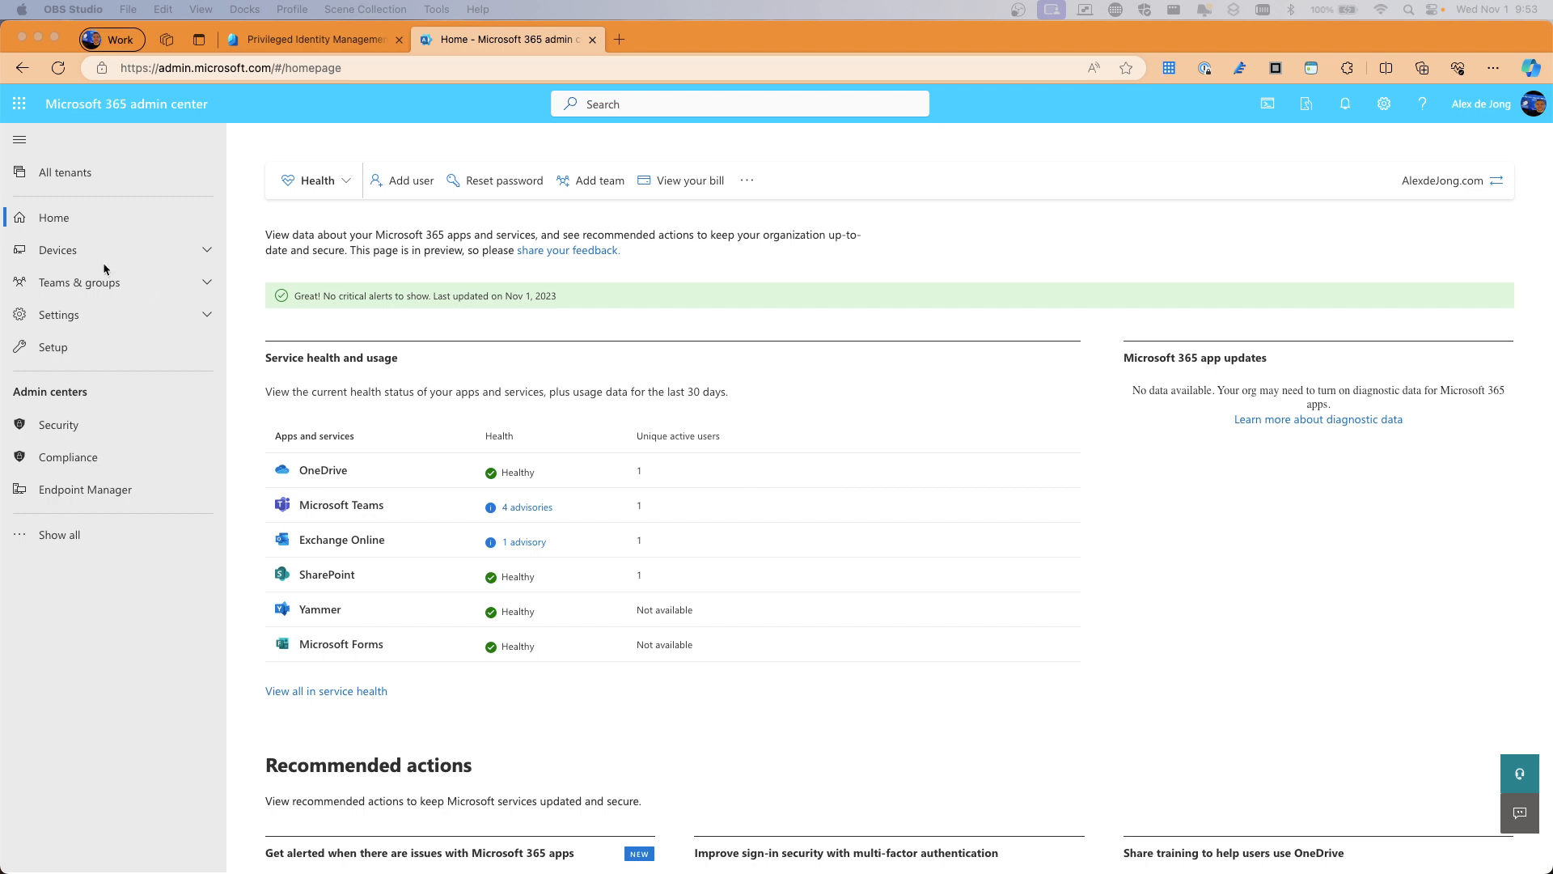
Open the Active users list from the Microsoft 365 admin center home dashboard
{"action": "left_click", "coordinate": [57, 542]}
{"action": "left_click", "coordinate": [57, 542]}
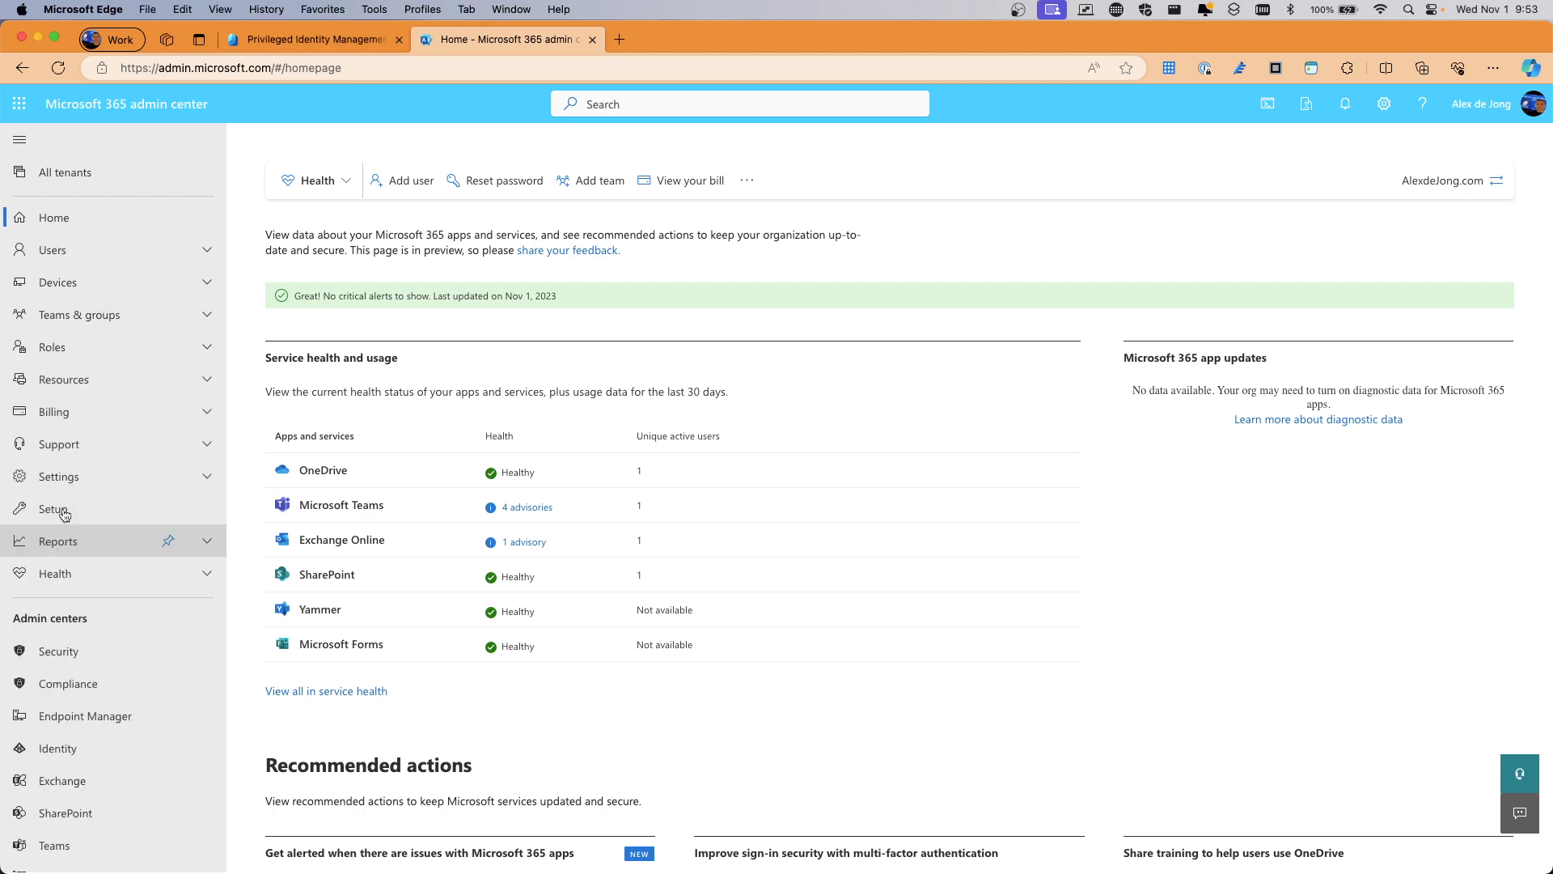
{"action": "left_click", "coordinate": [105, 279]}
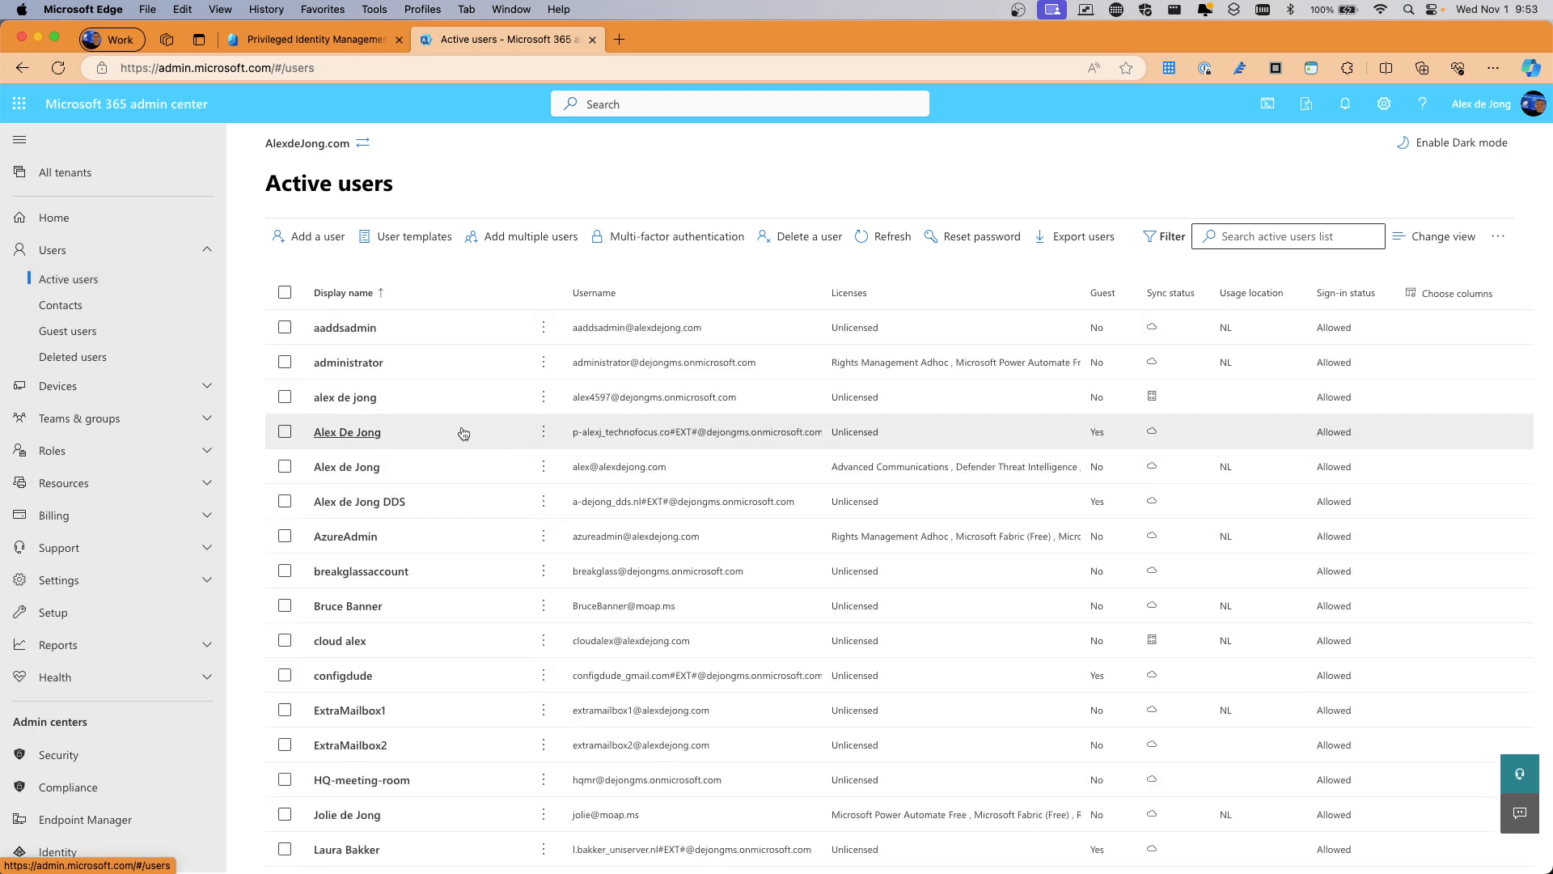
Glance at a guest user's details, then open the account of the user listed above tempdemo
{"action": "scroll", "coordinate": [453, 433], "scroll_direction": "down", "scroll_amount": 2}
{"action": "scroll", "coordinate": [409, 435], "scroll_direction": "down", "scroll_amount": 1}
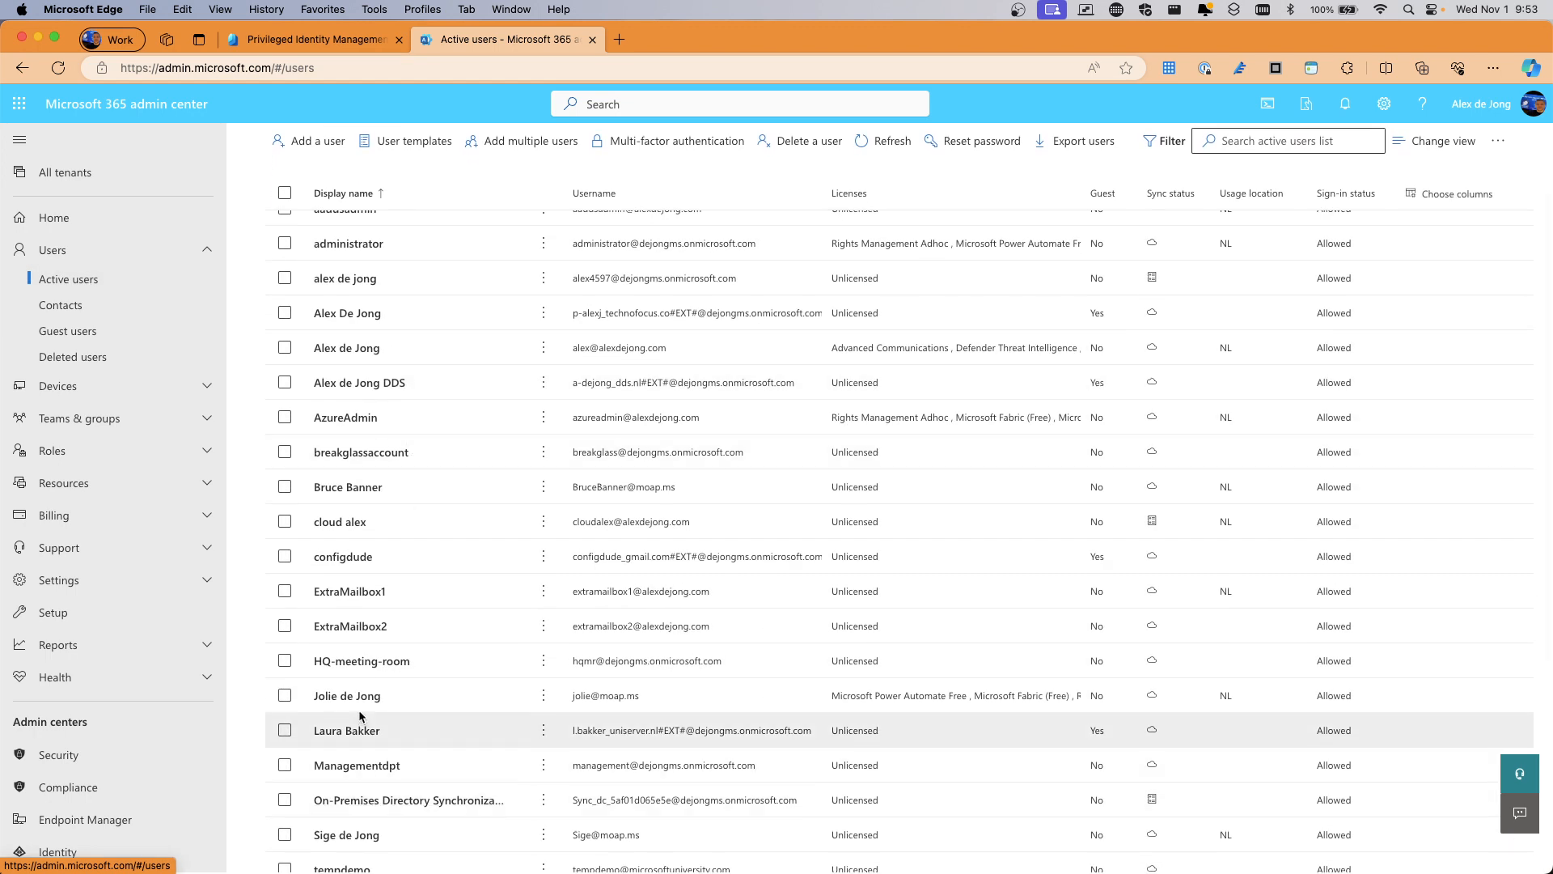
{"action": "left_click", "coordinate": [345, 732]}
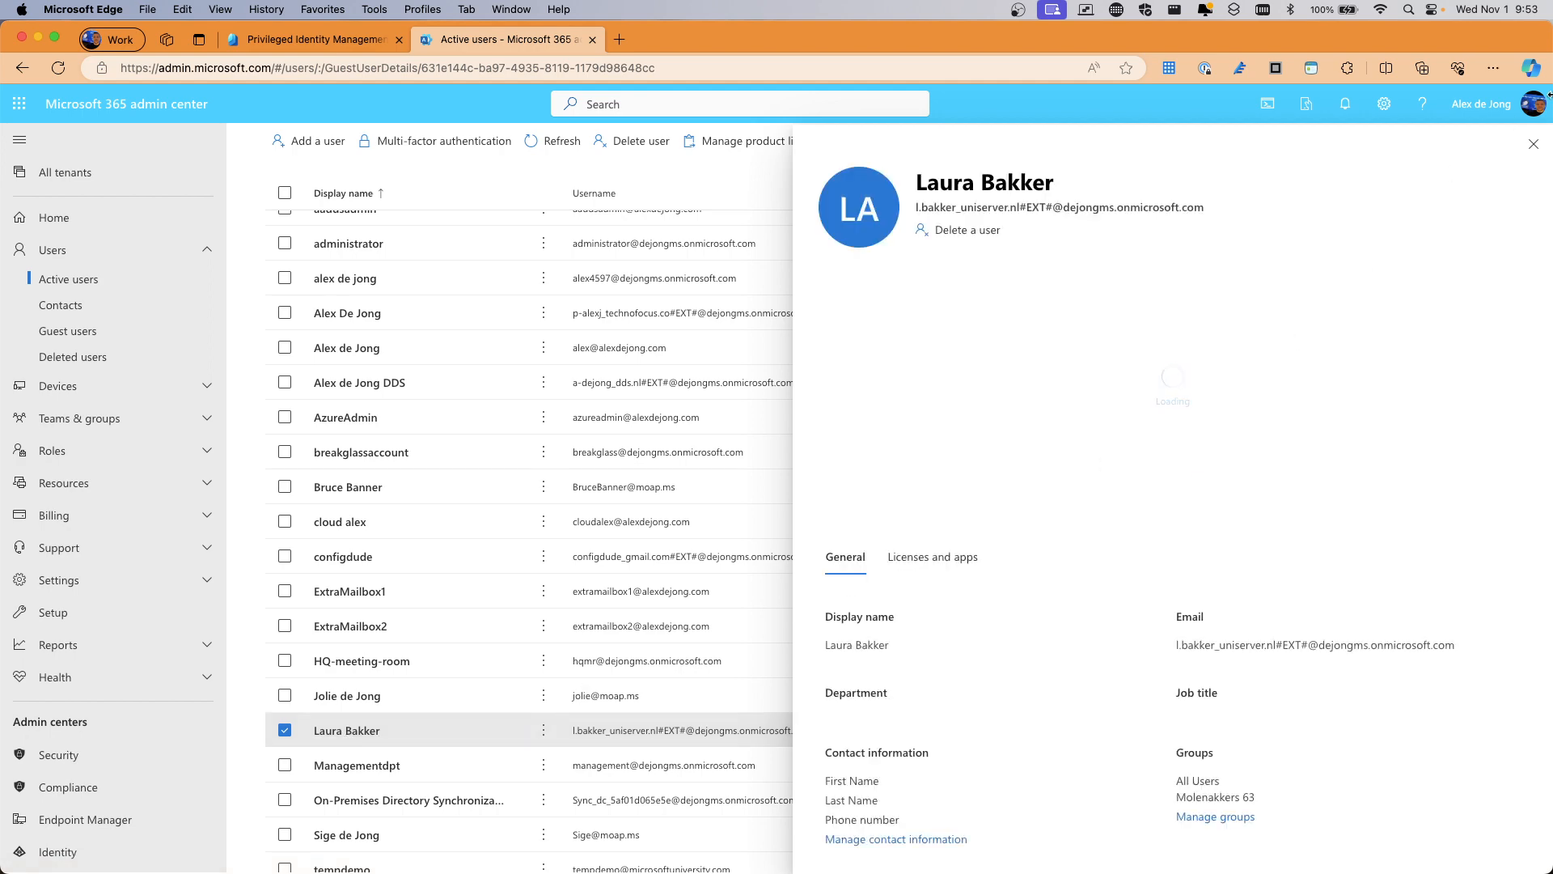
{"action": "left_click", "coordinate": [1531, 143]}
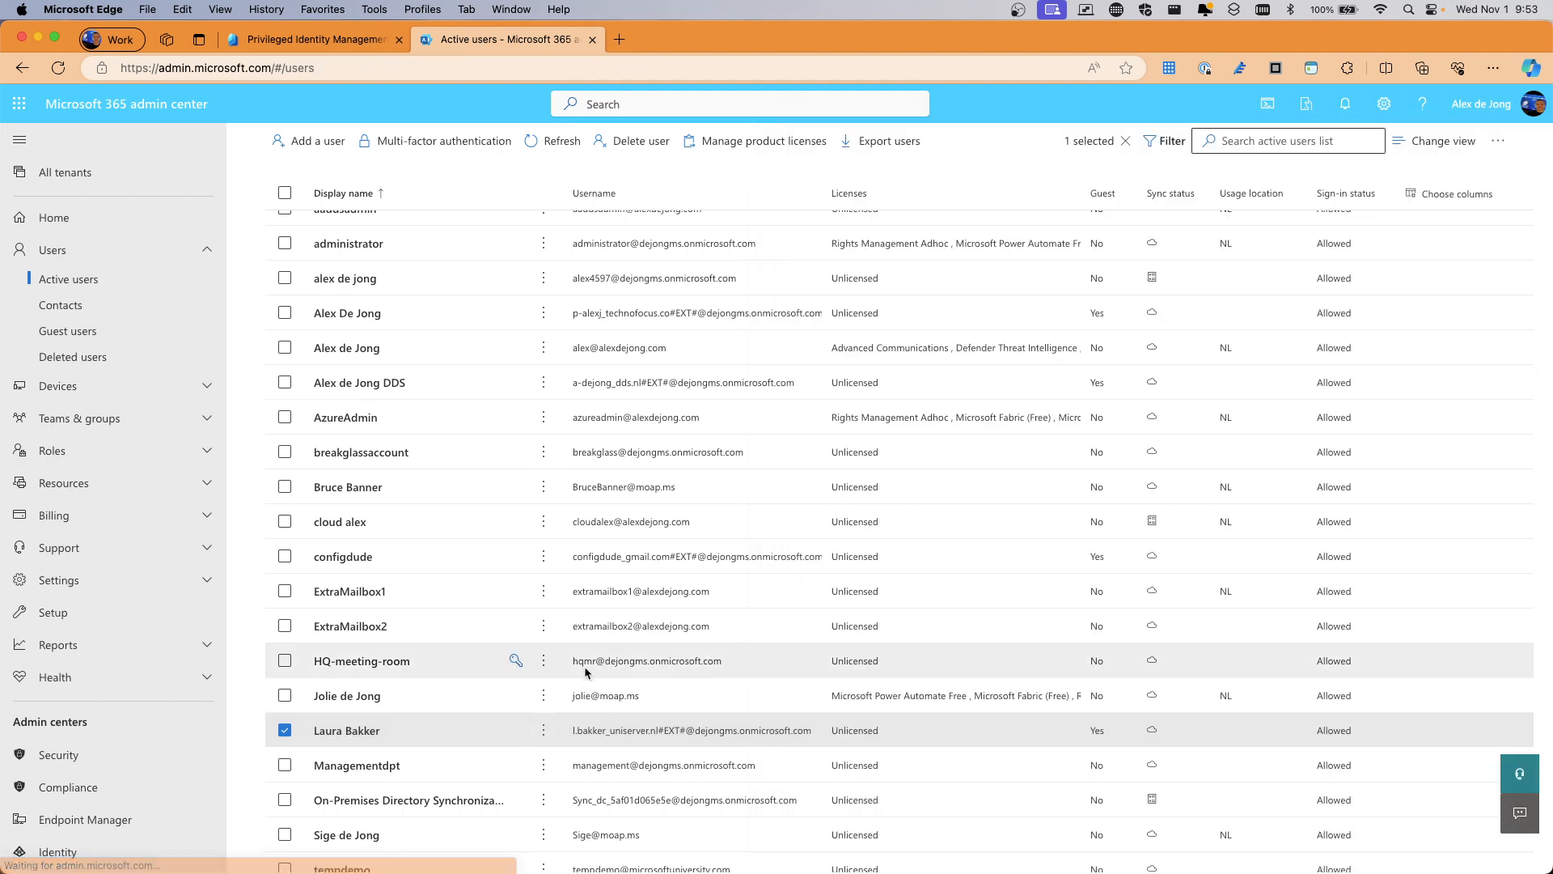
{"action": "scroll", "coordinate": [395, 737], "scroll_direction": "down", "scroll_amount": 1}
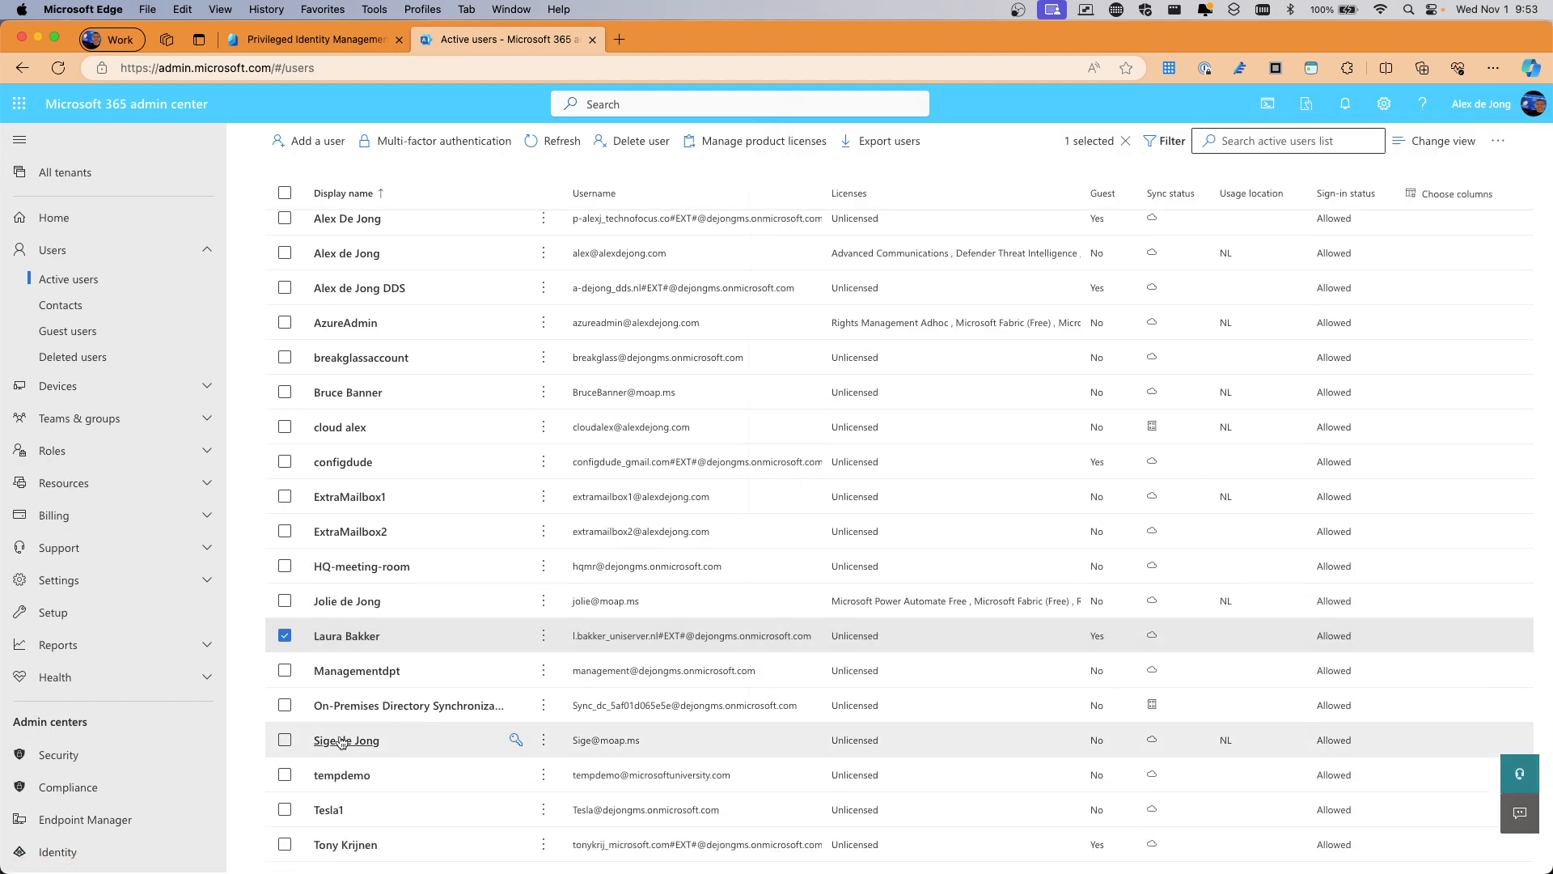
{"action": "left_click", "coordinate": [606, 736]}
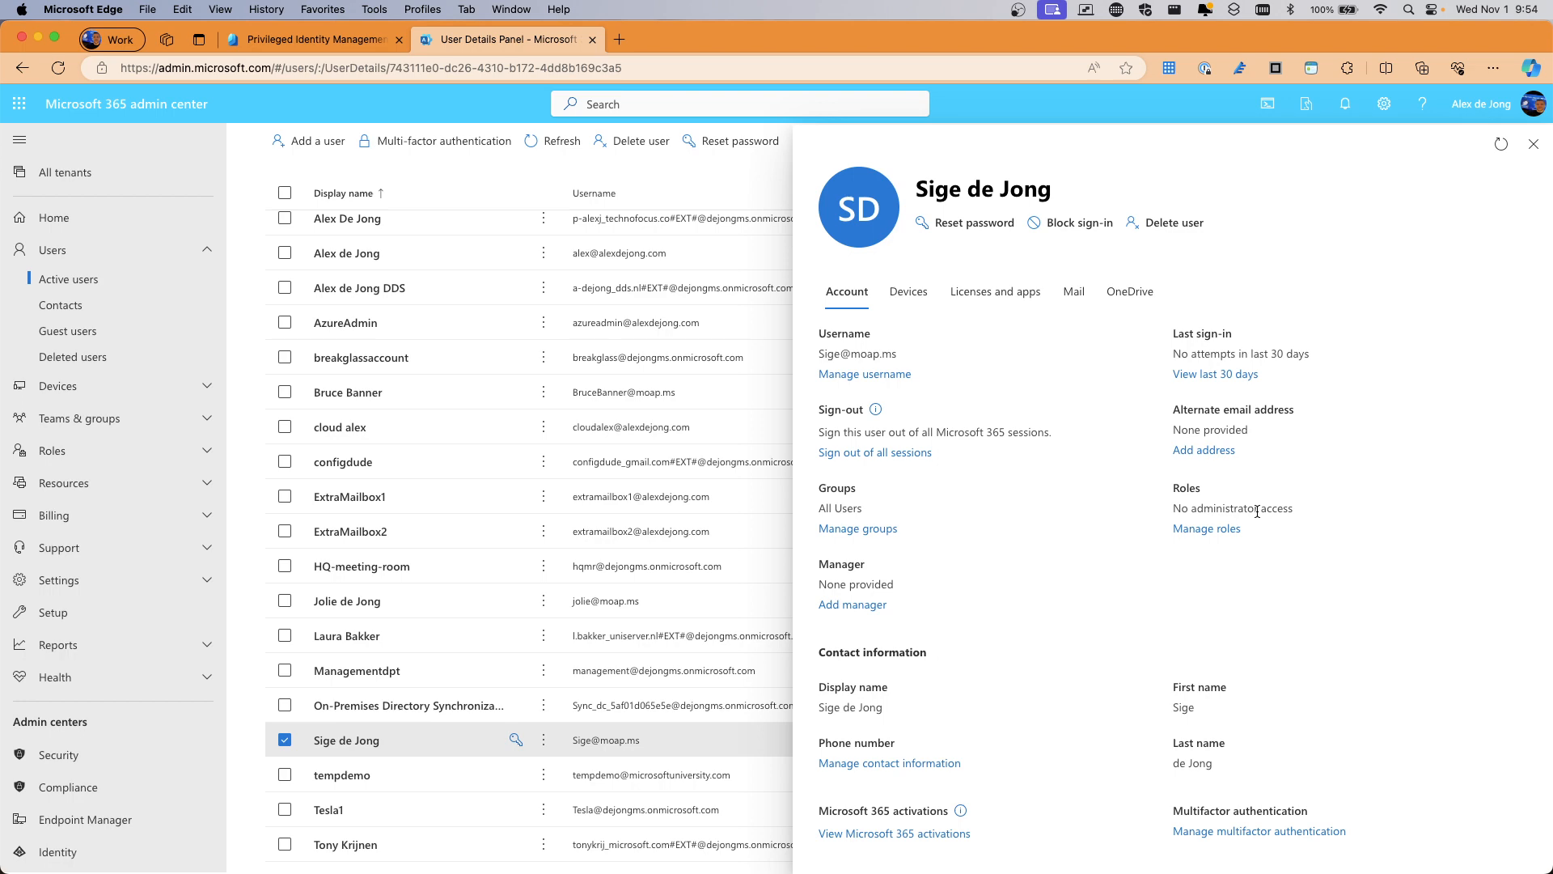
Switch the user's roles to Admin center access and list all admin roles by category
{"action": "left_click", "coordinate": [1213, 529]}
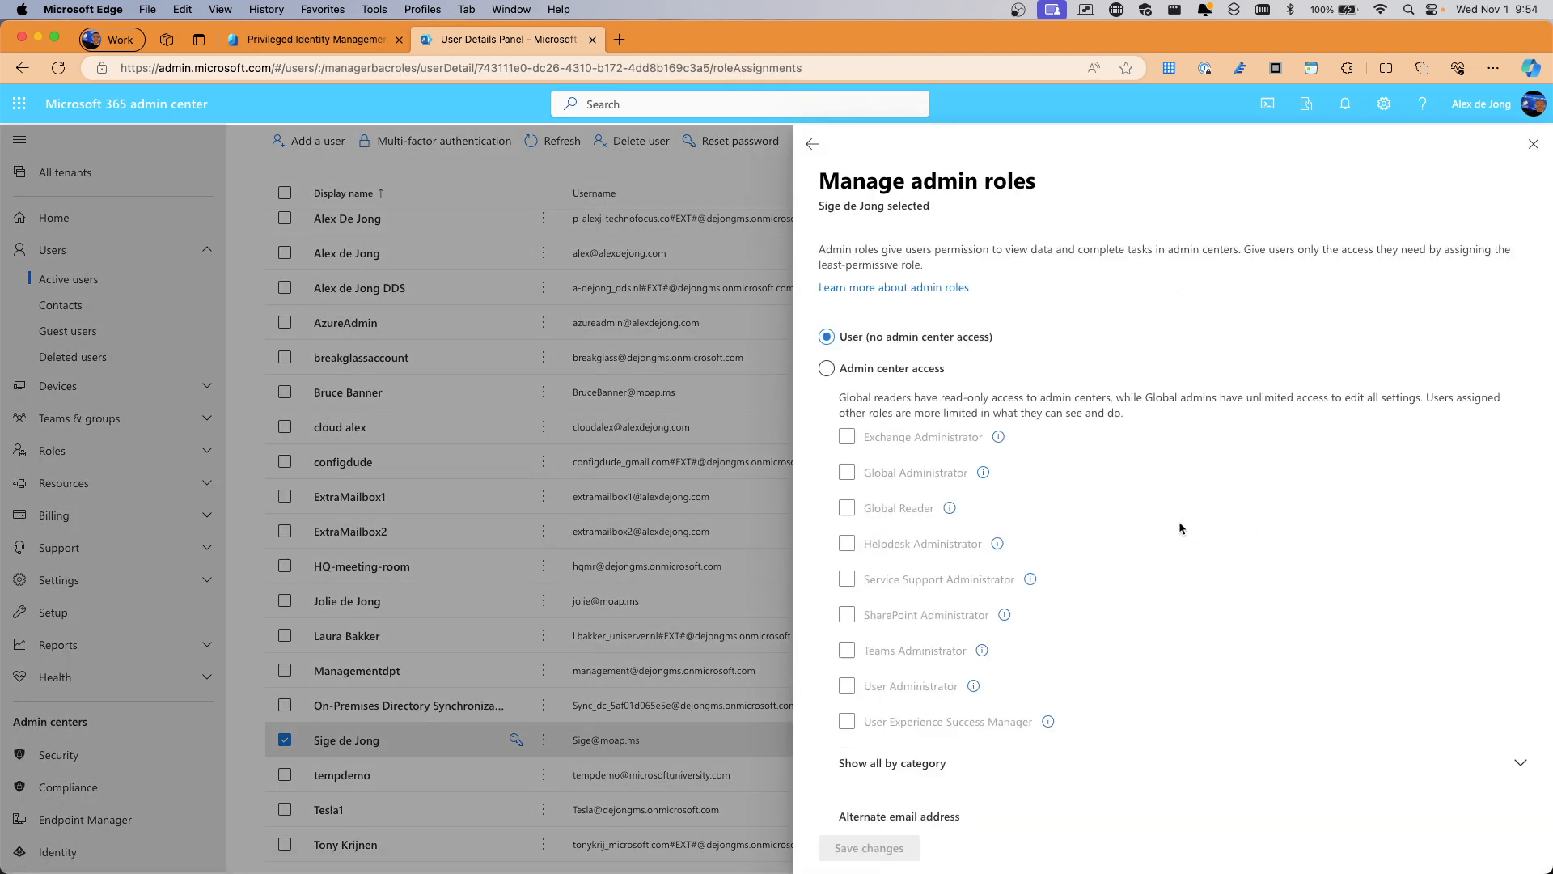
{"action": "scroll", "coordinate": [893, 366], "scroll_direction": "down", "scroll_amount": 1}
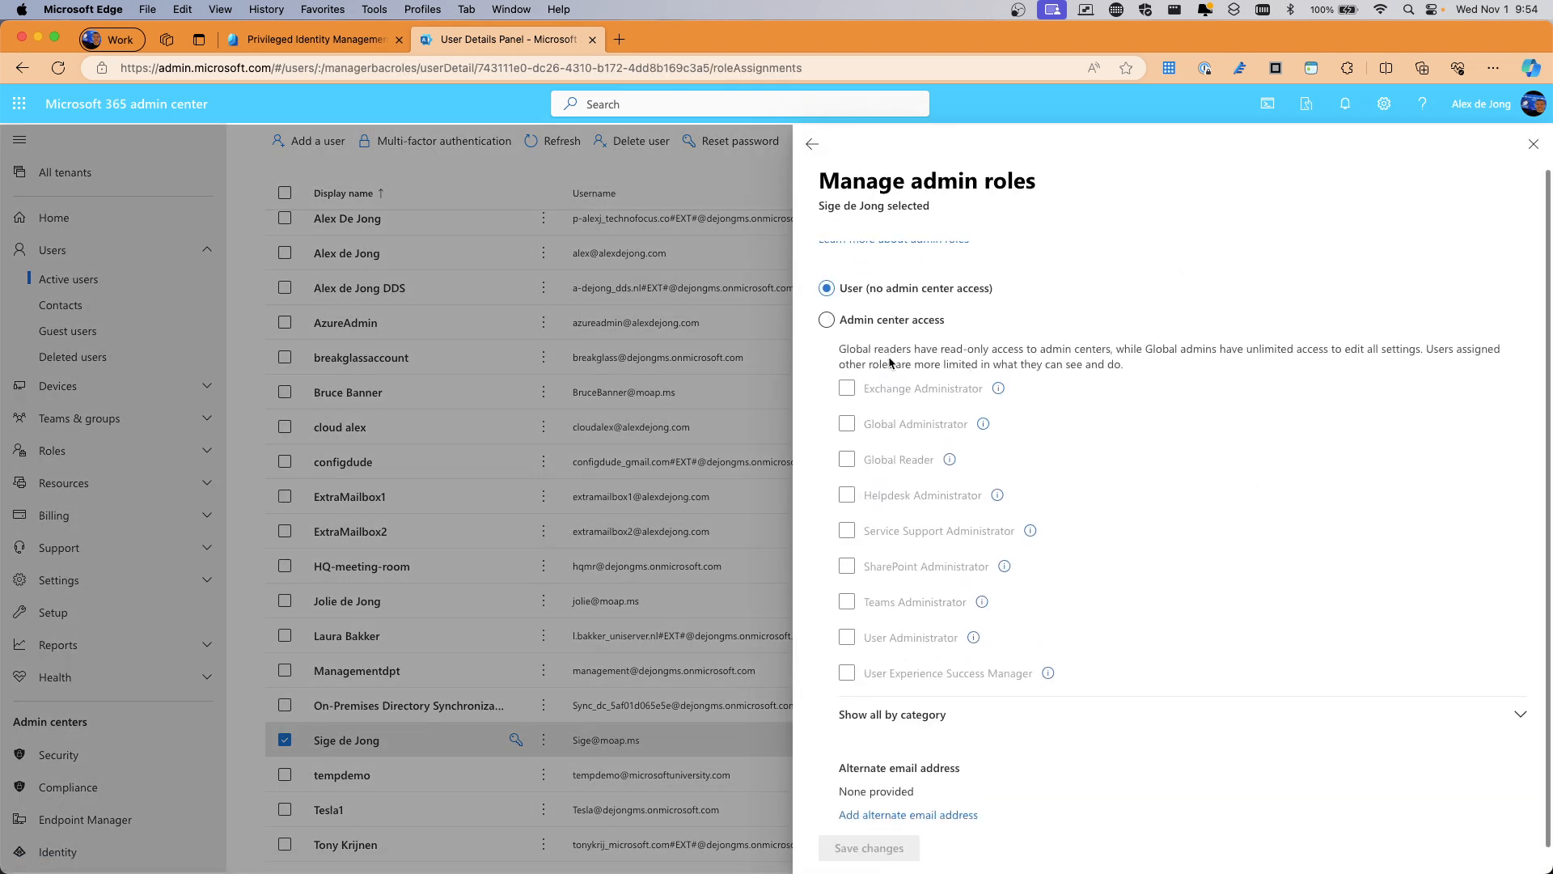
{"action": "left_click", "coordinate": [828, 321]}
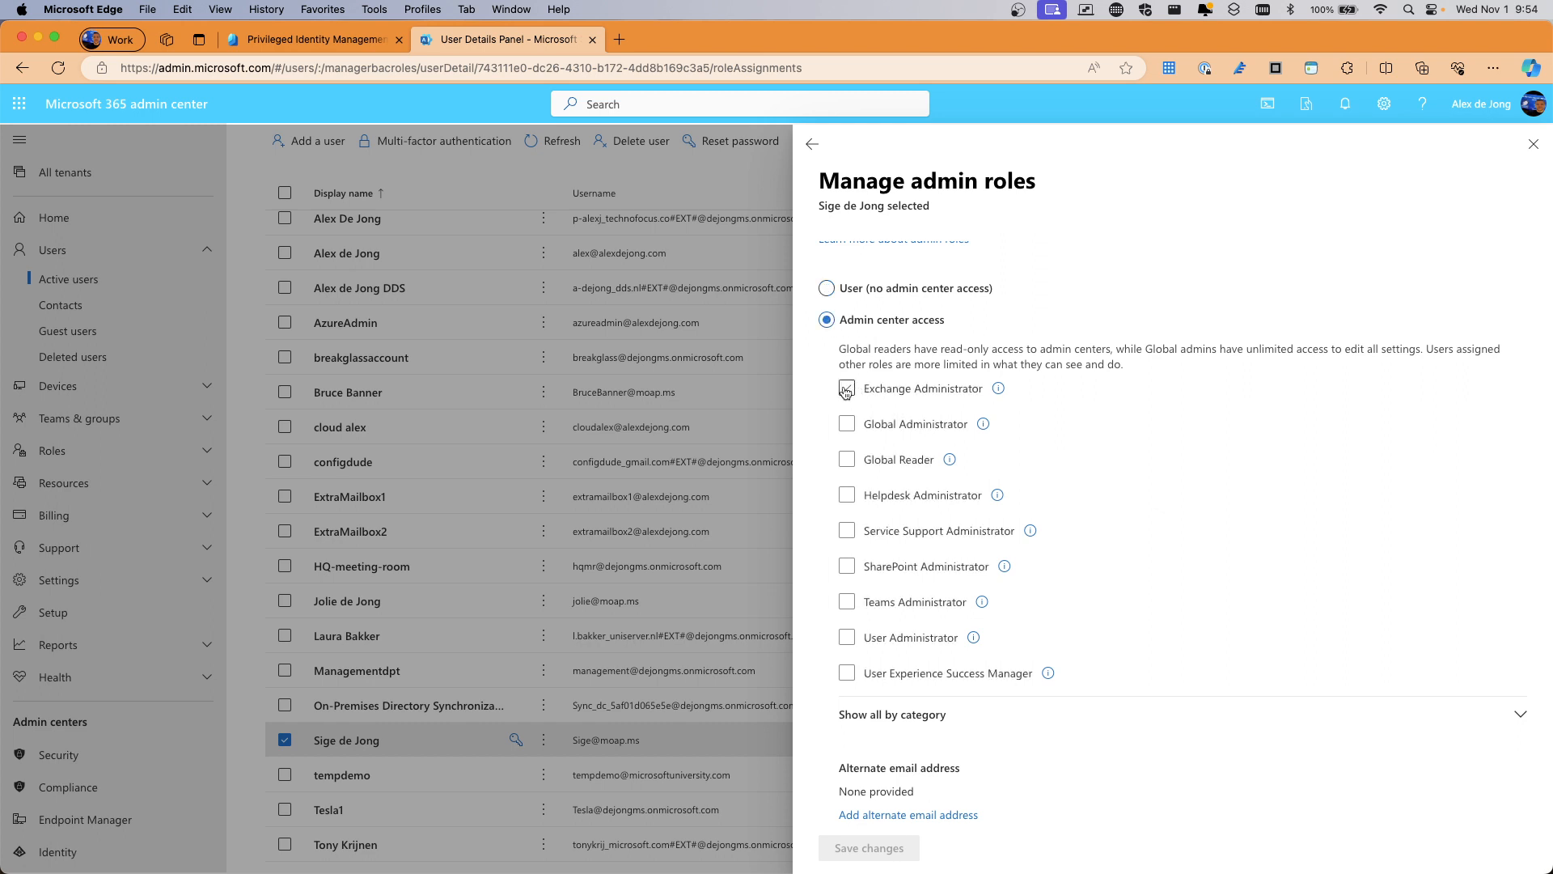
{"action": "scroll", "coordinate": [848, 395], "scroll_direction": "down", "scroll_amount": 1}
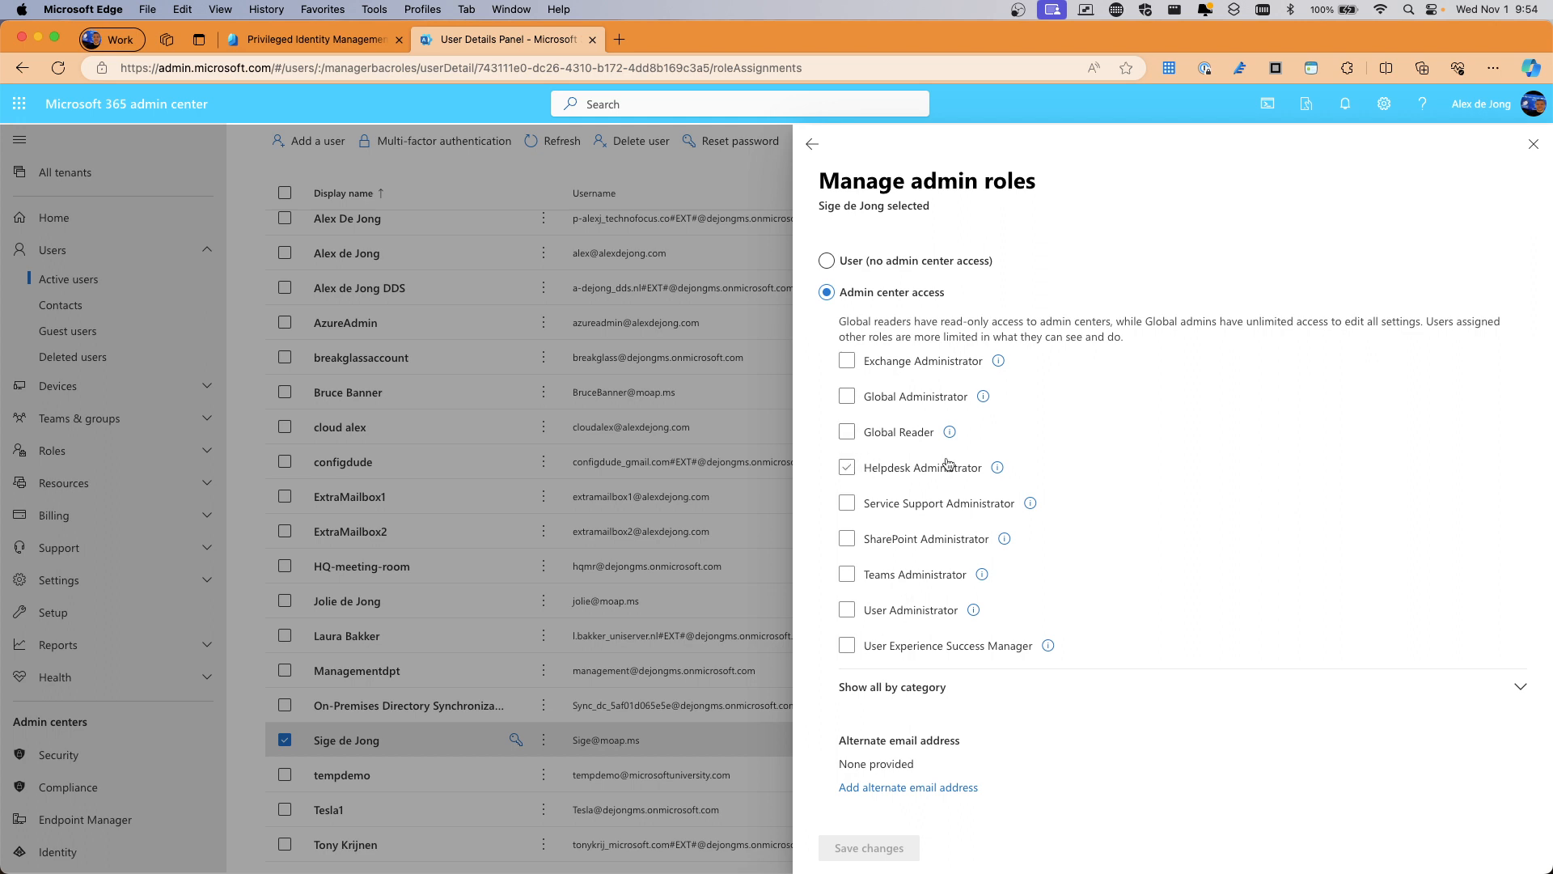
{"action": "left_click", "coordinate": [886, 691]}
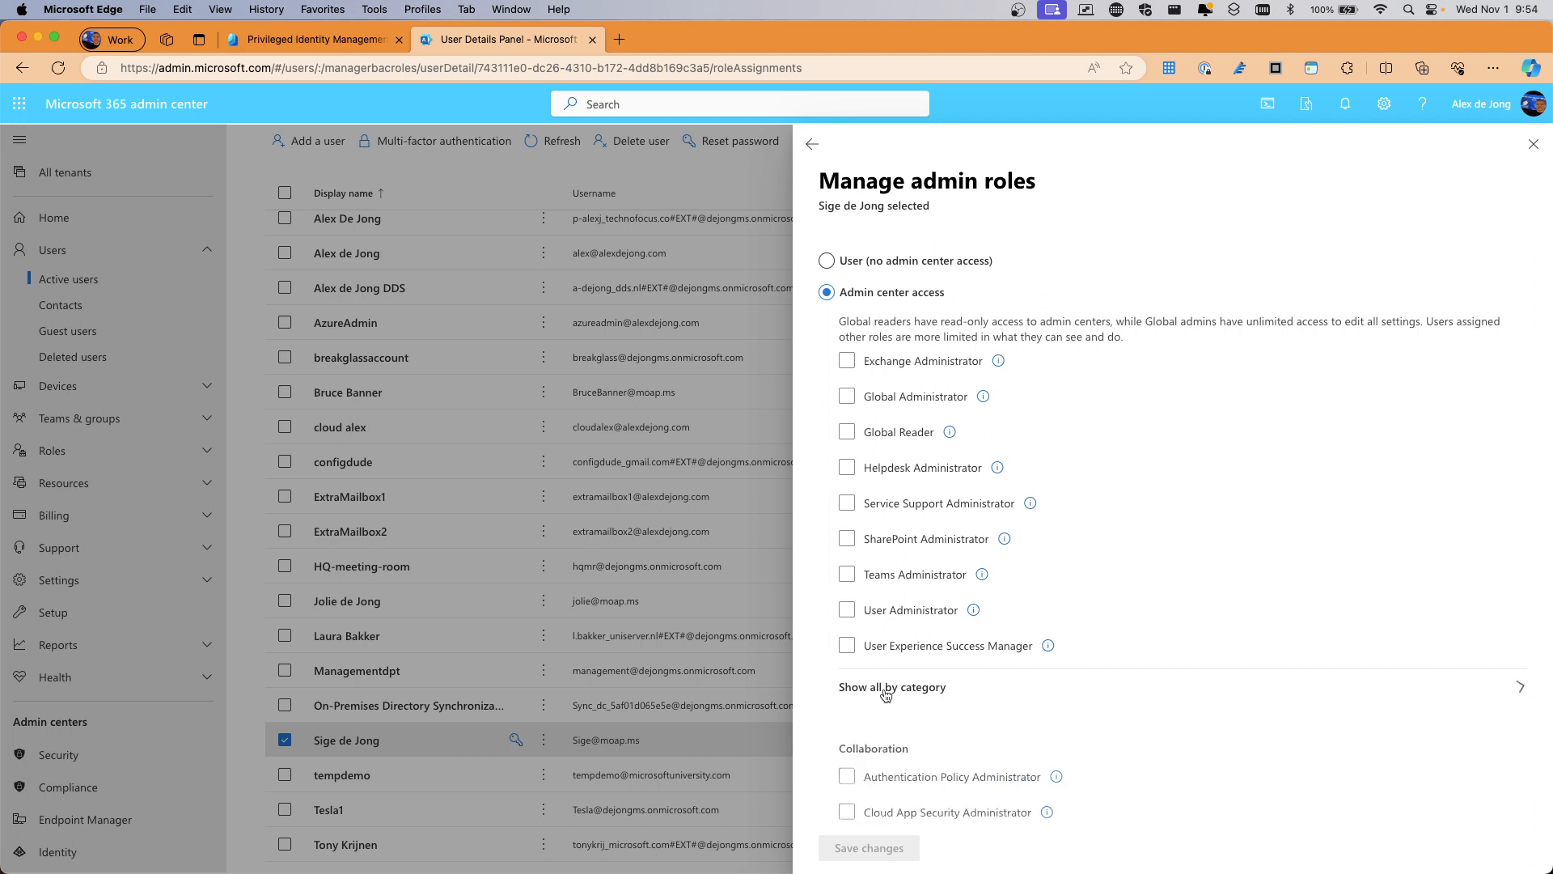
{"action": "scroll", "coordinate": [890, 631], "scroll_direction": "down", "scroll_amount": 8}
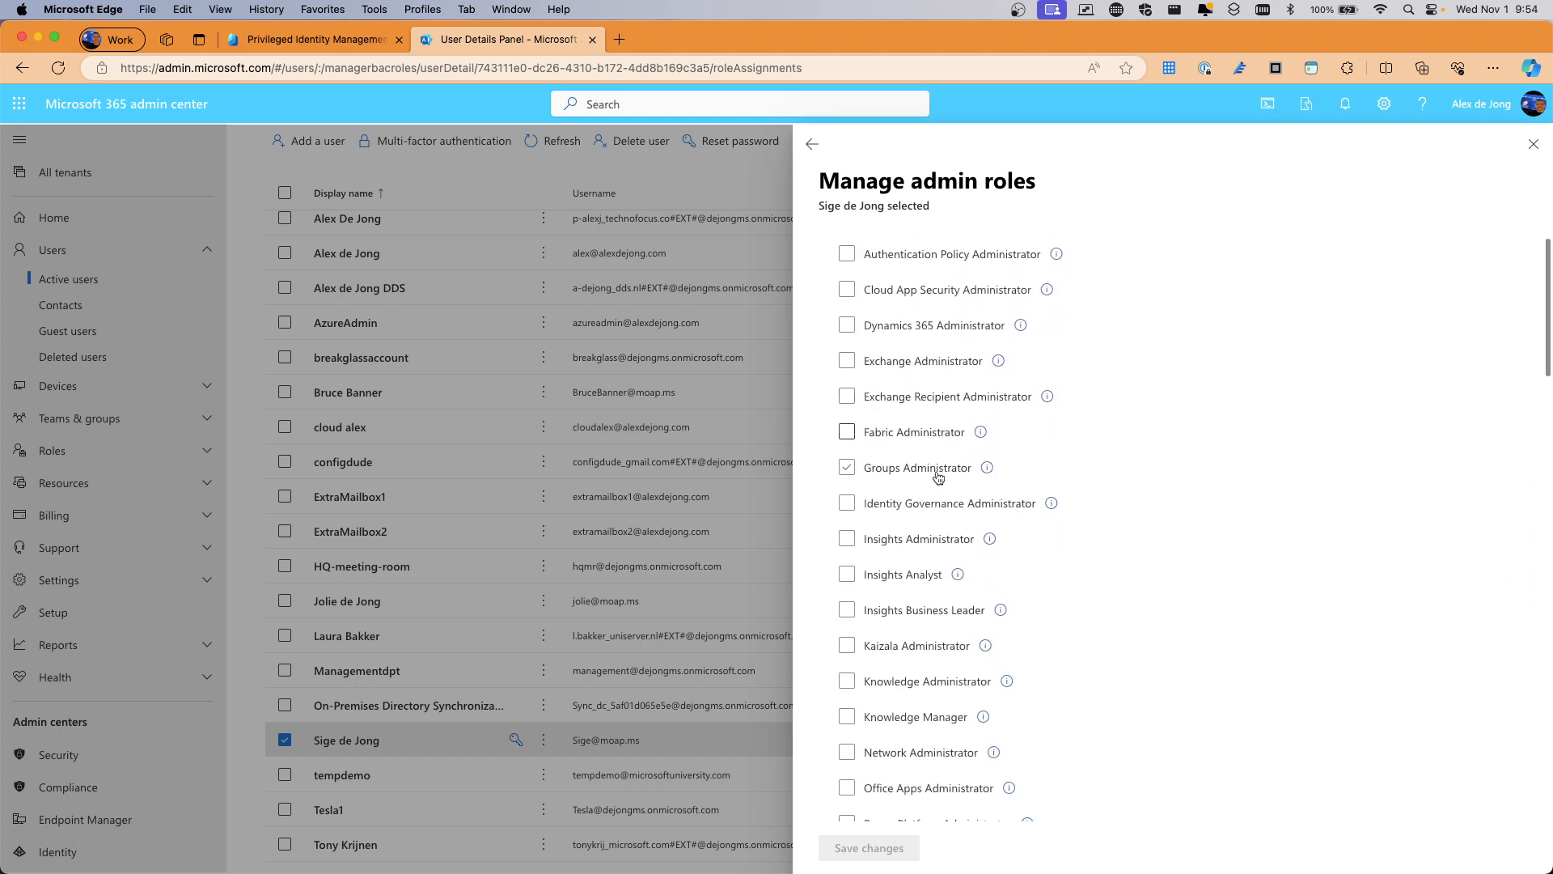
{"action": "scroll", "coordinate": [939, 476], "scroll_direction": "down", "scroll_amount": 7}
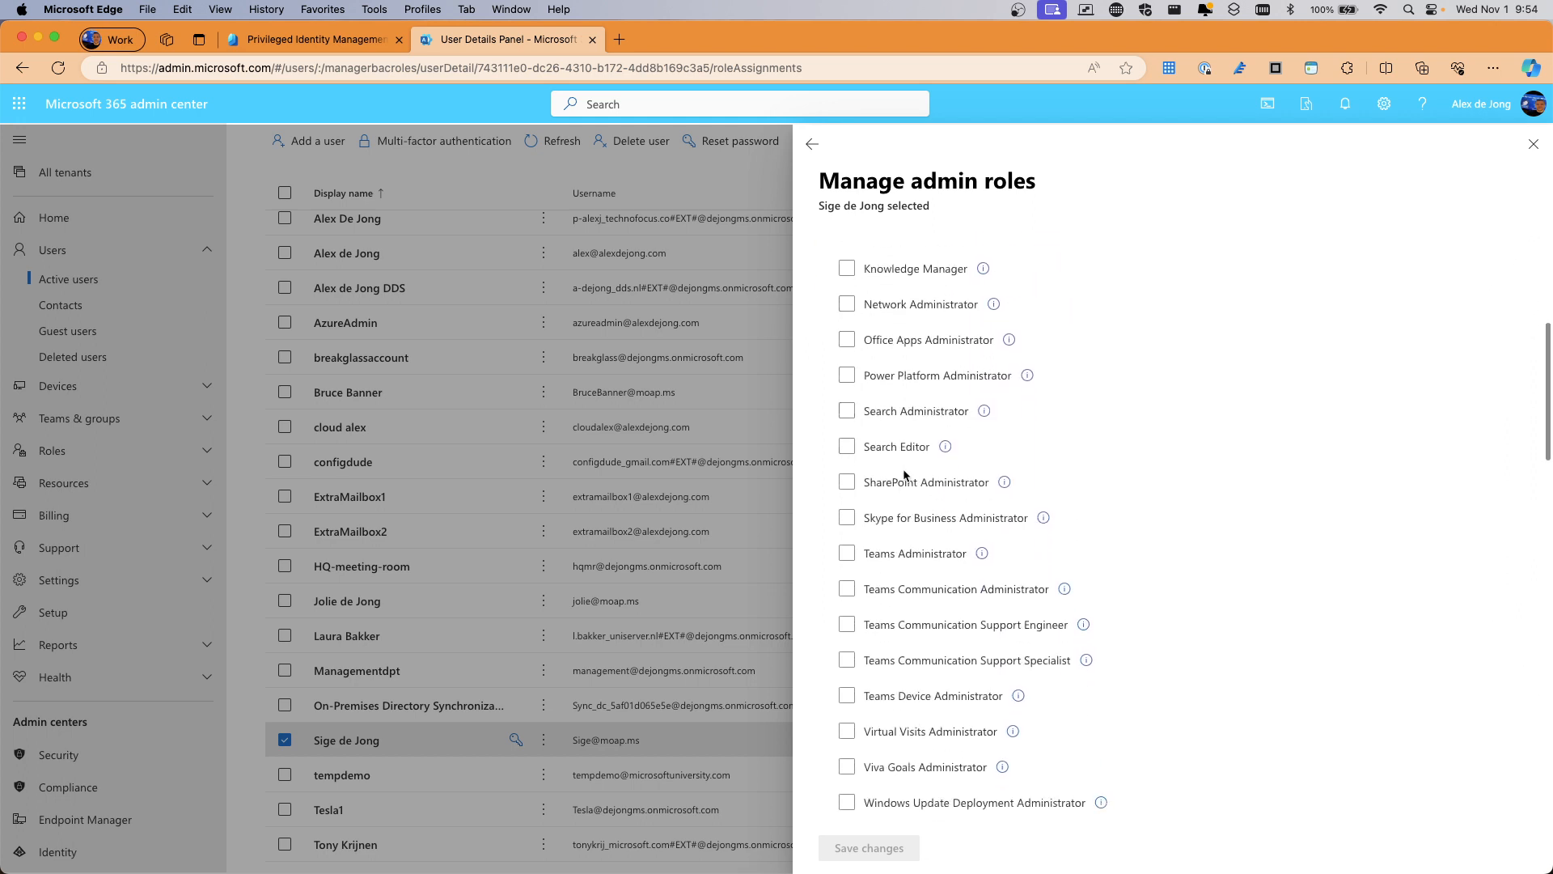
{"action": "scroll", "coordinate": [904, 475], "scroll_direction": "down", "scroll_amount": 10}
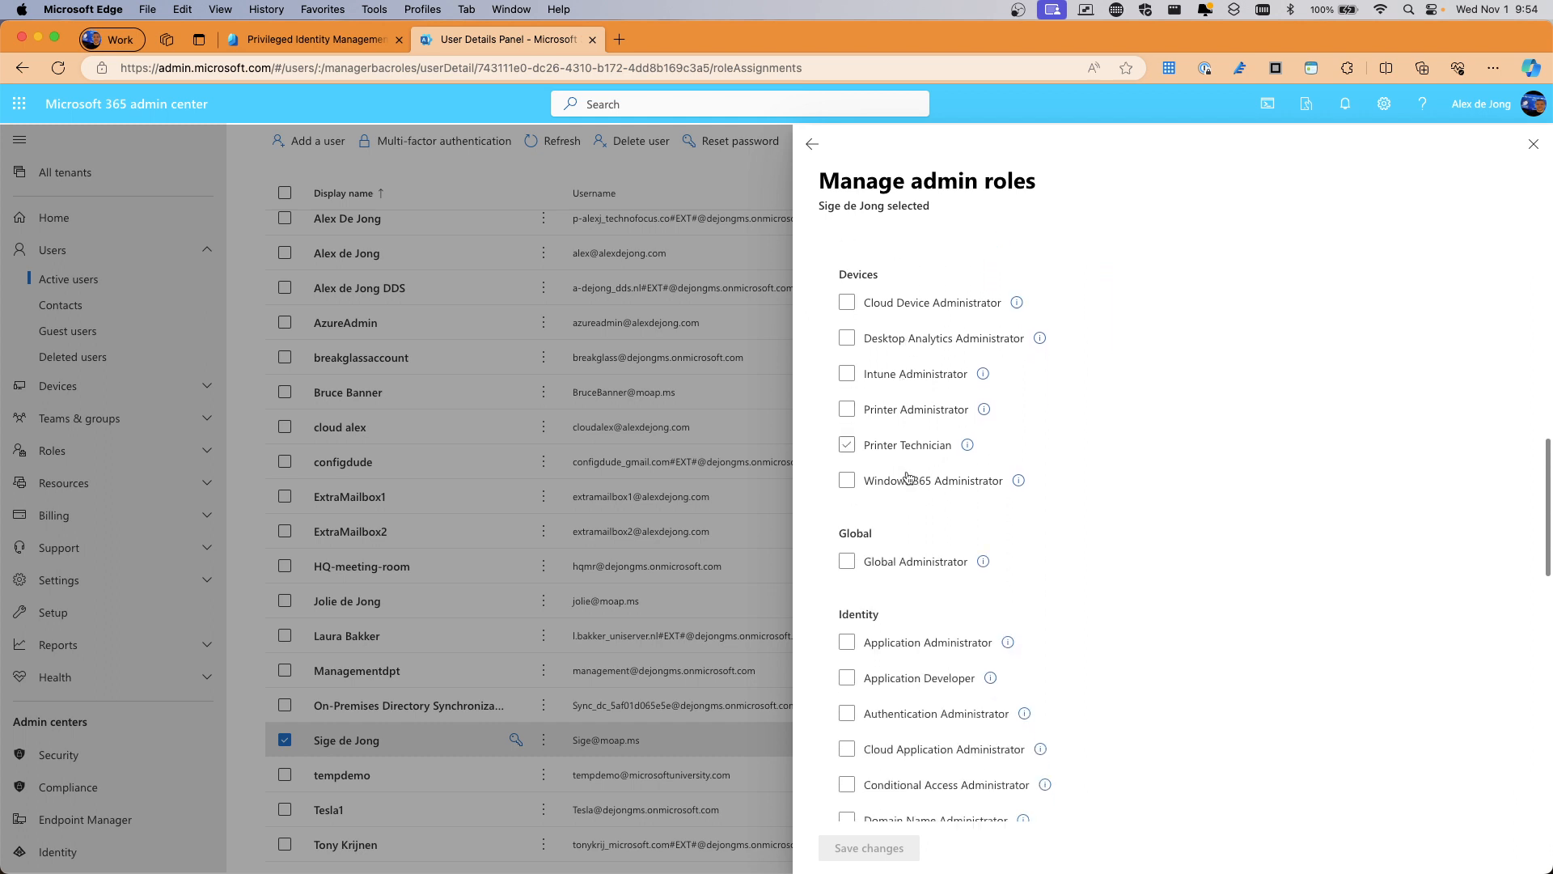
{"action": "scroll", "coordinate": [906, 478], "scroll_direction": "down", "scroll_amount": 11}
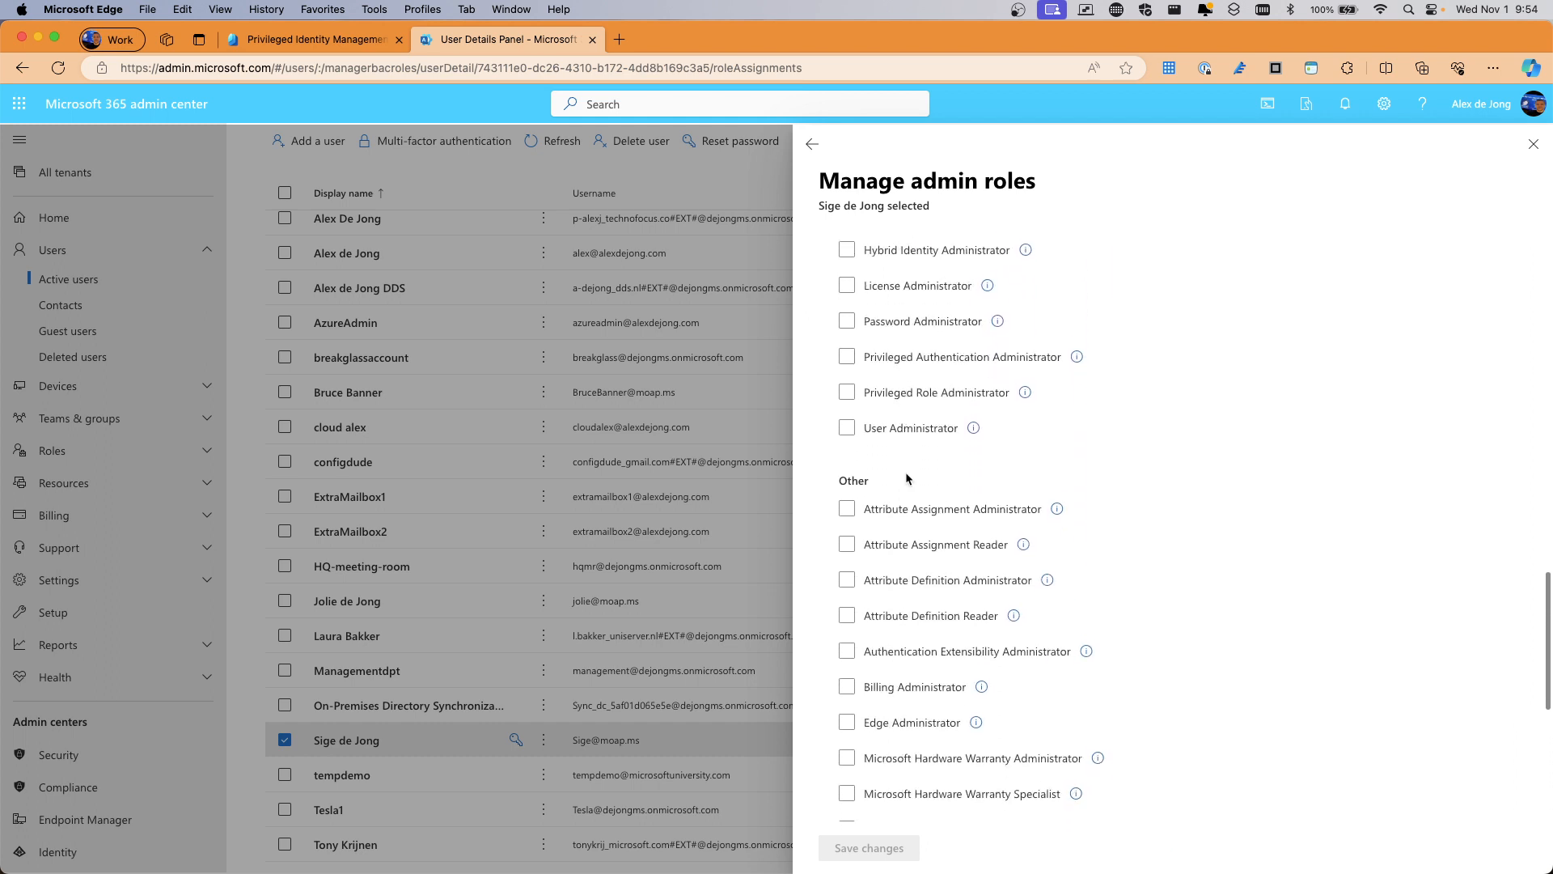
{"action": "scroll", "coordinate": [906, 478], "scroll_direction": "down", "scroll_amount": 1}
{"action": "scroll", "coordinate": [906, 473], "scroll_direction": "up", "scroll_amount": 3}
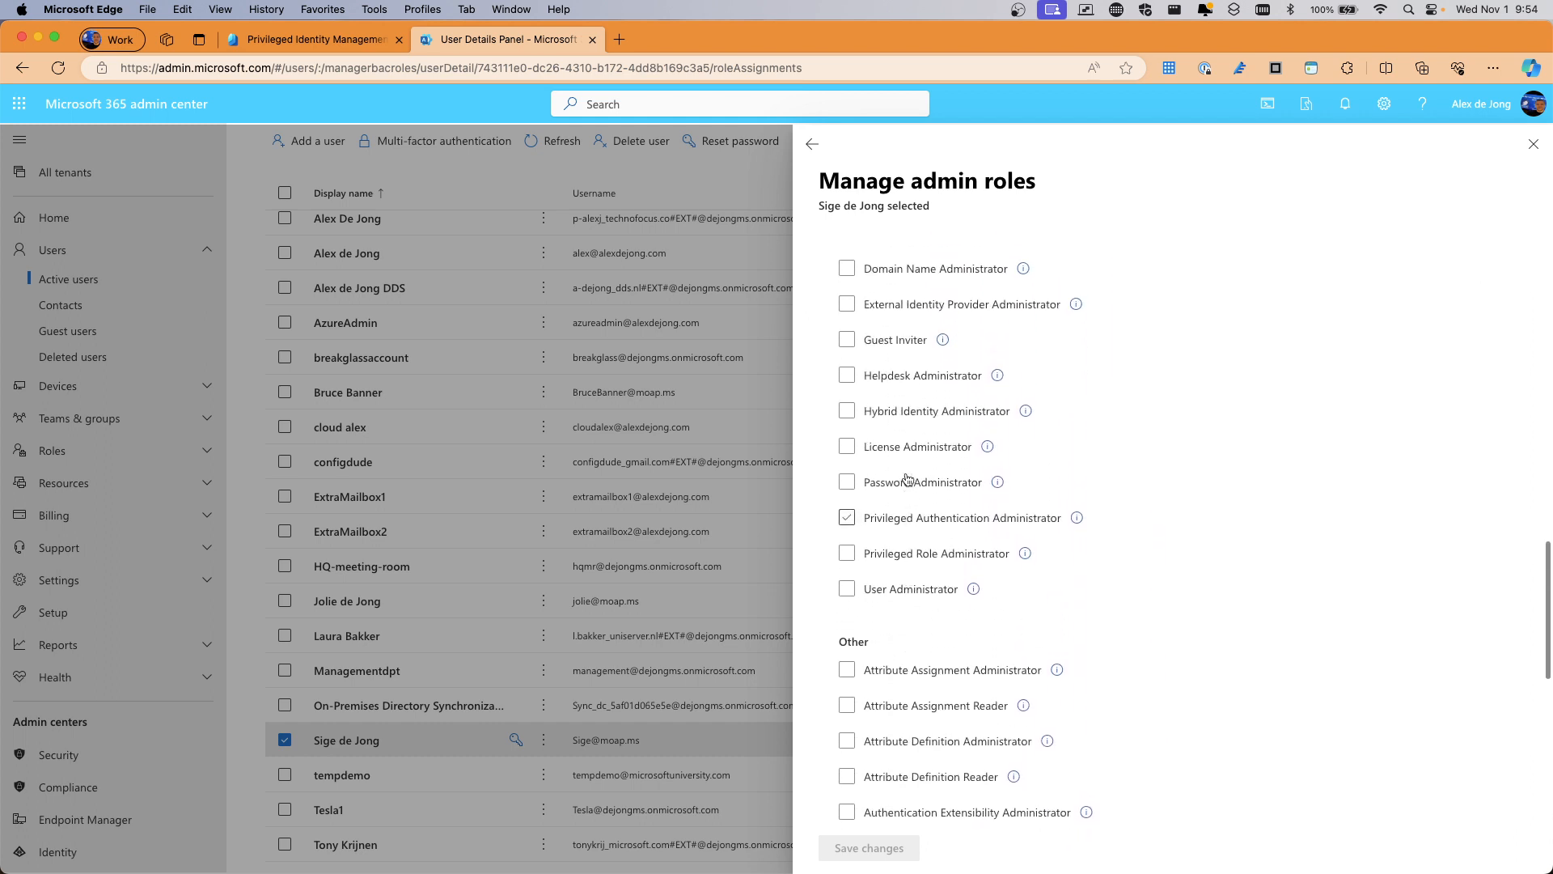
{"action": "scroll", "coordinate": [906, 478], "scroll_direction": "up", "scroll_amount": 7}
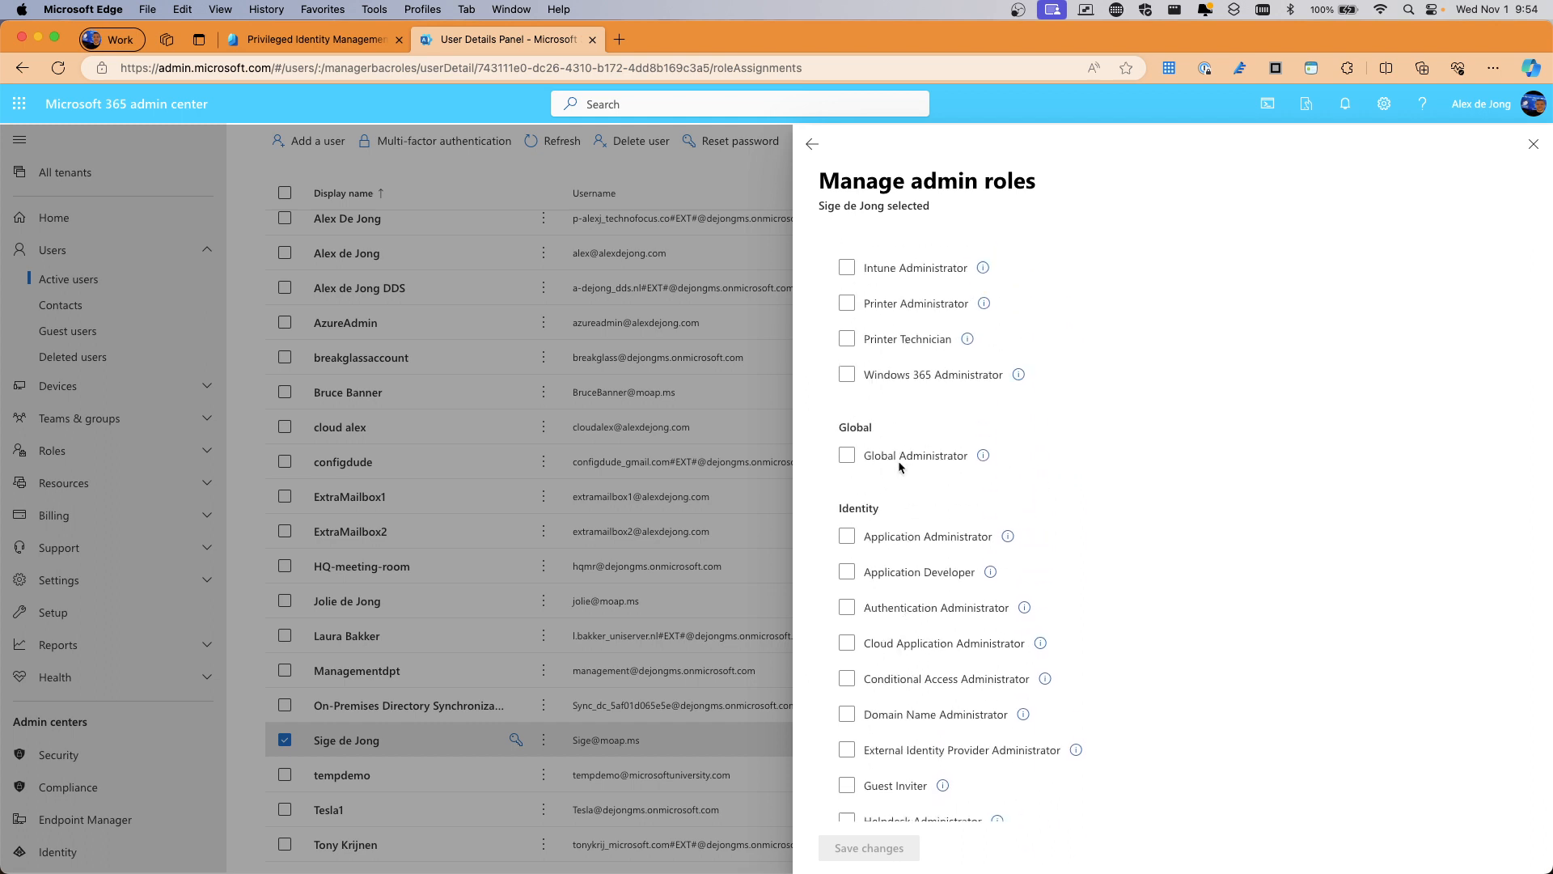
{"action": "left_click", "coordinate": [900, 466]}
{"action": "left_click", "coordinate": [904, 465]}
{"action": "scroll", "coordinate": [925, 487], "scroll_direction": "down", "scroll_amount": 6}
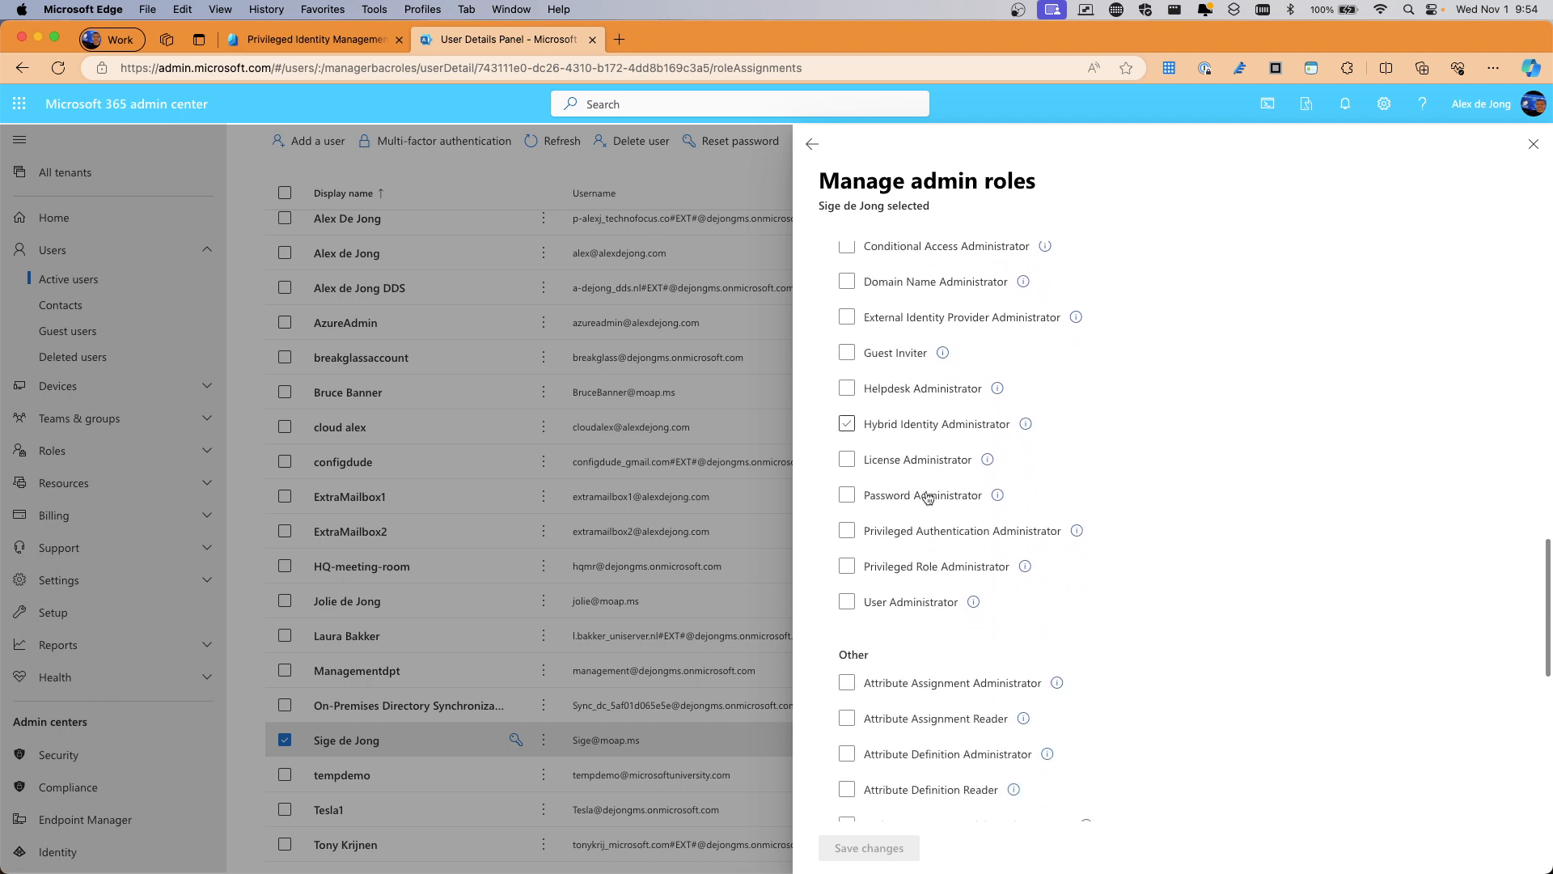
{"action": "scroll", "coordinate": [928, 497], "scroll_direction": "down", "scroll_amount": 8}
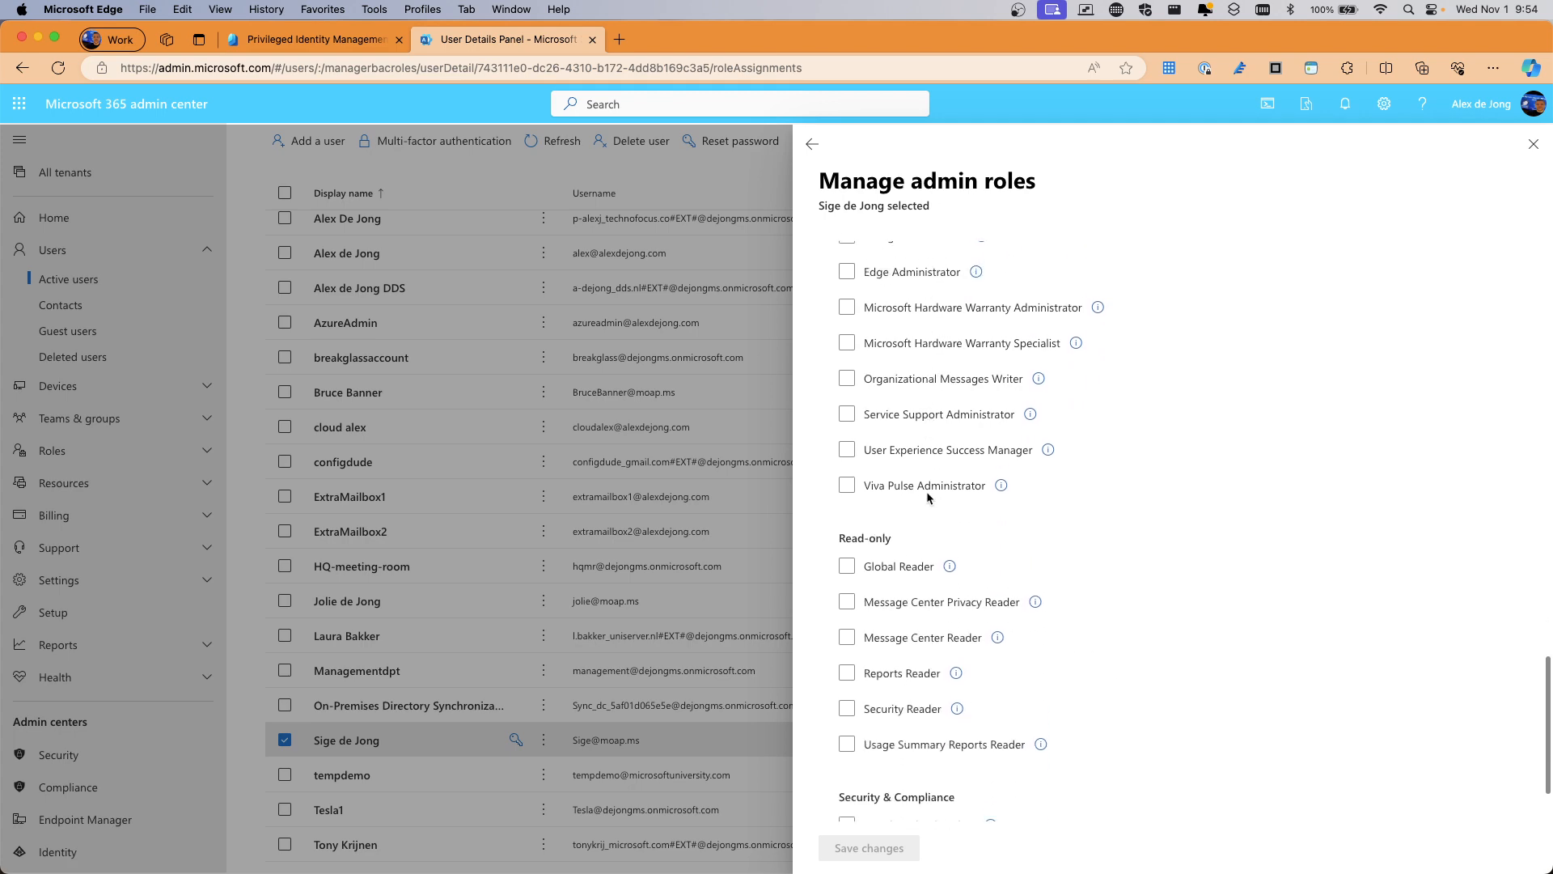
{"action": "scroll", "coordinate": [929, 496], "scroll_direction": "up", "scroll_amount": 1}
{"action": "scroll", "coordinate": [929, 496], "scroll_direction": "down", "scroll_amount": 3}
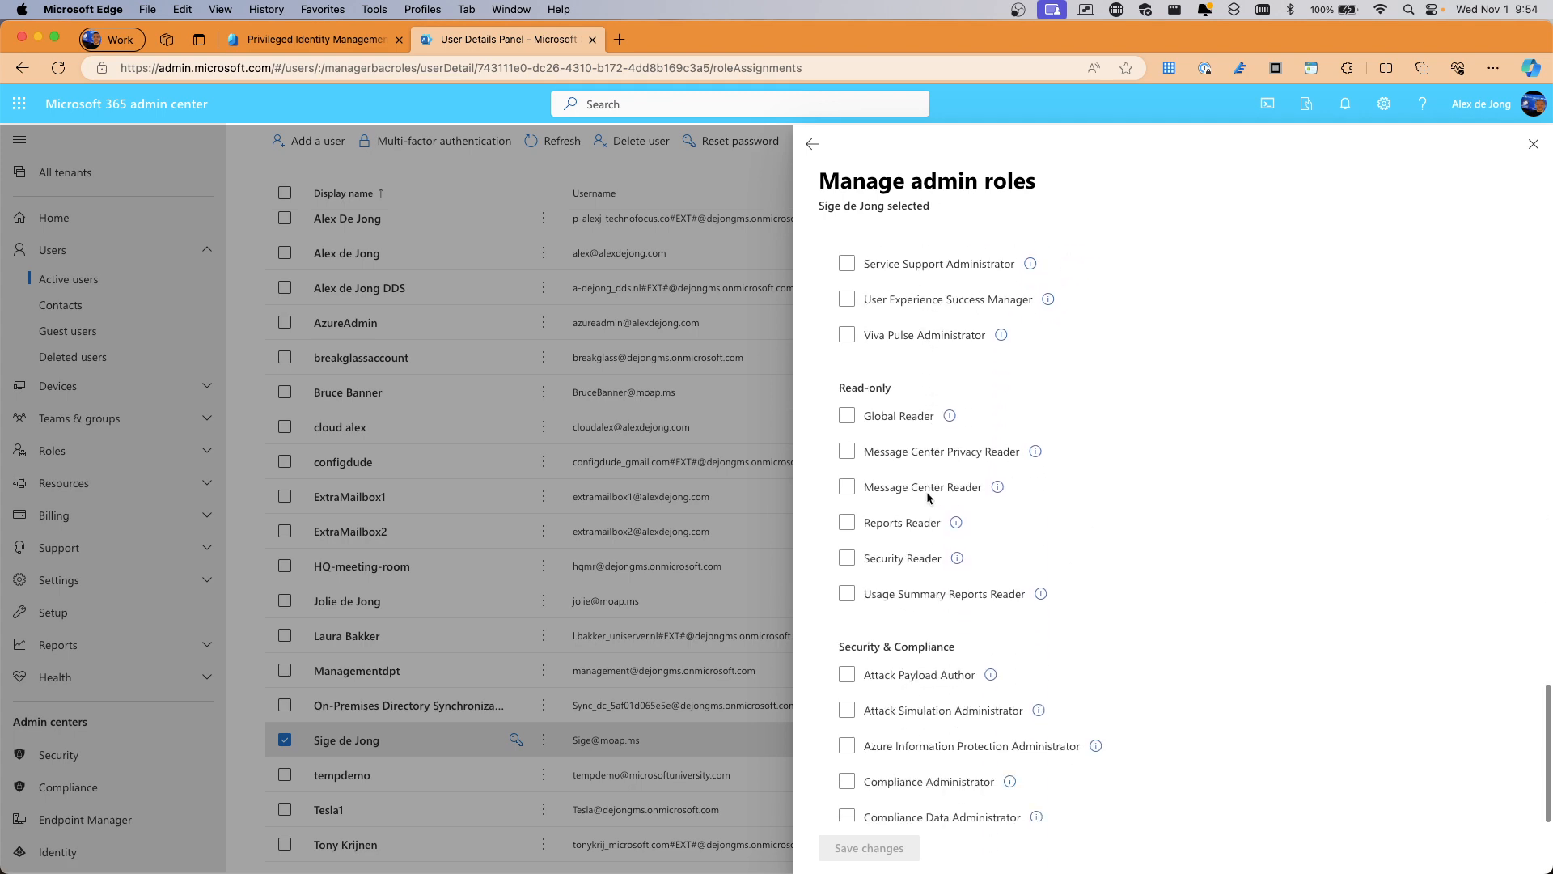
{"action": "scroll", "coordinate": [929, 497], "scroll_direction": "down", "scroll_amount": 1}
{"action": "scroll", "coordinate": [929, 497], "scroll_direction": "up", "scroll_amount": 4}
{"action": "left_click", "coordinate": [929, 495]}
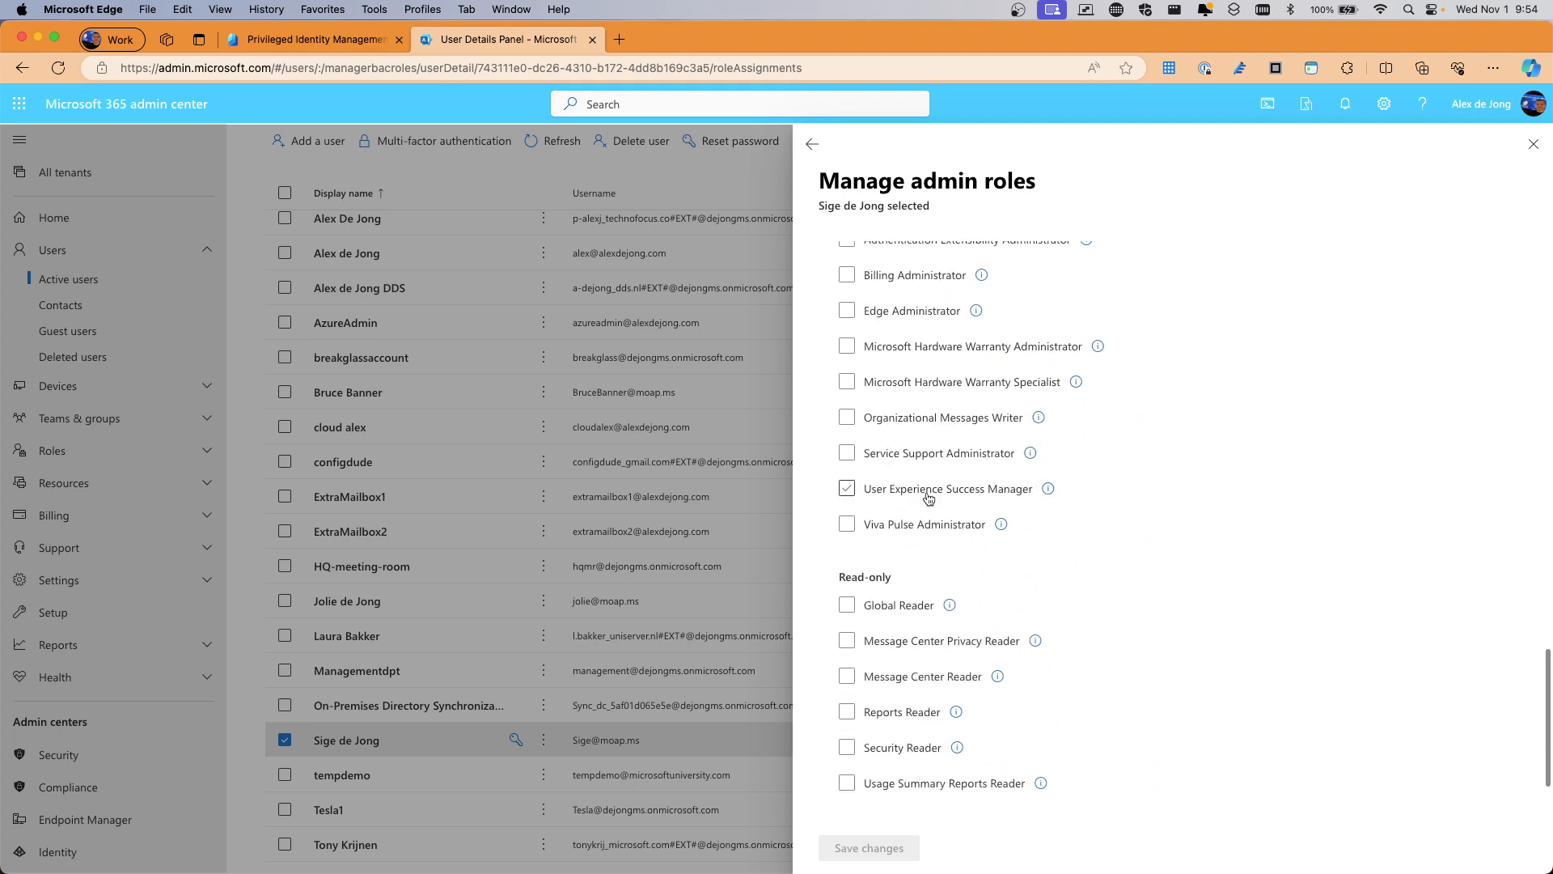
{"action": "scroll", "coordinate": [929, 497], "scroll_direction": "up", "scroll_amount": 3}
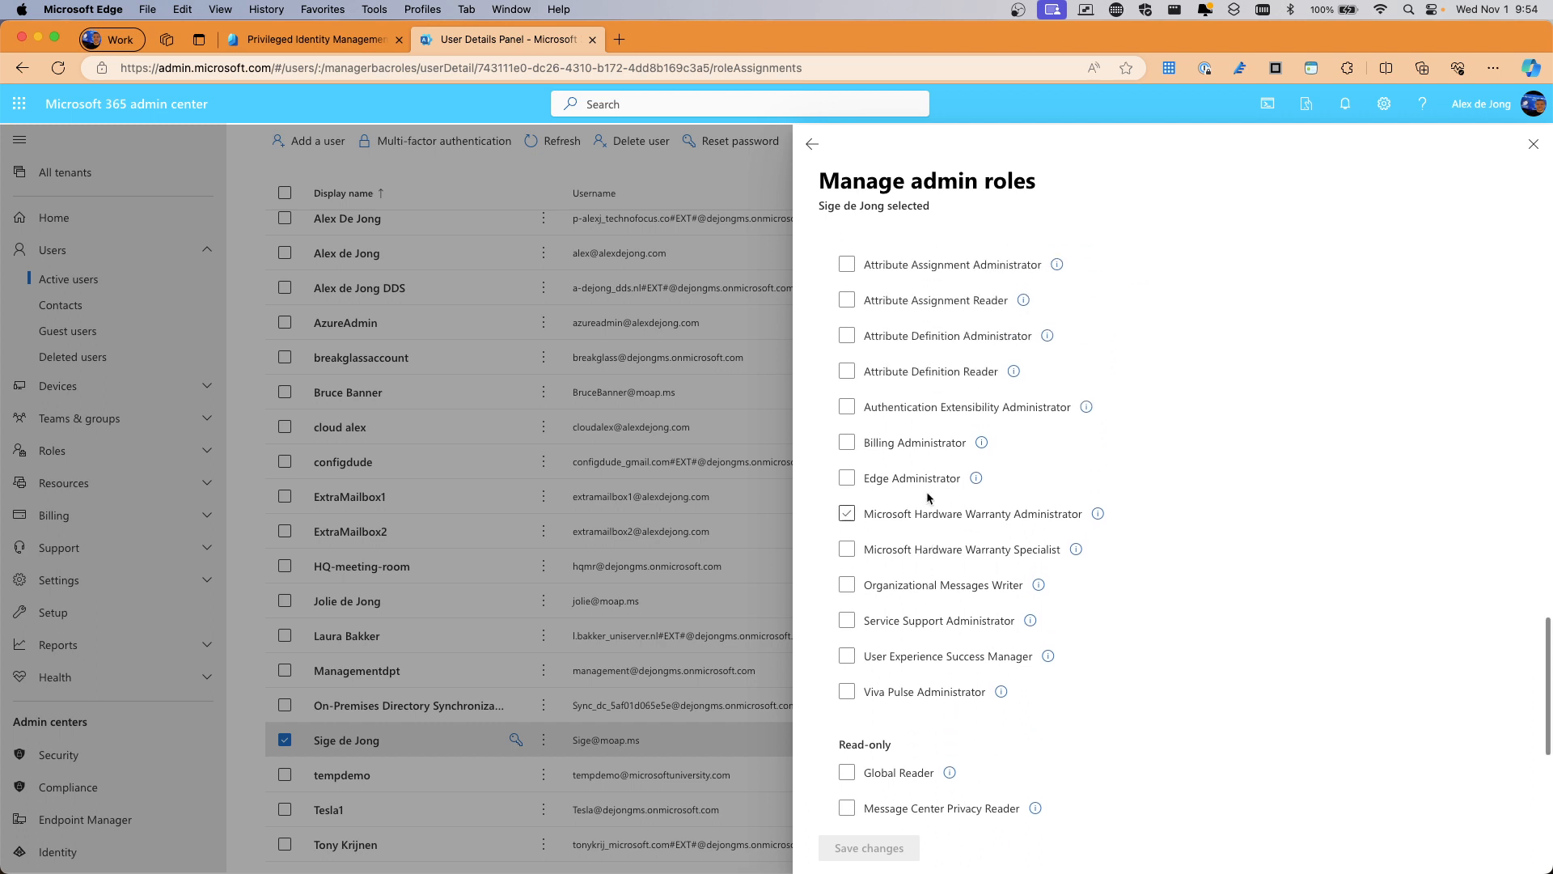
{"action": "scroll", "coordinate": [928, 497], "scroll_direction": "up", "scroll_amount": 4}
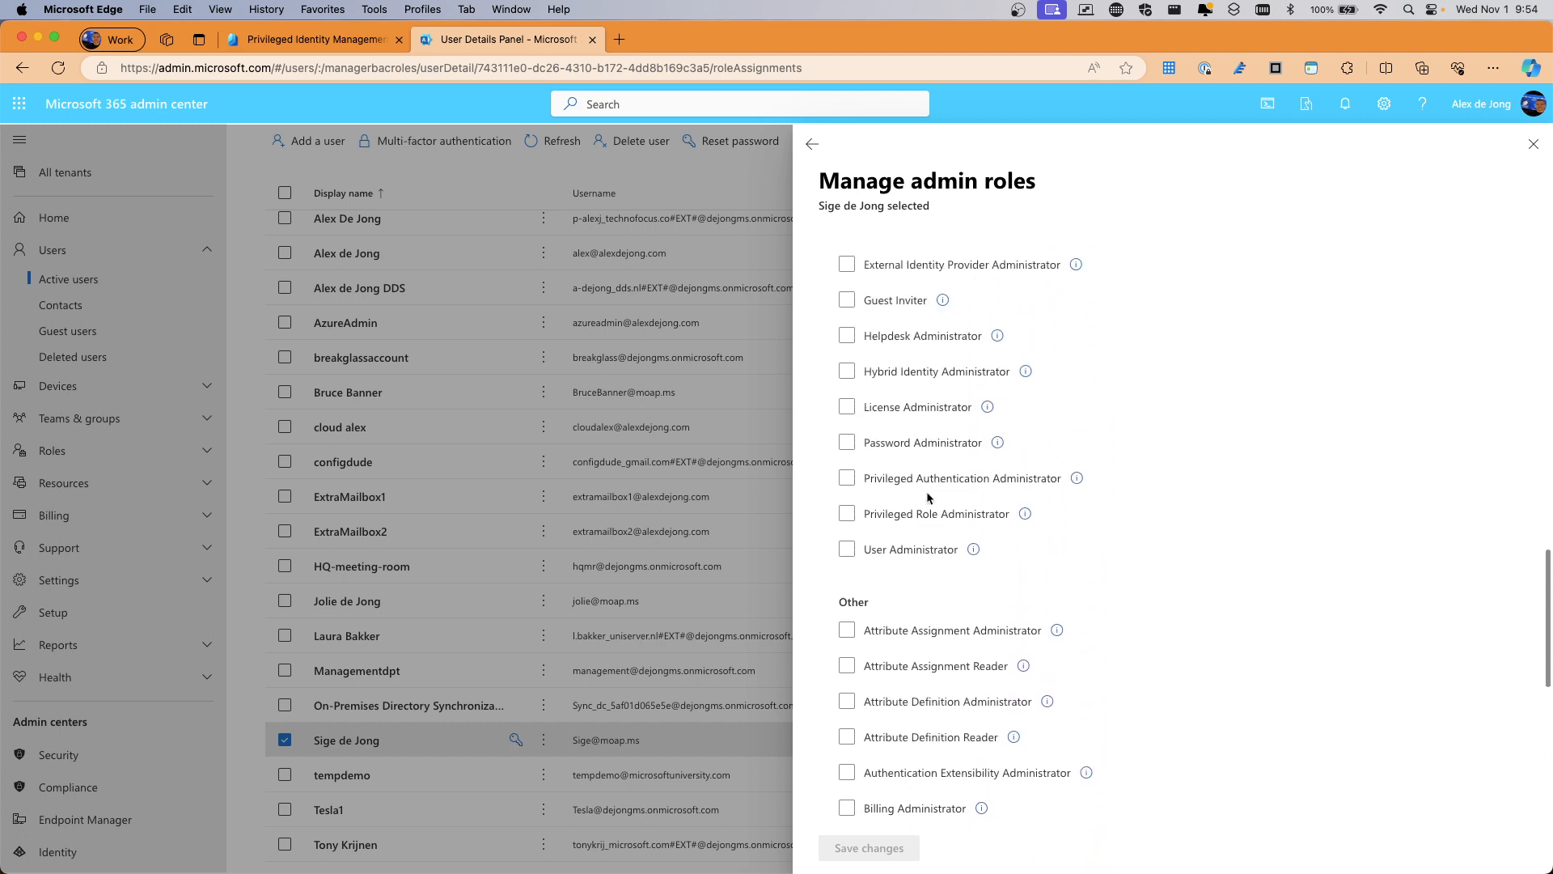
{"action": "scroll", "coordinate": [924, 499], "scroll_direction": "up", "scroll_amount": 4}
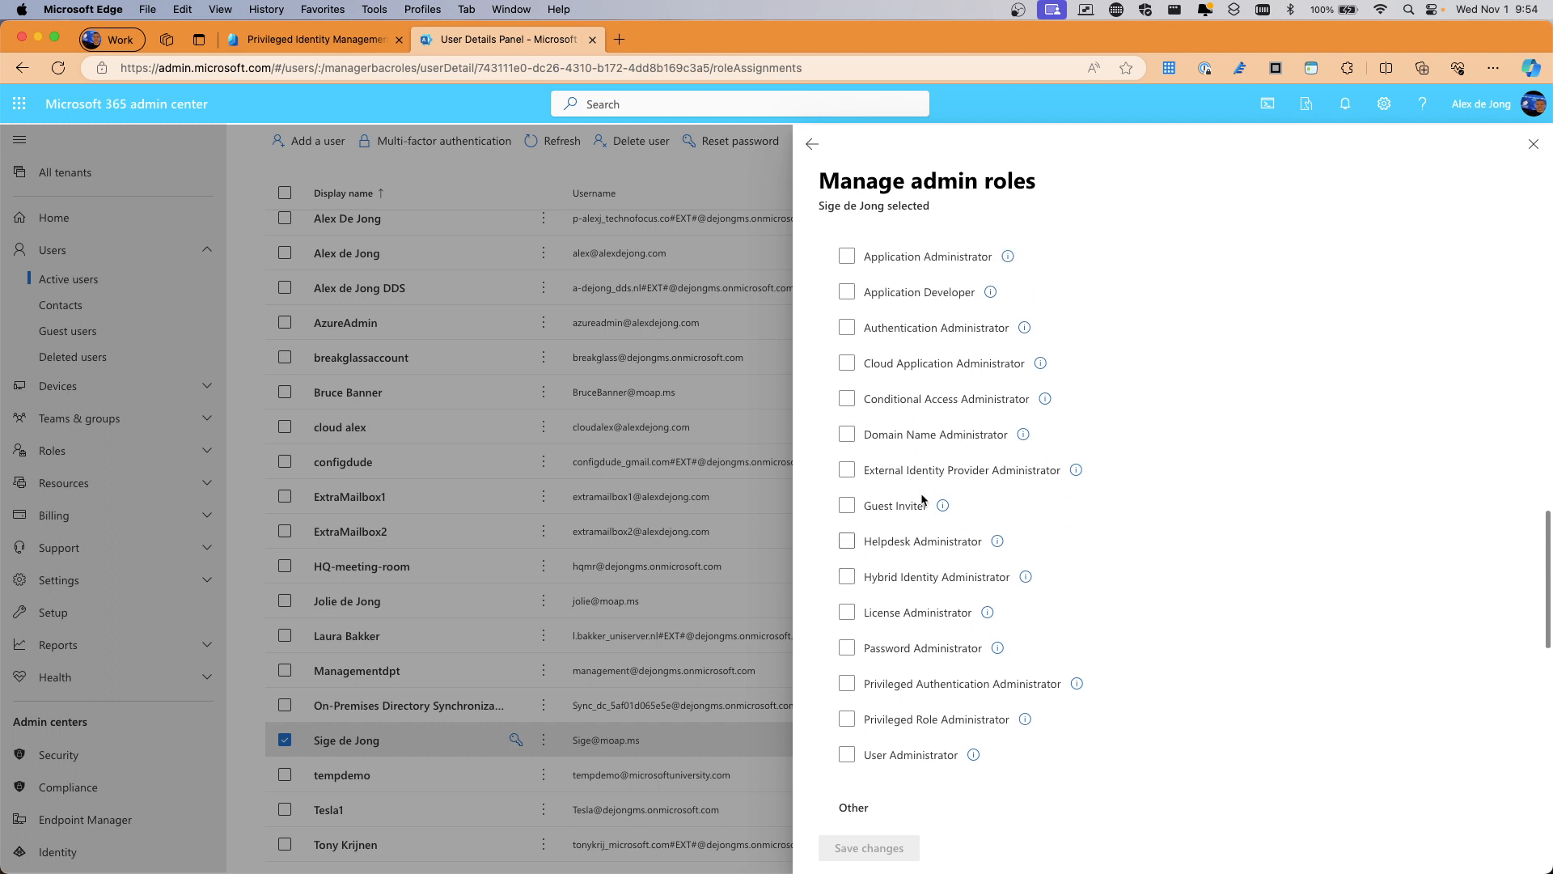
{"action": "scroll", "coordinate": [921, 499], "scroll_direction": "up", "scroll_amount": 3}
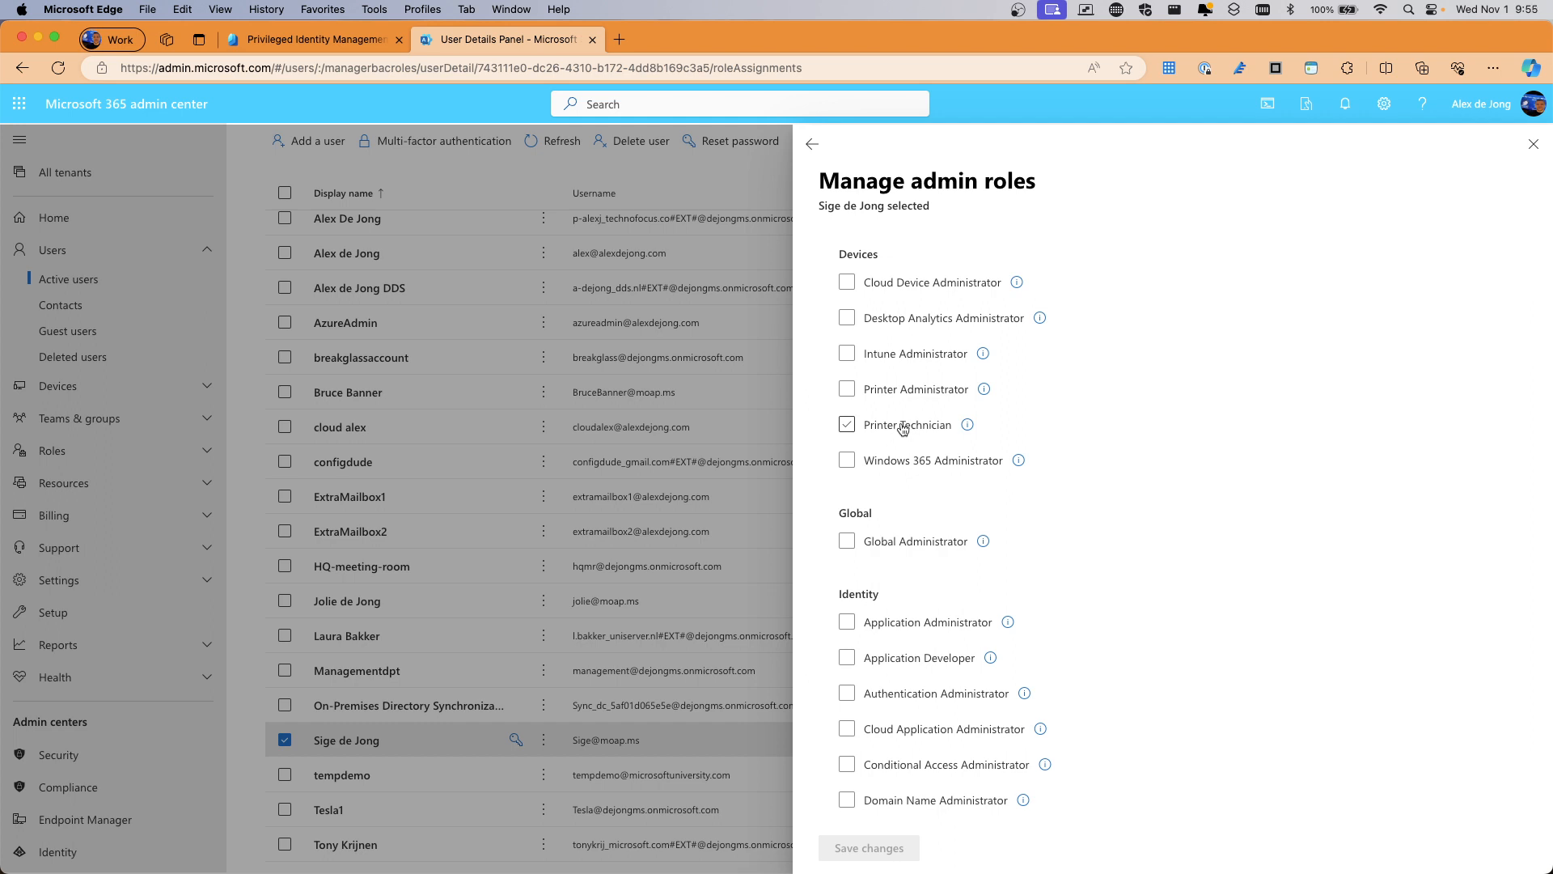
{"action": "scroll", "coordinate": [903, 428], "scroll_direction": "up", "scroll_amount": 1}
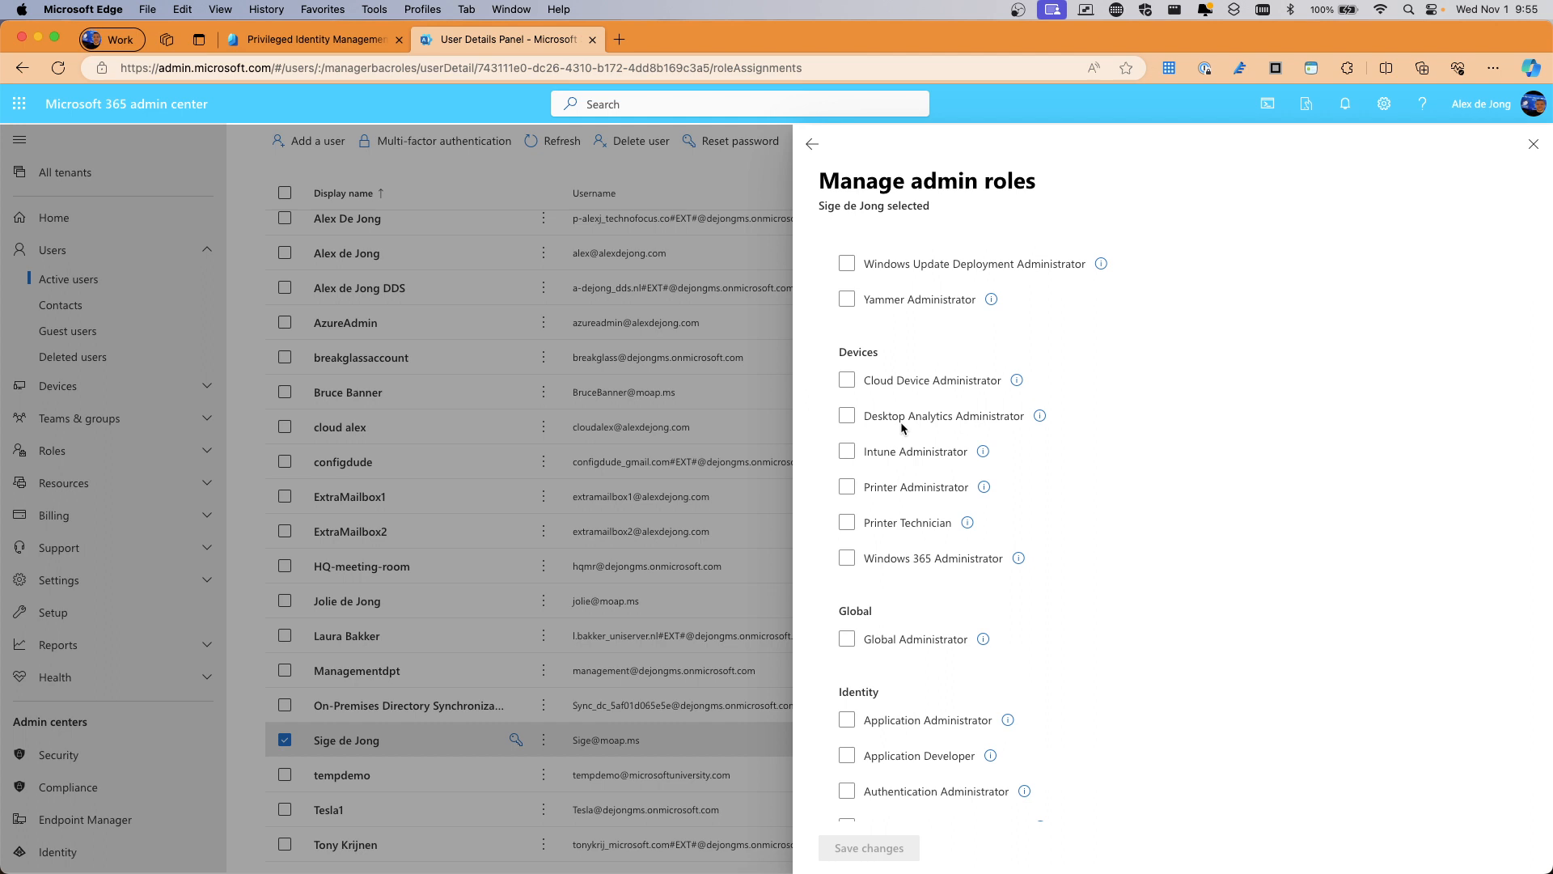
{"action": "scroll", "coordinate": [901, 421], "scroll_direction": "up", "scroll_amount": 4}
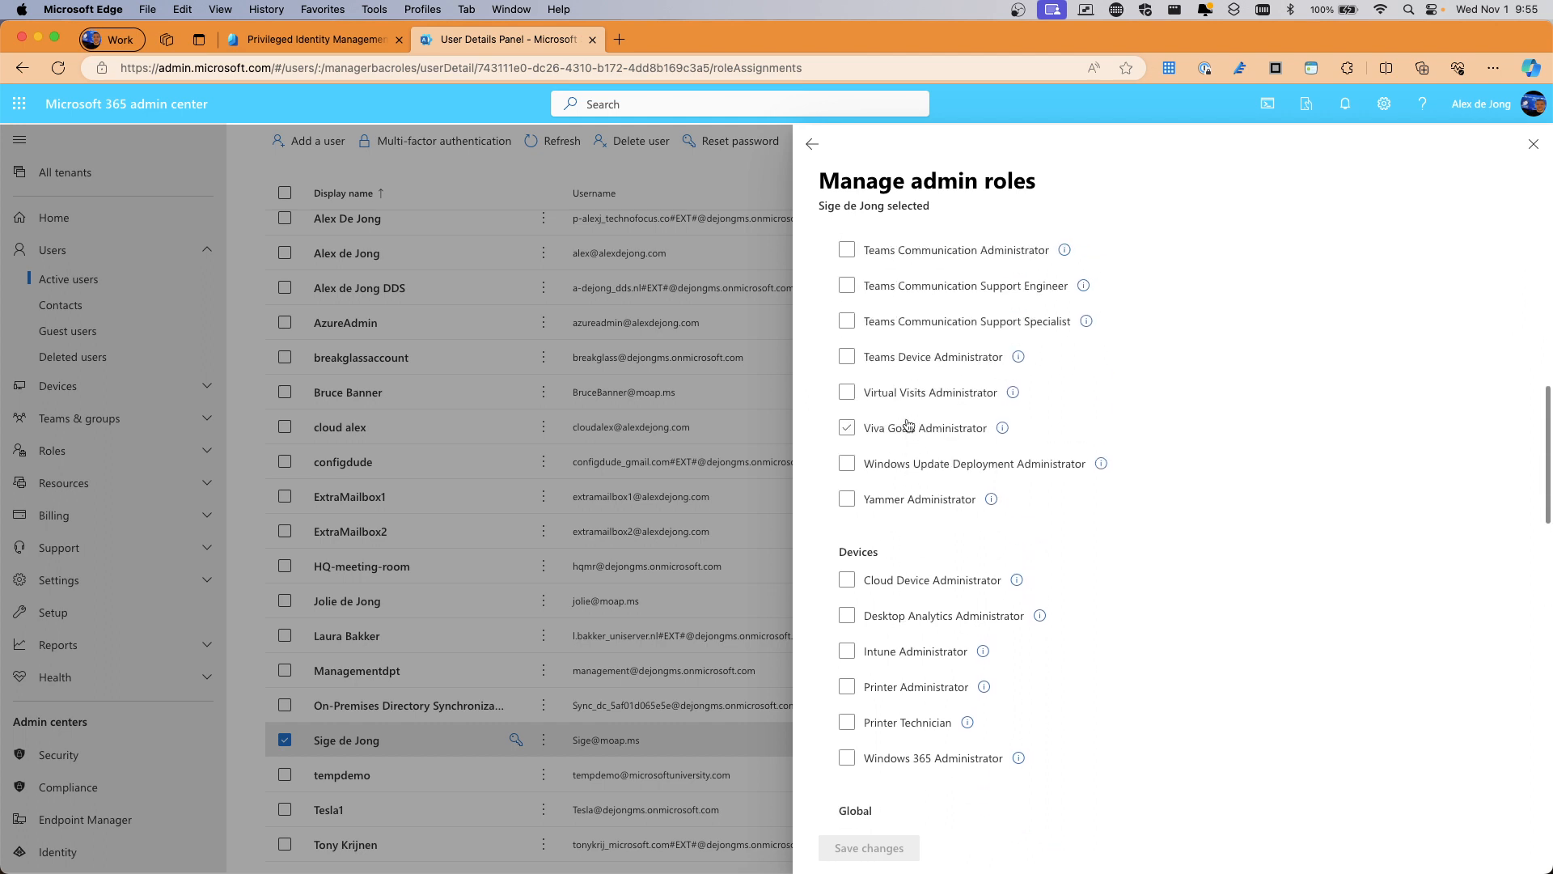
{"action": "scroll", "coordinate": [893, 400], "scroll_direction": "up", "scroll_amount": 3}
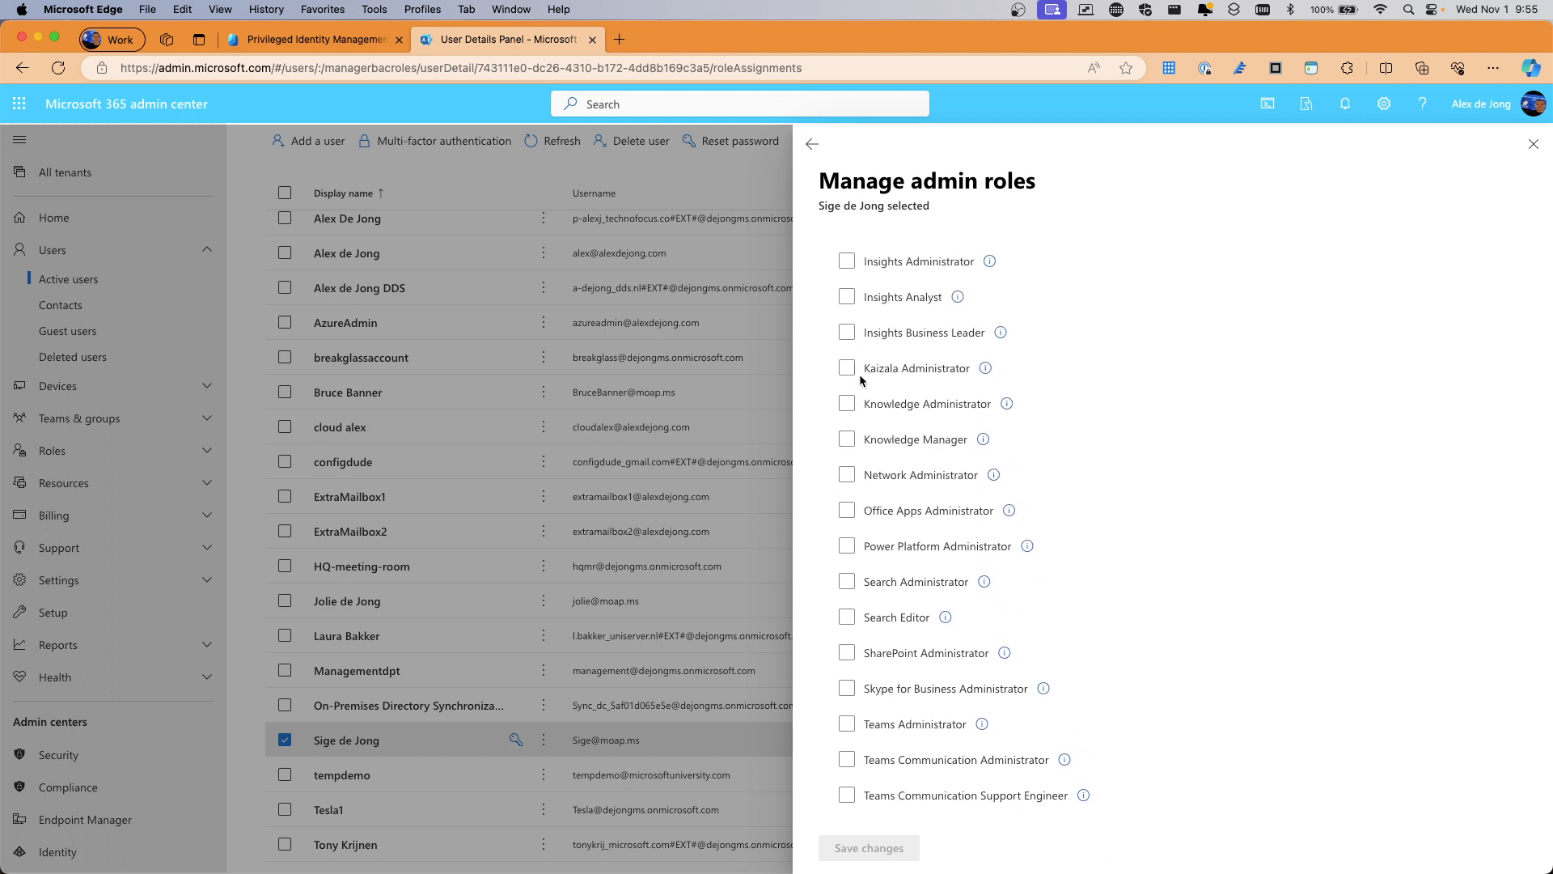
Grant the user Exchange Administrator, save it, and reopen their account details showing the role
{"action": "scroll", "coordinate": [866, 400], "scroll_direction": "up", "scroll_amount": 2}
{"action": "scroll", "coordinate": [867, 401], "scroll_direction": "up", "scroll_amount": 2}
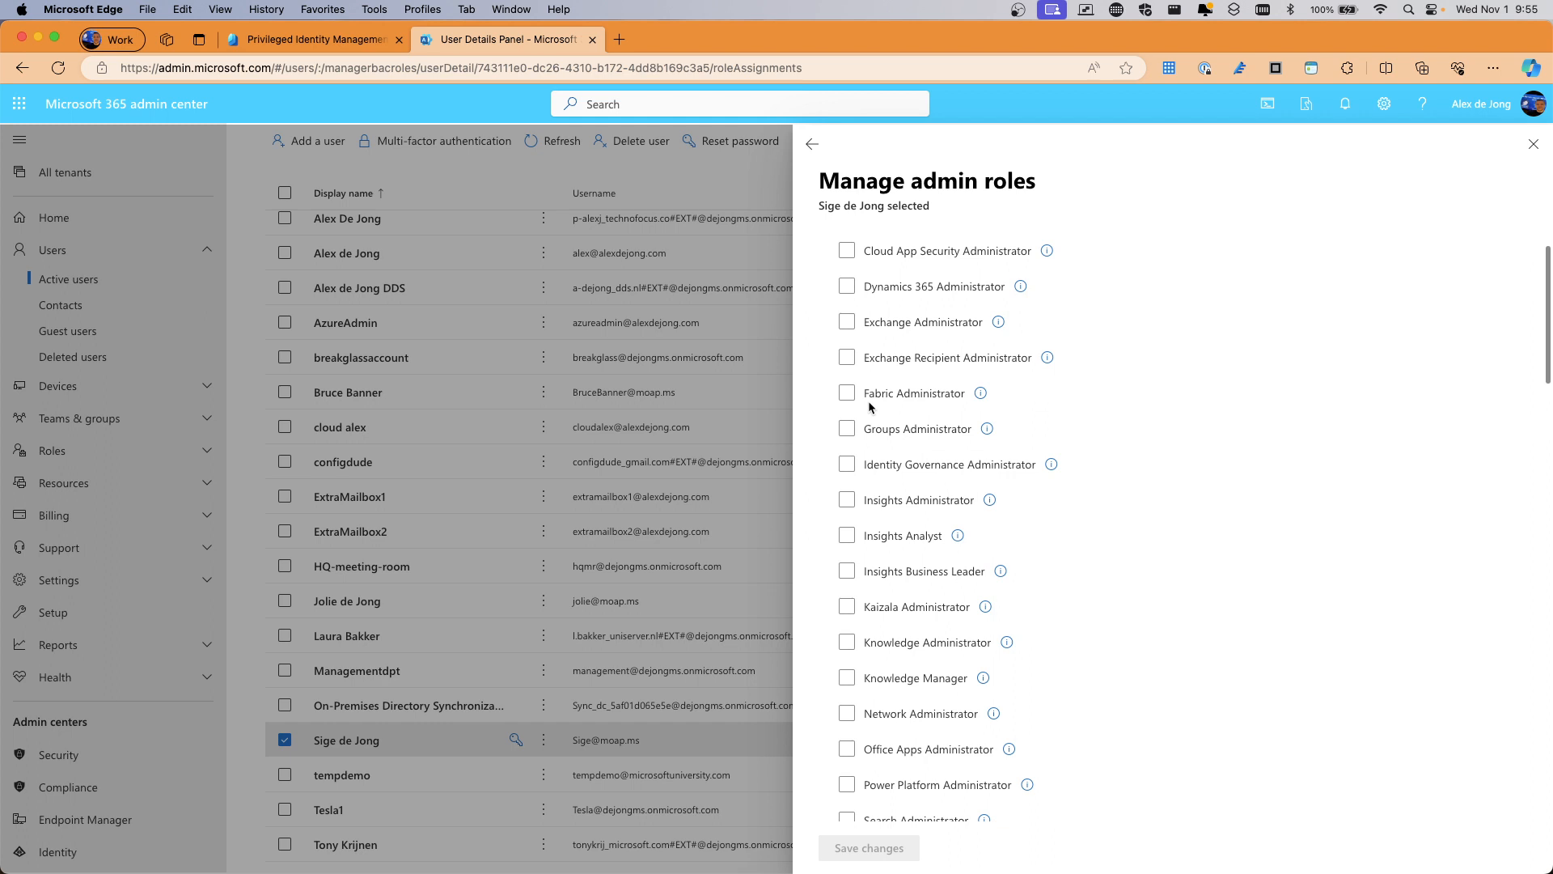
{"action": "scroll", "coordinate": [846, 356], "scroll_direction": "up", "scroll_amount": 1}
{"action": "left_click", "coordinate": [846, 352]}
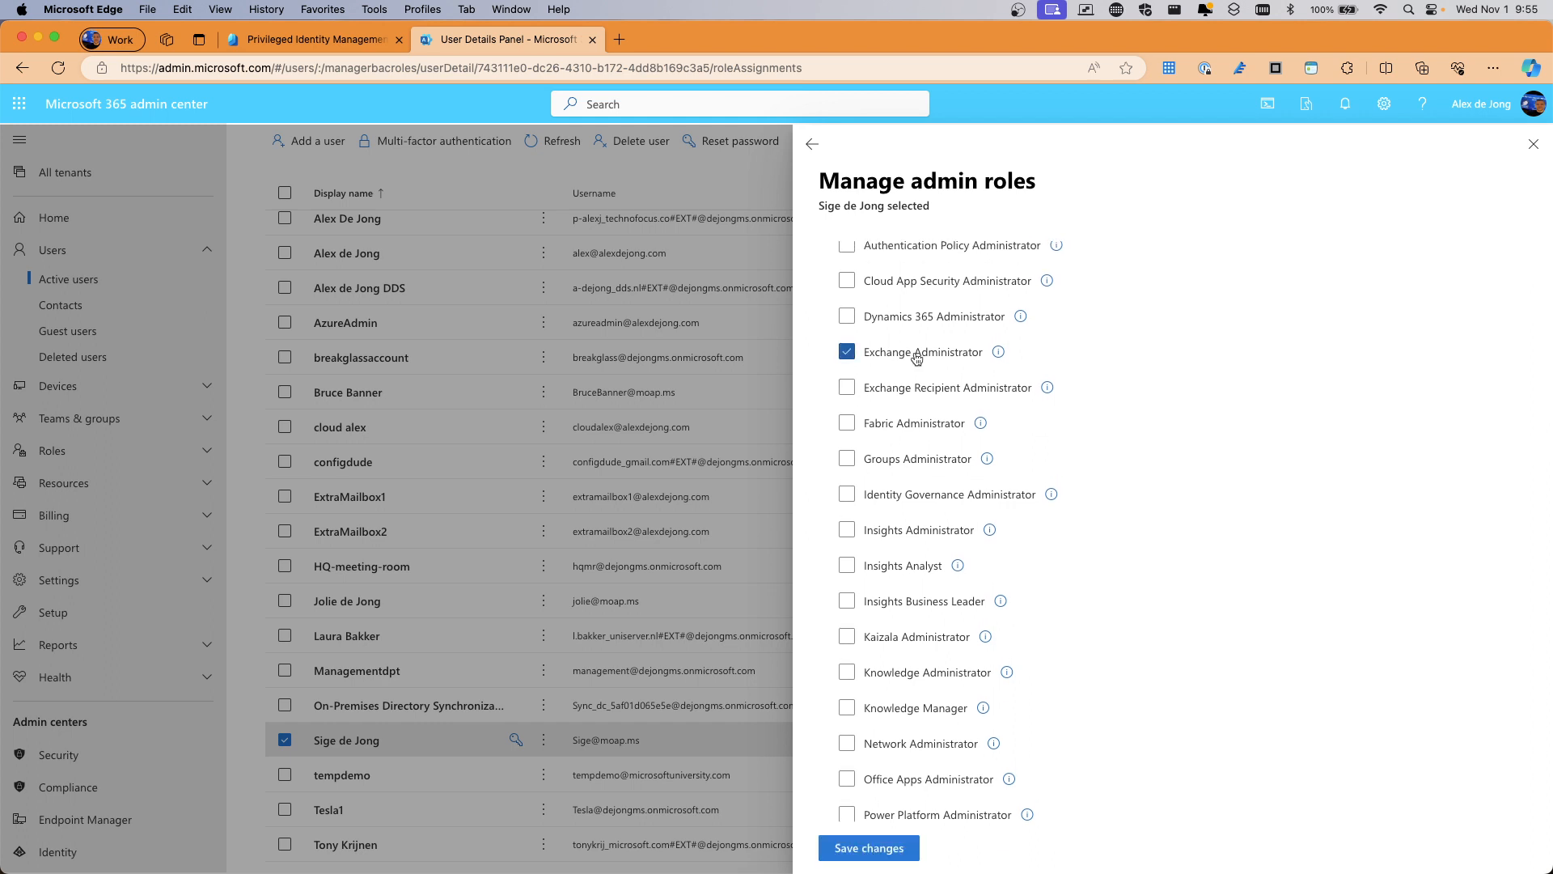
{"action": "left_click", "coordinate": [870, 848]}
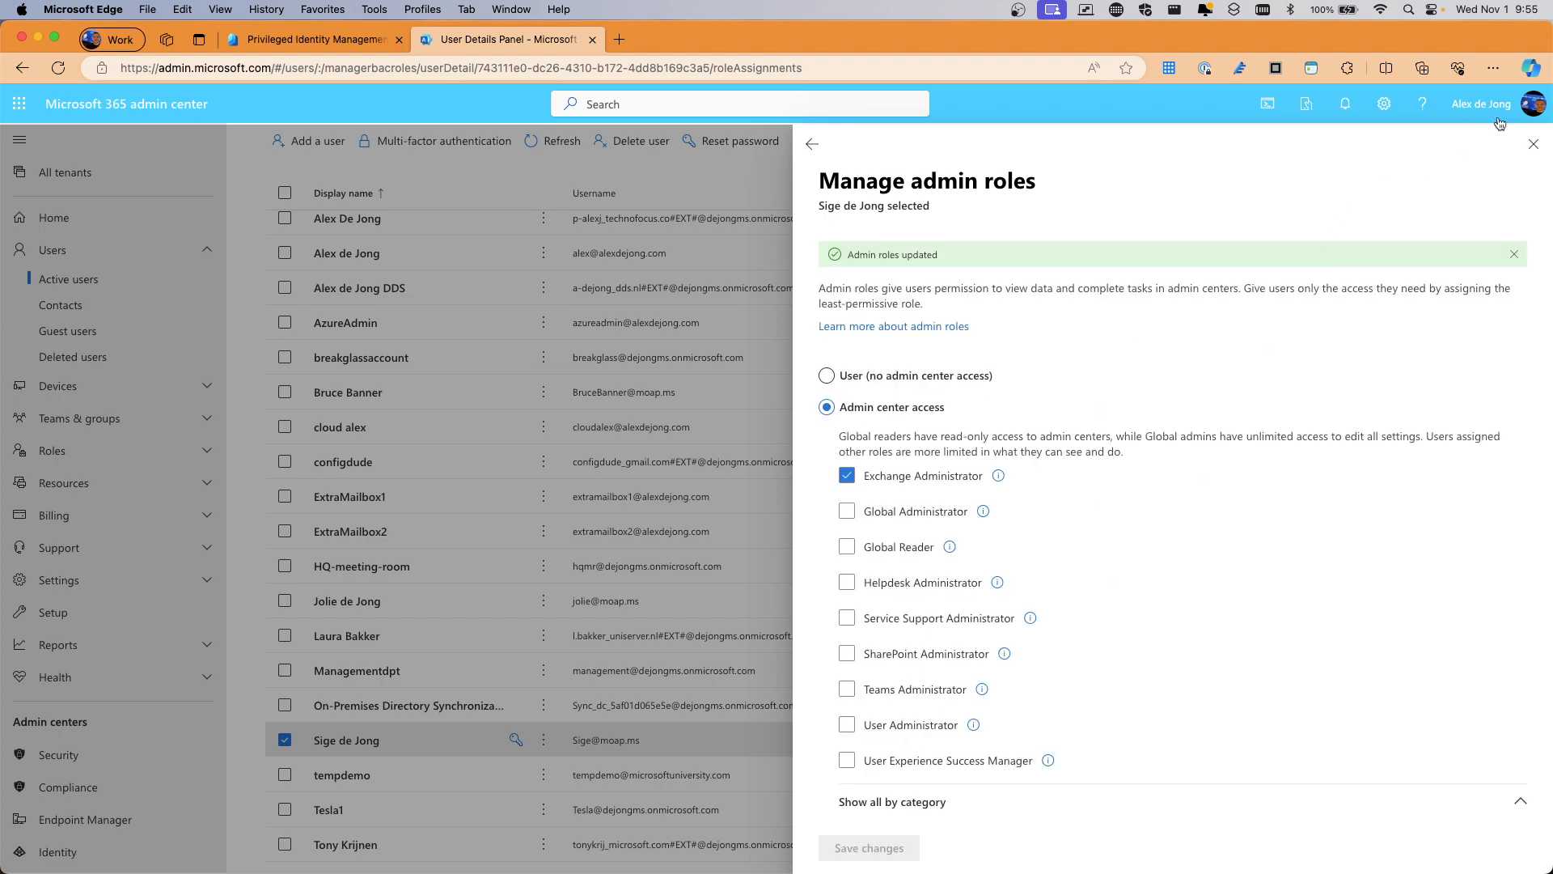
{"action": "left_click", "coordinate": [1534, 145]}
{"action": "left_click", "coordinate": [328, 741]}
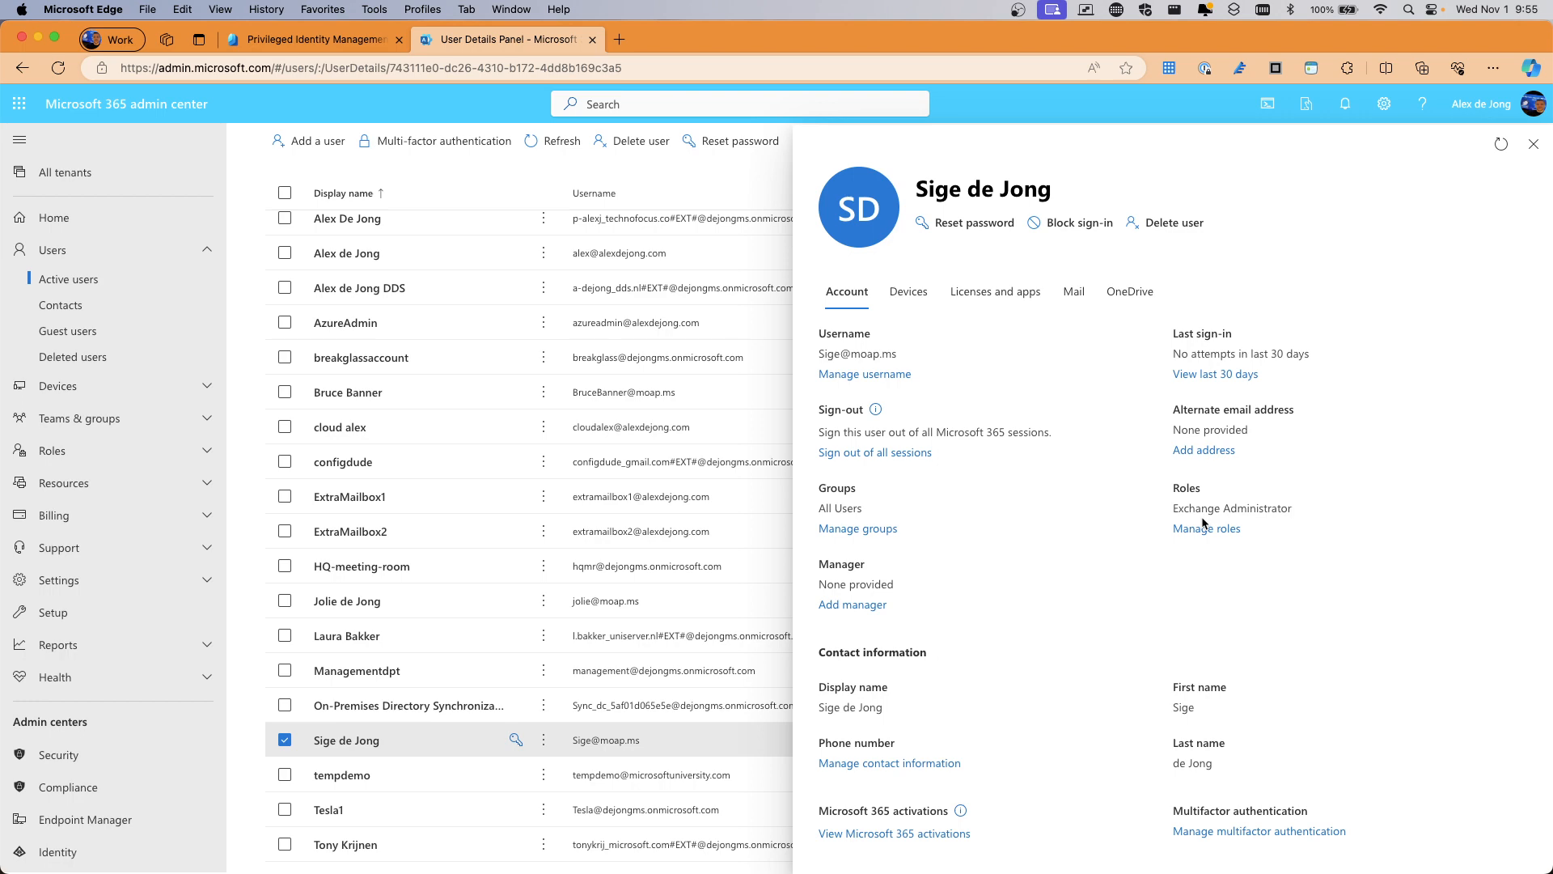
Reset the user to User (no admin center access), save, and move to the Privileged Identity Management tab
{"action": "left_click", "coordinate": [1206, 529]}
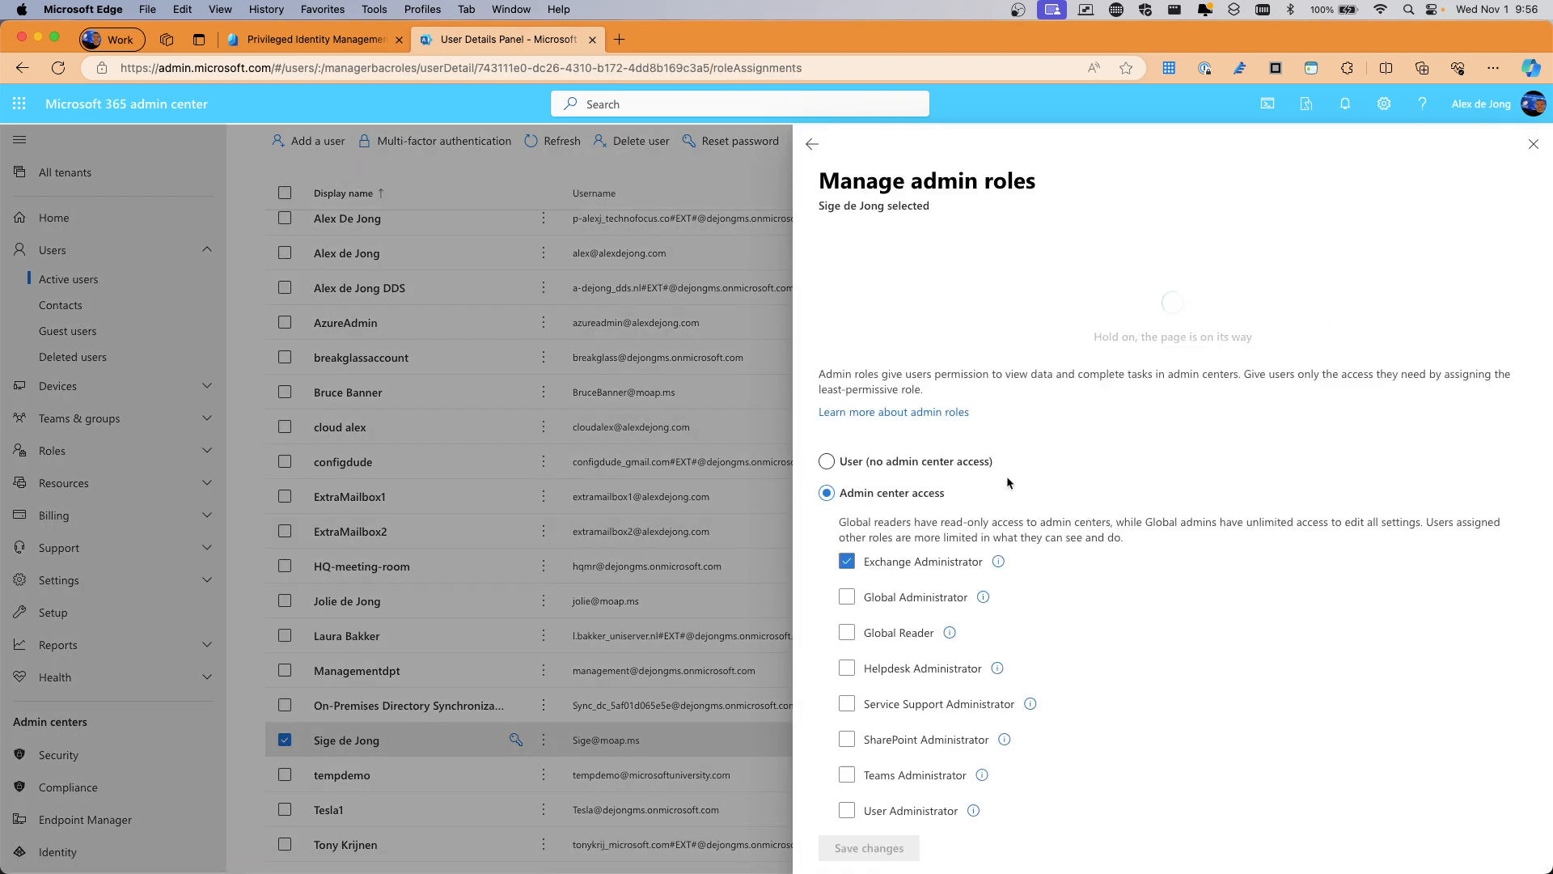
{"action": "left_click", "coordinate": [828, 336]}
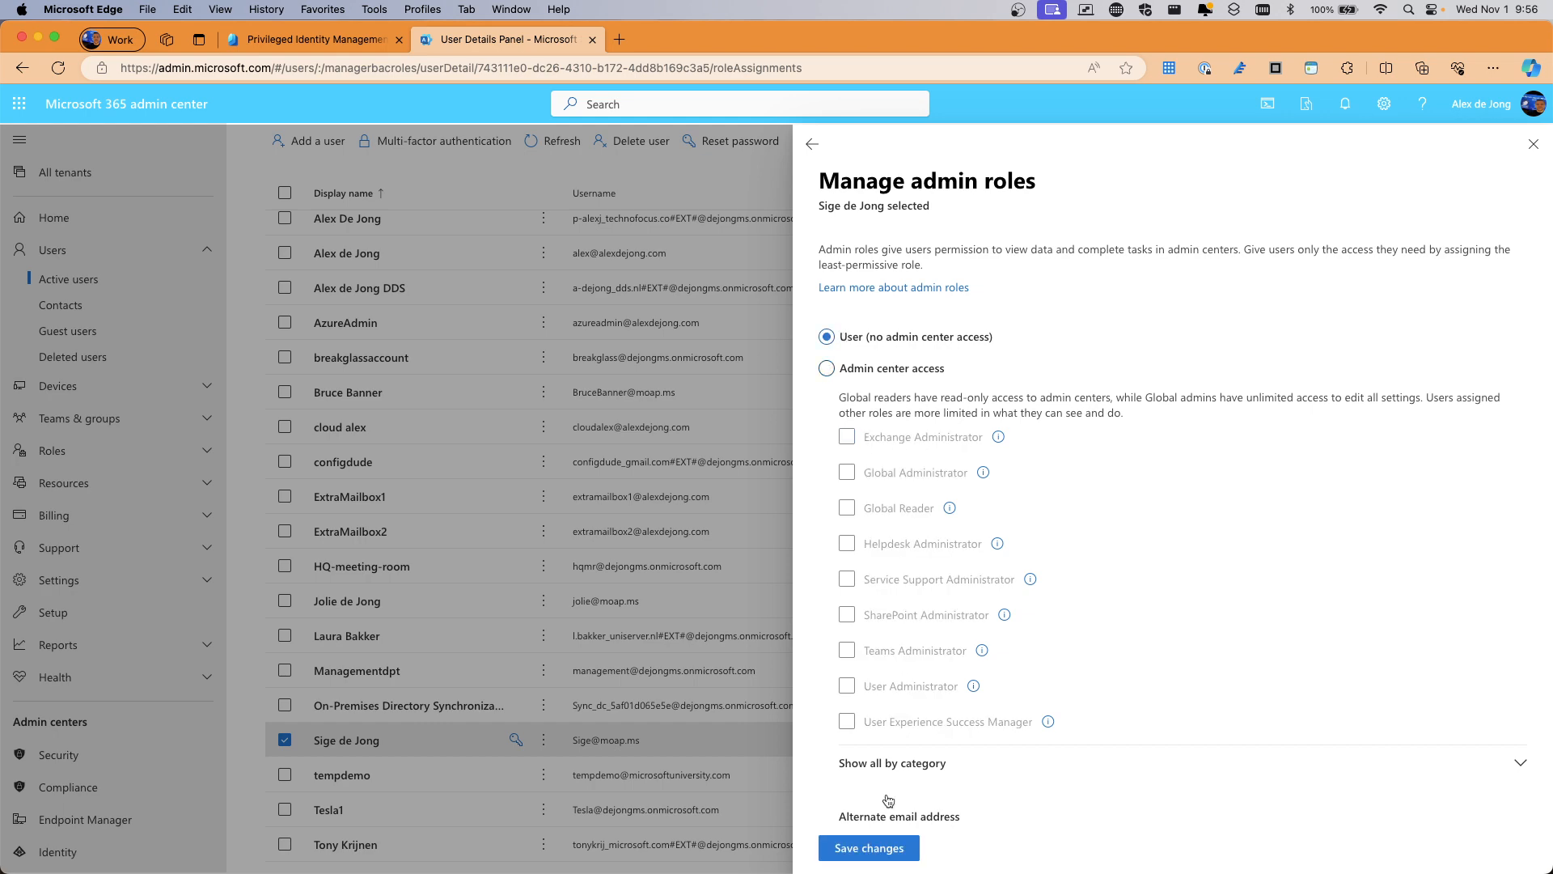
{"action": "left_click", "coordinate": [876, 847]}
{"action": "left_click", "coordinate": [1533, 144]}
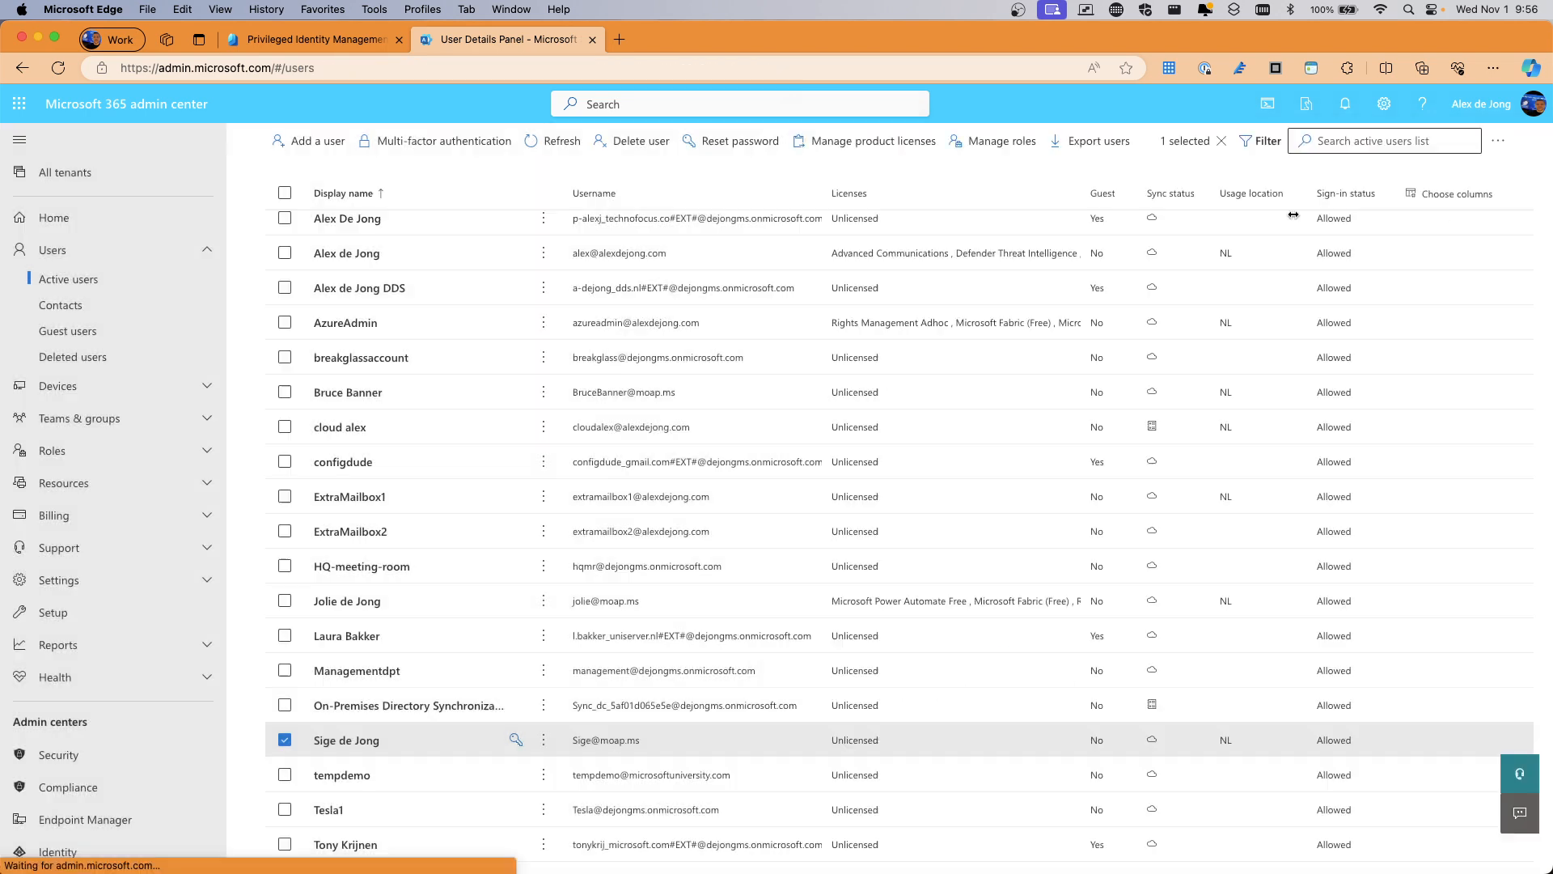
{"action": "left_click", "coordinate": [328, 41]}
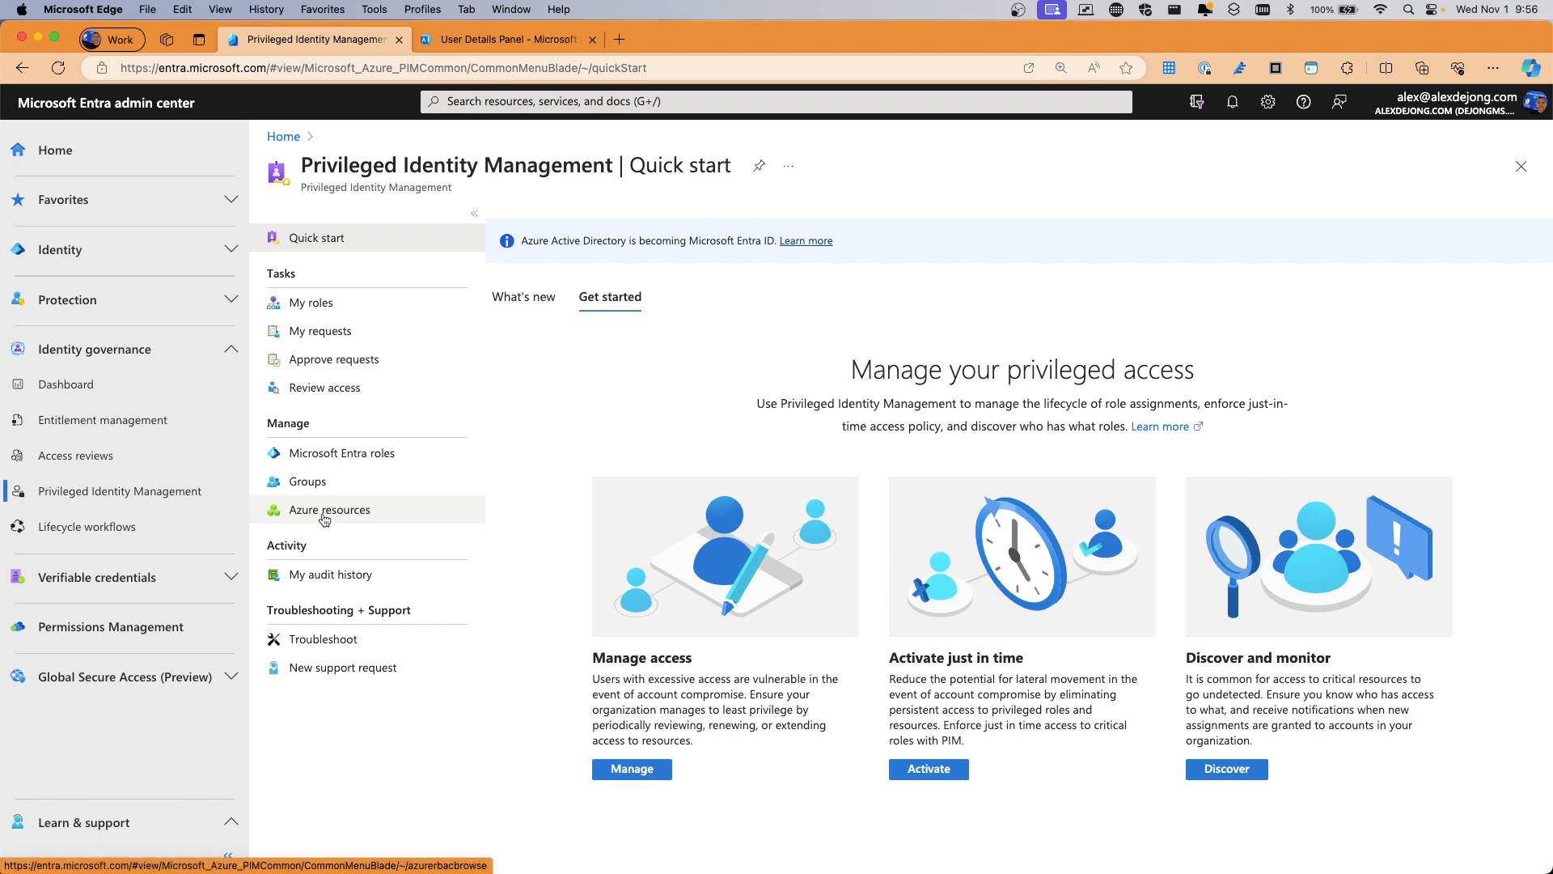
Open the Microsoft Entra roles list in PIM and browse its eligible and active counts
{"action": "left_click", "coordinate": [331, 459]}
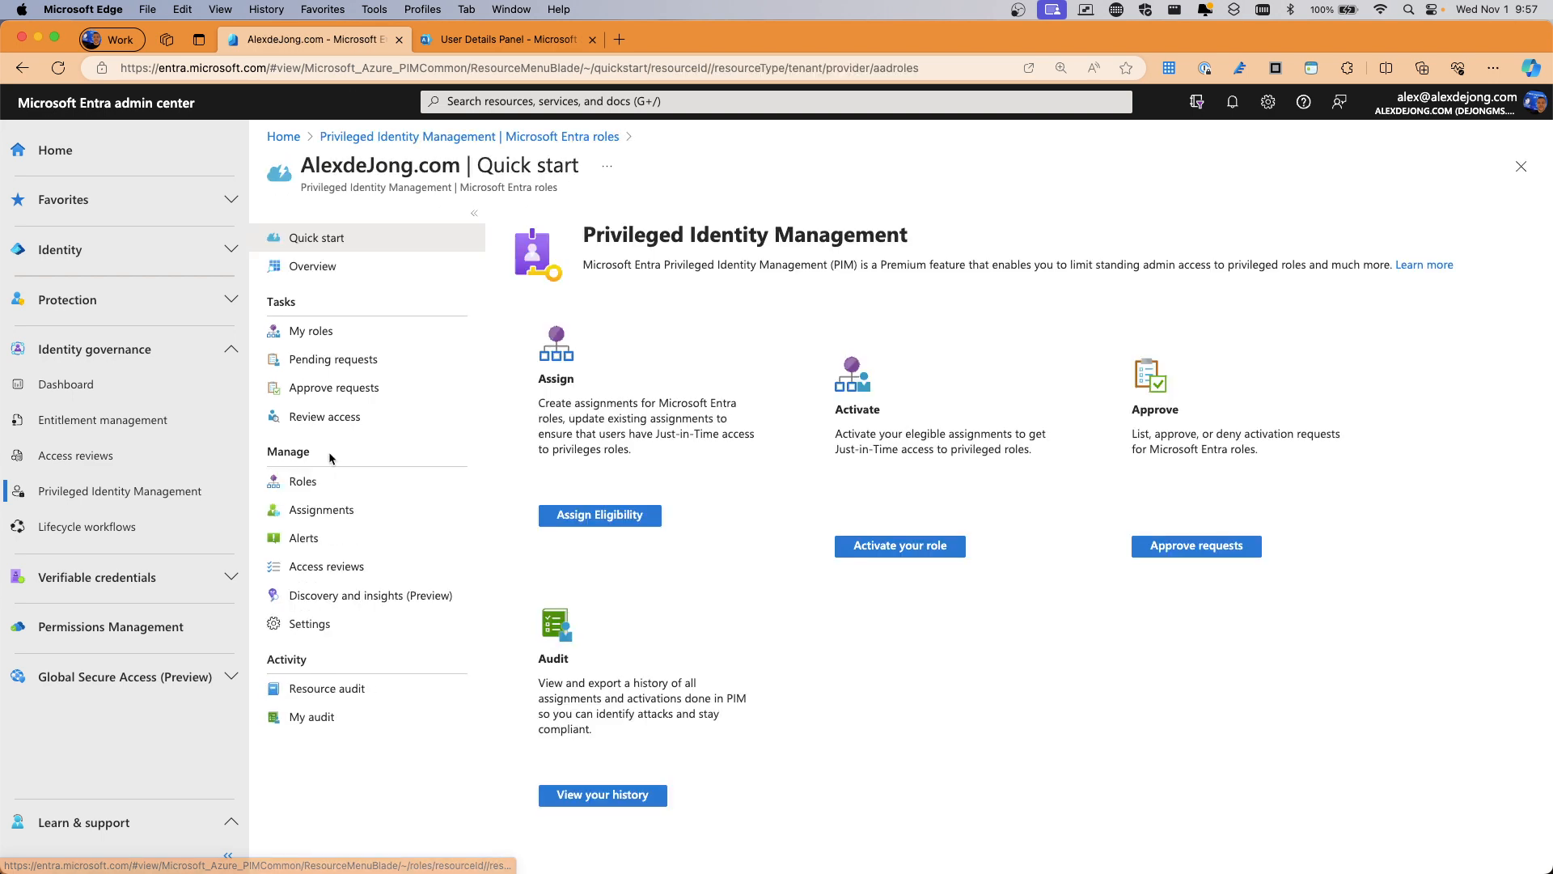
{"action": "left_click", "coordinate": [304, 482]}
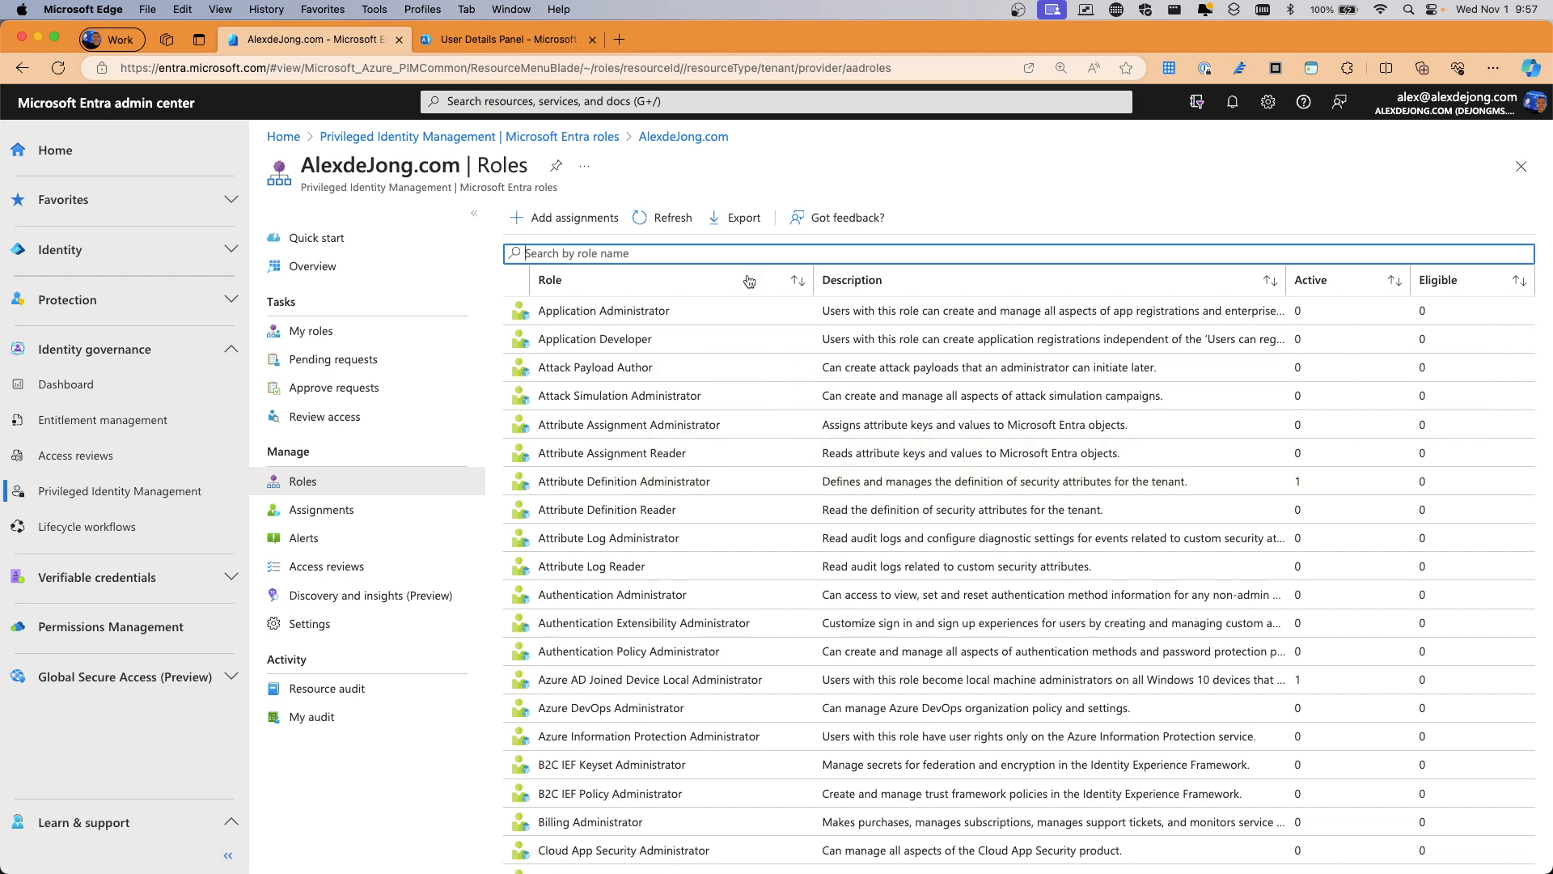
{"action": "scroll", "coordinate": [859, 446], "scroll_direction": "down", "scroll_amount": 2}
{"action": "scroll", "coordinate": [859, 446], "scroll_direction": "down", "scroll_amount": 15}
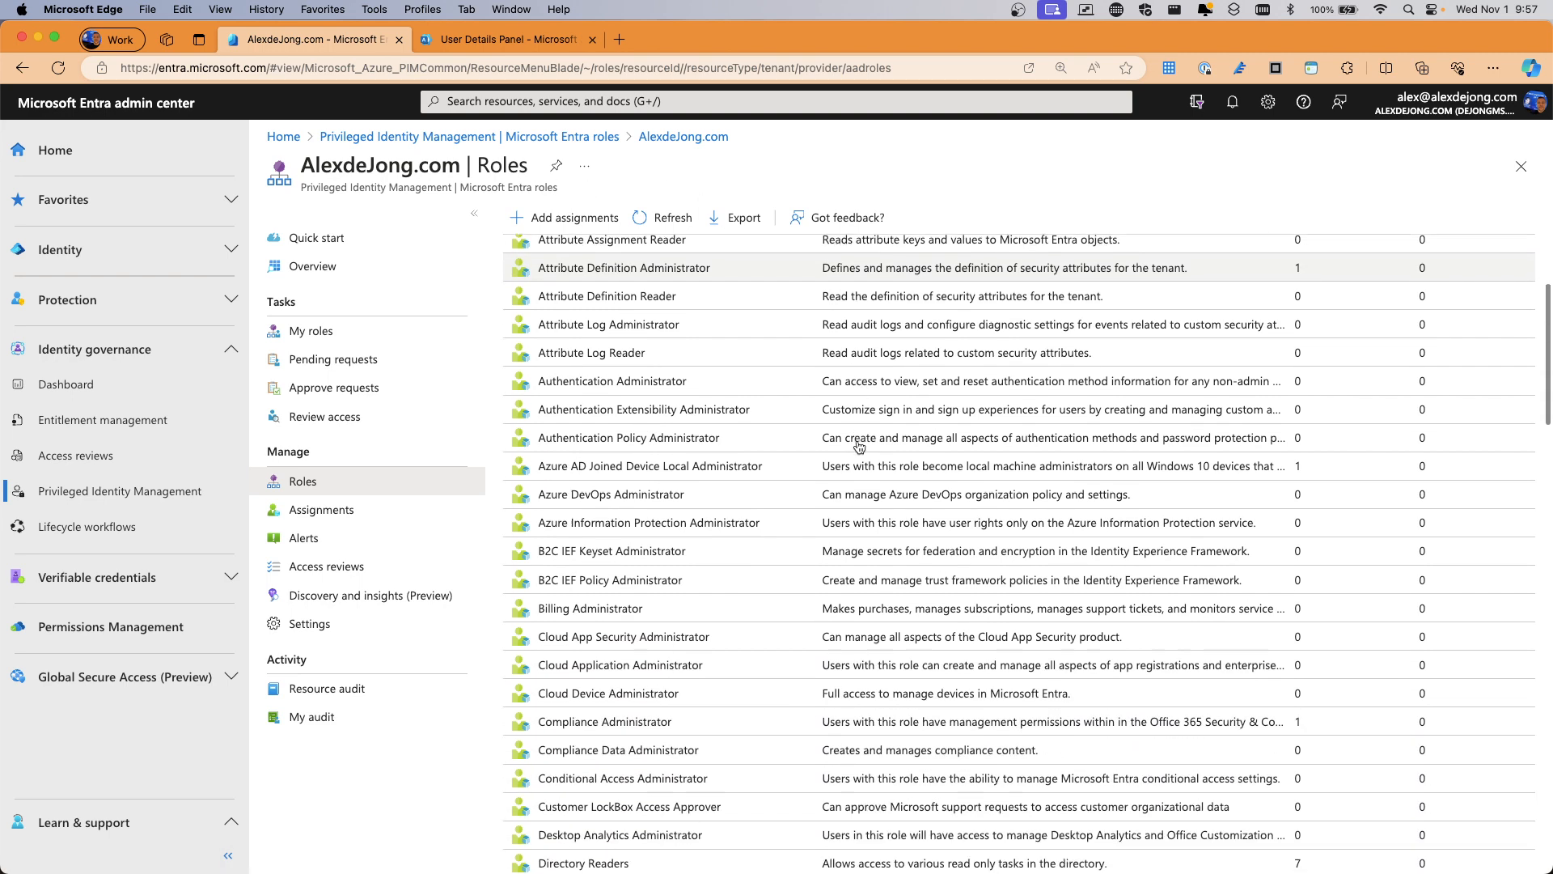
{"action": "scroll", "coordinate": [859, 445], "scroll_direction": "down", "scroll_amount": 15}
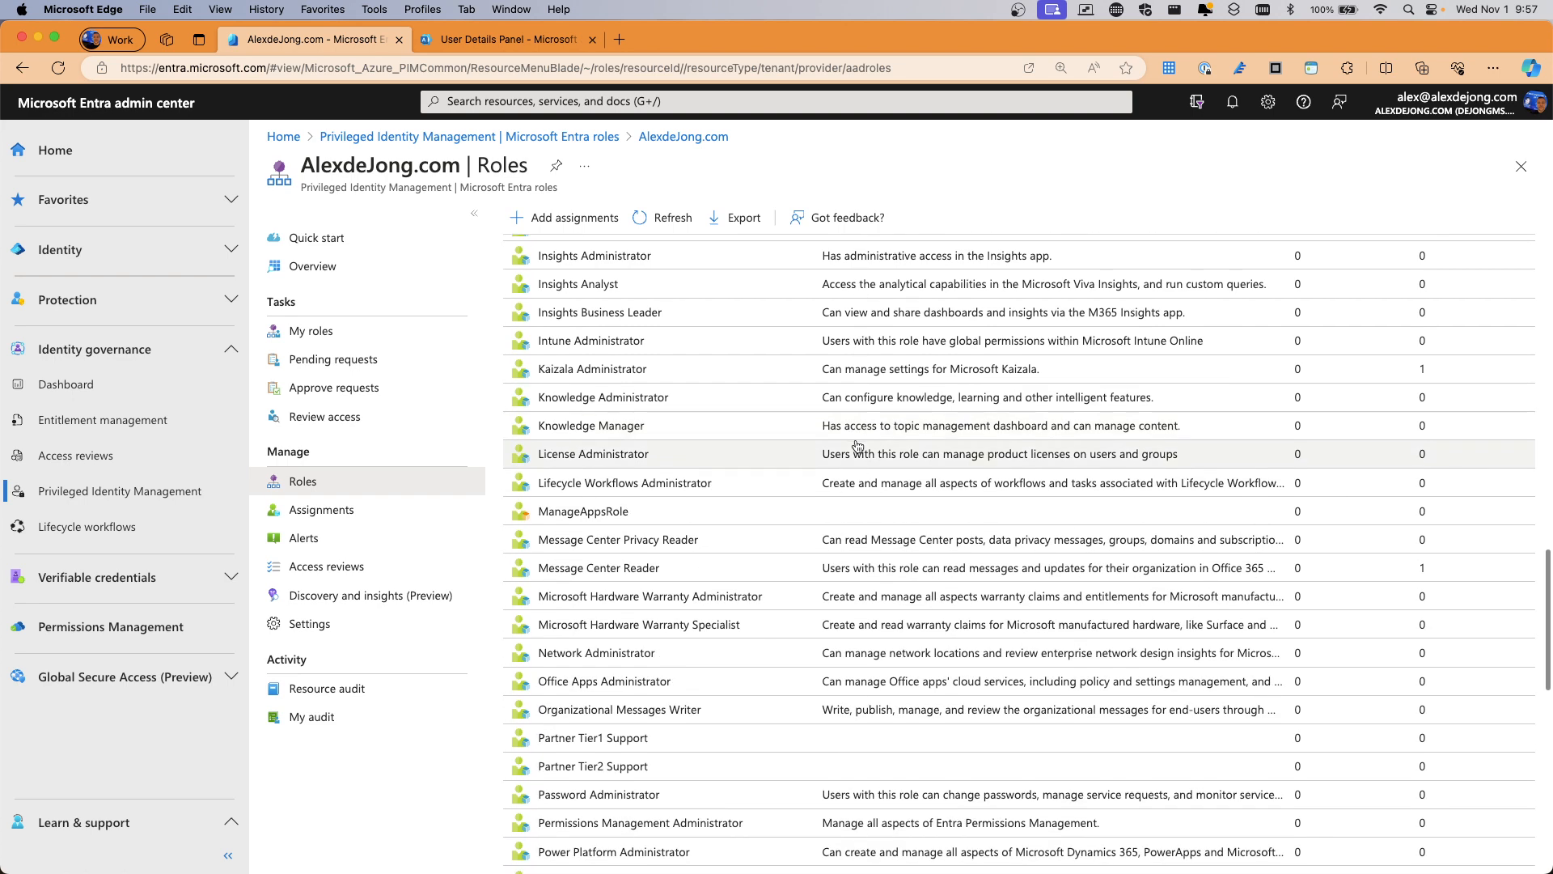
{"action": "scroll", "coordinate": [858, 445], "scroll_direction": "down", "scroll_amount": 10}
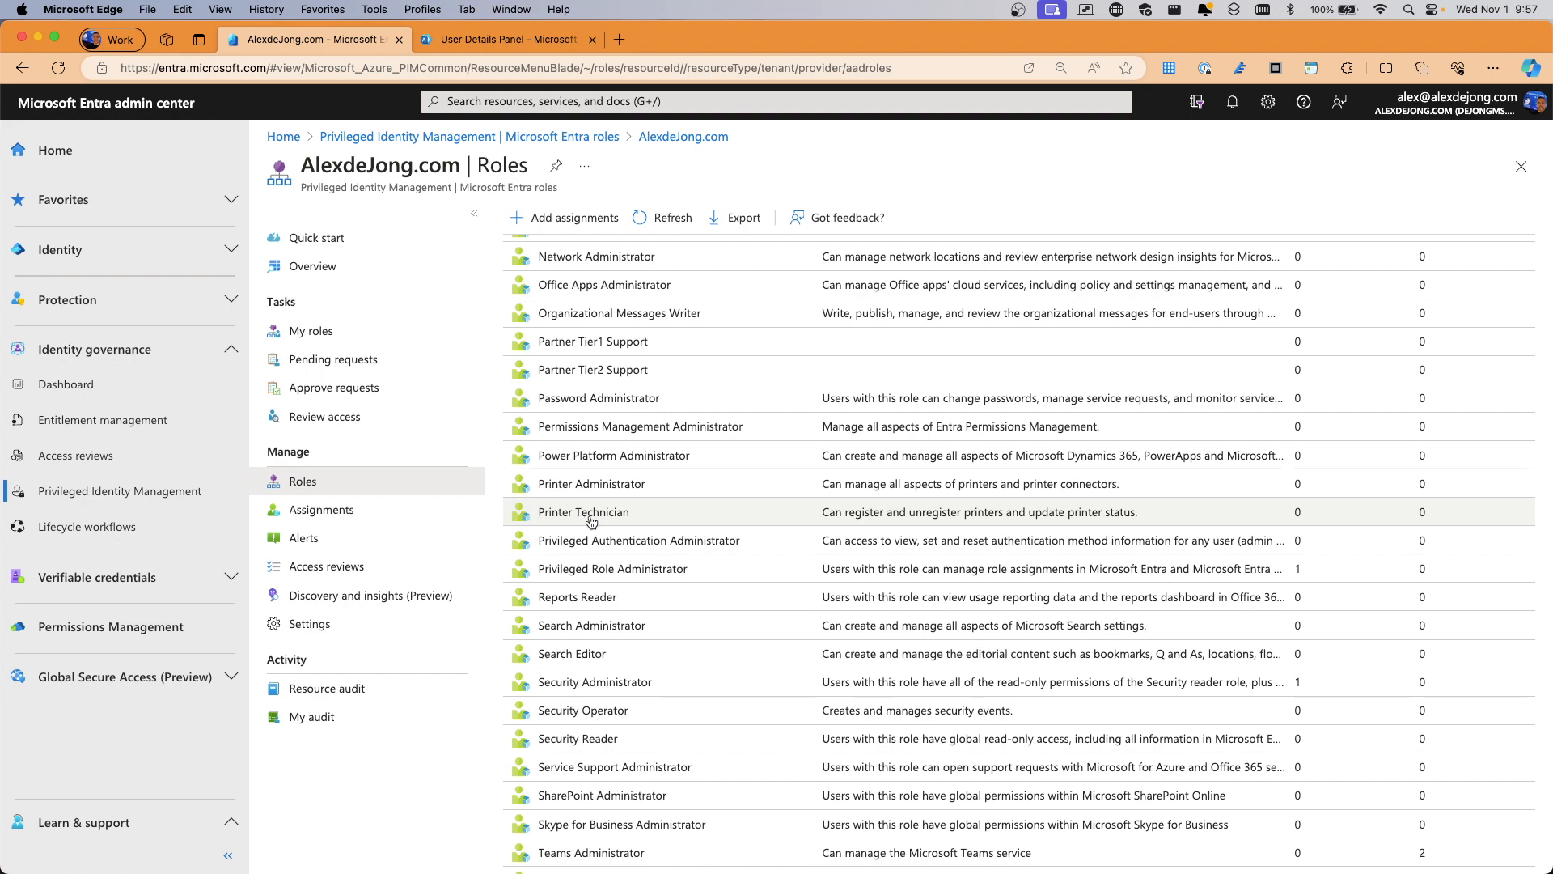
{"action": "scroll", "coordinate": [591, 522], "scroll_direction": "down", "scroll_amount": 2}
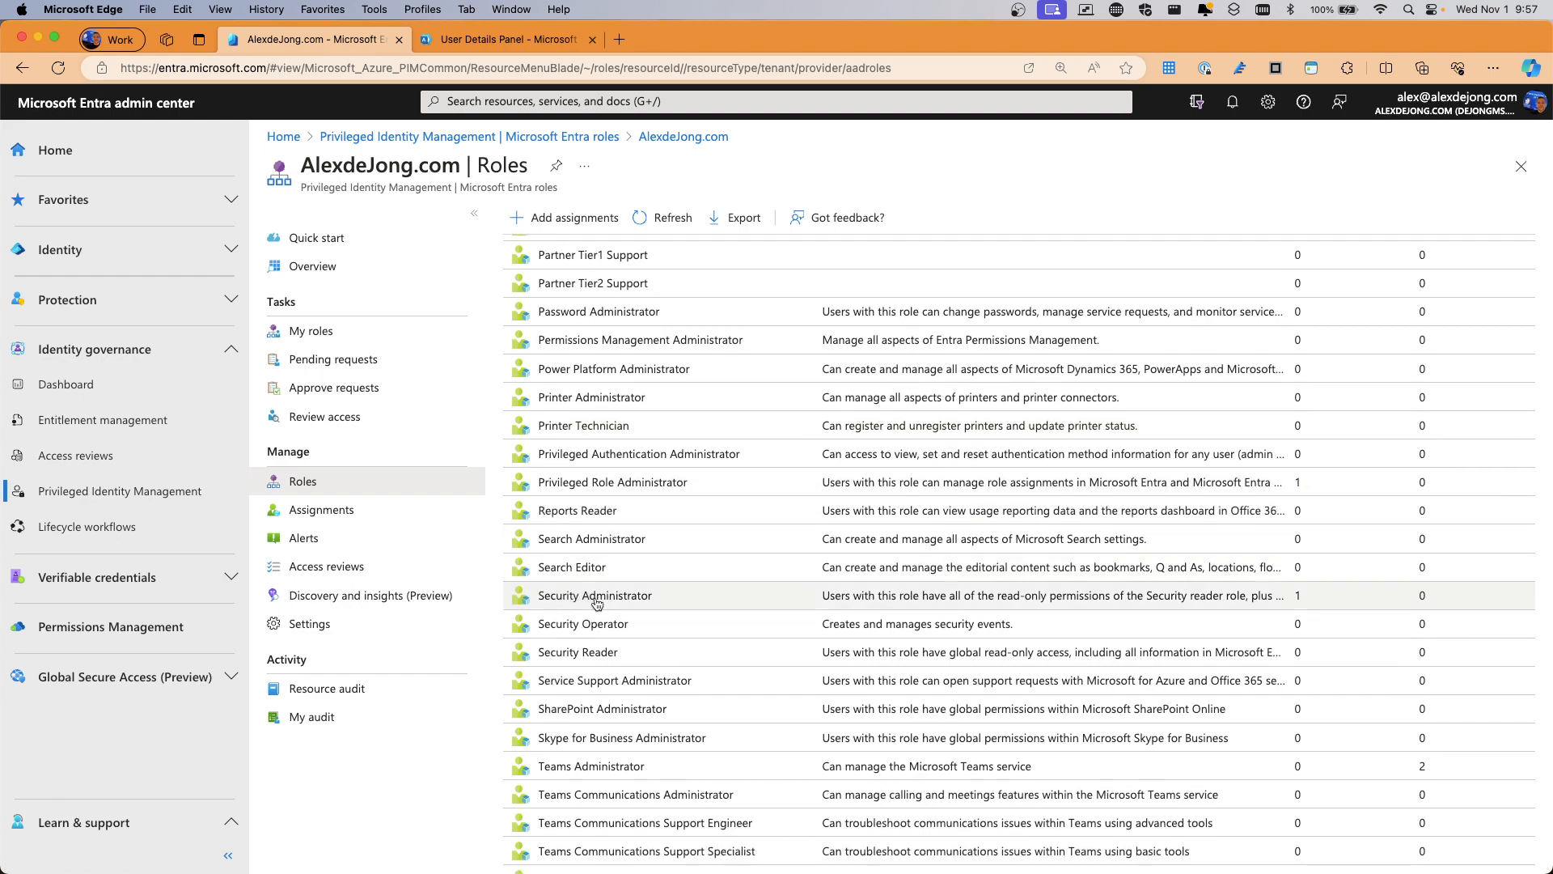
{"action": "scroll", "coordinate": [596, 604], "scroll_direction": "down", "scroll_amount": 3}
{"action": "scroll", "coordinate": [614, 678], "scroll_direction": "up", "scroll_amount": 5}
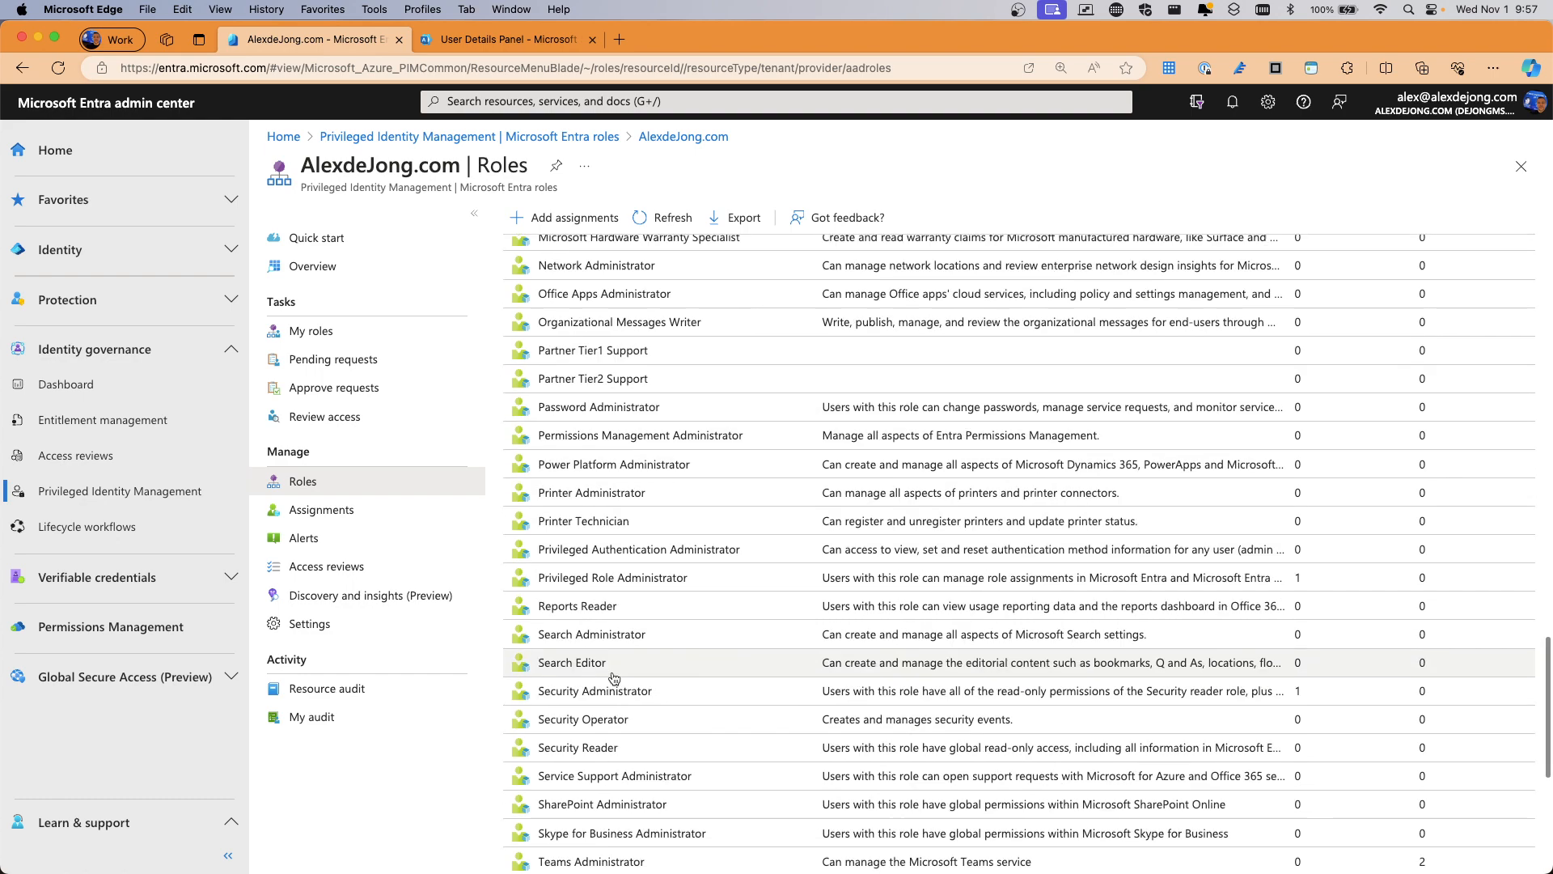
{"action": "scroll", "coordinate": [614, 678], "scroll_direction": "up", "scroll_amount": 15}
{"action": "scroll", "coordinate": [631, 602], "scroll_direction": "down", "scroll_amount": 5}
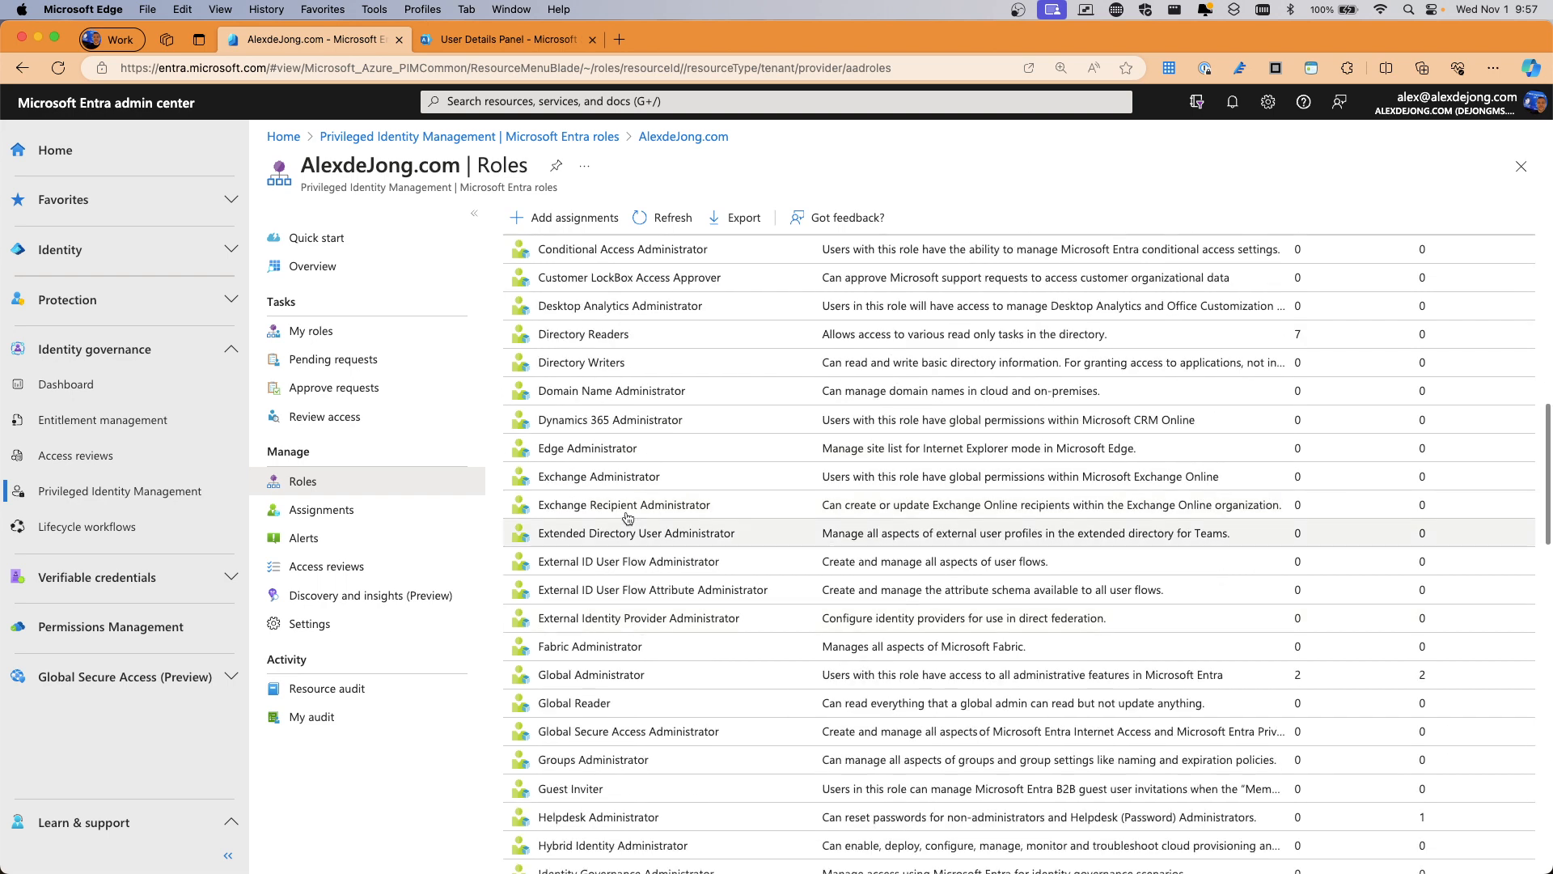
Add an Exchange Administrator assignment, searching for the user by name and selecting them as member
{"action": "left_click", "coordinate": [578, 479]}
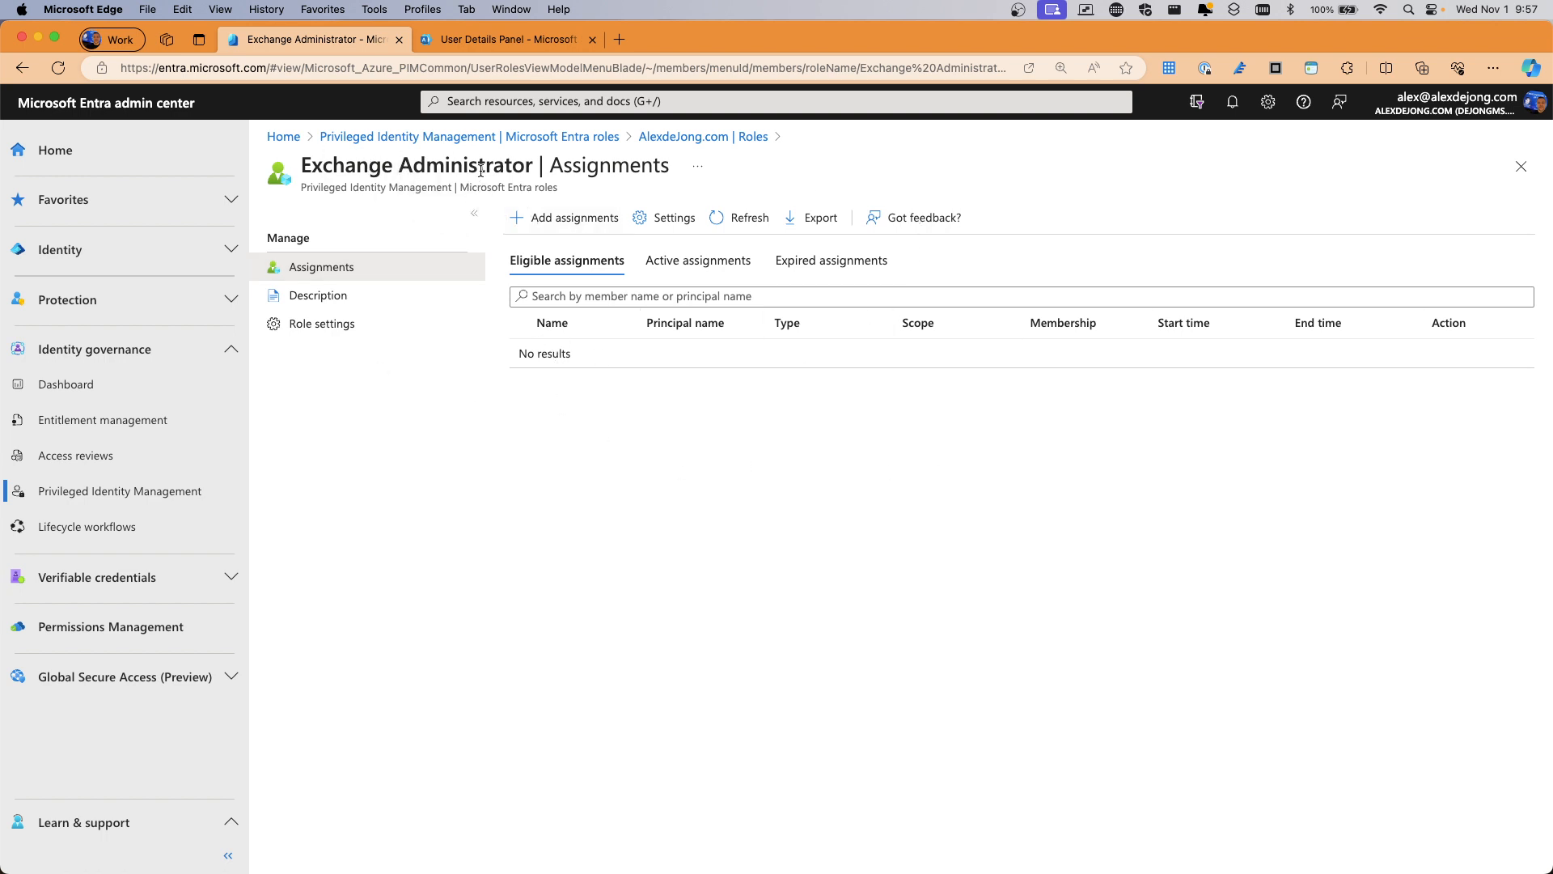
{"action": "left_click", "coordinate": [567, 217]}
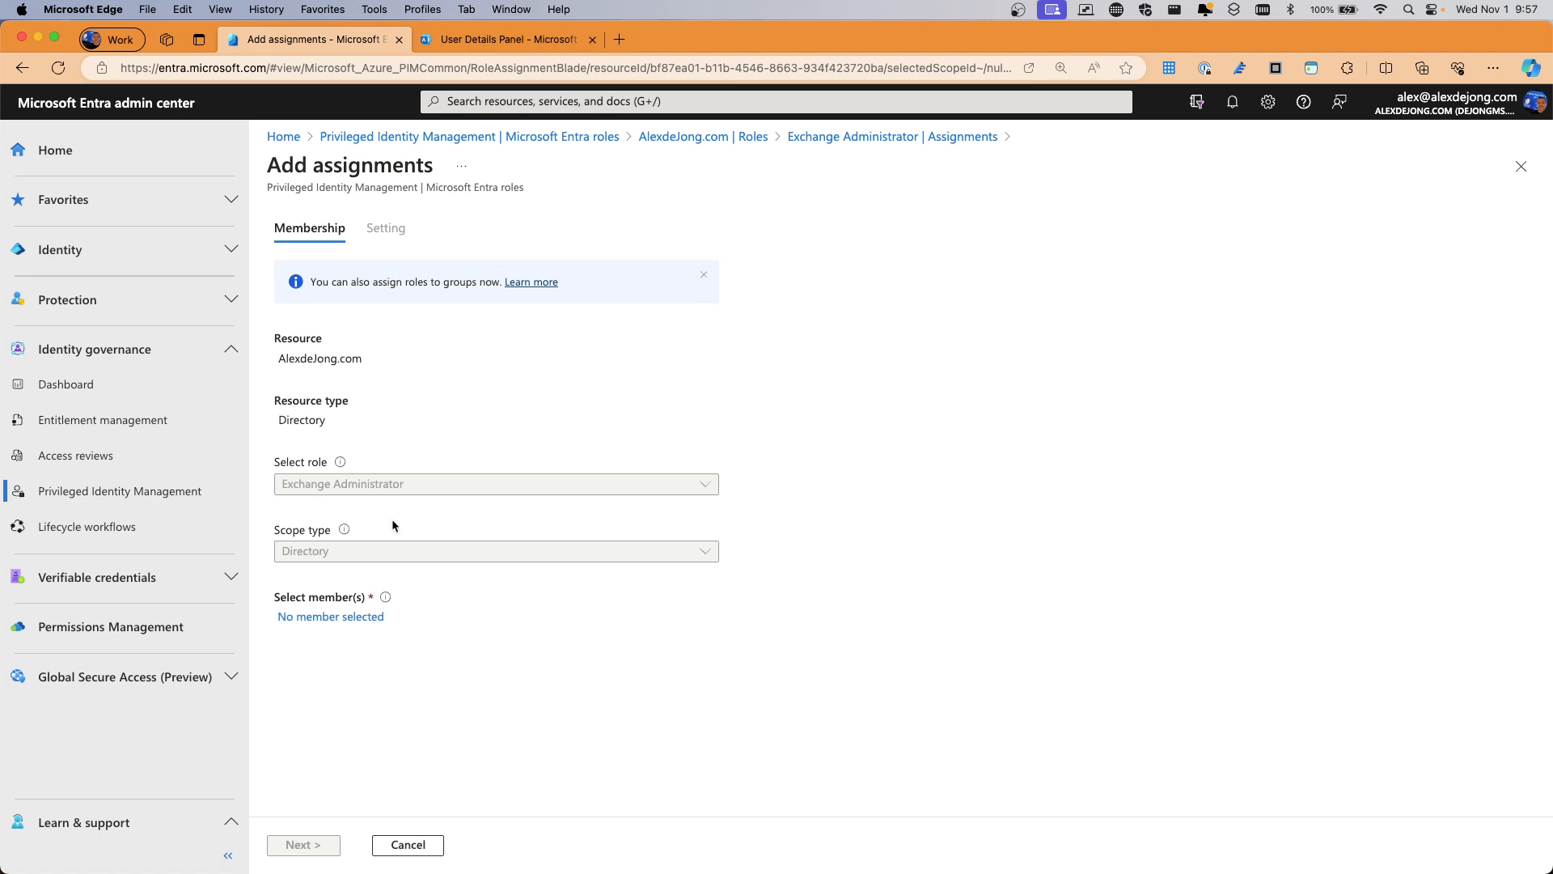
{"action": "left_click", "coordinate": [319, 618]}
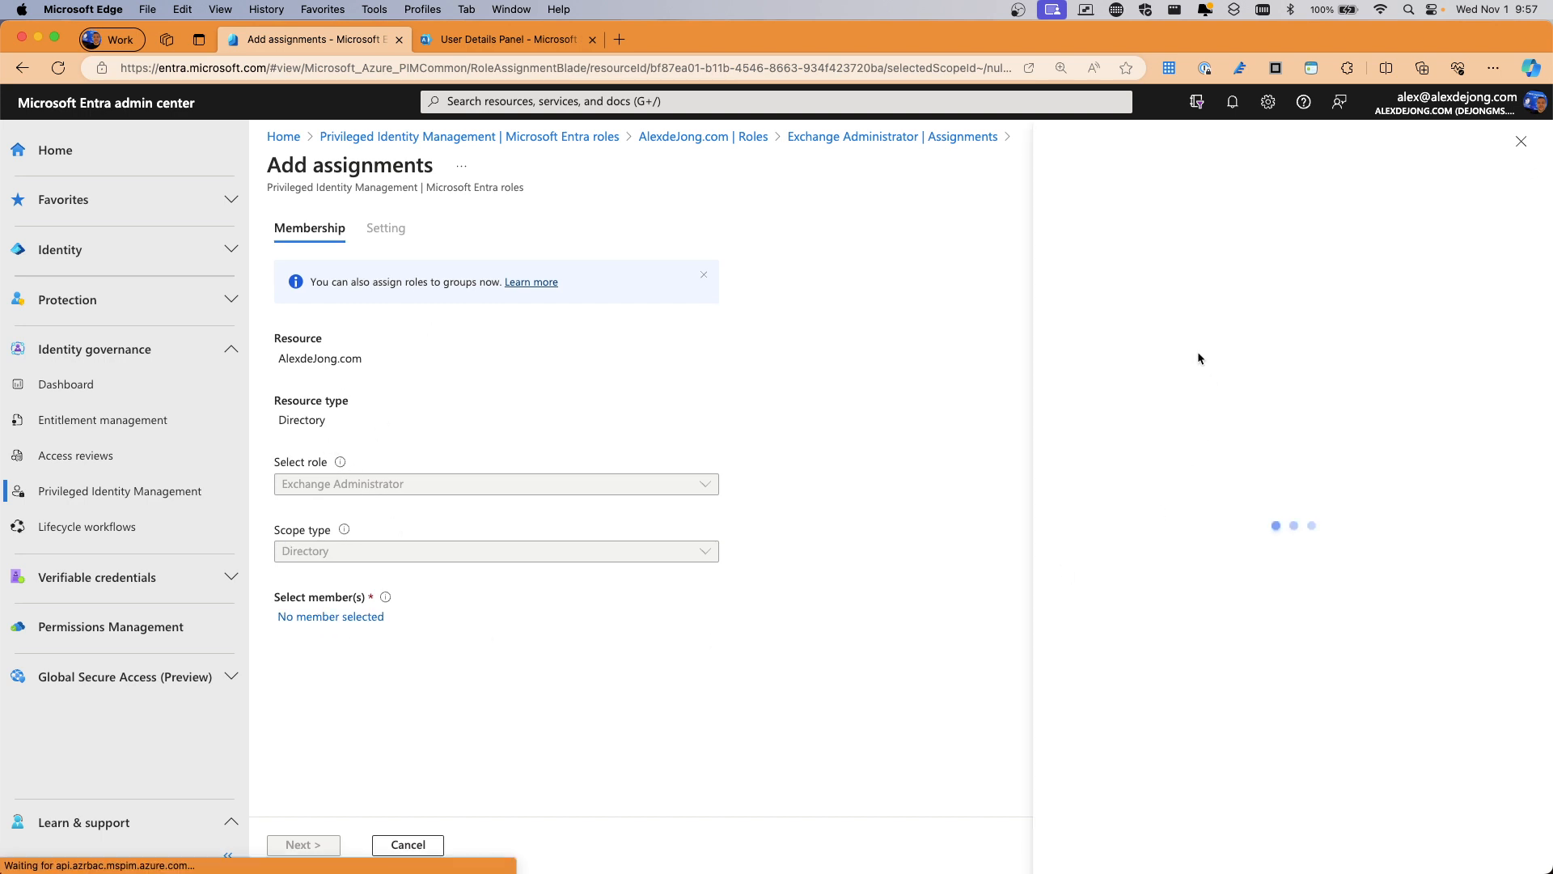
{"action": "left_click", "coordinate": [751, 305]}
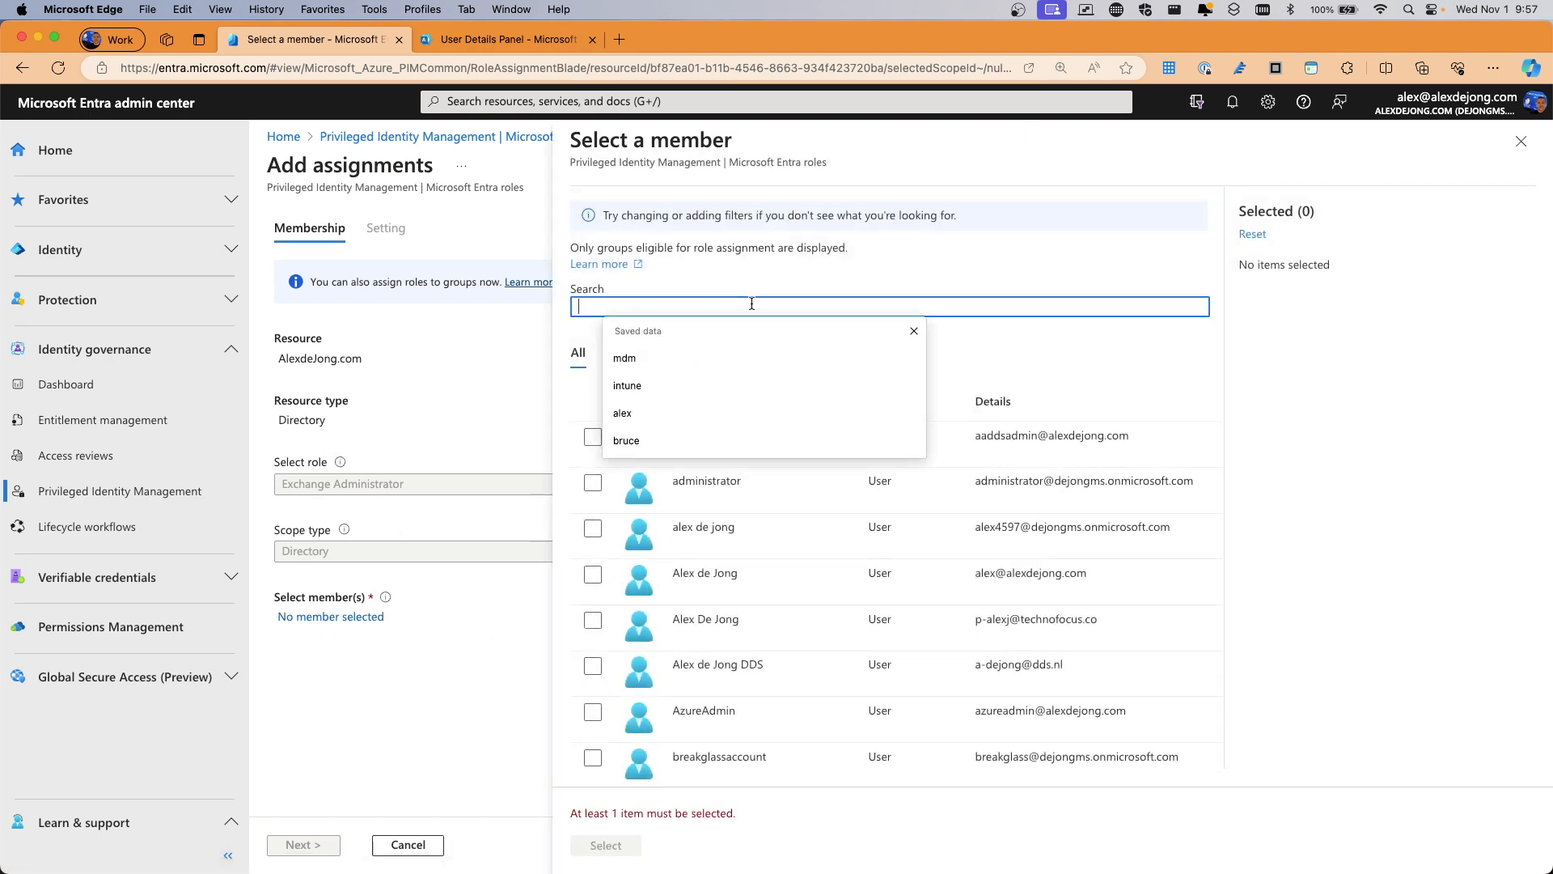
{"action": "type", "text": "sige"}
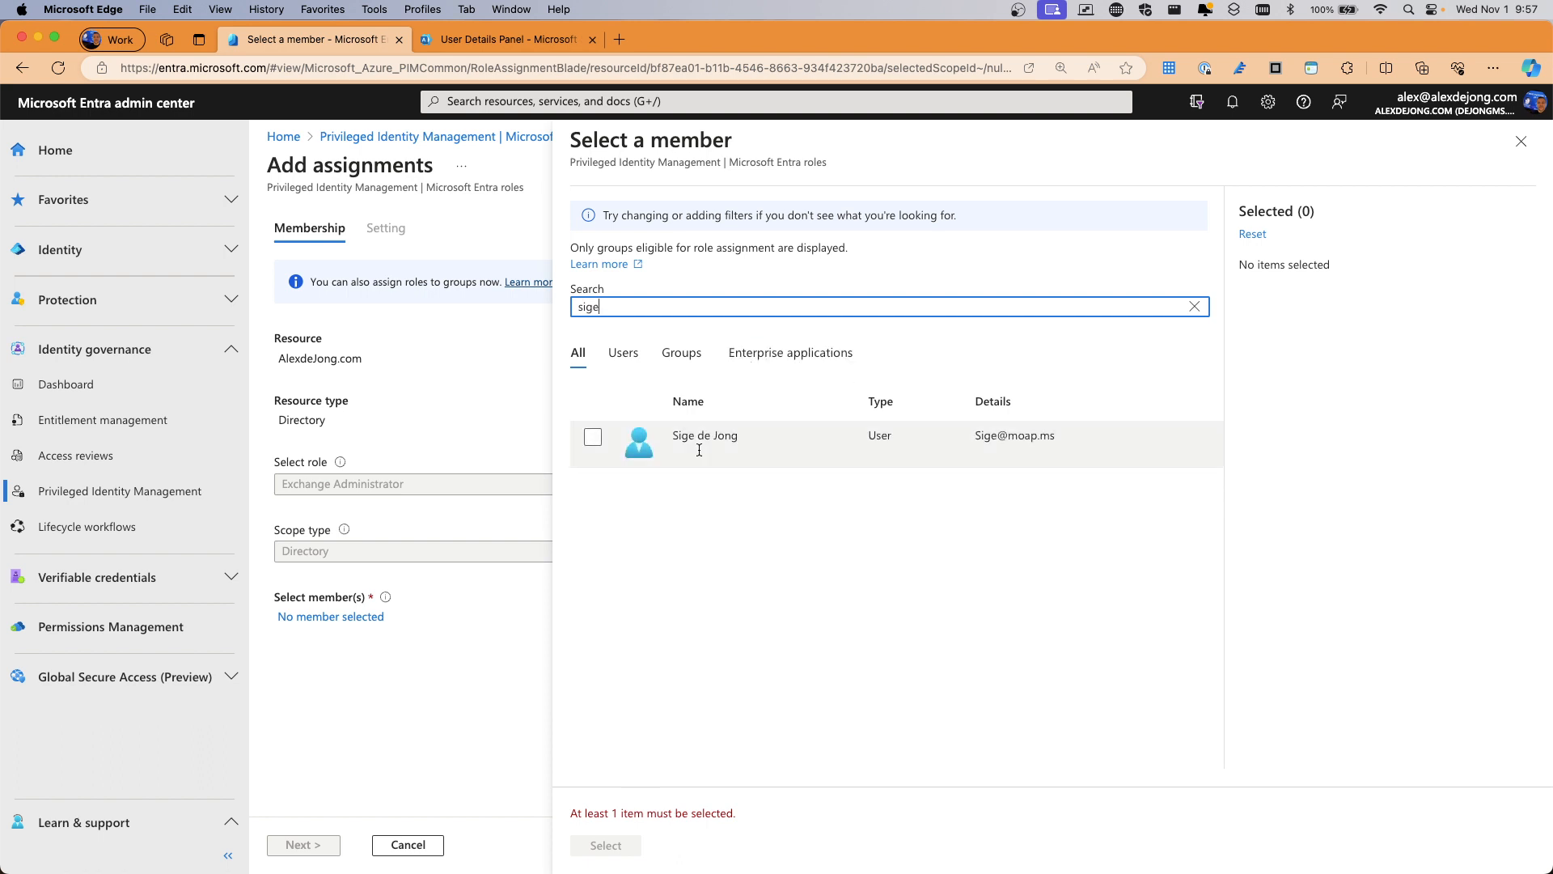
{"action": "left_click", "coordinate": [594, 438]}
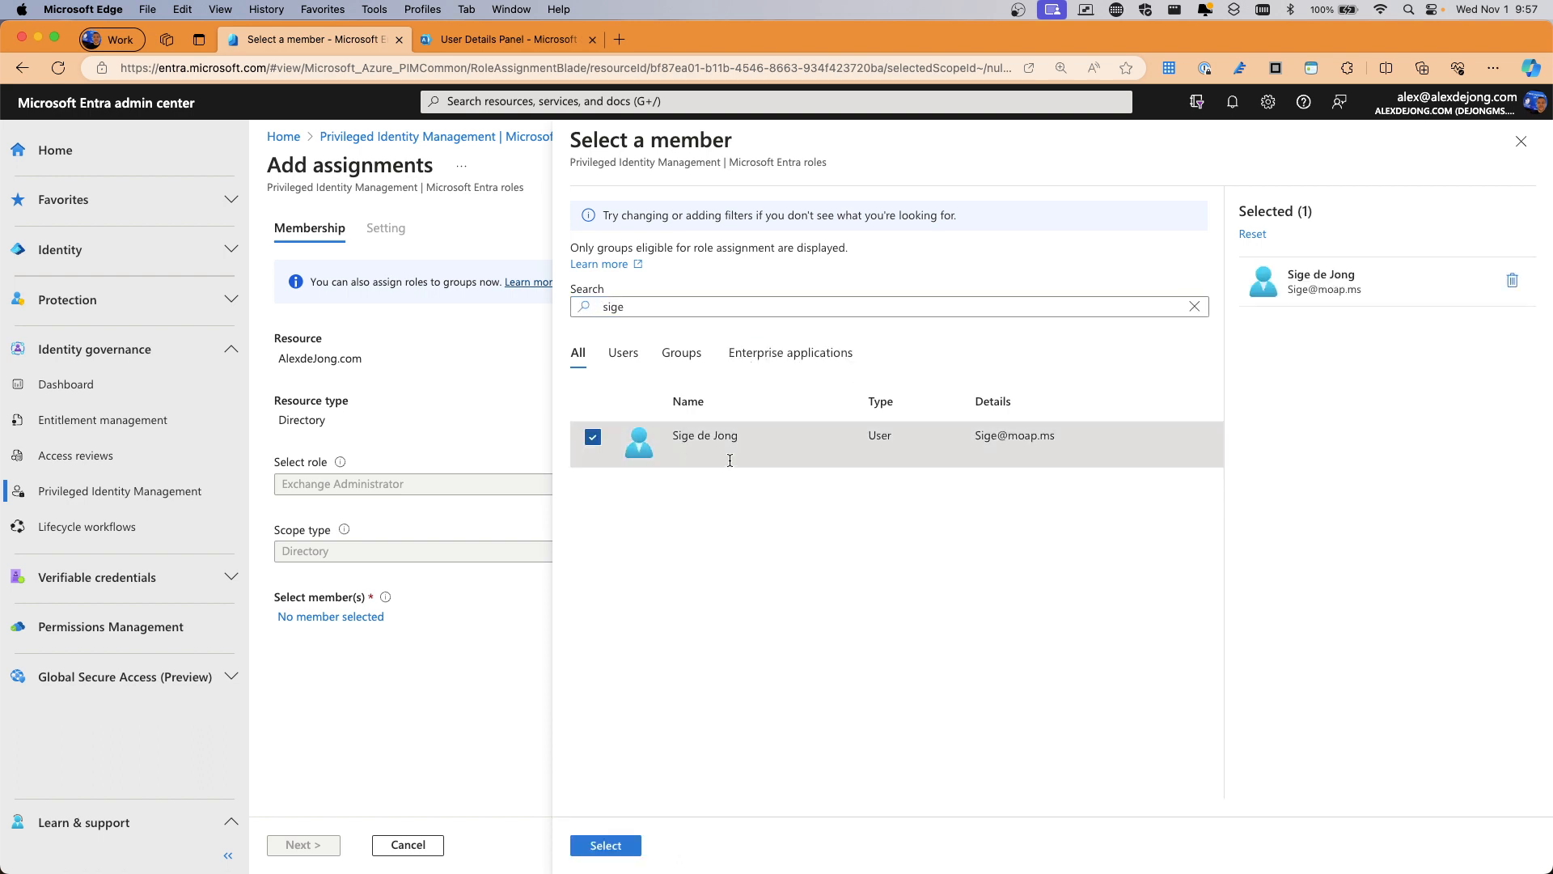
{"action": "left_click", "coordinate": [607, 844]}
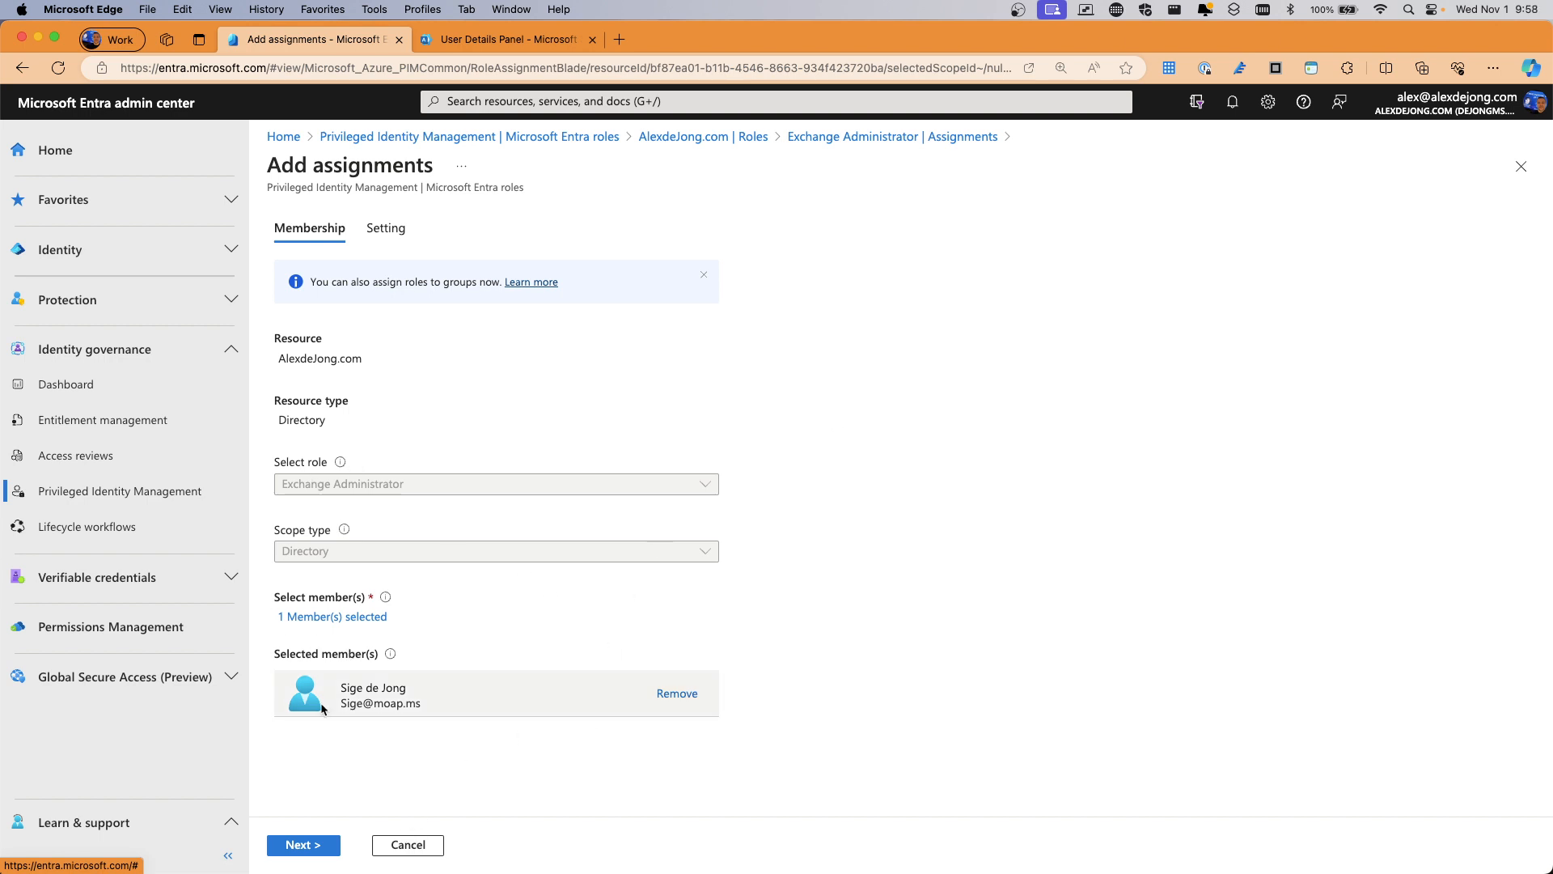
Make the assignment Eligible for Directory scope from 11/1/2023 to 1/30/2024 and assign it
{"action": "left_click", "coordinate": [310, 845]}
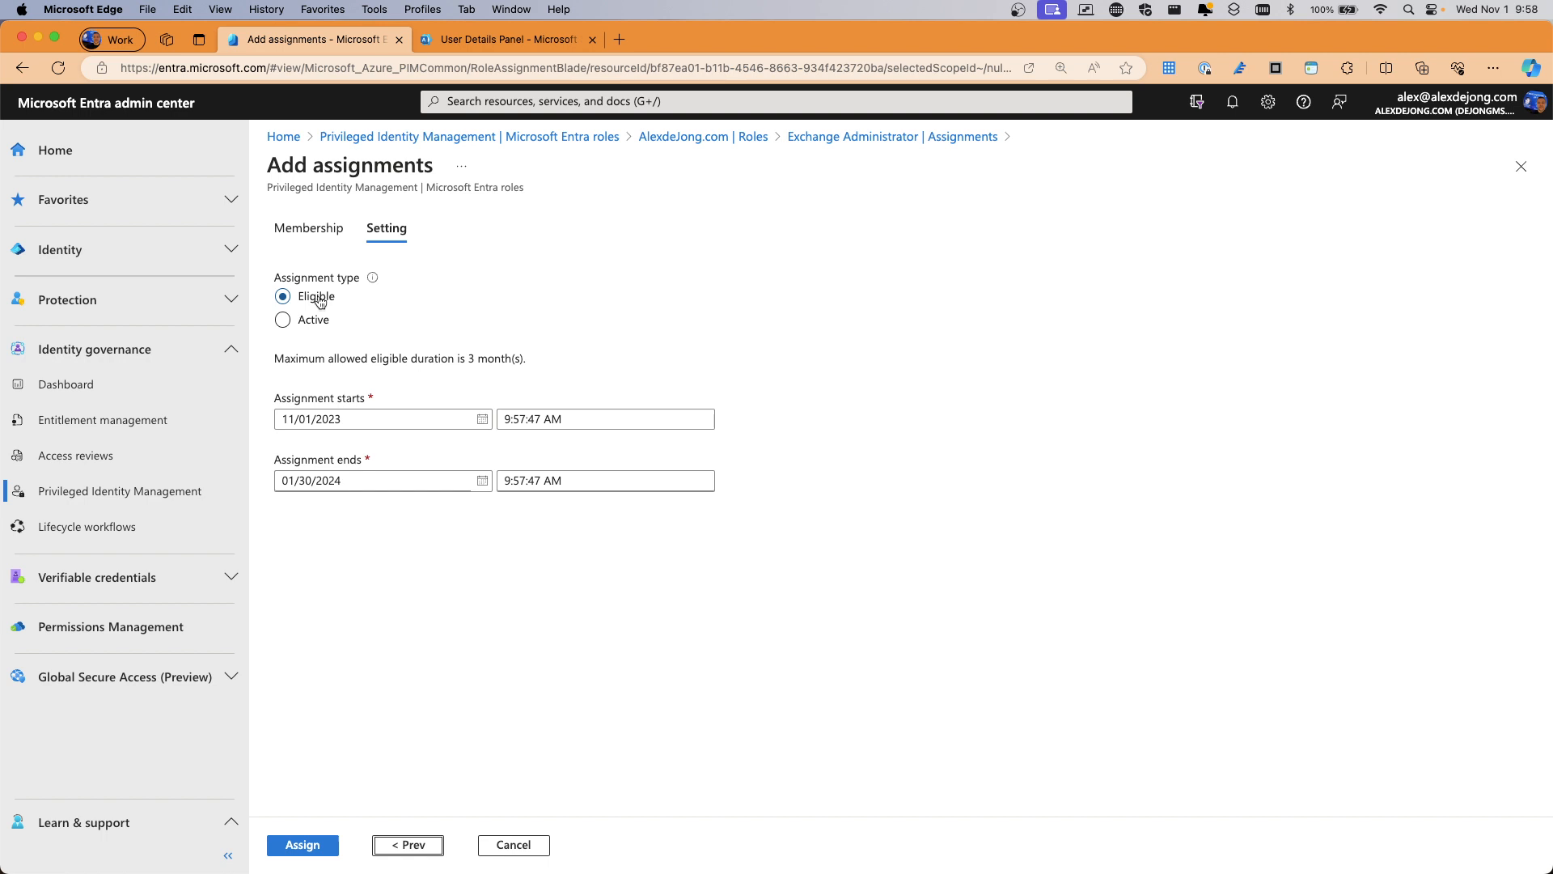
{"action": "left_click", "coordinate": [283, 320]}
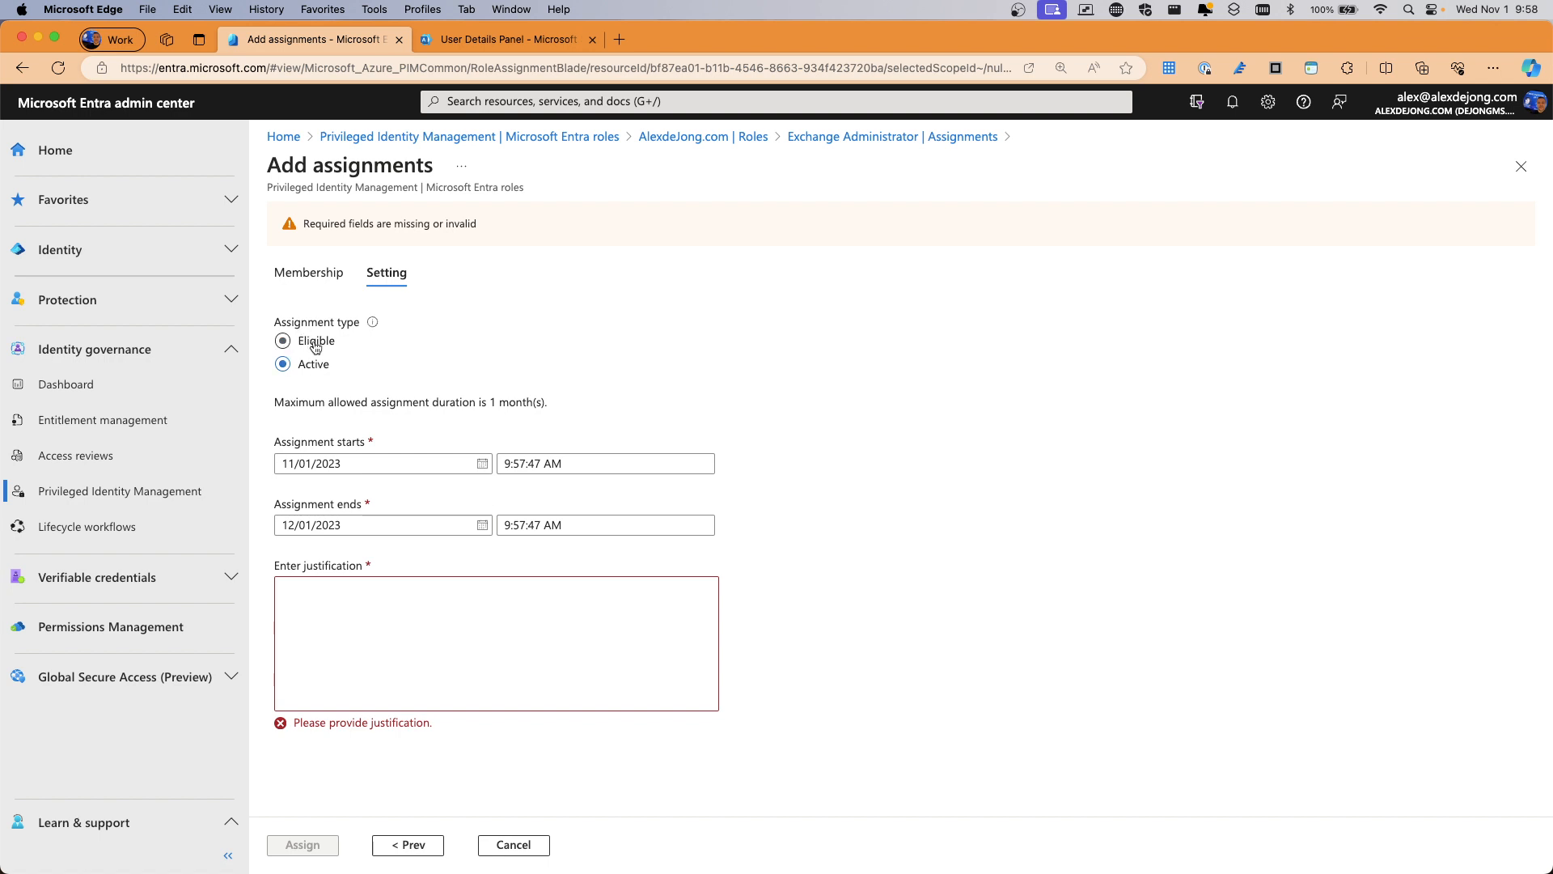
{"action": "left_click", "coordinate": [313, 341]}
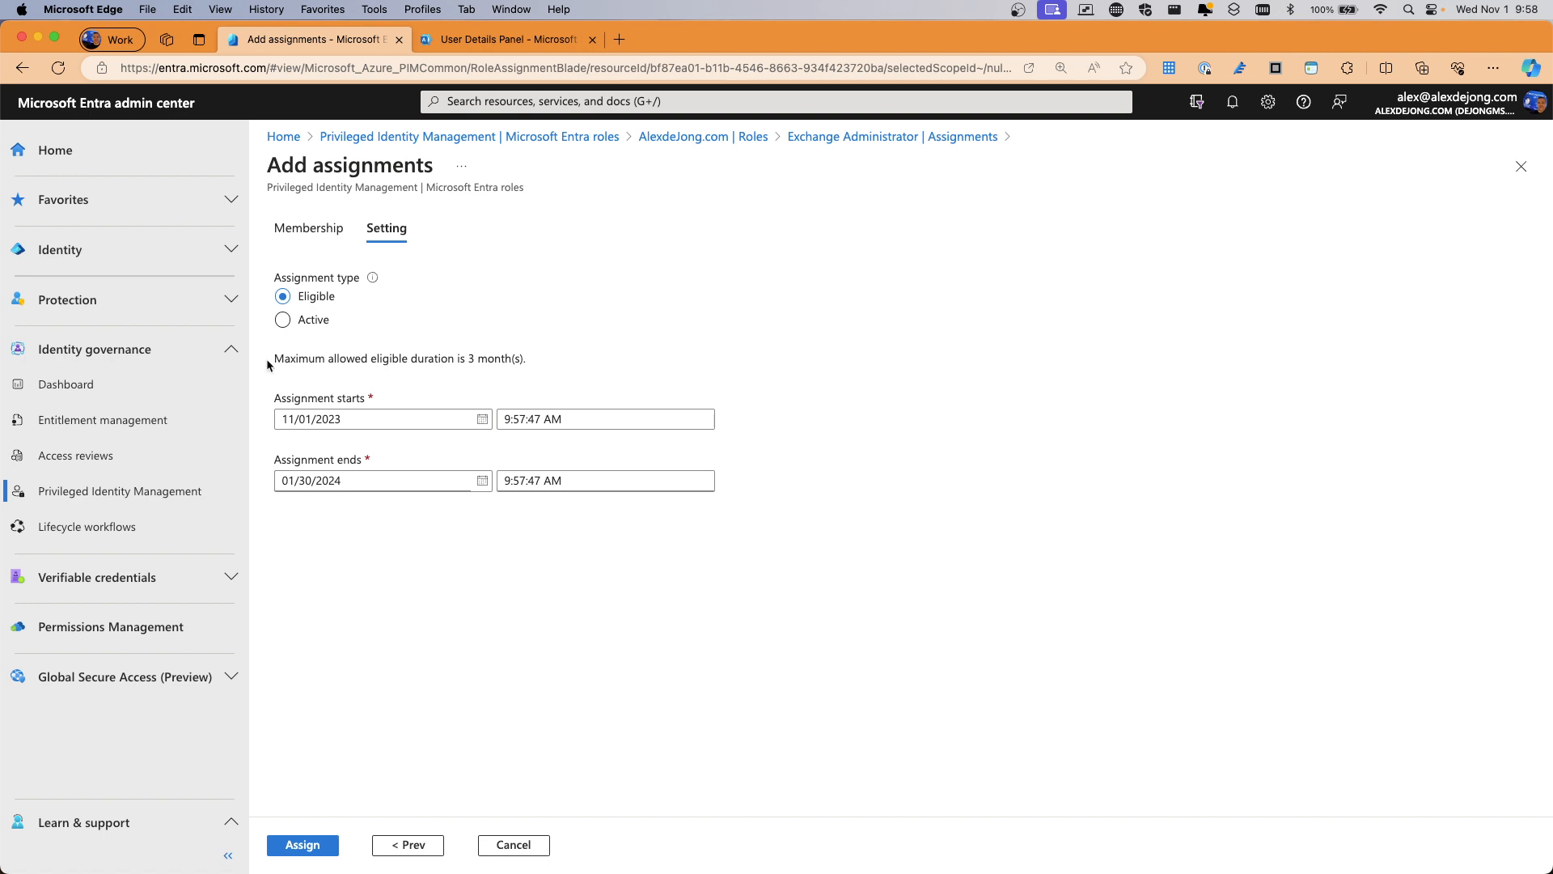
{"action": "left_click_drag", "start_coordinate": [284, 358], "coordinate": [455, 361]}
{"action": "left_click", "coordinate": [455, 361]}
{"action": "left_click", "coordinate": [309, 235]}
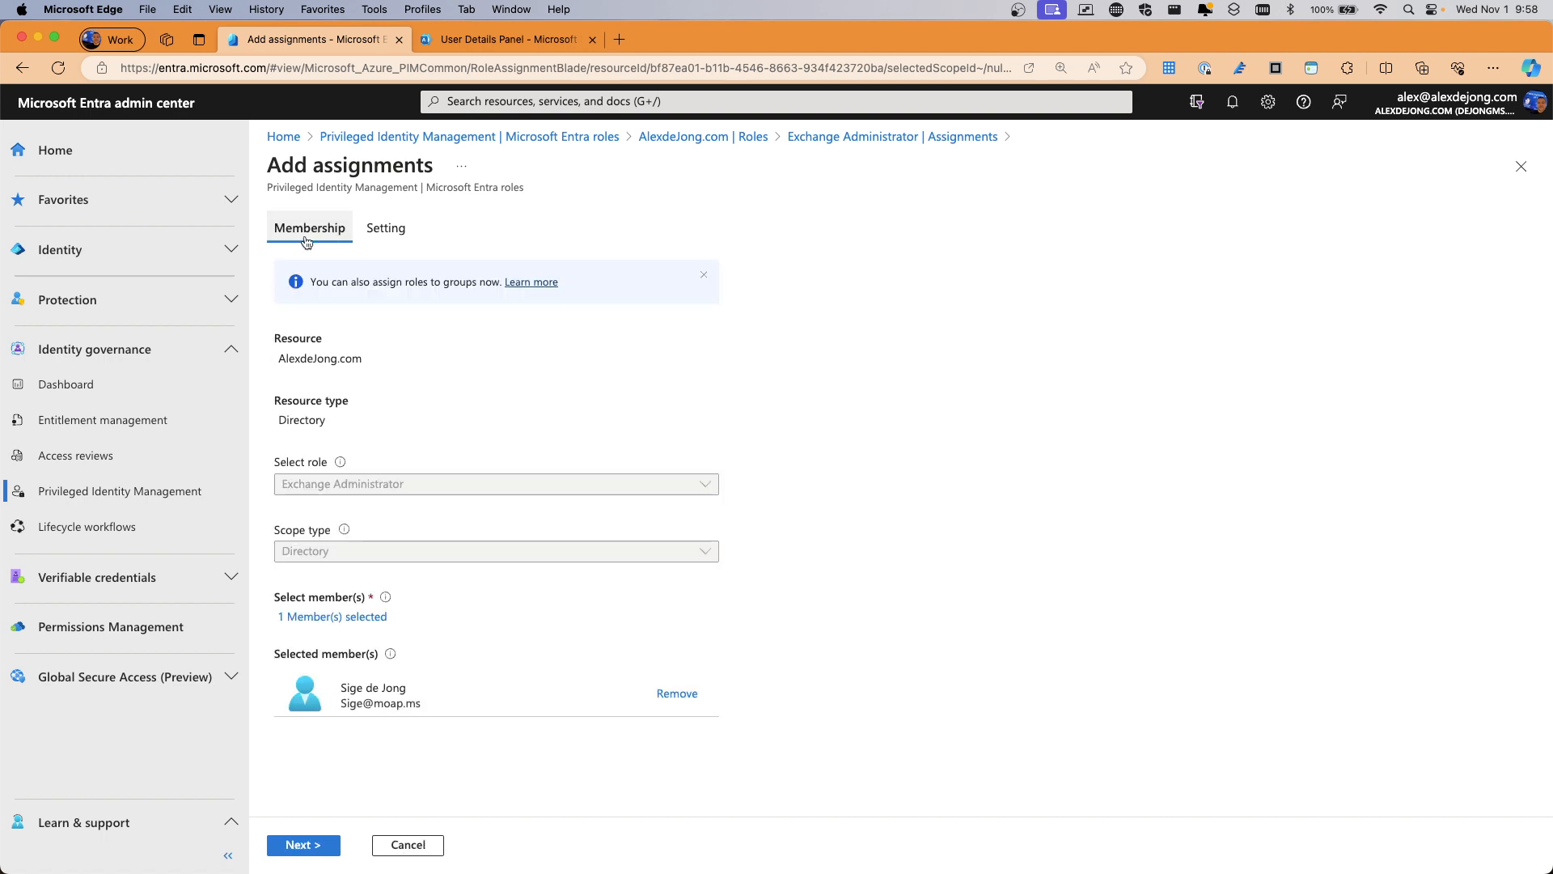
{"action": "left_click", "coordinate": [386, 228]}
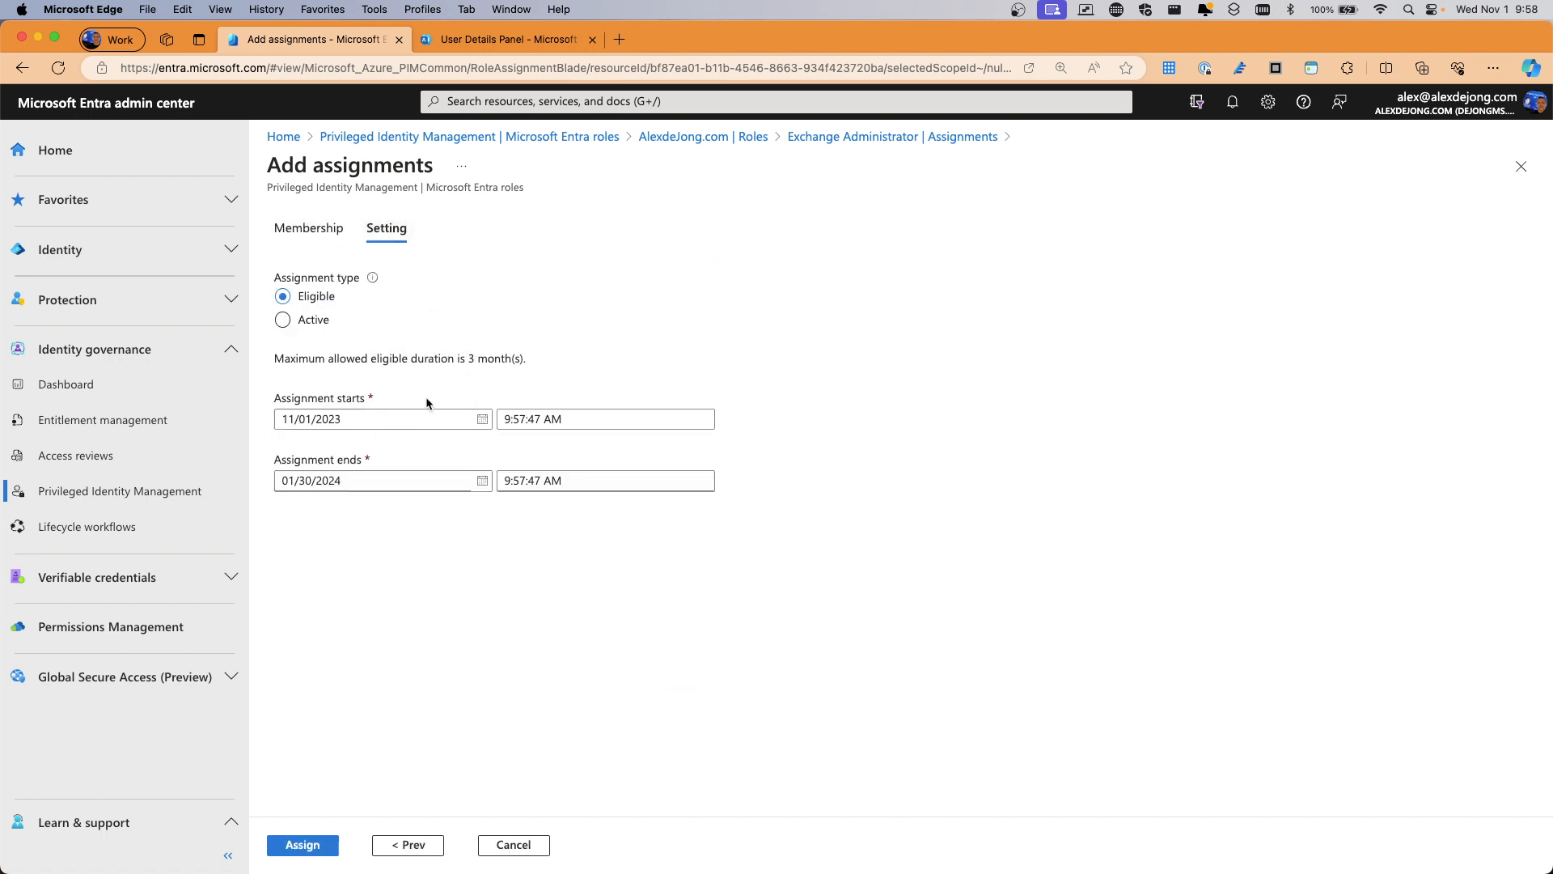
{"action": "left_click", "coordinate": [302, 845]}
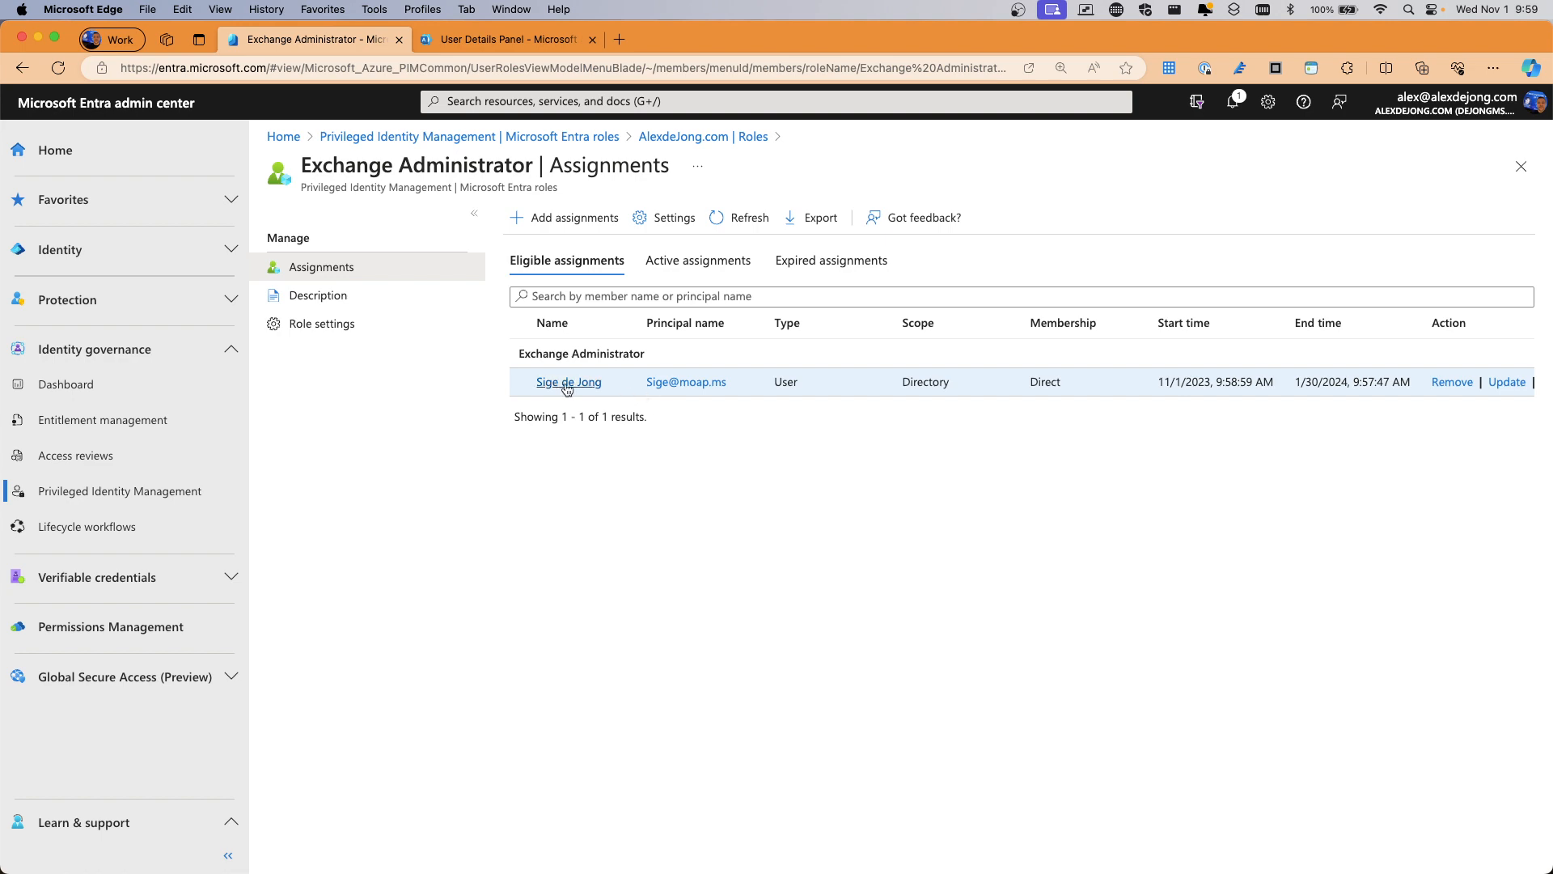
Return to the PIM start page and open My roles, where Teams Administrator is eligible
{"action": "left_click", "coordinate": [496, 136]}
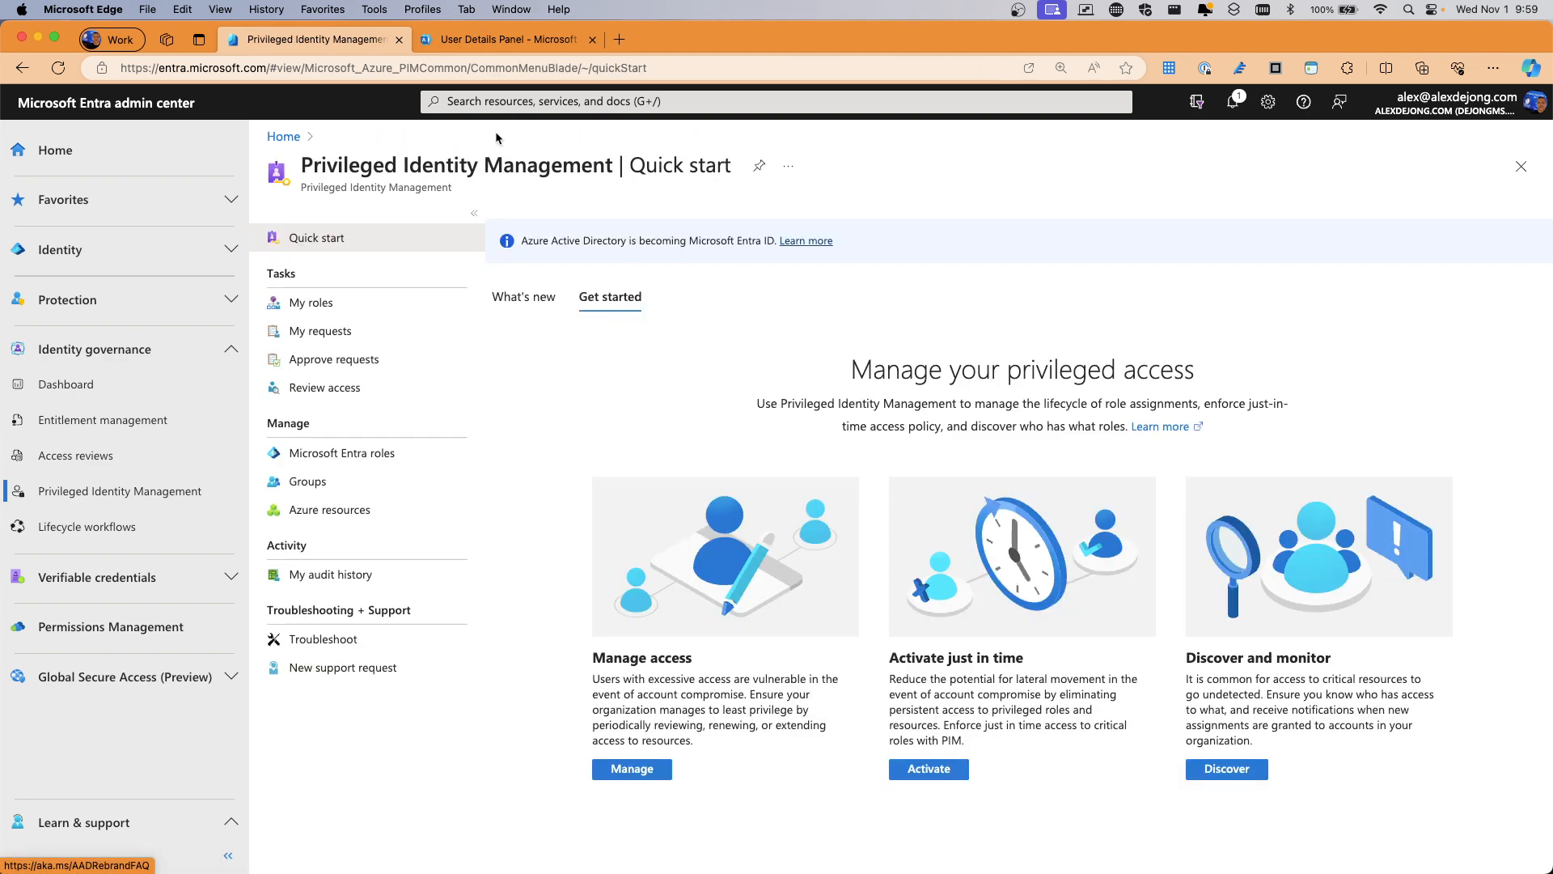
{"action": "left_click", "coordinate": [332, 303]}
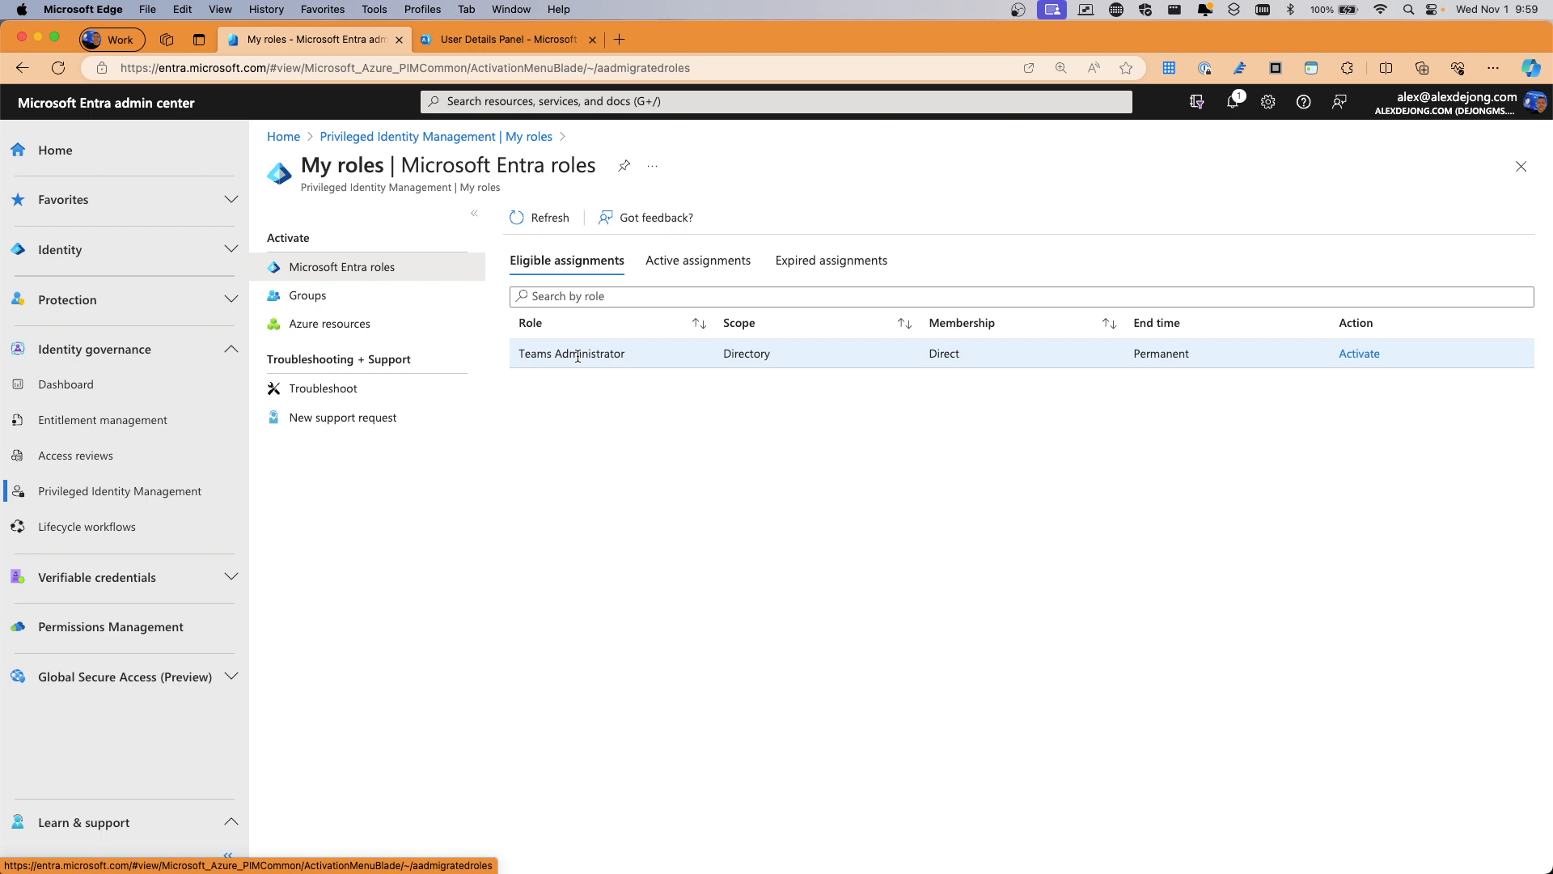
Activate Teams Administrator for 1 hour with the reason 'i need to do teams stuff'
{"action": "left_click", "coordinate": [1358, 354]}
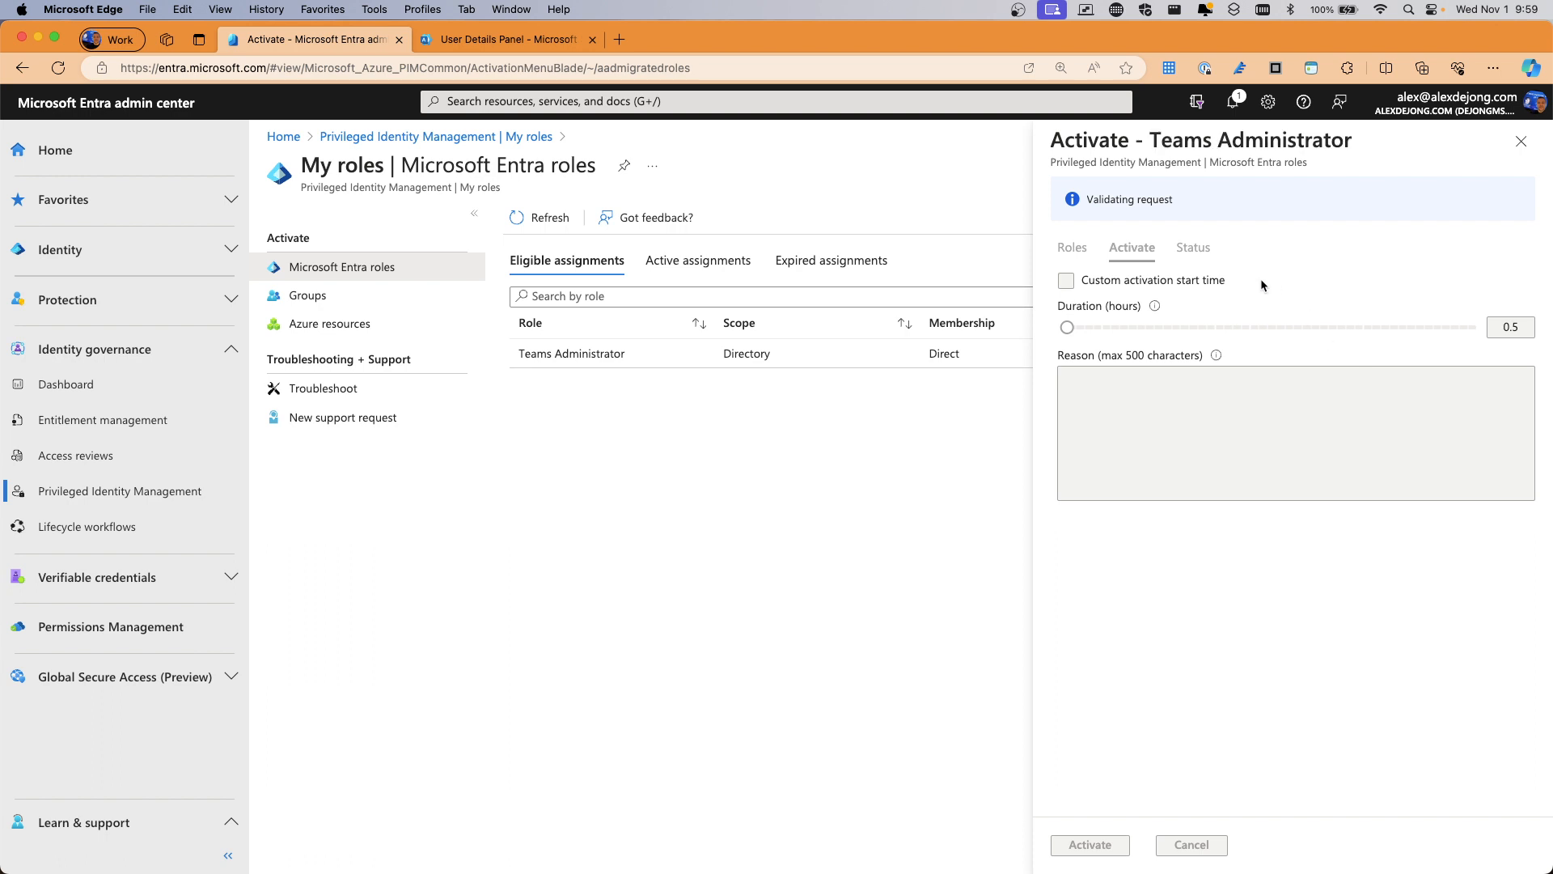
{"action": "left_click", "coordinate": [1094, 355]}
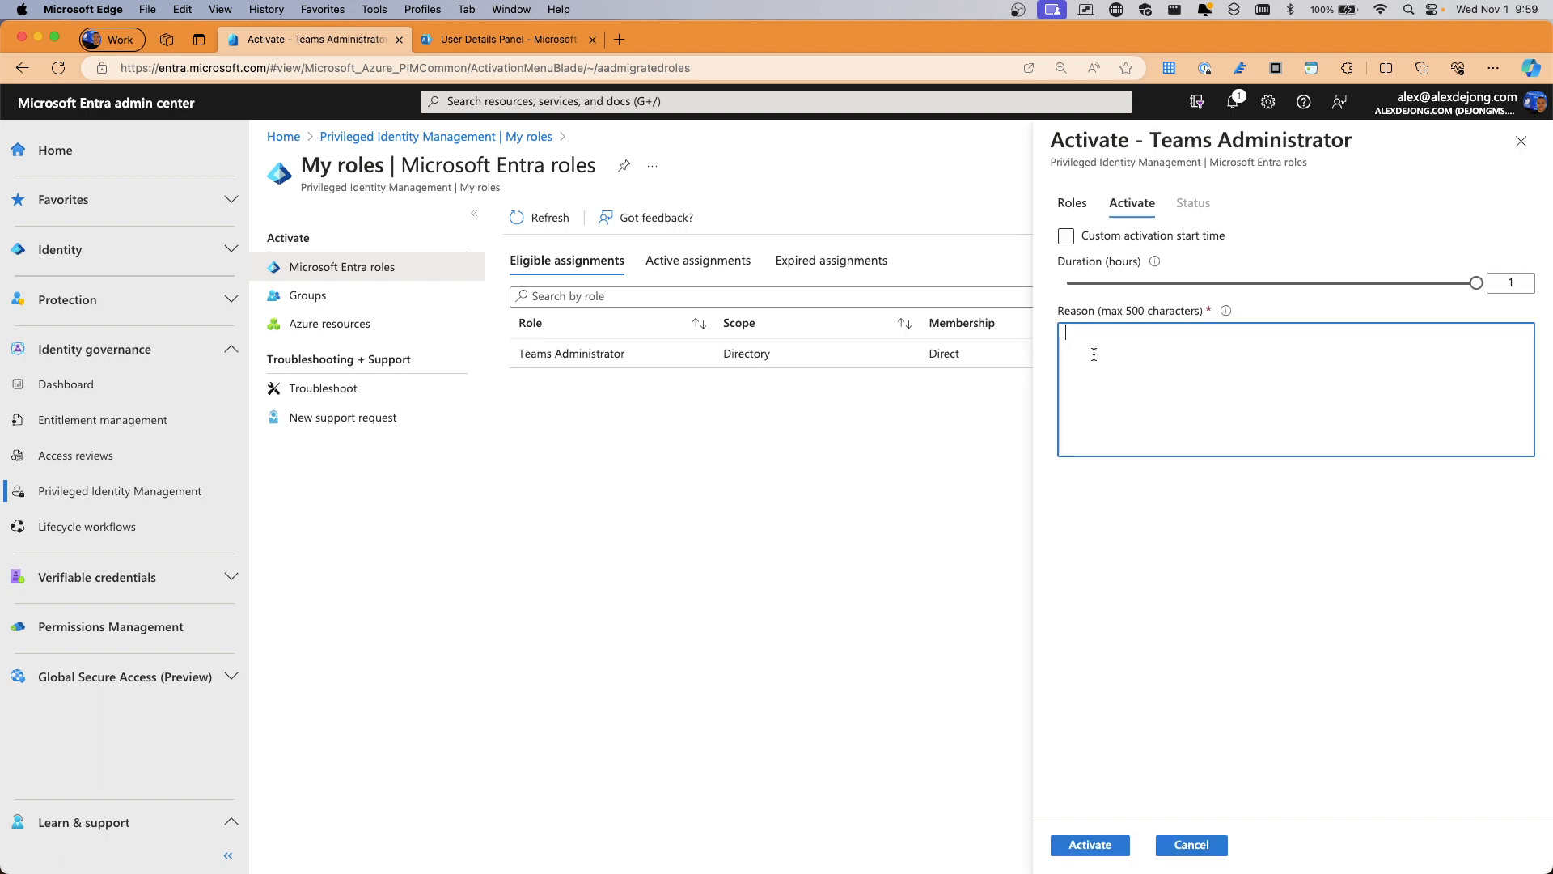
{"action": "type", "text": "i need to do teams stuff"}
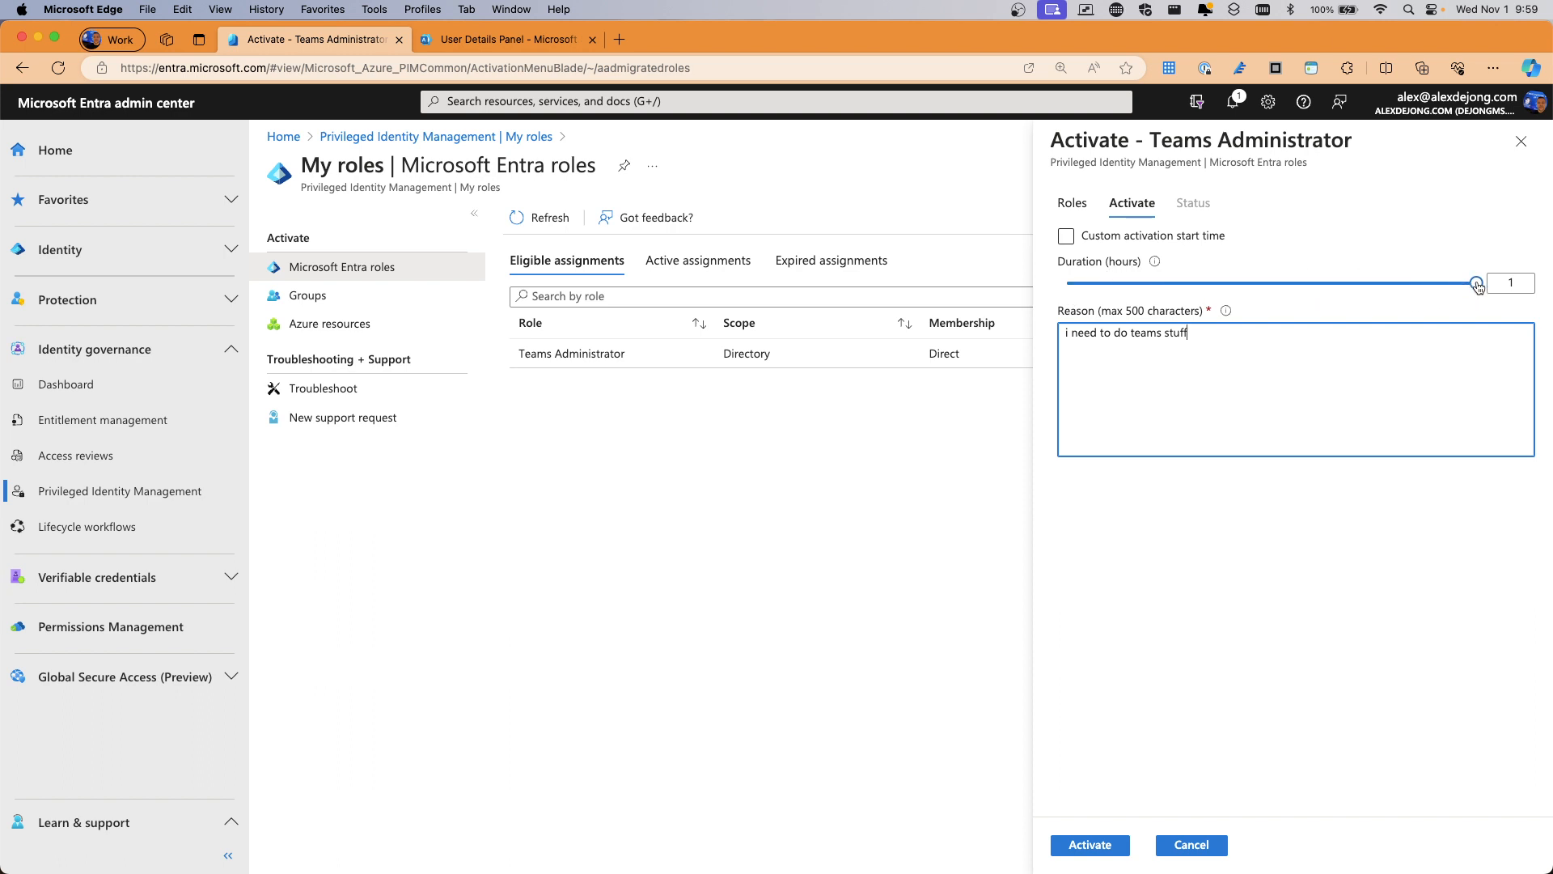
{"action": "mouse_move", "coordinate": [1477, 287]}
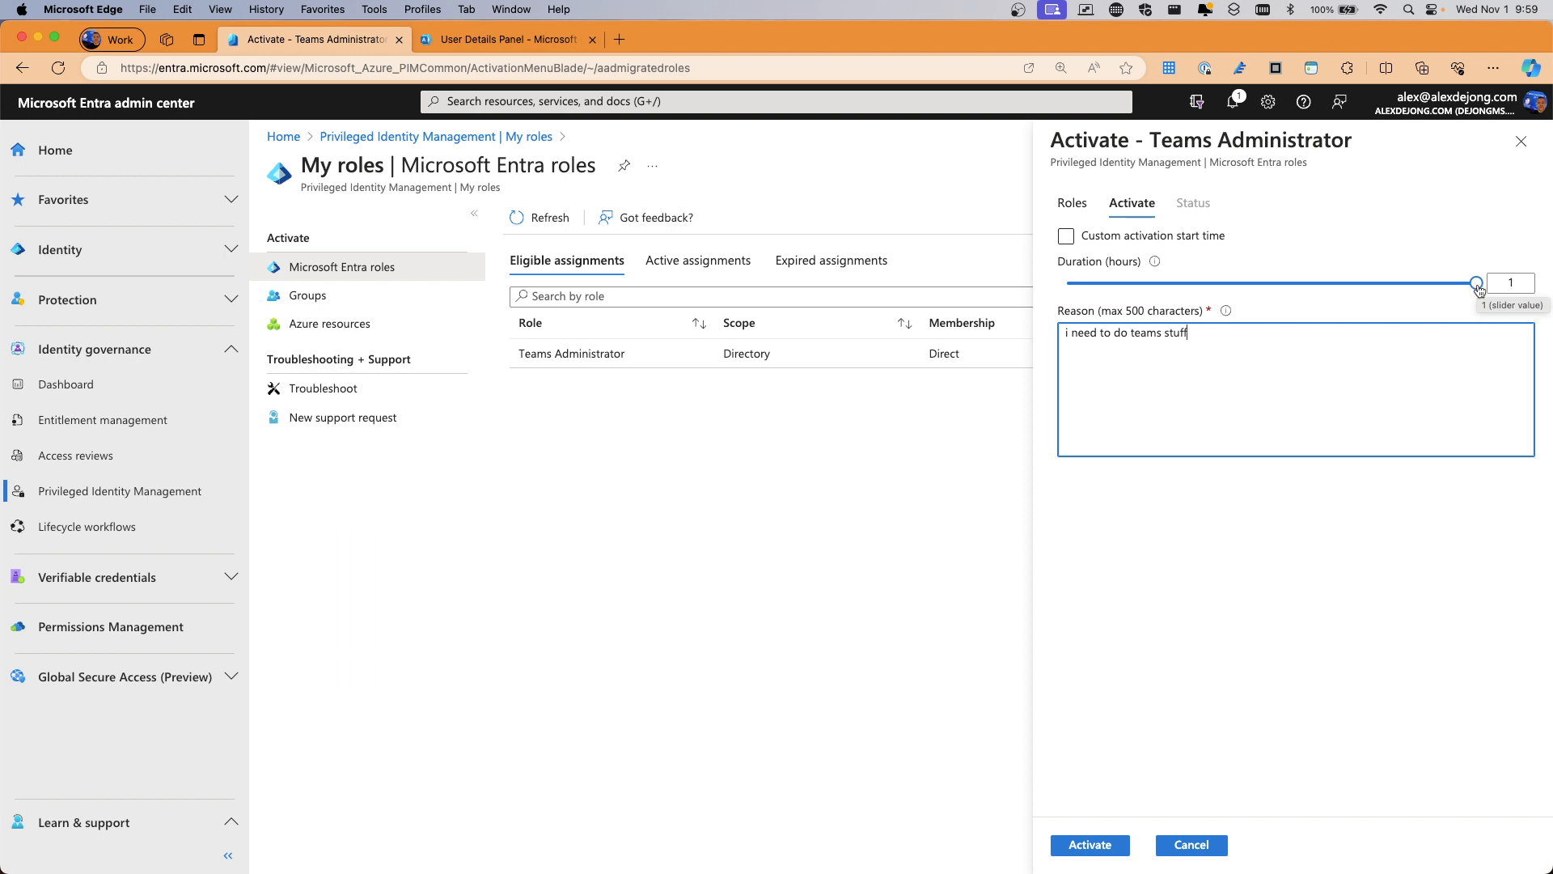
{"action": "left_click", "coordinate": [1090, 844]}
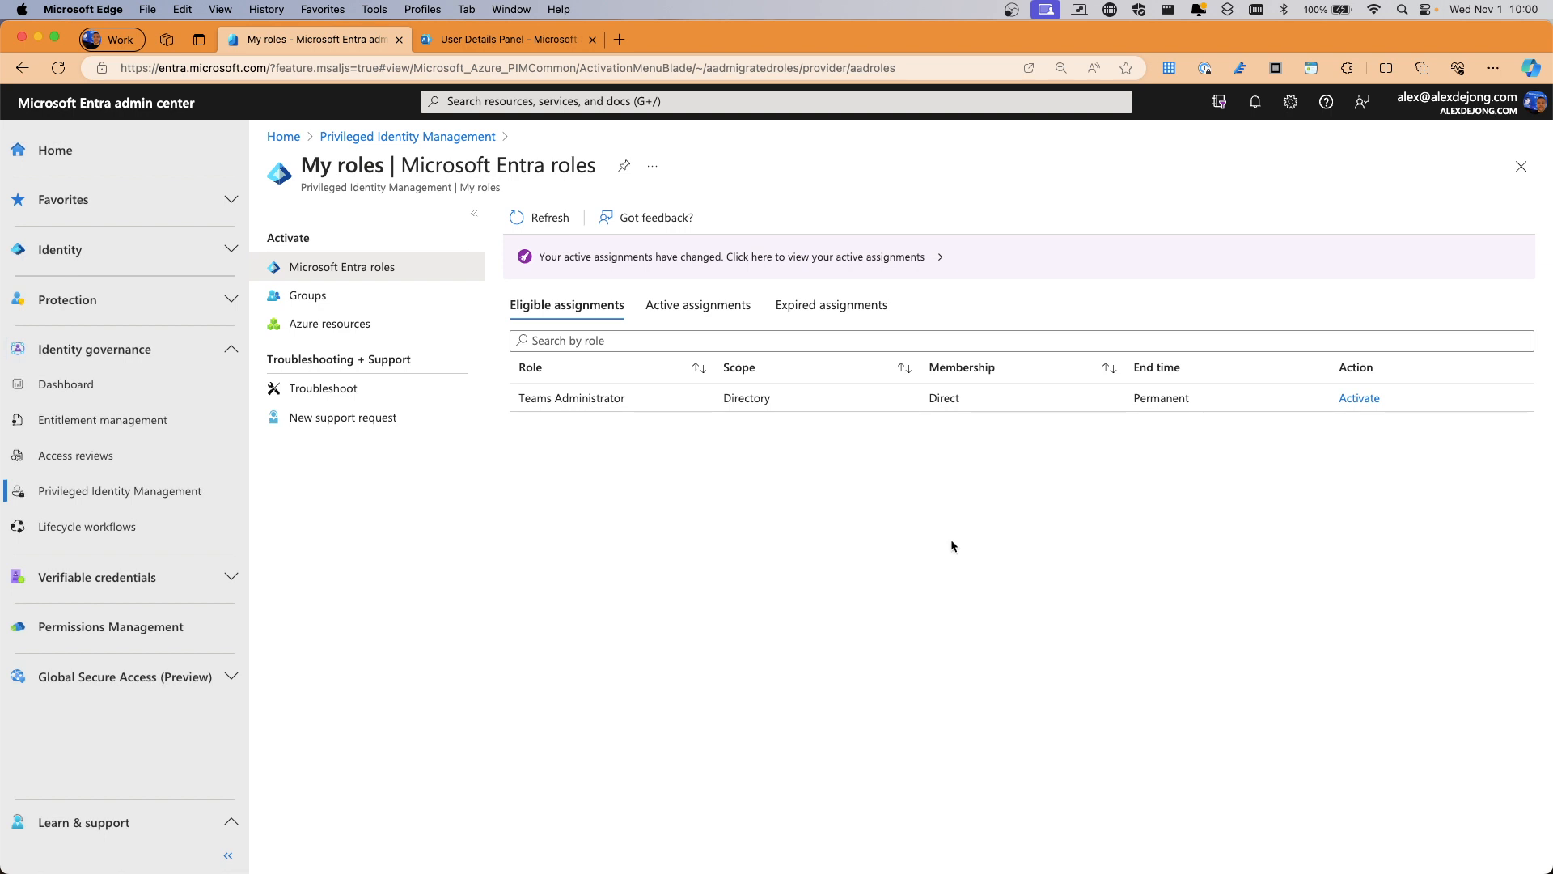
Refresh the role assignments to confirm Teams Administrator is active until 11/1/2023 10:59:48 AM, then return to PIM
{"action": "left_click", "coordinate": [549, 221]}
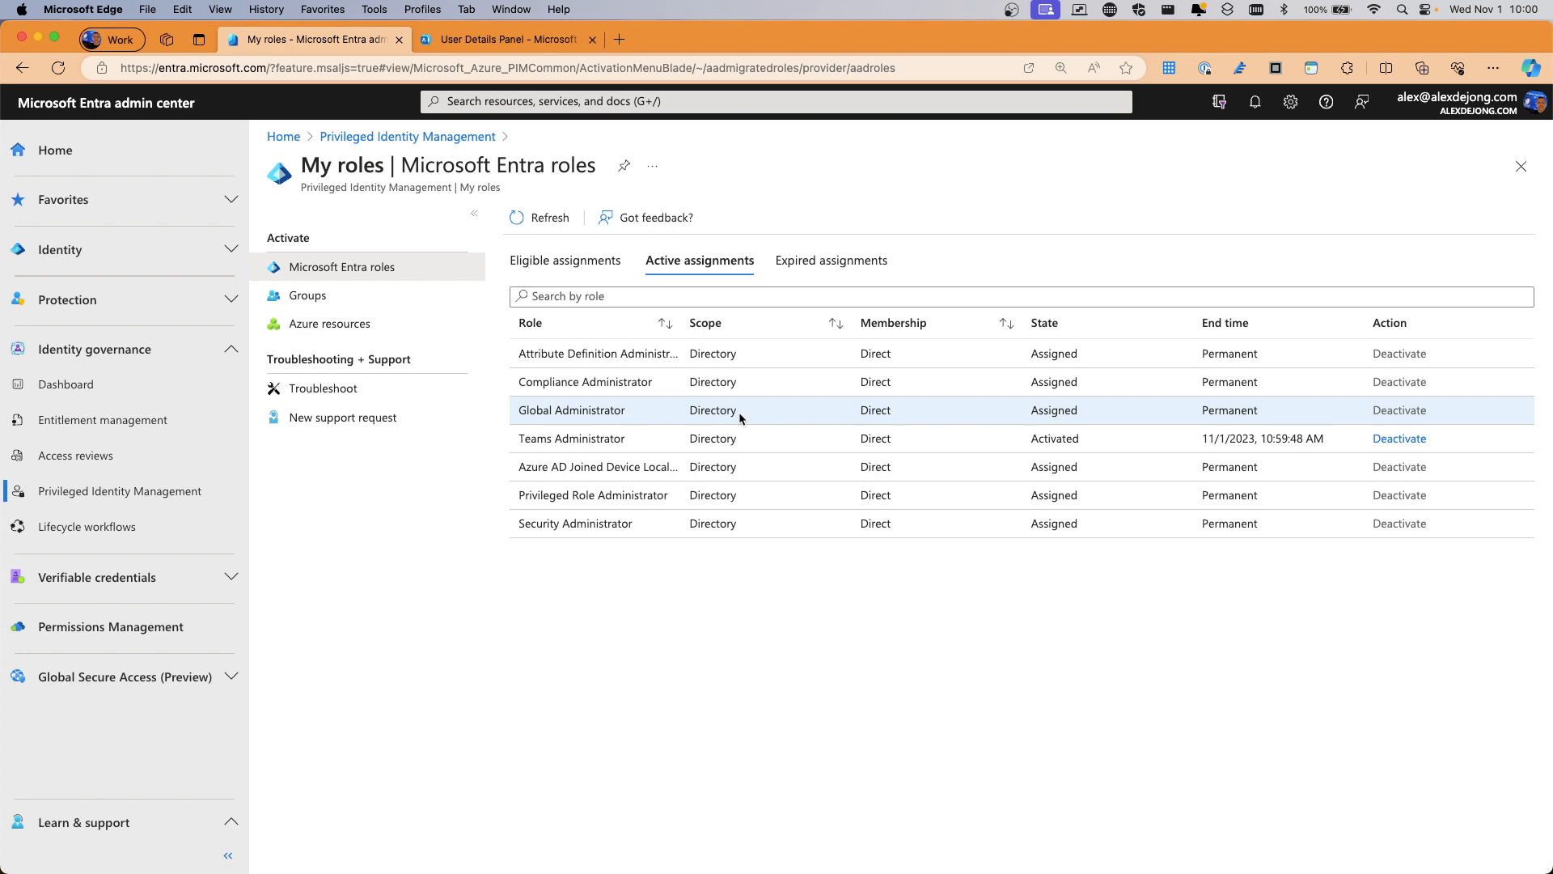
{"action": "left_click", "coordinate": [365, 137]}
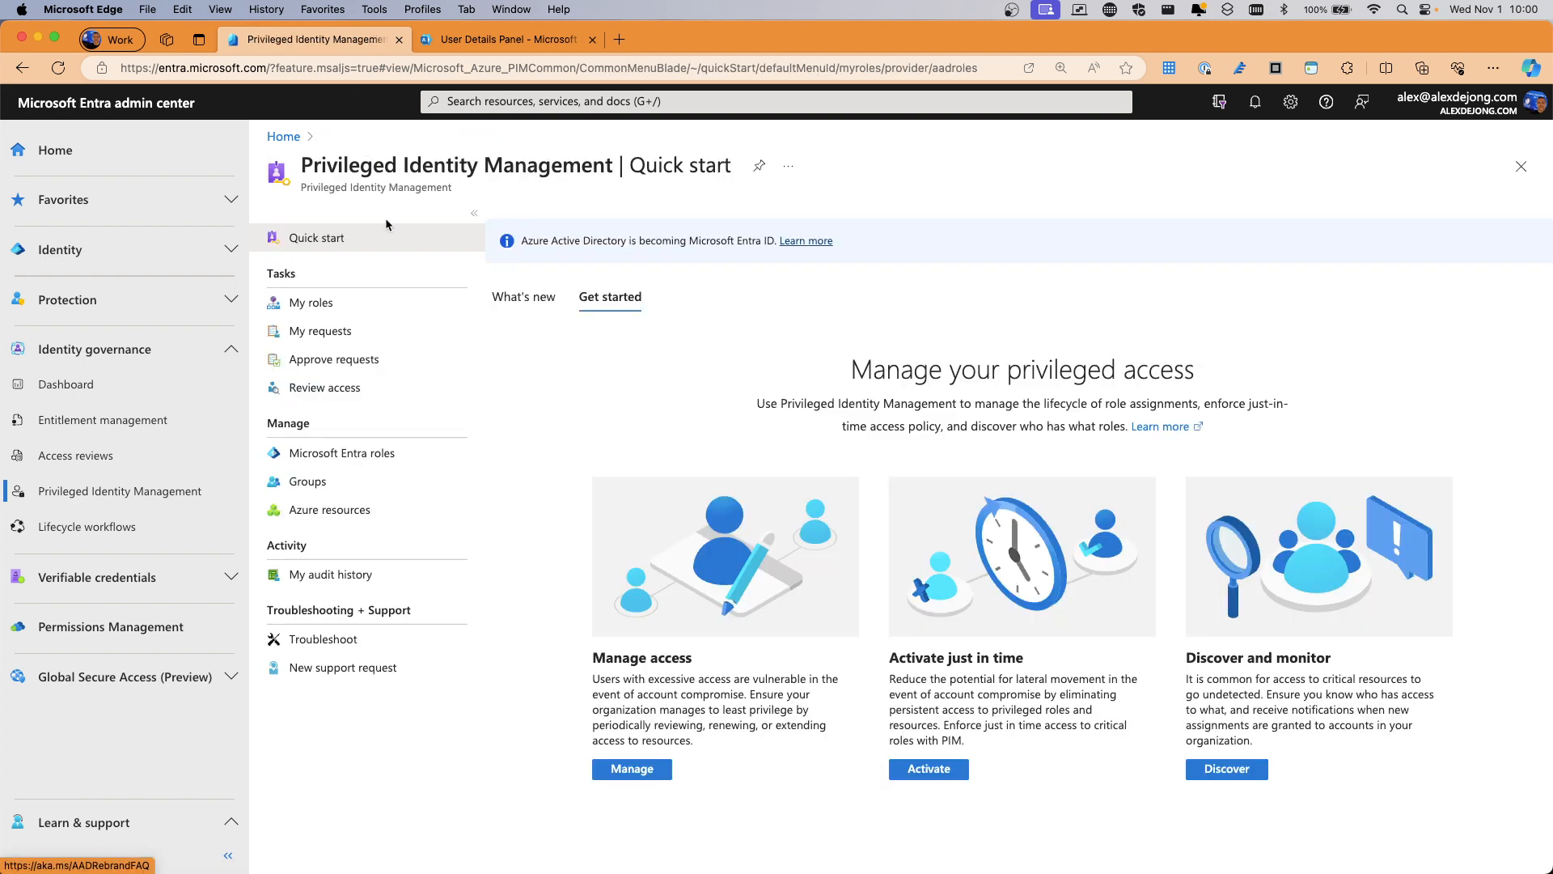
In PIM's Microsoft Entra roles list, open Exchange Administrator to view its one eligible assignment
{"action": "left_click", "coordinate": [335, 455]}
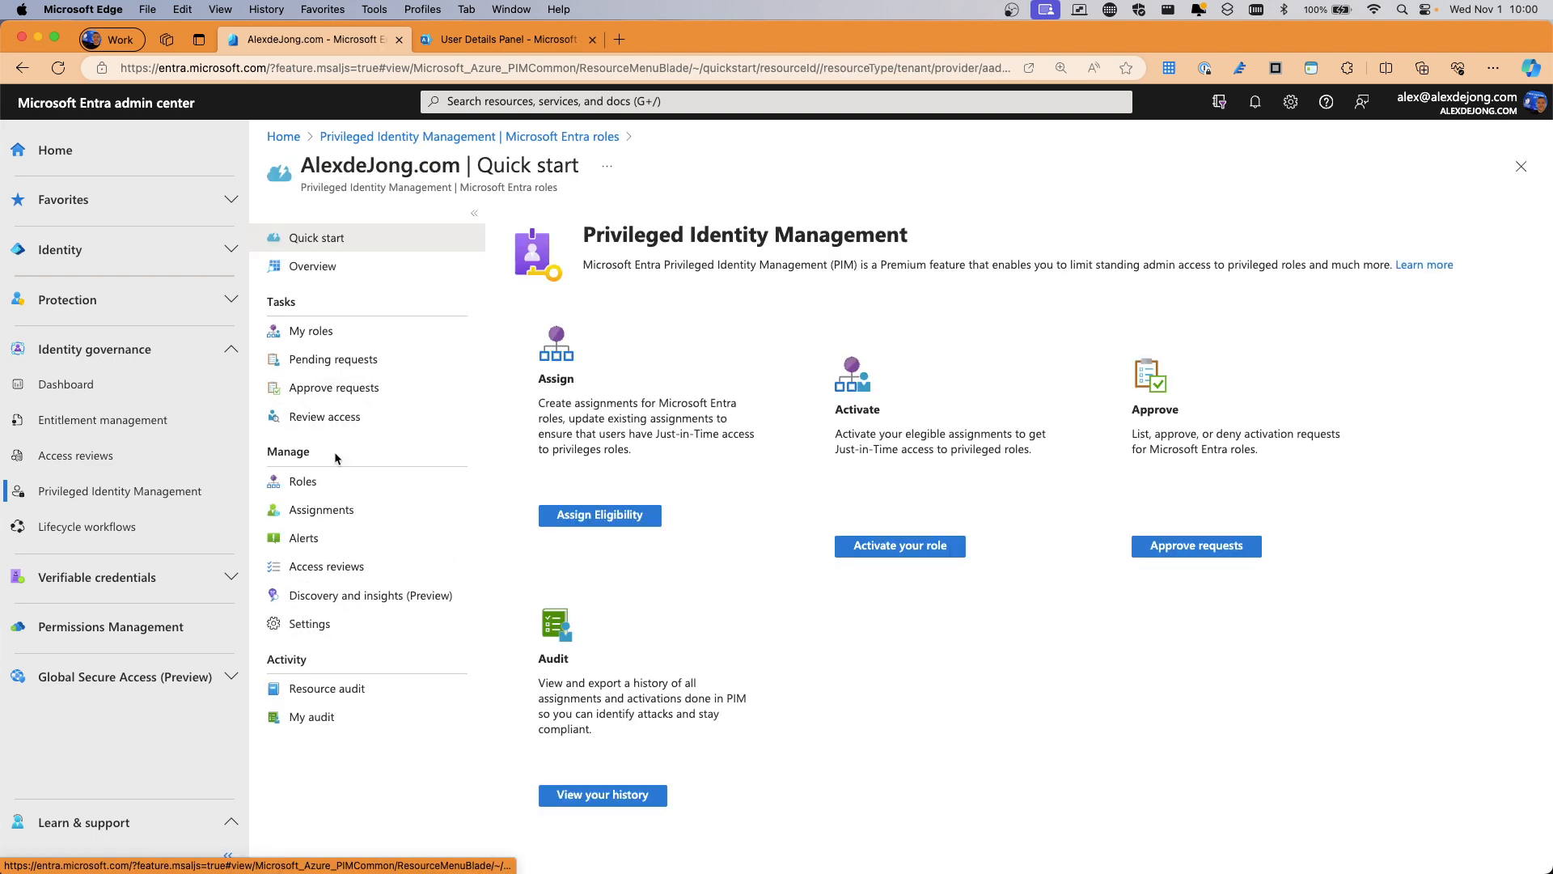
{"action": "left_click", "coordinate": [301, 486]}
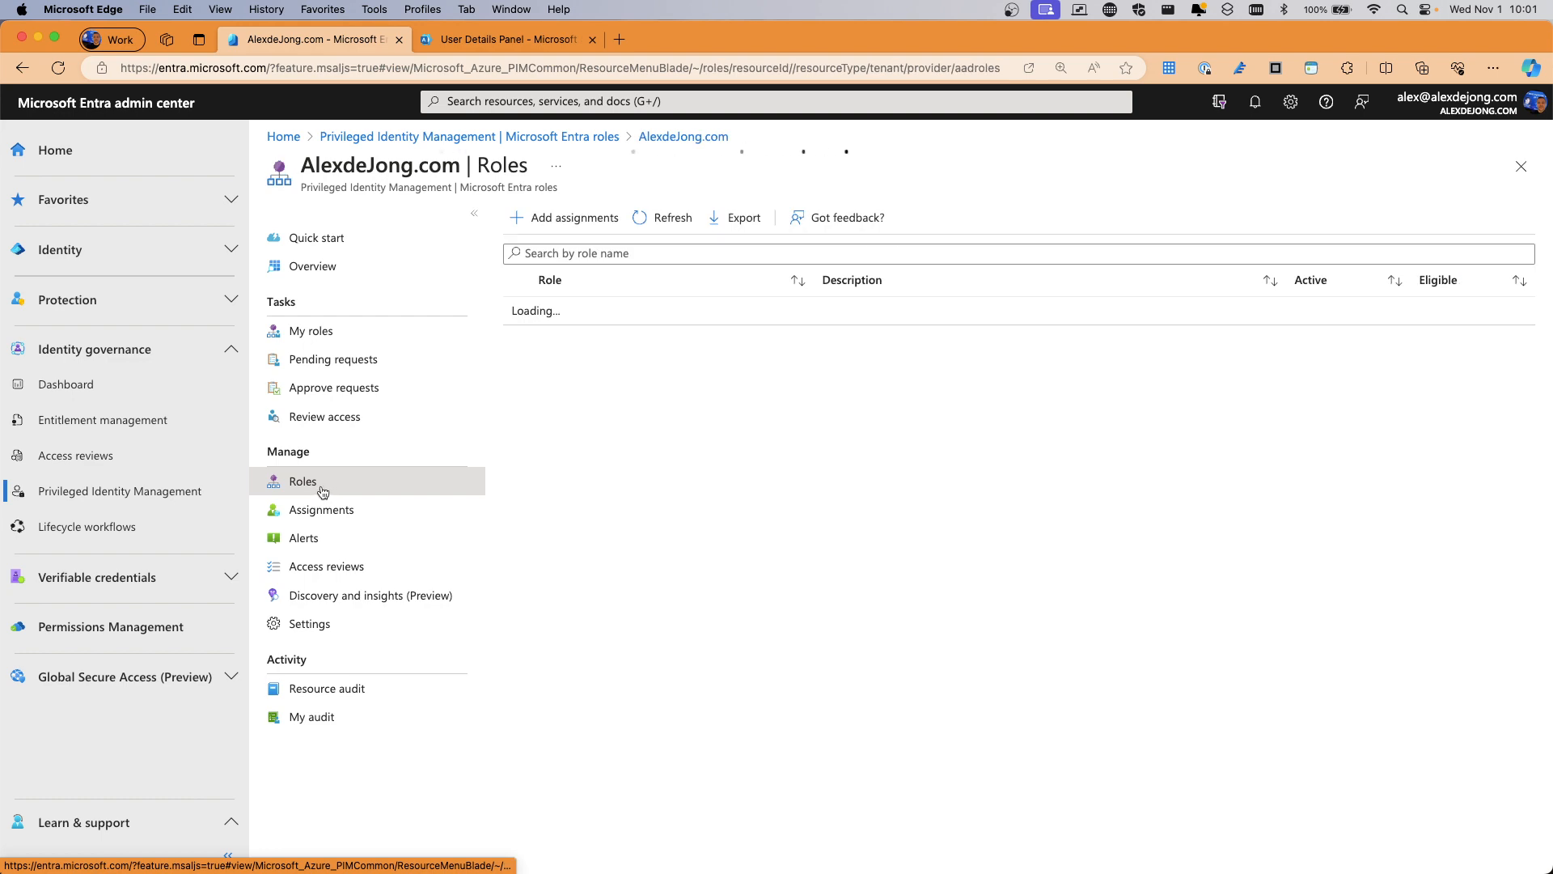
{"action": "scroll", "coordinate": [625, 539], "scroll_direction": "down", "scroll_amount": 5}
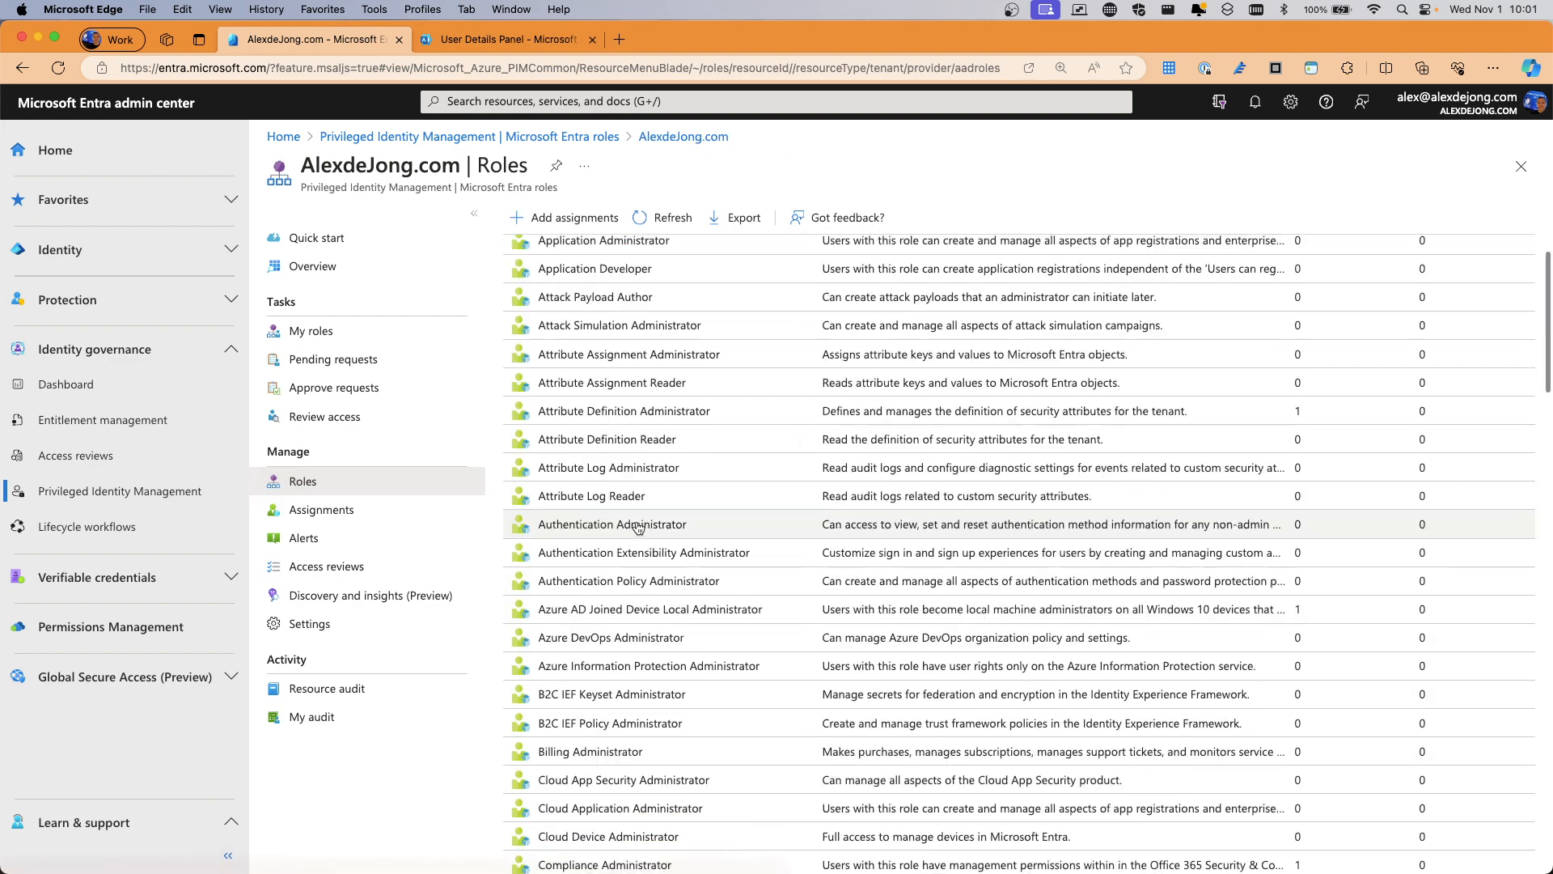
{"action": "scroll", "coordinate": [625, 539], "scroll_direction": "down", "scroll_amount": 3}
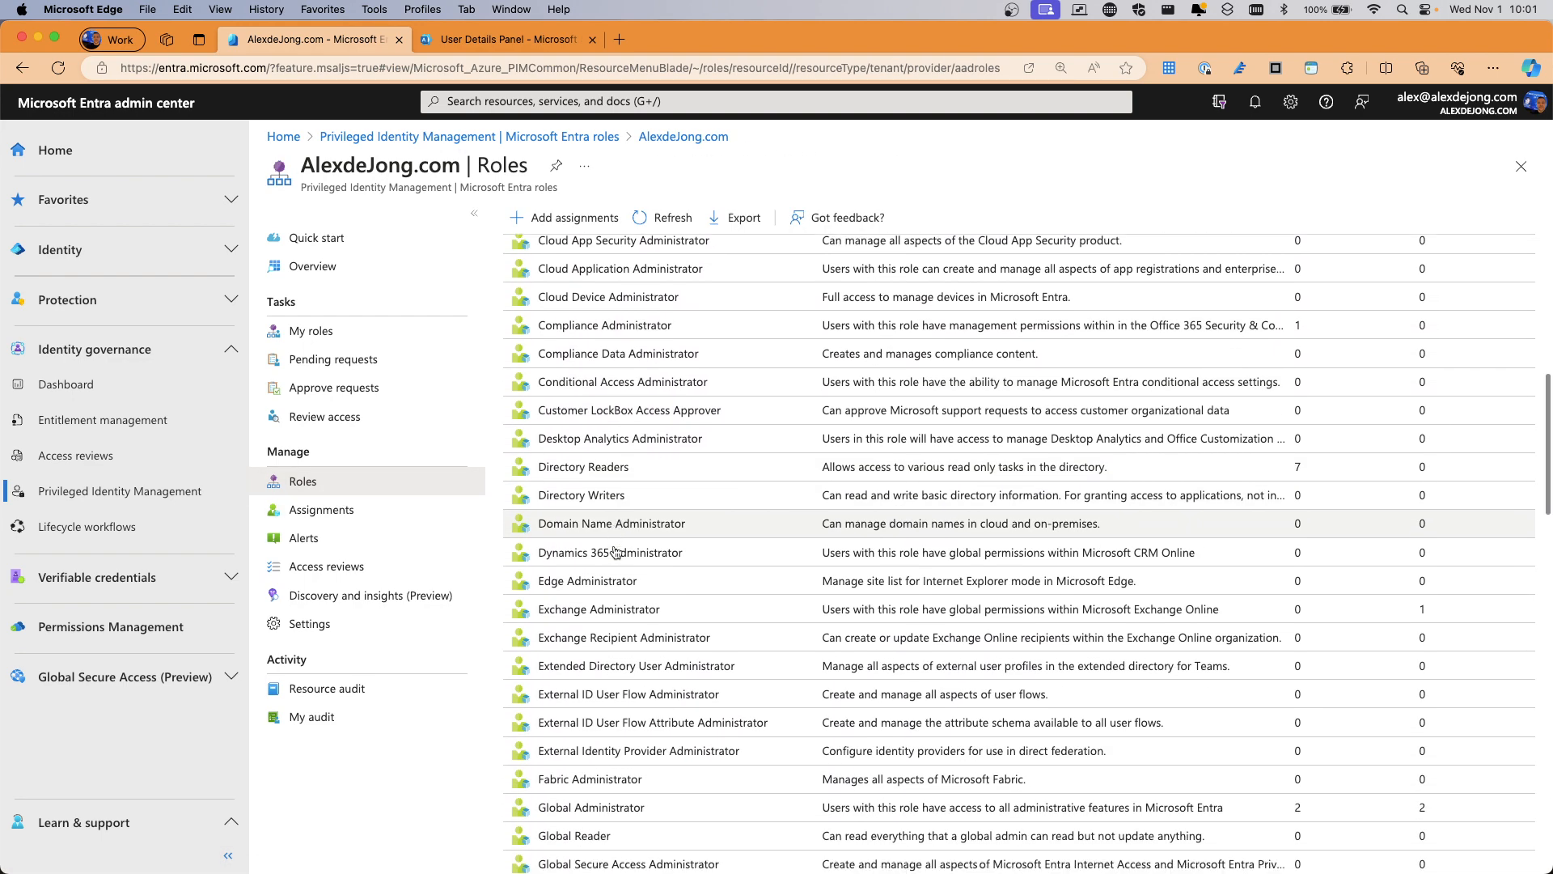
{"action": "left_click", "coordinate": [596, 607]}
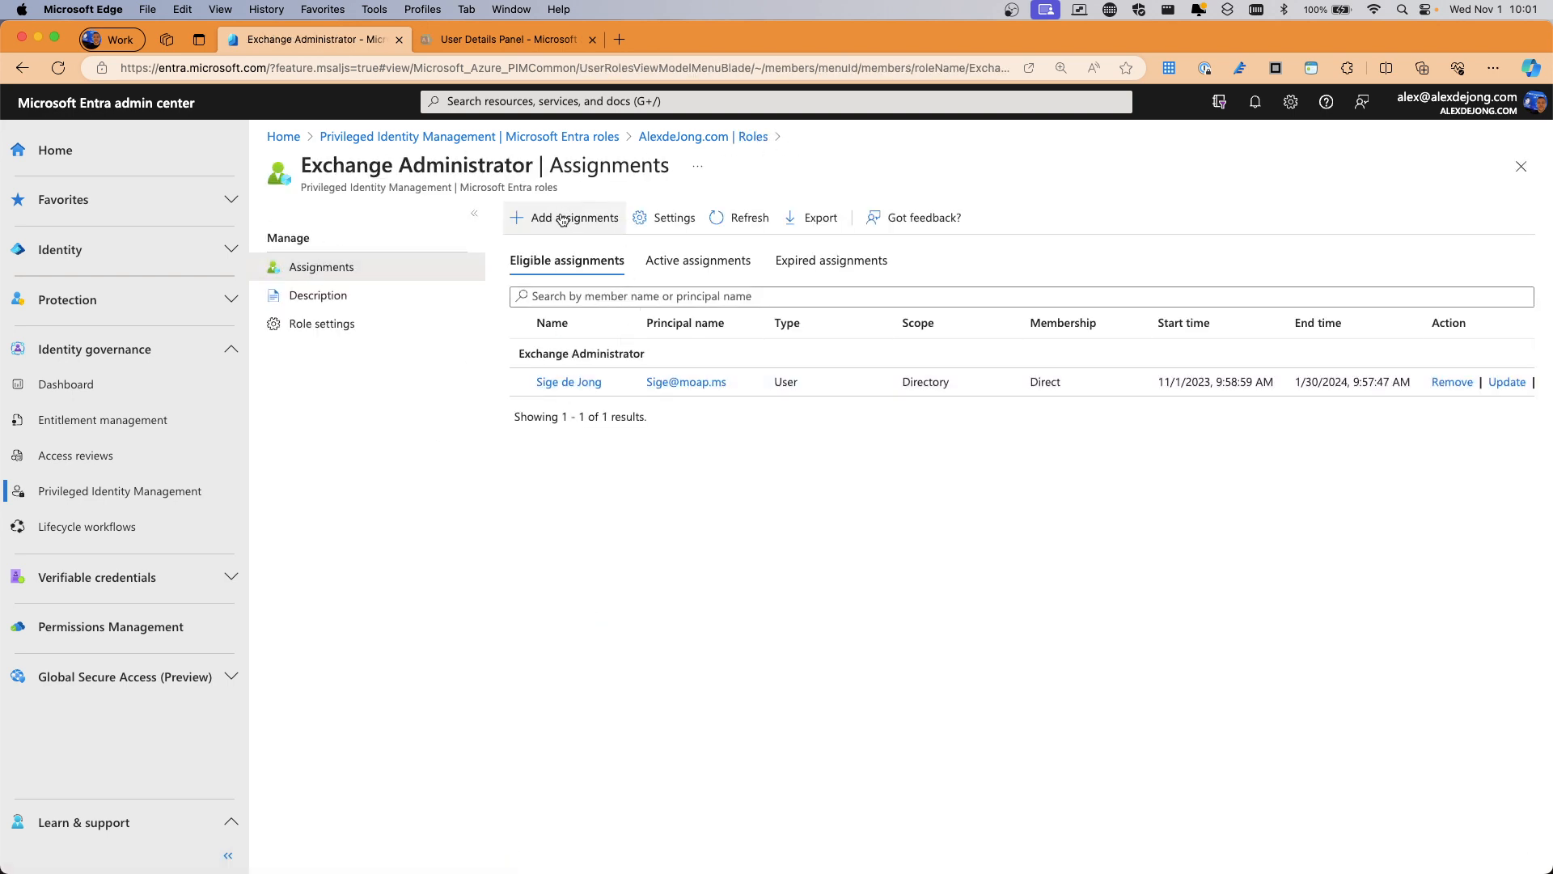
Edit Exchange Administrator's role settings, lowering the activation maximum duration slider toward 0.5 hours
{"action": "left_click", "coordinate": [672, 222]}
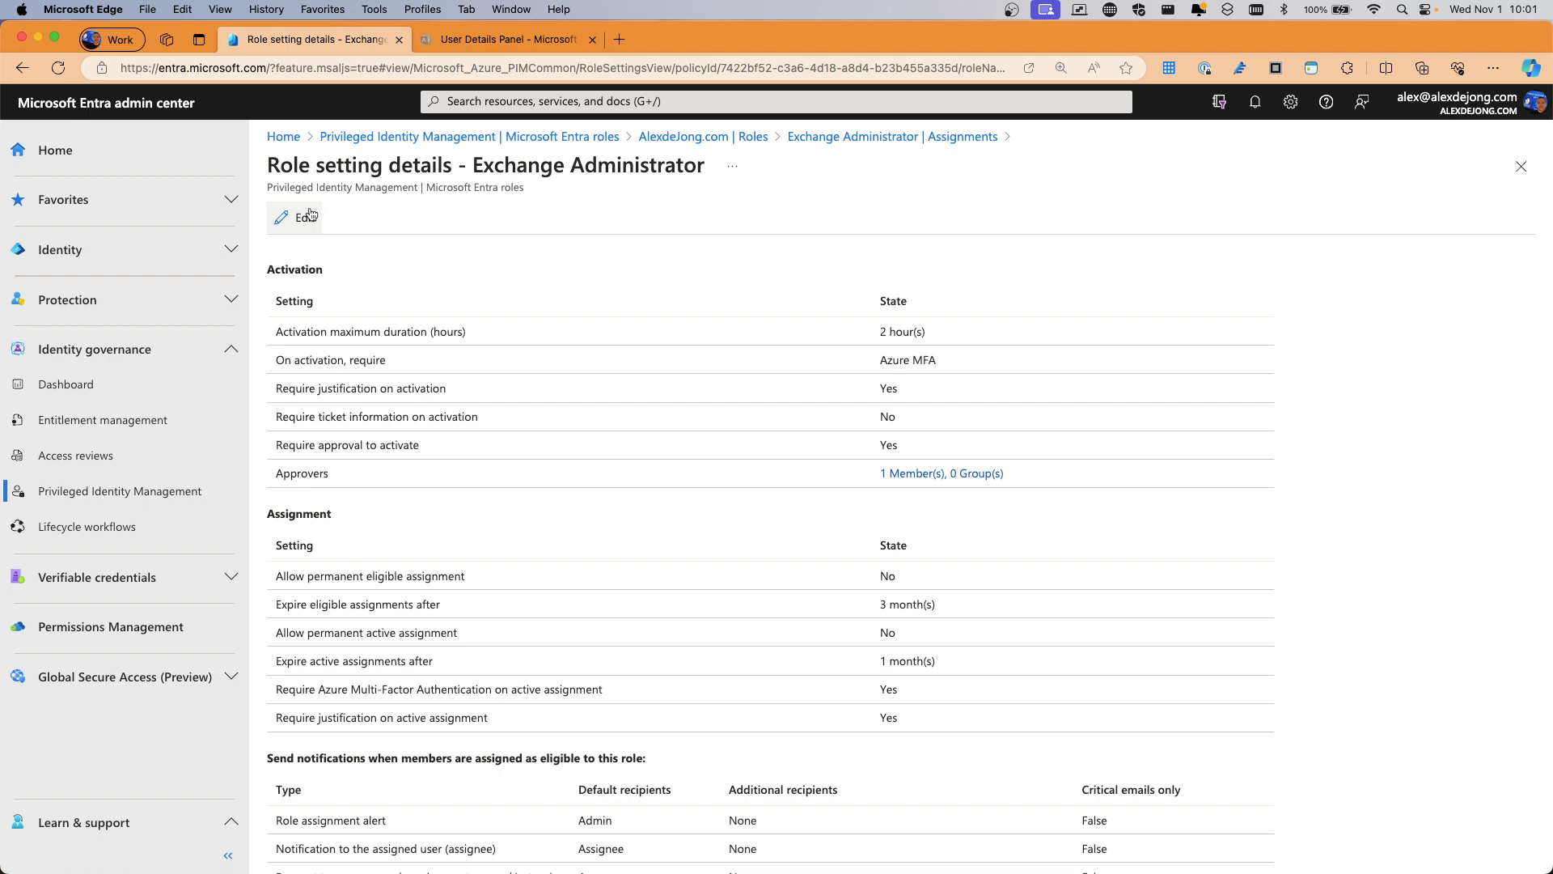
{"action": "left_click", "coordinate": [307, 218]}
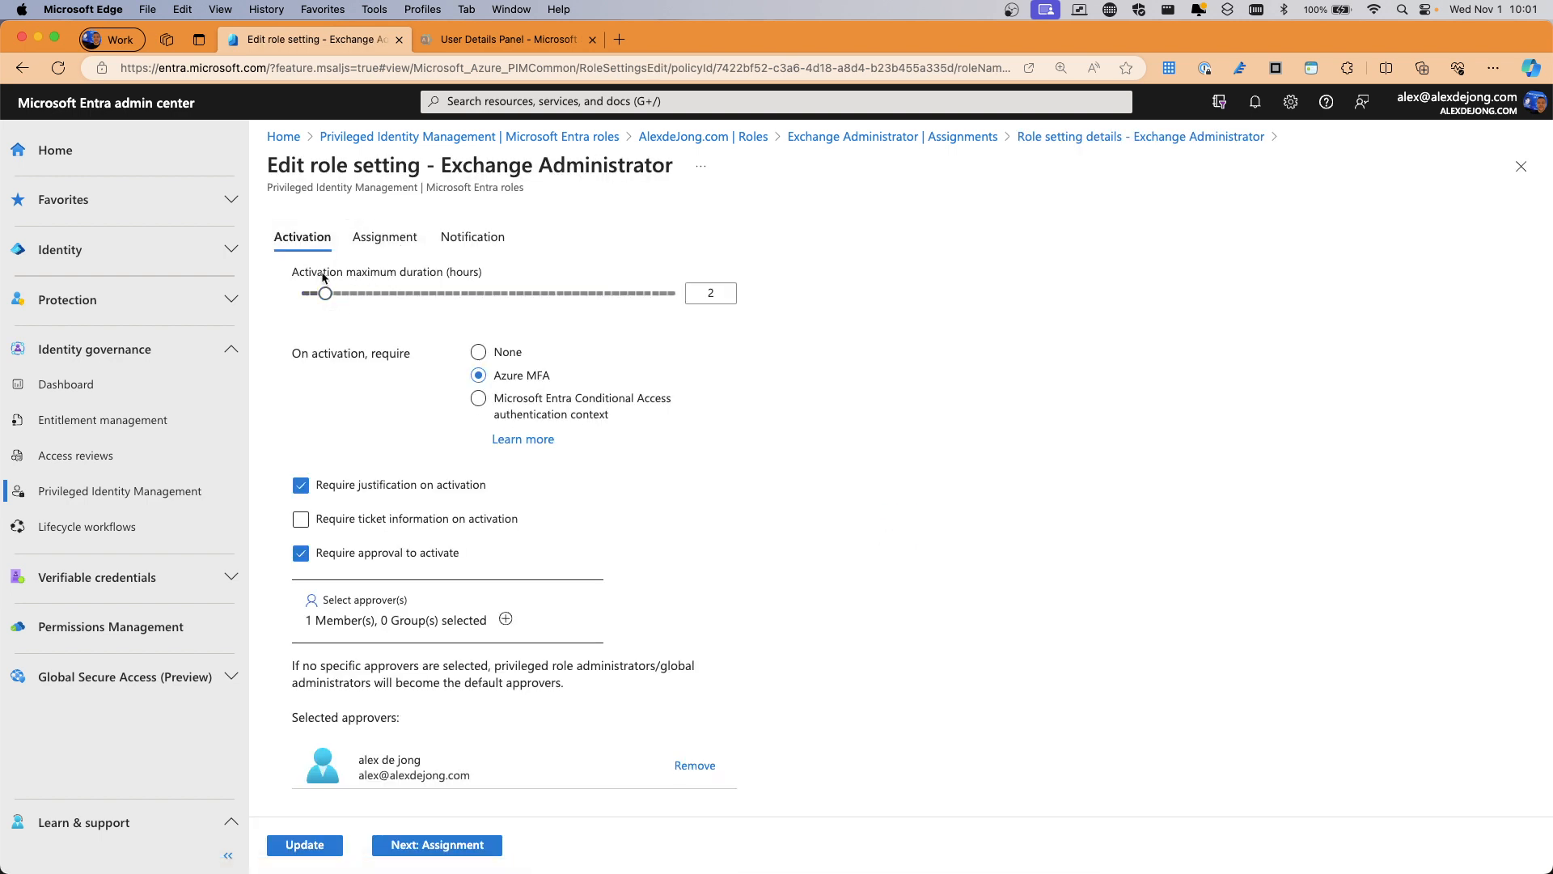
{"action": "mouse_move", "coordinate": [316, 298]}
{"action": "left_mouse_down"}
{"action": "mouse_move", "coordinate": [705, 296]}
{"action": "mouse_move", "coordinate": [267, 297]}
{"action": "mouse_move", "coordinate": [810, 296]}
{"action": "mouse_move", "coordinate": [299, 291]}
{"action": "mouse_move", "coordinate": [340, 297]}
{"action": "left_mouse_up"}
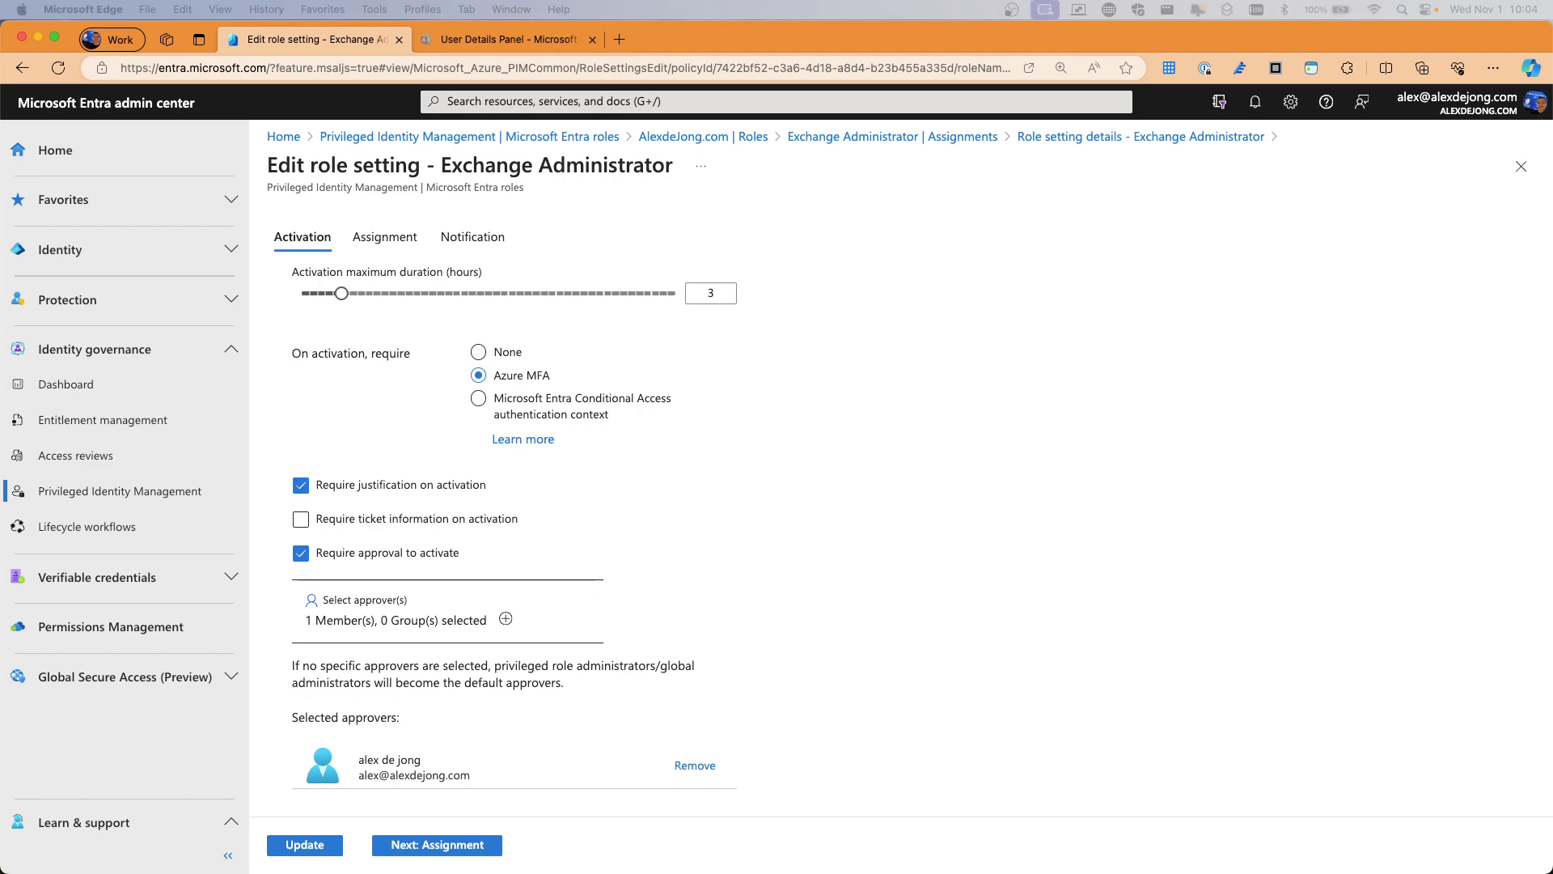
Open a maximized private browser window and load office.com
{"action": "key", "text": "super+shift+n"}
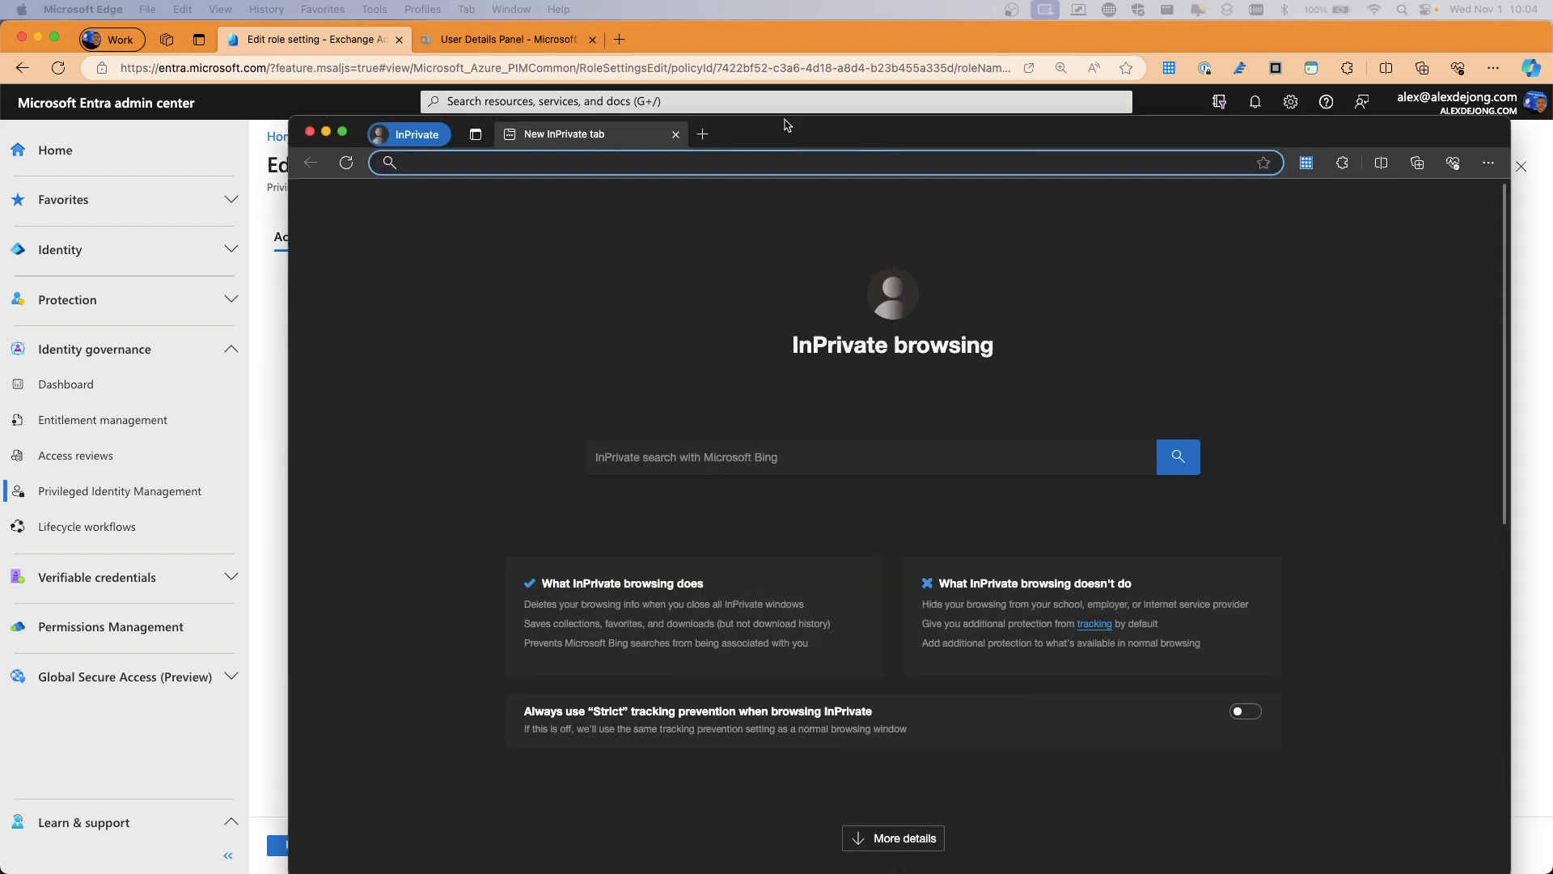
{"action": "double_click", "coordinate": [787, 87]}
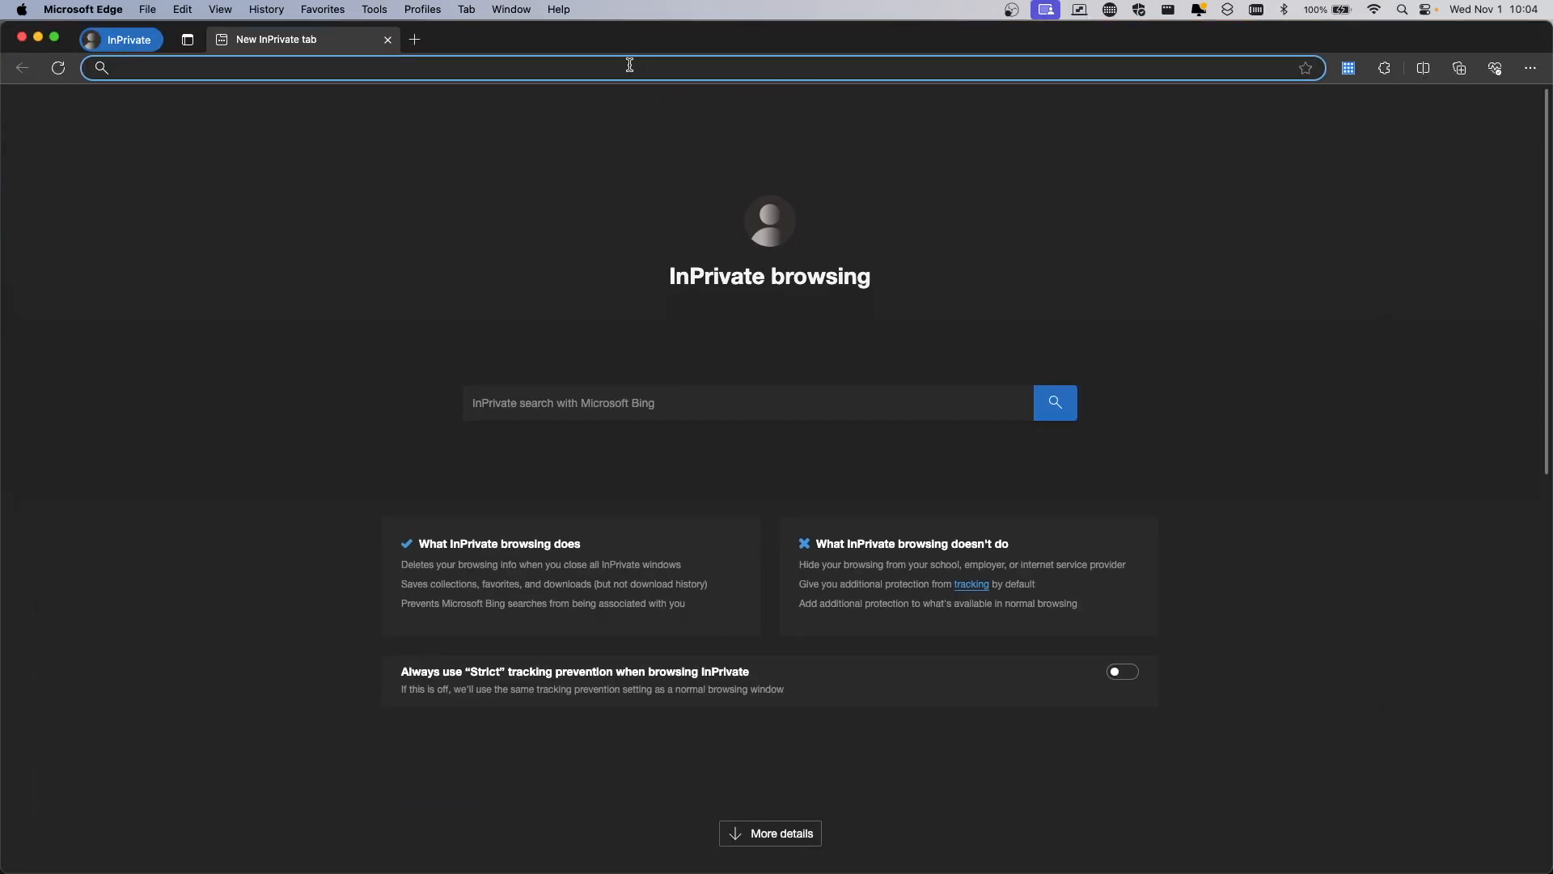
{"action": "type", "text": "office.com"}
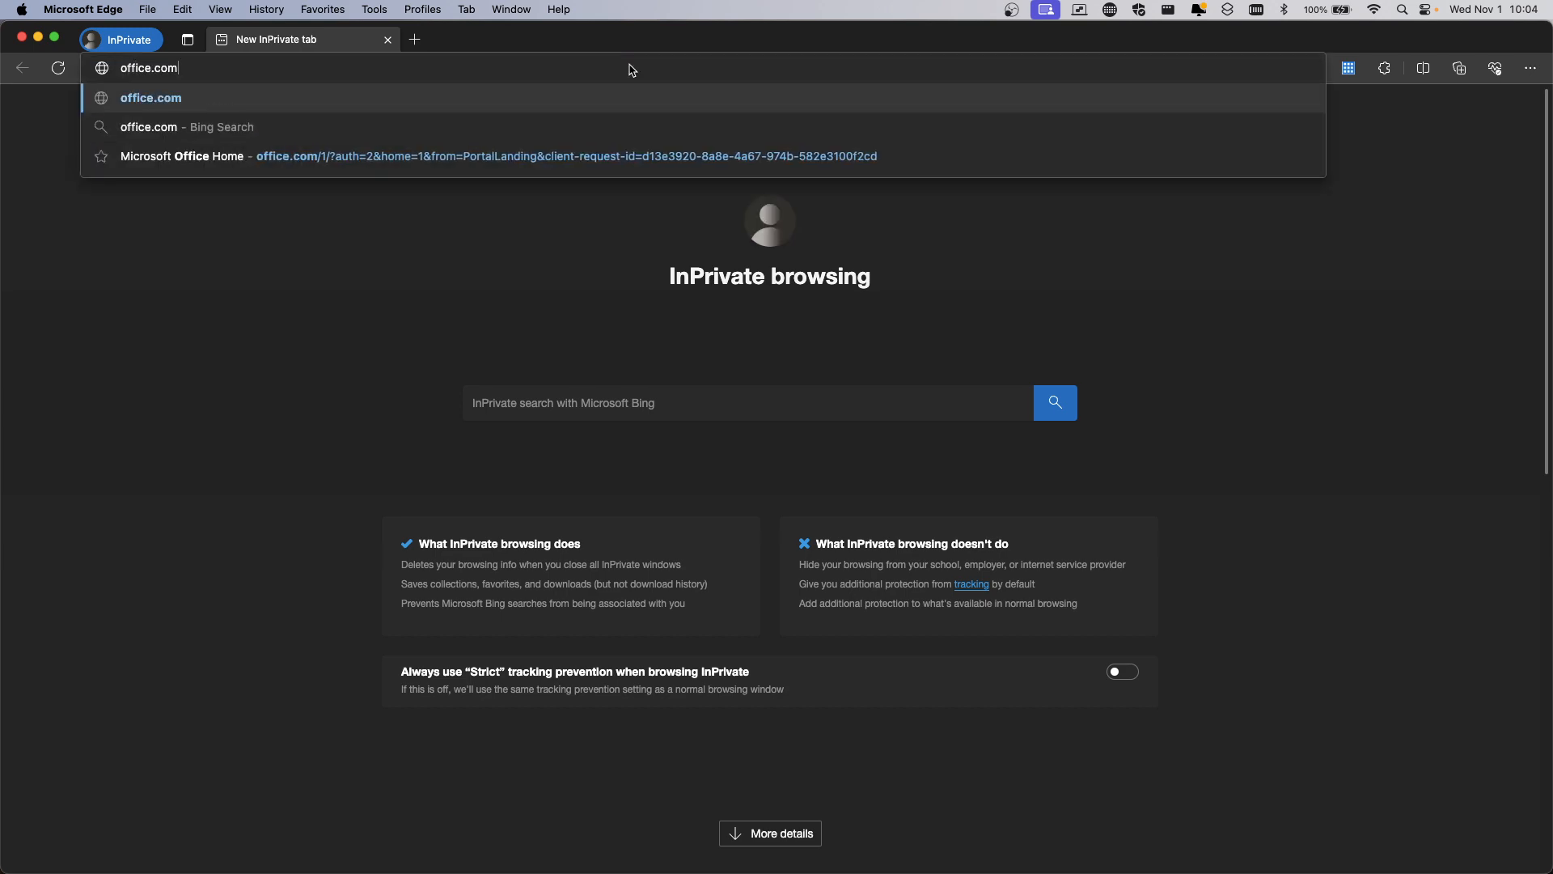
{"action": "key", "text": "Return"}
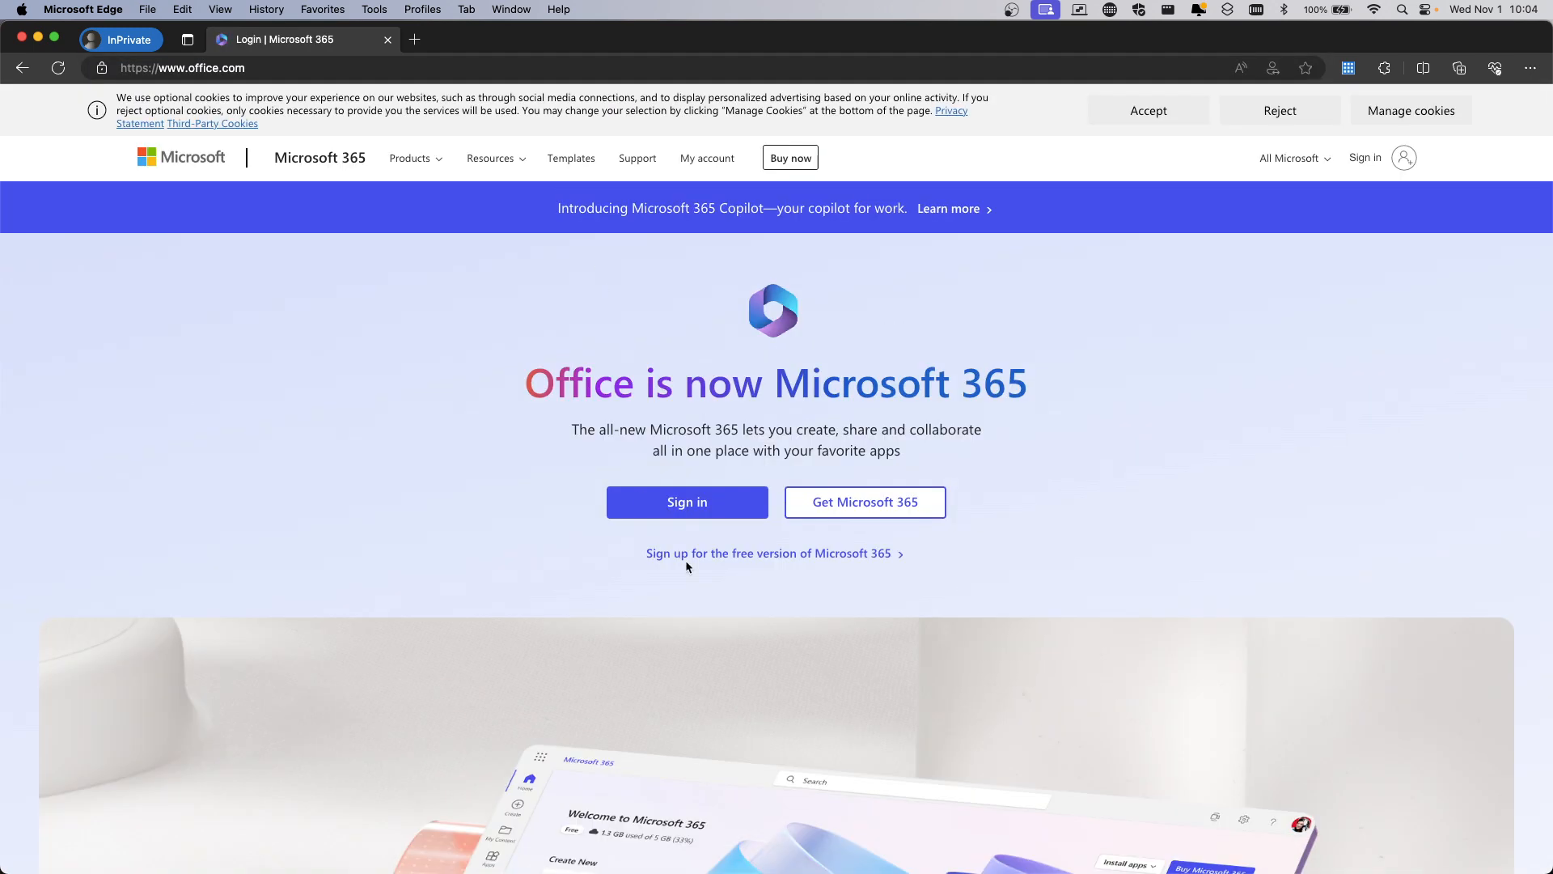
Sign in with the test user's e-mail and password, which is rejected as incorrect
{"action": "left_click", "coordinate": [657, 509]}
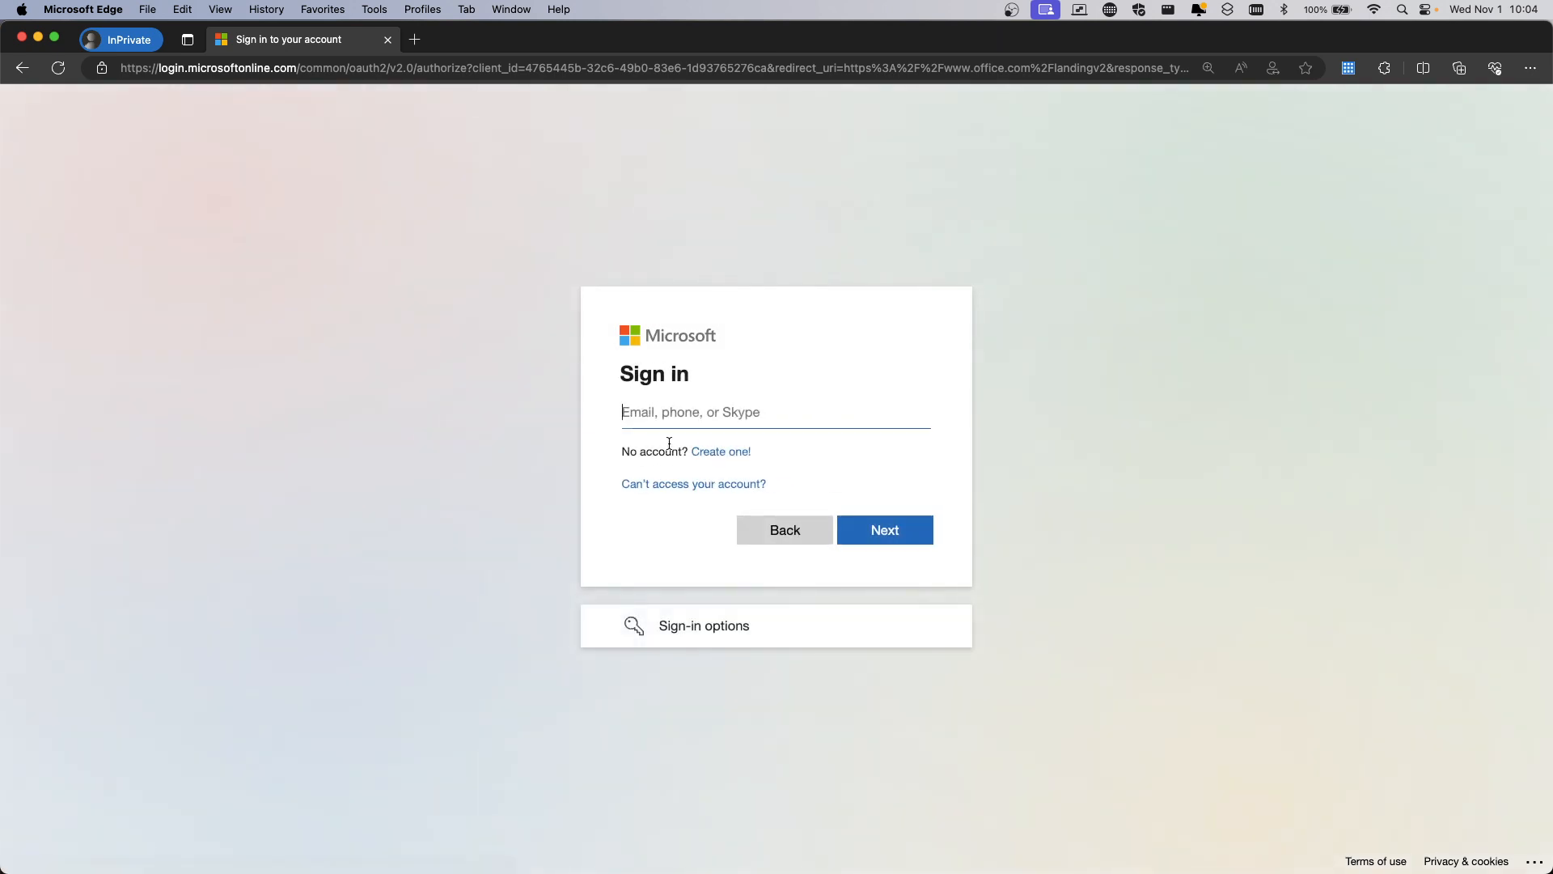
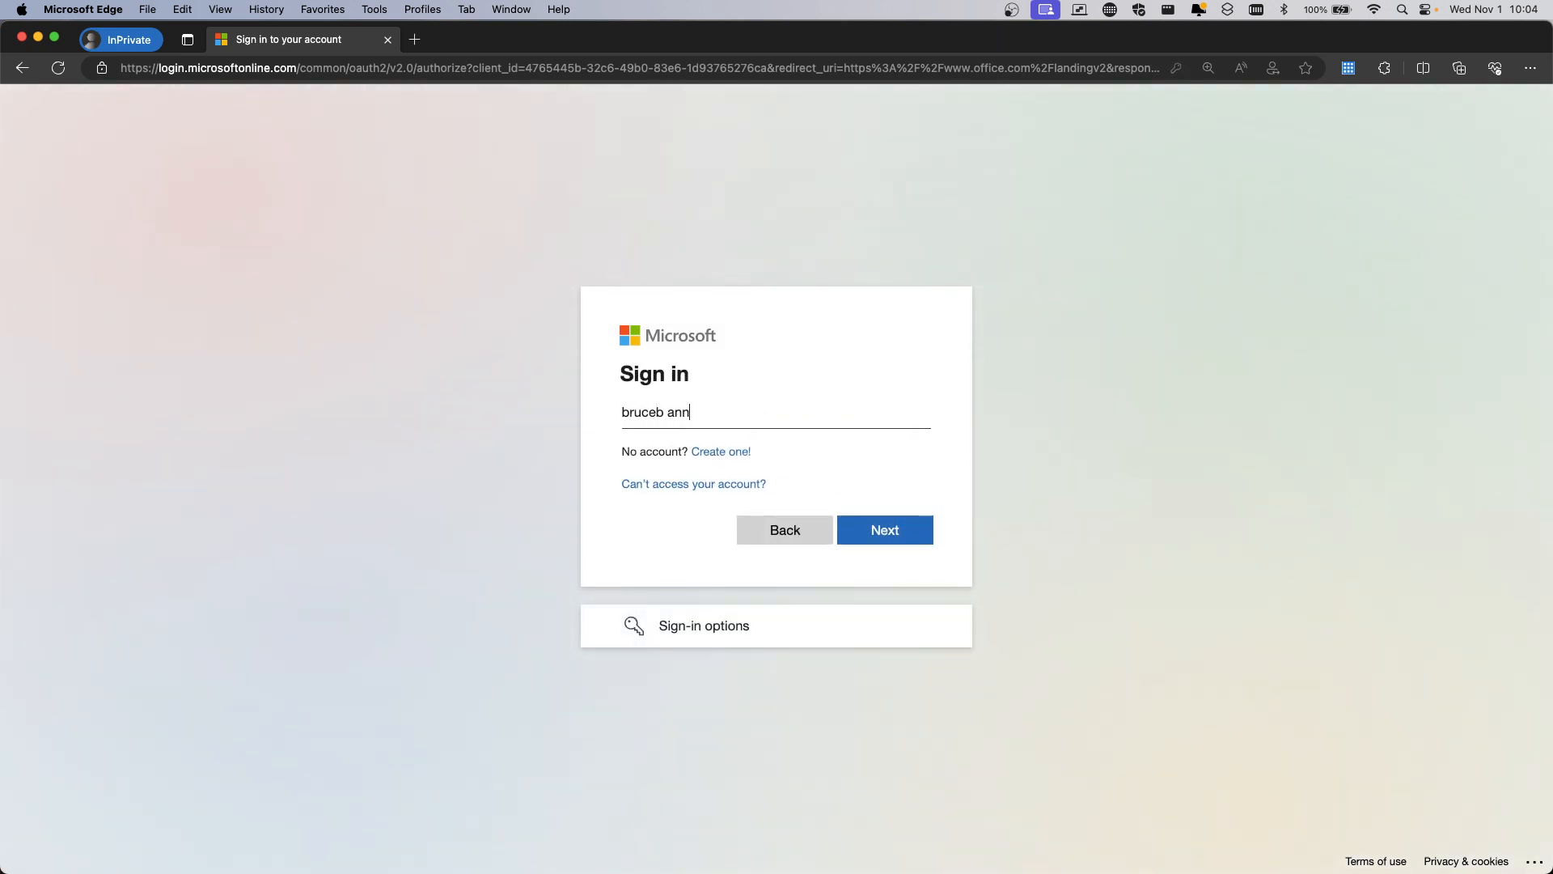
{"action": "key", "text": "Return"}
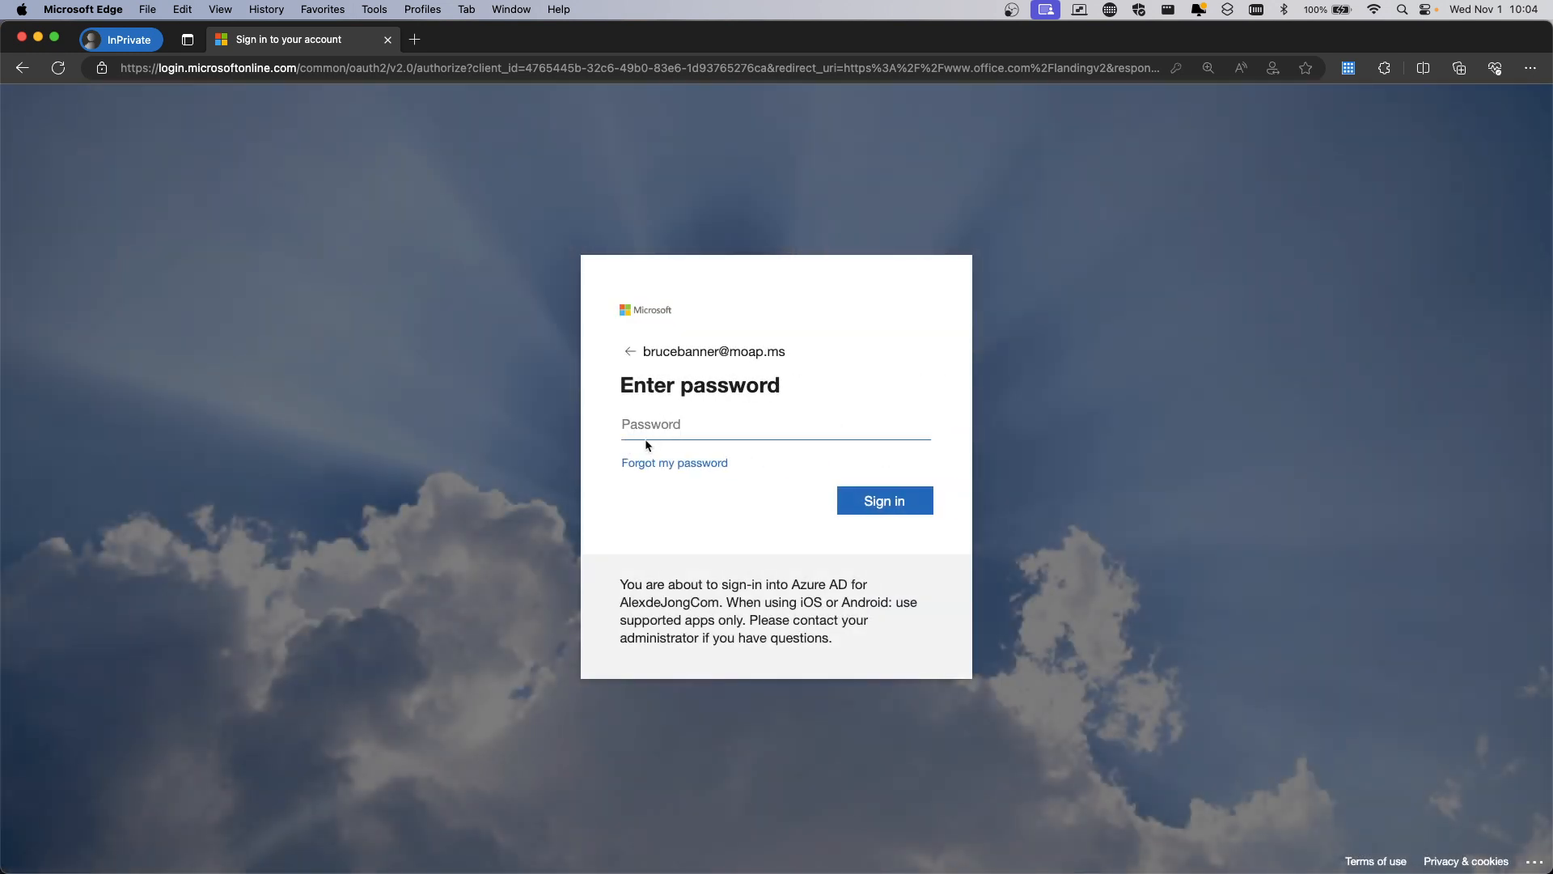
{"action": "left_click", "coordinate": [661, 422]}
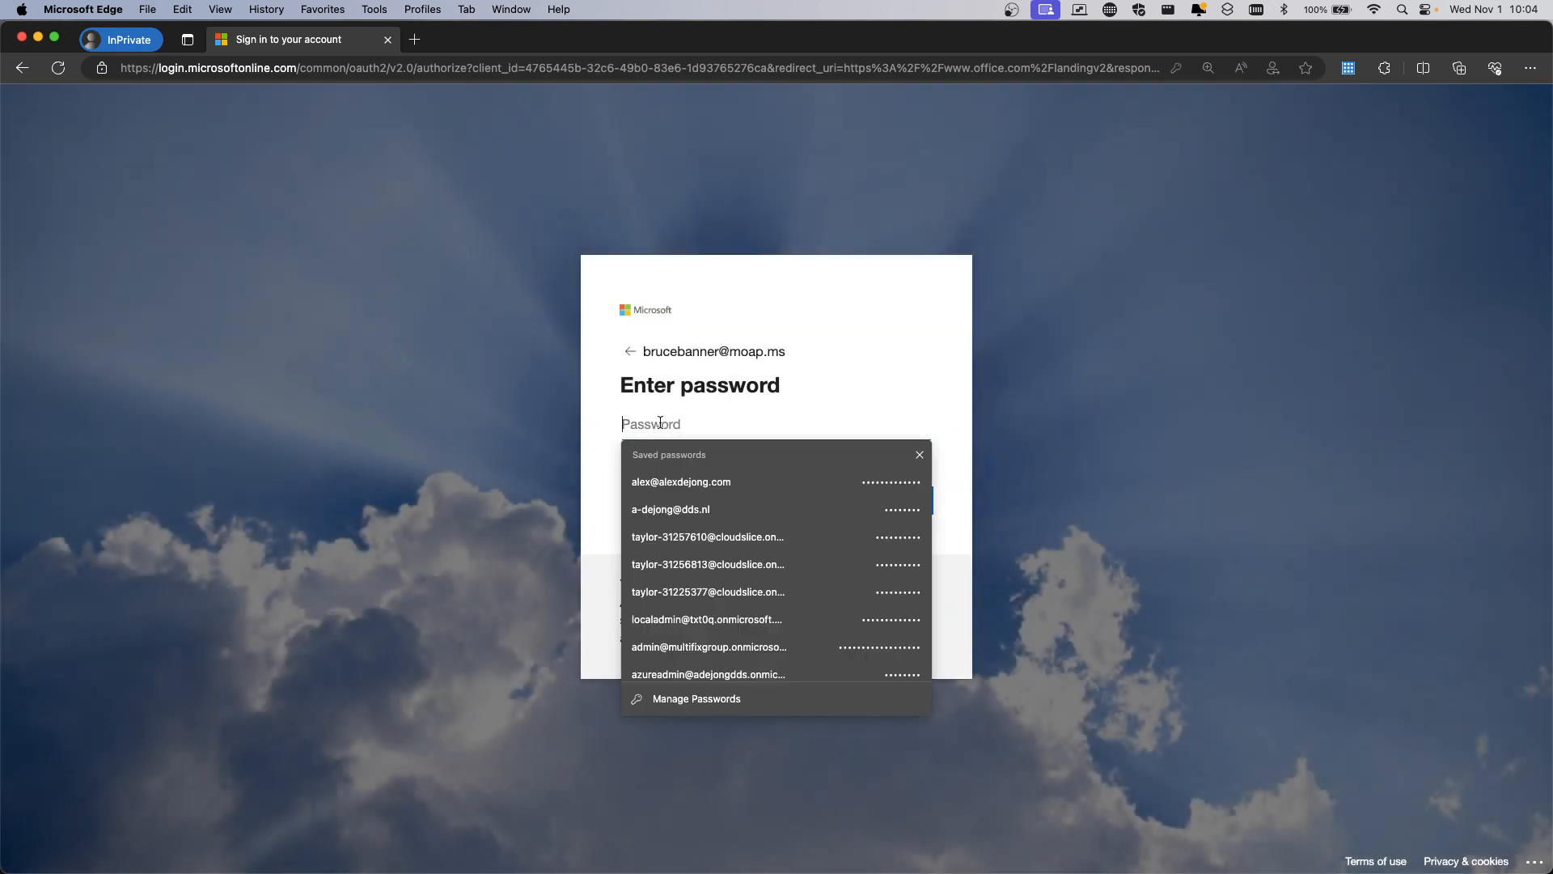
{"action": "type", "text": "•"}
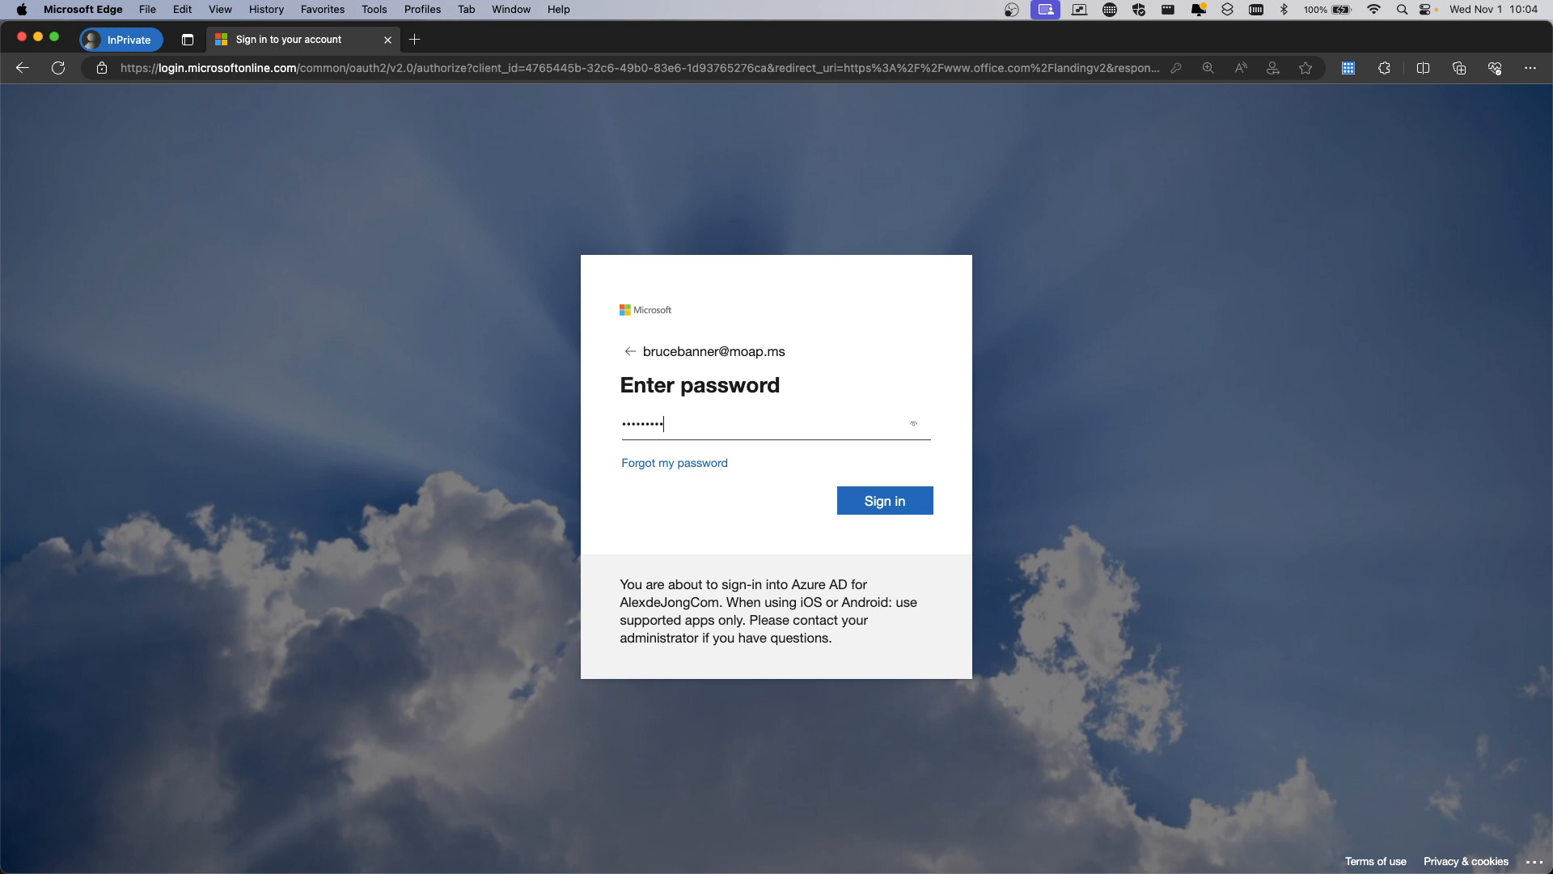
{"action": "left_click", "coordinate": [906, 512]}
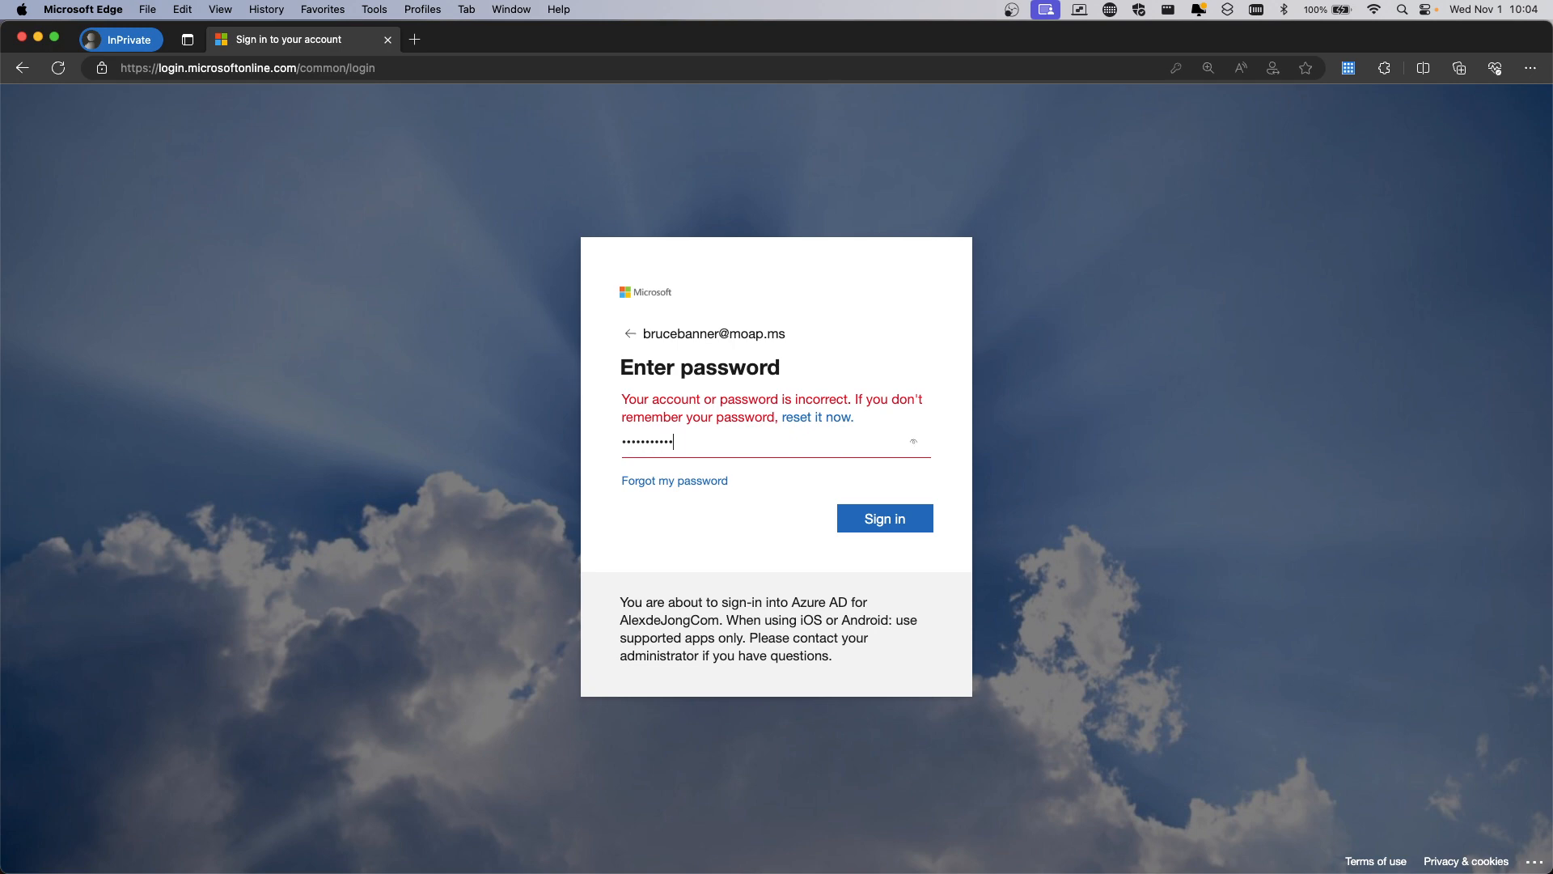
Retry the password sign-in, which is rejected again, then close the private window
{"action": "left_click", "coordinate": [890, 518]}
{"action": "left_click", "coordinate": [23, 37]}
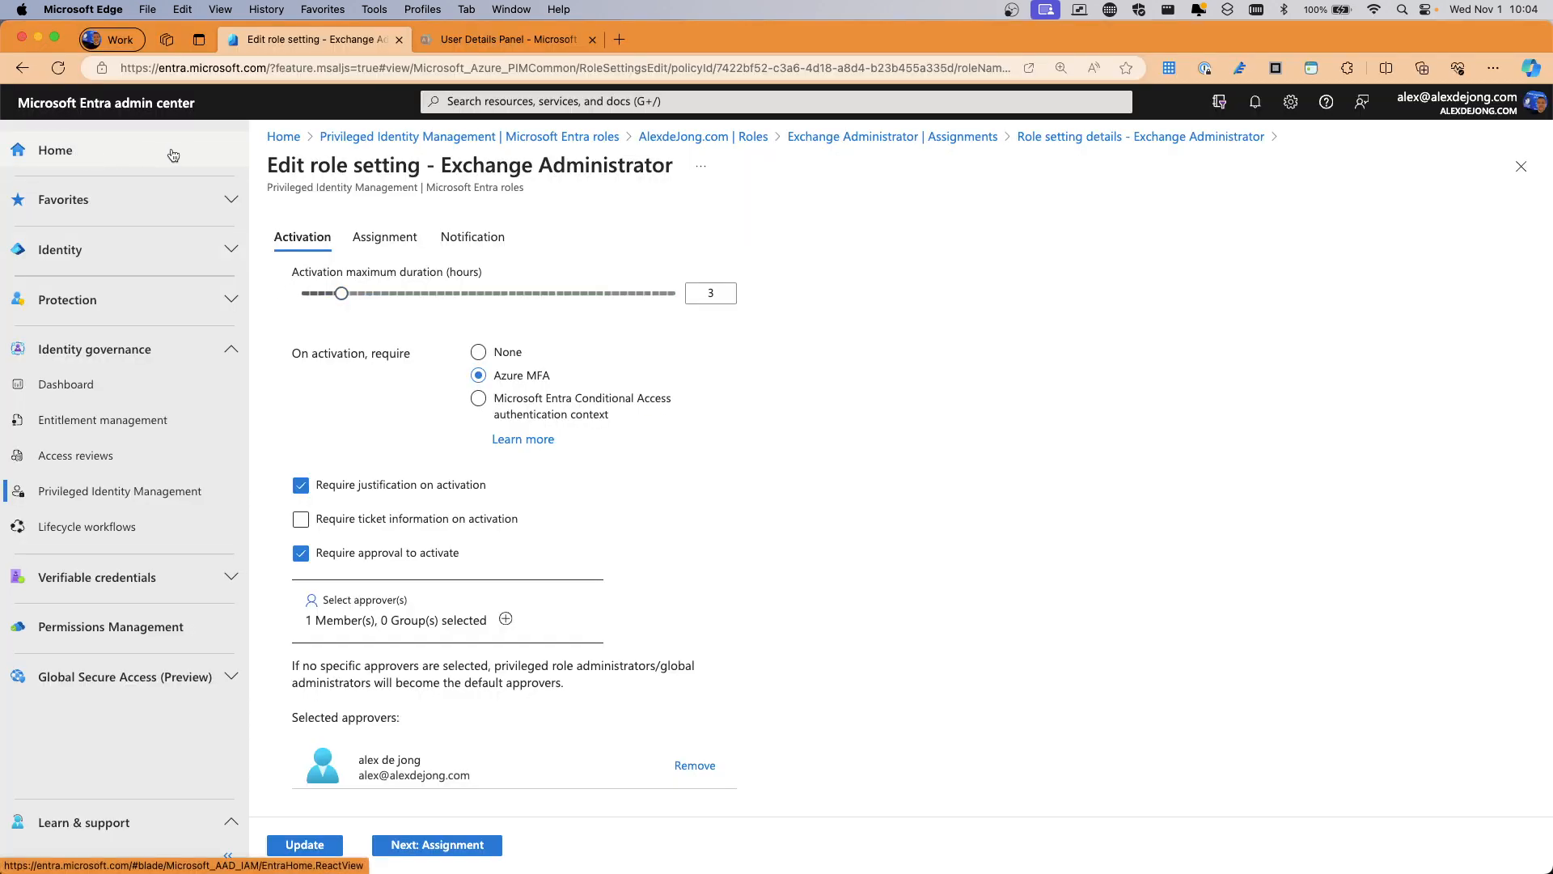
Open the affected user's profile from Identity > Users > All users
{"action": "left_click", "coordinate": [97, 249]}
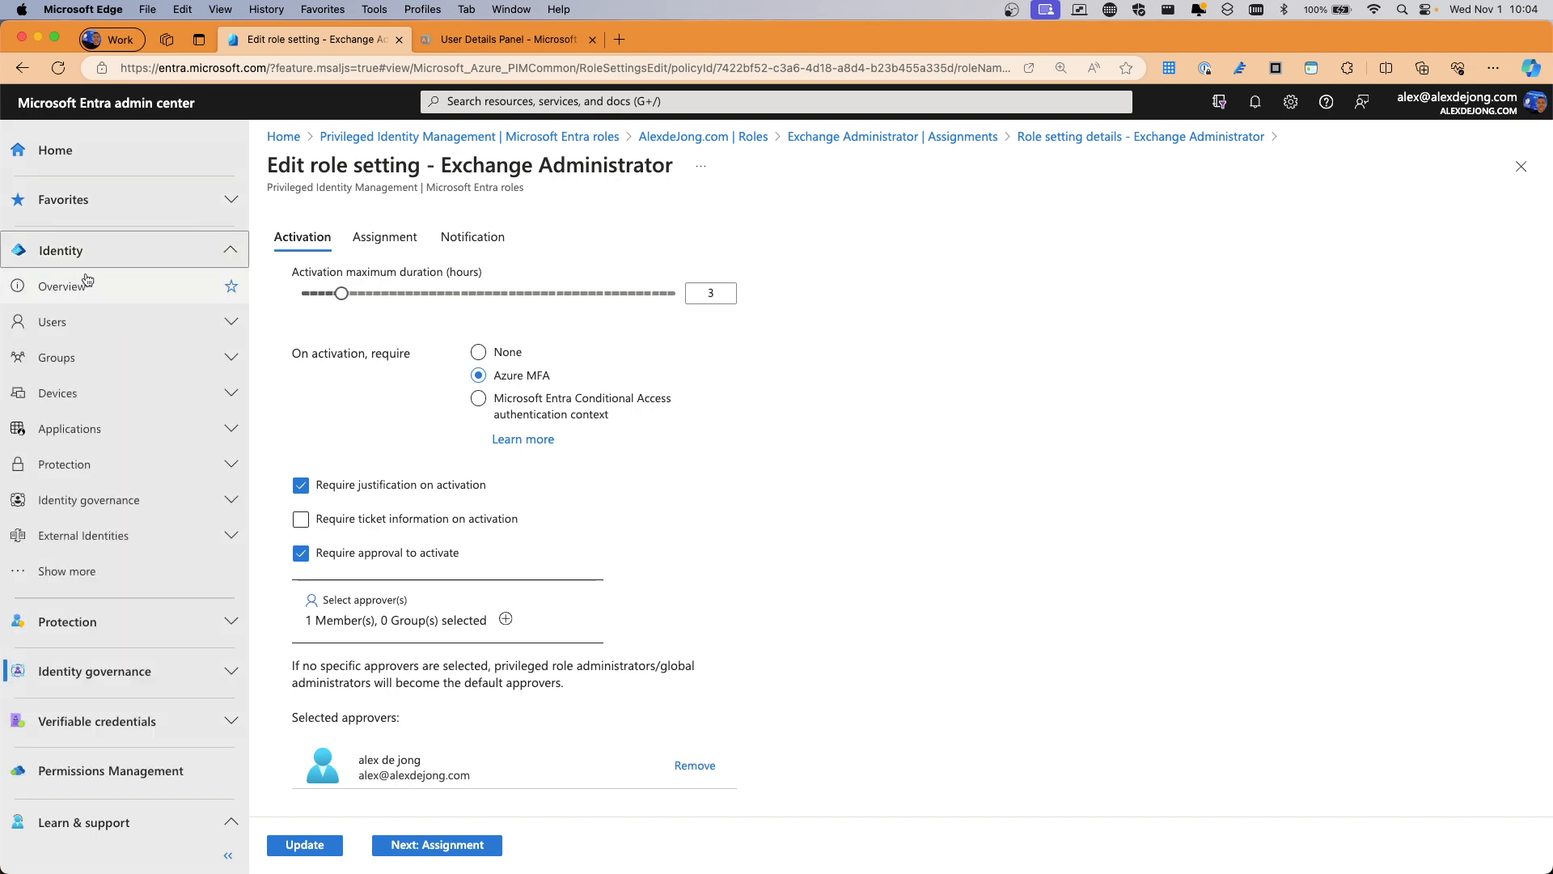
{"action": "left_click", "coordinate": [54, 322]}
{"action": "left_click", "coordinate": [58, 359]}
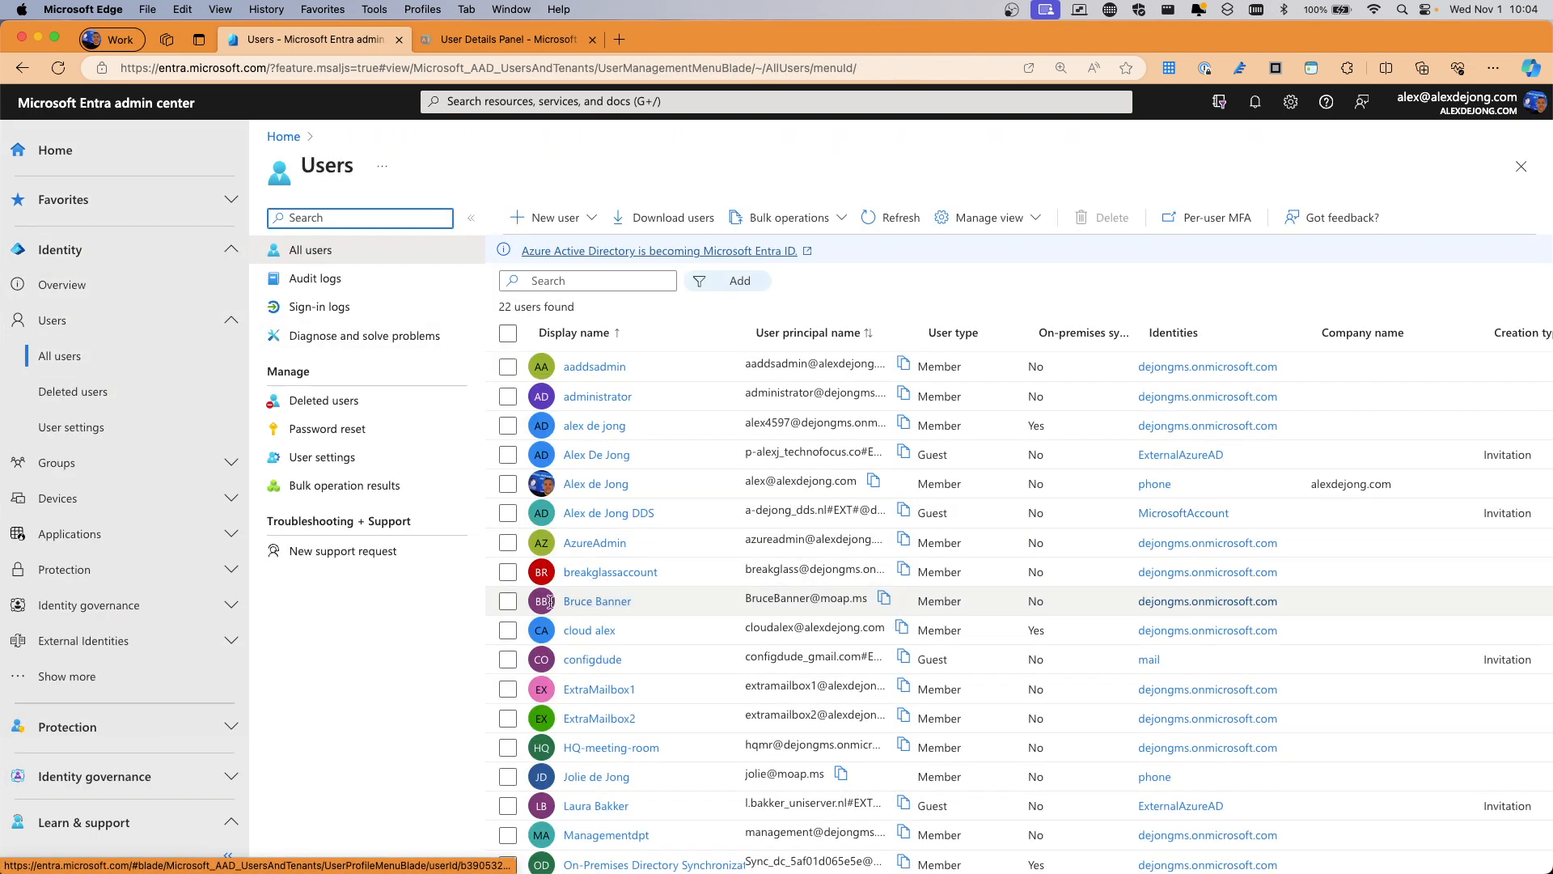
{"action": "left_click", "coordinate": [509, 603]}
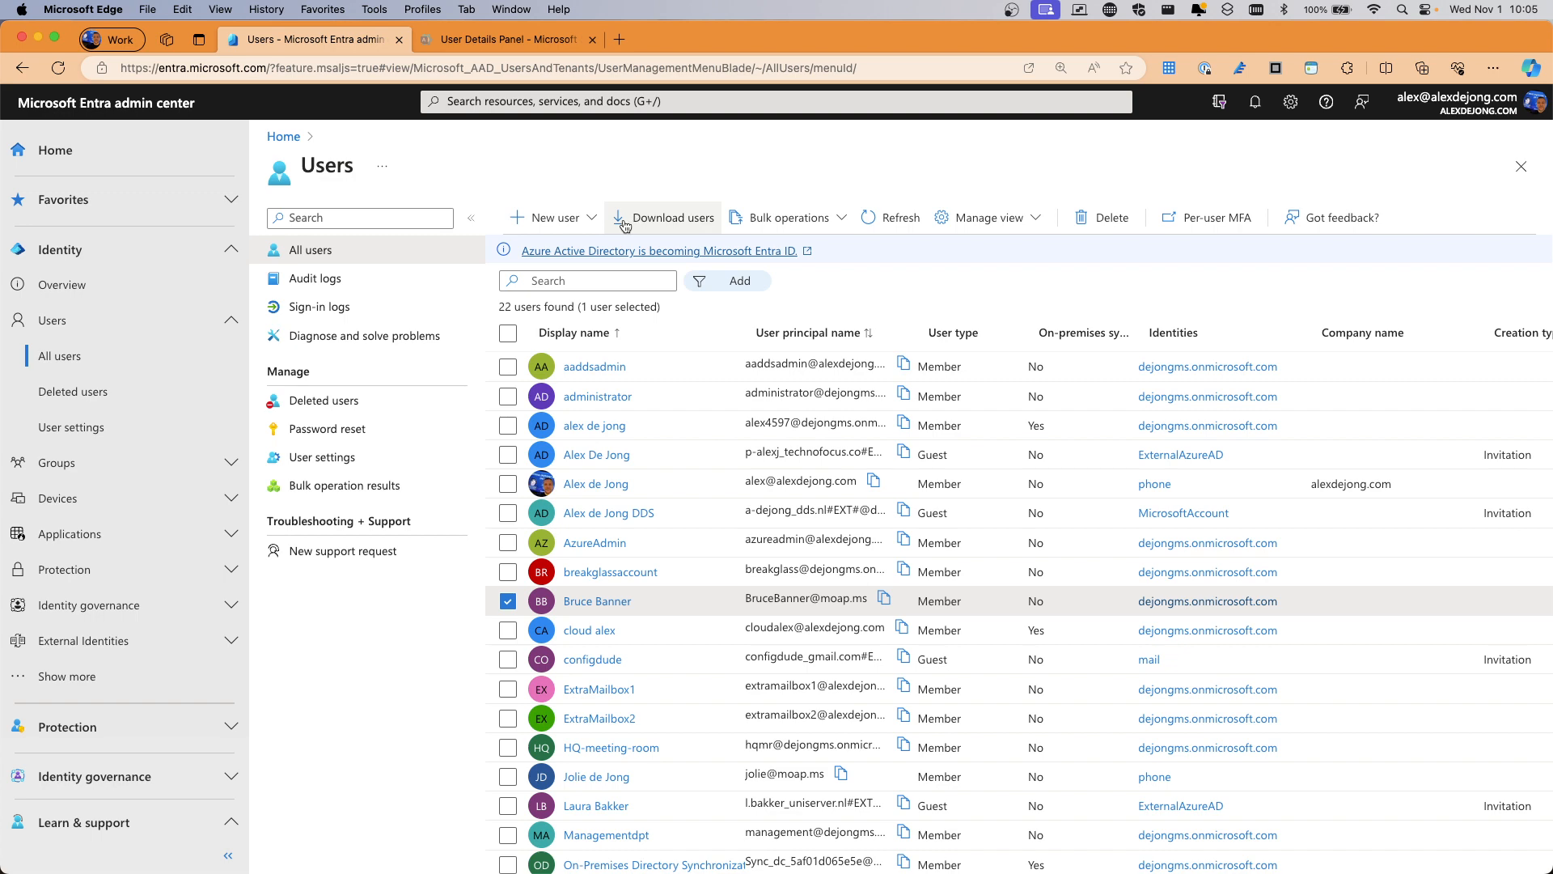
{"action": "left_click", "coordinate": [597, 602]}
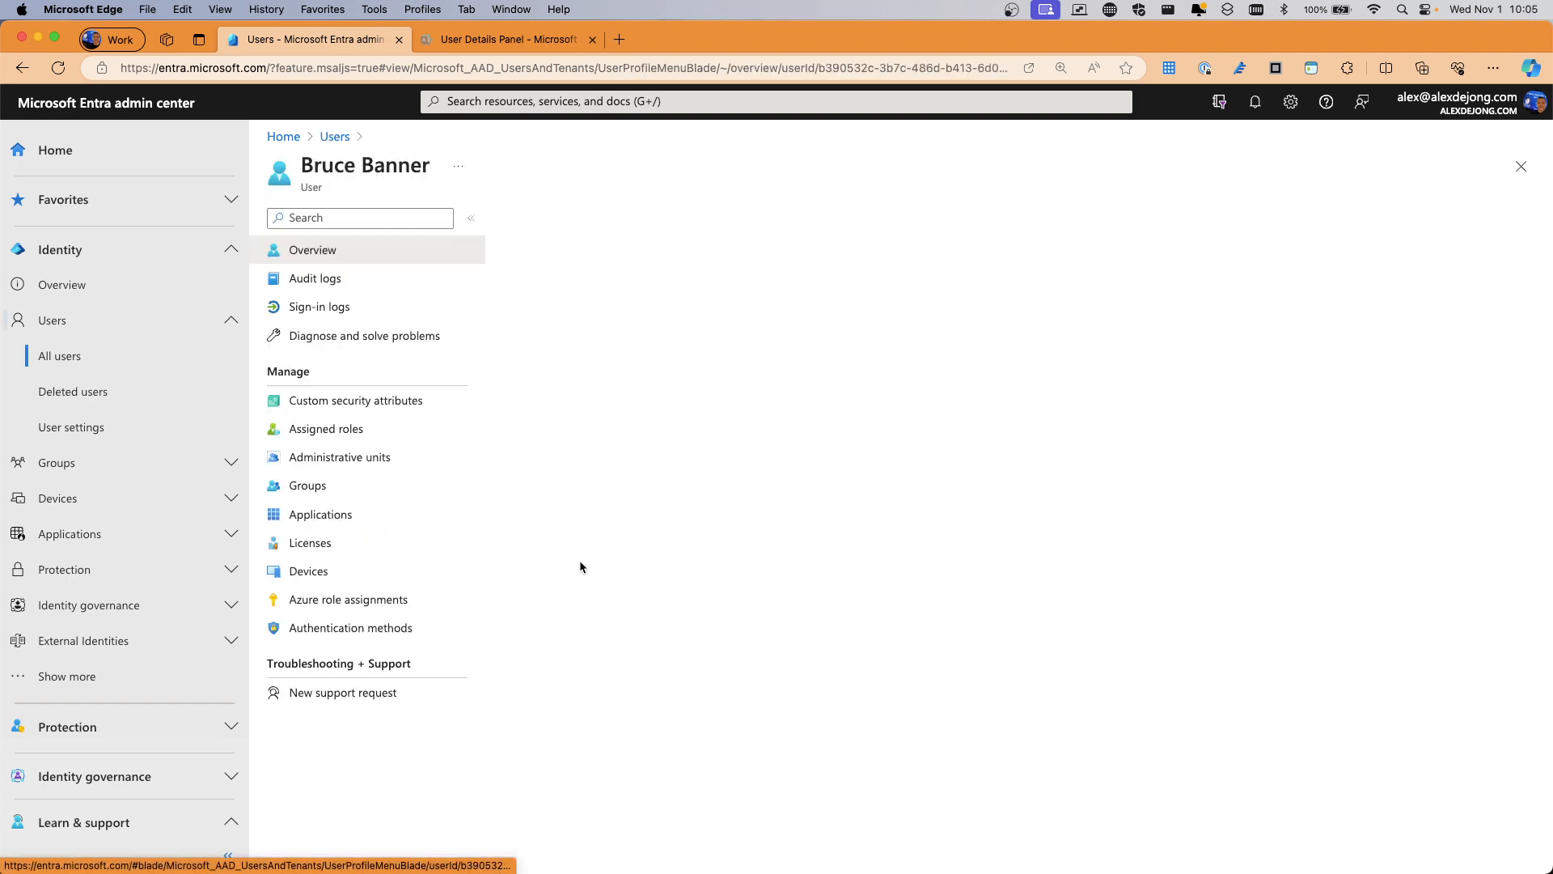
Reset the user's password, copy the generated temporary password, and close the reset pane
{"action": "left_click", "coordinate": [836, 217]}
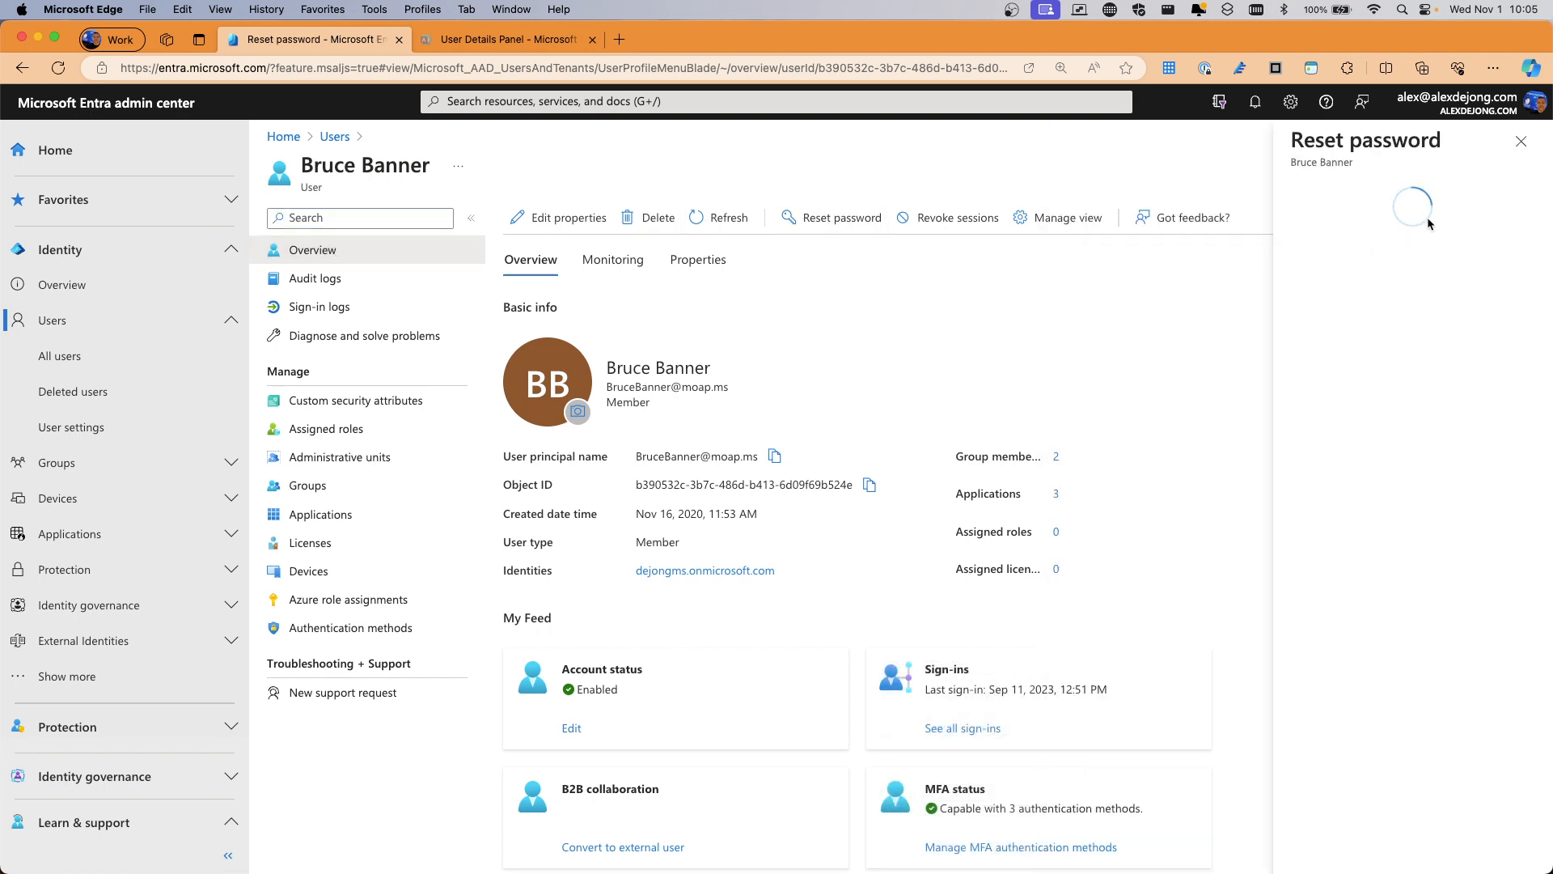
{"action": "left_click", "coordinate": [1371, 267]}
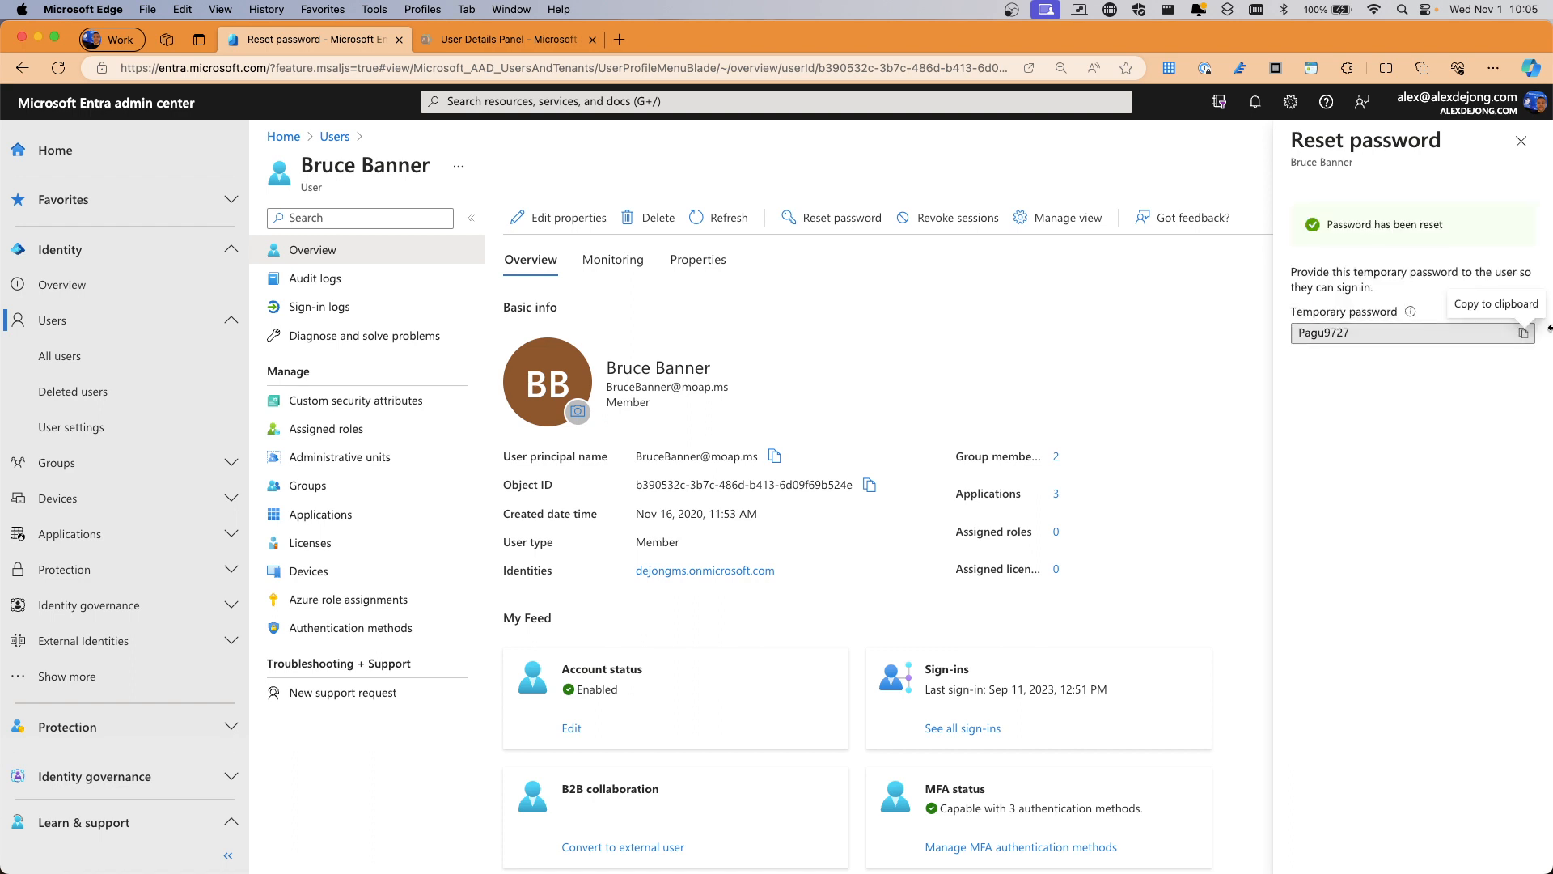
{"action": "left_click", "coordinate": [1524, 332]}
{"action": "left_click", "coordinate": [1521, 141]}
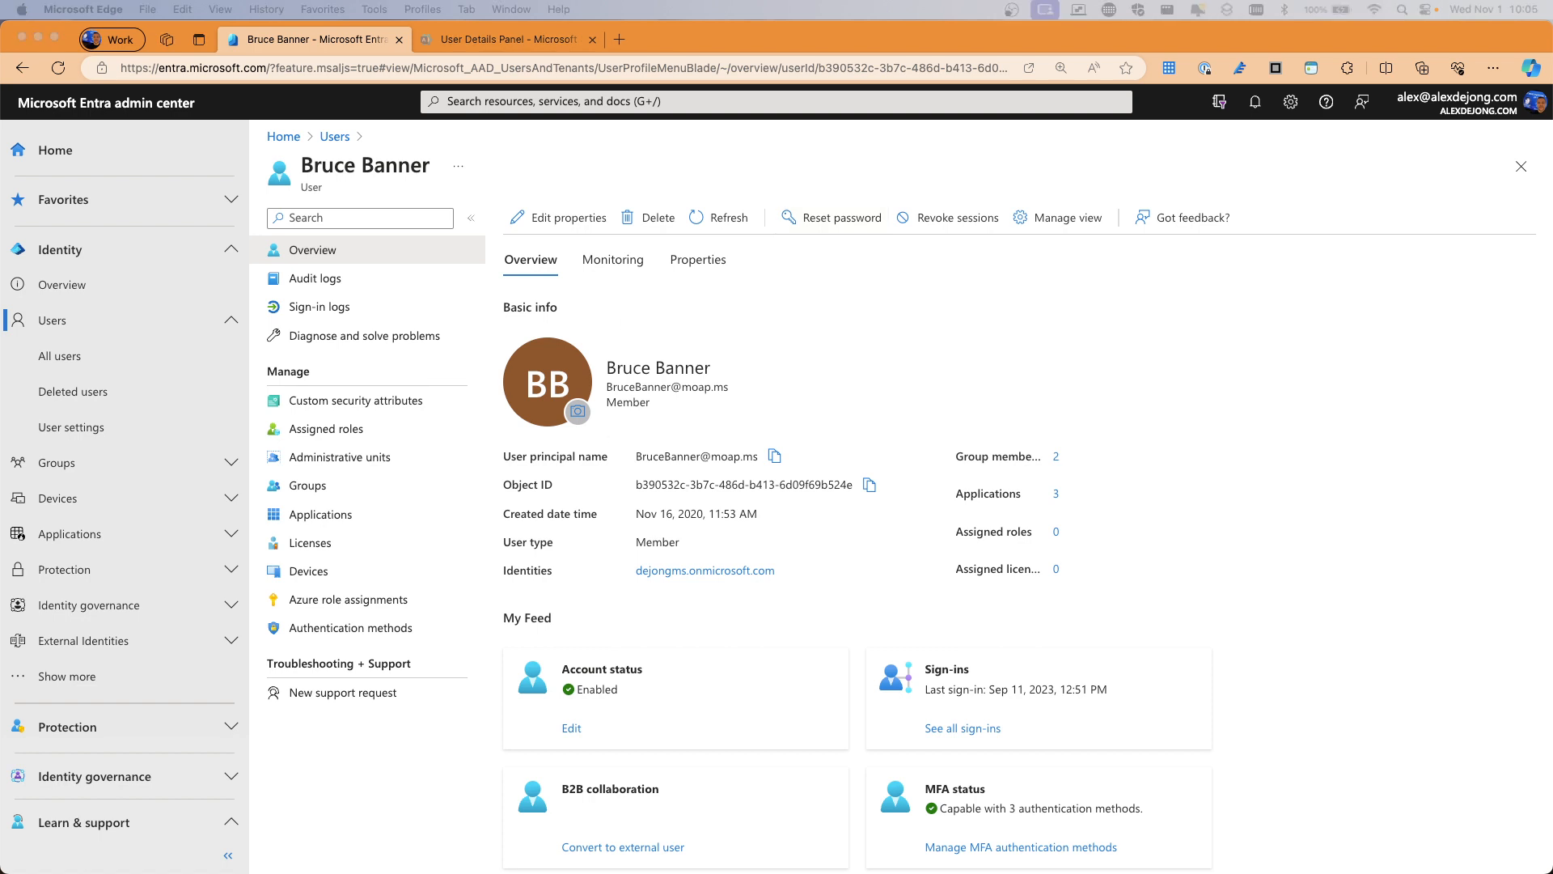
{"action": "left_click_drag", "start_coordinate": [968, 382], "coordinate": [666, 70]}
Load office.com in the maximized private window and submit the user's e-mail to sign in
{"action": "double_click", "coordinate": [668, 67]}
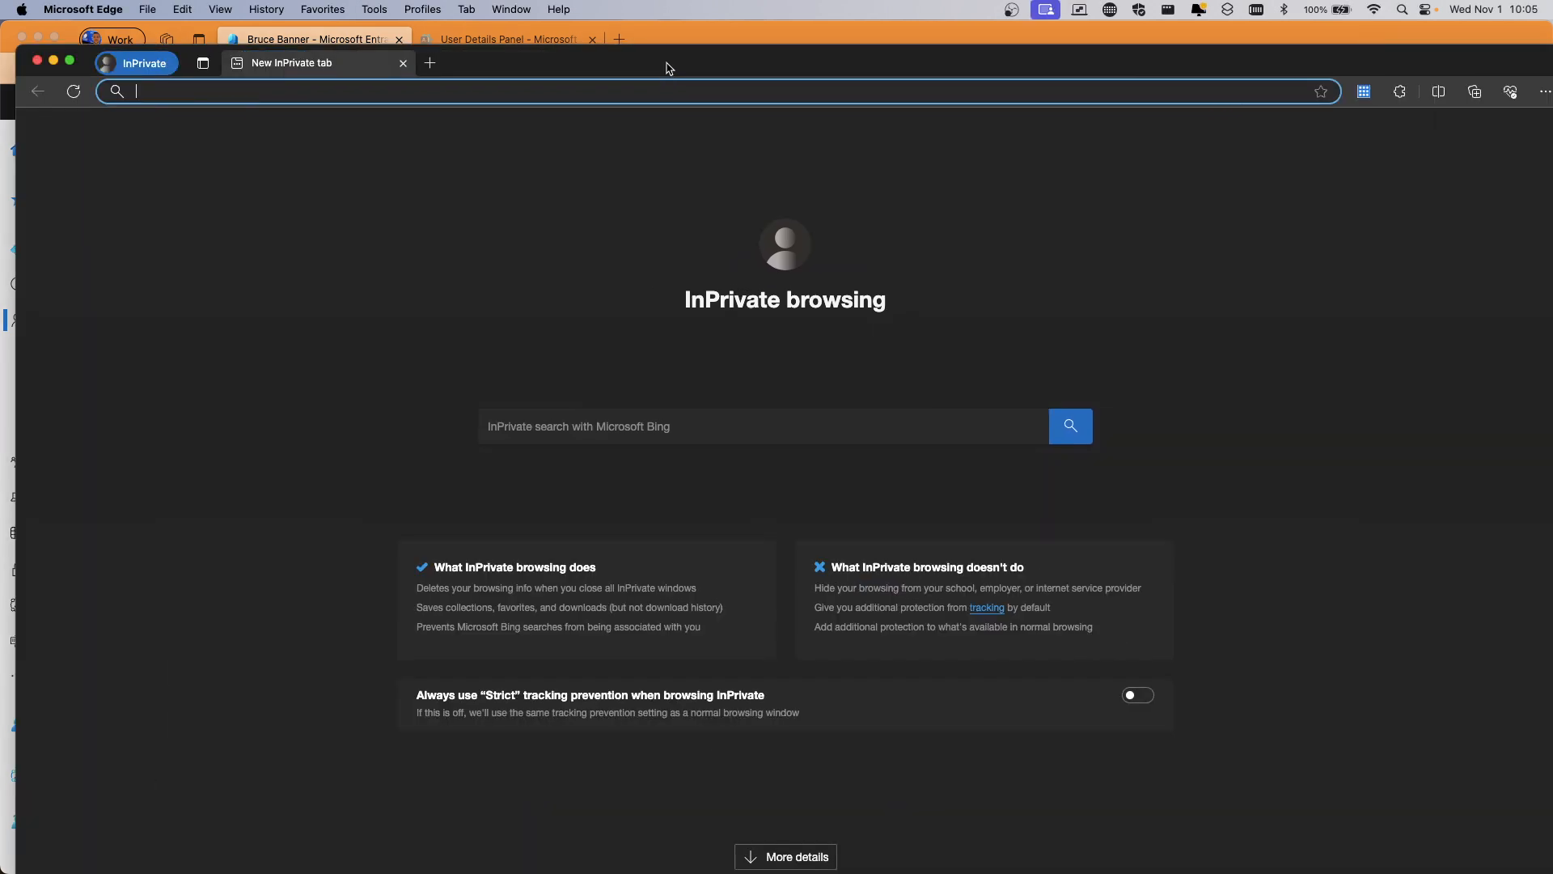
{"action": "type", "text": "office."}
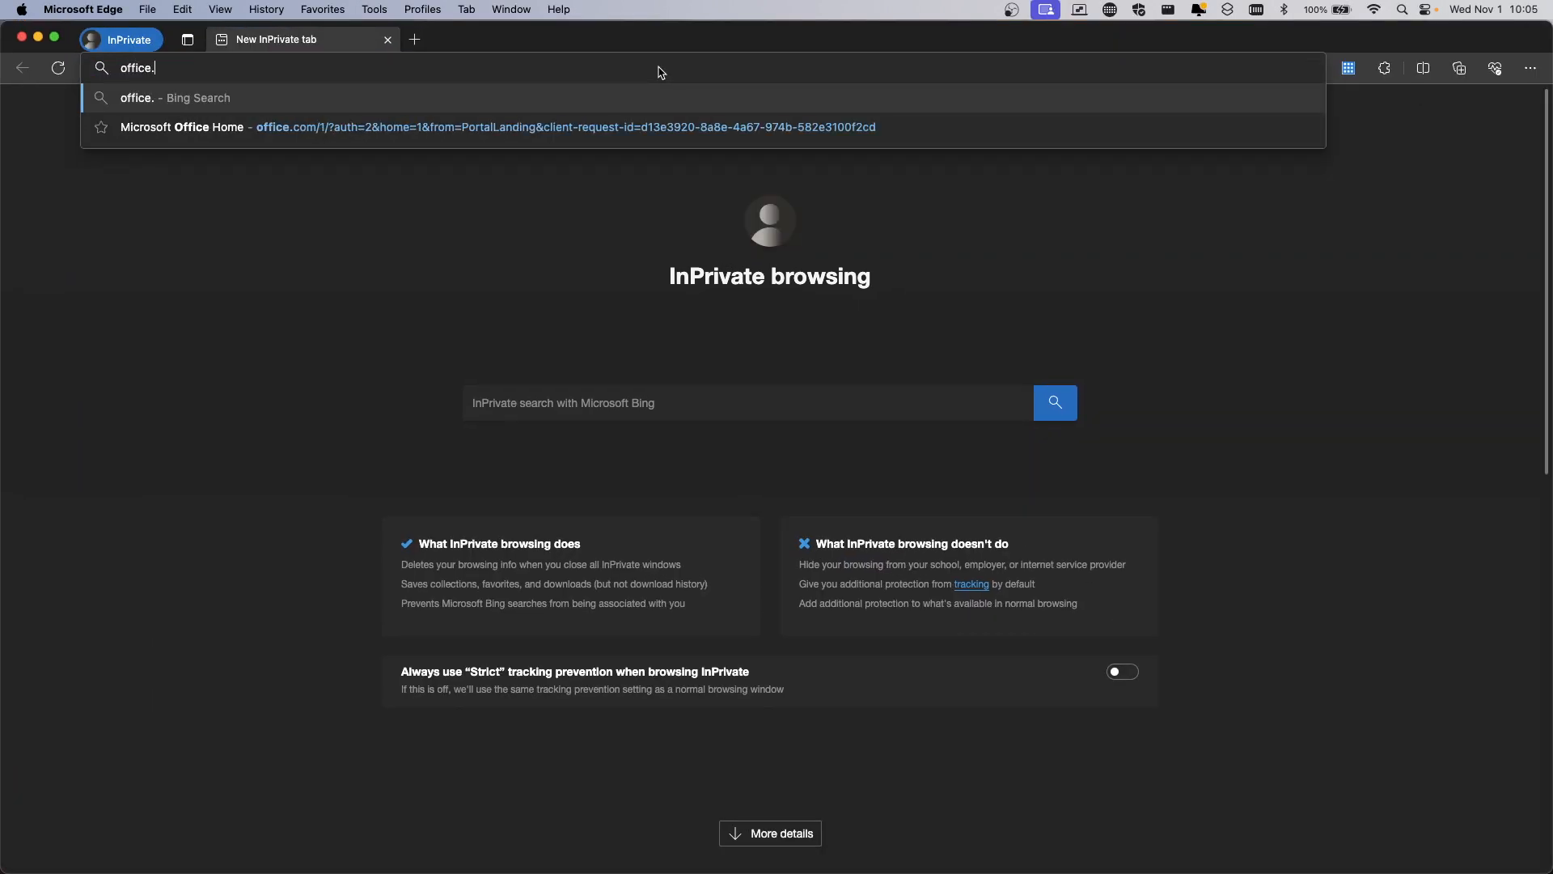
{"action": "key", "text": "Return"}
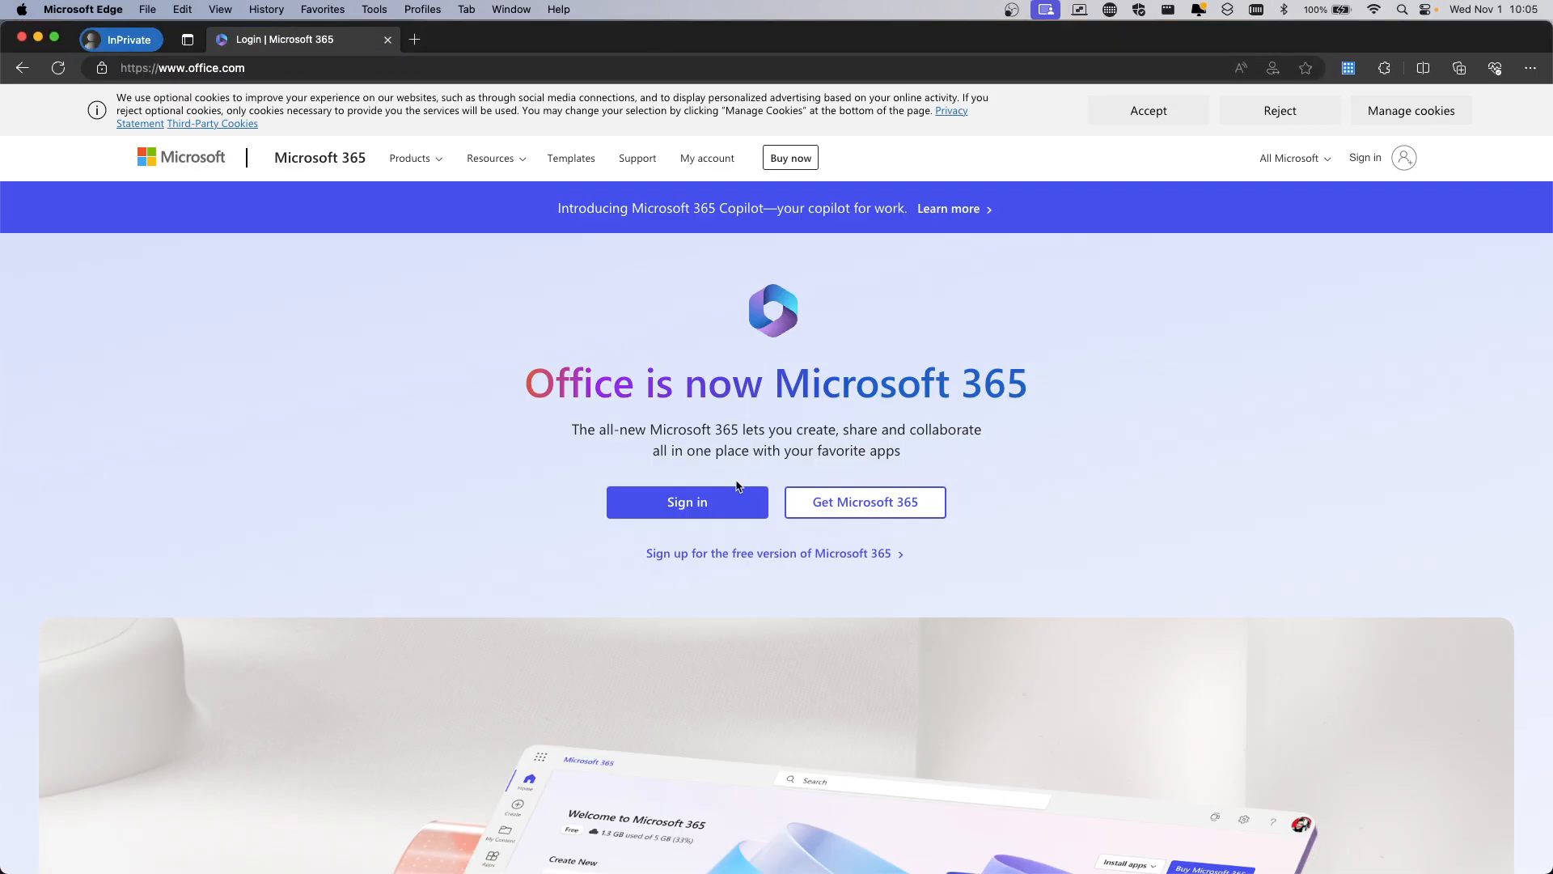
{"action": "left_click", "coordinate": [705, 512]}
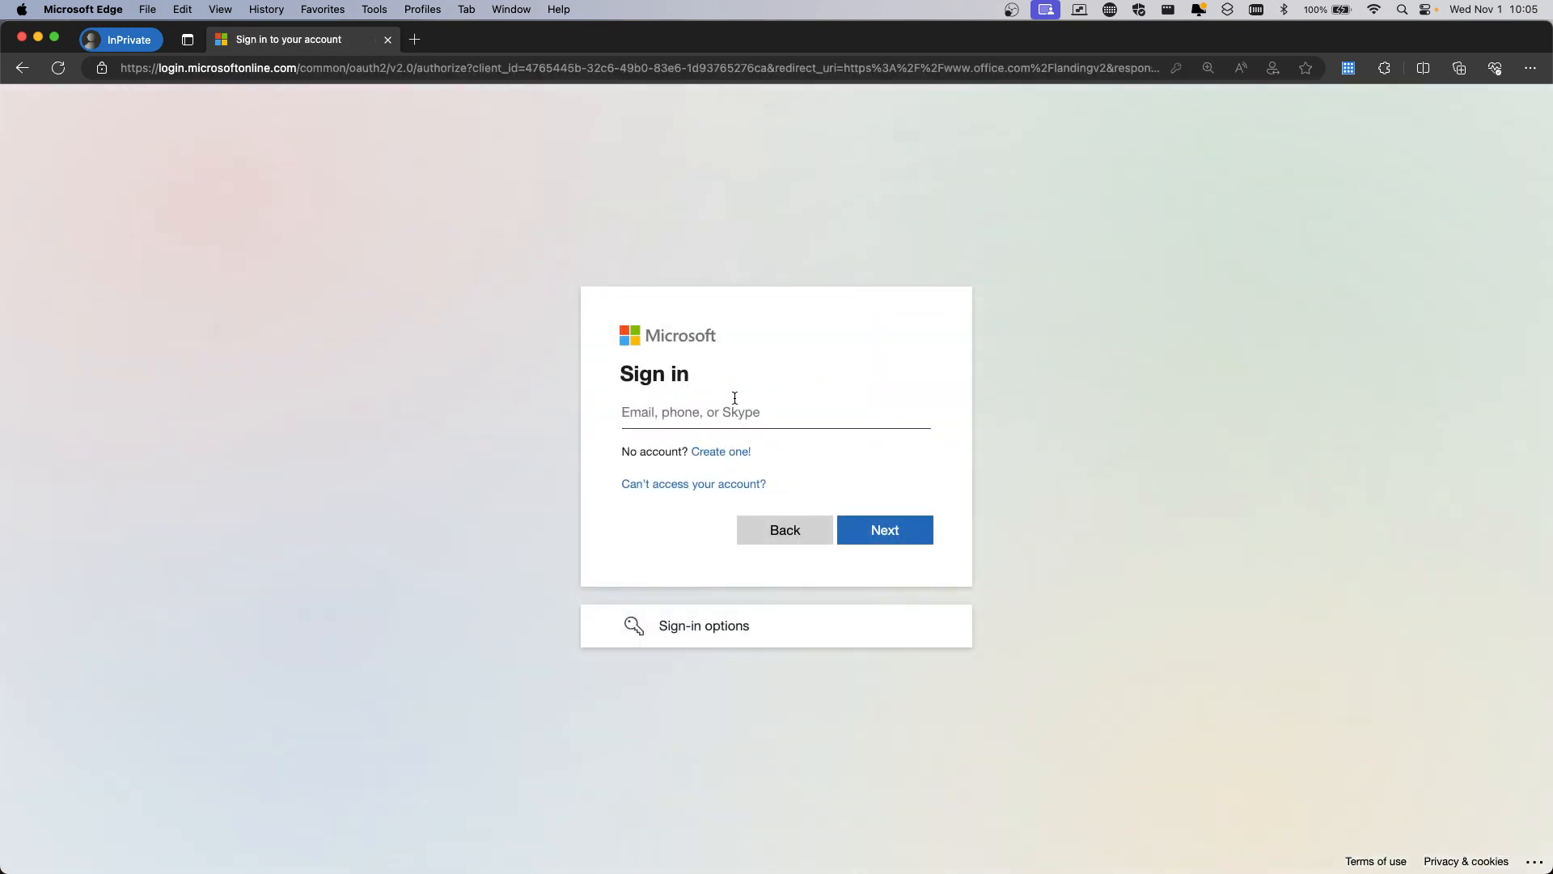
{"action": "key", "text": "Return"}
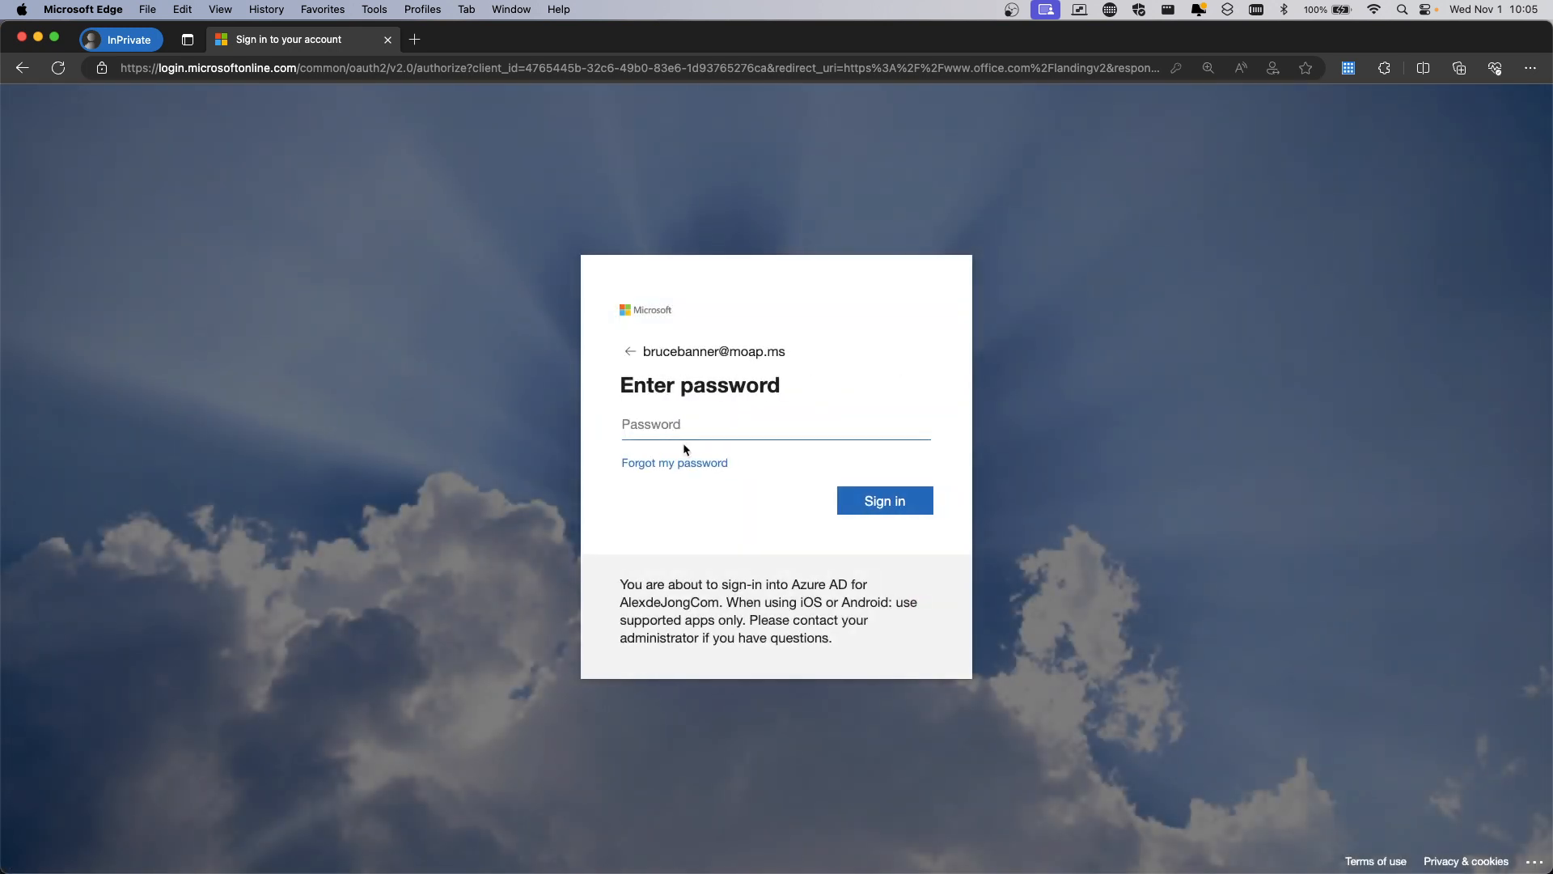
Sign in with the temporary password and certificate, view the error 530031 details, and return to the admin center
{"action": "left_click", "coordinate": [682, 424]}
{"action": "key", "text": "super+v"}
{"action": "left_click", "coordinate": [884, 508]}
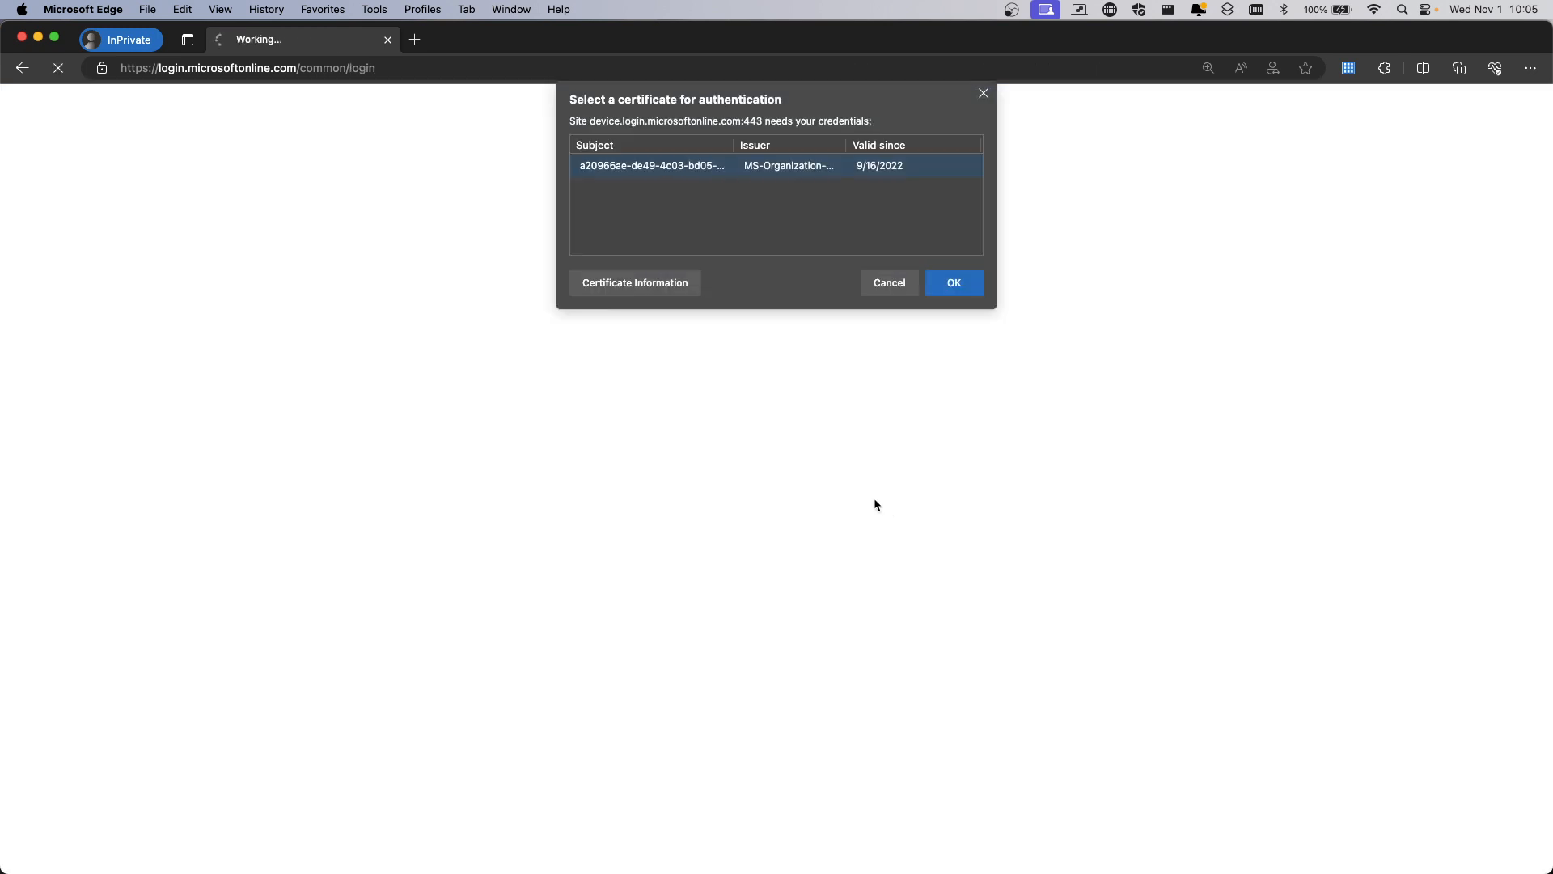
{"action": "left_click", "coordinate": [943, 293]}
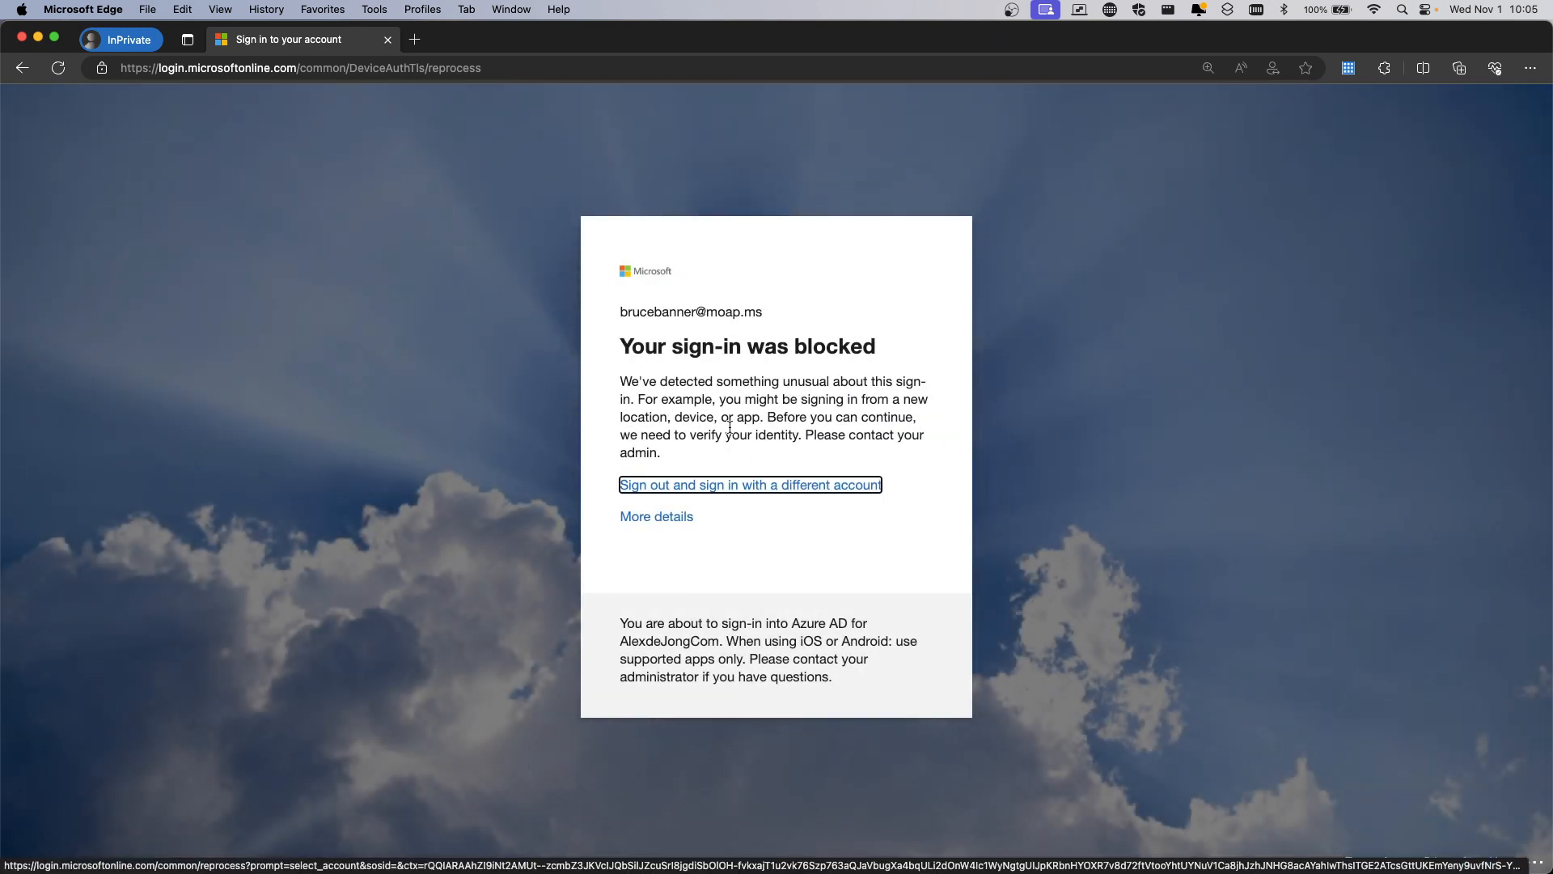
{"action": "left_click", "coordinate": [666, 509]}
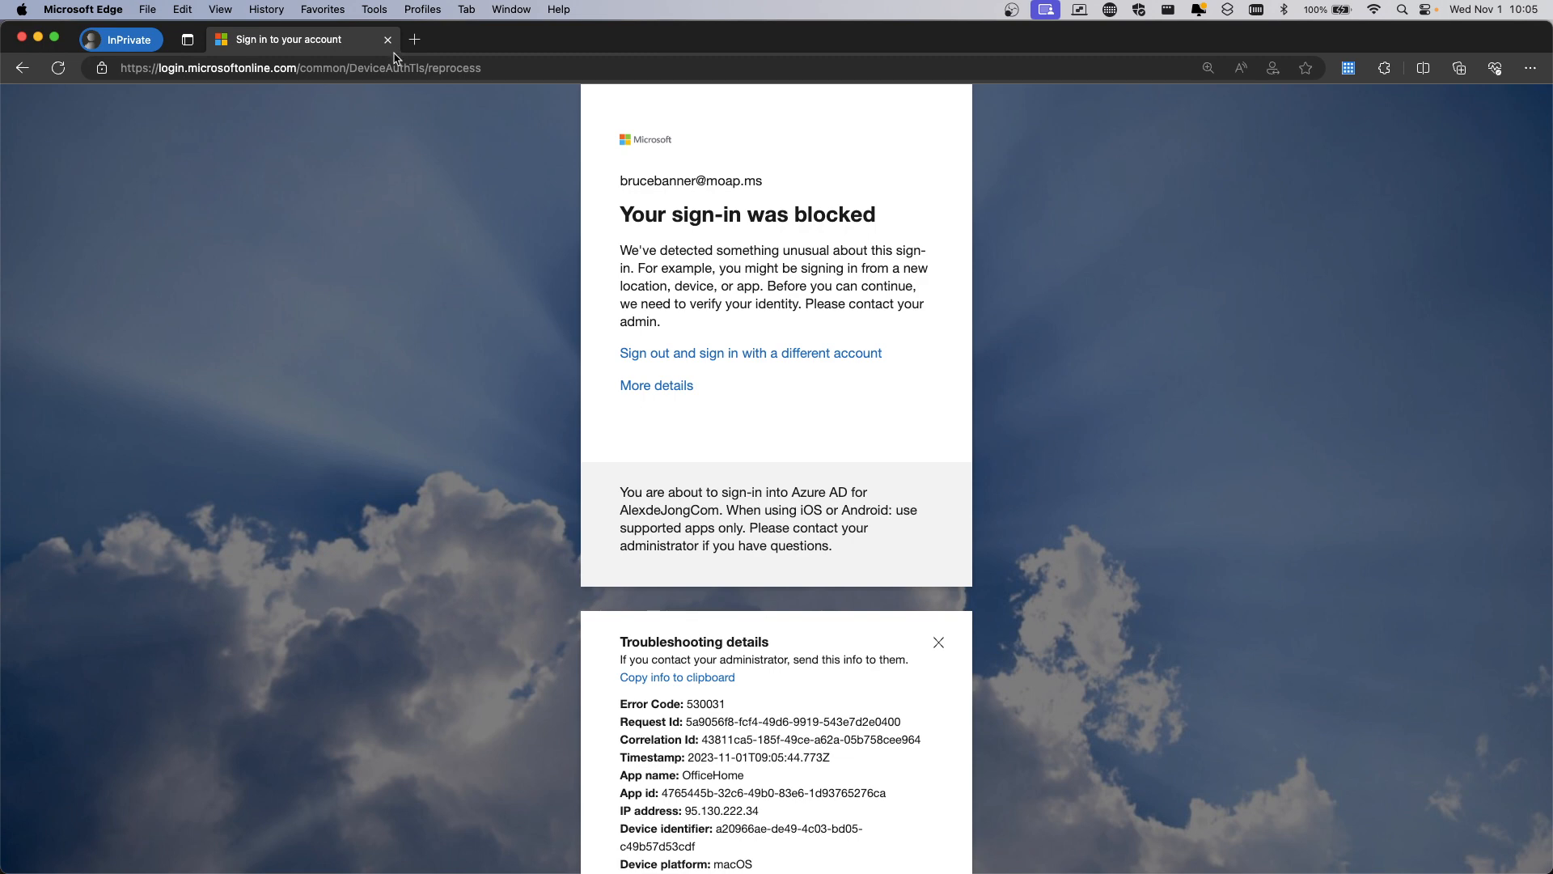
{"action": "key", "text": "ctrl+Up"}
{"action": "left_click", "coordinate": [338, 241]}
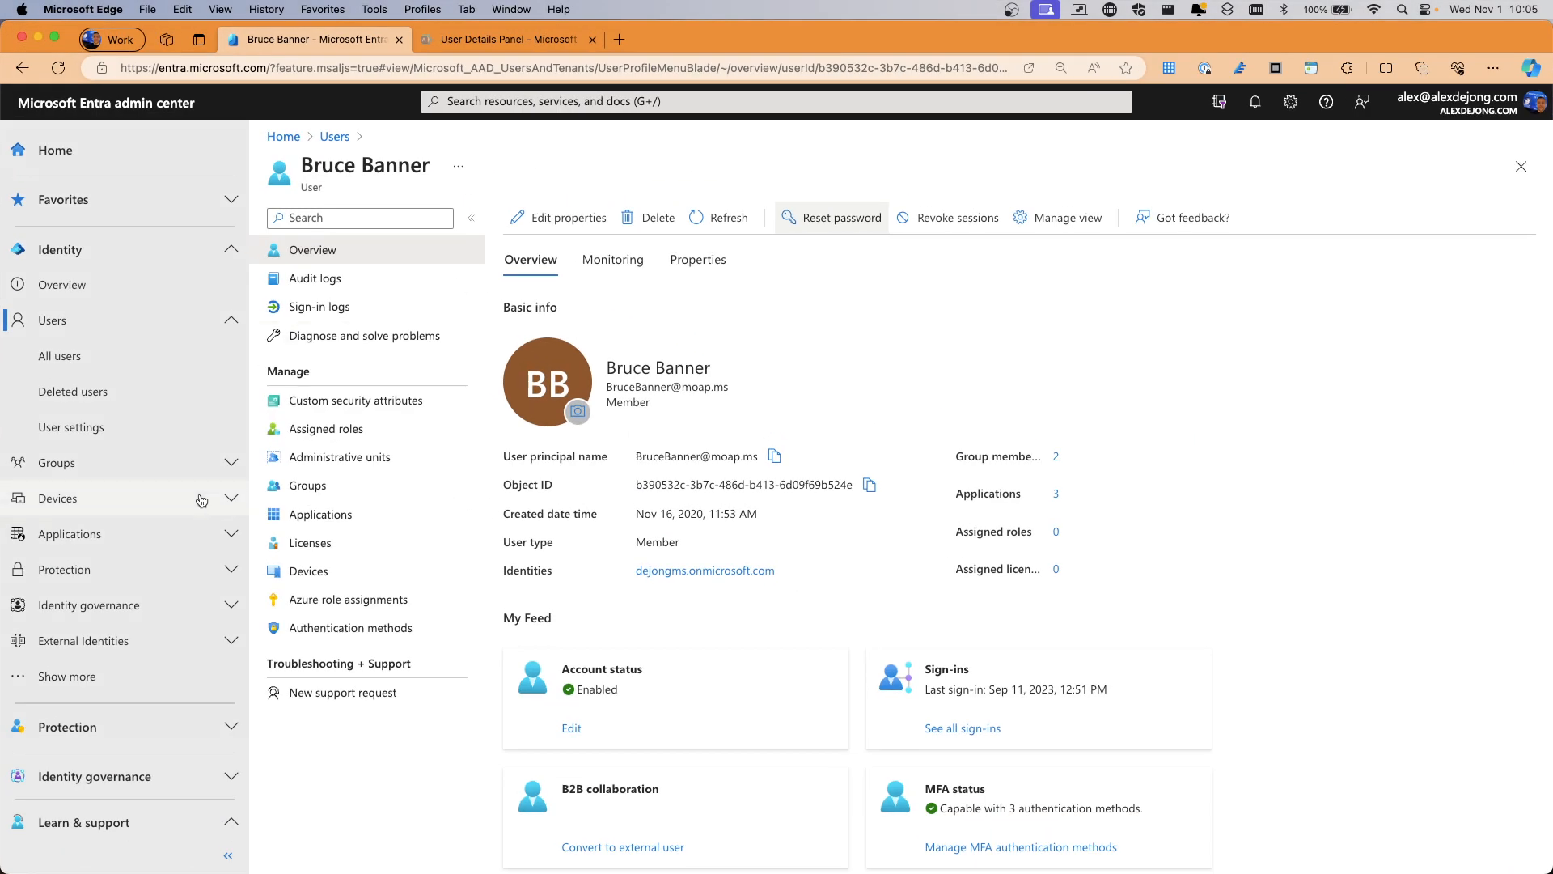
Open Identity Protection's risky users list and view the flagged user's details
{"action": "scroll", "coordinate": [106, 634], "scroll_direction": "down", "scroll_amount": 3}
{"action": "left_click", "coordinate": [122, 565]}
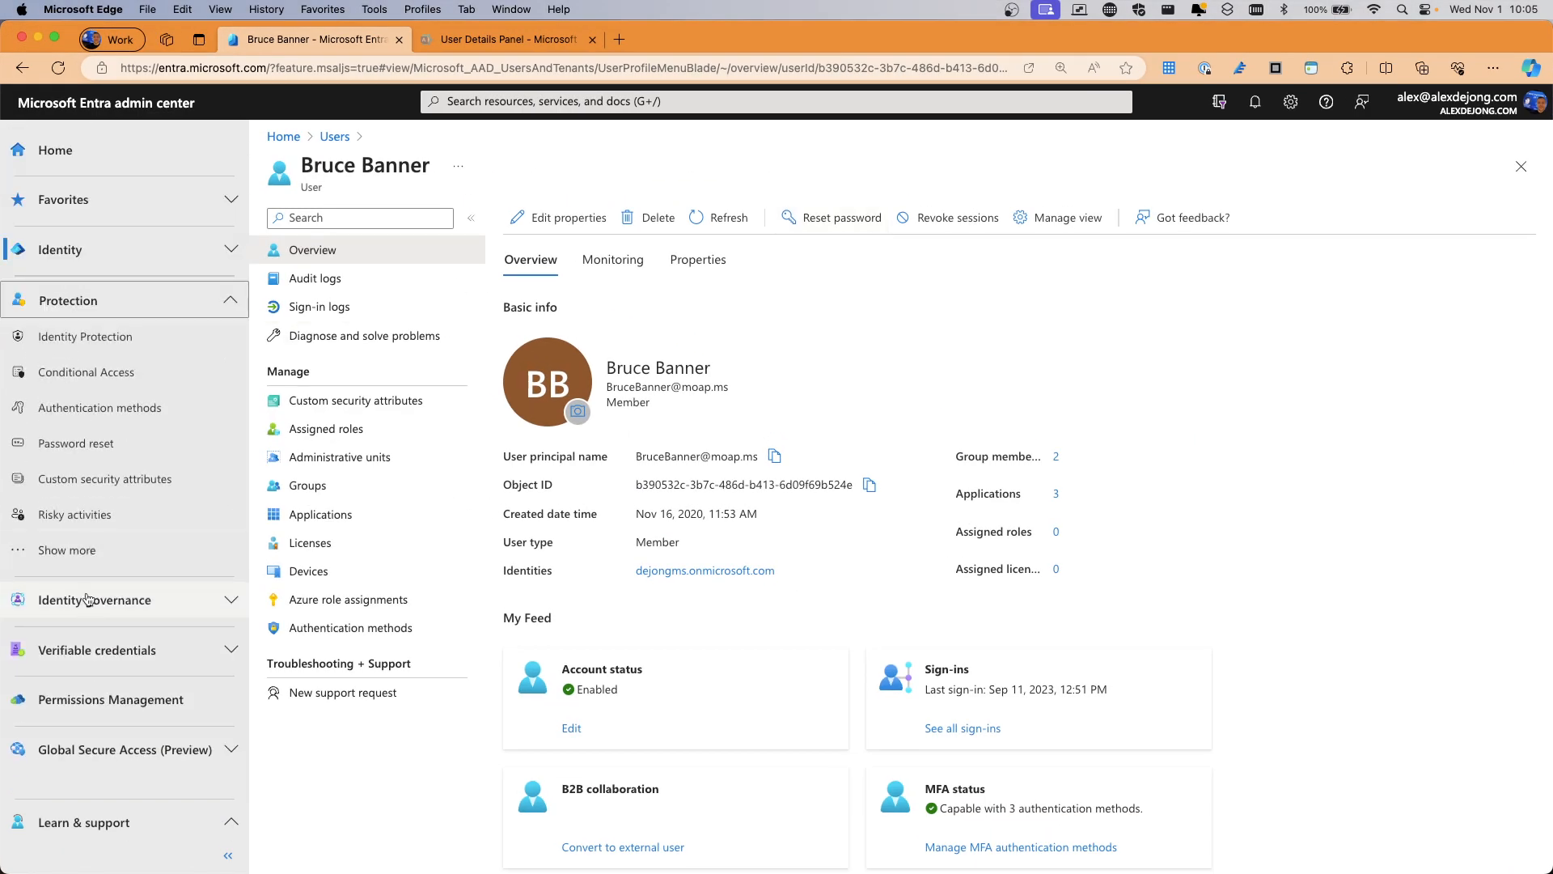
{"action": "left_click", "coordinate": [85, 335]}
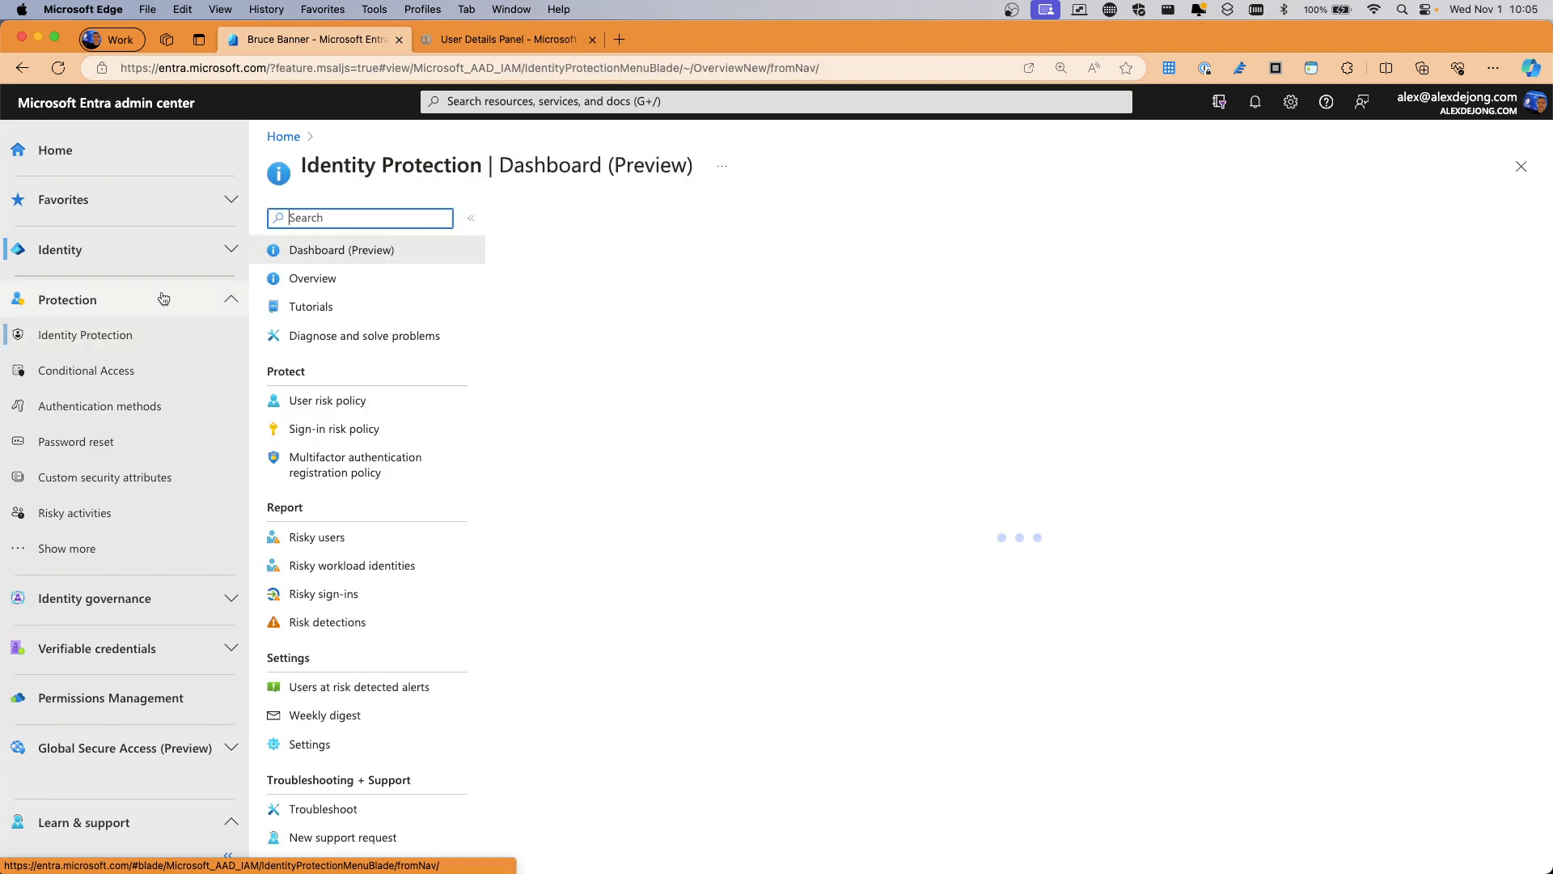
{"action": "left_click", "coordinate": [321, 402]}
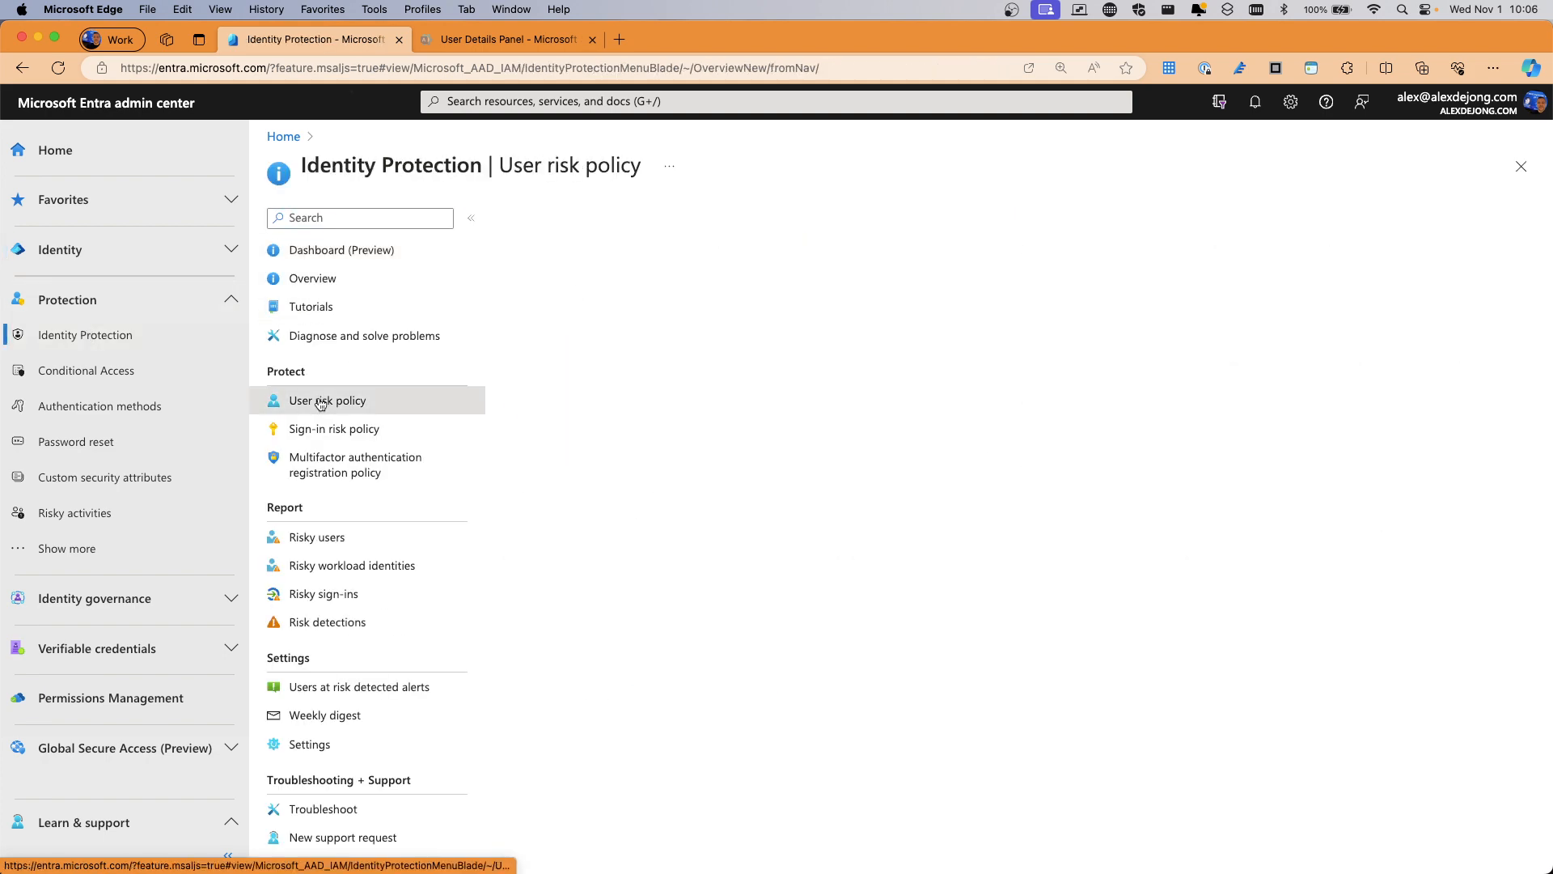
{"action": "left_click", "coordinate": [319, 539]}
{"action": "left_click", "coordinate": [695, 364]}
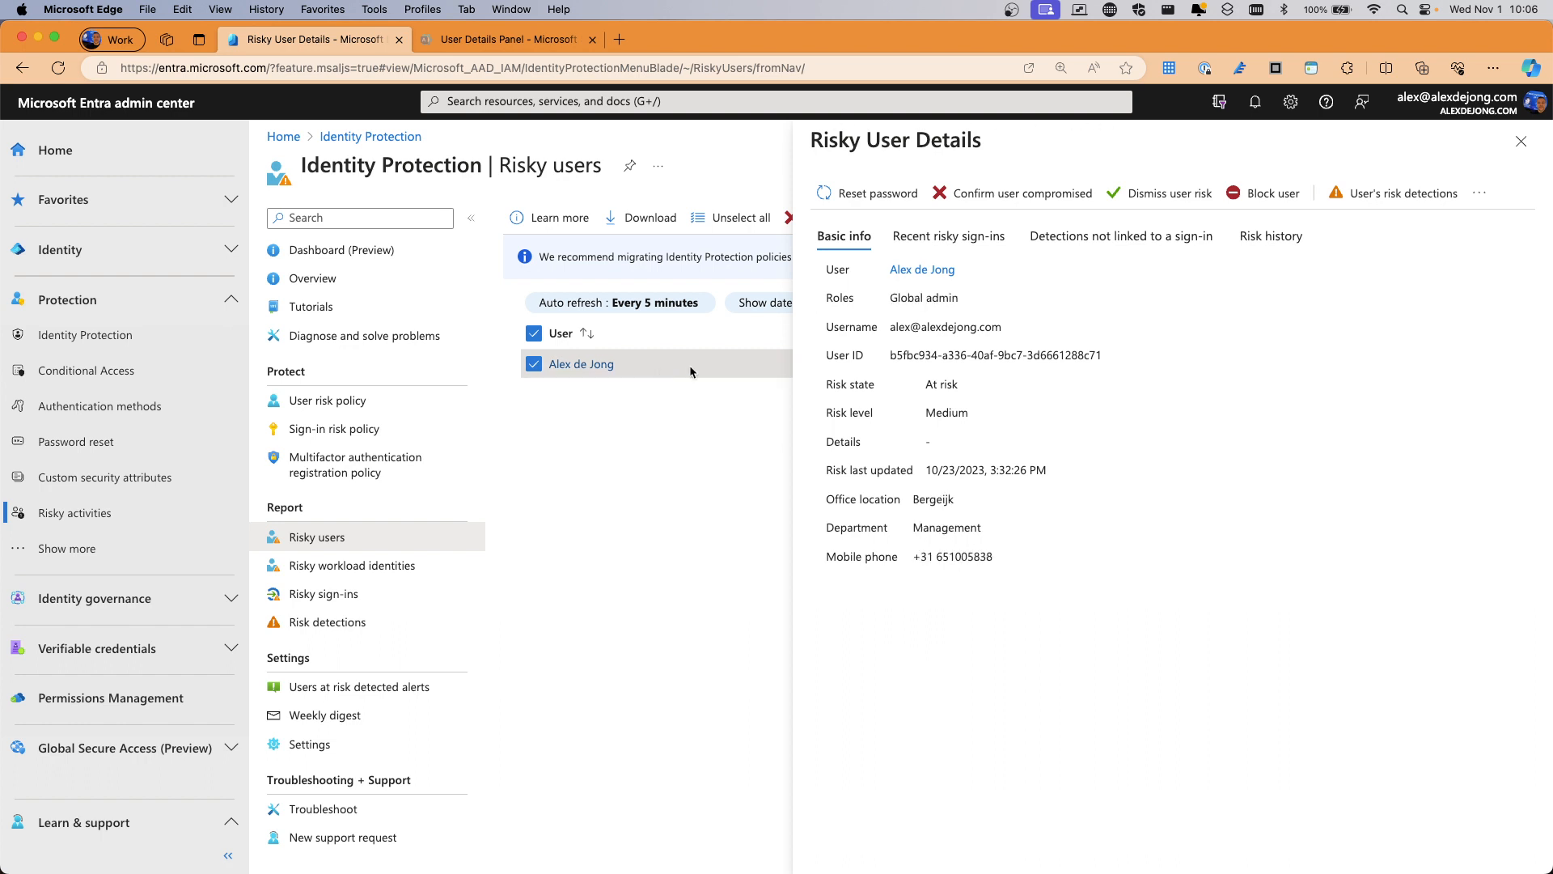
{"action": "left_click", "coordinate": [1520, 143]}
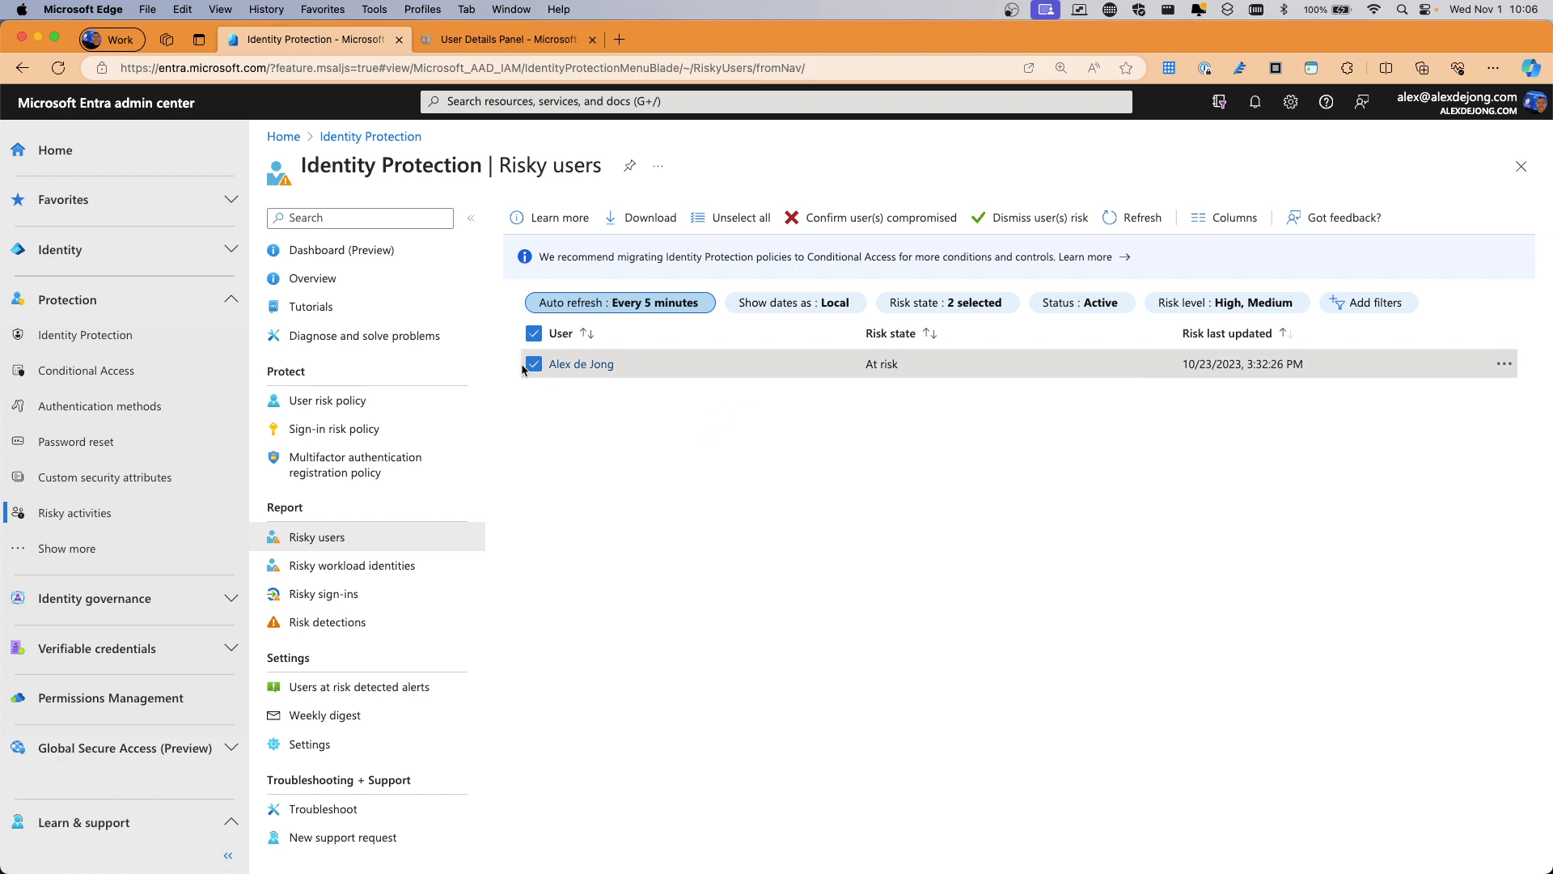
Dismiss the user's risk, check the risky sign-ins list, and bring back the blocked sign-in window
{"action": "left_click", "coordinate": [1014, 224]}
{"action": "left_click", "coordinate": [534, 381]}
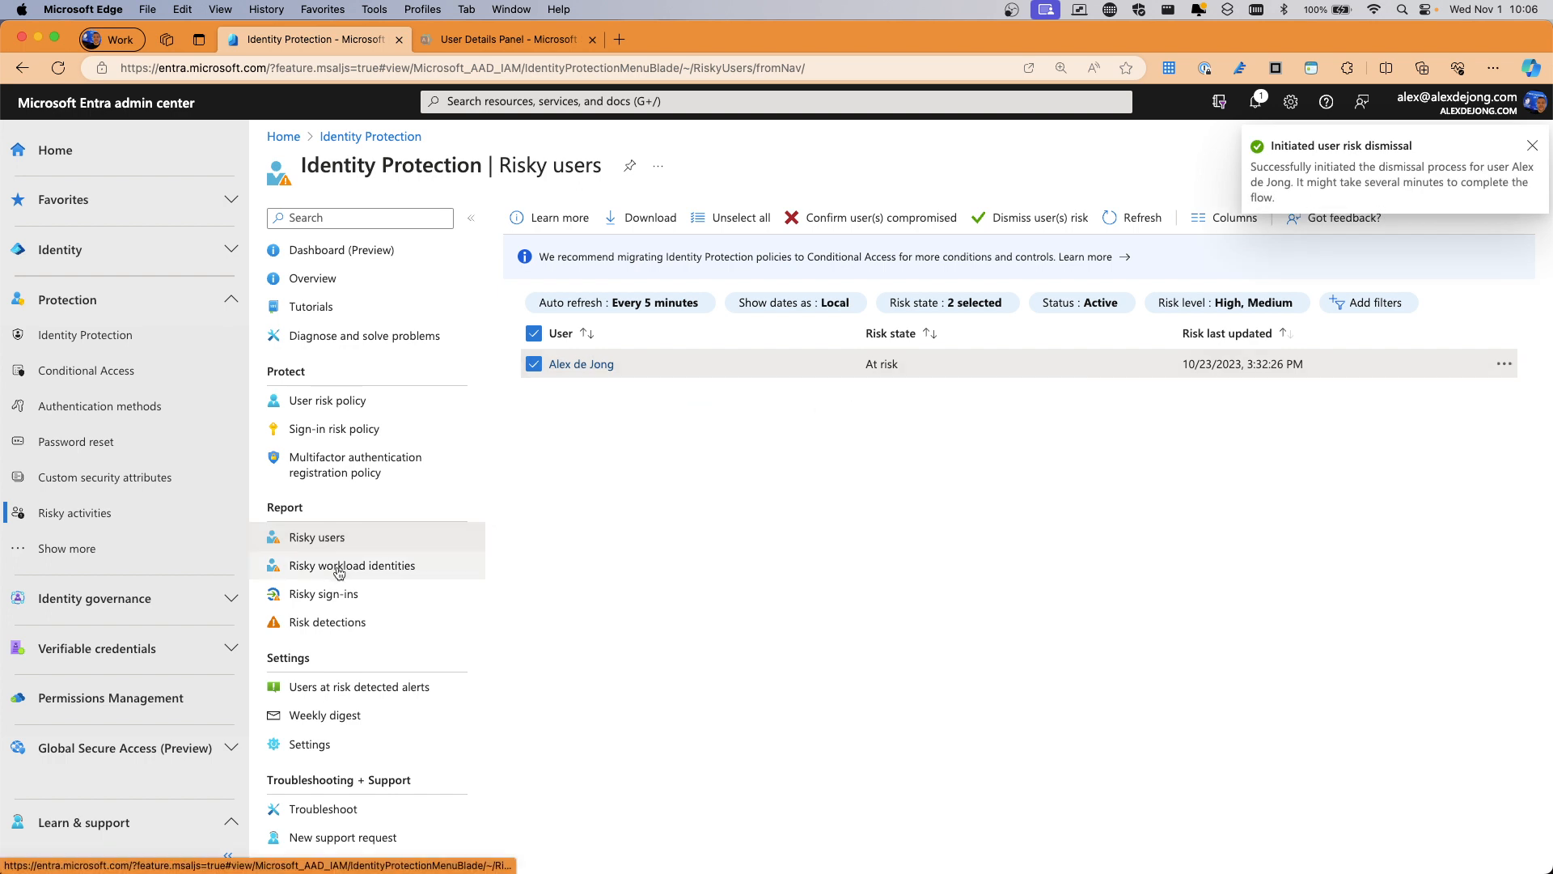
{"action": "left_click", "coordinate": [319, 597]}
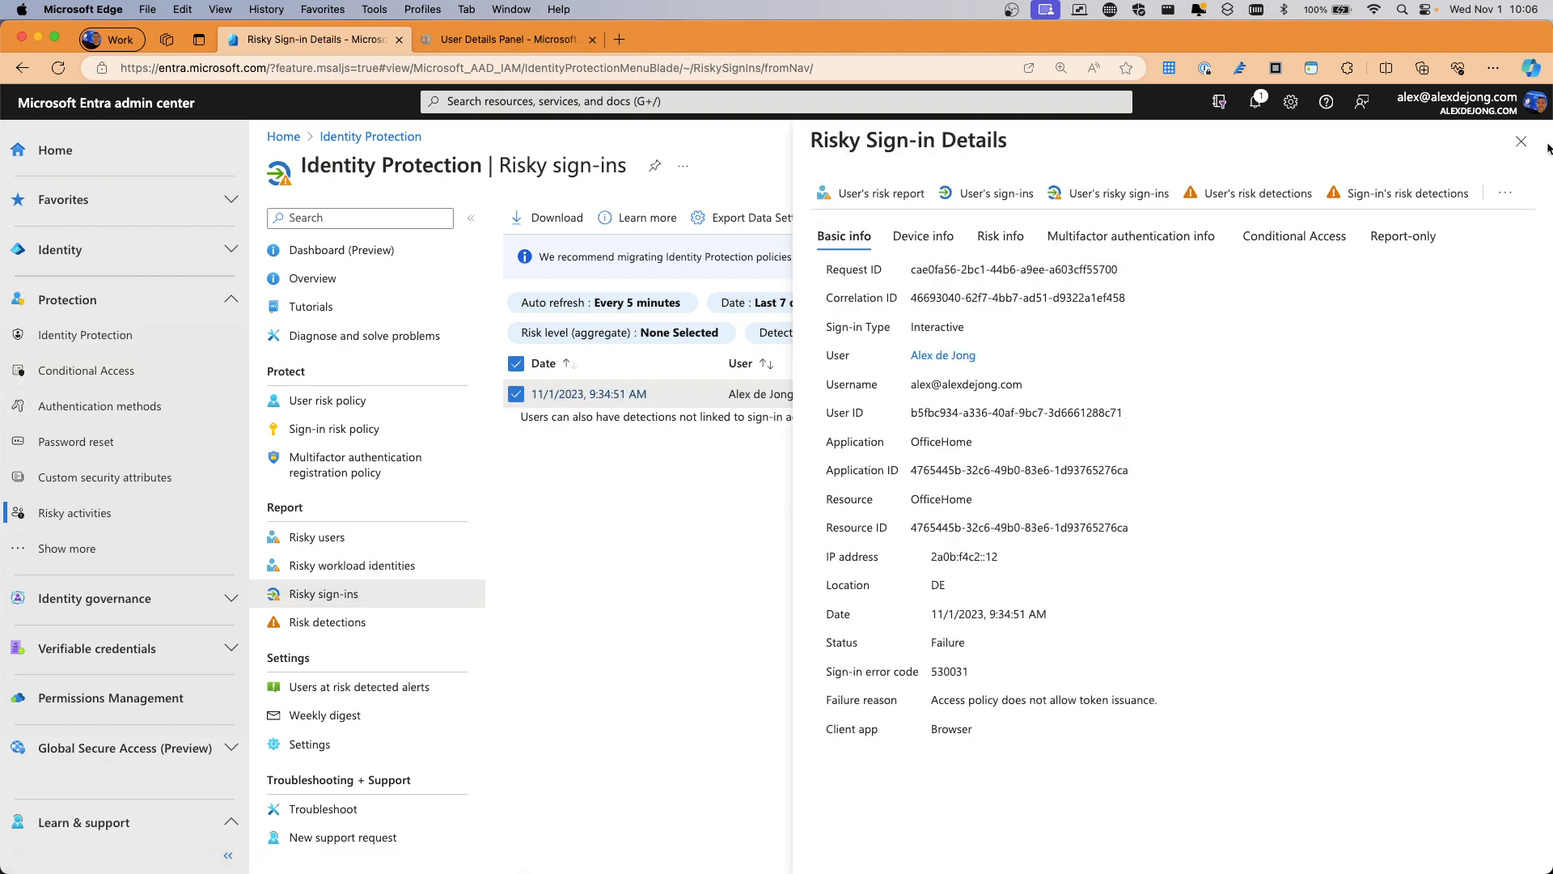
{"action": "left_click", "coordinate": [1521, 142]}
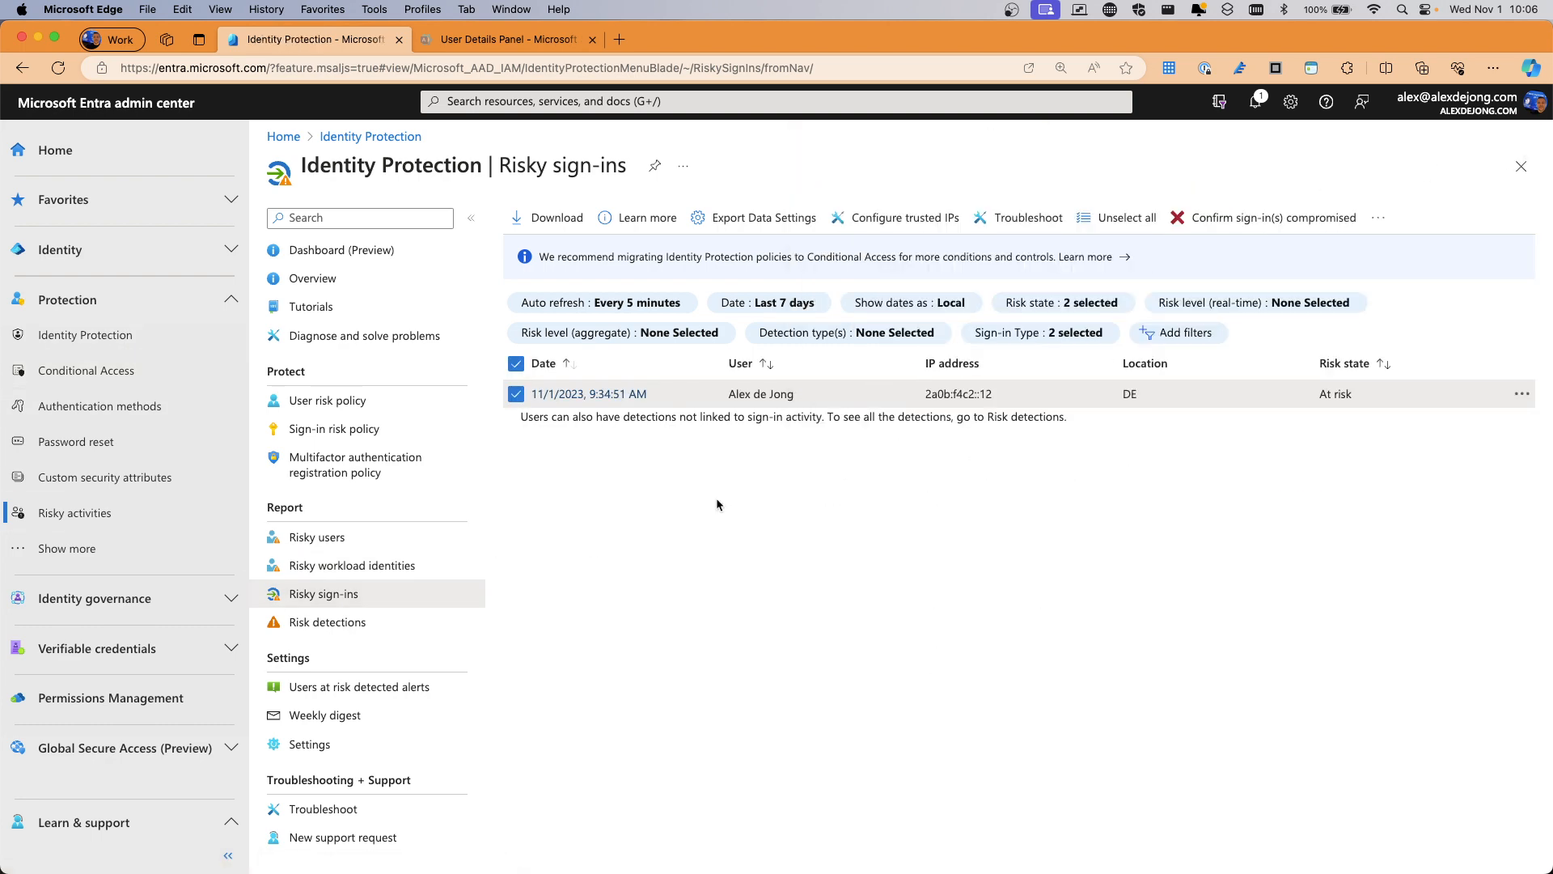
{"action": "key", "text": "ctrl+Up"}
{"action": "left_click", "coordinate": [480, 376]}
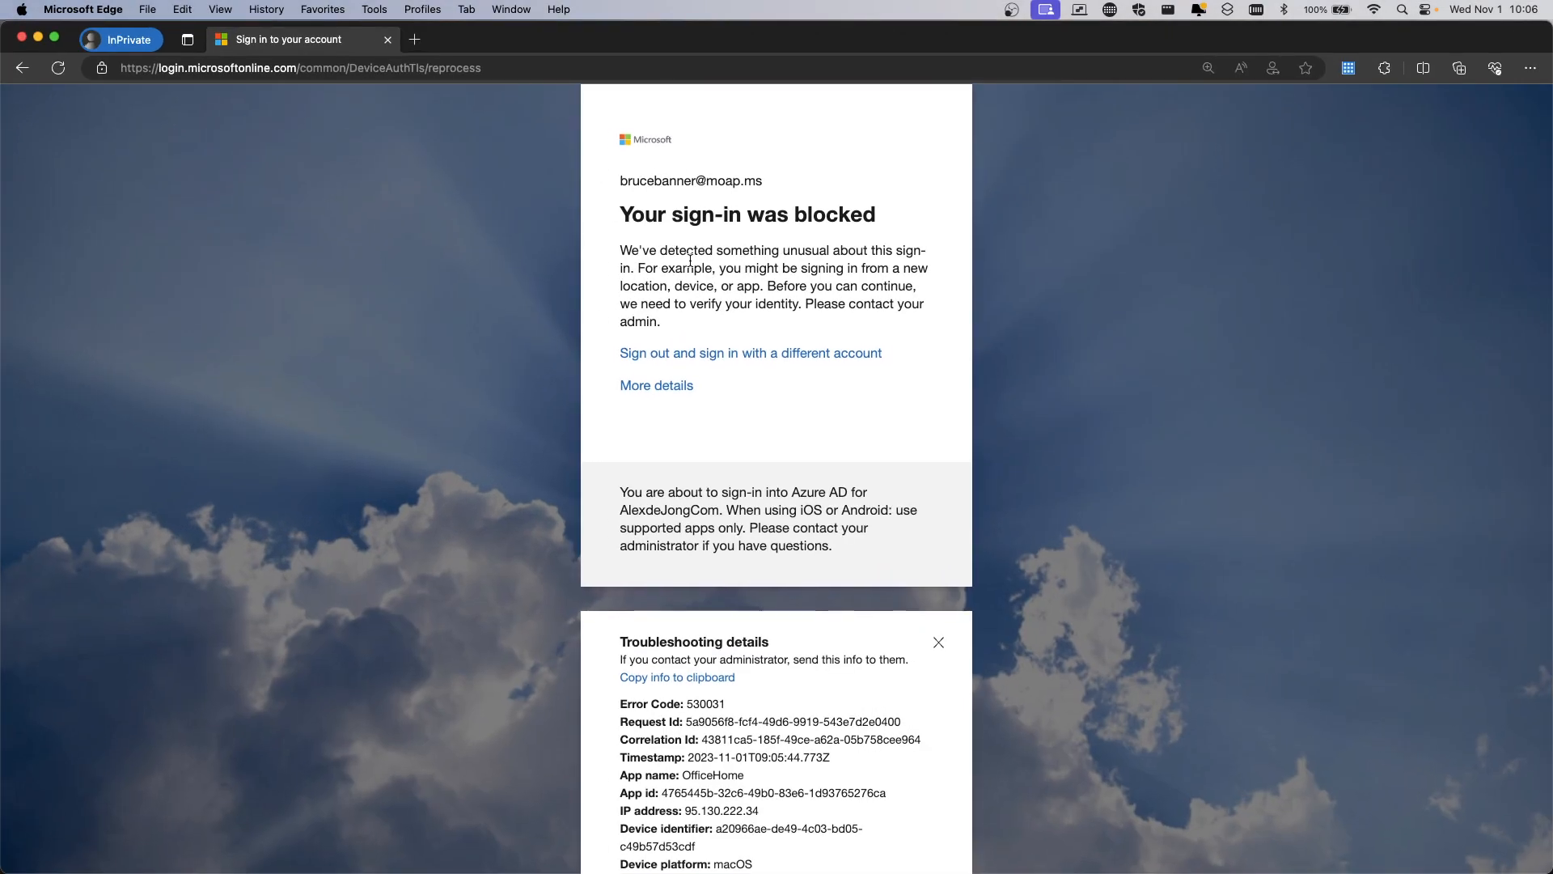
Scroll through the error 530031 troubleshooting details, then close the private window
{"action": "scroll", "coordinate": [728, 316], "scroll_direction": "down", "scroll_amount": 3}
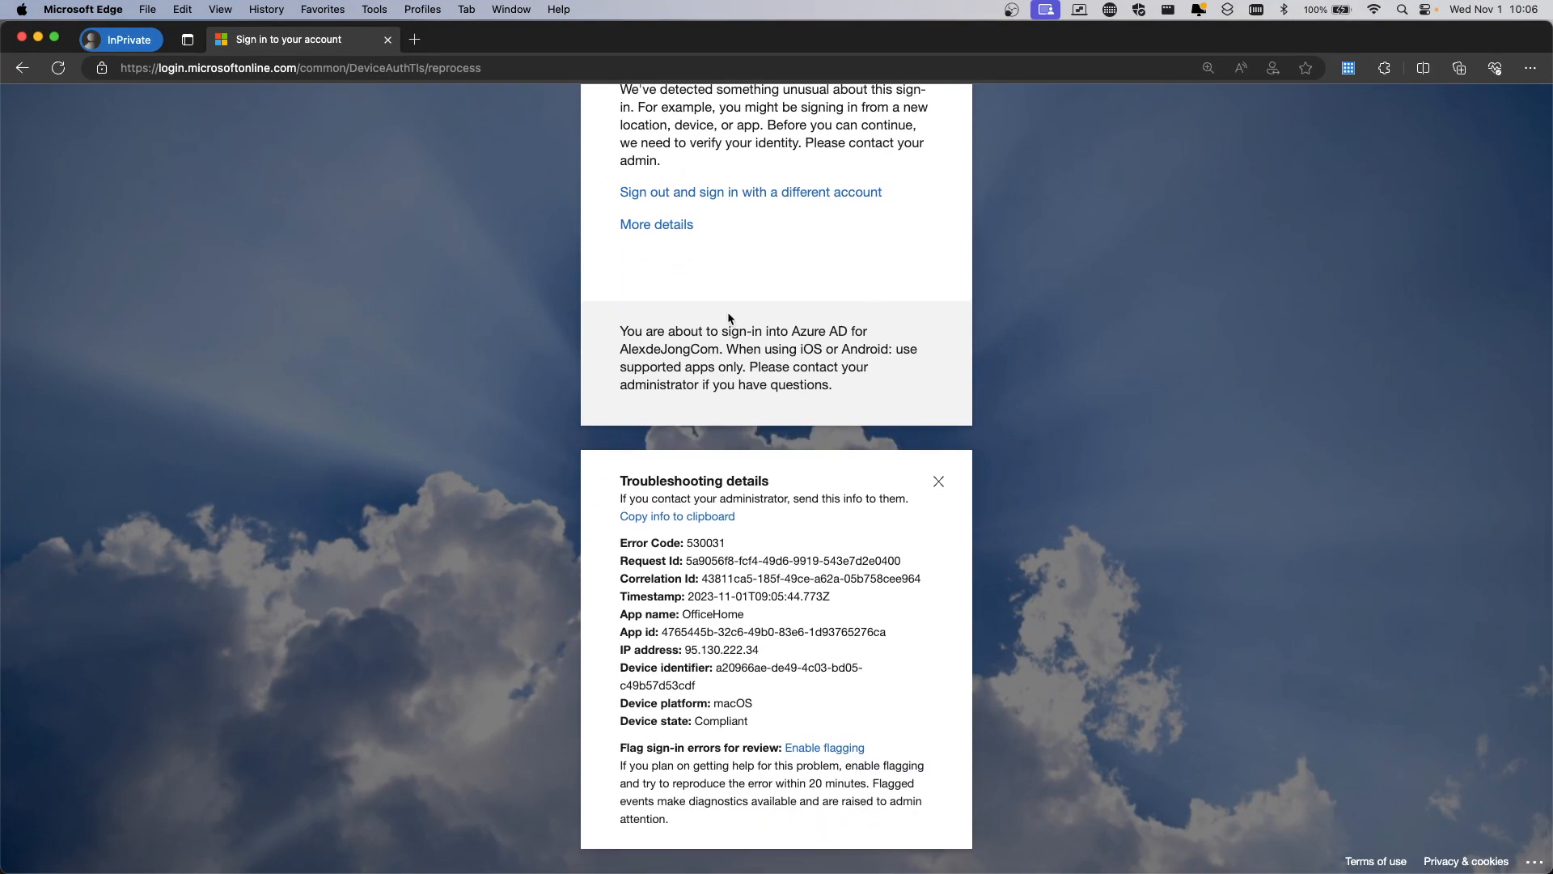
{"action": "scroll", "coordinate": [728, 317], "scroll_direction": "up", "scroll_amount": 3}
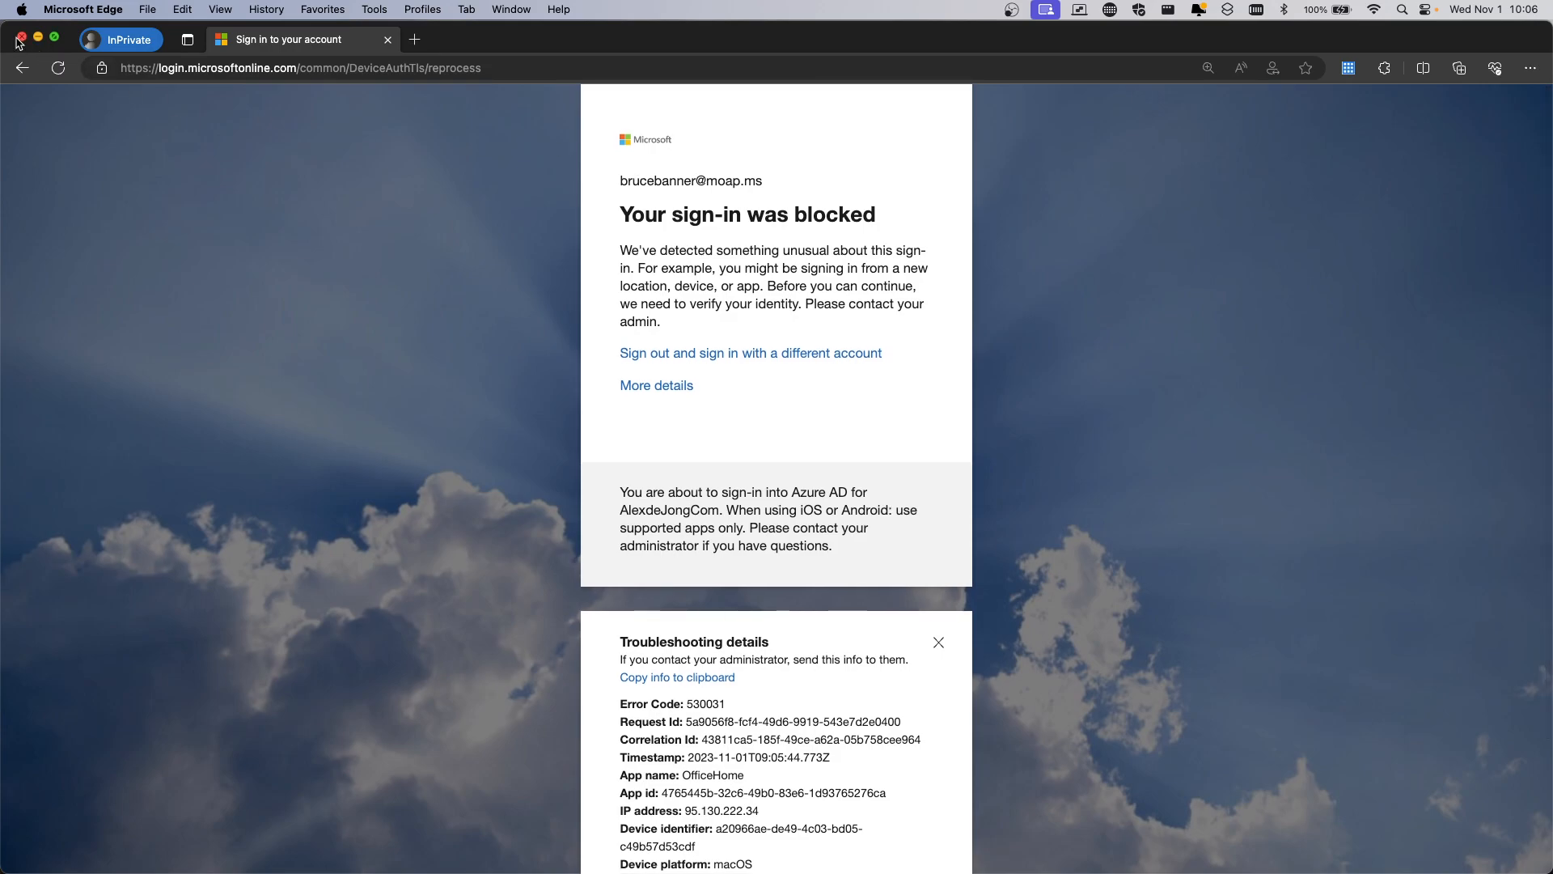
{"action": "left_click", "coordinate": [21, 38]}
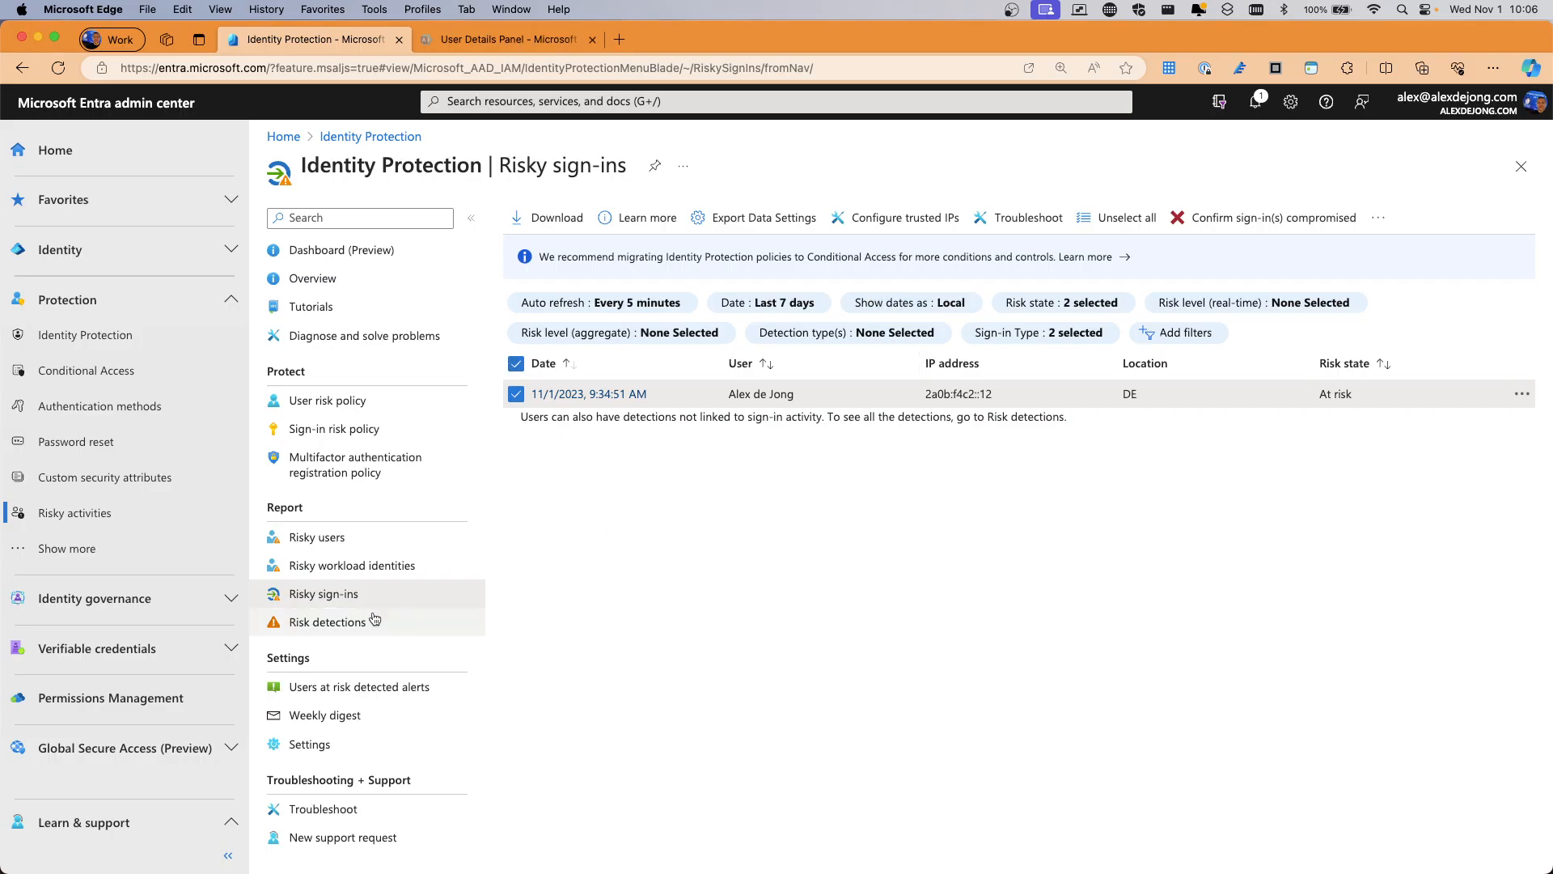
Set the sign-in risk policy's enforcement to Disabled and save it
{"action": "left_click", "coordinate": [328, 401]}
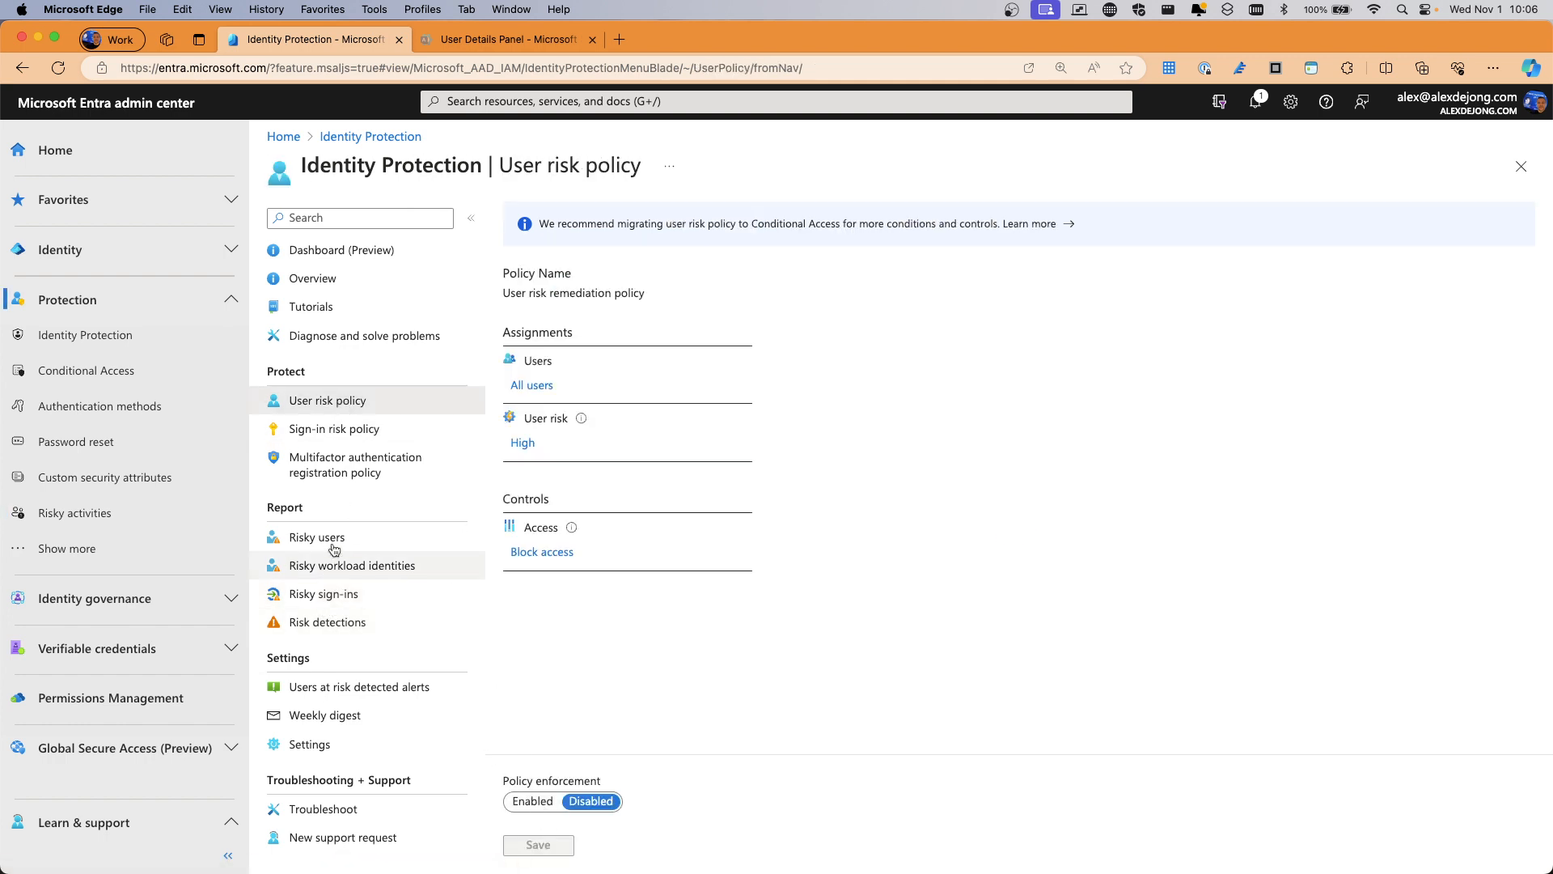
{"action": "left_click", "coordinate": [338, 434]}
{"action": "left_click", "coordinate": [602, 807]}
{"action": "left_click", "coordinate": [537, 843]}
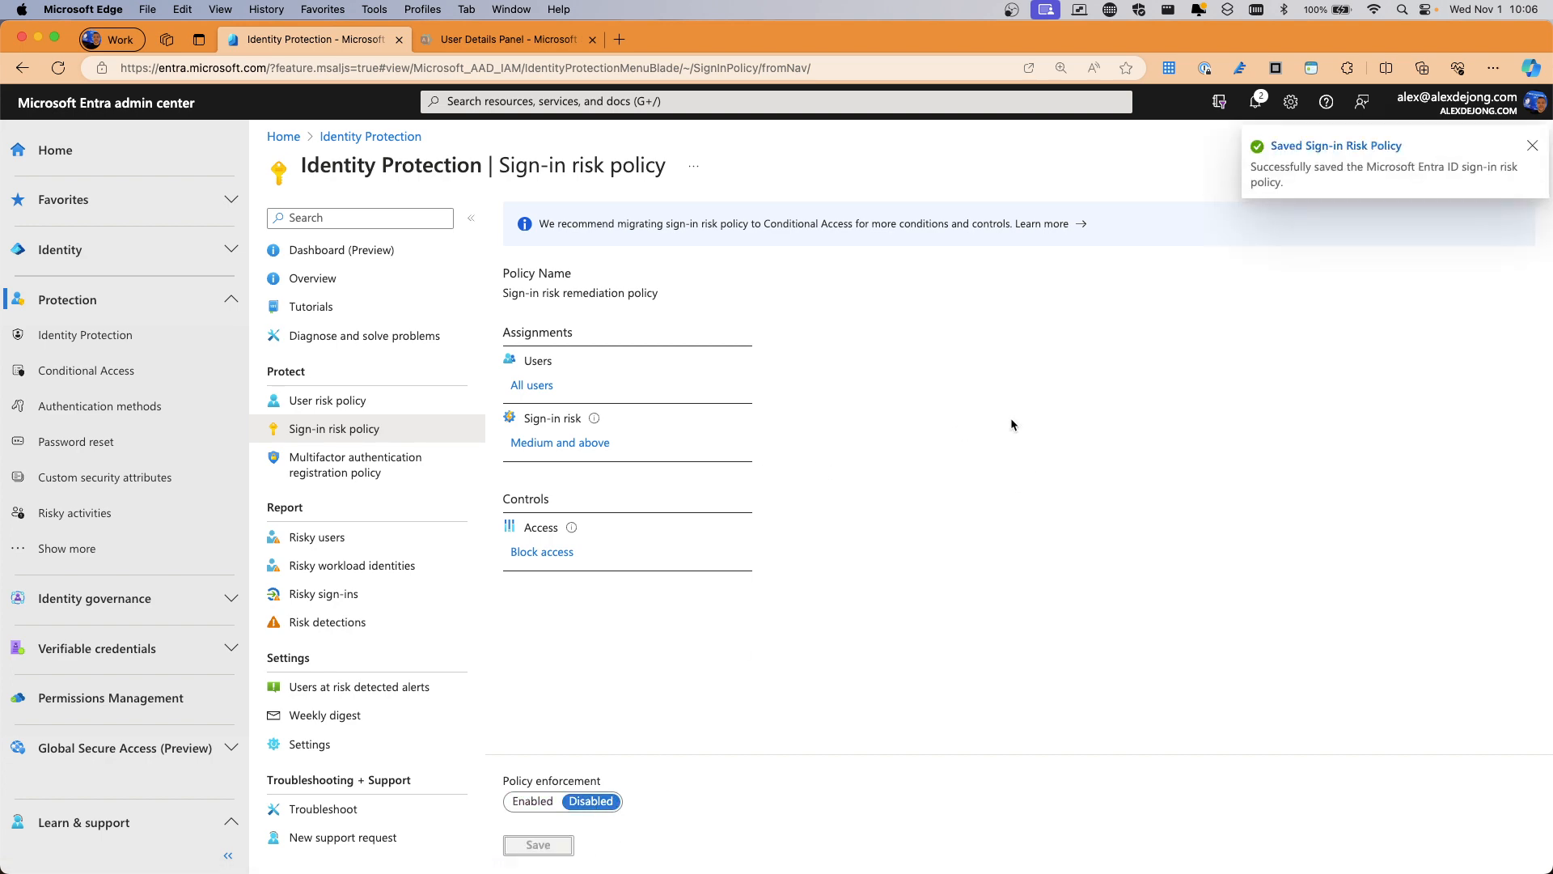
Return to the admin center and open Privileged Identity Management under Identity governance
{"action": "key", "text": "ctrl+Up"}
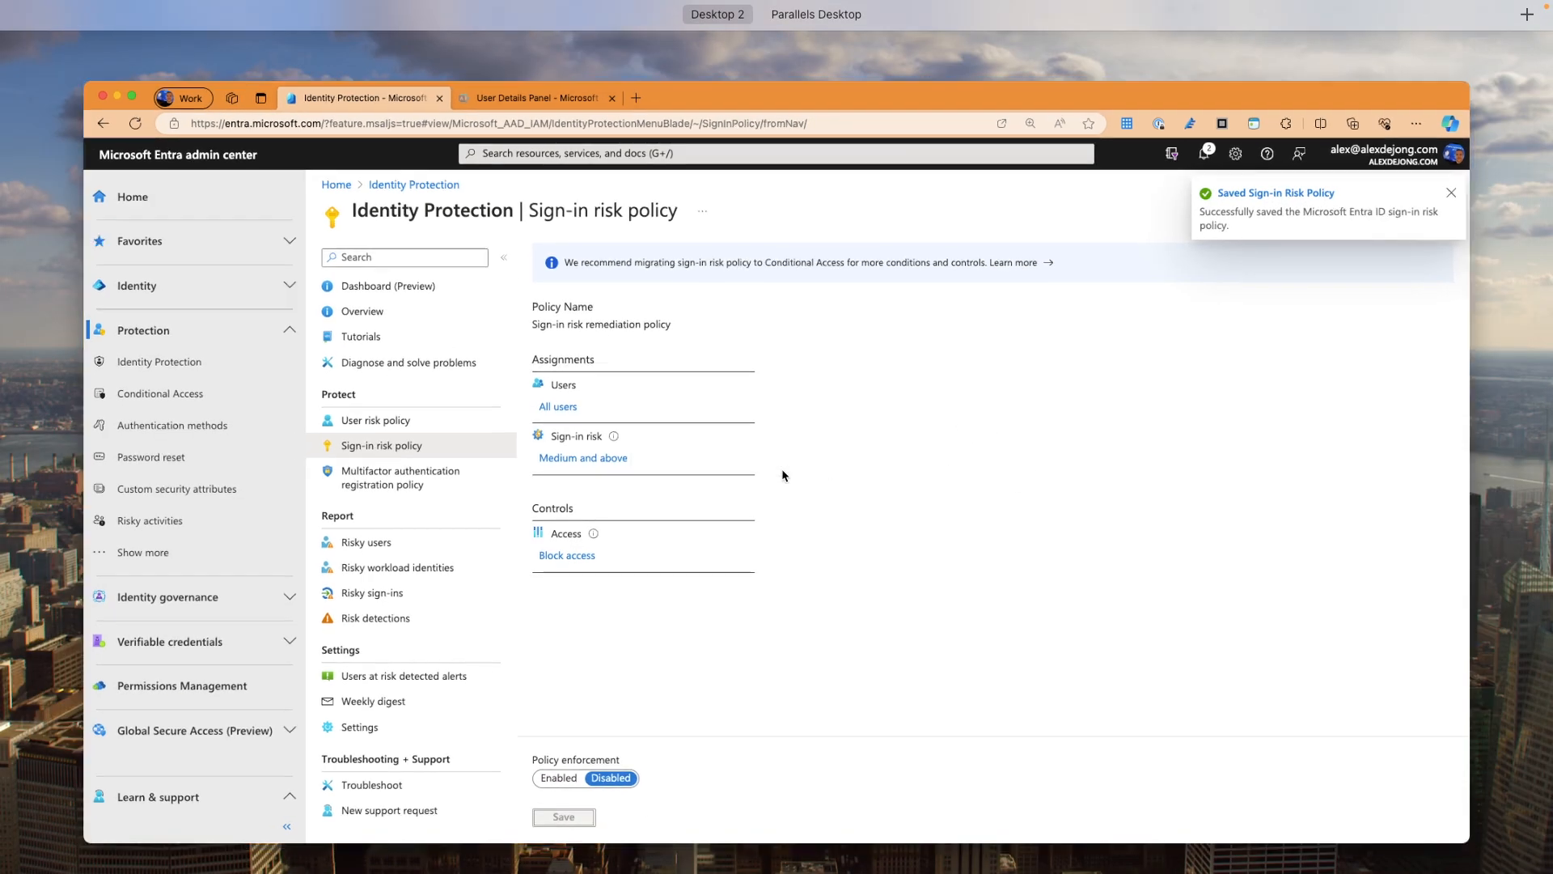
{"action": "left_click", "coordinate": [781, 468]}
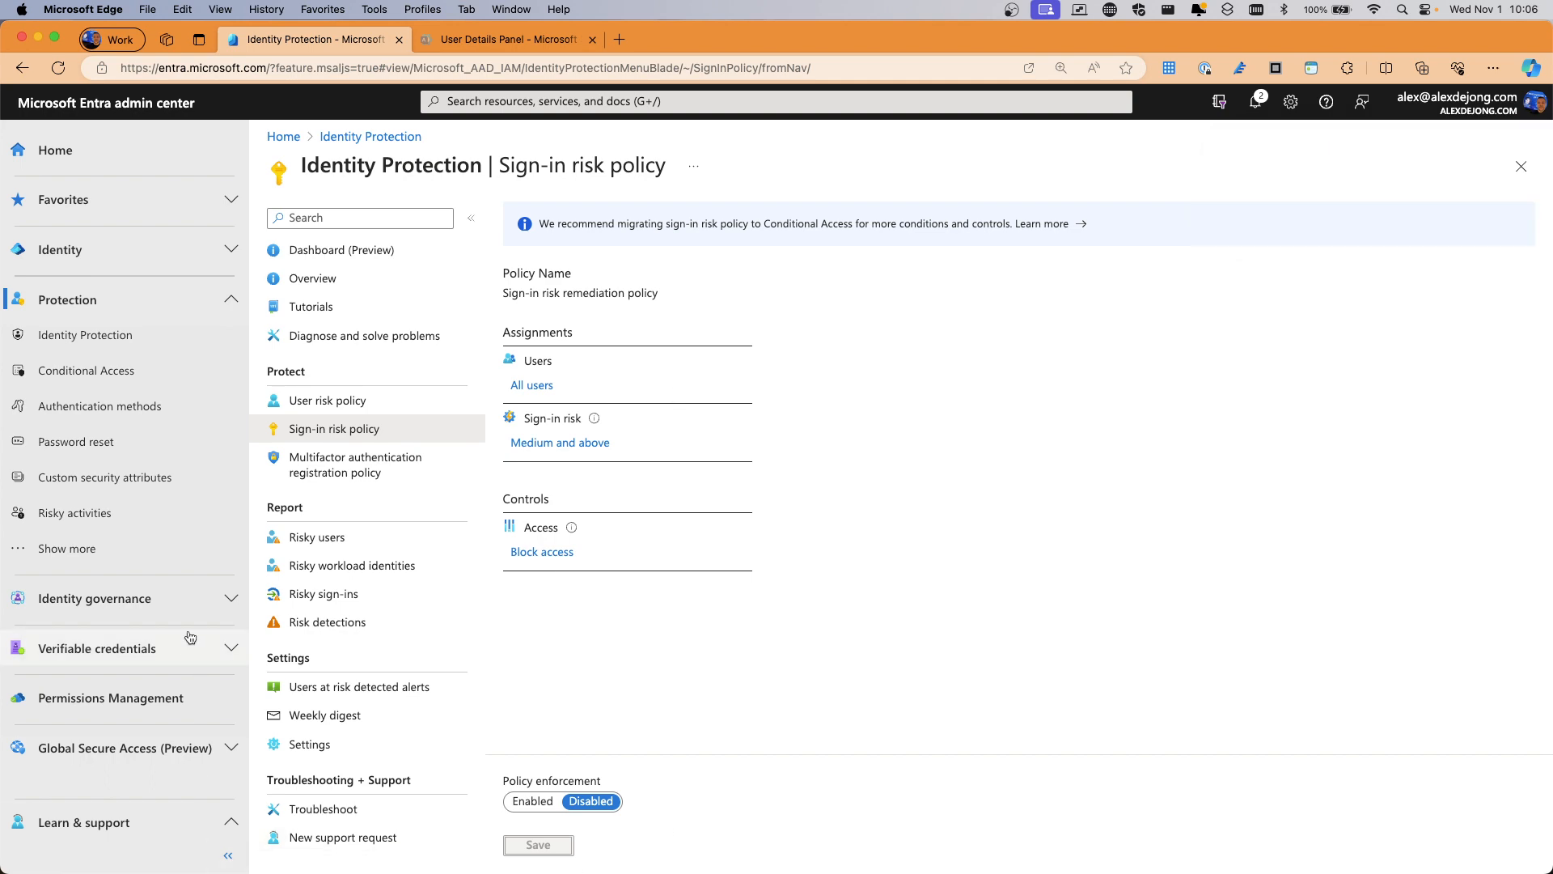
{"action": "left_click", "coordinate": [154, 597]}
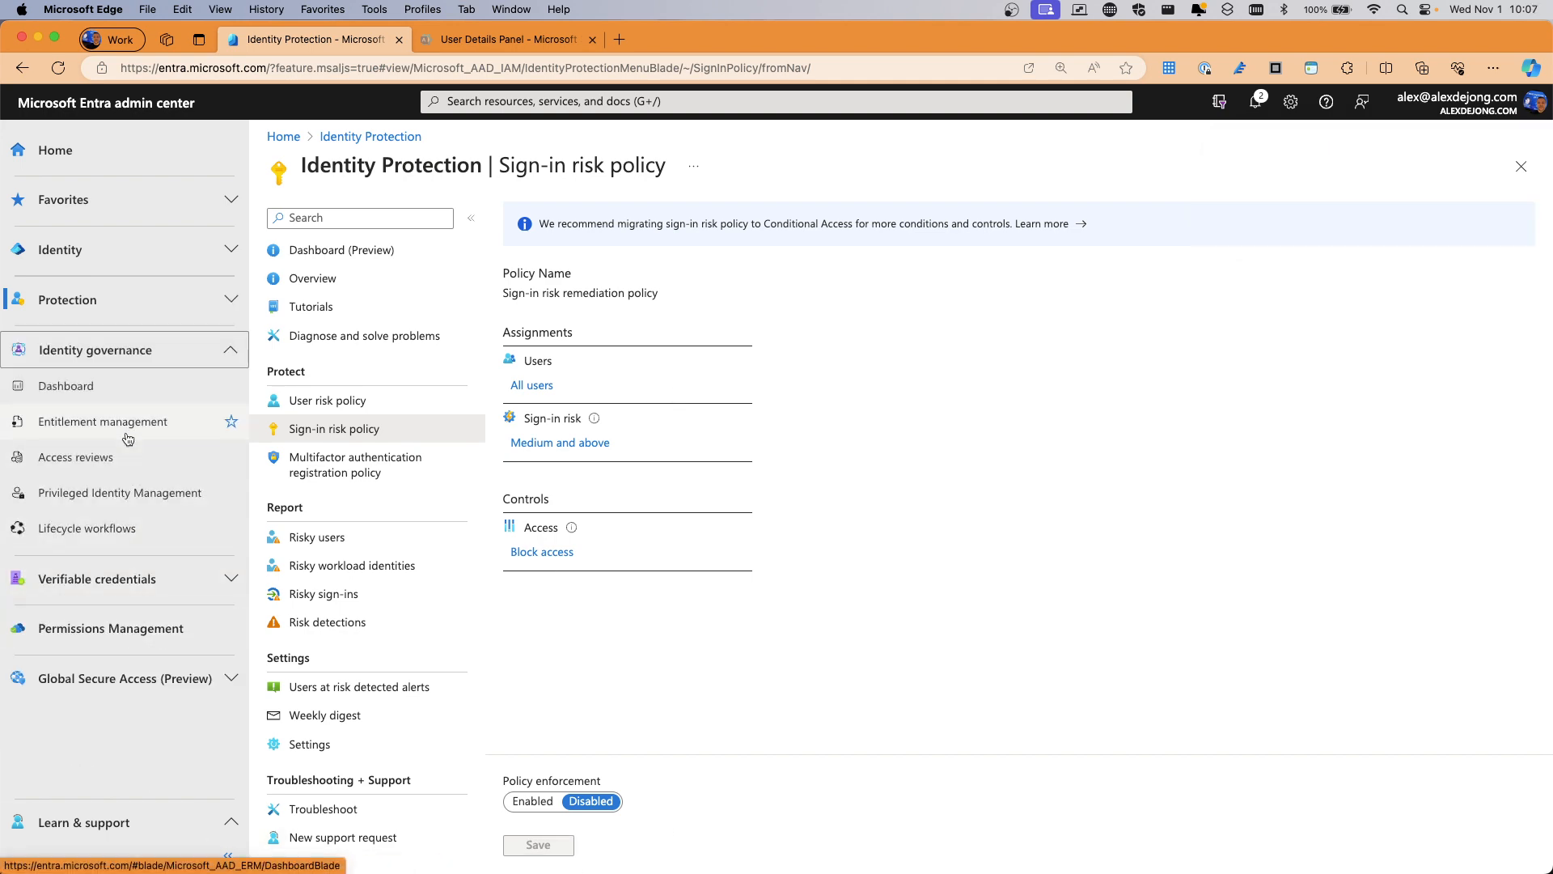
{"action": "left_click", "coordinate": [80, 492]}
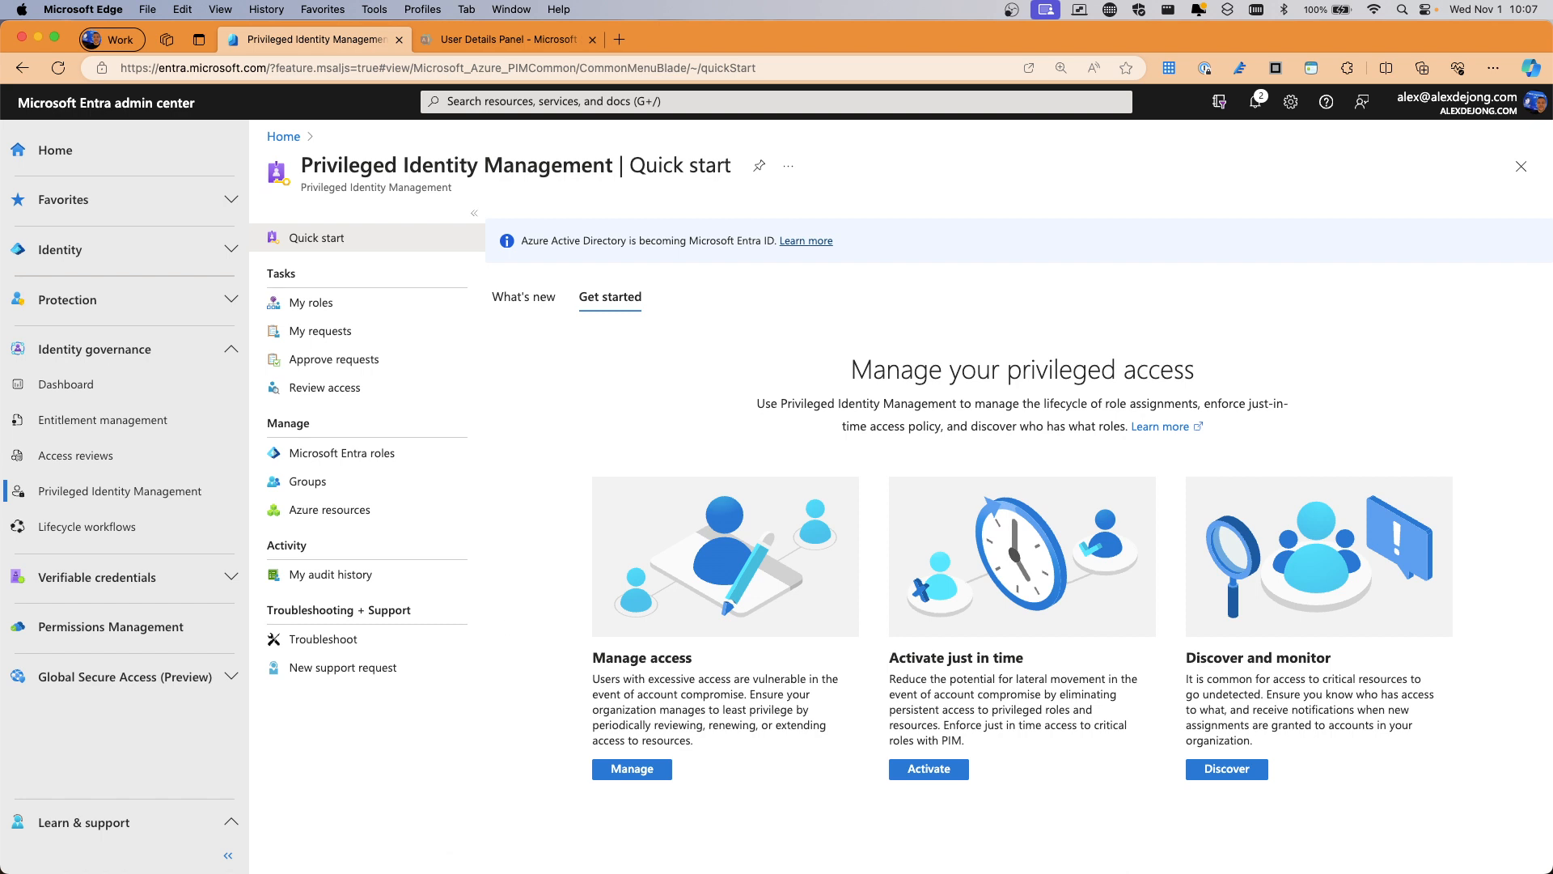
Open a new maximized private window on office.com and submit the user's e-mail to sign in
{"action": "key", "text": "super+shift+n"}
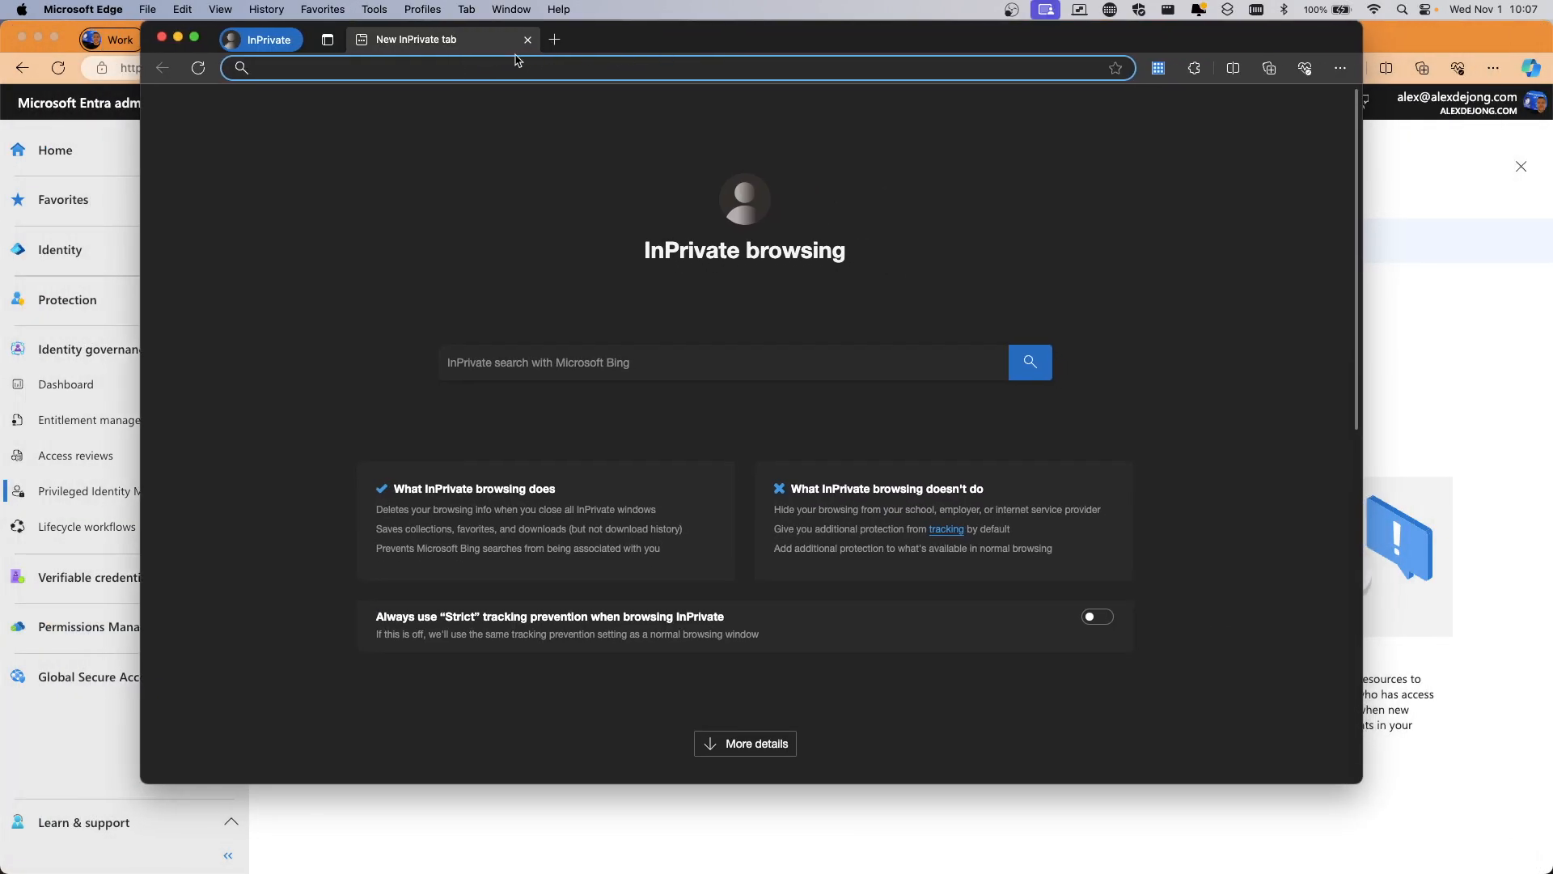
{"action": "double_click", "coordinate": [607, 46]}
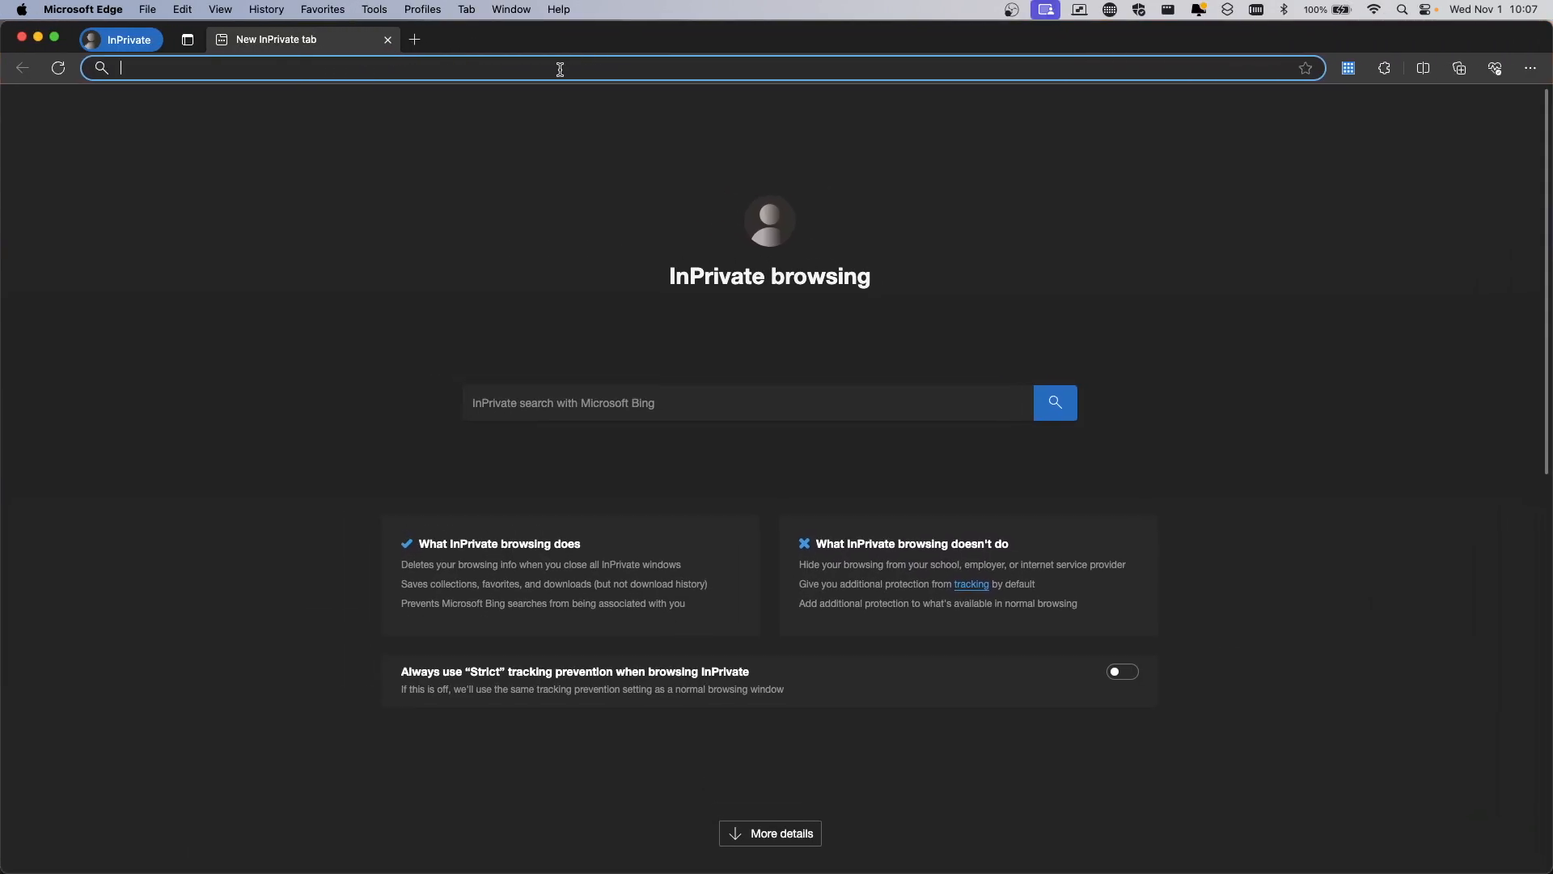
{"action": "type", "text": "office.com"}
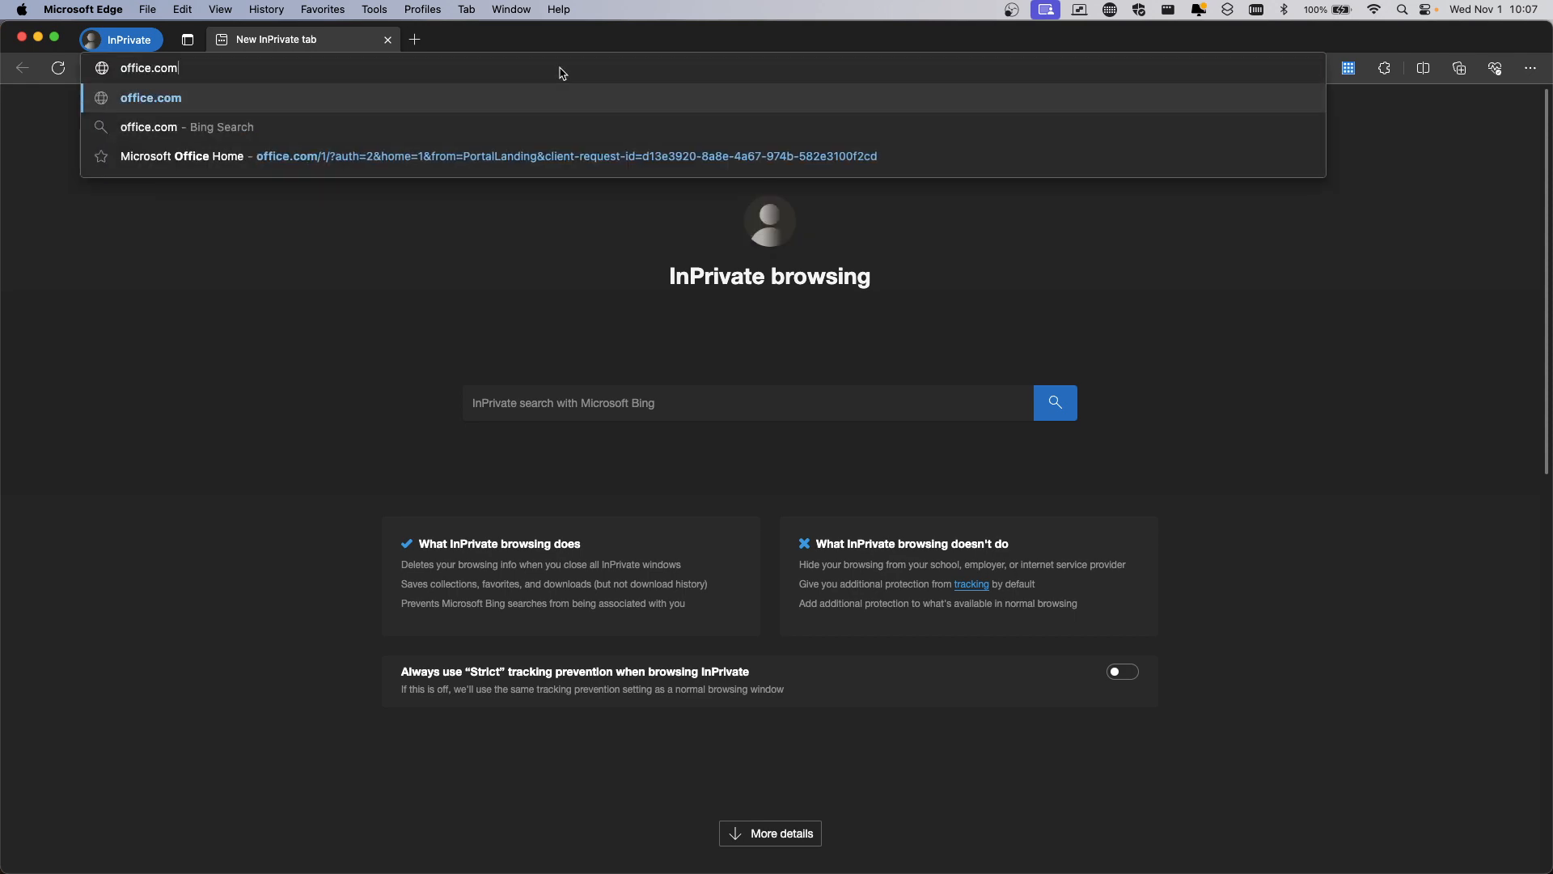
{"action": "key", "text": "Return"}
{"action": "left_click", "coordinate": [680, 502]}
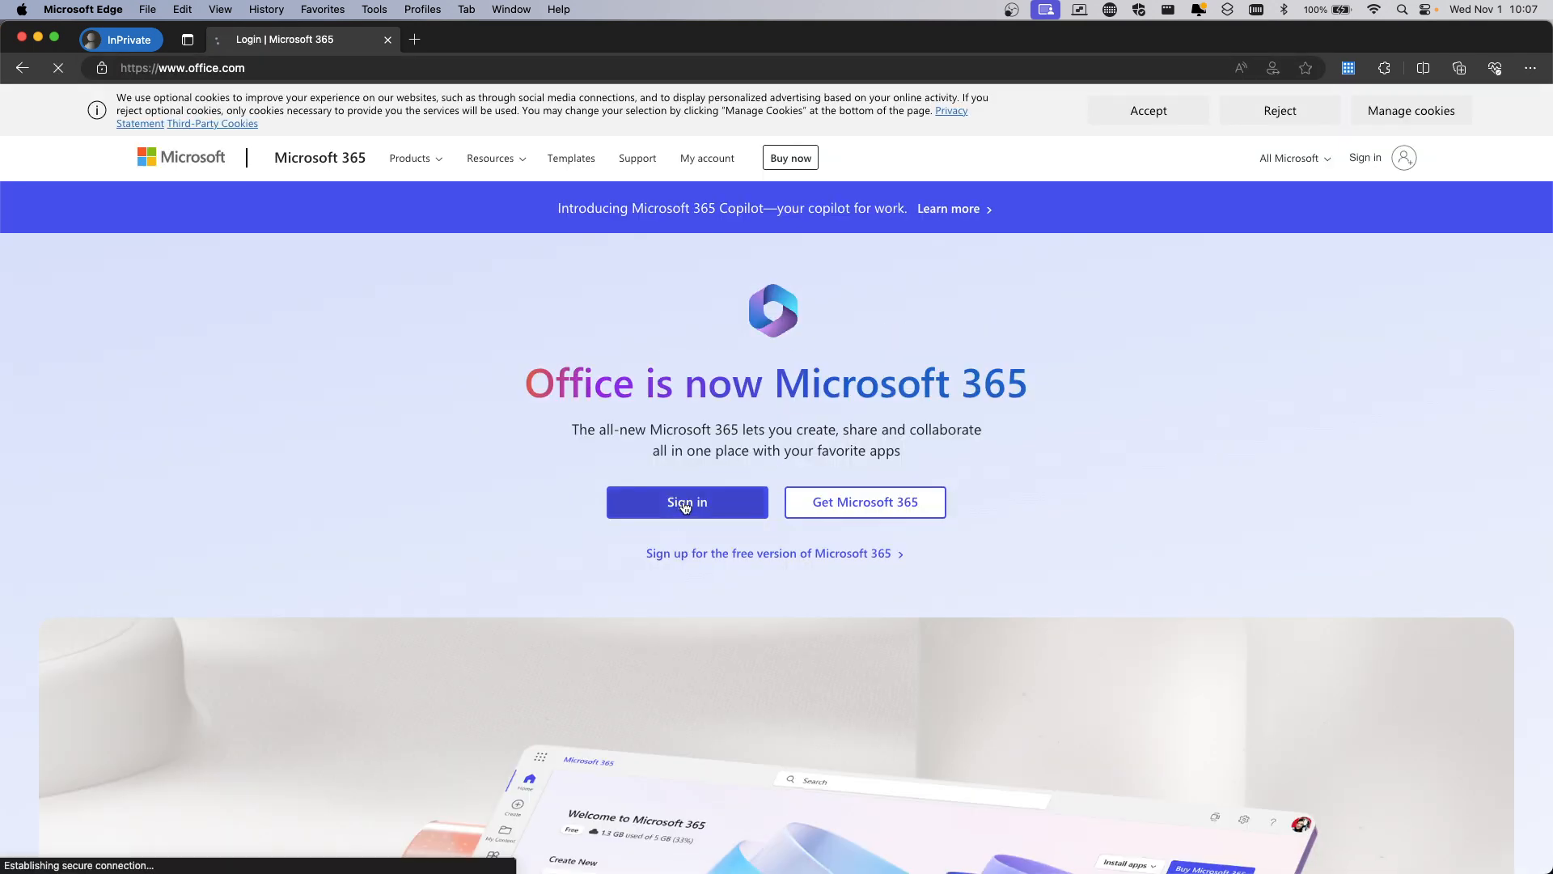
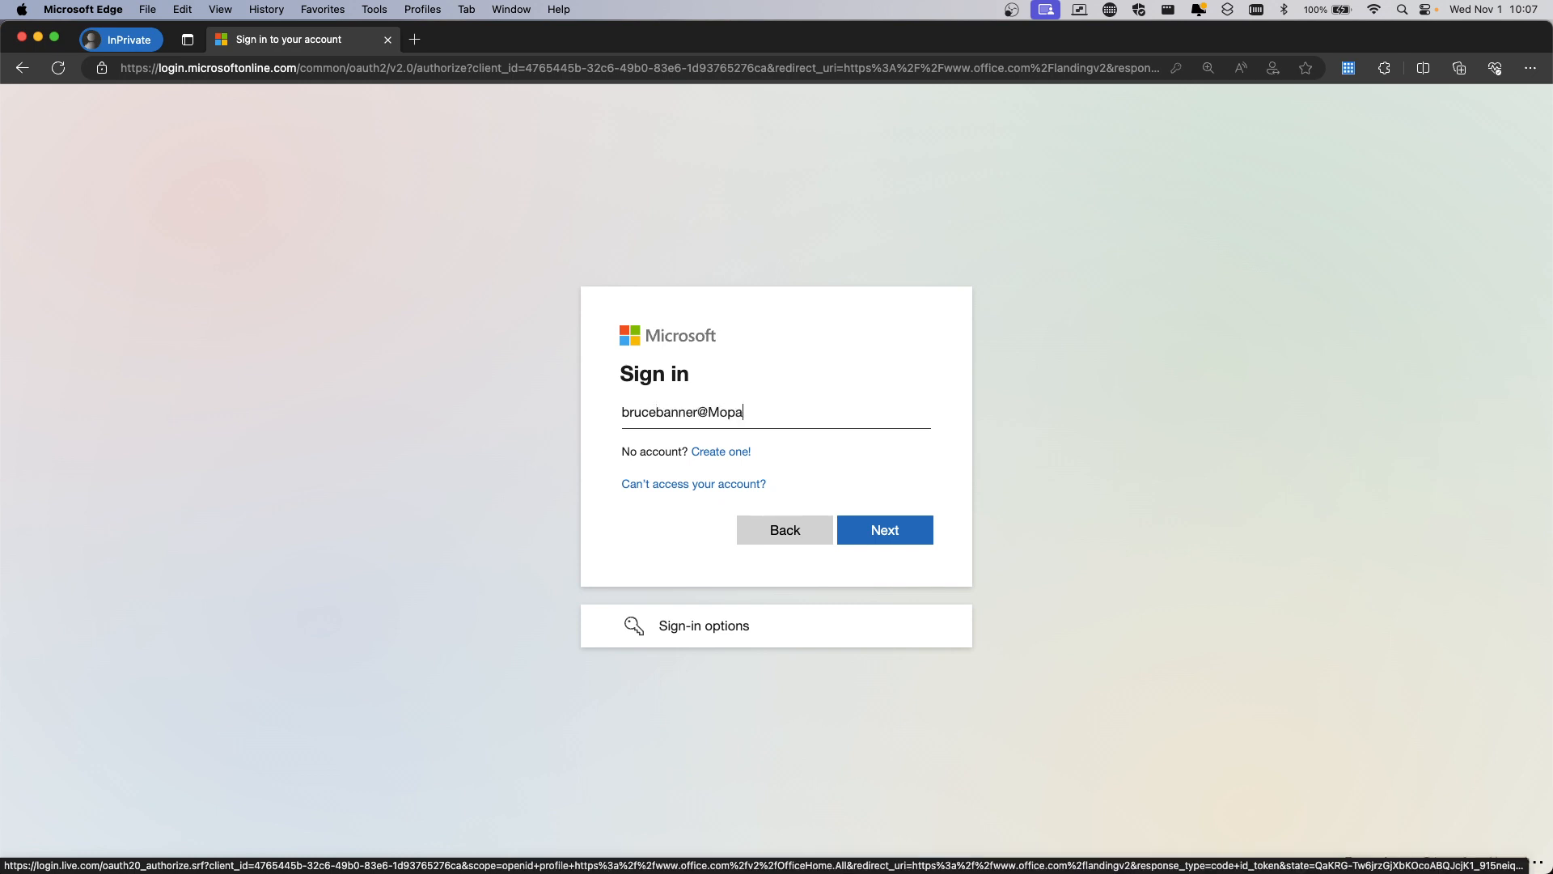
{"action": "key", "text": "Return"}
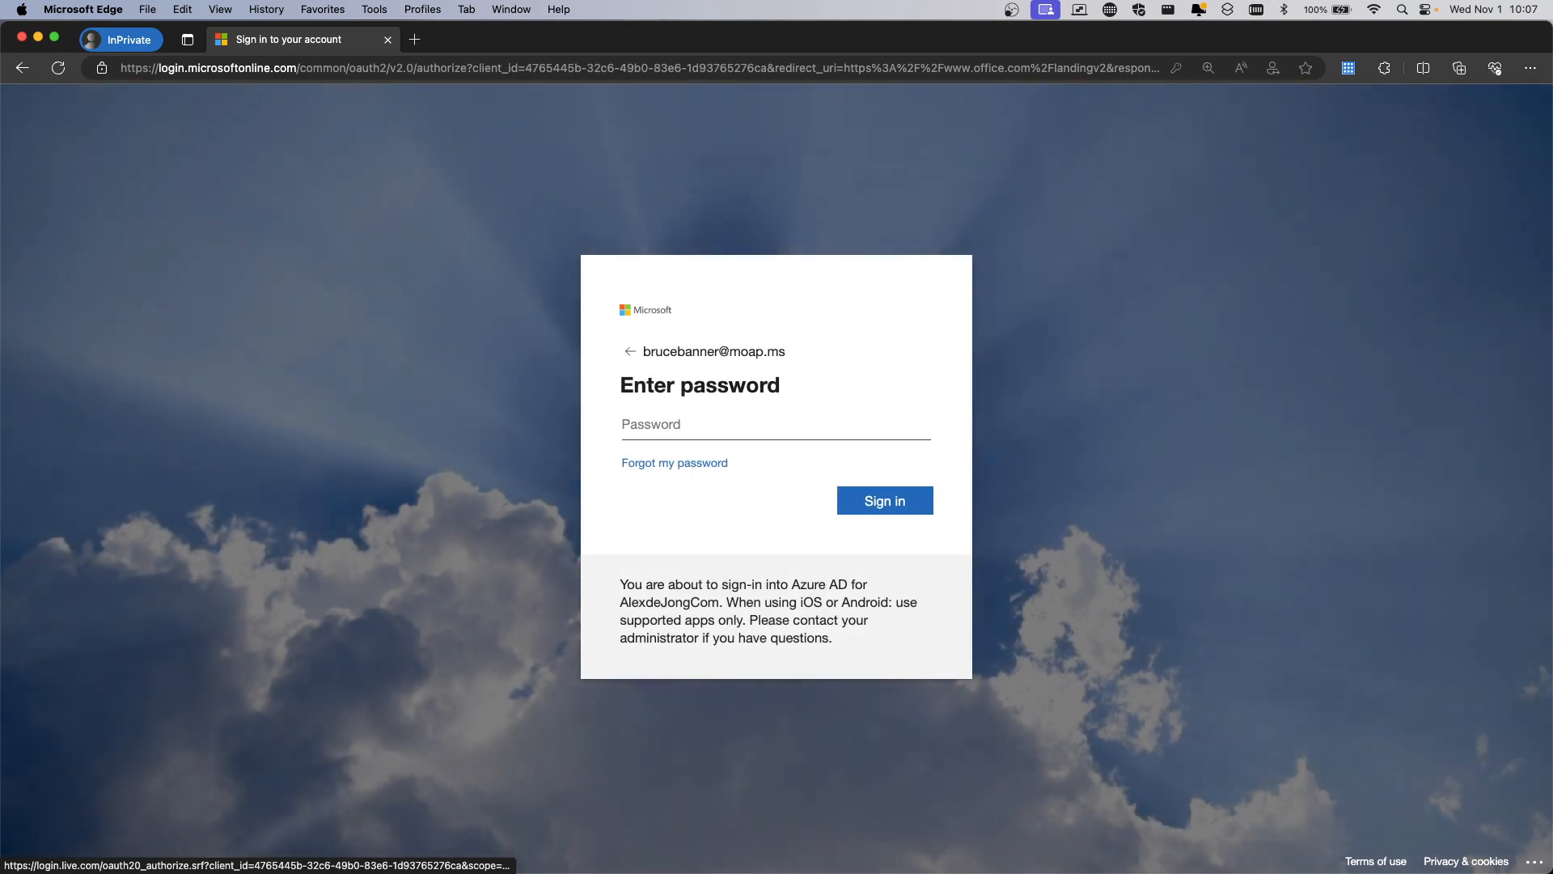
Sign in with the saved password and accept the certificate prompt
{"action": "left_click", "coordinate": [689, 430]}
{"action": "left_click", "coordinate": [704, 443]}
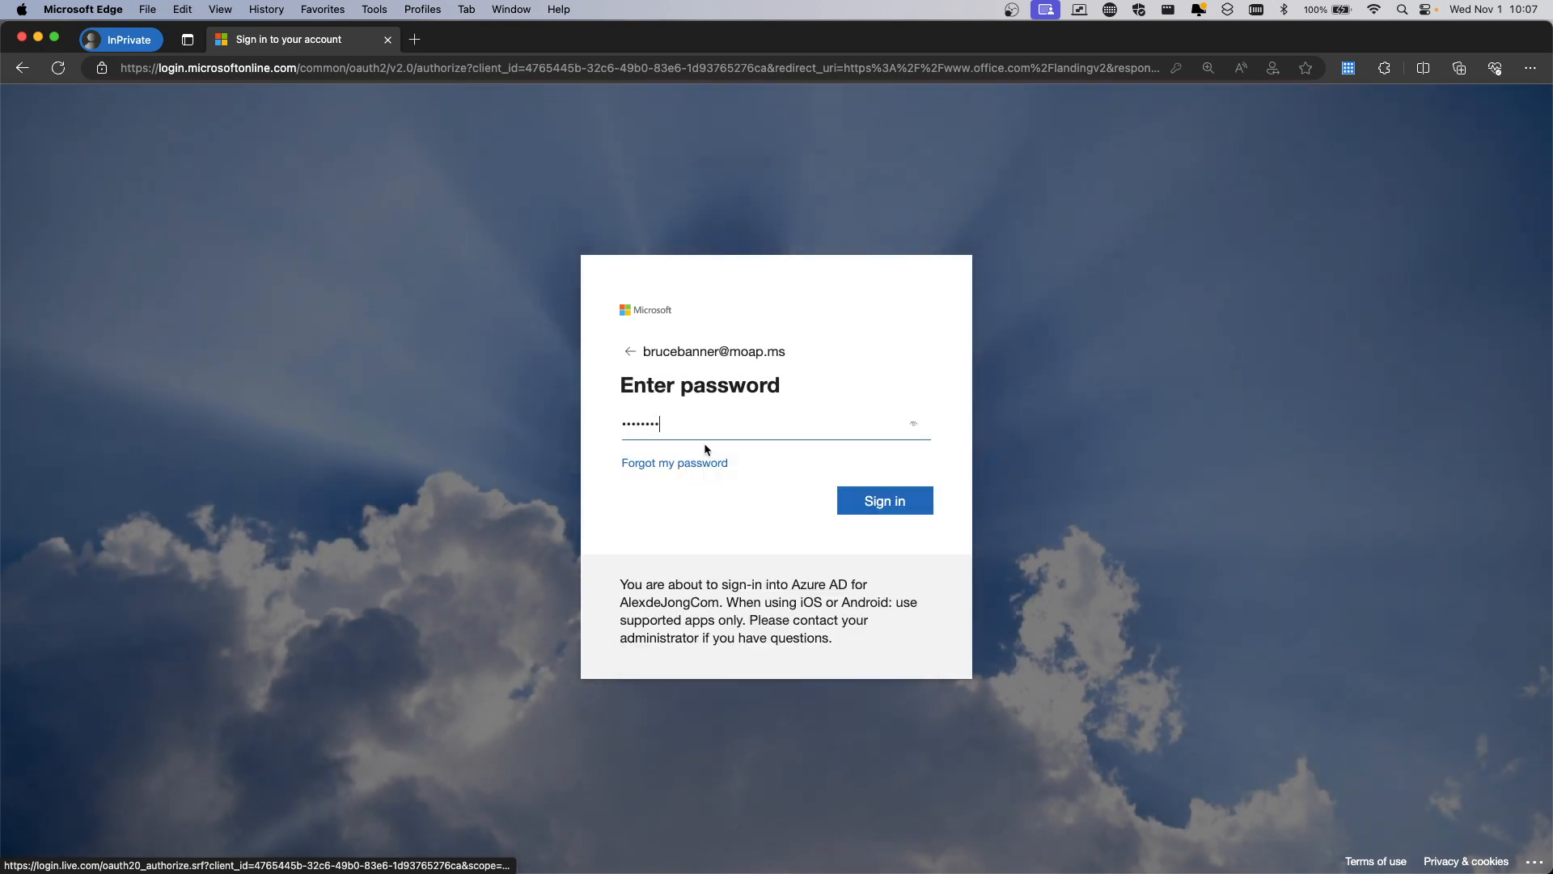
{"action": "left_click", "coordinate": [887, 503]}
{"action": "left_click", "coordinate": [952, 285]}
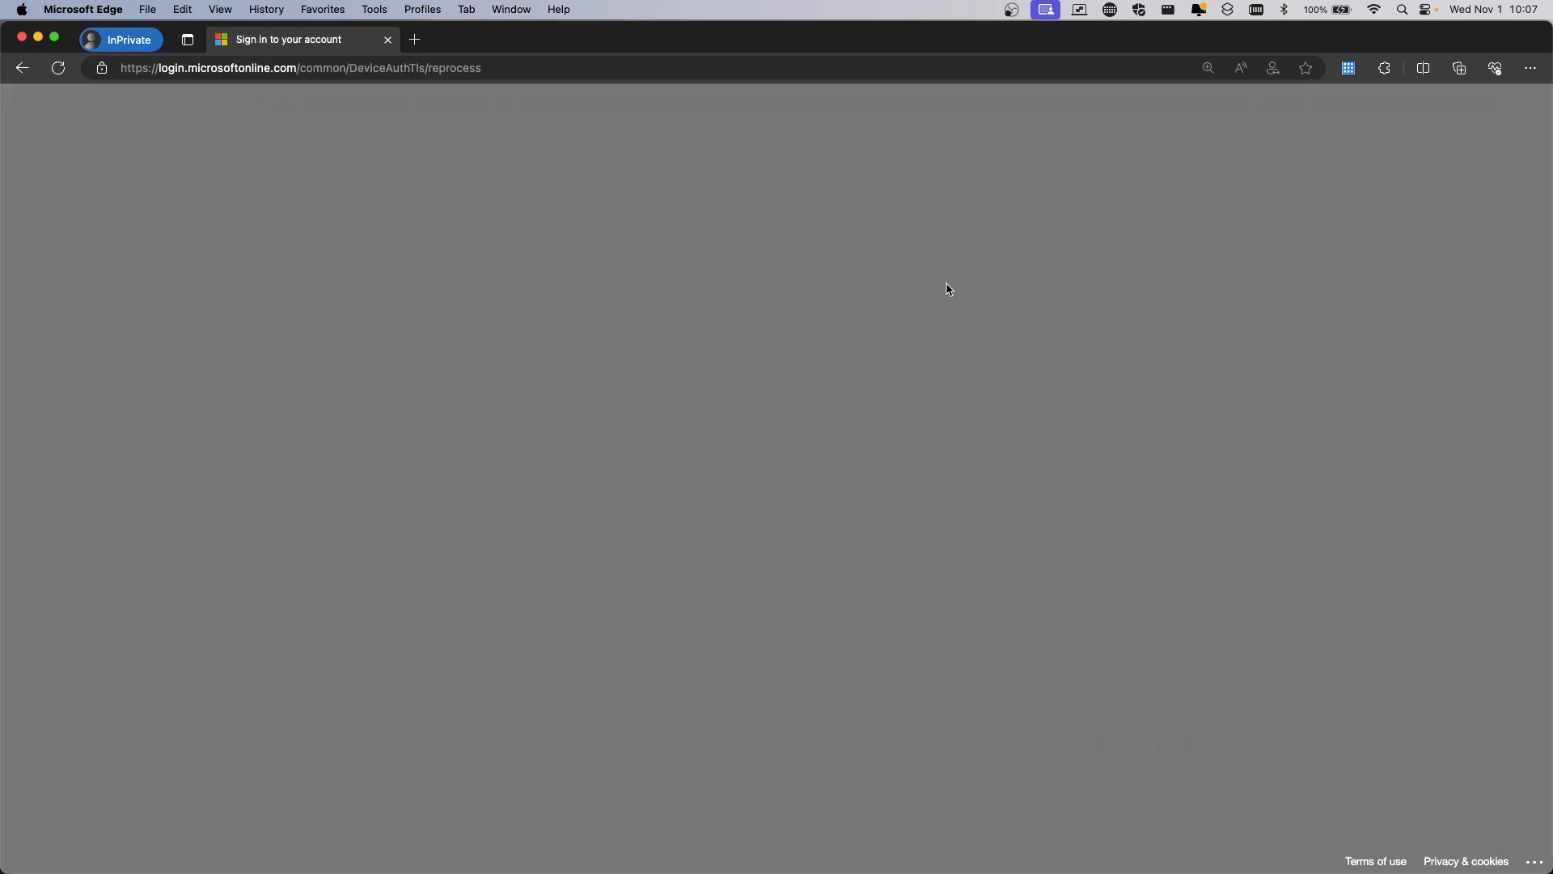
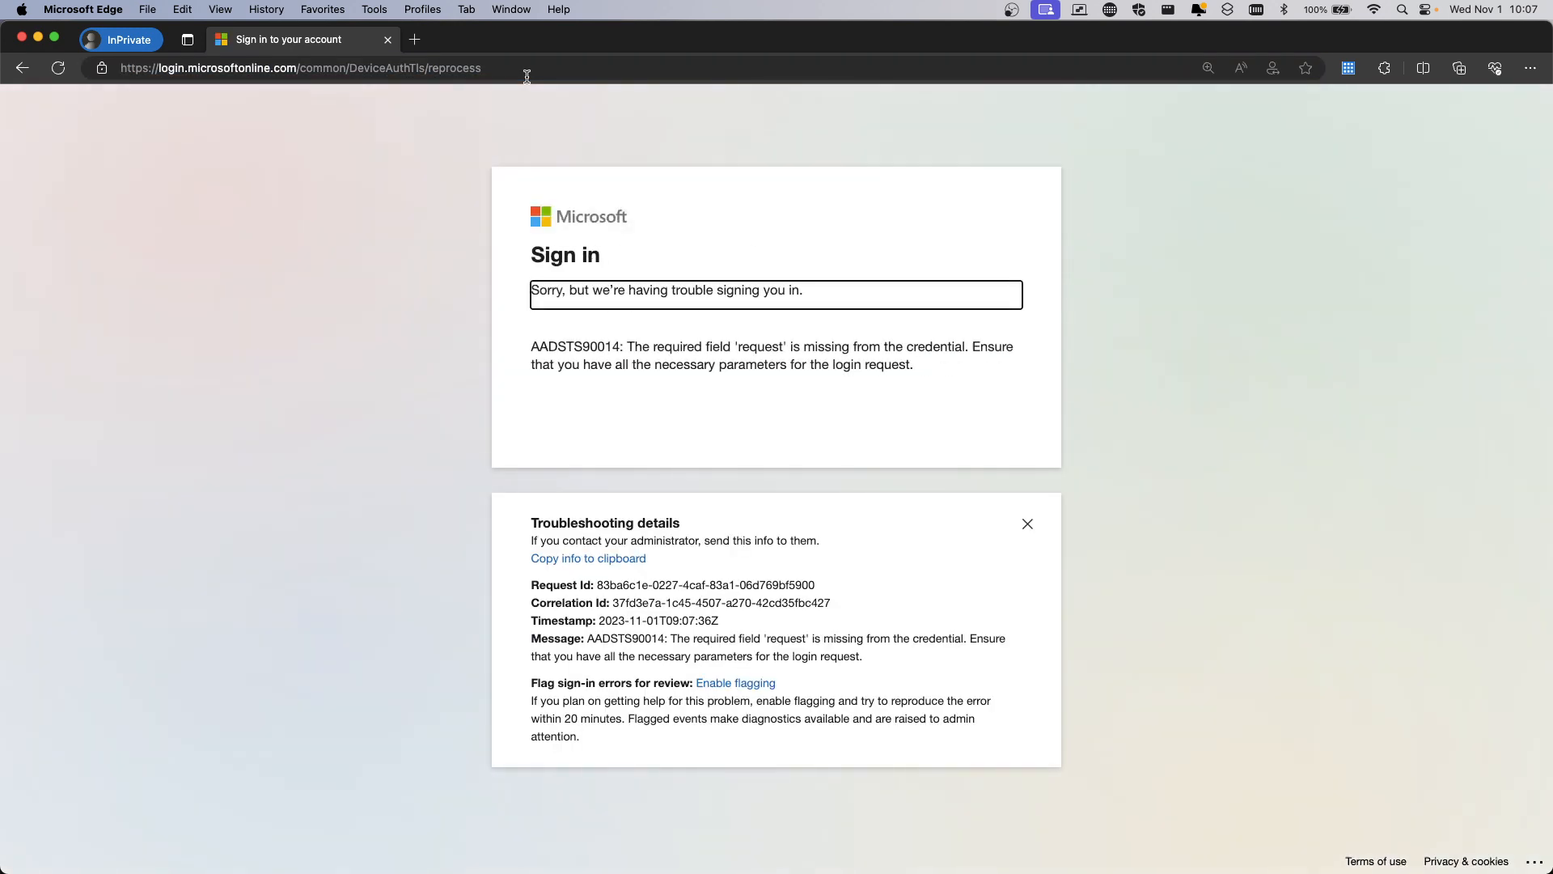
Leave the sign-in error, restart Microsoft 365 sign-in with the user's e-mail, and paste the new password
{"action": "left_click", "coordinate": [34, 81]}
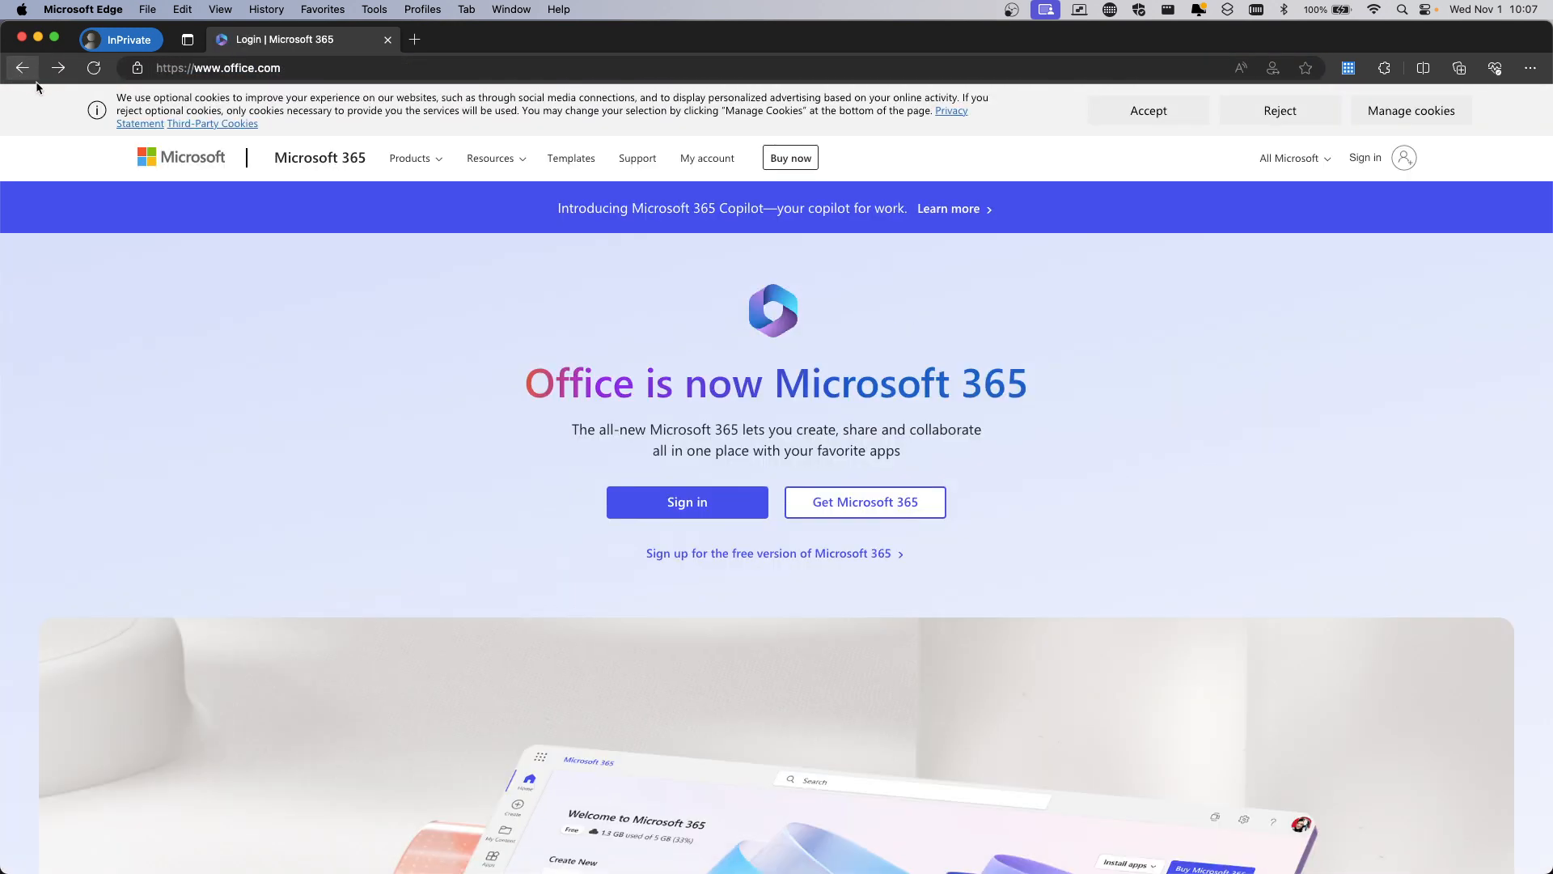
{"action": "left_click", "coordinate": [689, 500]}
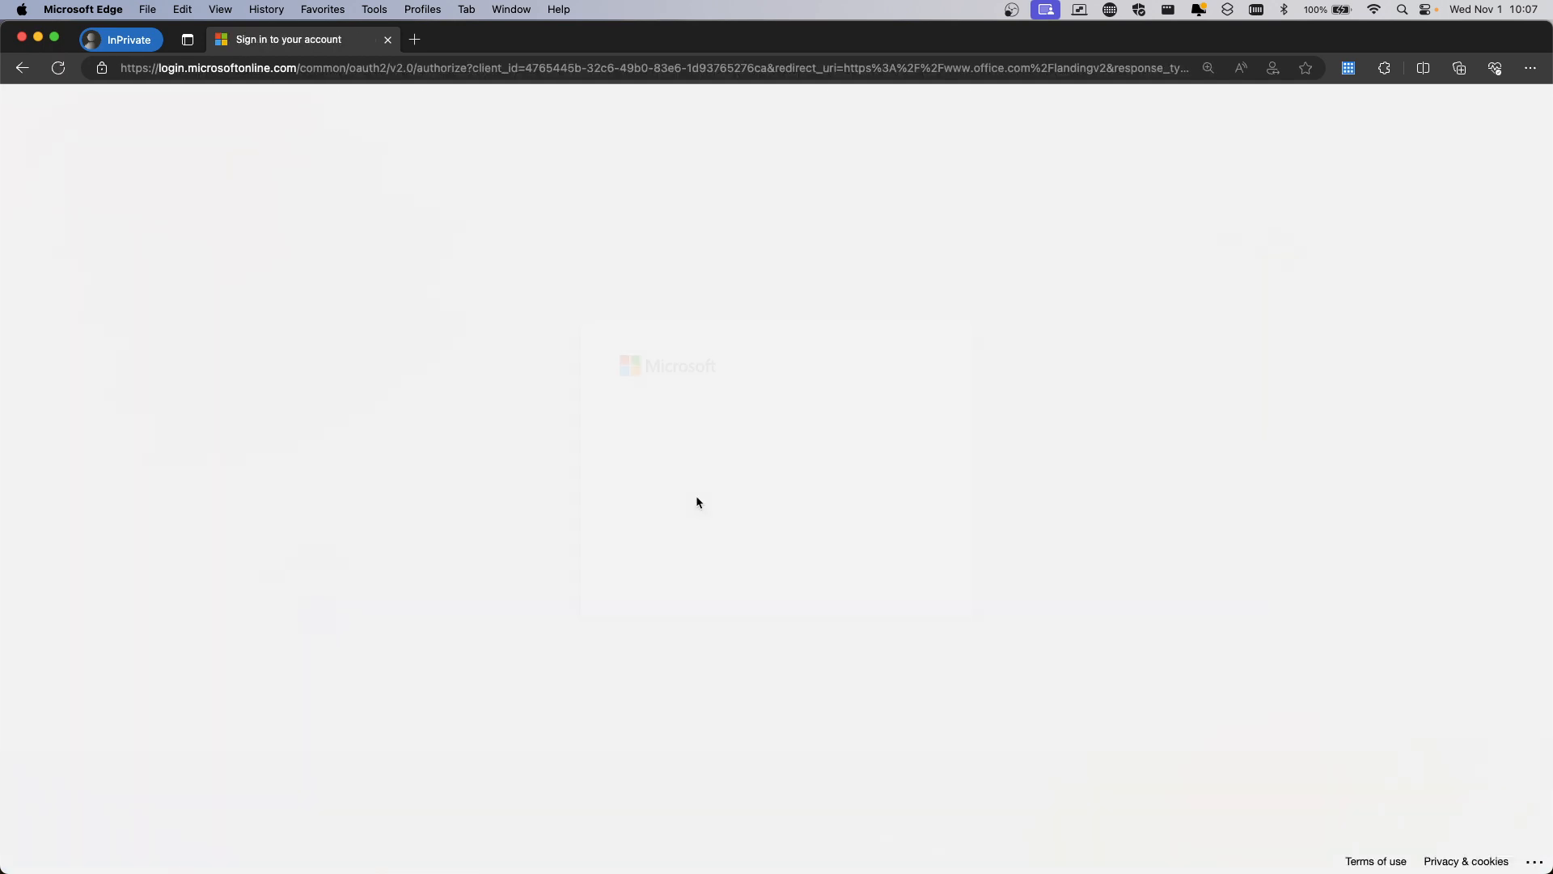
{"action": "left_click", "coordinate": [705, 412]}
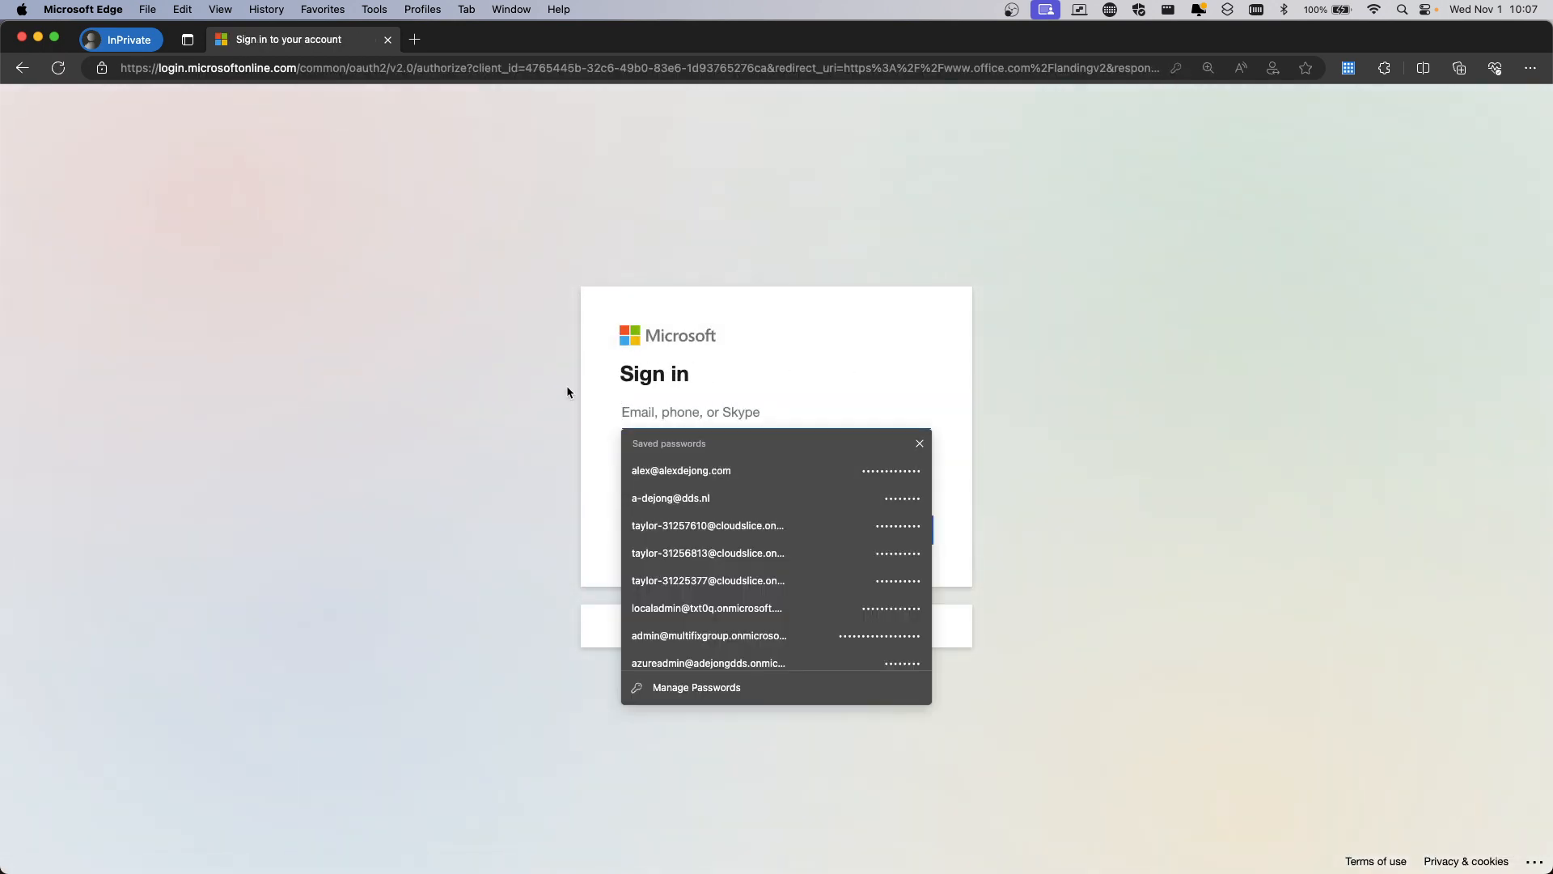
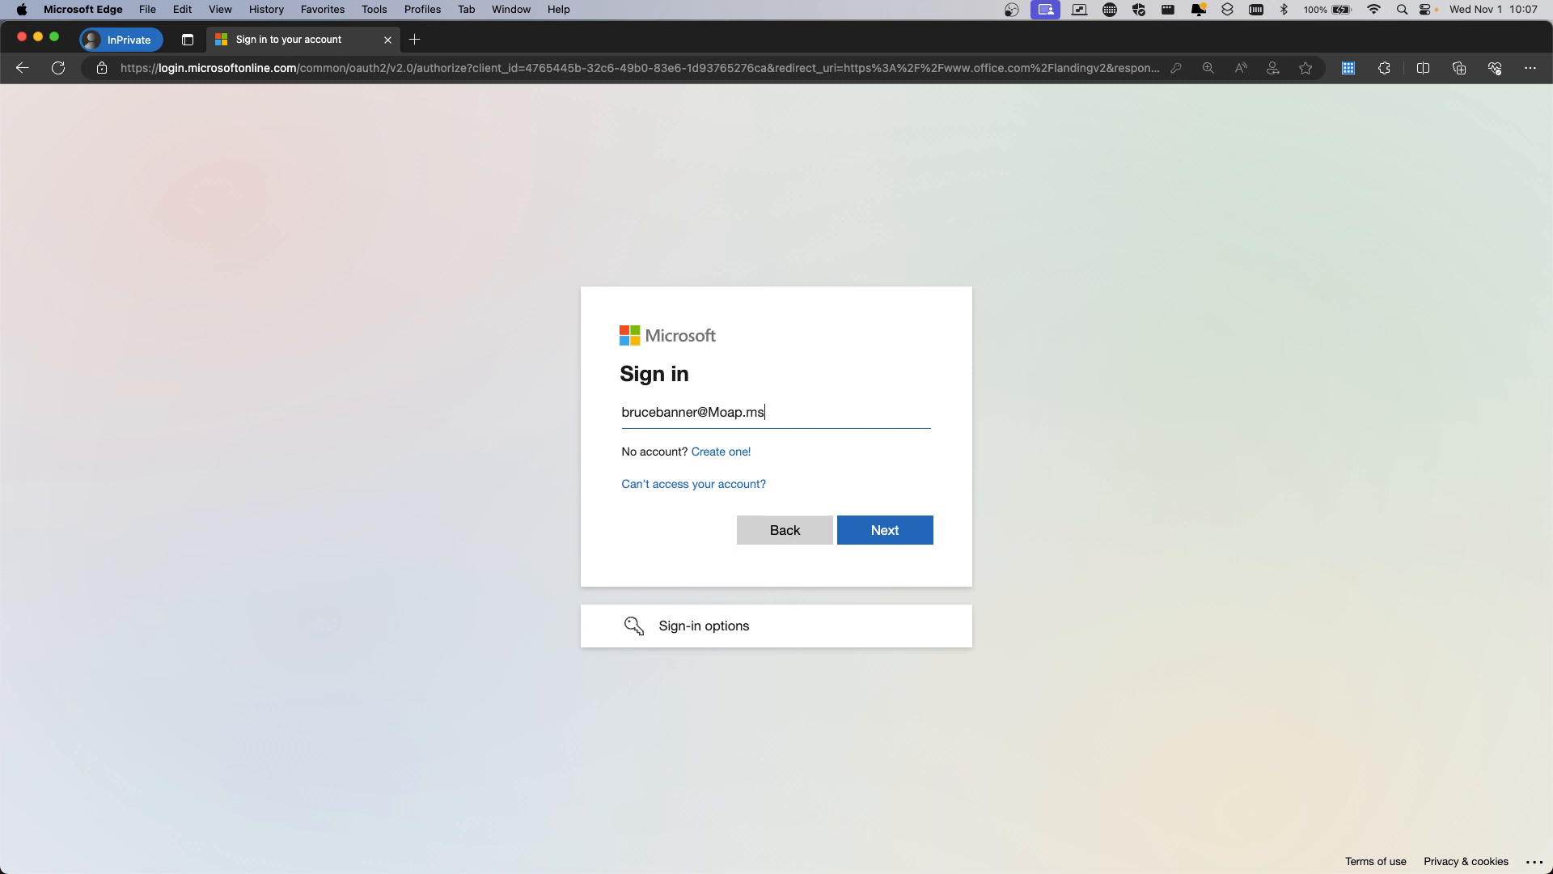
{"action": "key", "text": "Return"}
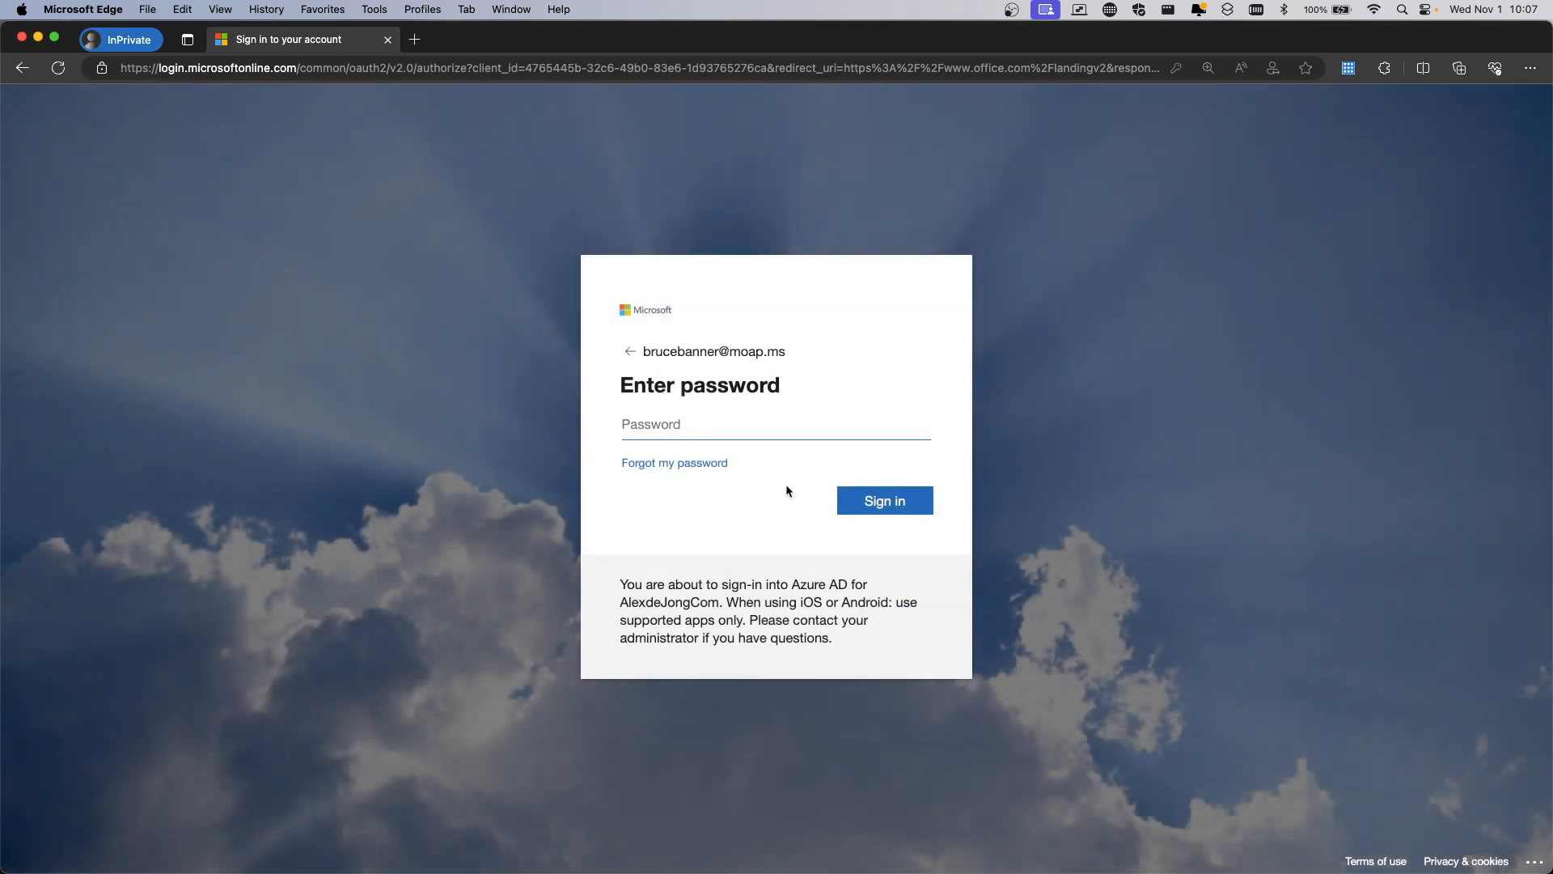
{"action": "key", "text": "super+v"}
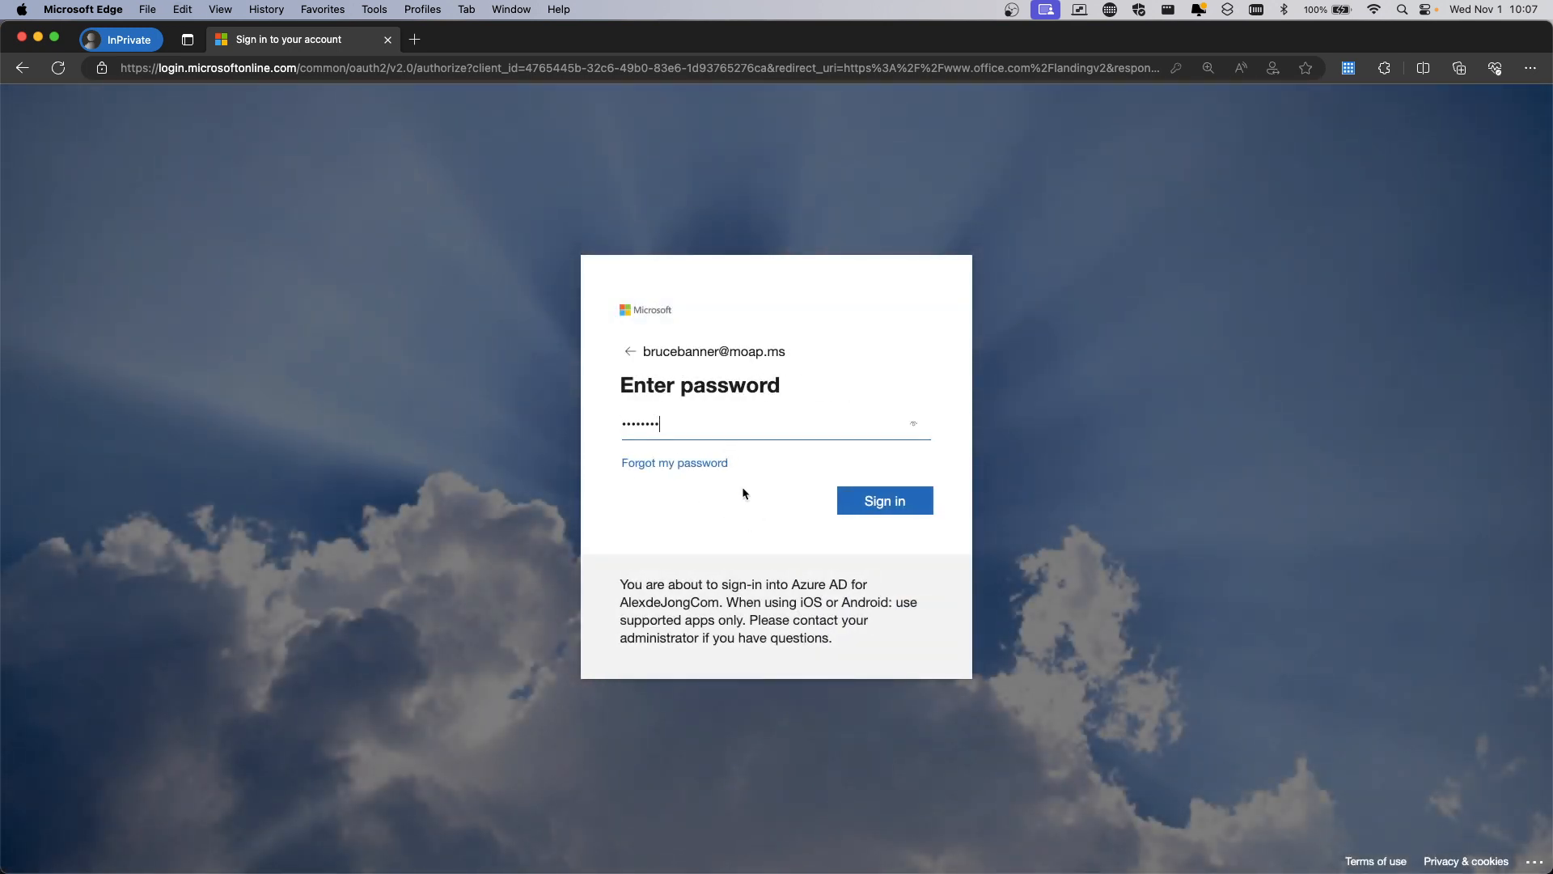
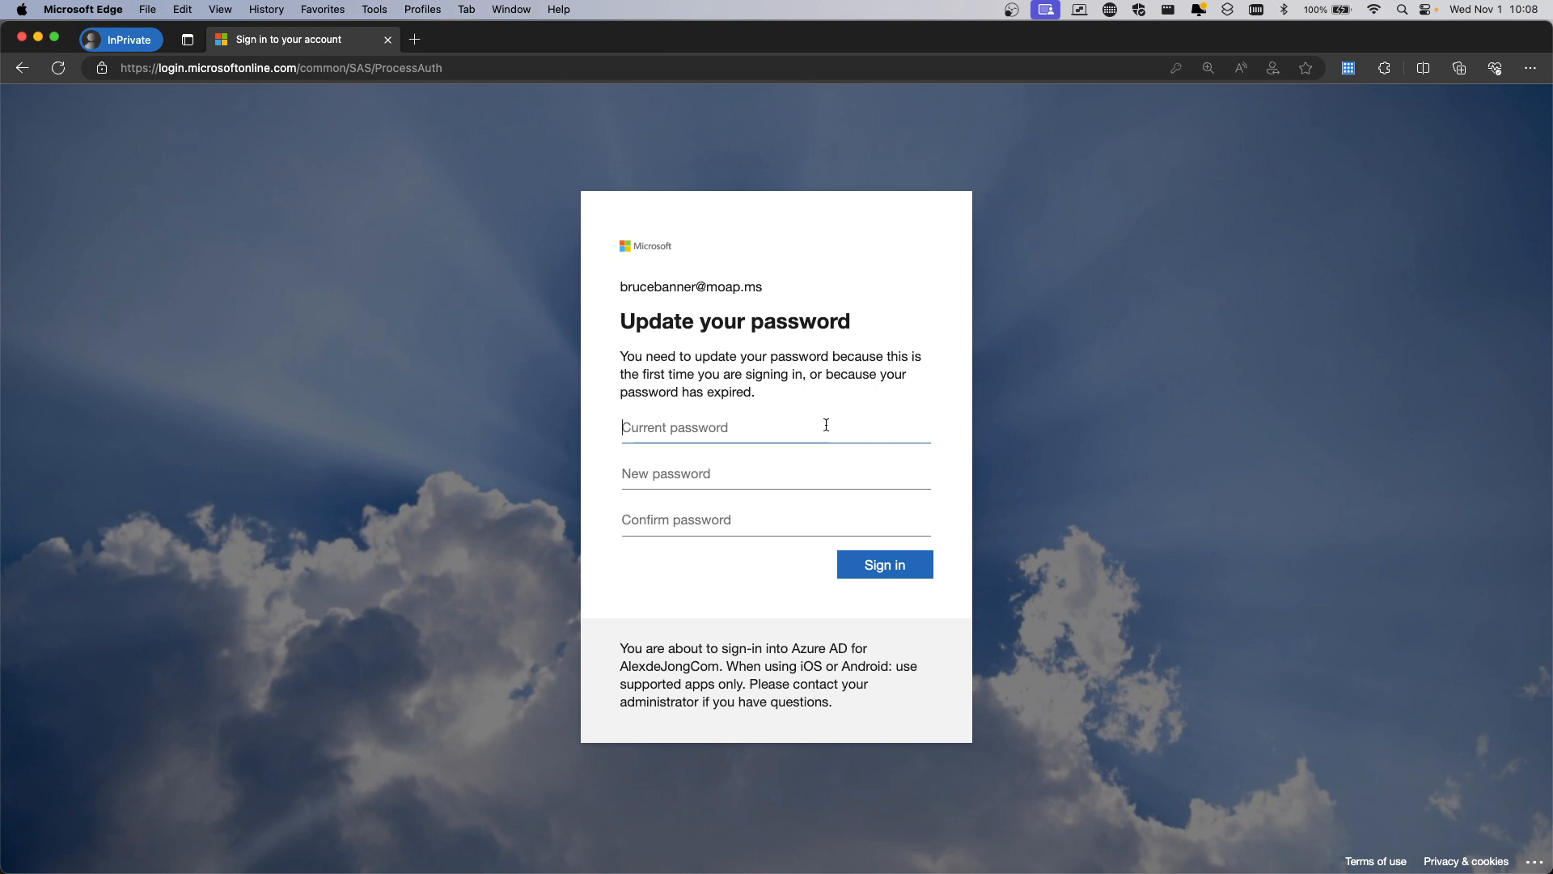
Enter the current password, set and confirm a new one, and stay signed in to Microsoft 365
{"action": "key", "text": "super+v"}
{"action": "left_click", "coordinate": [732, 471]}
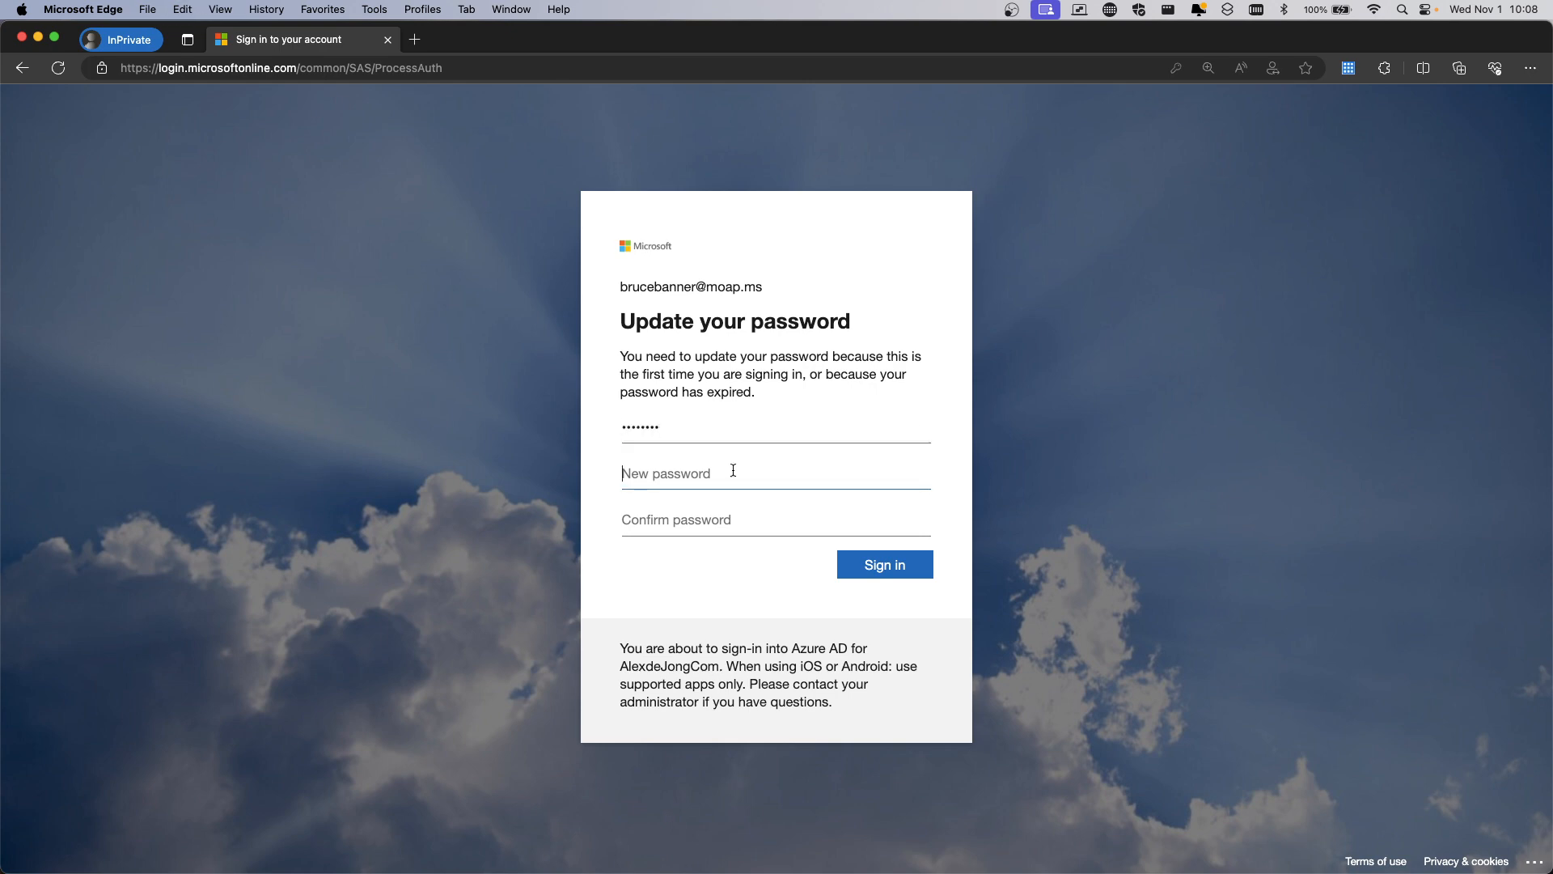
{"action": "type", "text": "••"}
{"action": "key", "text": "BackSpace"}
{"action": "key", "text": "BackSpace"}
{"action": "type", "text": "••"}
{"action": "key", "text": "BackSpace"}
{"action": "key", "text": "BackSpace"}
{"action": "type", "text": "••"}
{"action": "key", "text": "Tab"}
{"action": "type", "text": "••"}
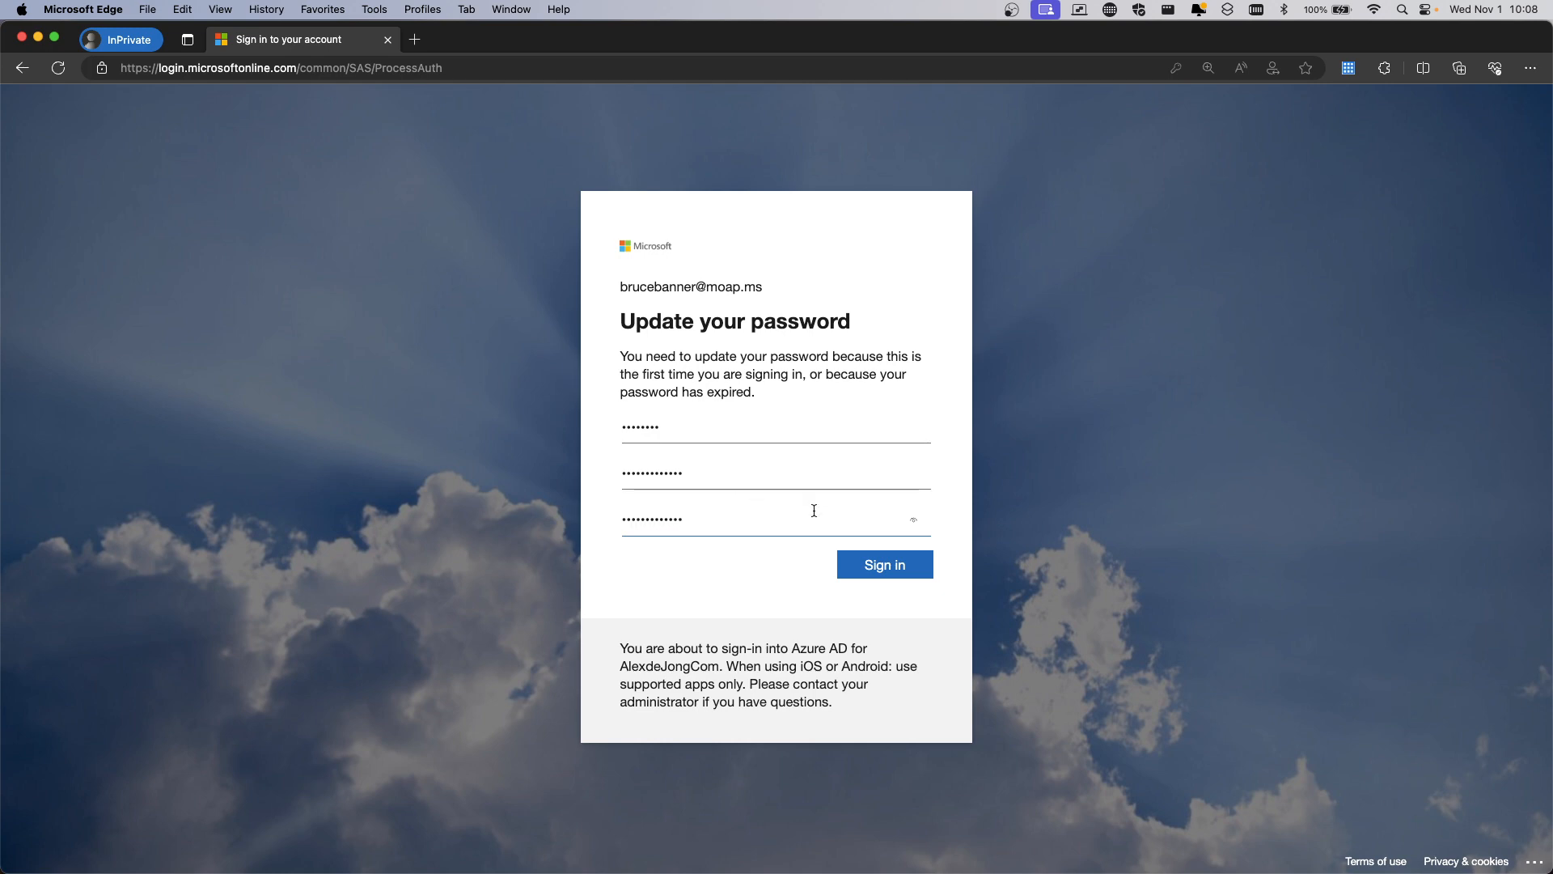
{"action": "left_click", "coordinate": [874, 564]}
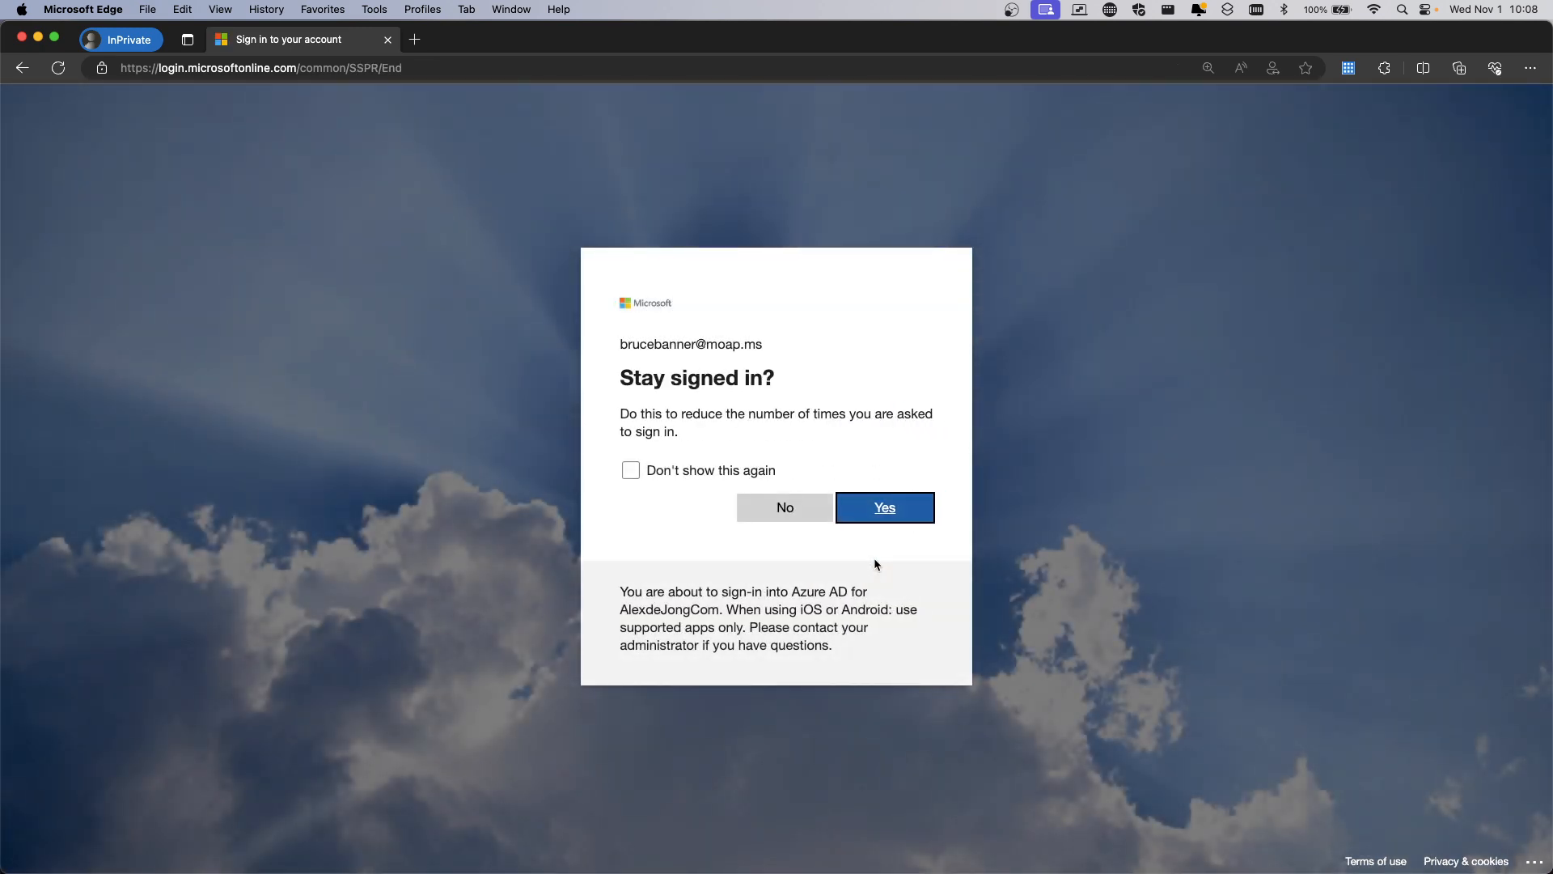
{"action": "left_click", "coordinate": [882, 509]}
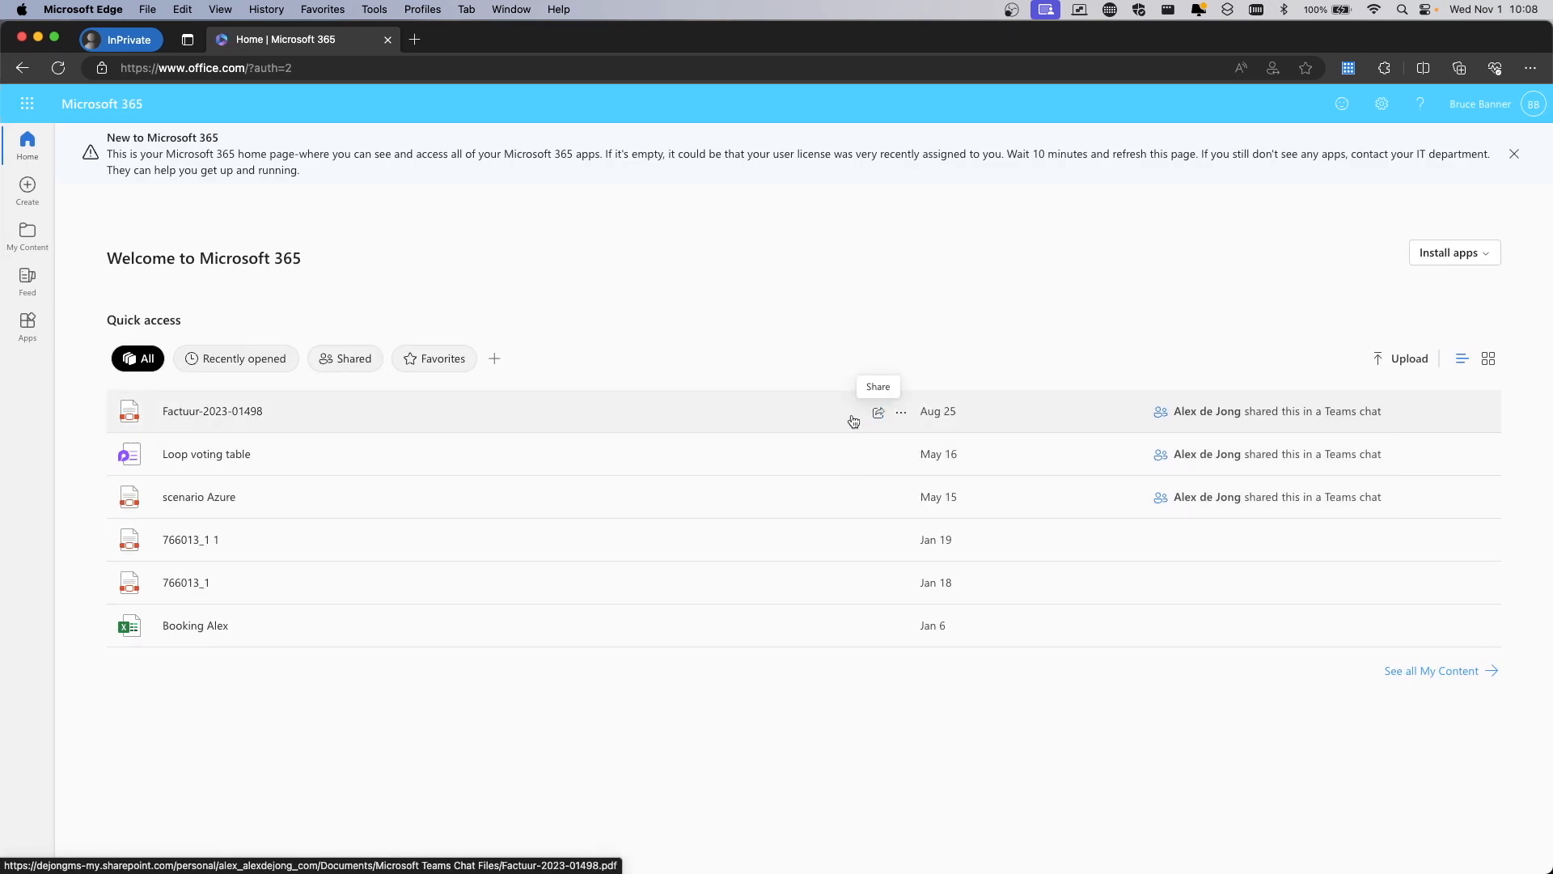
In the Entra window, open Teams Administrator's assignments under PIM's Microsoft Entra roles list
{"action": "key", "text": "ctrl+Up"}
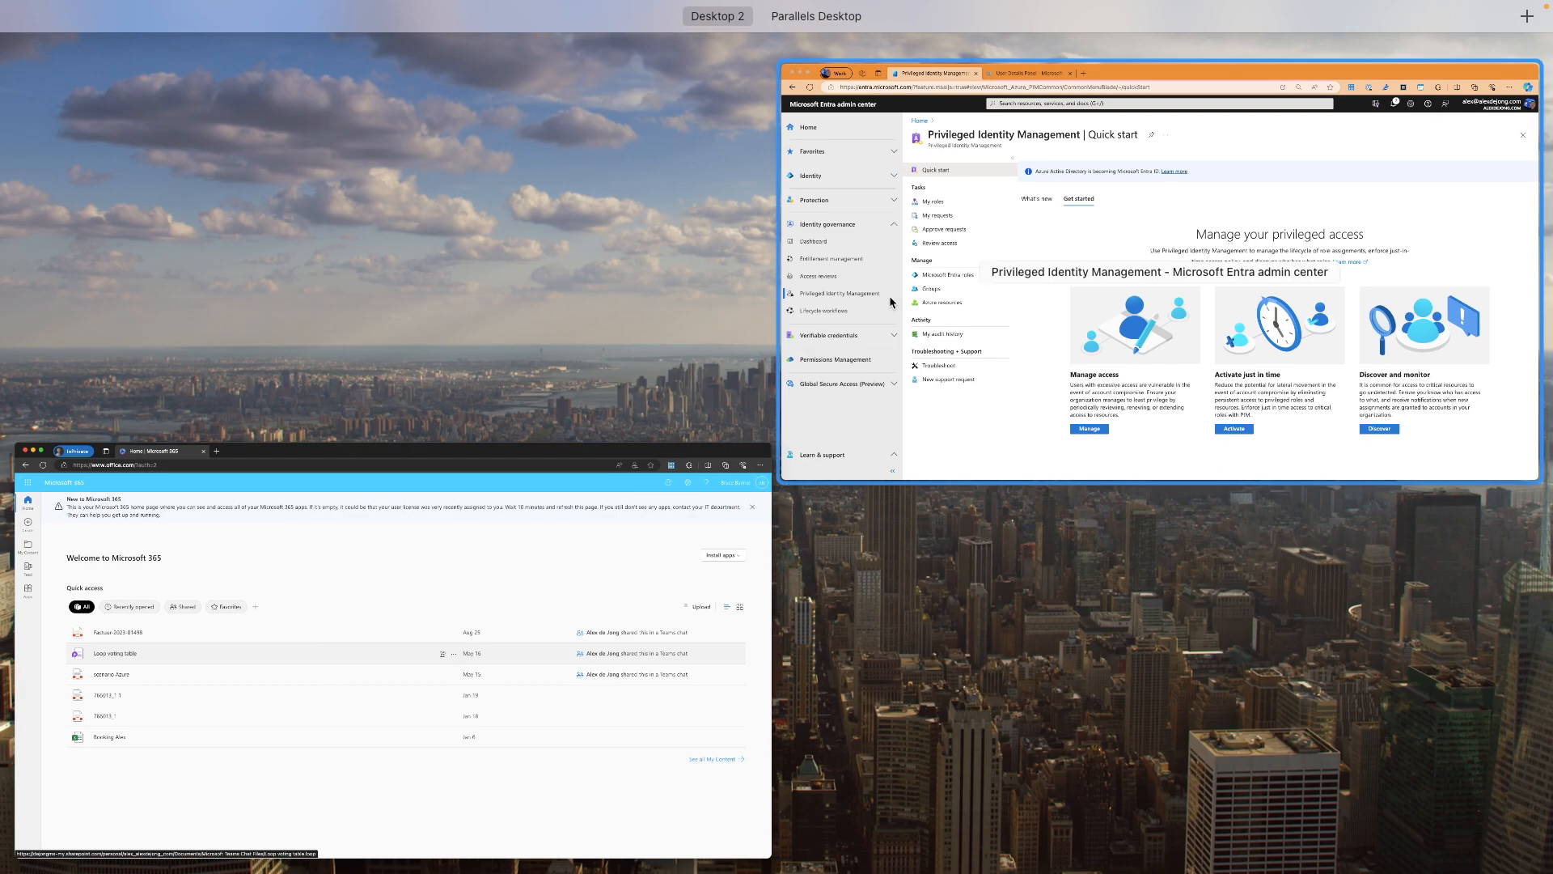
{"action": "left_click", "coordinate": [890, 294]}
{"action": "left_click", "coordinate": [380, 453]}
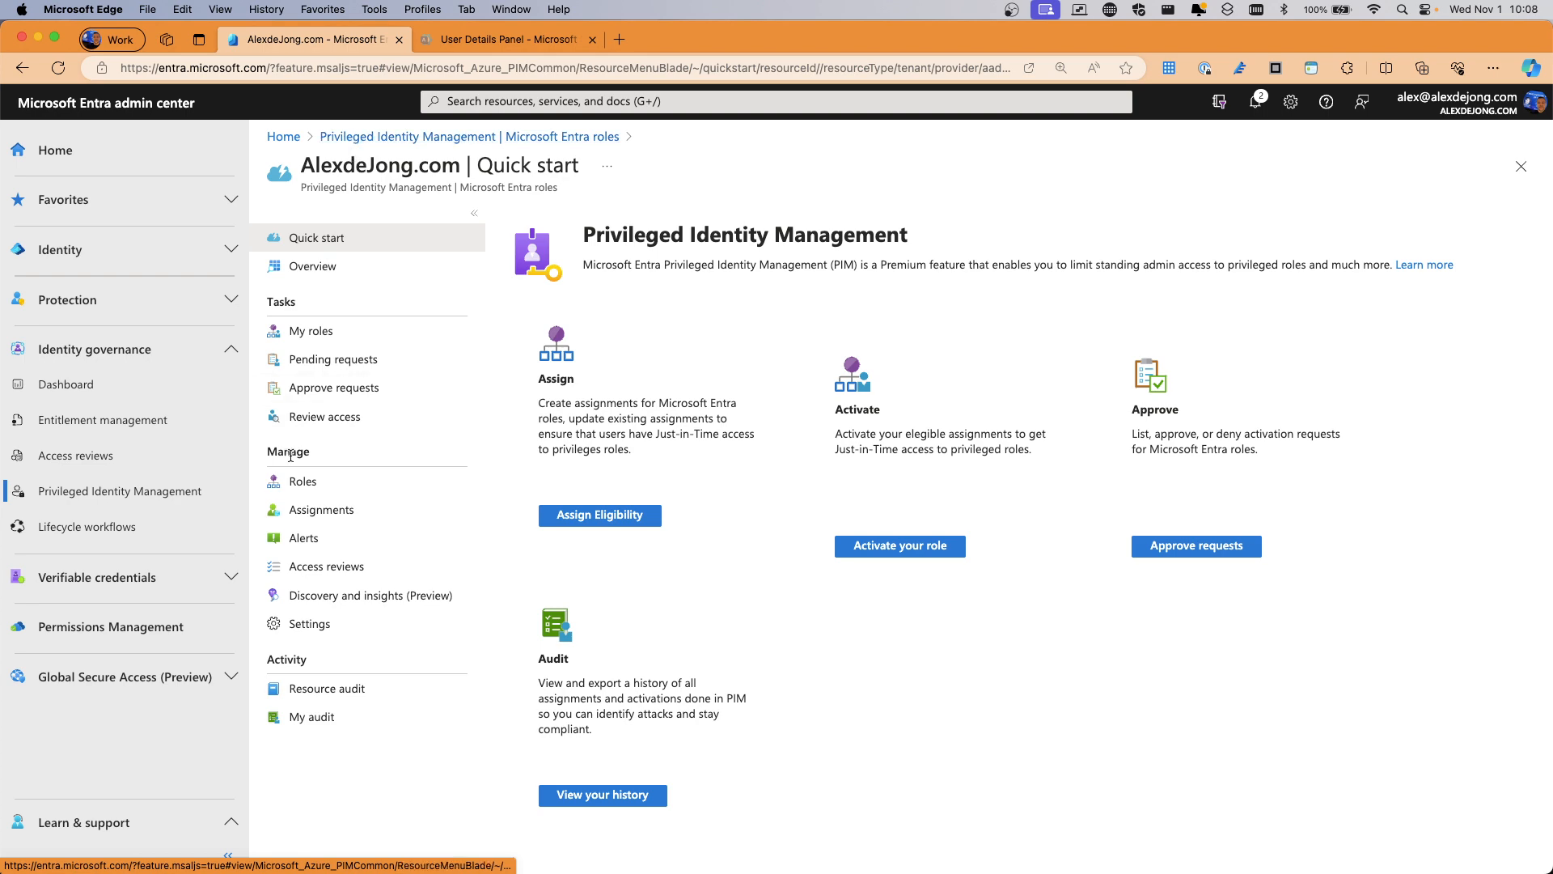
{"action": "left_click", "coordinate": [304, 486]}
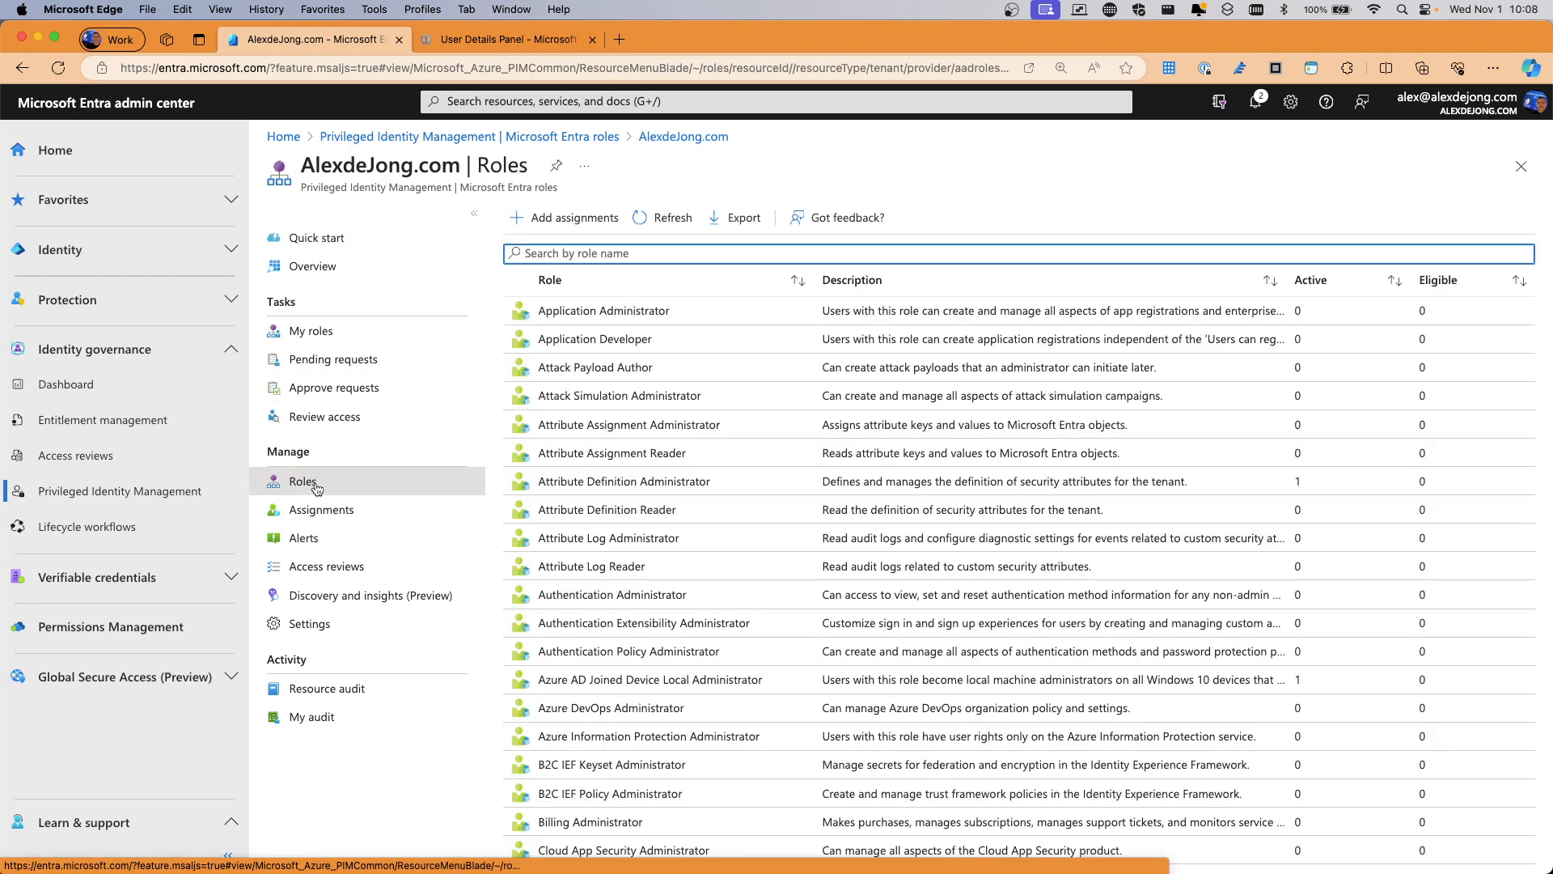
{"action": "scroll", "coordinate": [620, 589], "scroll_direction": "down", "scroll_amount": 3}
{"action": "scroll", "coordinate": [620, 589], "scroll_direction": "down", "scroll_amount": 15}
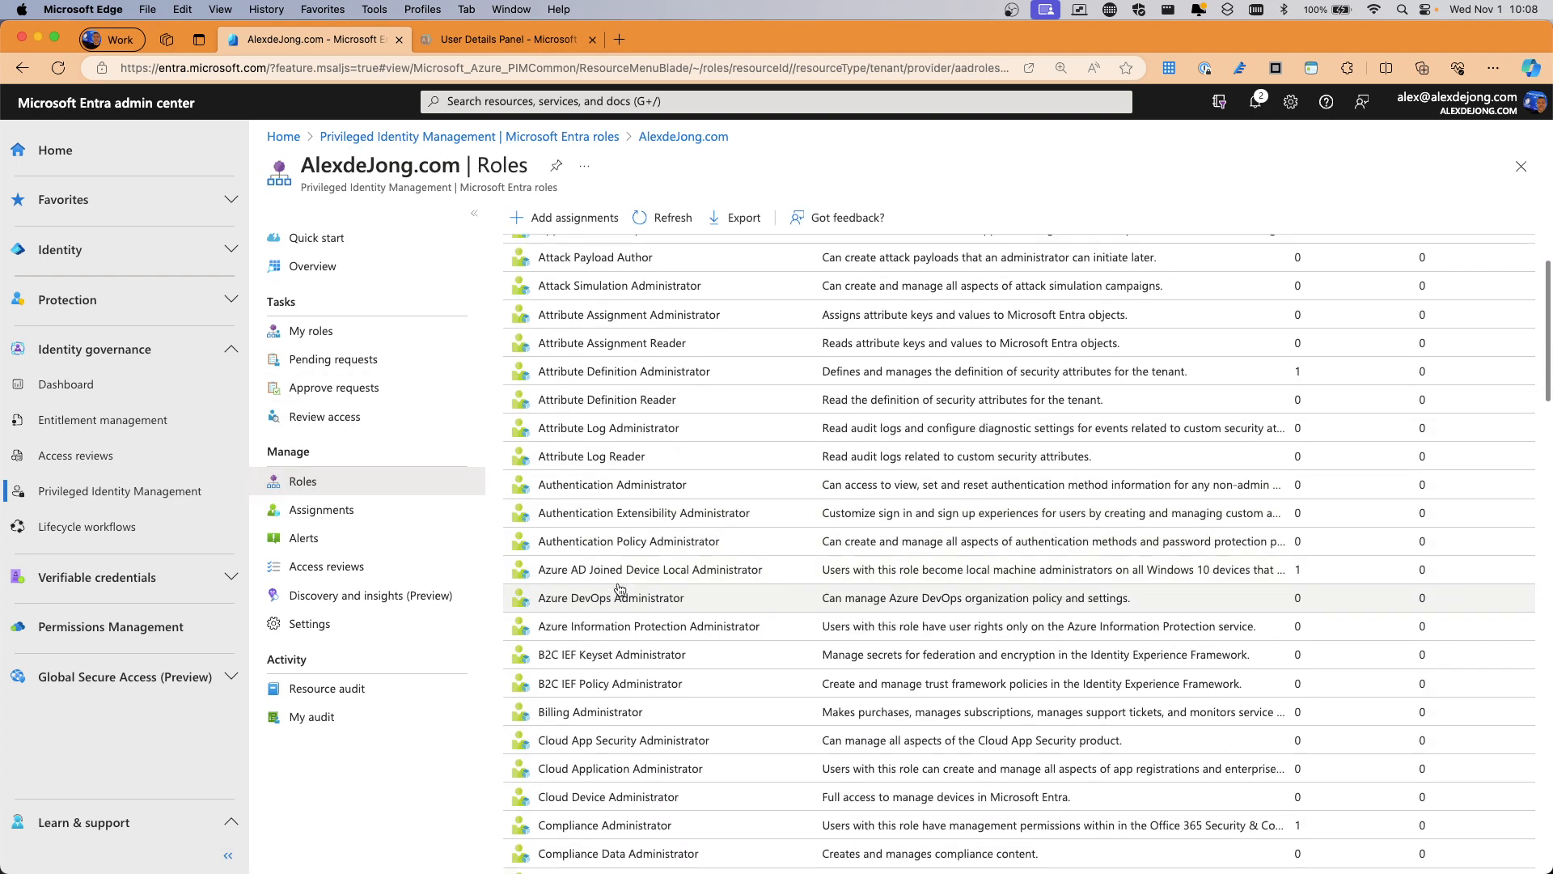
{"action": "scroll", "coordinate": [620, 584], "scroll_direction": "down", "scroll_amount": 20}
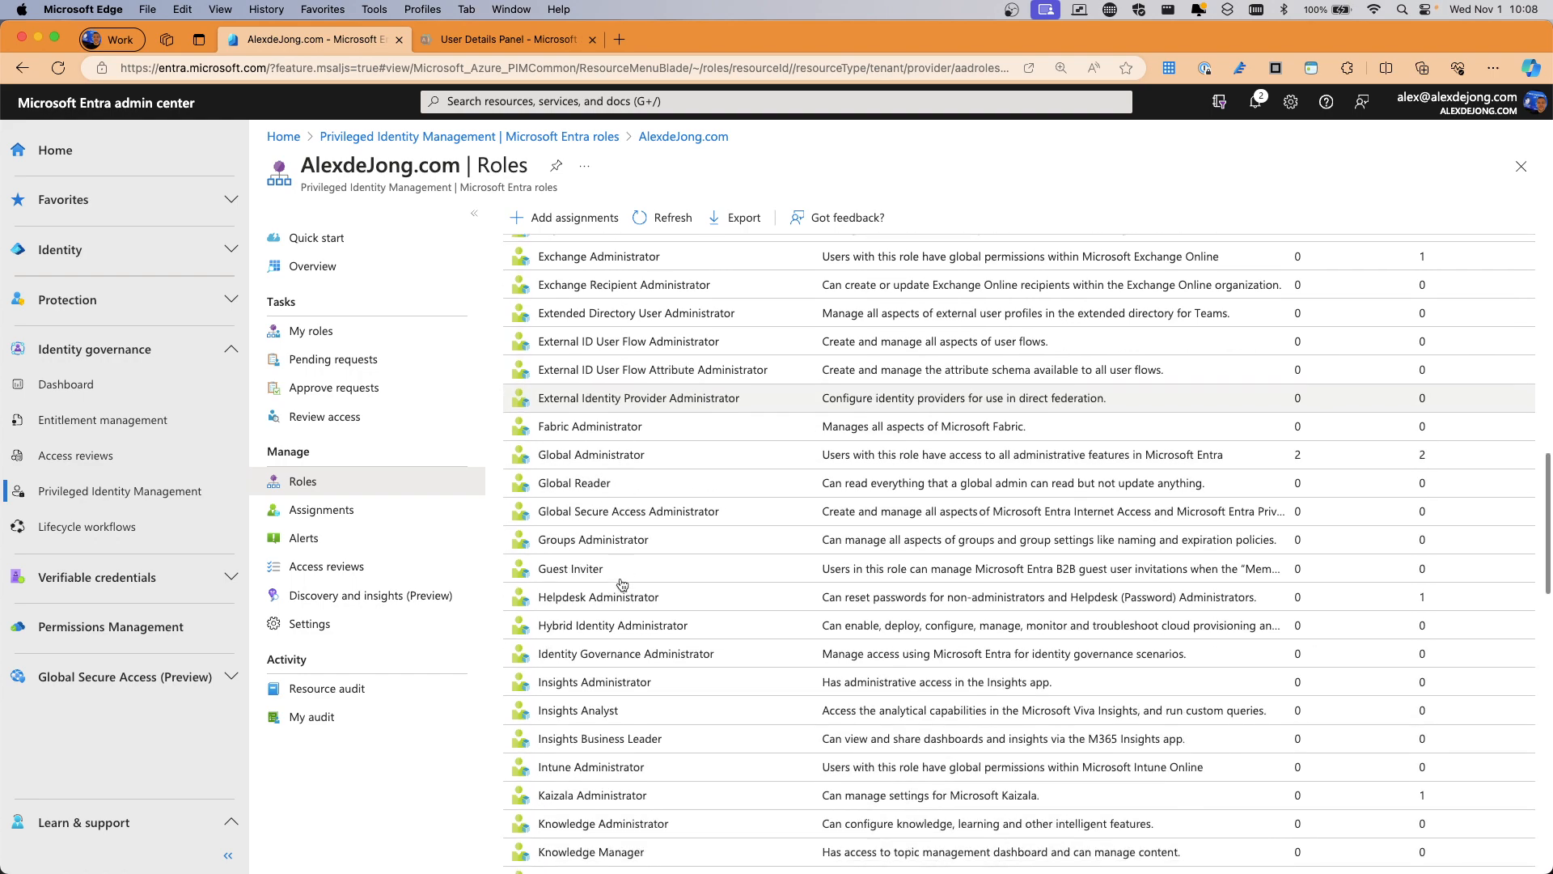
{"action": "scroll", "coordinate": [599, 566], "scroll_direction": "down", "scroll_amount": 8}
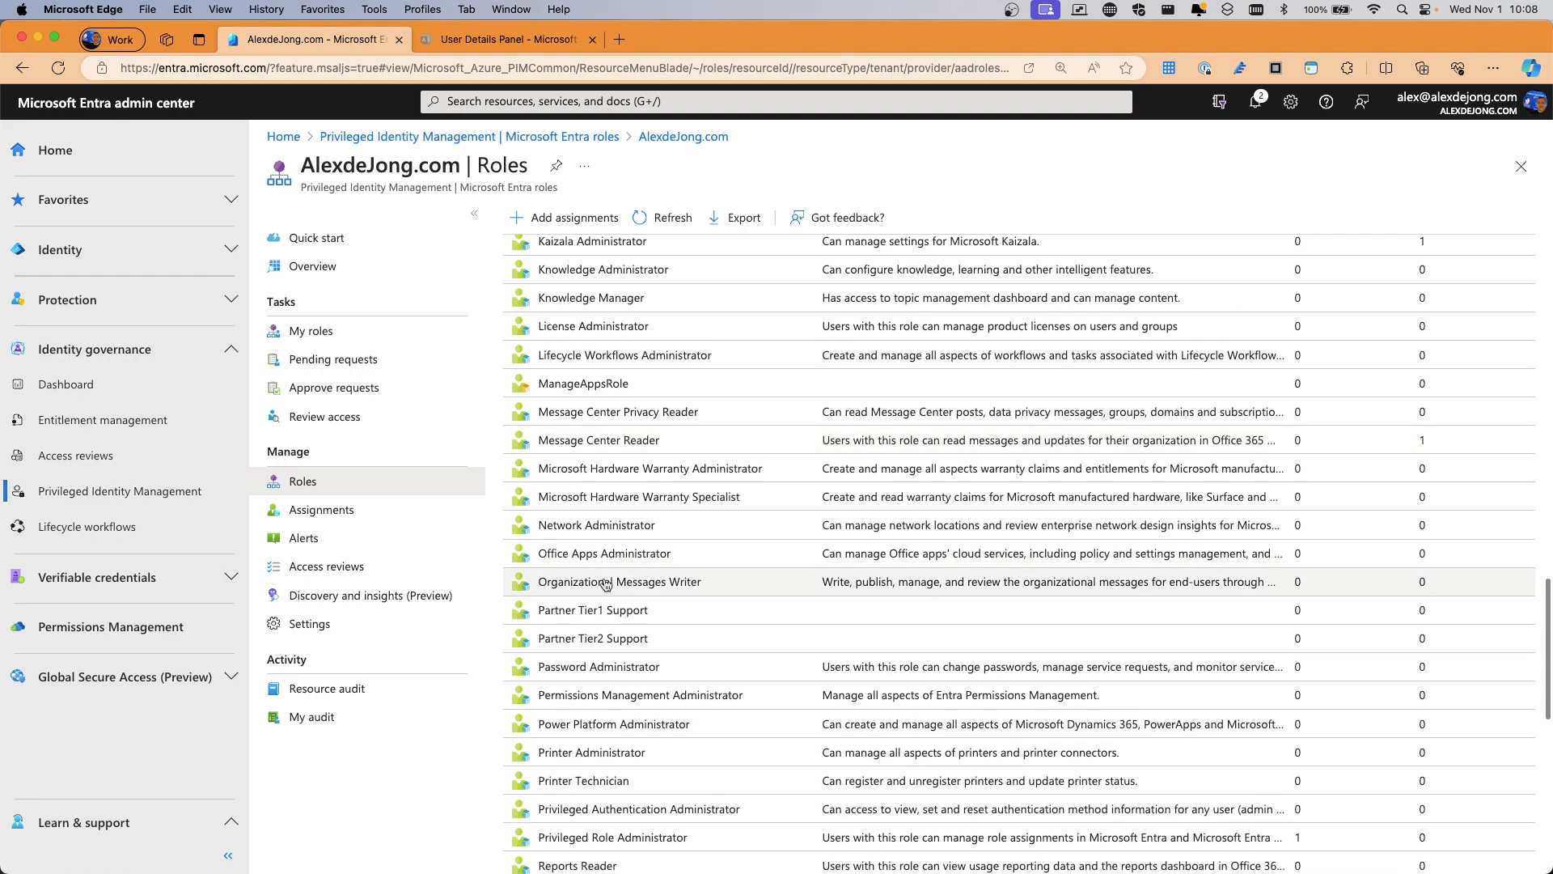
{"action": "scroll", "coordinate": [606, 582], "scroll_direction": "down", "scroll_amount": 10}
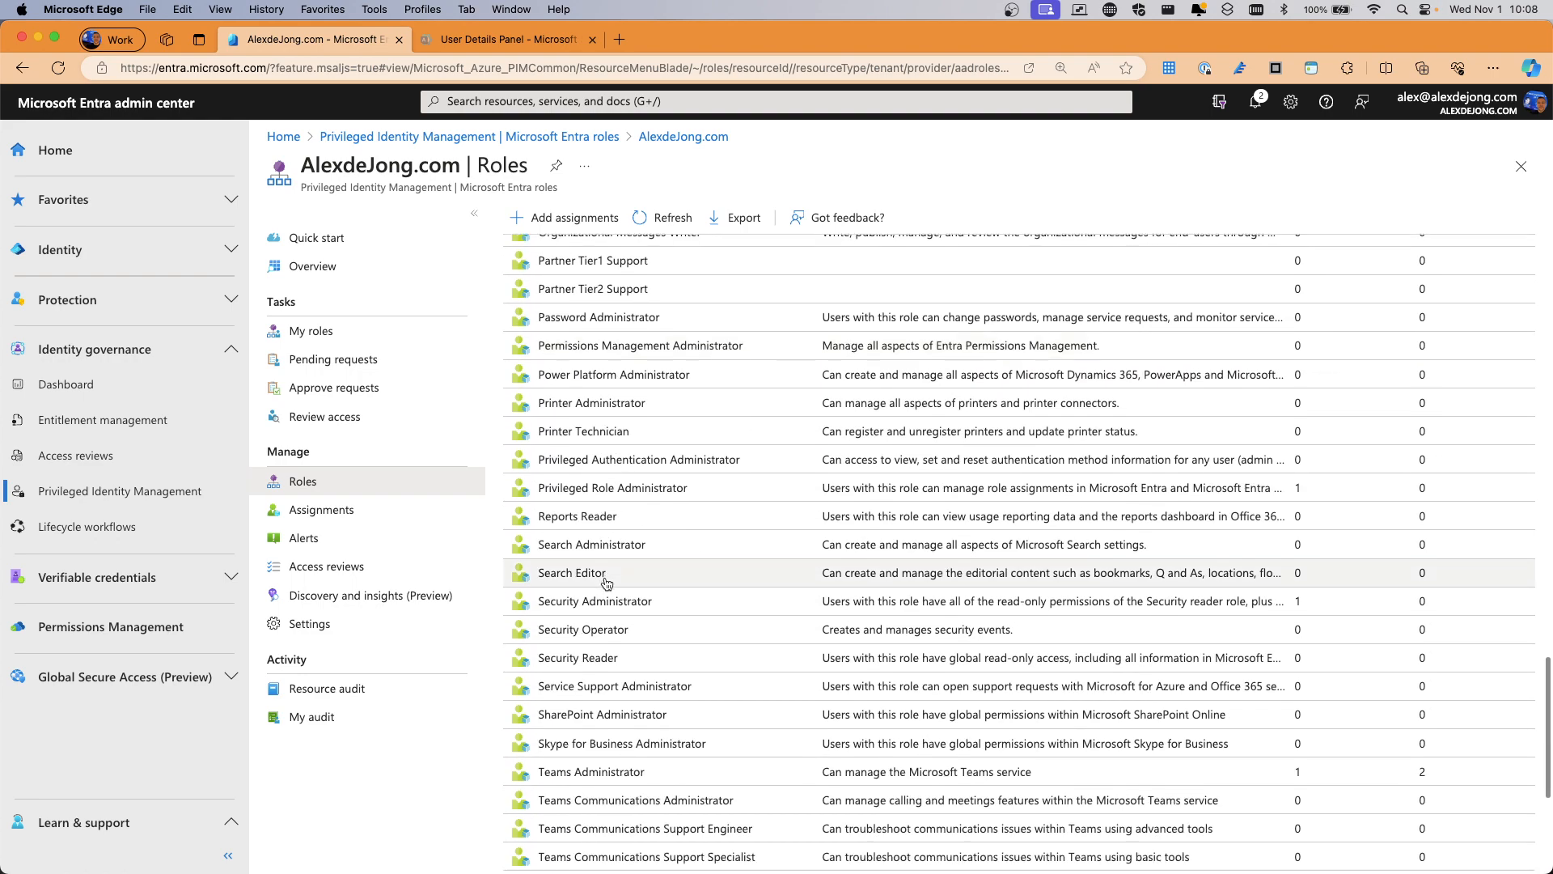
{"action": "left_click", "coordinate": [588, 510]}
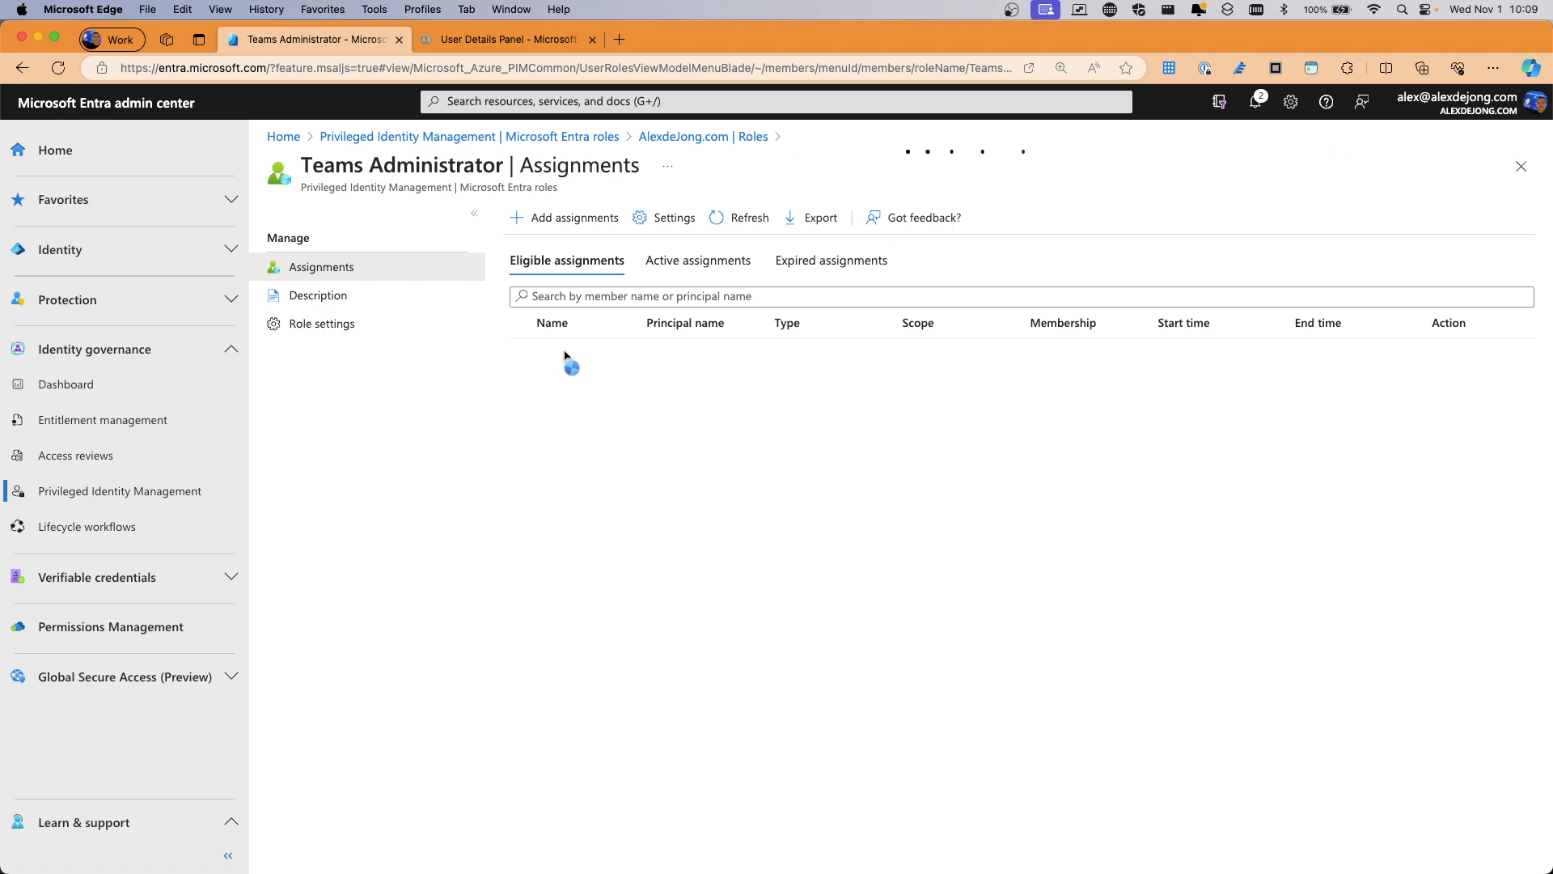
Add an eligible Teams Administrator assignment for the test user
{"action": "left_click", "coordinate": [540, 218]}
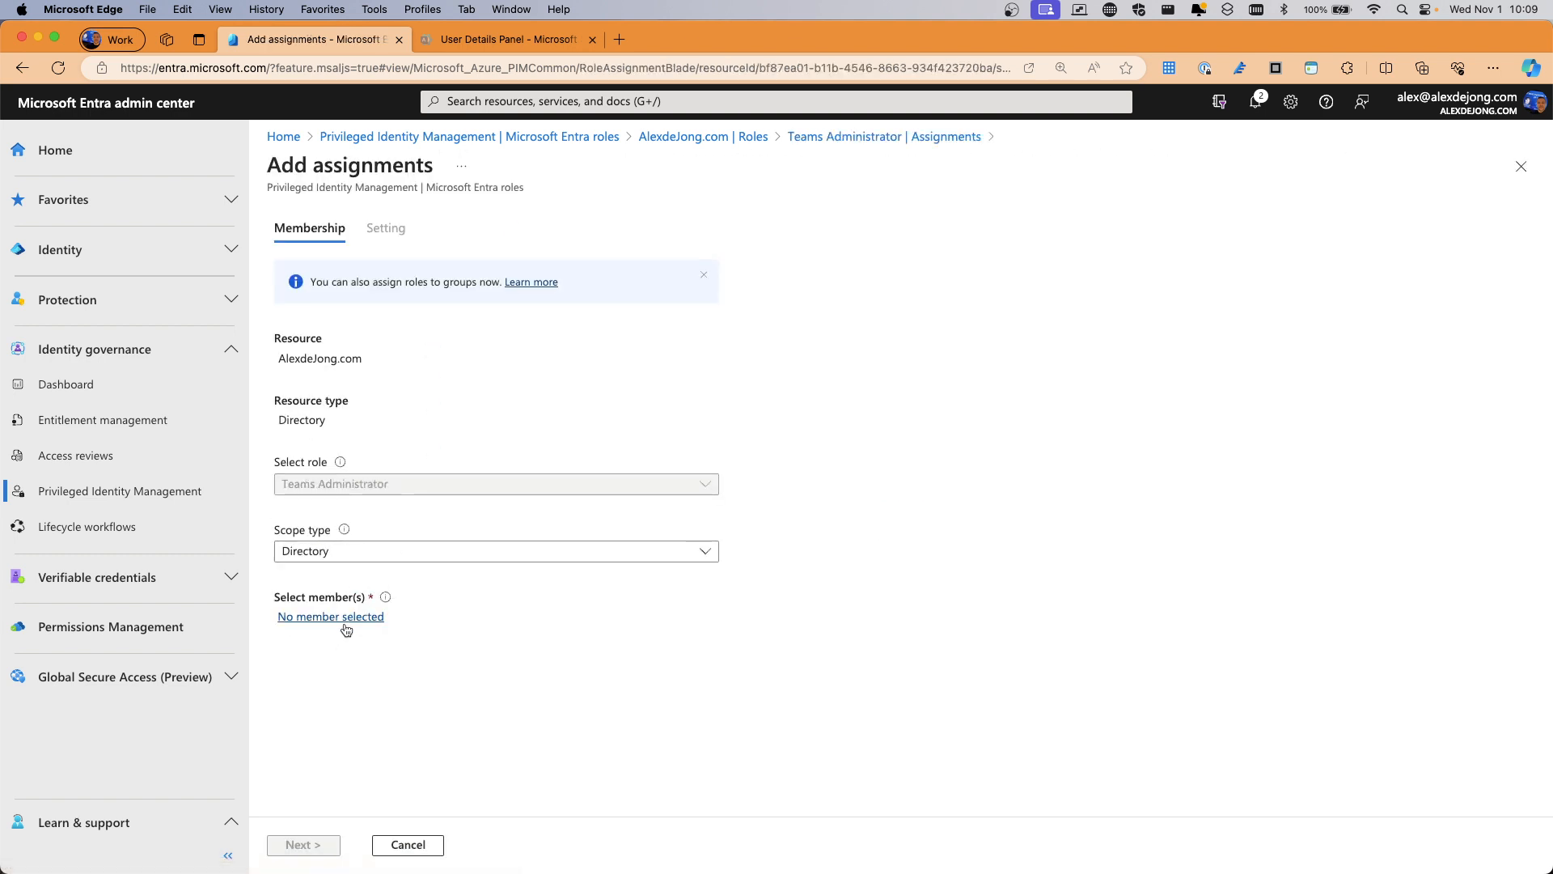
{"action": "left_click", "coordinate": [345, 626]}
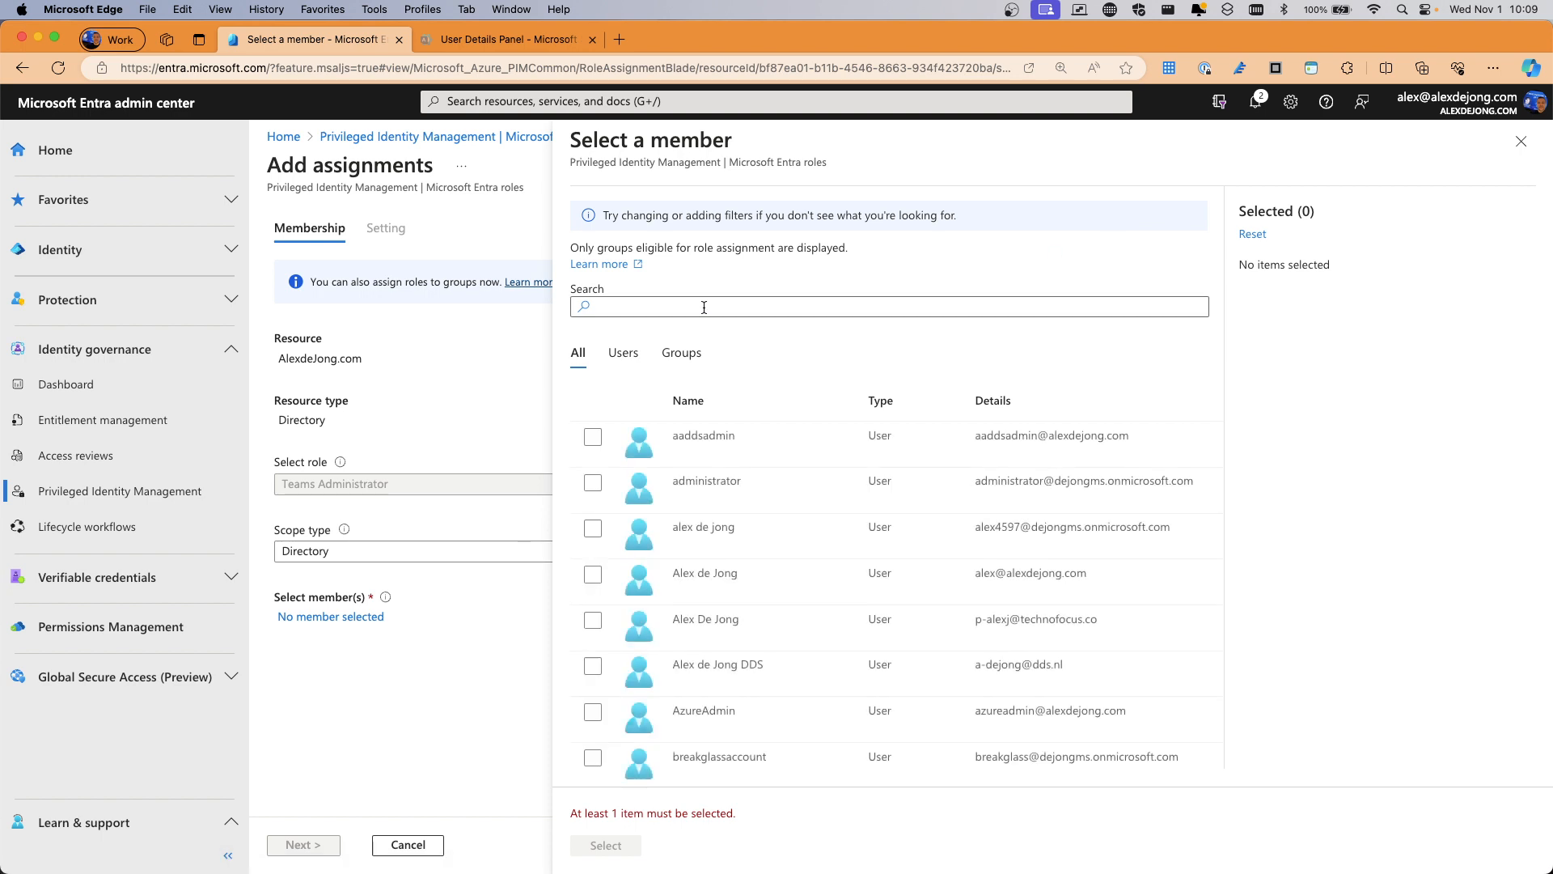
{"action": "scroll", "coordinate": [601, 711], "scroll_direction": "down", "scroll_amount": 2}
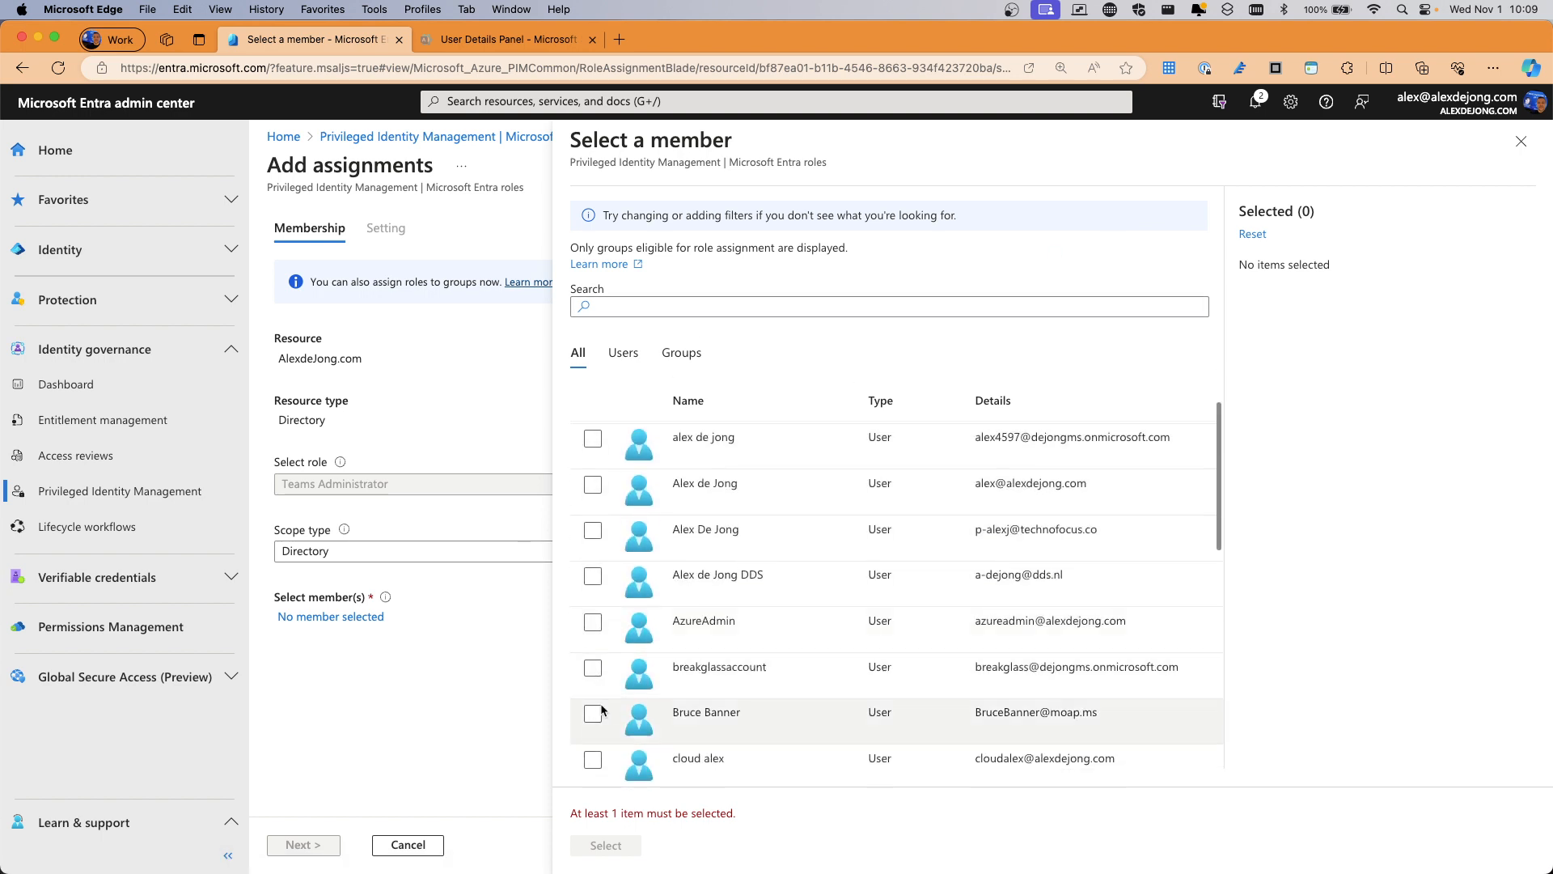
{"action": "left_click", "coordinate": [594, 713]}
{"action": "left_click", "coordinate": [603, 845]}
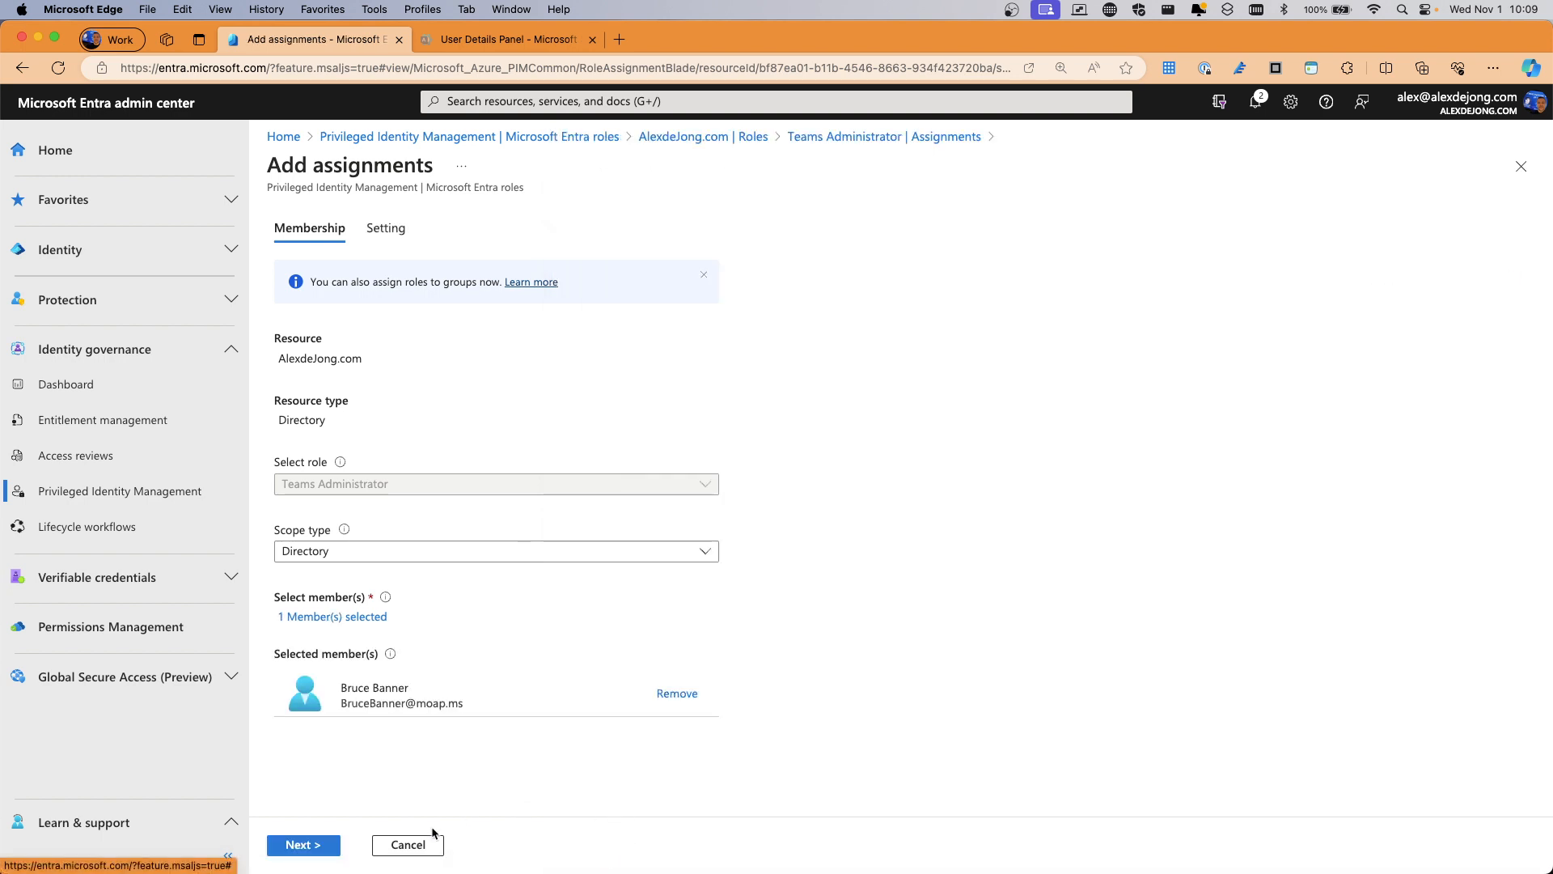
{"action": "left_click", "coordinate": [328, 845]}
{"action": "left_click", "coordinate": [313, 846]}
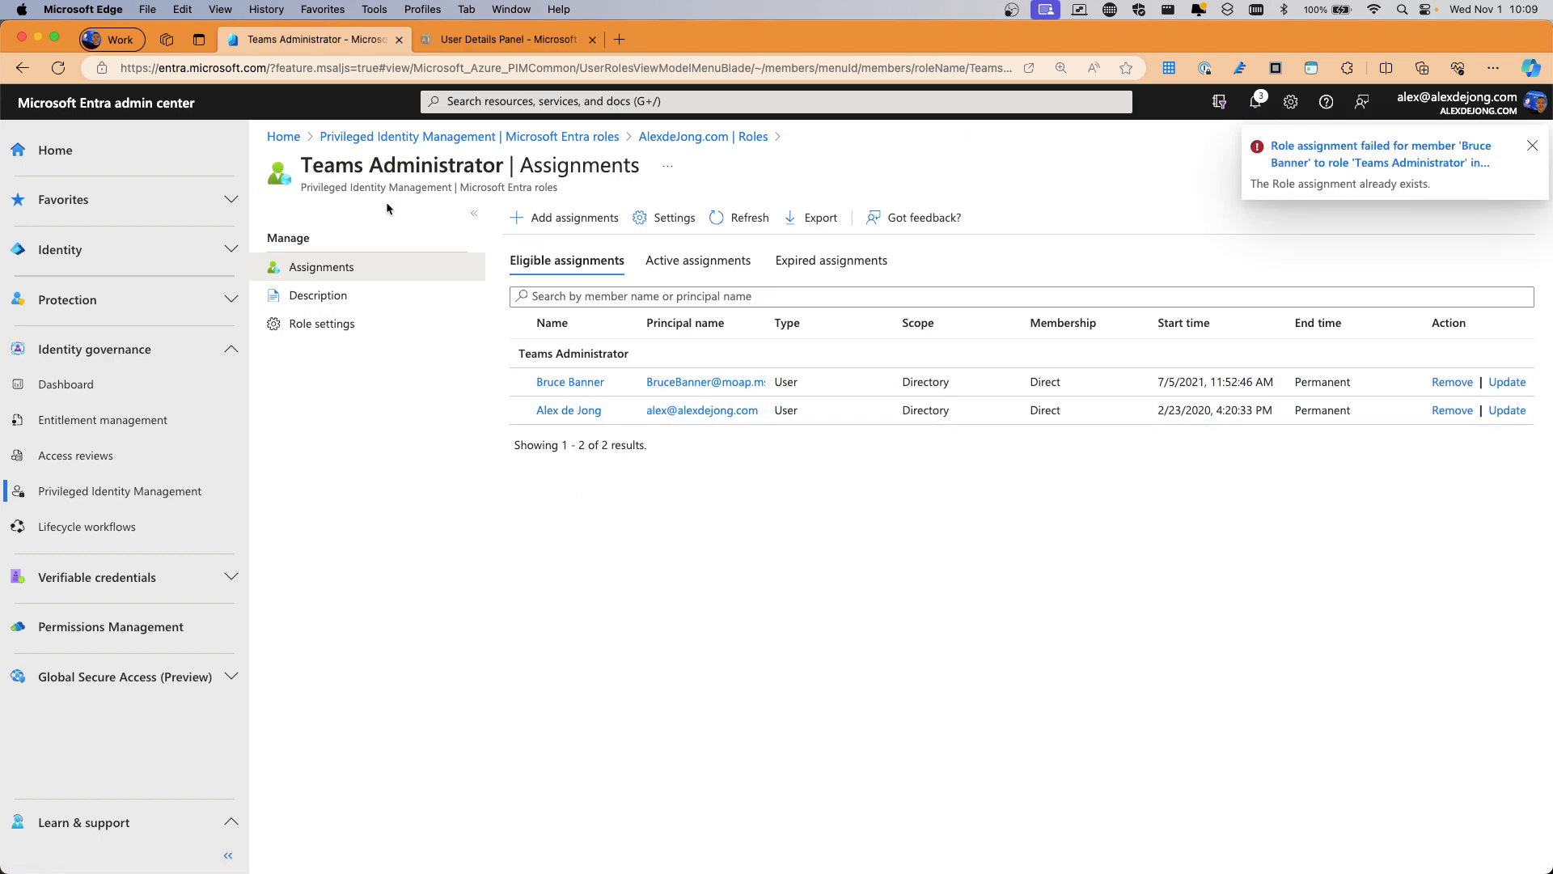
Return to the PIM roles list and open the Exchange Administrator role's assignments
{"action": "left_click", "coordinate": [703, 136]}
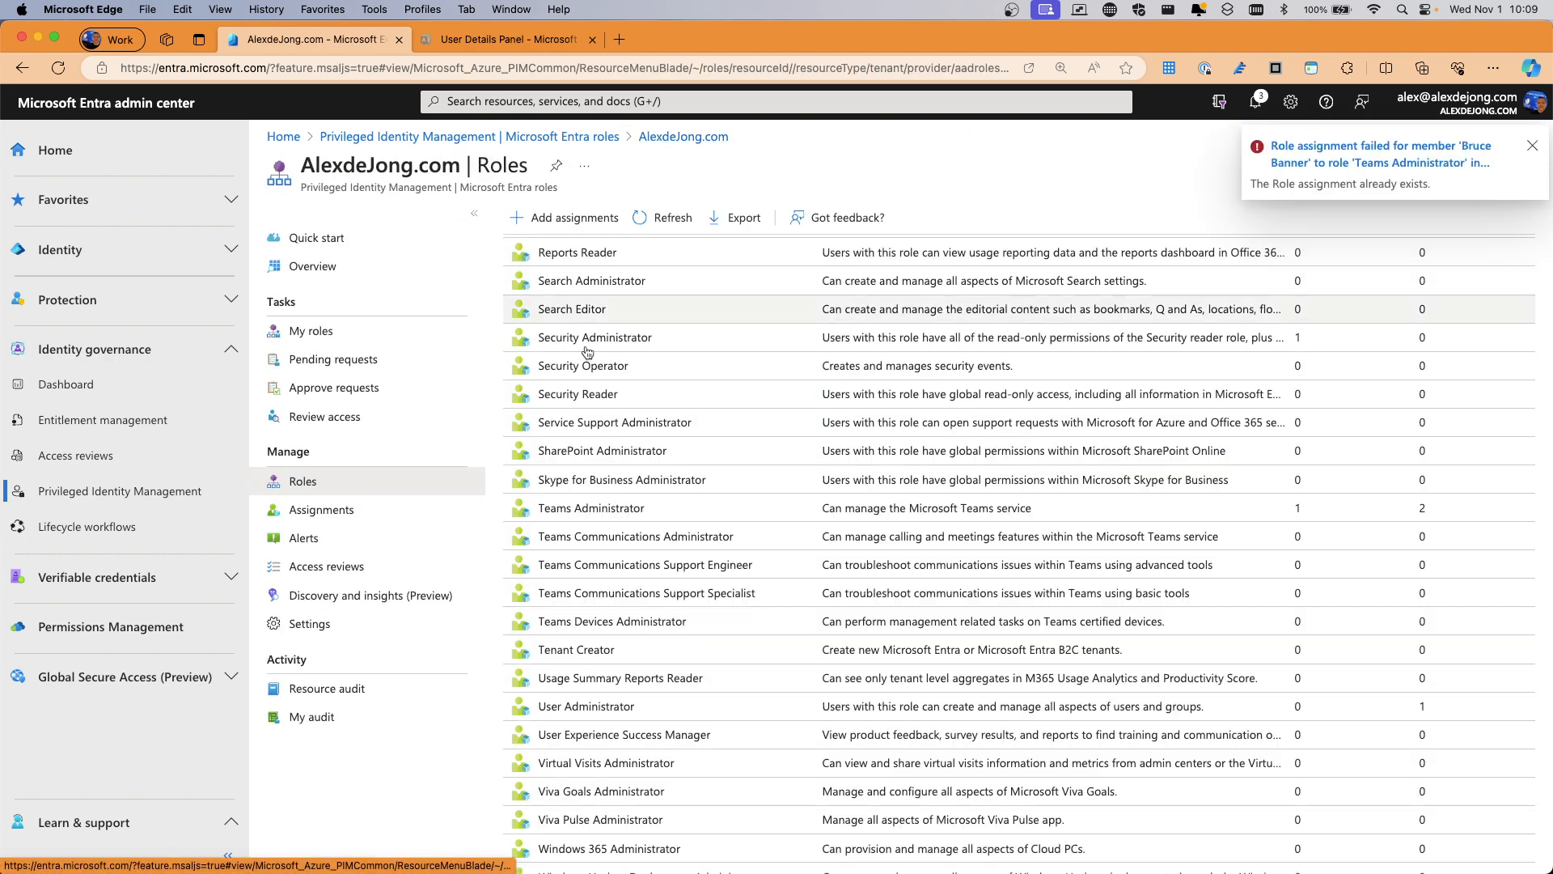
{"action": "scroll", "coordinate": [584, 388], "scroll_direction": "down", "scroll_amount": 1}
{"action": "scroll", "coordinate": [577, 466], "scroll_direction": "up", "scroll_amount": 6}
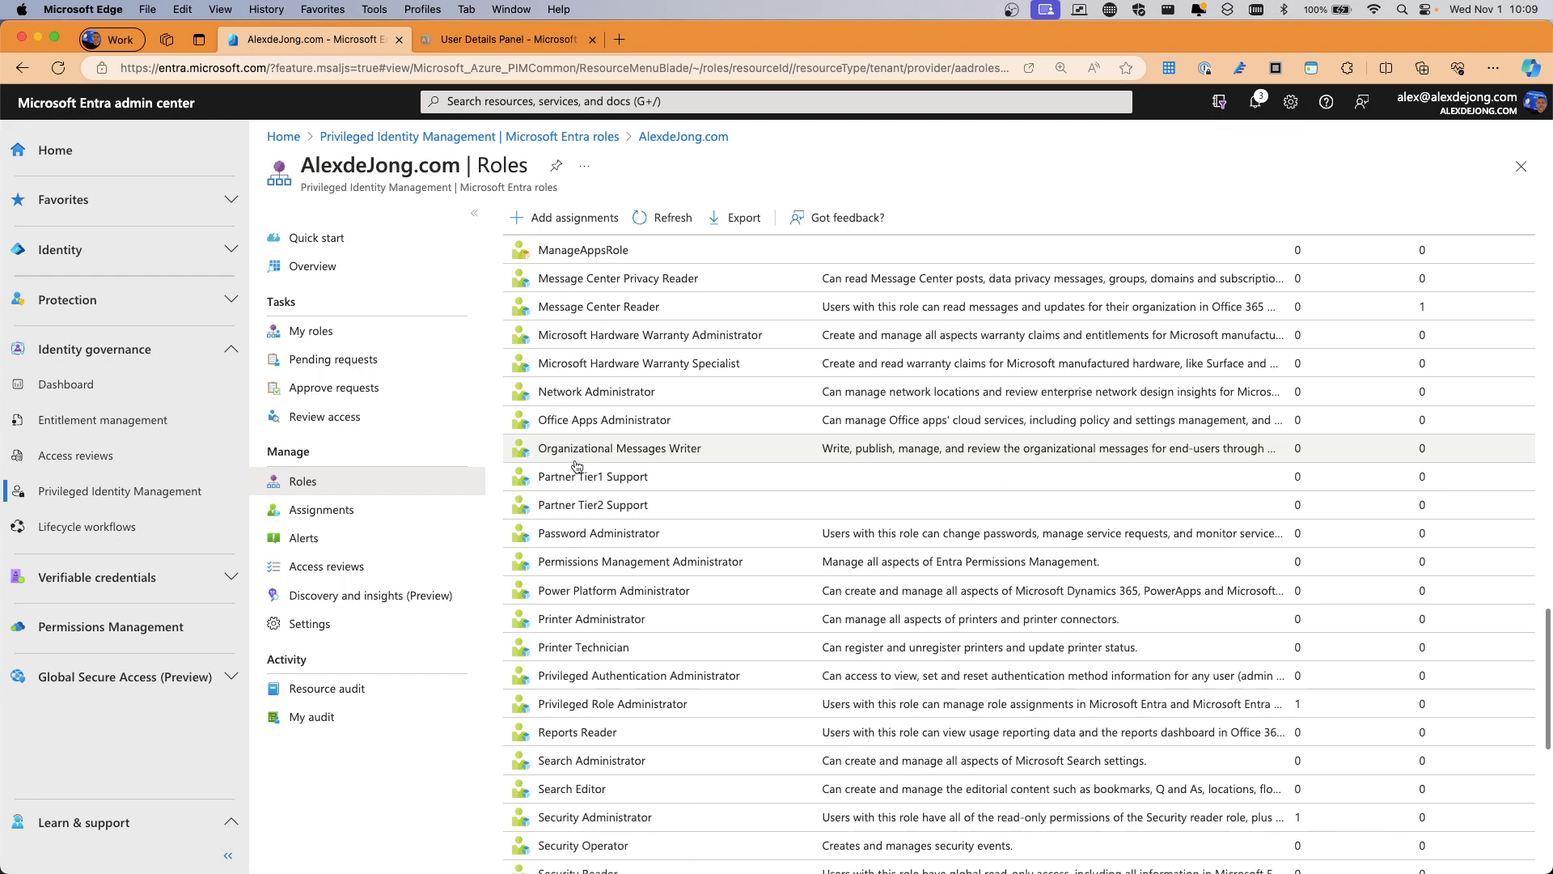
{"action": "scroll", "coordinate": [577, 466], "scroll_direction": "up", "scroll_amount": 5}
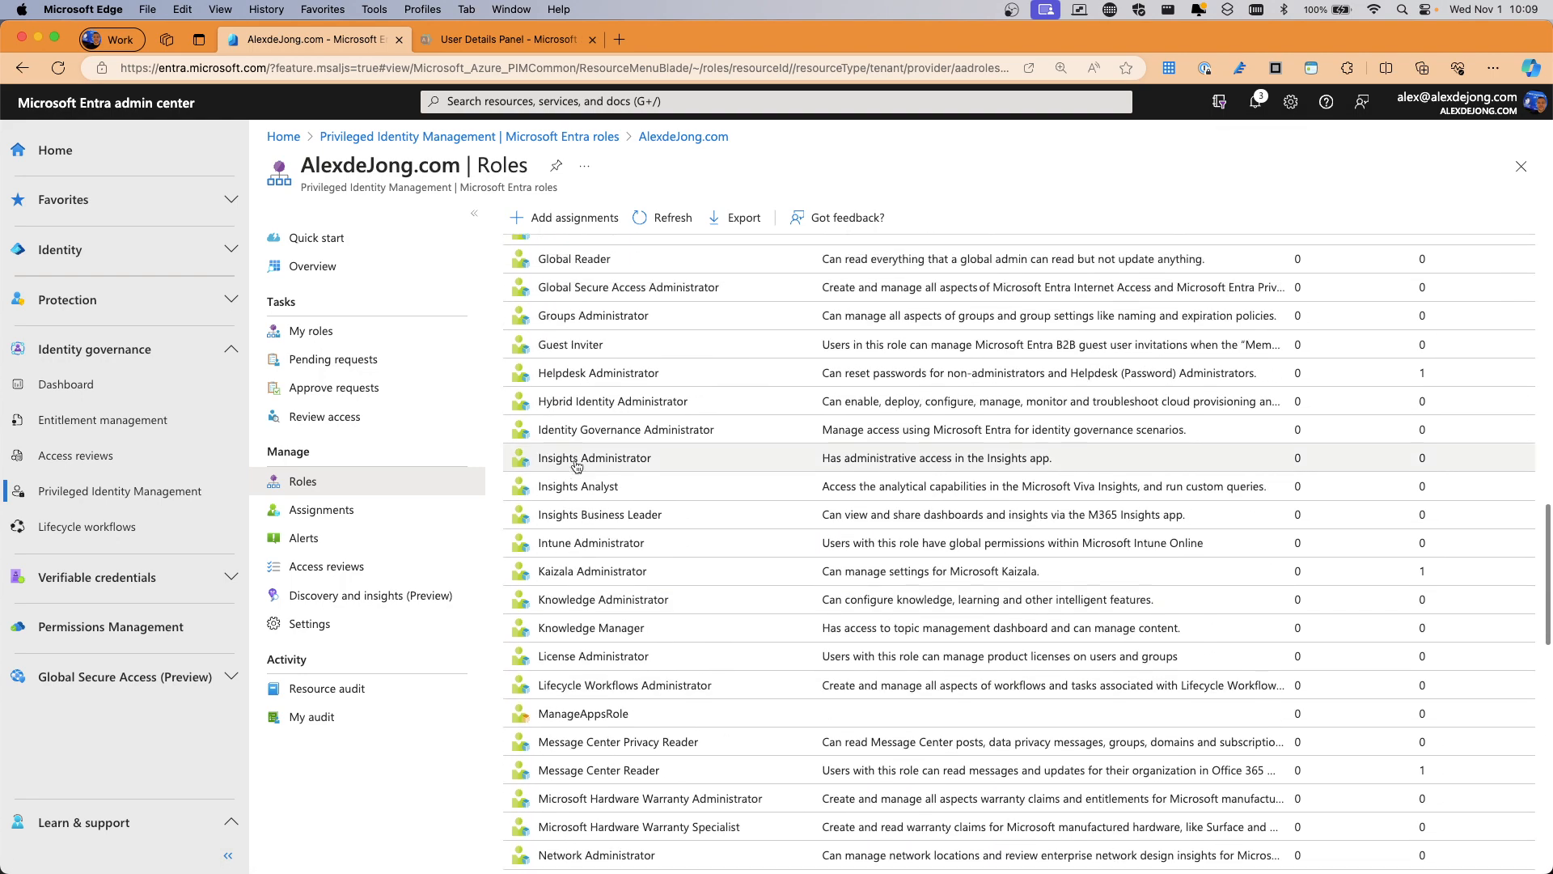
{"action": "scroll", "coordinate": [577, 466], "scroll_direction": "up", "scroll_amount": 4}
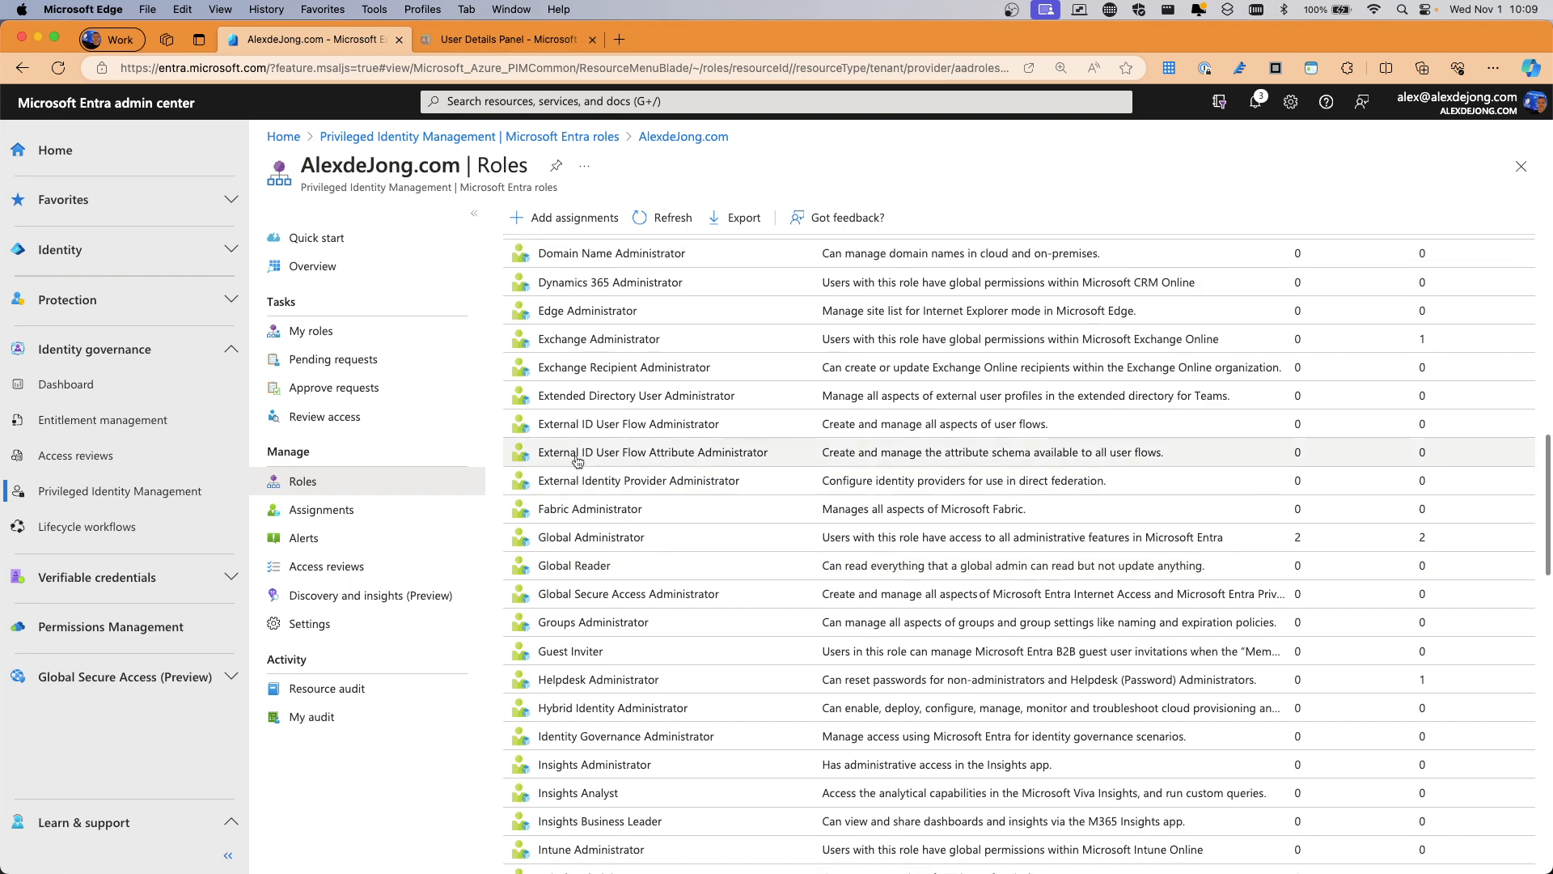
{"action": "left_click", "coordinate": [576, 339]}
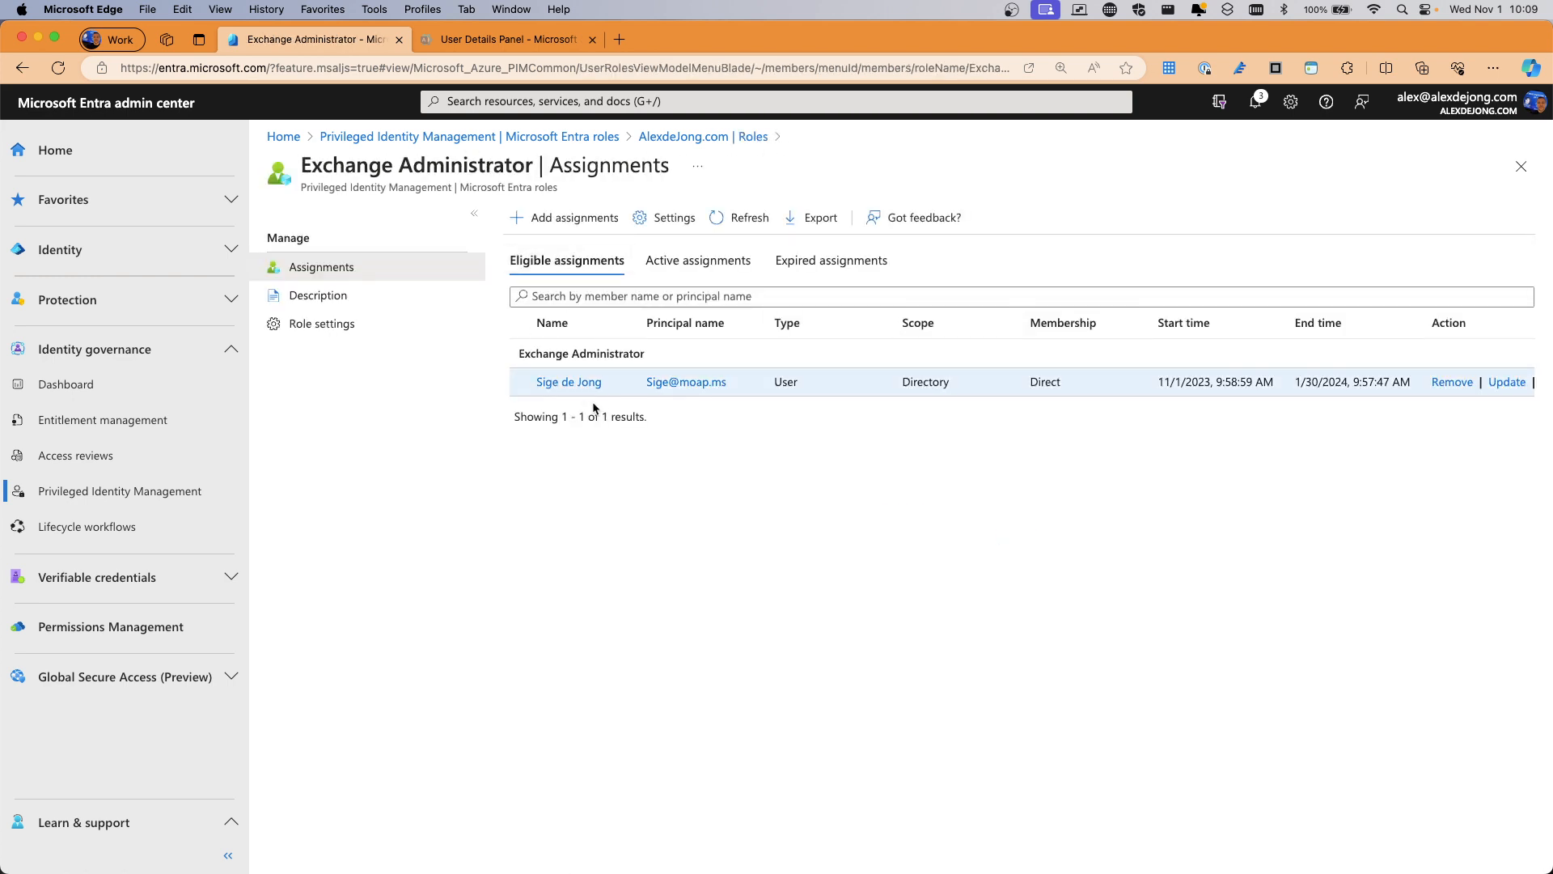
Make the test user eligible for the Exchange Administrator role
{"action": "left_click", "coordinate": [548, 227]}
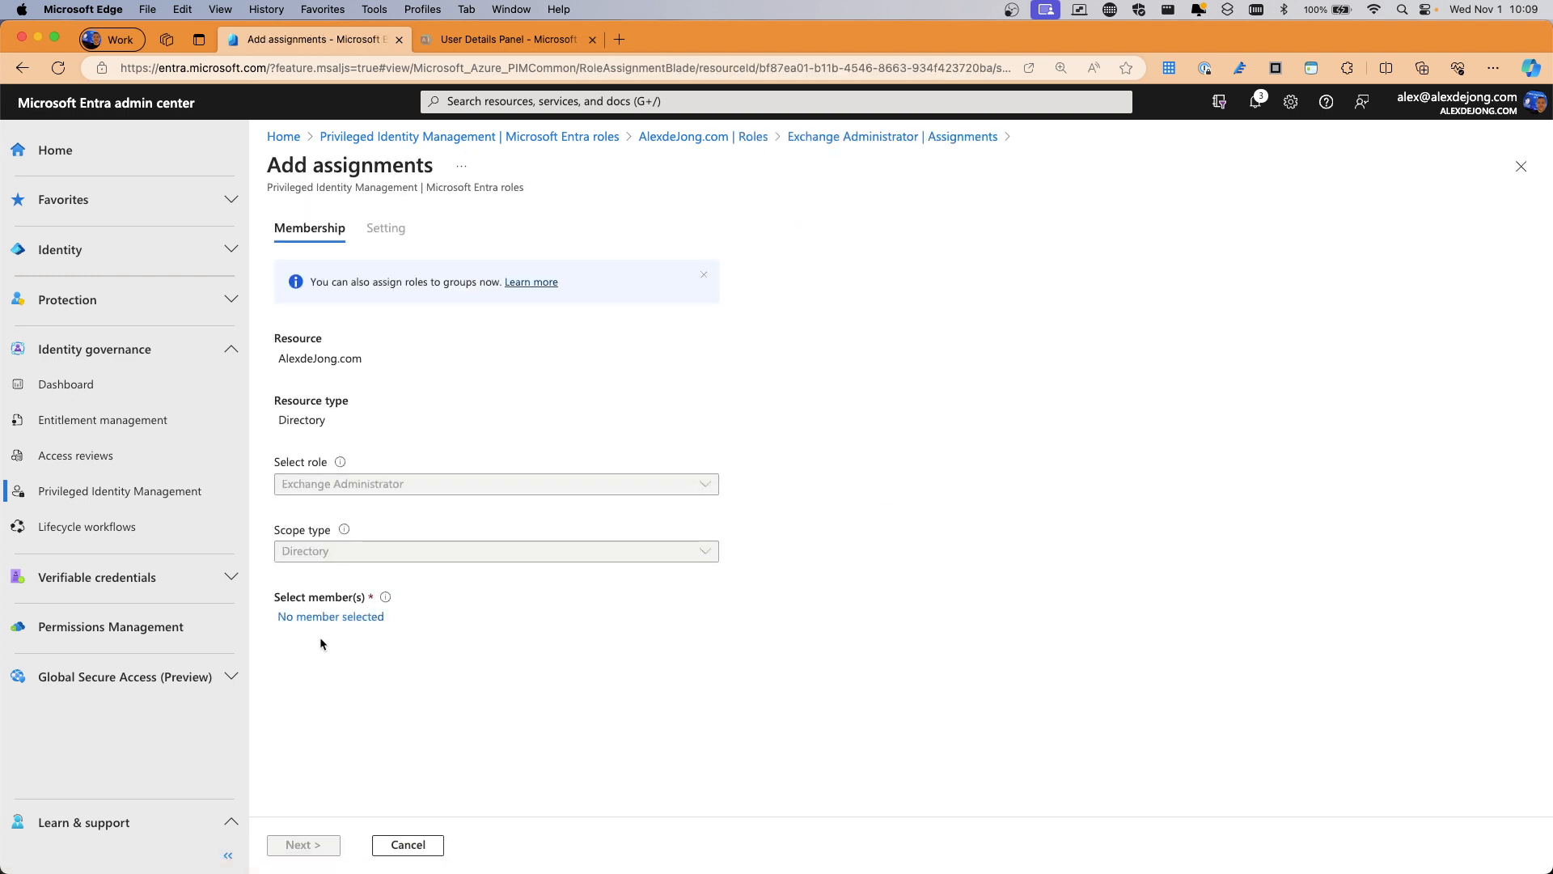
{"action": "left_click", "coordinate": [333, 617]}
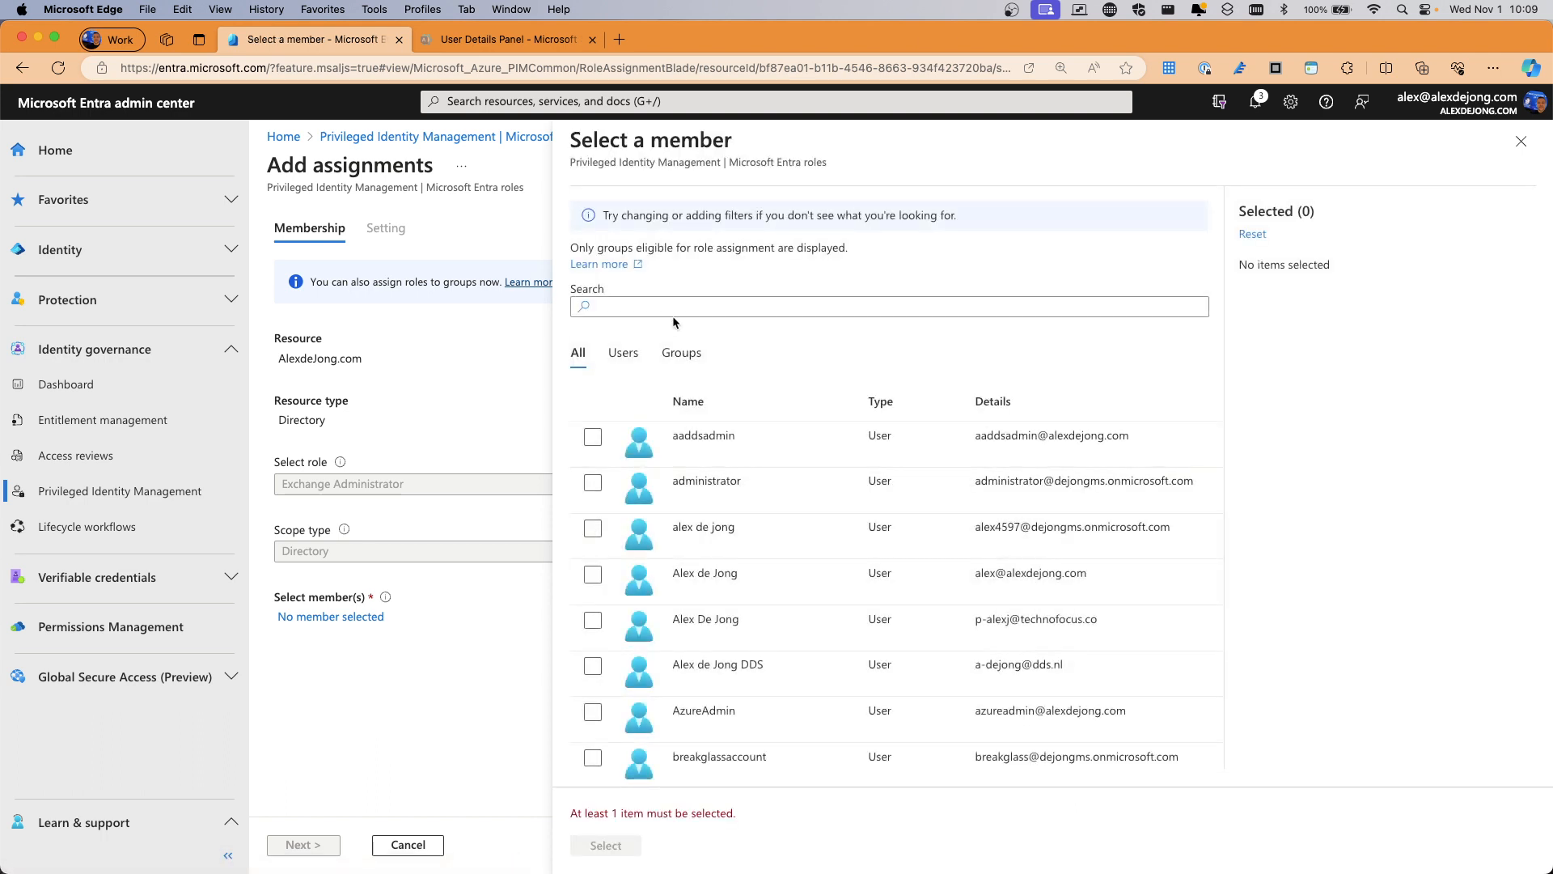
{"action": "scroll", "coordinate": [643, 709], "scroll_direction": "down", "scroll_amount": 3}
{"action": "left_click", "coordinate": [593, 699]}
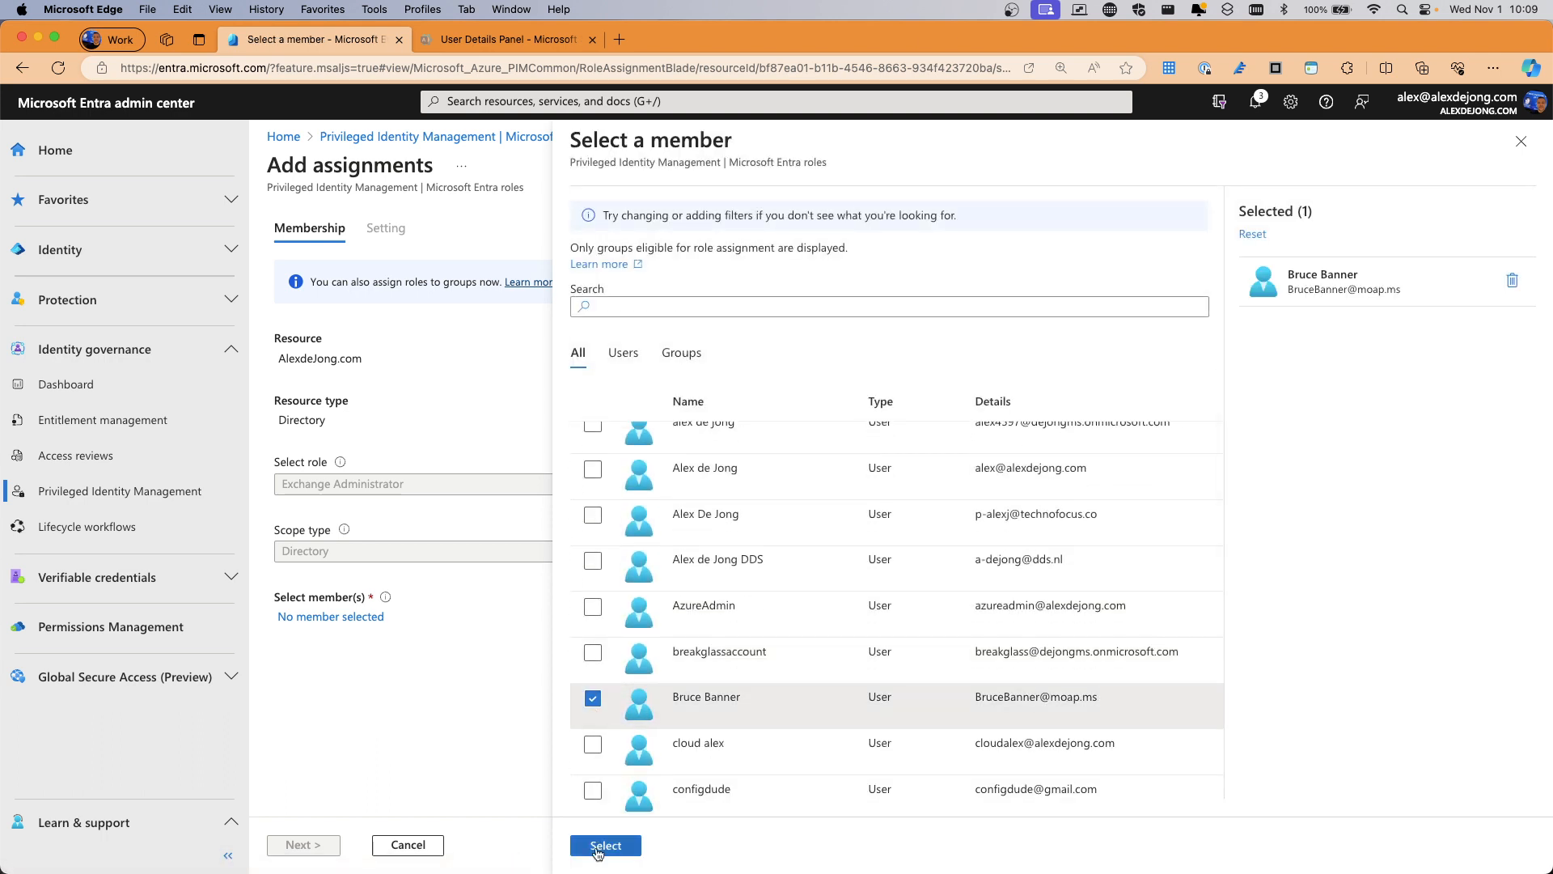
{"action": "left_click", "coordinate": [604, 845]}
{"action": "left_click", "coordinate": [311, 846]}
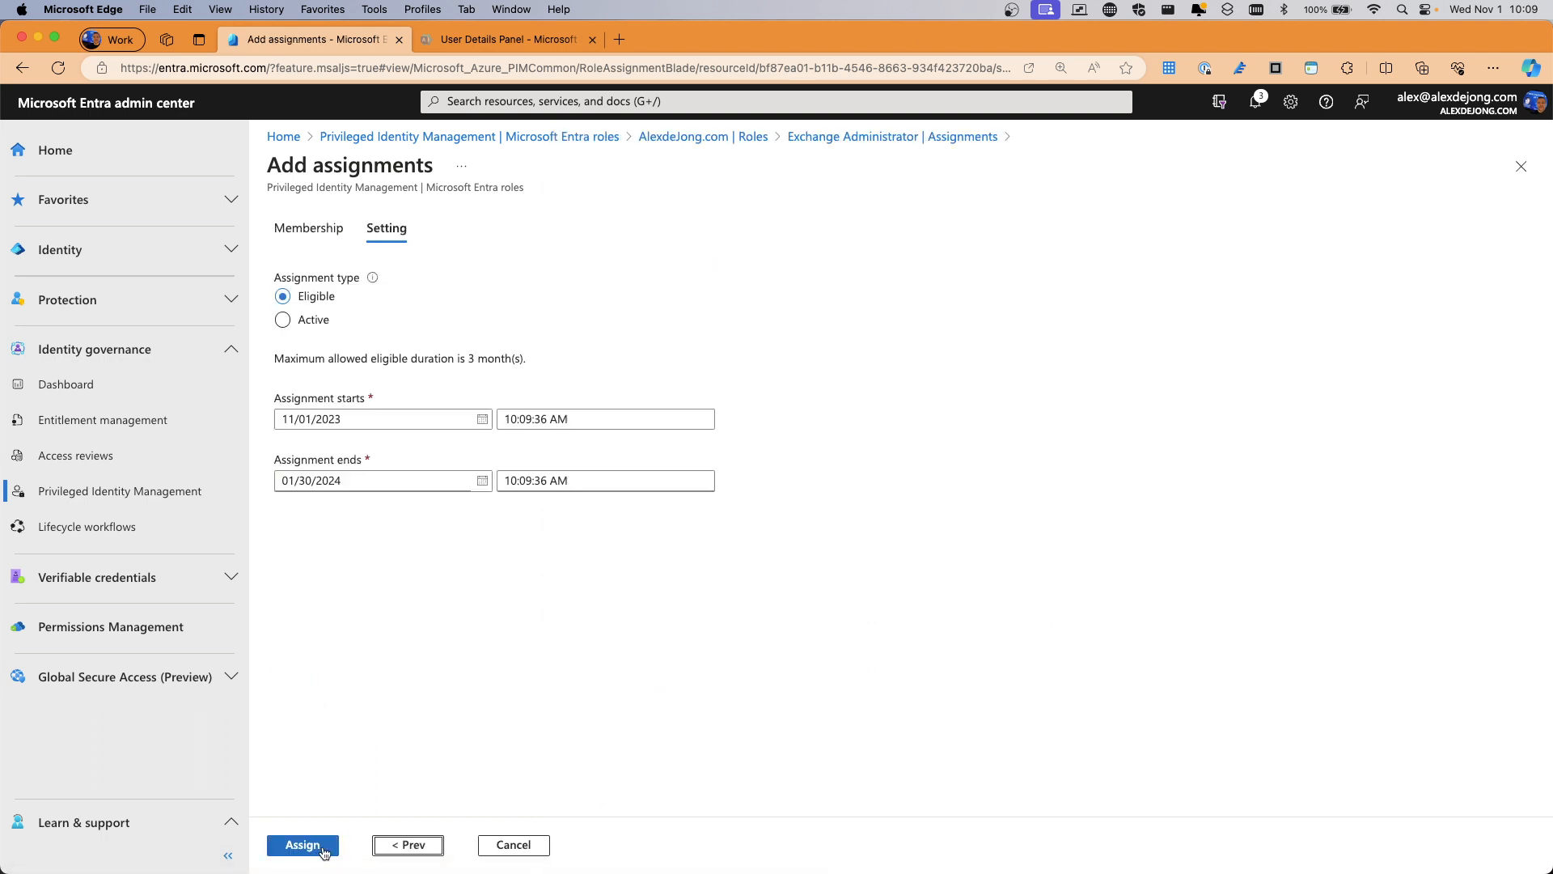
{"action": "left_click", "coordinate": [315, 849]}
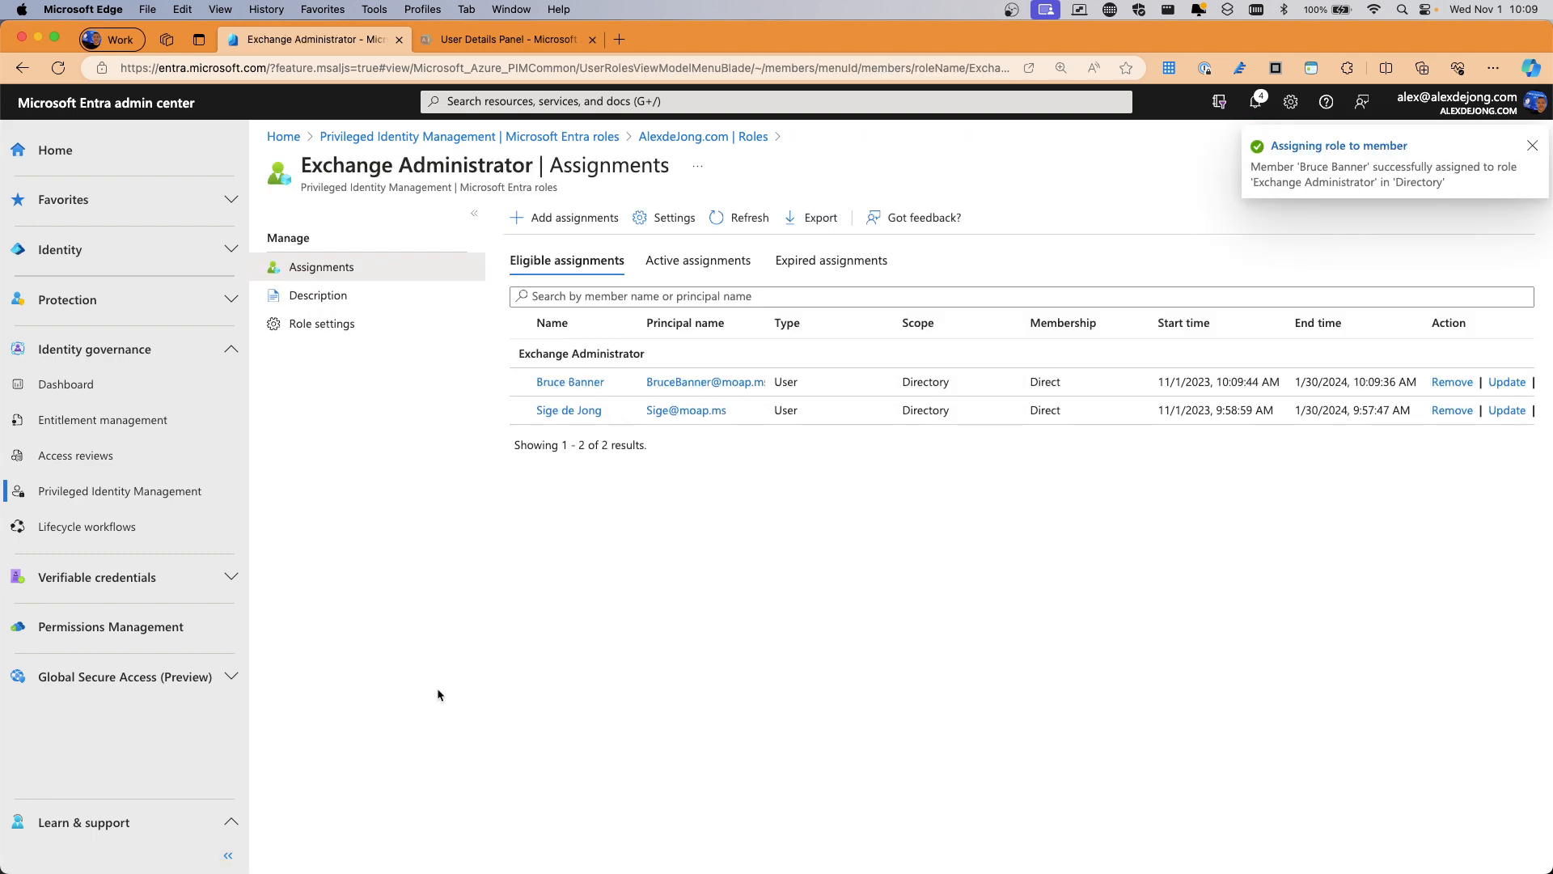
Back in the roles list, open Teams Administrator to see its two eligible members
{"action": "left_click", "coordinate": [694, 139]}
{"action": "scroll", "coordinate": [609, 567], "scroll_direction": "down", "scroll_amount": 15}
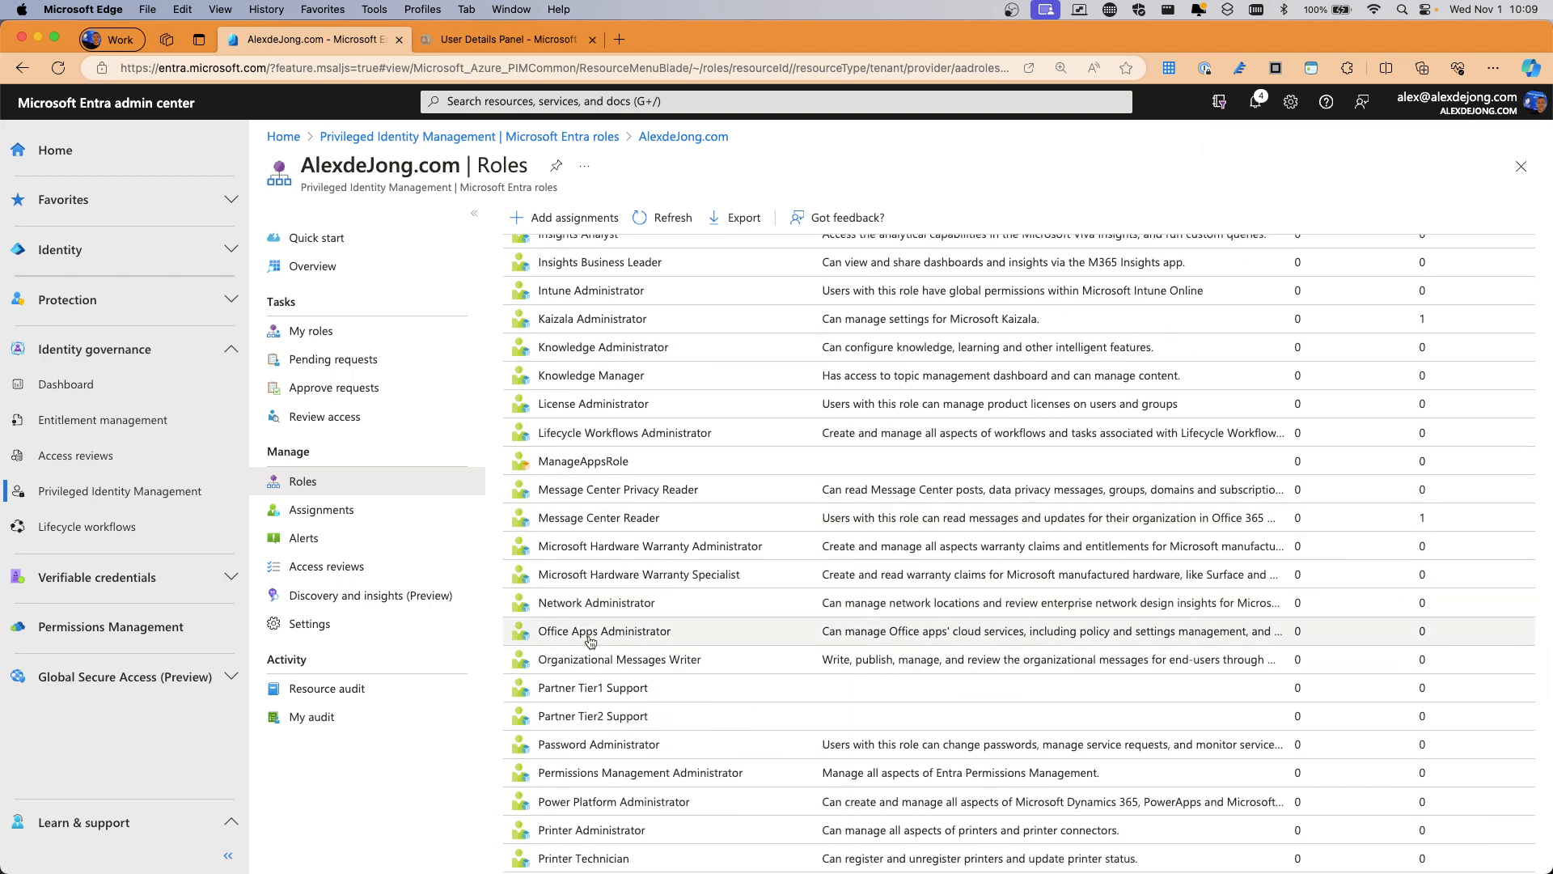
{"action": "scroll", "coordinate": [595, 684], "scroll_direction": "down", "scroll_amount": 2}
{"action": "scroll", "coordinate": [585, 699], "scroll_direction": "down", "scroll_amount": 10}
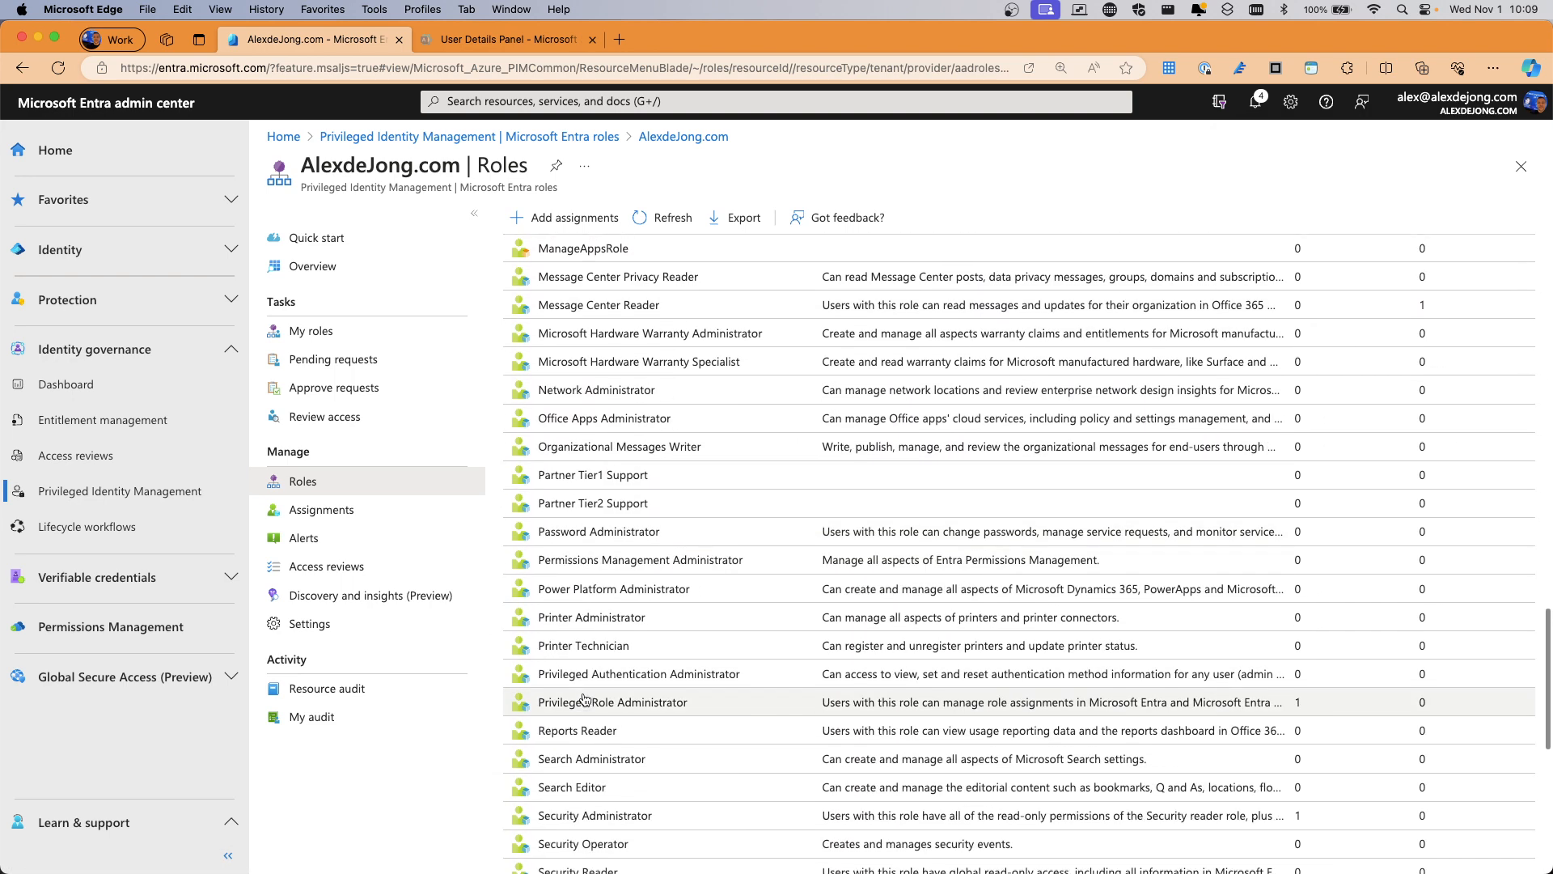
{"action": "left_click", "coordinate": [579, 682]}
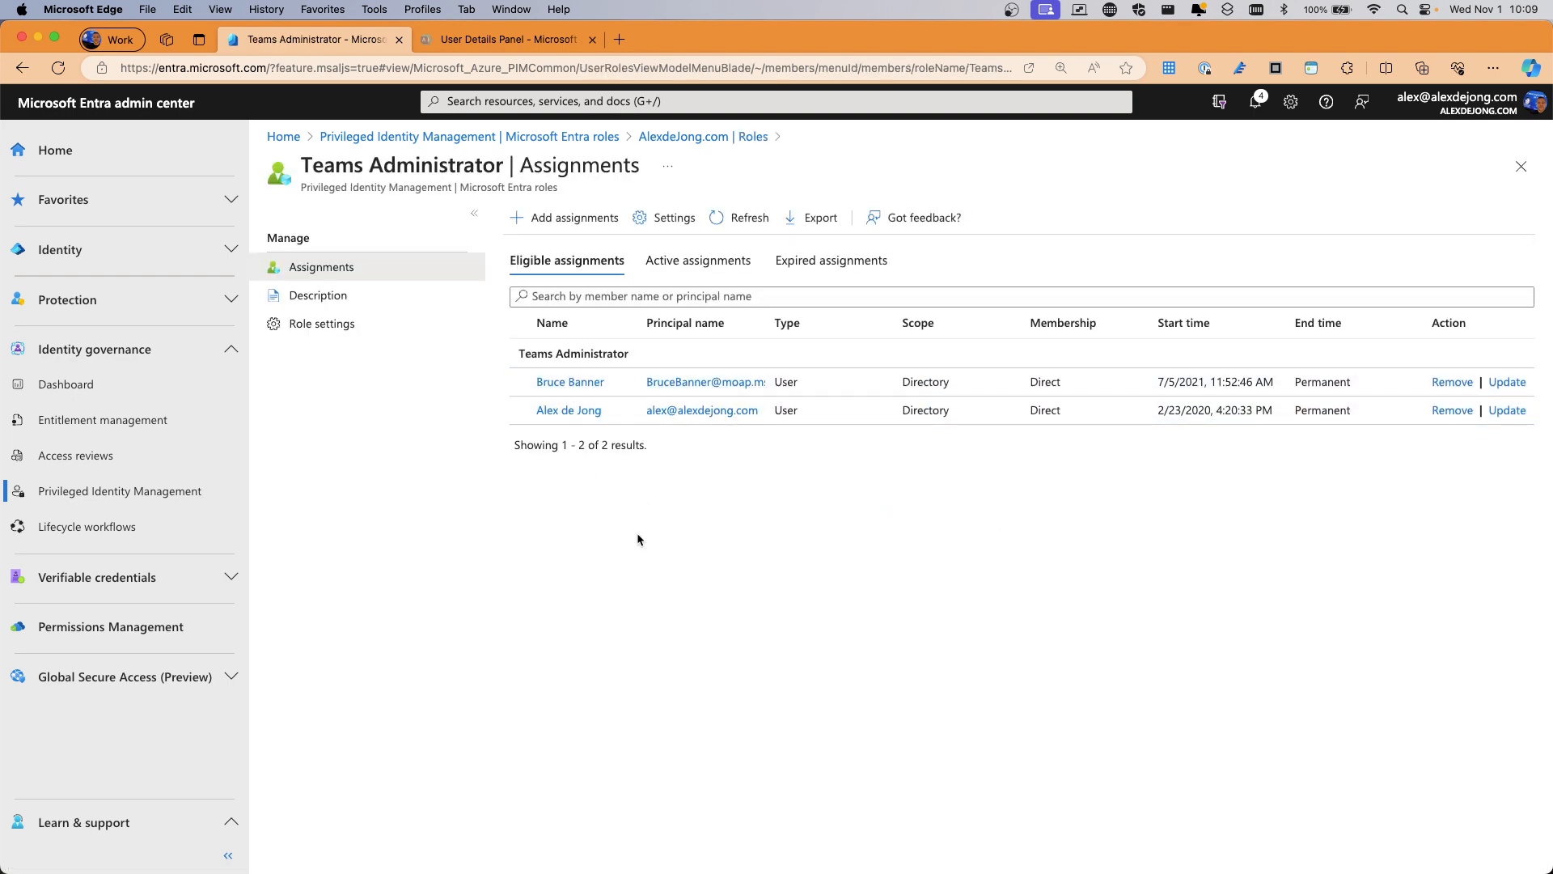
{"action": "key", "text": "ctrl+Up"}
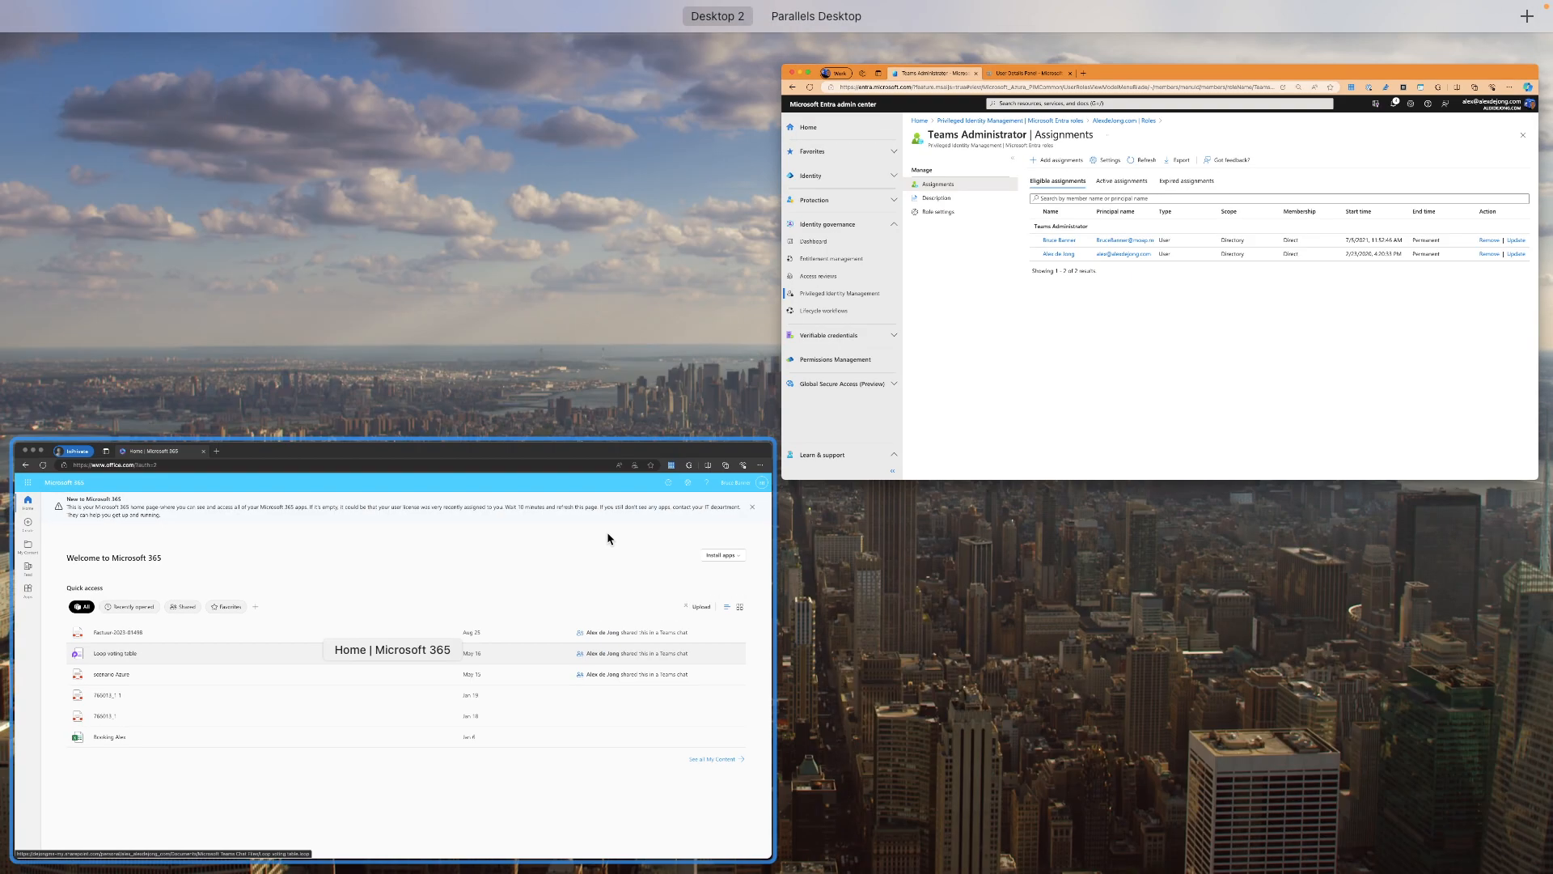
In the private Microsoft 365 window, confirm the app launcher offers only Add-Ins and Partner
{"action": "left_click", "coordinate": [411, 575]}
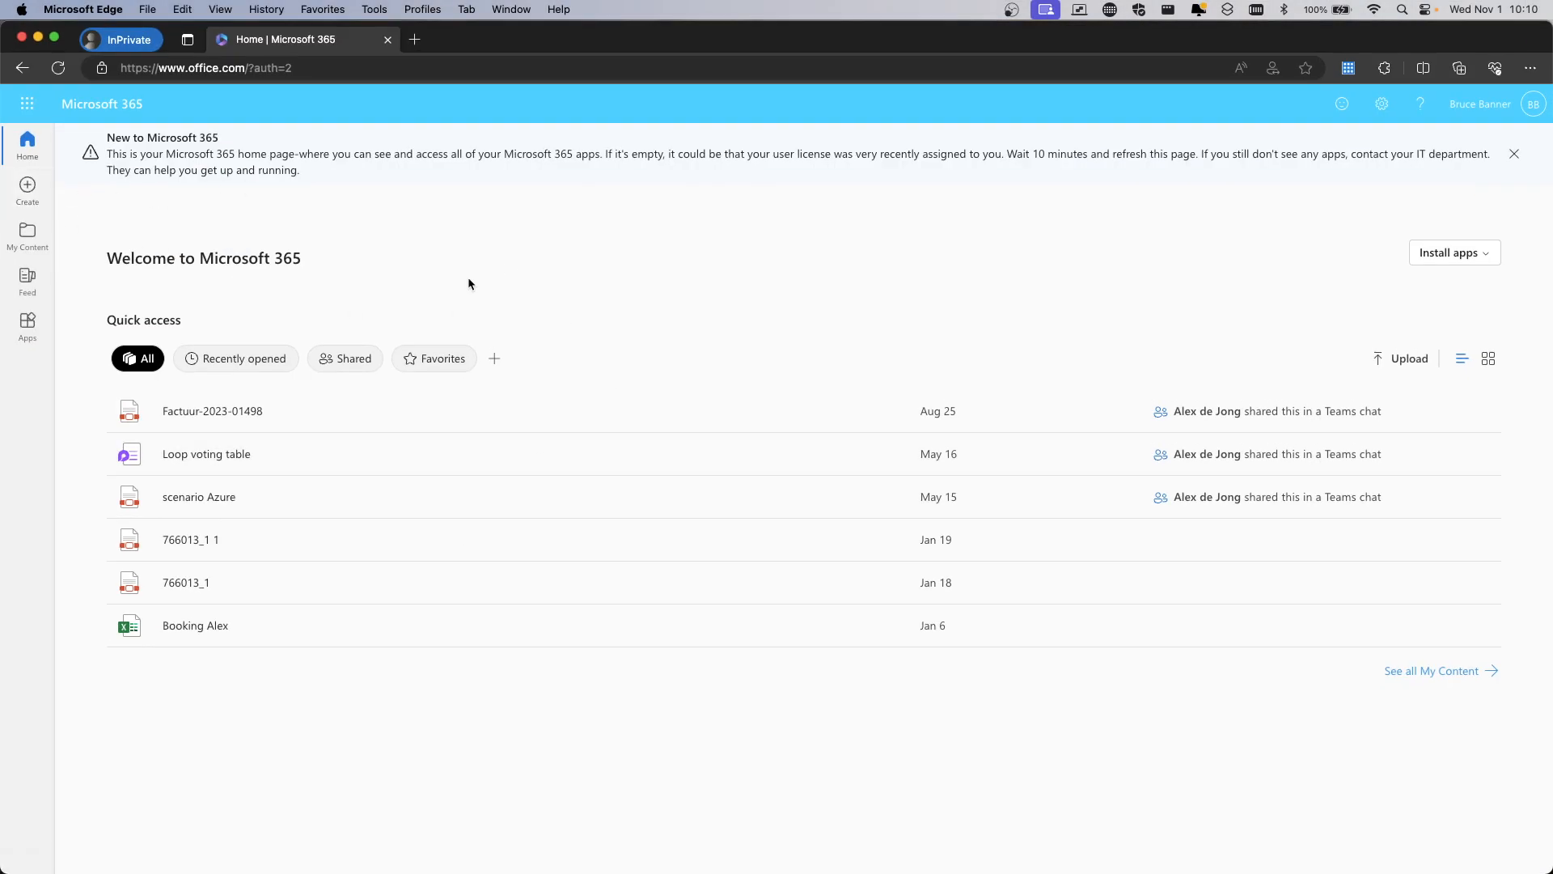
{"action": "left_click", "coordinate": [26, 104]}
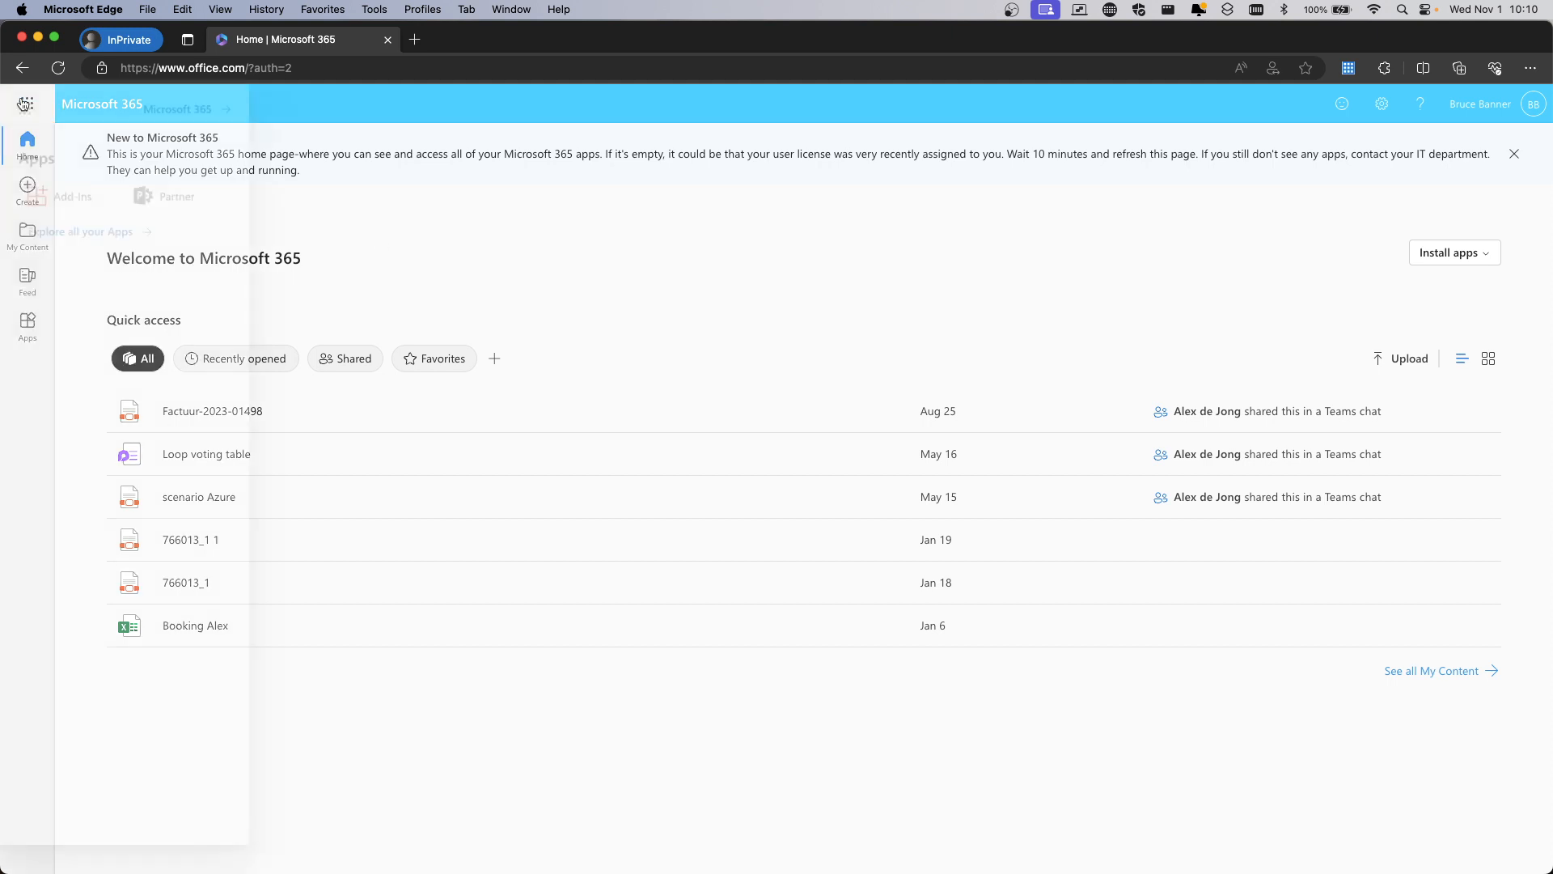
{"action": "left_click", "coordinate": [427, 210]}
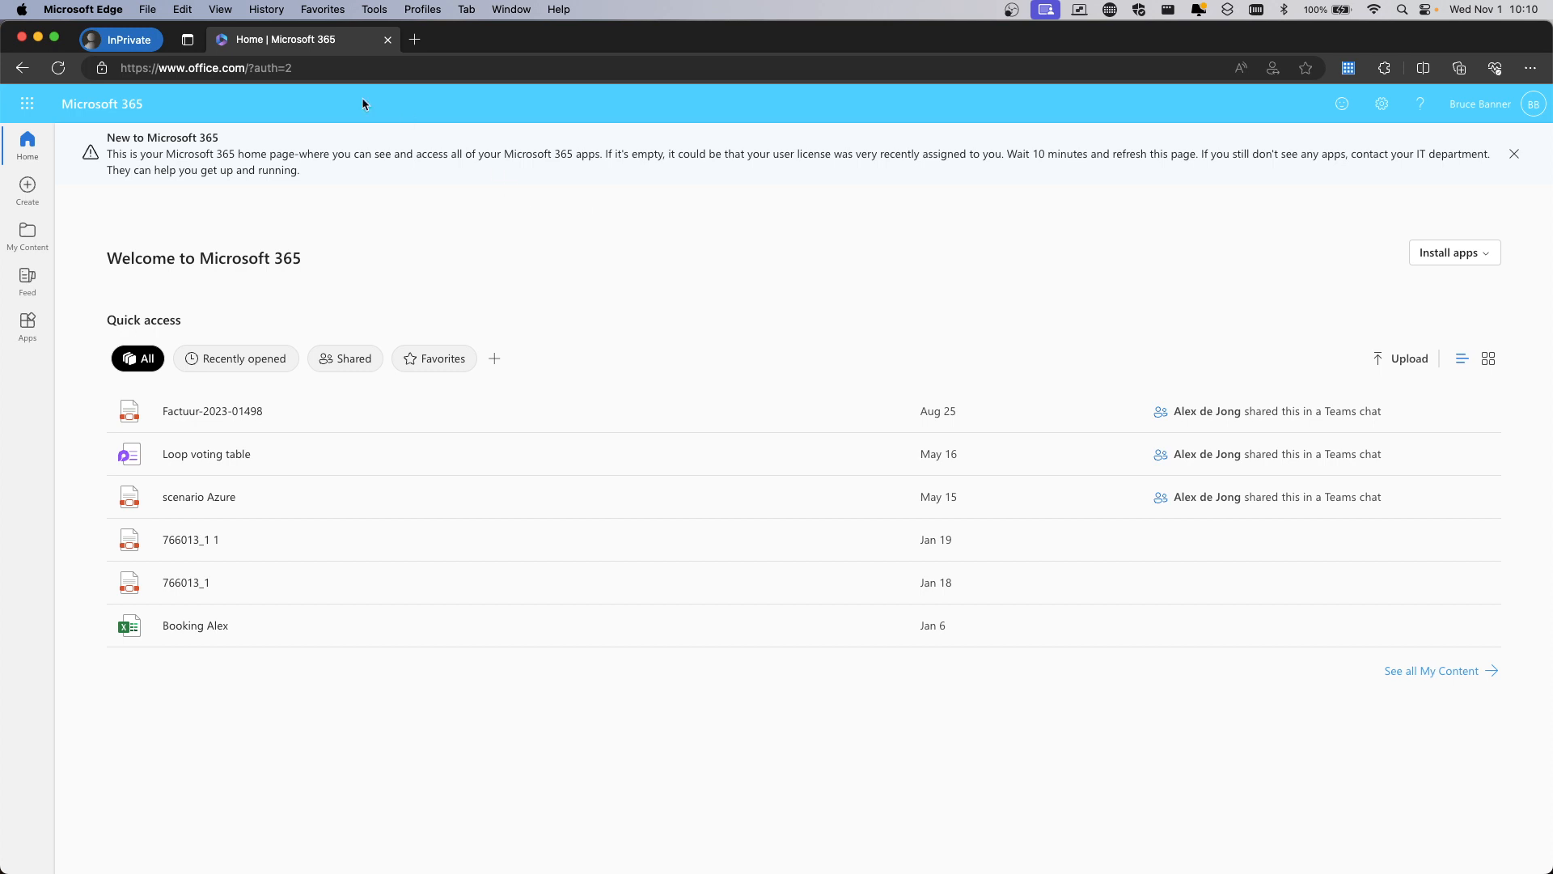
{"action": "left_click", "coordinate": [414, 40]}
Go to entra.microsoft.com and open Identity governance > Privileged Identity Management > My roles
{"action": "type", "text": "entra.microsoft.com"}
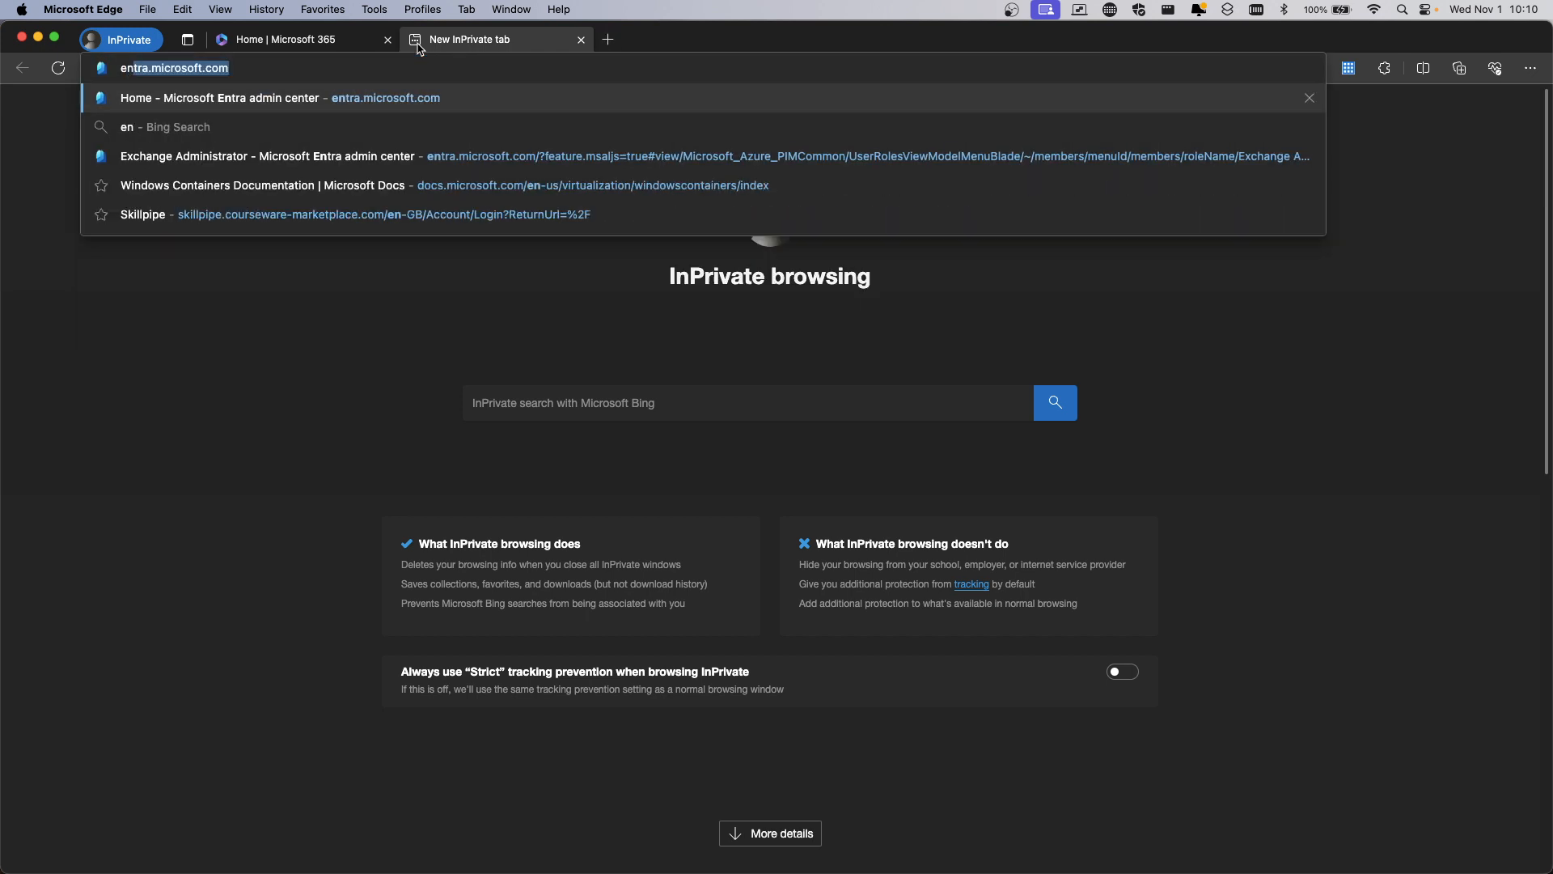
{"action": "key", "text": "Return"}
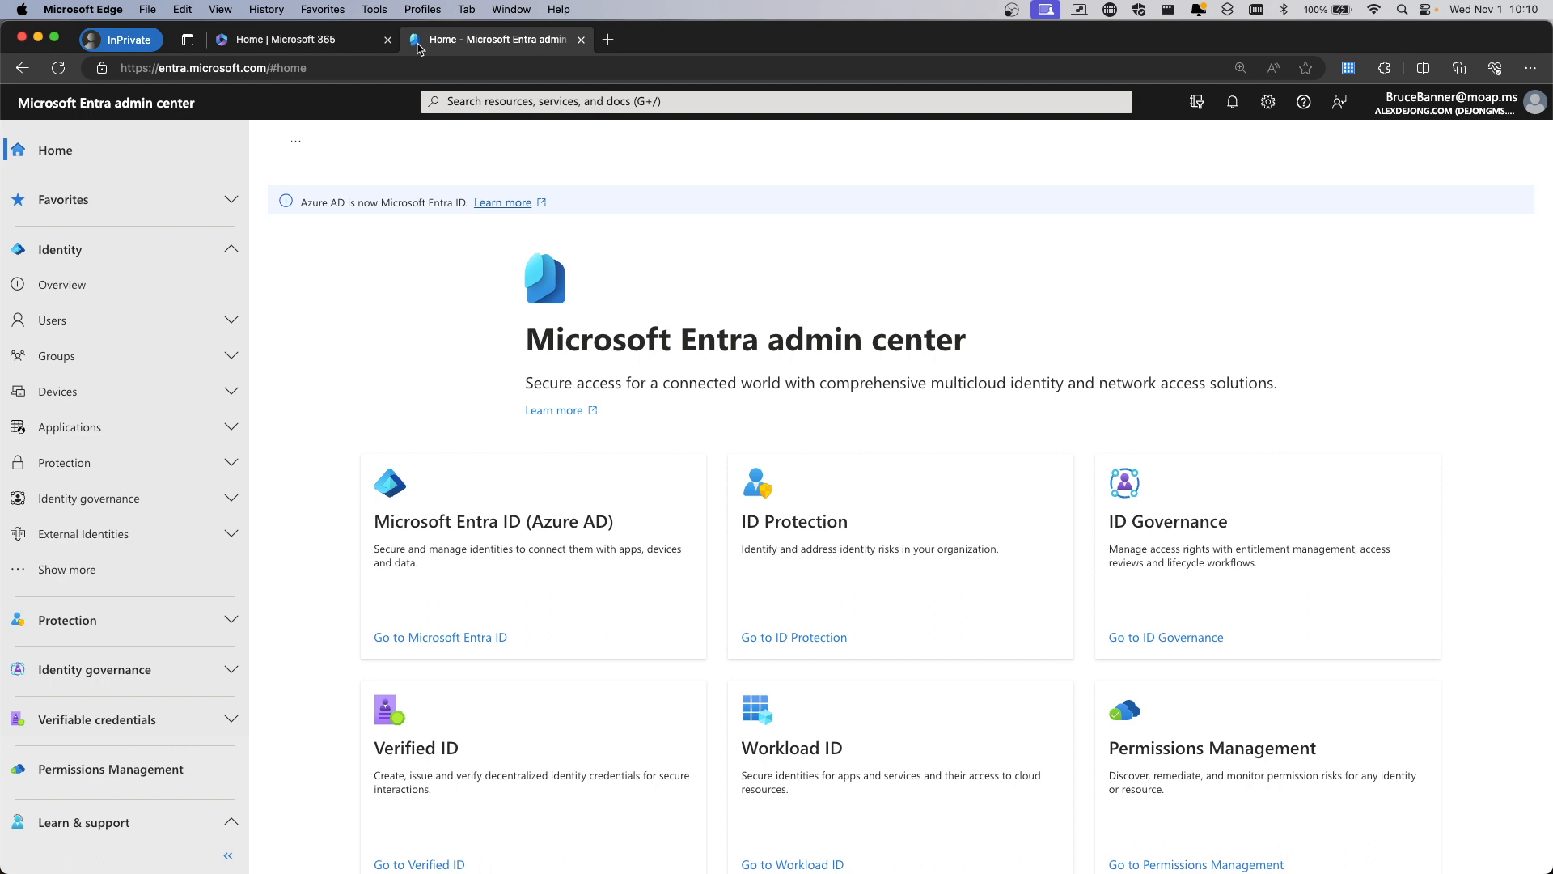
{"action": "scroll", "coordinate": [207, 445], "scroll_direction": "down", "scroll_amount": 2}
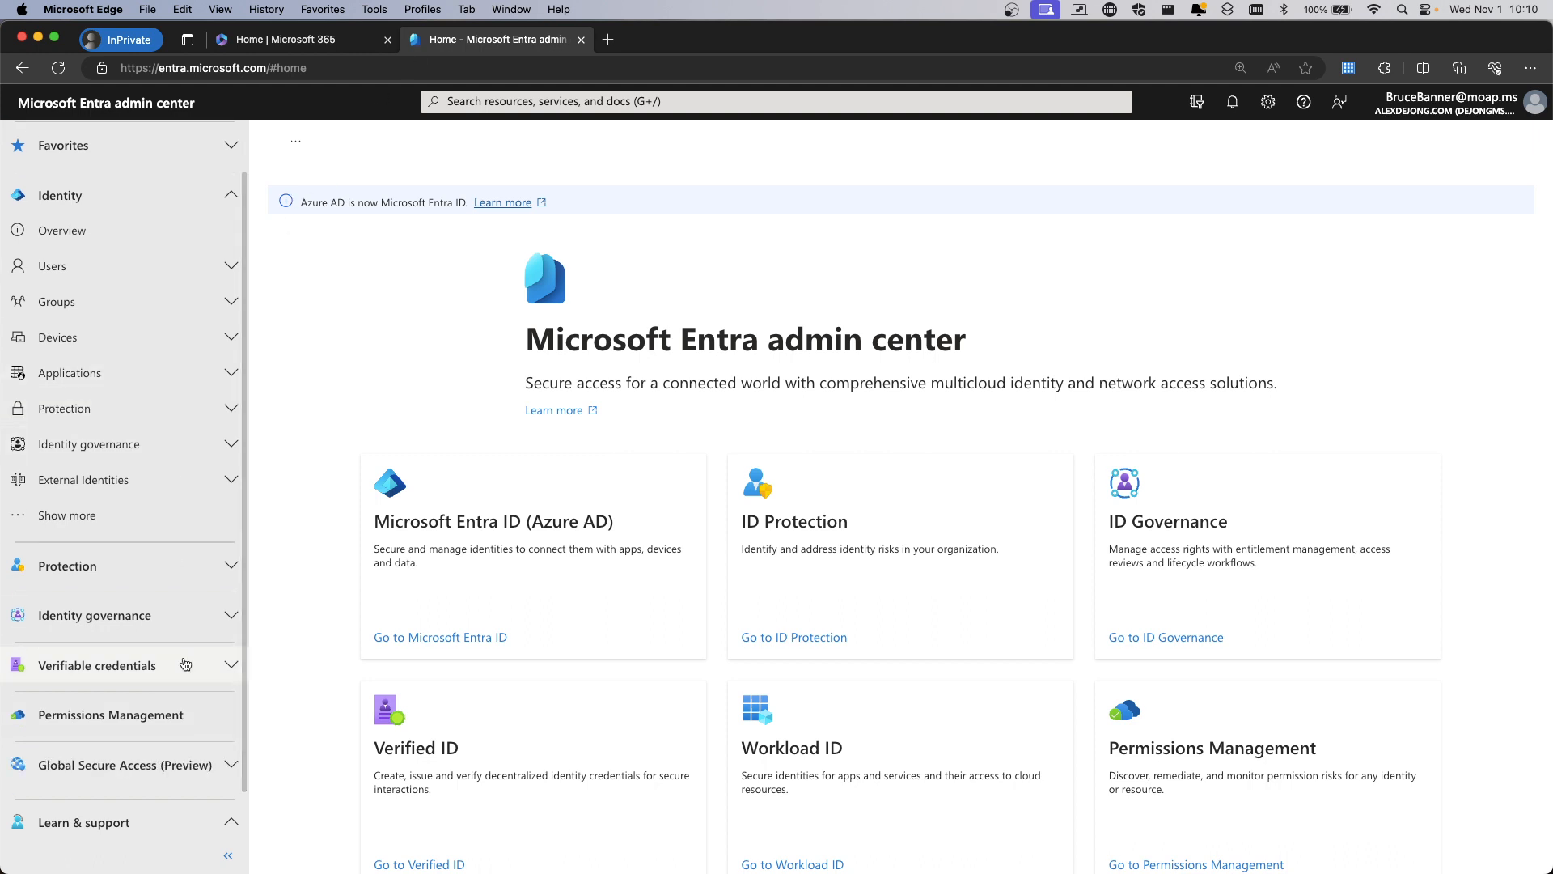
{"action": "left_click", "coordinate": [210, 616]}
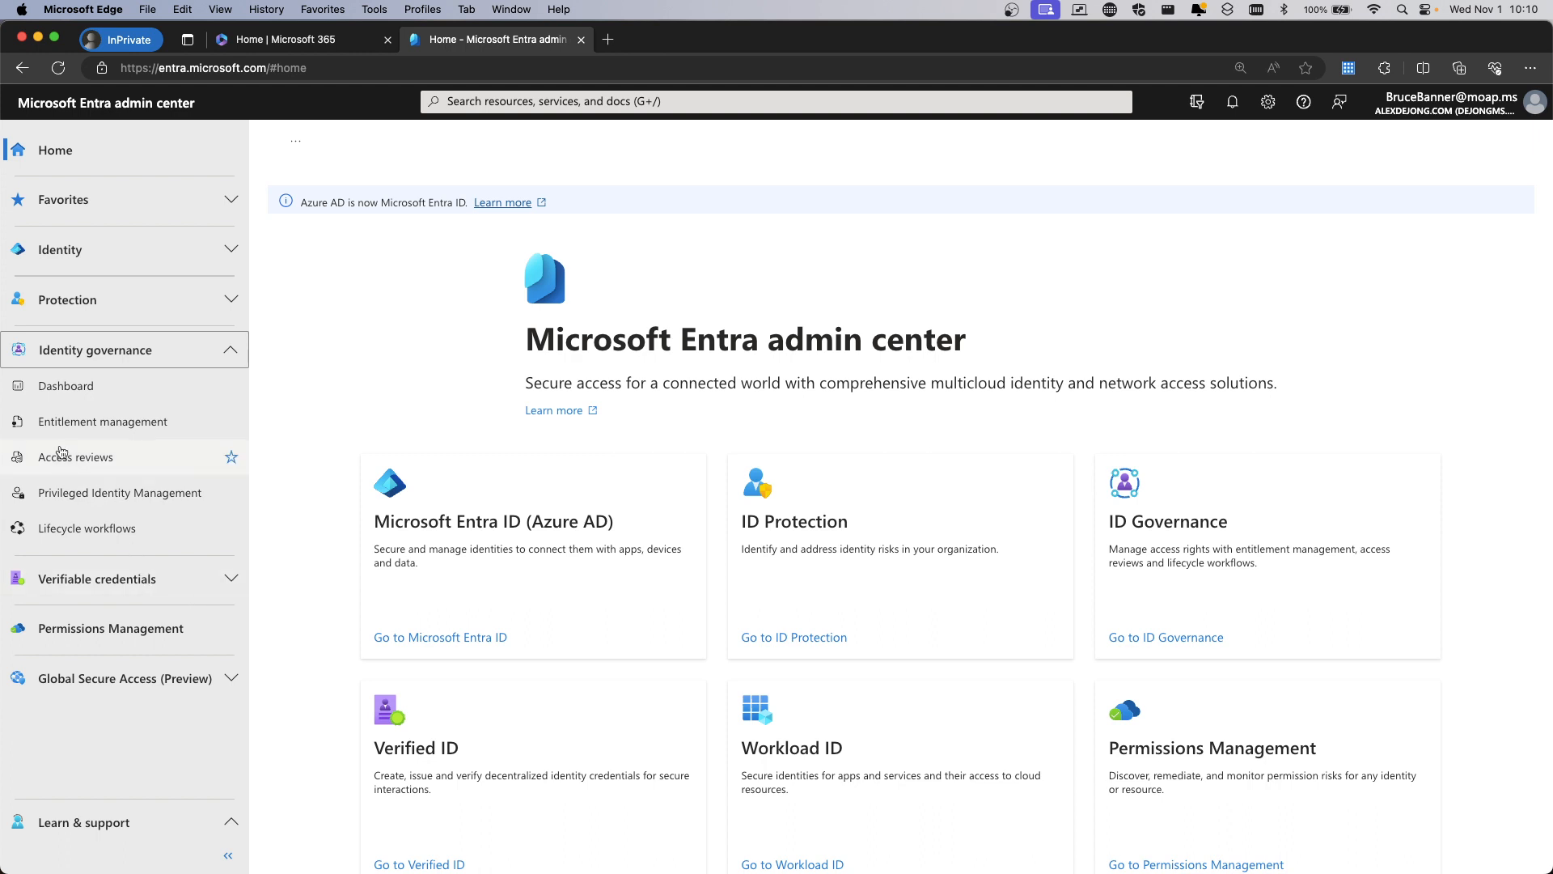
{"action": "left_click", "coordinate": [68, 496]}
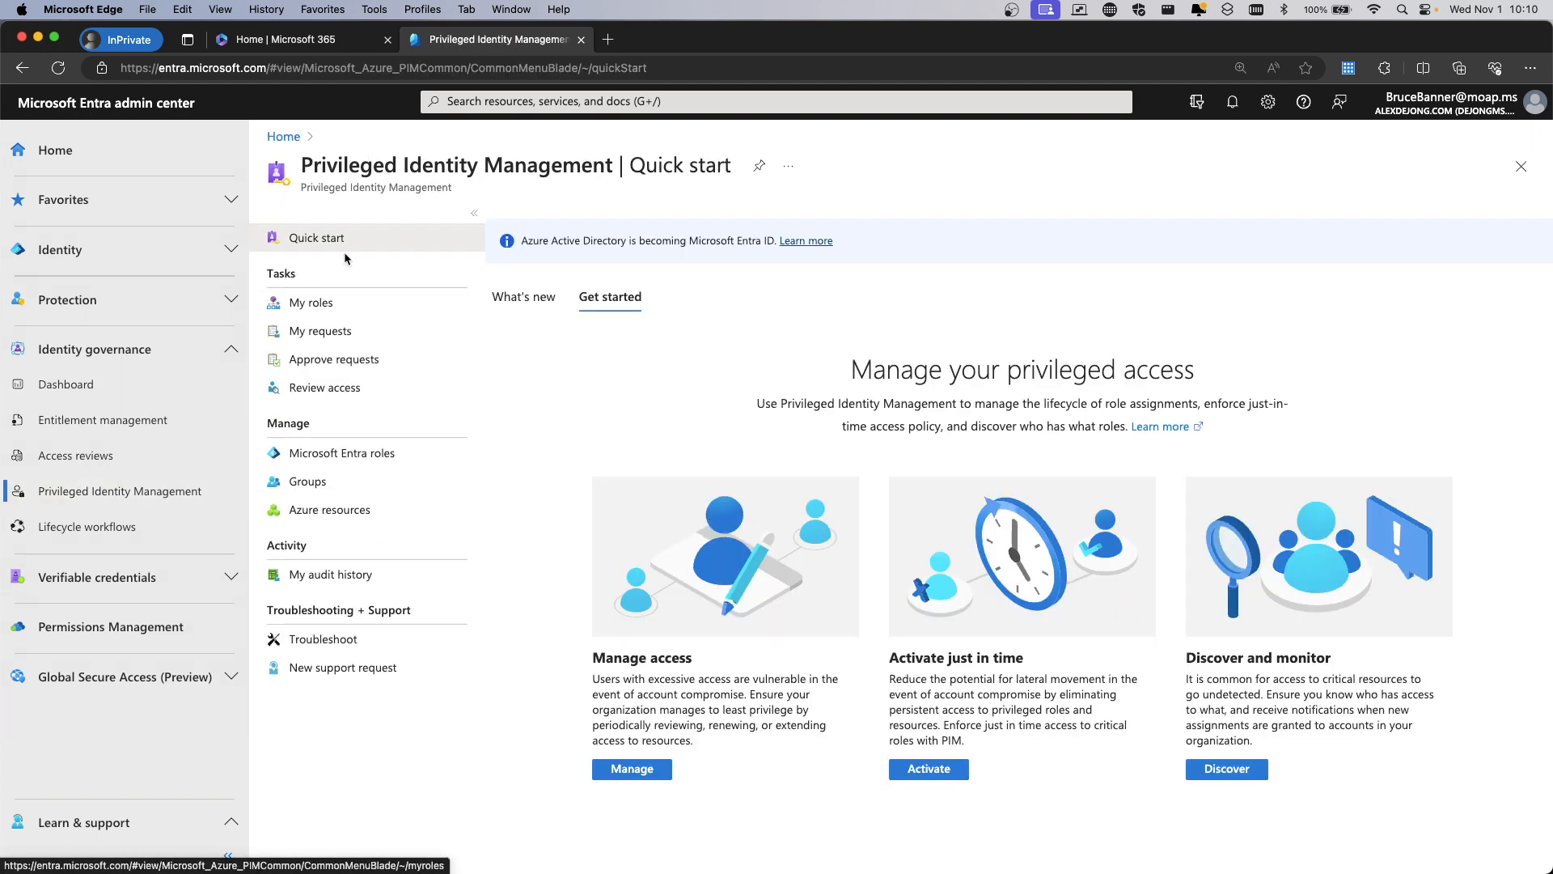
{"action": "left_click", "coordinate": [317, 302]}
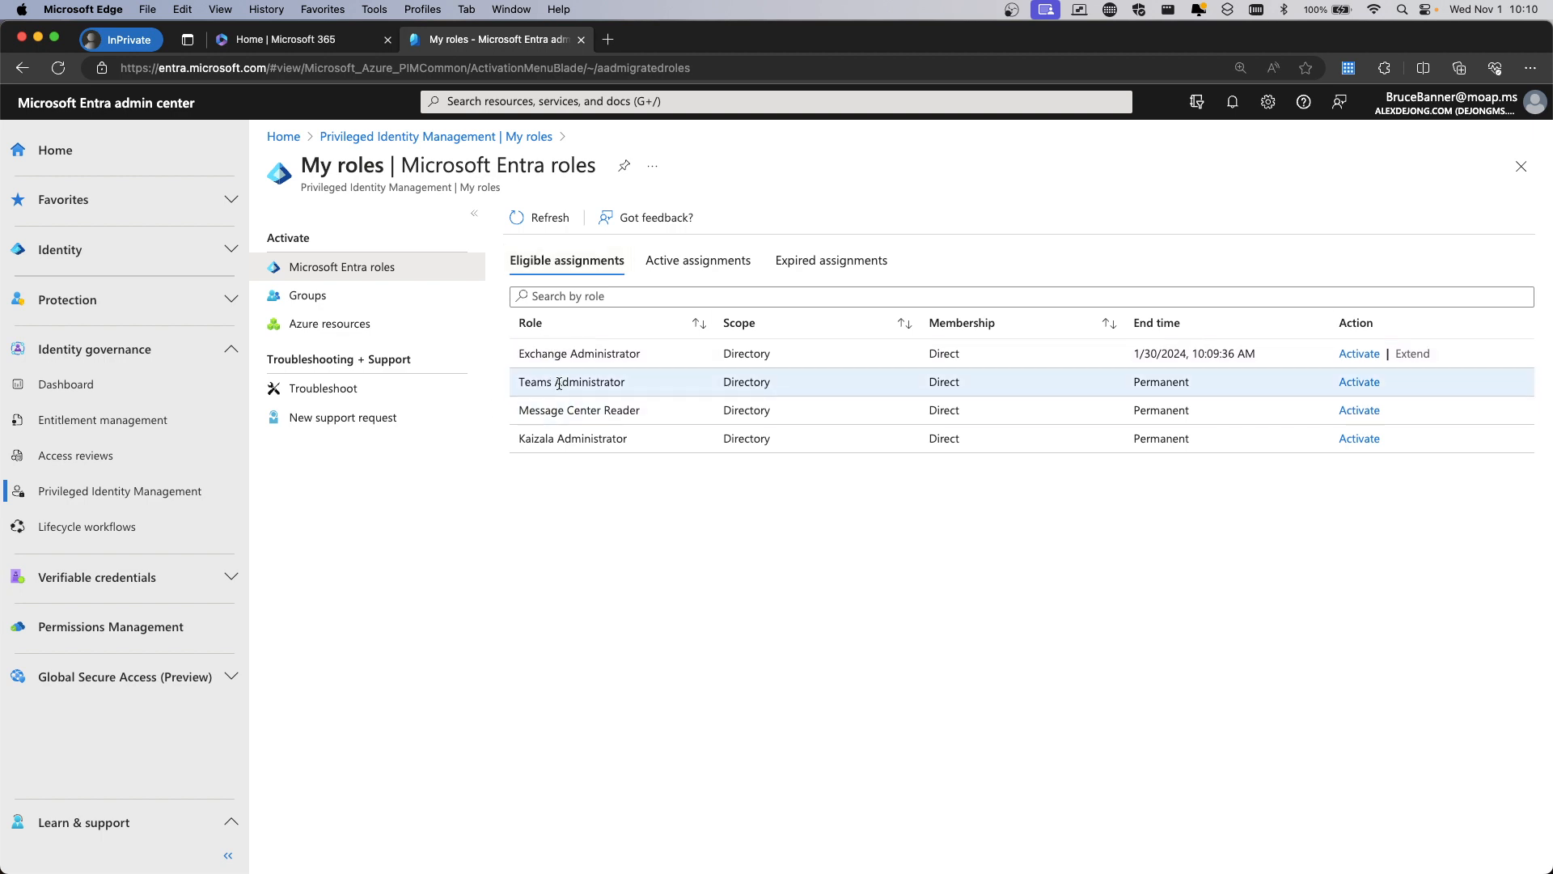
Load admin.teams.microsoft.com in a new tab, reaching the INVALID_PRIVILEGE no-access page
{"action": "left_click", "coordinate": [608, 38]}
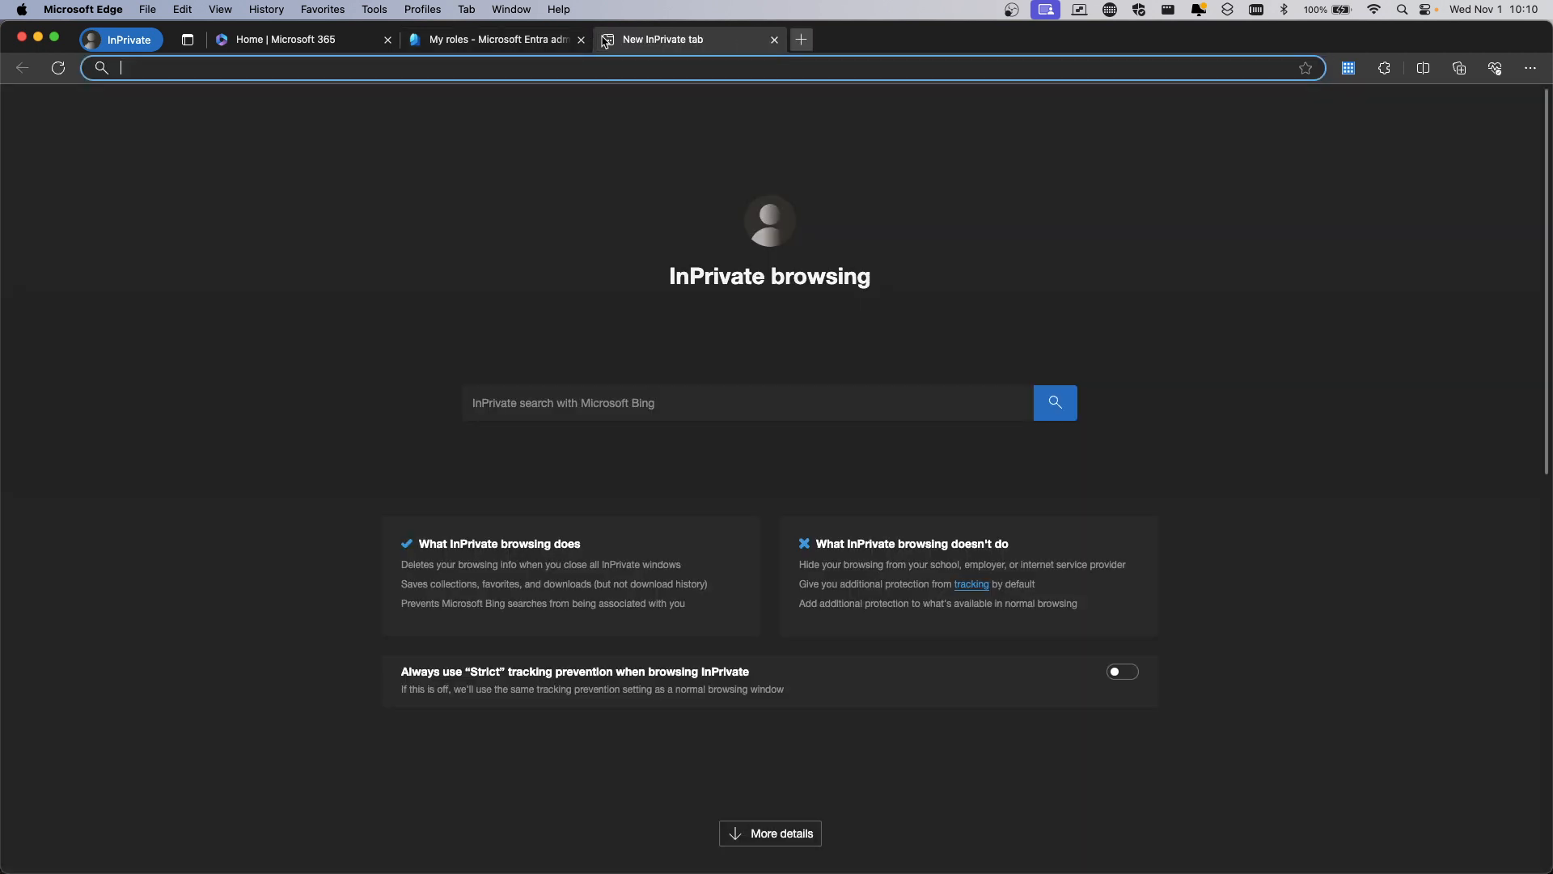
{"action": "type", "text": "admin"}
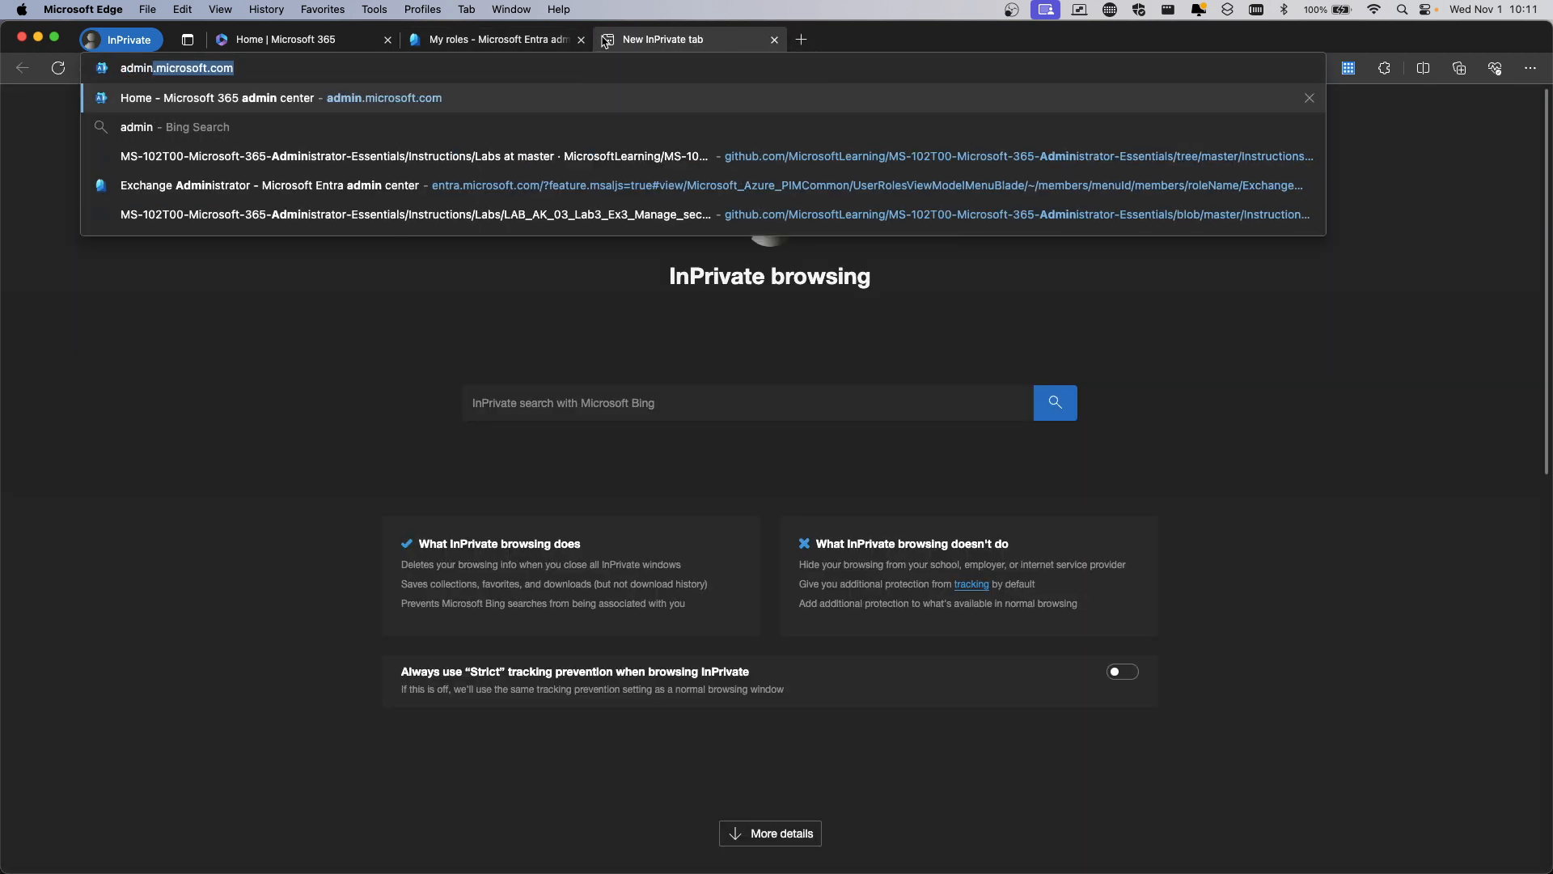
{"action": "type", "text": ".teams.microsfot.com"}
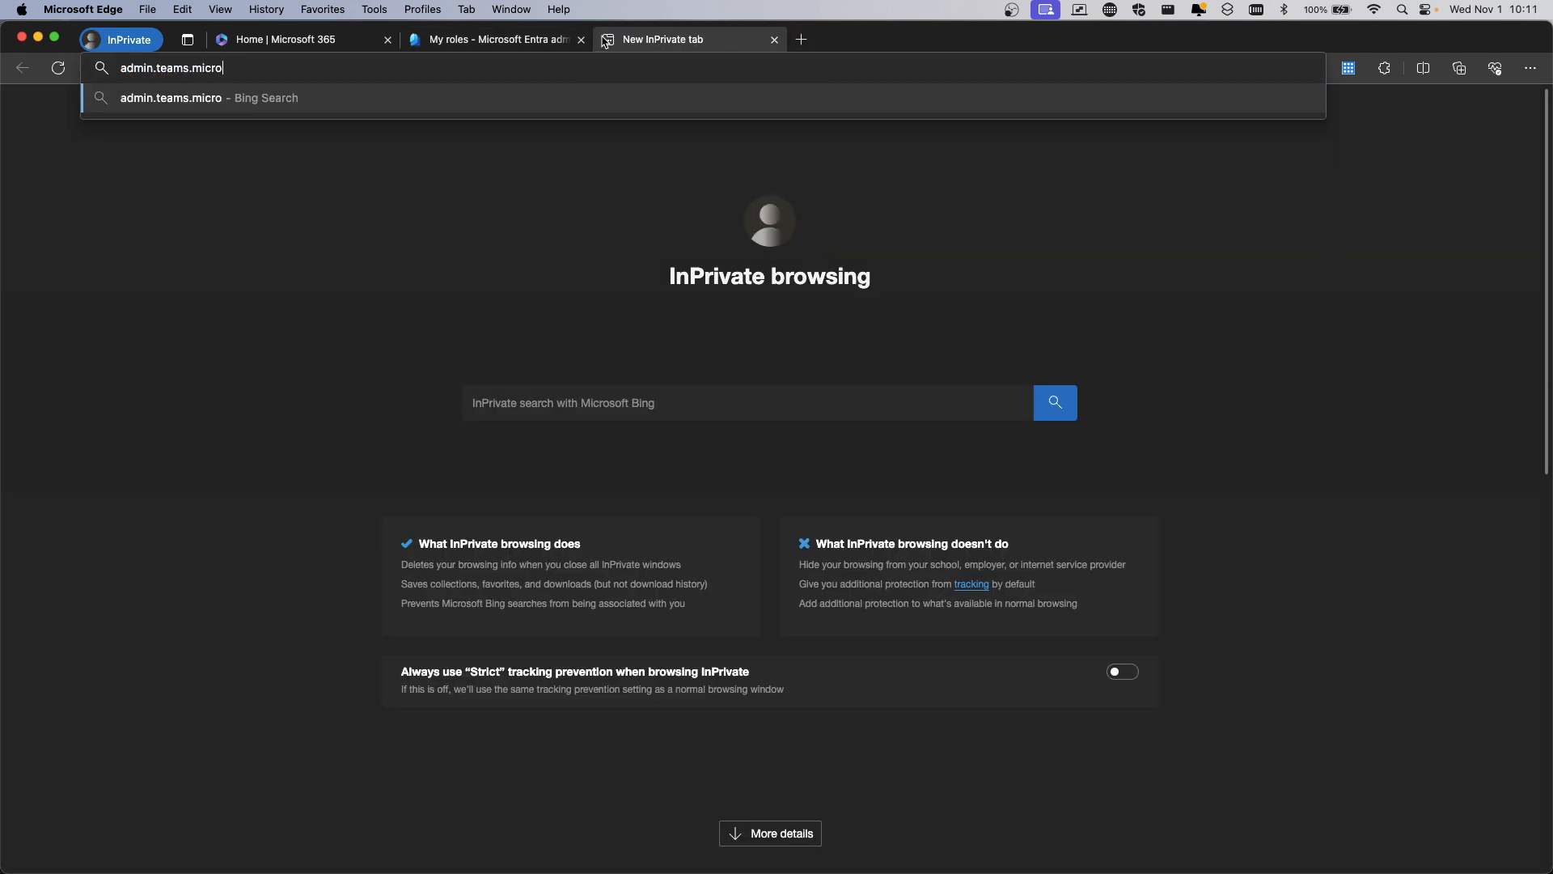
{"action": "key", "text": "BackSpace"}
{"action": "key", "text": "BackSpace"}
{"action": "key", "text": "BackSpace"}
{"action": "key", "text": "BackSpace"}
{"action": "key", "text": "BackSpace"}
{"action": "key", "text": "BackSpace"}
{"action": "key", "text": "BackSpace"}
{"action": "type", "text": "oft.com"}
{"action": "key", "text": "Return"}
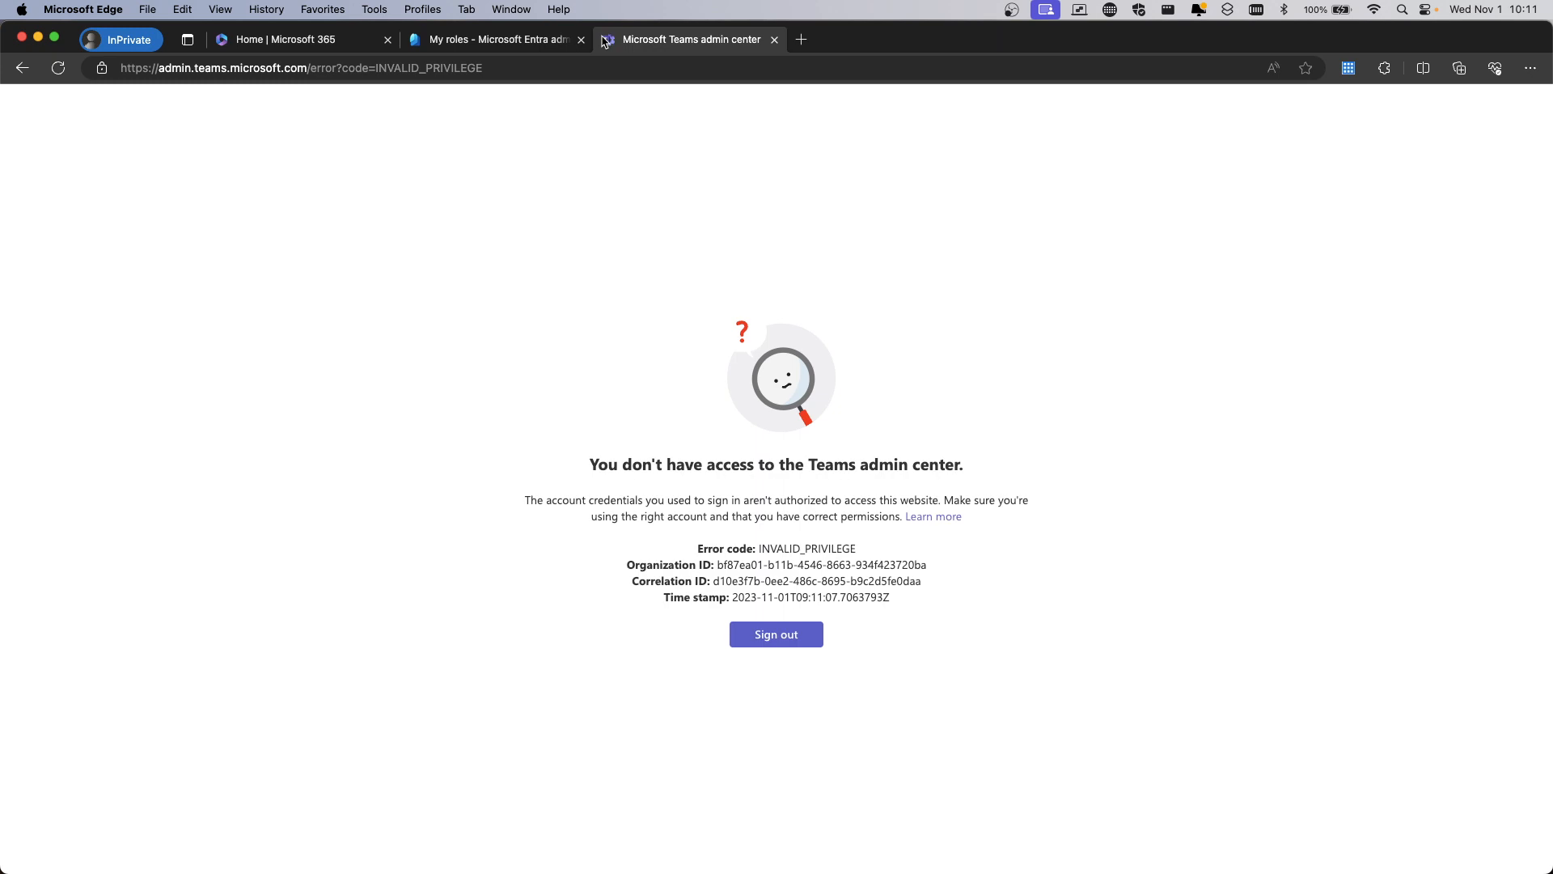
{"action": "left_click", "coordinate": [801, 39]}
Browse admin.exchange.microsoft.com's Account, Groups, Settings and Block or allow pages, then close the Exchange and Teams tabs
{"action": "type", "text": "admin"}
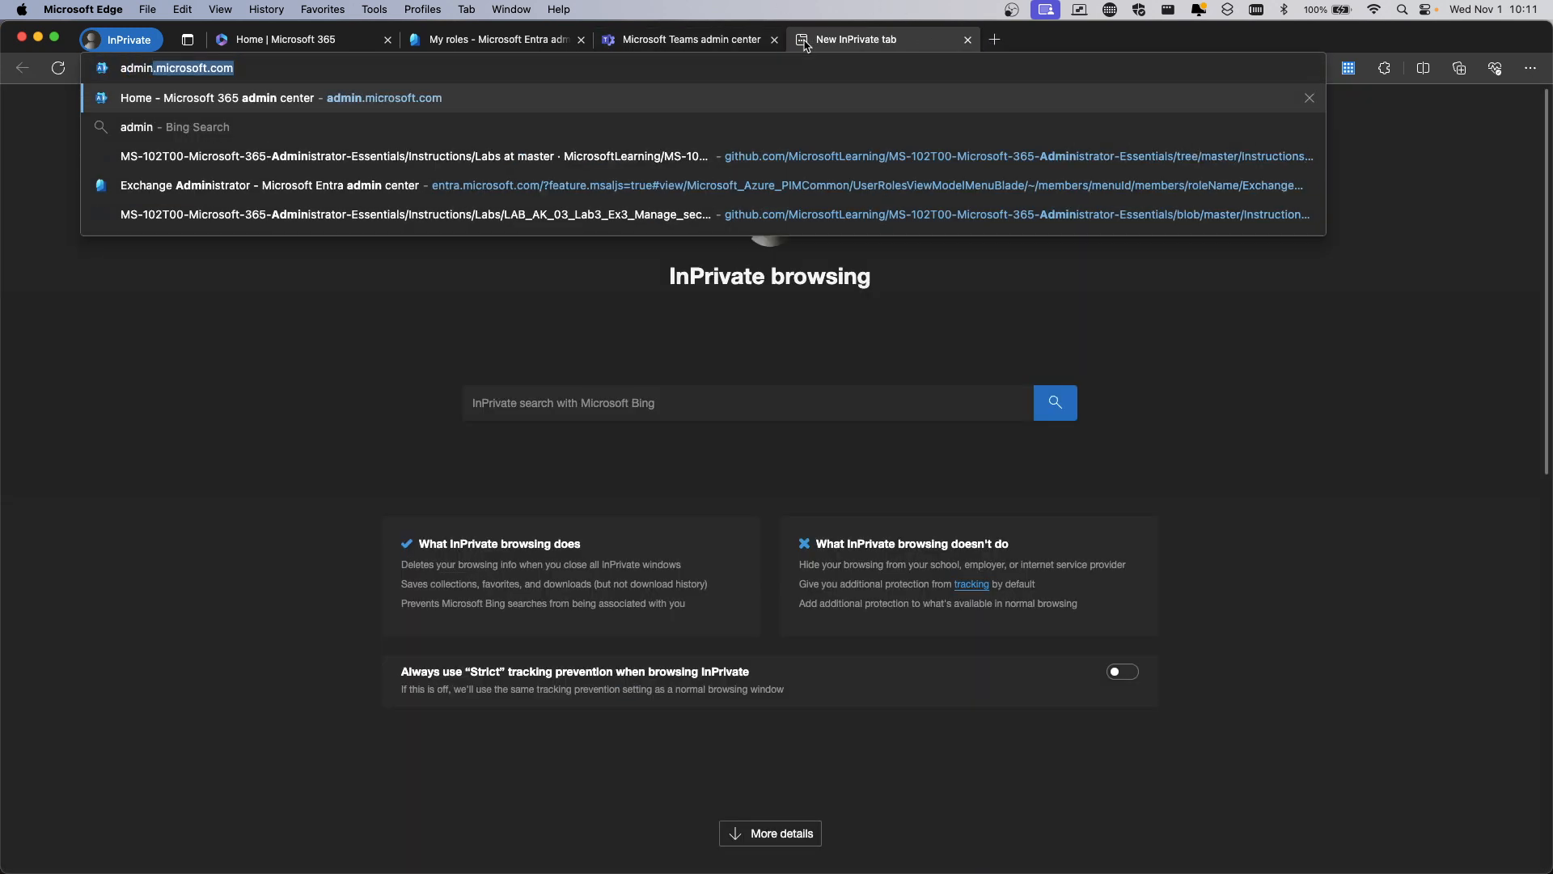
{"action": "type", "text": ".exchange"}
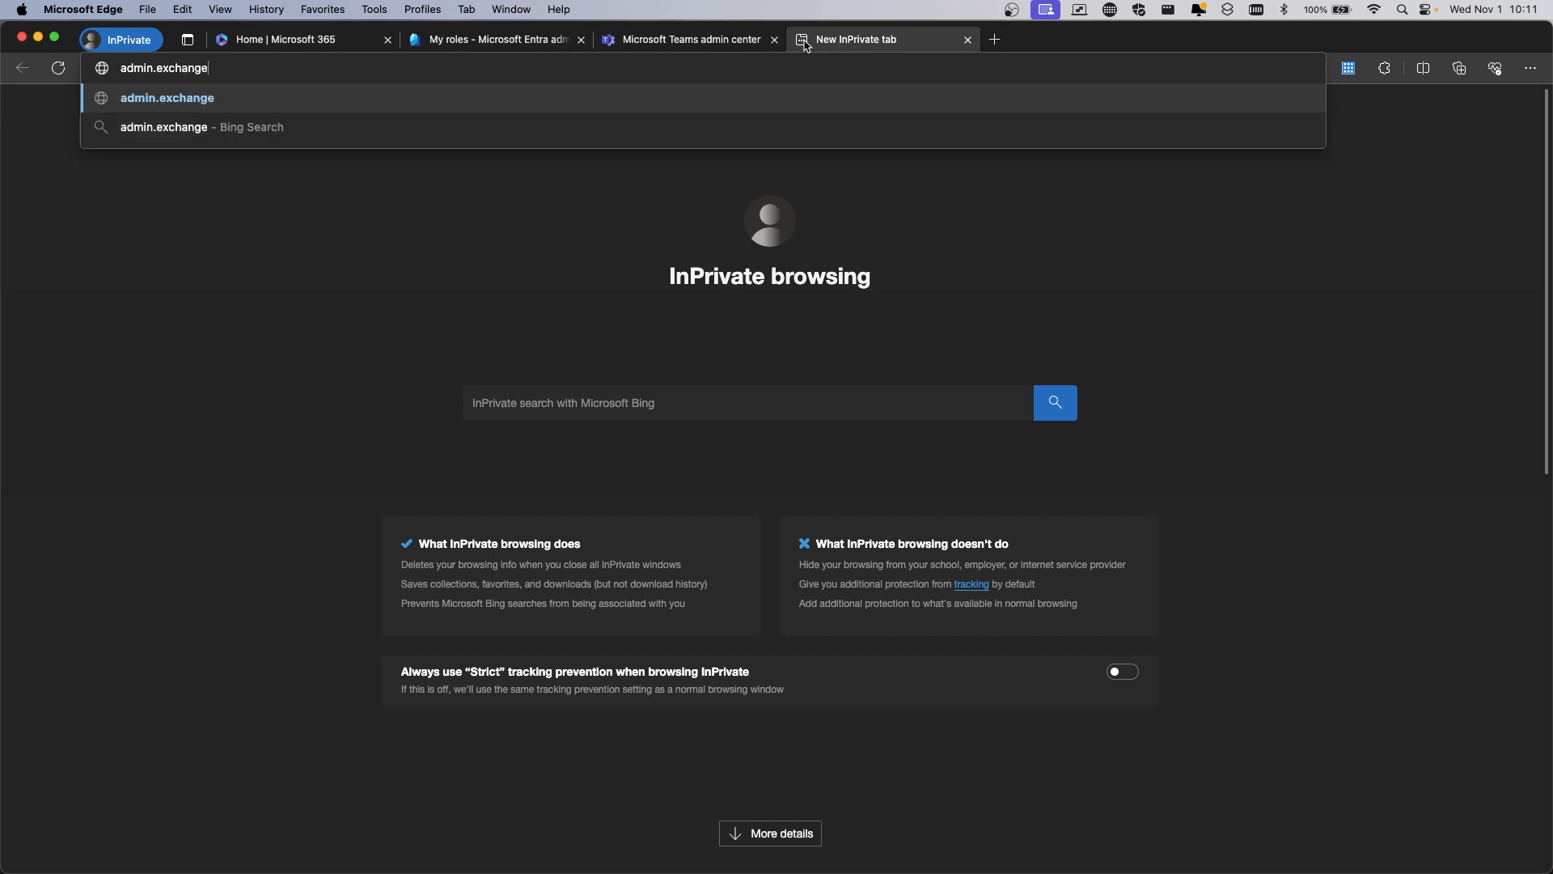
{"action": "type", "text": ".microsoft.com"}
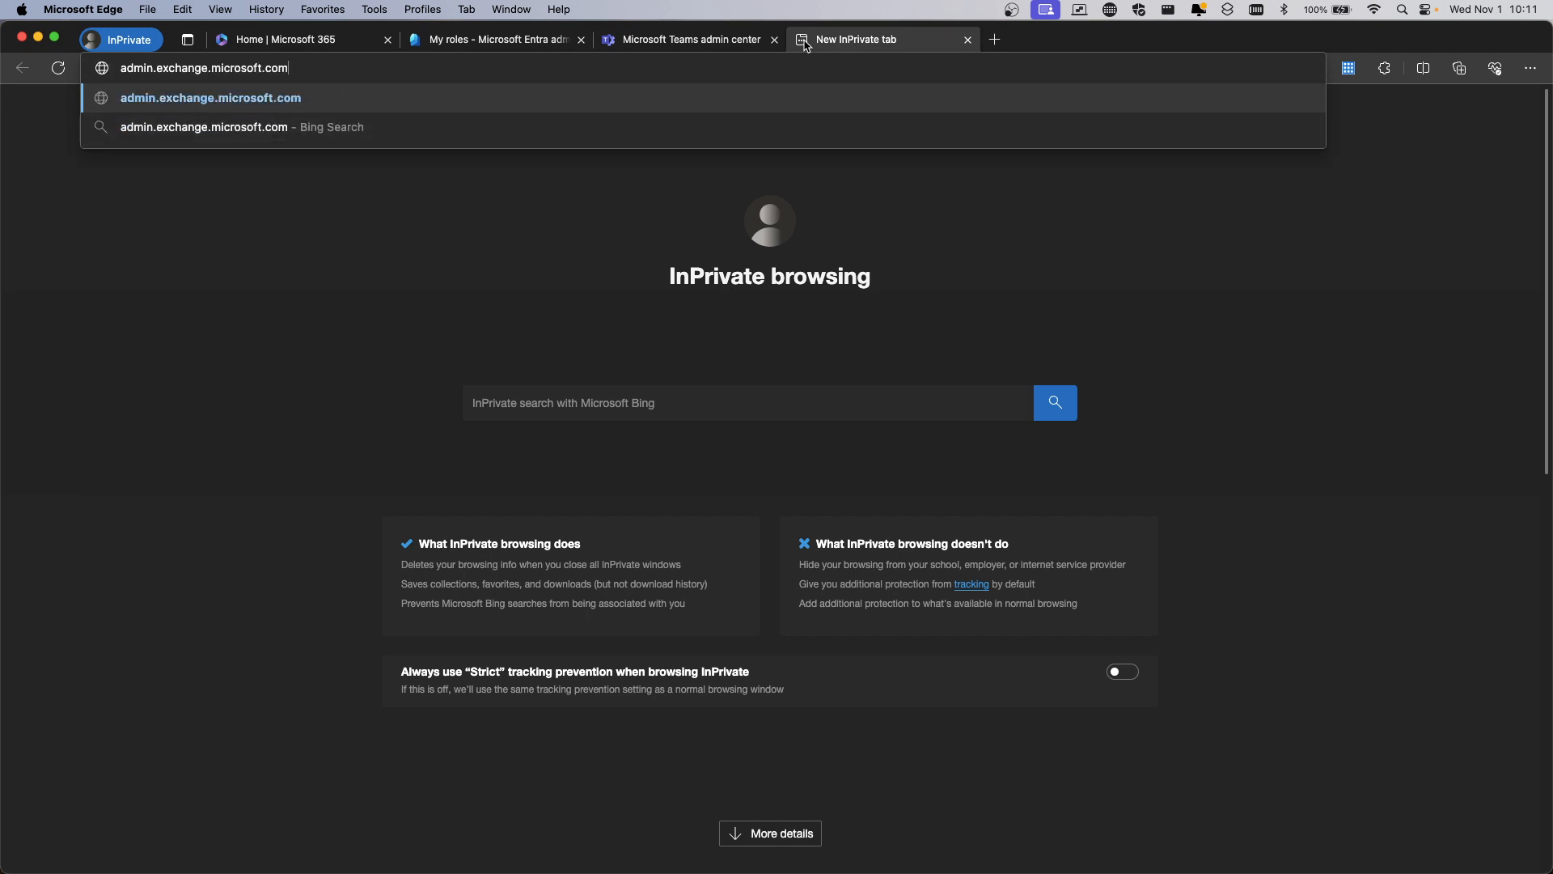
{"action": "key", "text": "Return"}
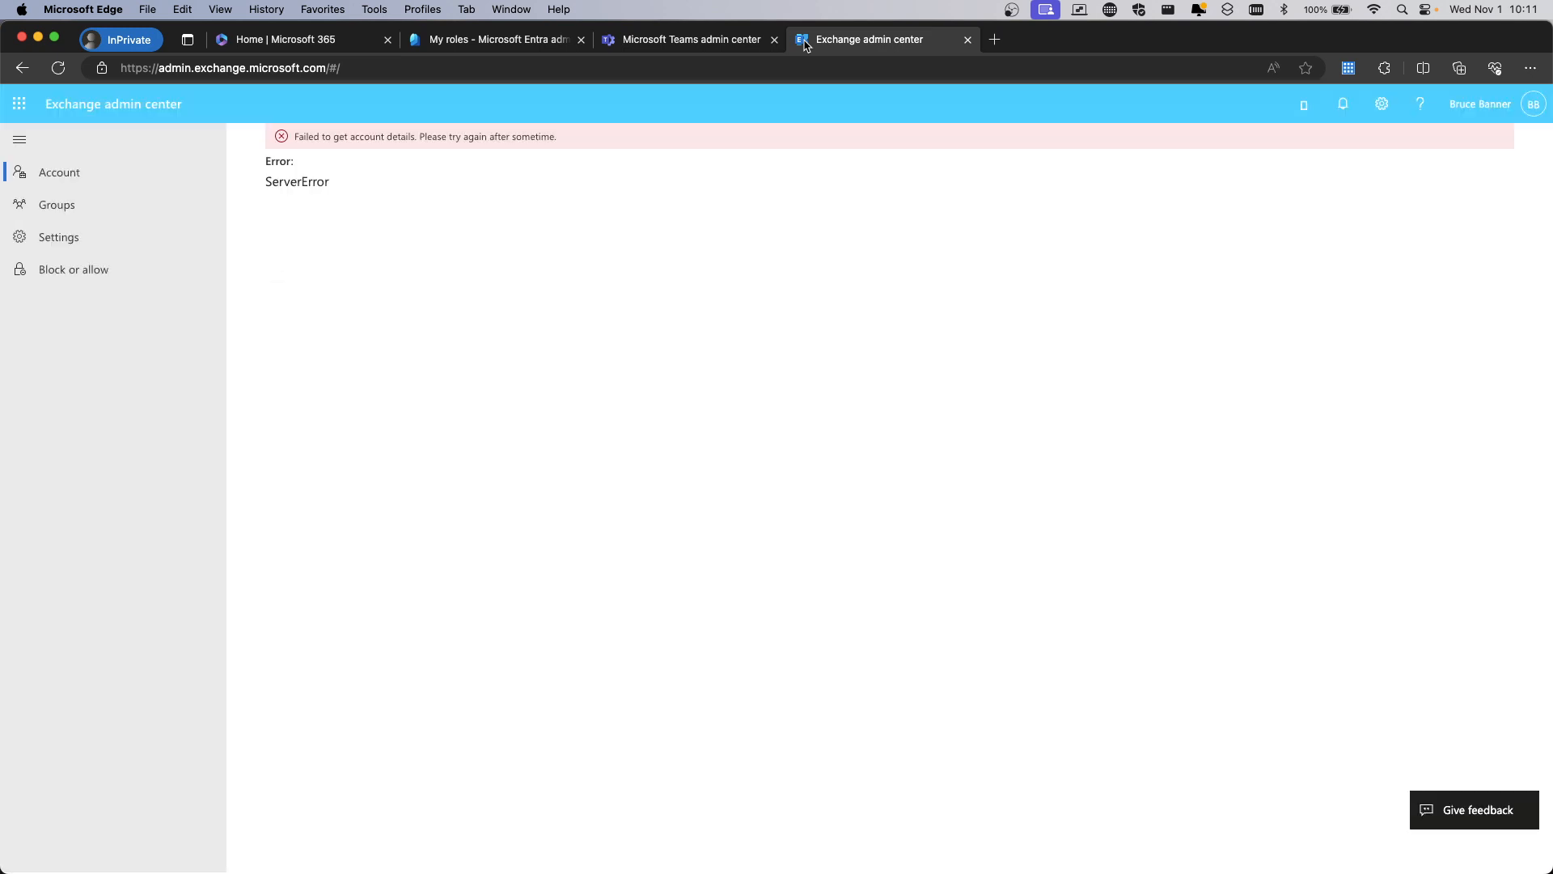
{"action": "left_click", "coordinate": [63, 176]}
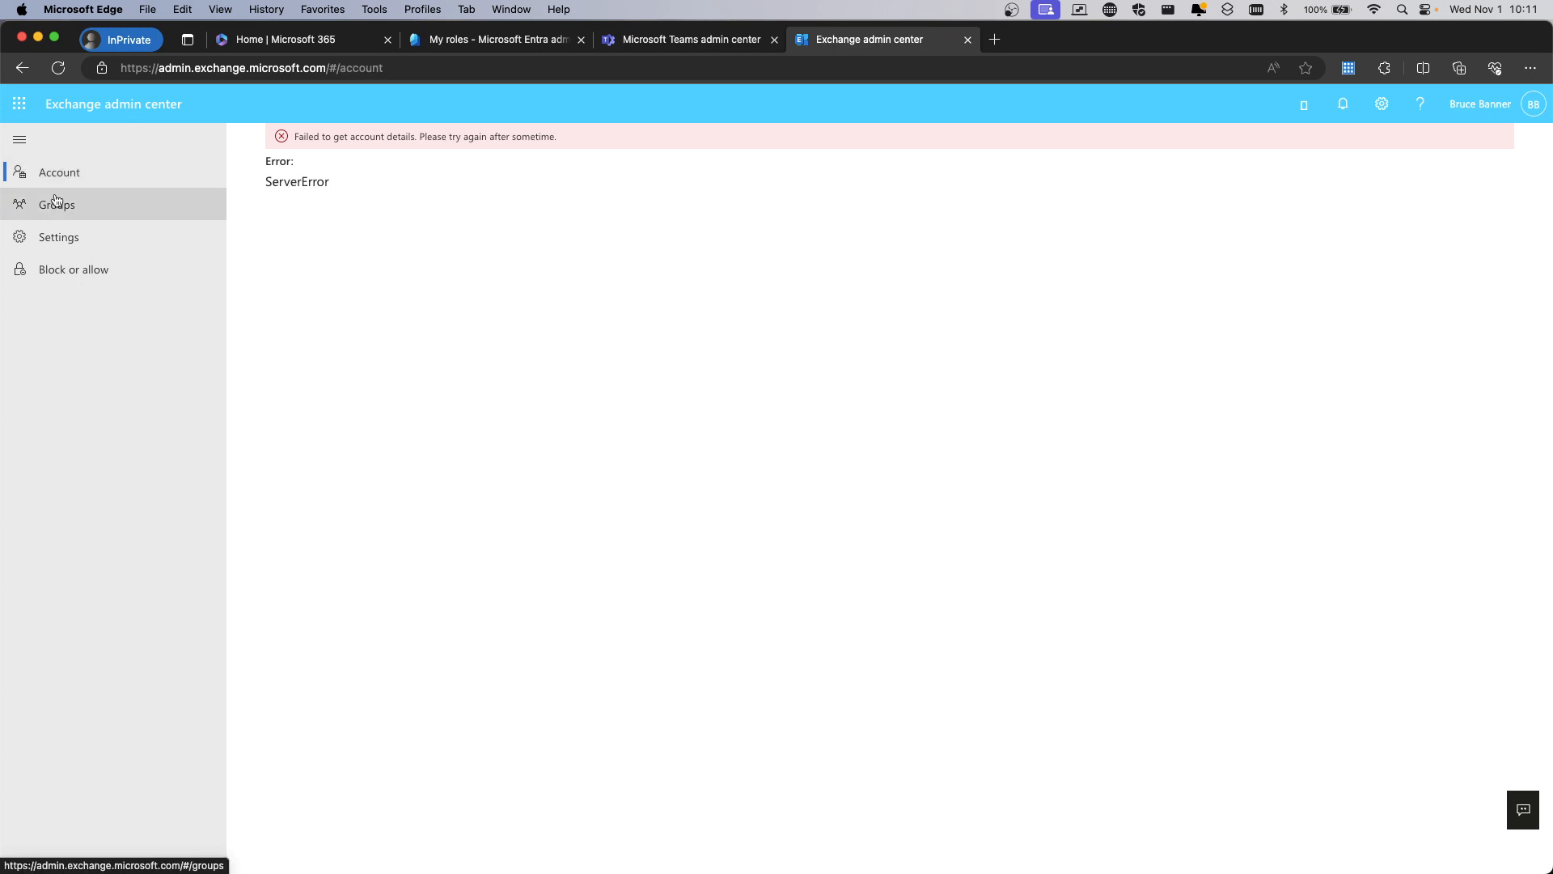
{"action": "left_click", "coordinate": [57, 201]}
{"action": "left_click", "coordinate": [59, 176]}
{"action": "left_click", "coordinate": [59, 202]}
{"action": "left_click", "coordinate": [56, 243]}
{"action": "left_click", "coordinate": [65, 269]}
{"action": "left_click", "coordinate": [70, 205]}
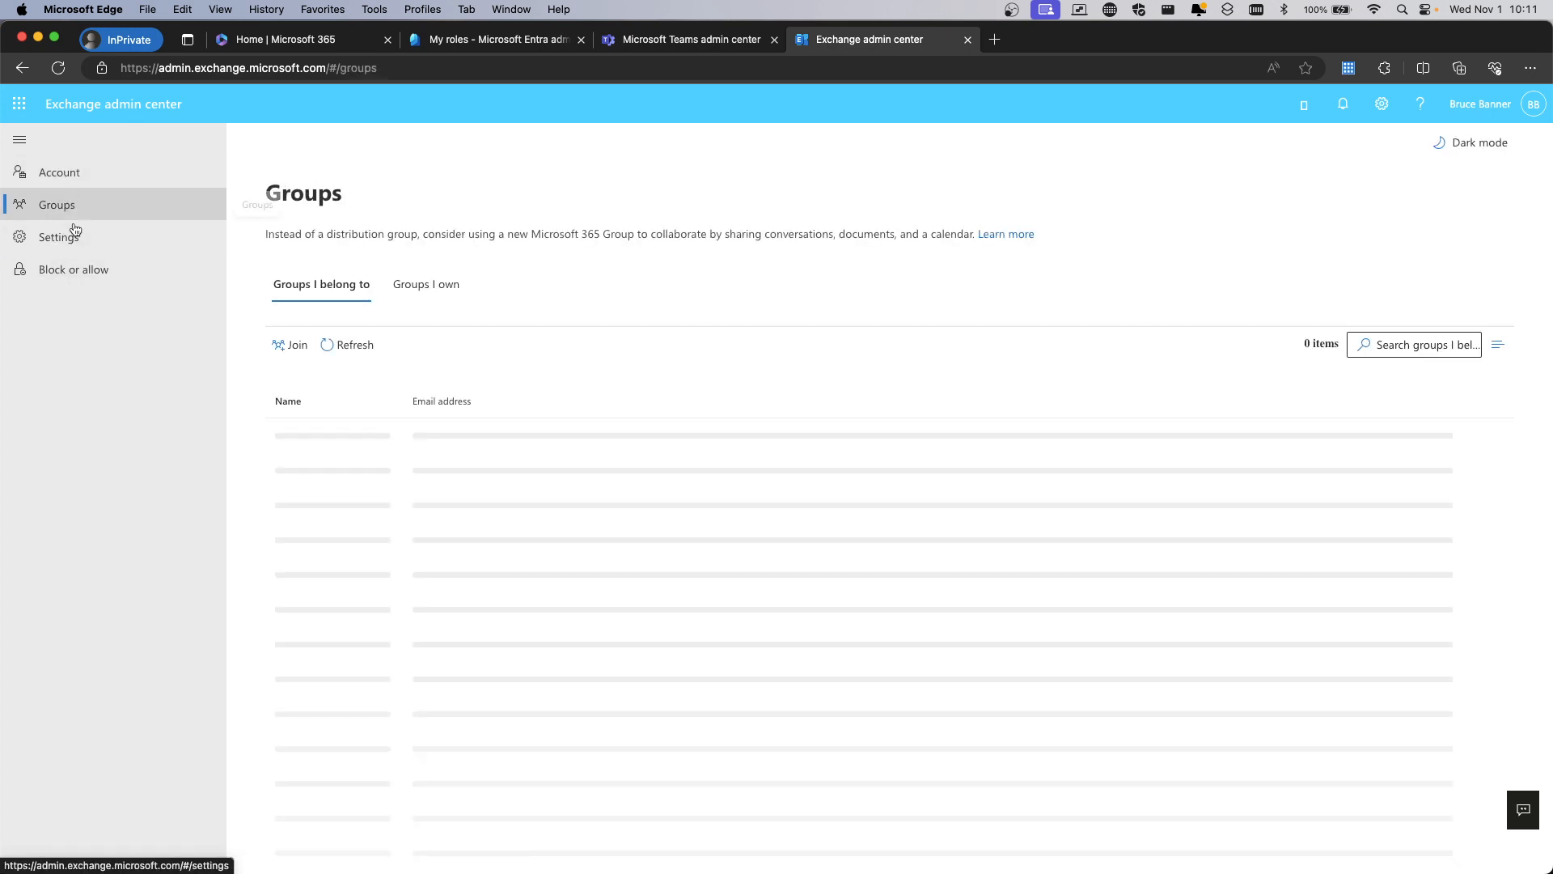
{"action": "left_click", "coordinate": [67, 170]}
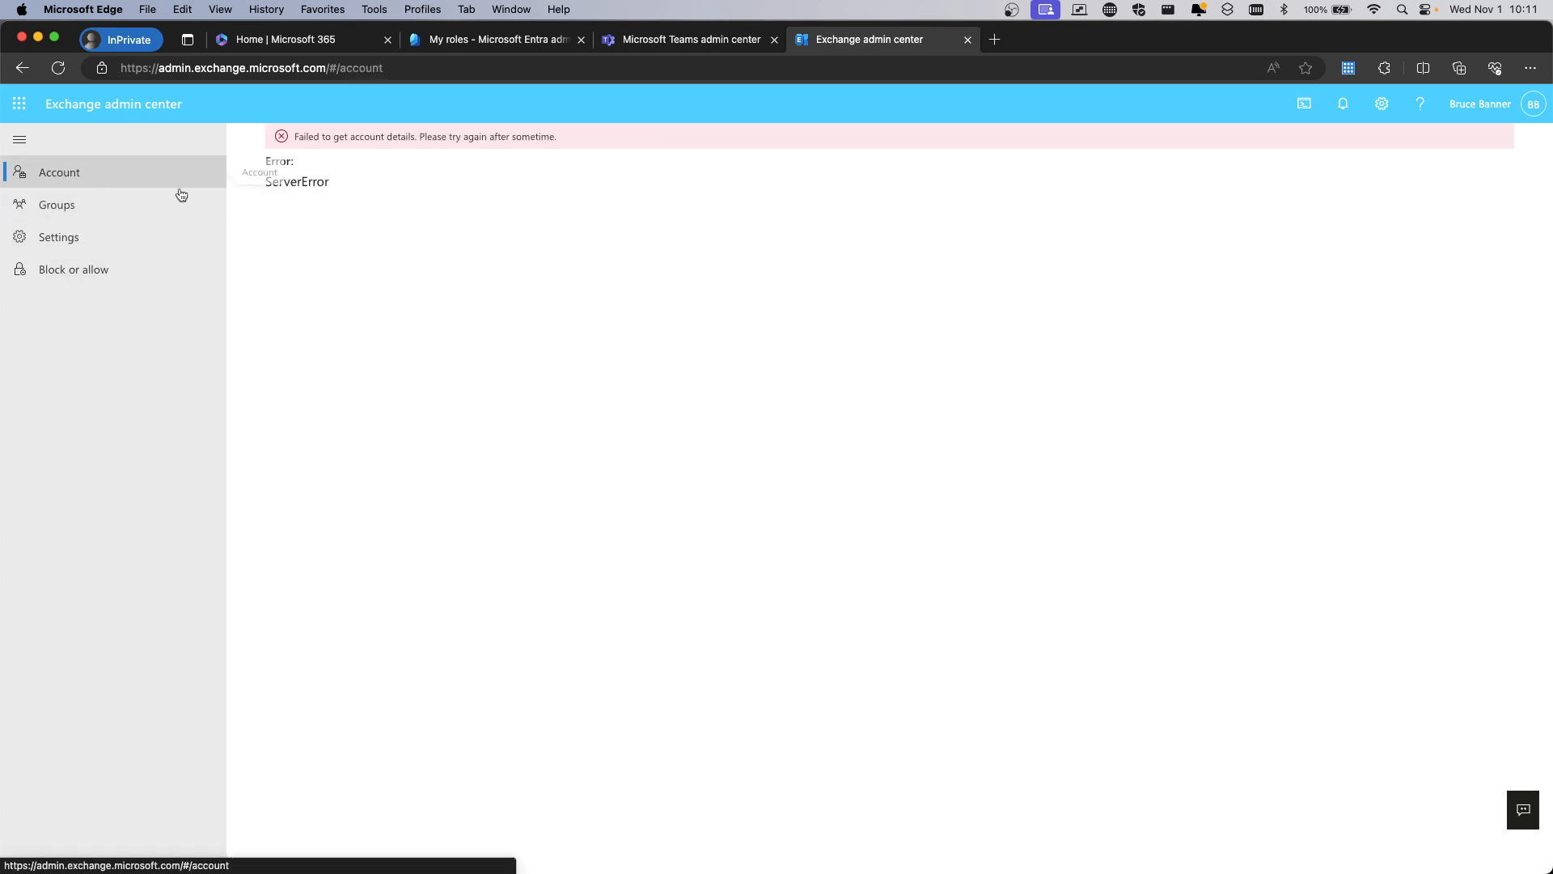
{"action": "left_click", "coordinate": [968, 39]}
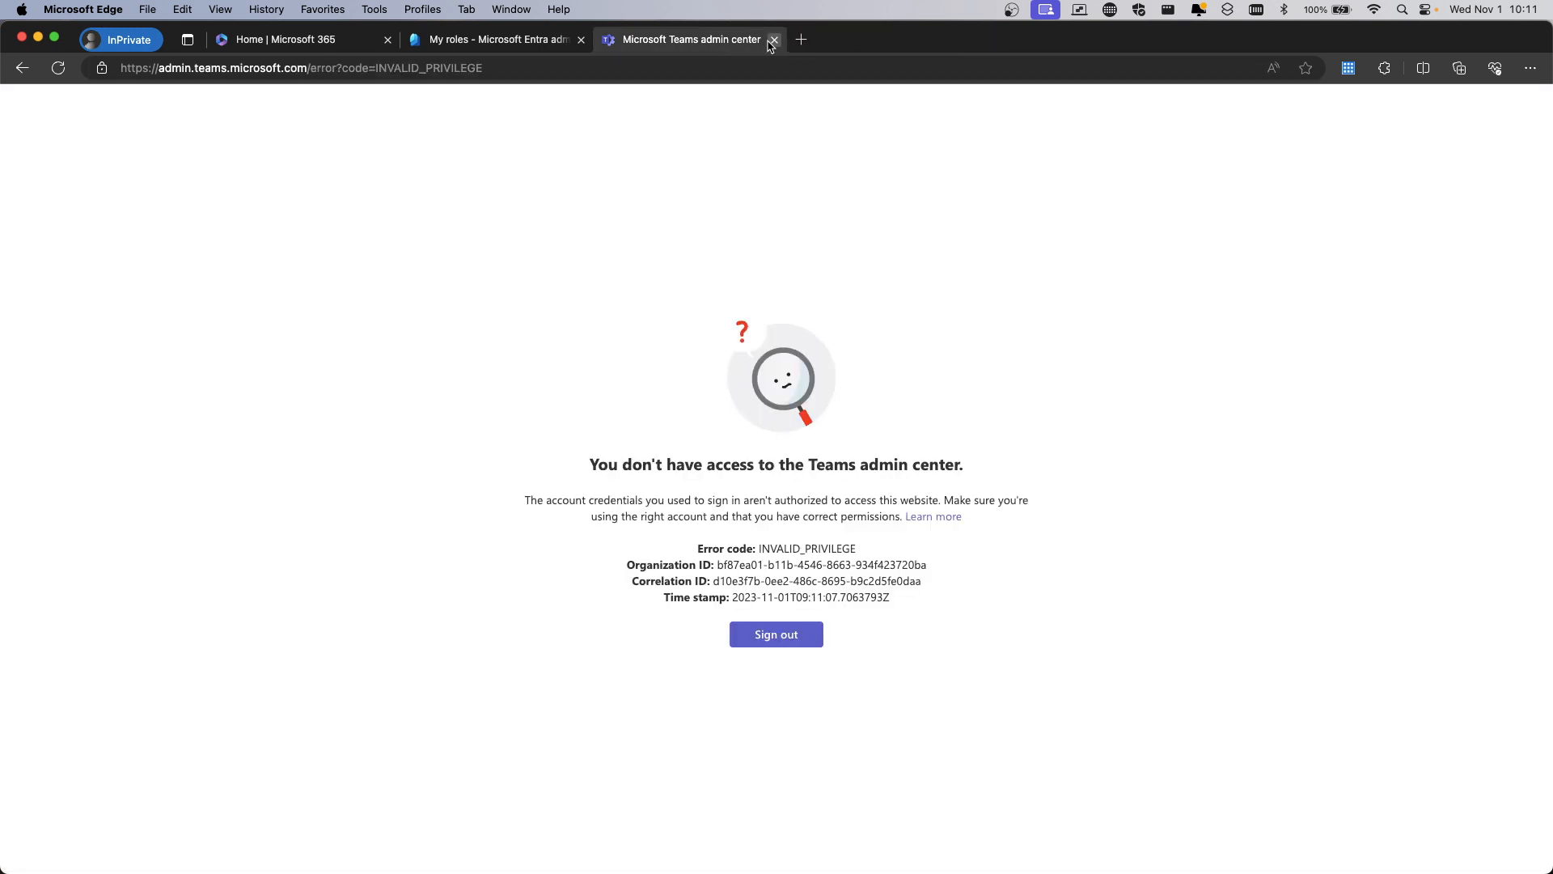
{"action": "left_click", "coordinate": [773, 39]}
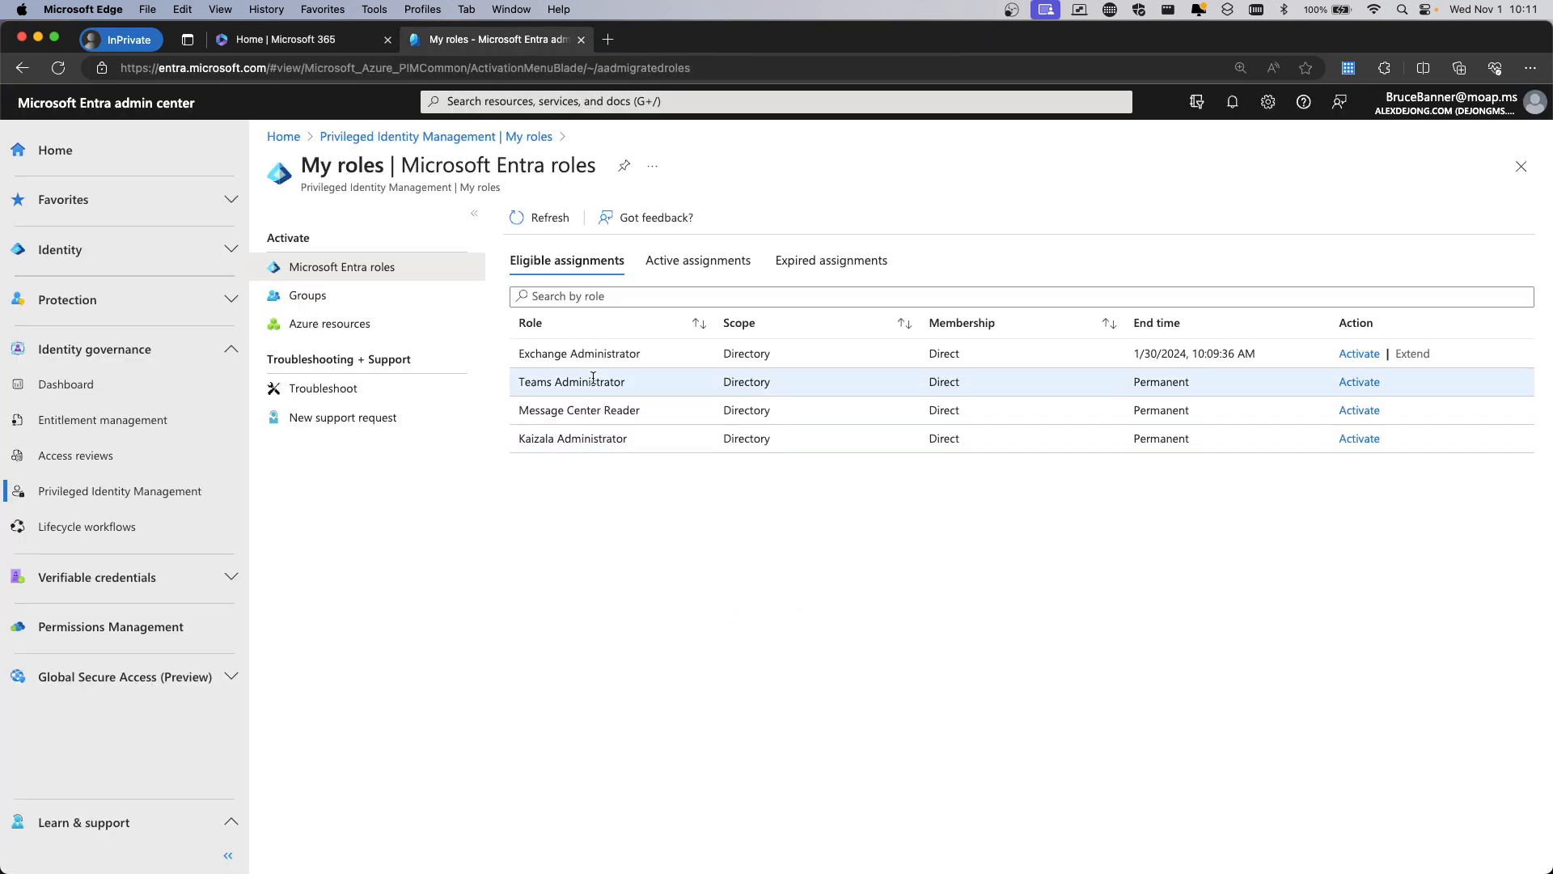
Activate Teams Administrator with a typed justification and verify it under Active assignments
{"action": "left_click", "coordinate": [1362, 382]}
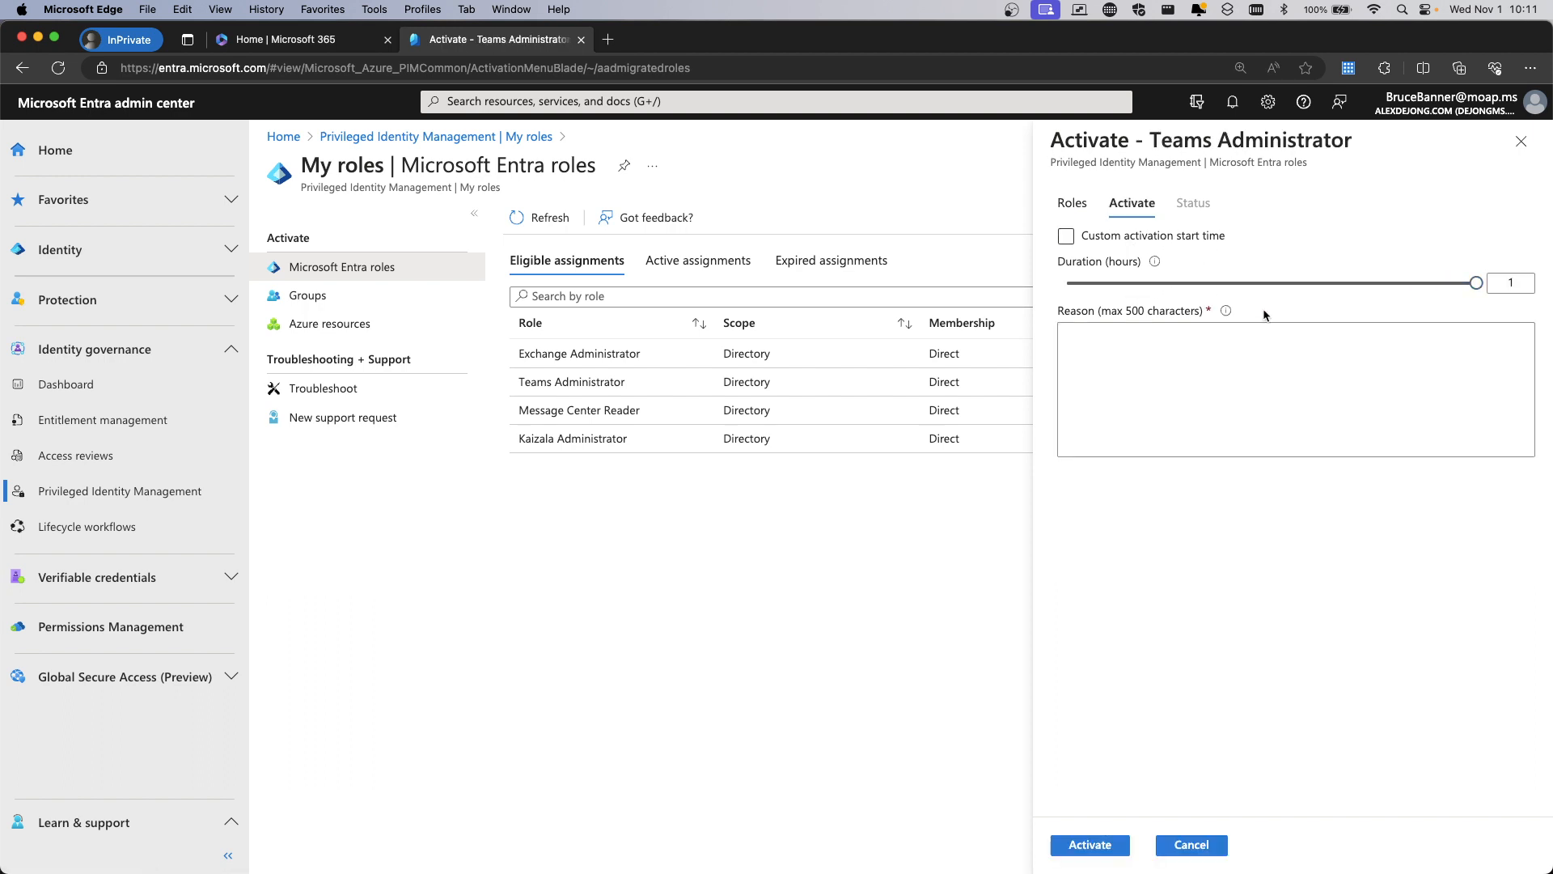
{"action": "left_click", "coordinate": [1152, 332]}
{"action": "type", "text": "i"}
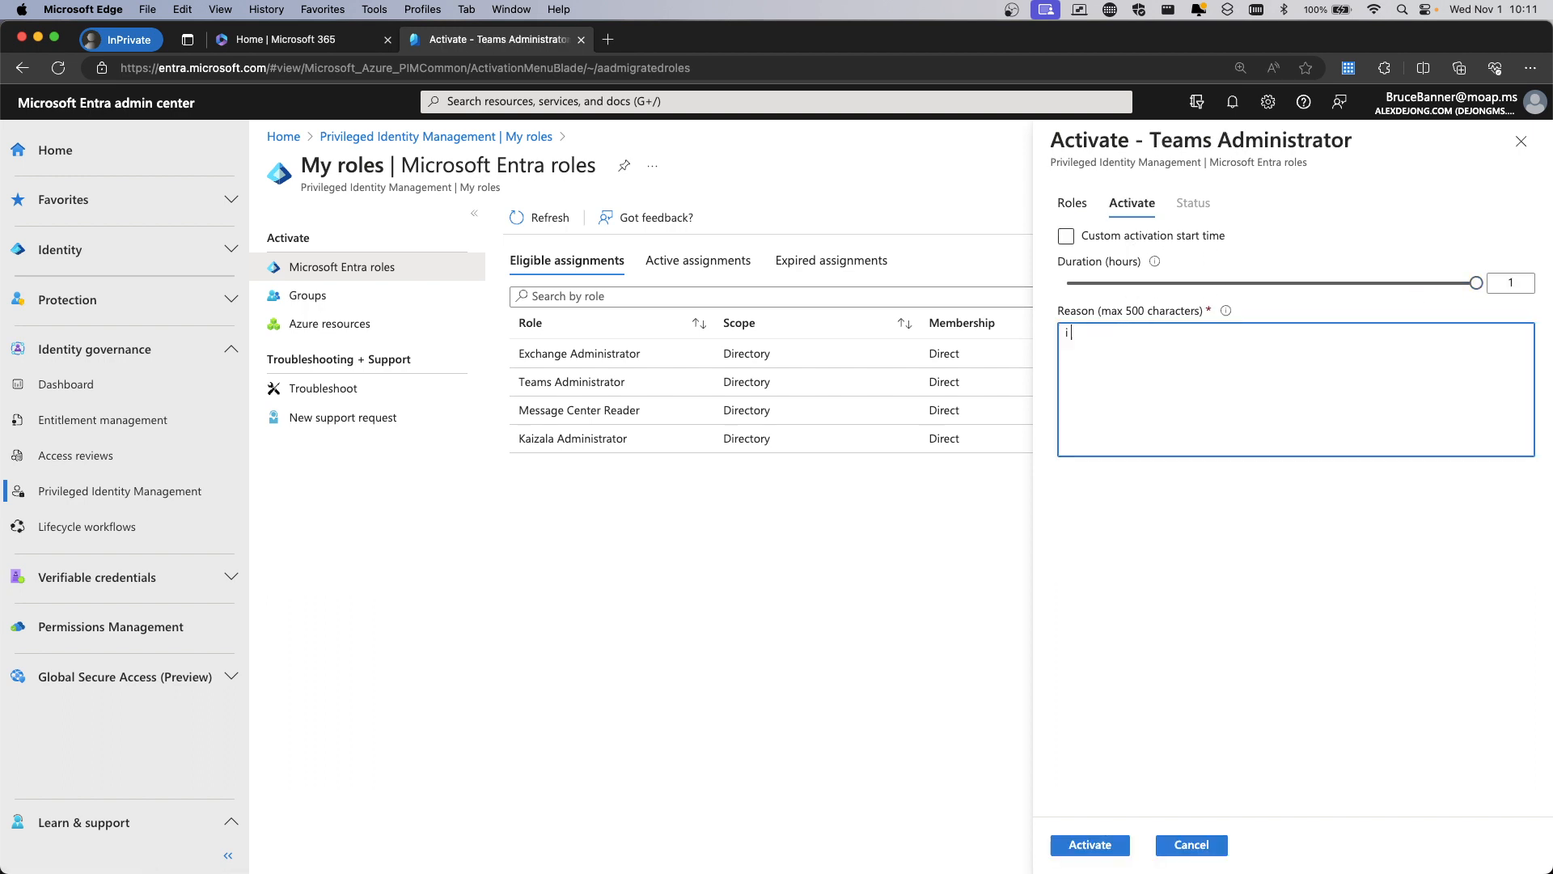
{"action": "type", "text": " need to have access because i need it"}
{"action": "key", "text": "BackSpace"}
{"action": "key", "text": "BackSpace"}
{"action": "key", "text": "BackSpace"}
{"action": "key", "text": "BackSpace"}
{"action": "key", "text": "BackSpace"}
{"action": "key", "text": "BackSpace"}
{"action": "key", "text": "BackSpace"}
{"action": "key", "text": "BackSpace"}
{"action": "key", "text": "BackSpace"}
{"action": "key", "text": "BackSpace"}
{"action": "key", "text": "BackSpace"}
{"action": "key", "text": "BackSpace"}
{"action": "key", "text": "BackSpace"}
{"action": "key", "text": "BackSpace"}
{"action": "key", "text": "BackSpace"}
{"action": "key", "text": "BackSpace"}
{"action": "key", "text": "BackSpace"}
{"action": "key", "text": "BackSpace"}
{"action": "key", "text": "BackSpace"}
{"action": "key", "text": "BackSpace"}
{"action": "key", "text": "BackSpace"}
{"action": "key", "text": "BackSpace"}
{"action": "key", "text": "BackSpace"}
{"action": "key", "text": "BackSpace"}
{"action": "key", "text": "BackSpace"}
{"action": "key", "text": "BackSpace"}
{"action": "type", "text": "hul"}
{"action": "type", "text": "k smahs!!"}
{"action": "type", "text": "h!!"}
{"action": "key", "text": "BackSpace"}
{"action": "key", "text": "BackSpace"}
{"action": "key", "text": "BackSpace"}
{"action": "type", "text": "h!!!!!!!!!!"}
{"action": "key", "text": "BackSpace"}
{"action": "key", "text": "BackSpace"}
{"action": "key", "text": "BackSpace"}
{"action": "key", "text": "BackSpace"}
{"action": "key", "text": "BackSpace"}
{"action": "key", "text": "BackSpace"}
{"action": "key", "text": "BackSpace"}
{"action": "key", "text": "BackSpace"}
{"action": "key", "text": "BackSpace"}
{"action": "key", "text": "BackSpace"}
{"action": "type", "text": "!!!"}
{"action": "left_click", "coordinate": [1079, 851]}
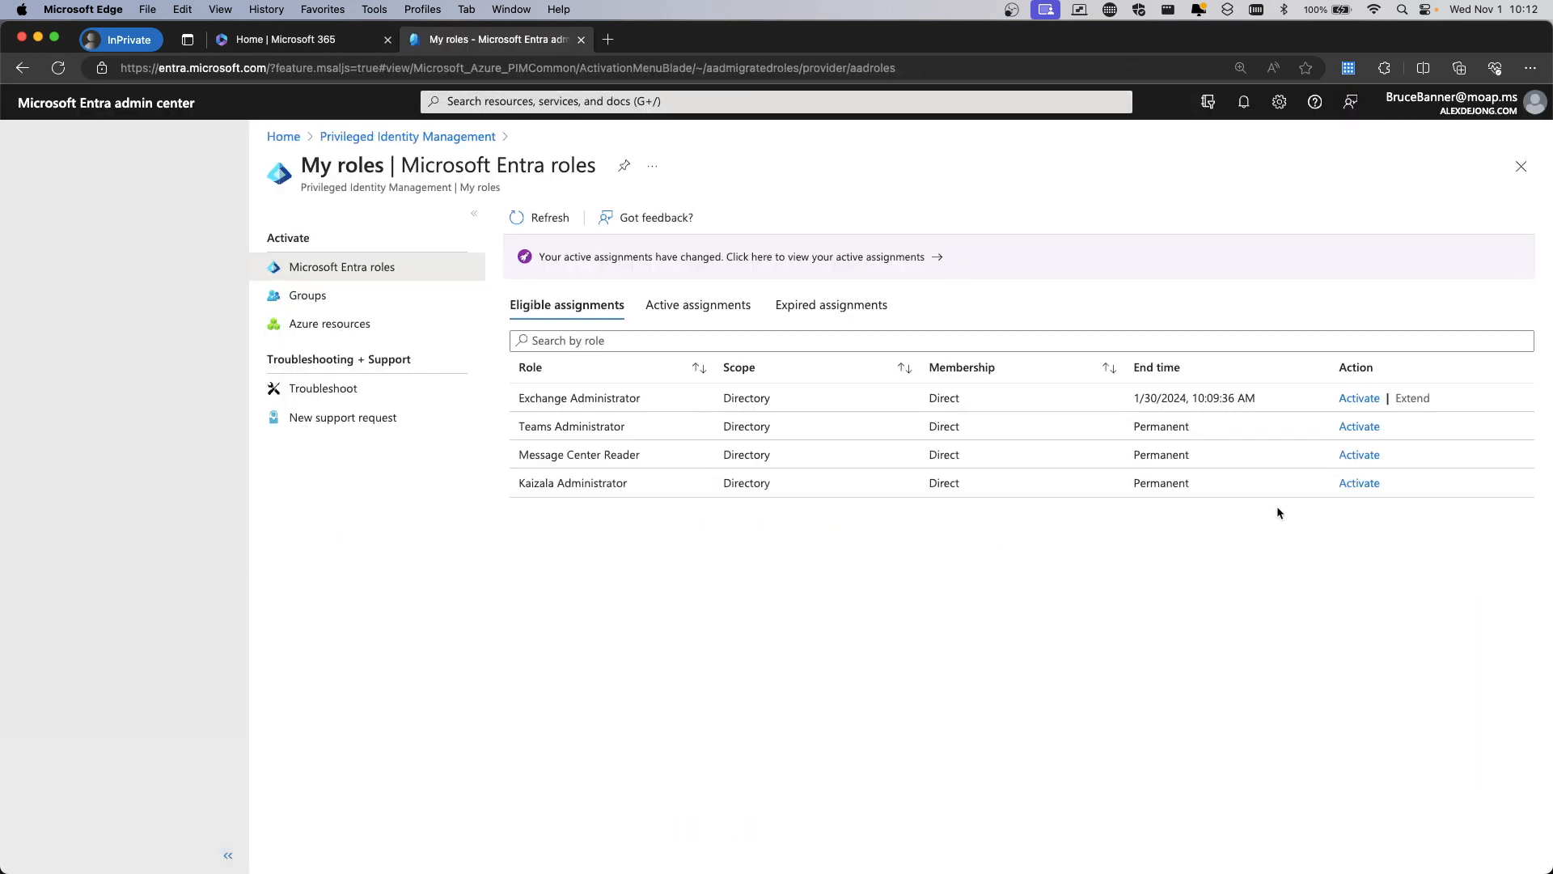
{"action": "left_click", "coordinate": [698, 305]}
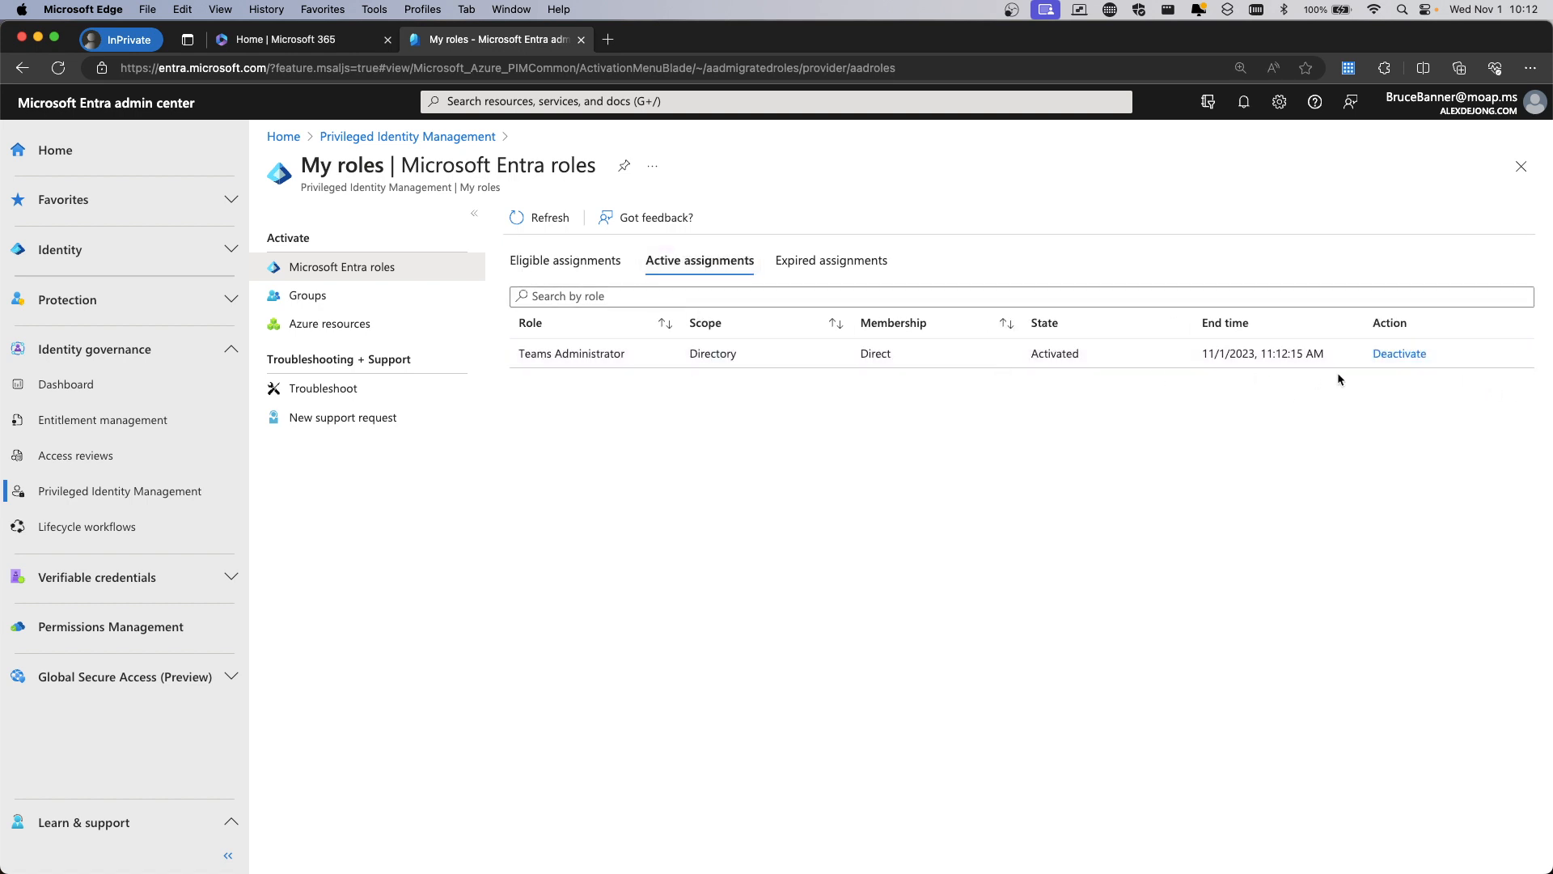
{"action": "left_click", "coordinate": [565, 261]}
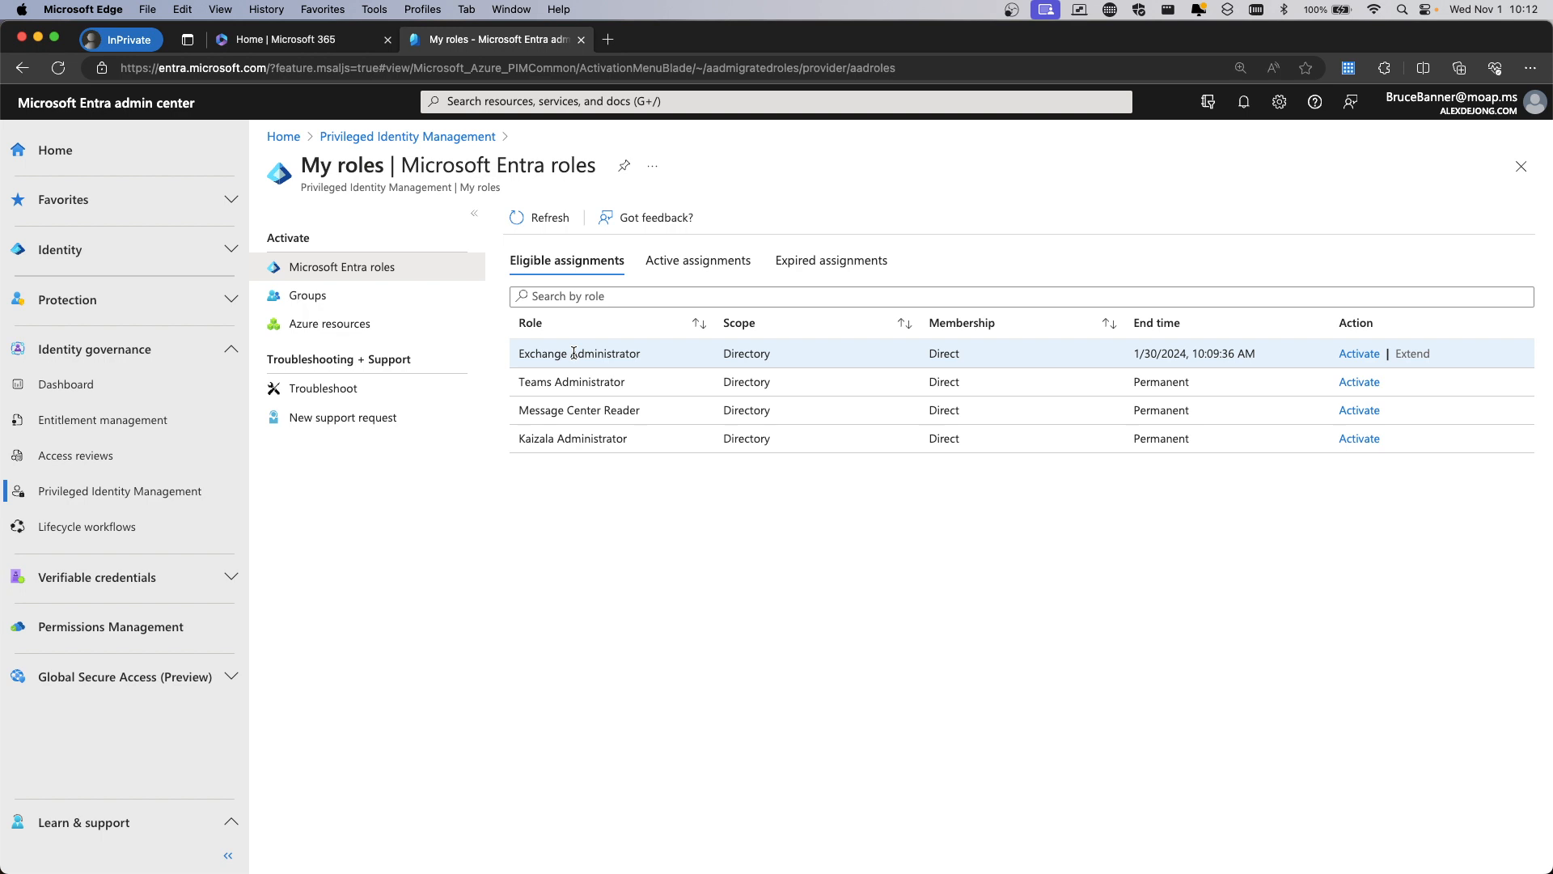
Request Exchange Administrator activation with the reason 'huld also smahs h exo'
{"action": "left_click", "coordinate": [1359, 353]}
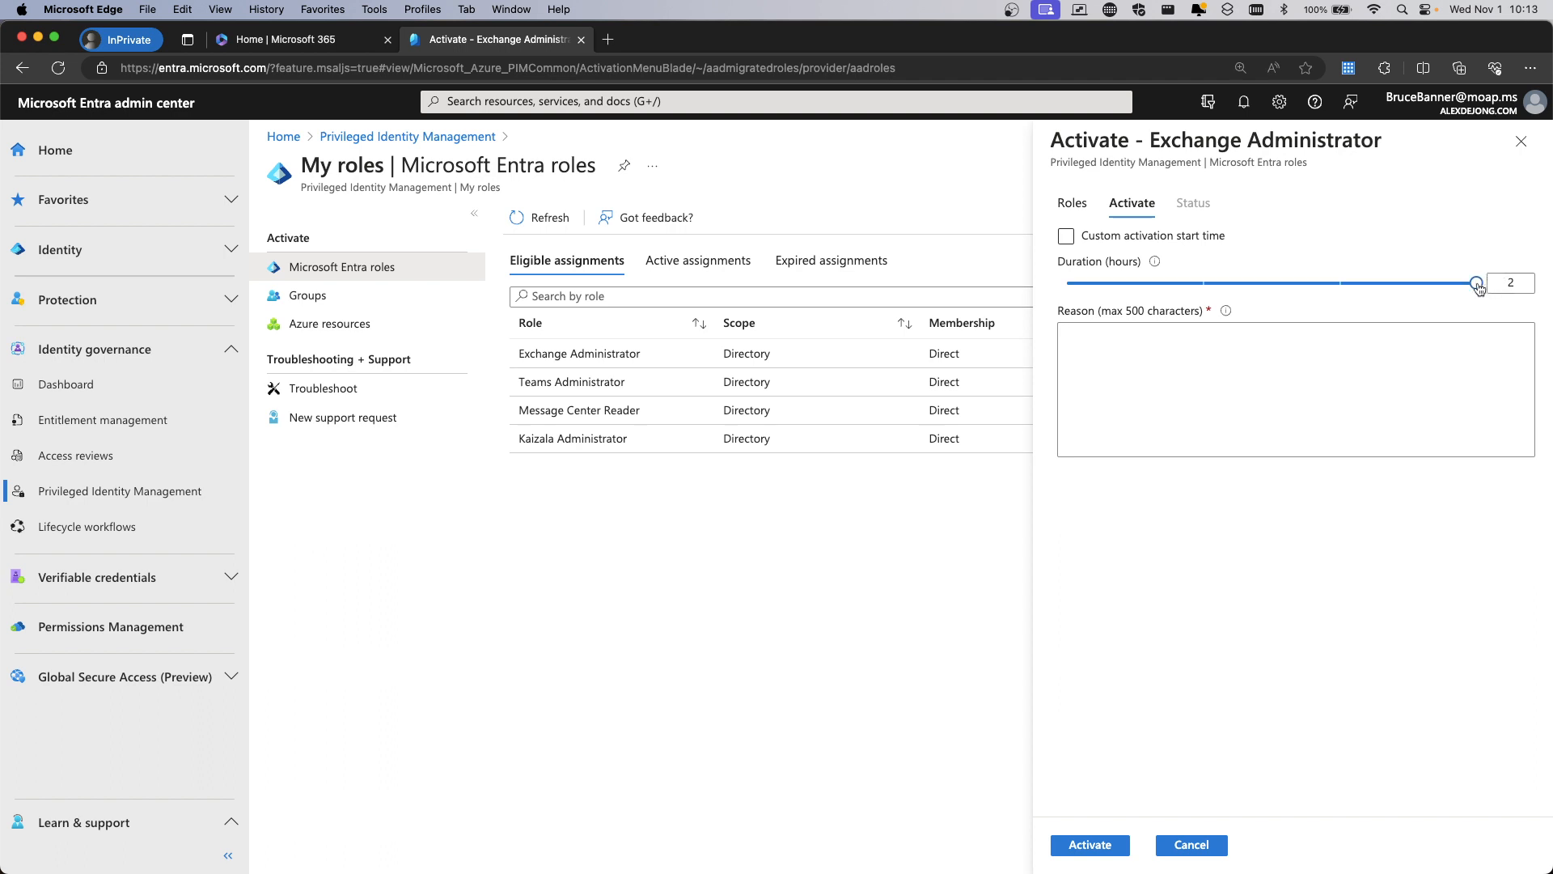
{"action": "left_click", "coordinate": [1364, 371]}
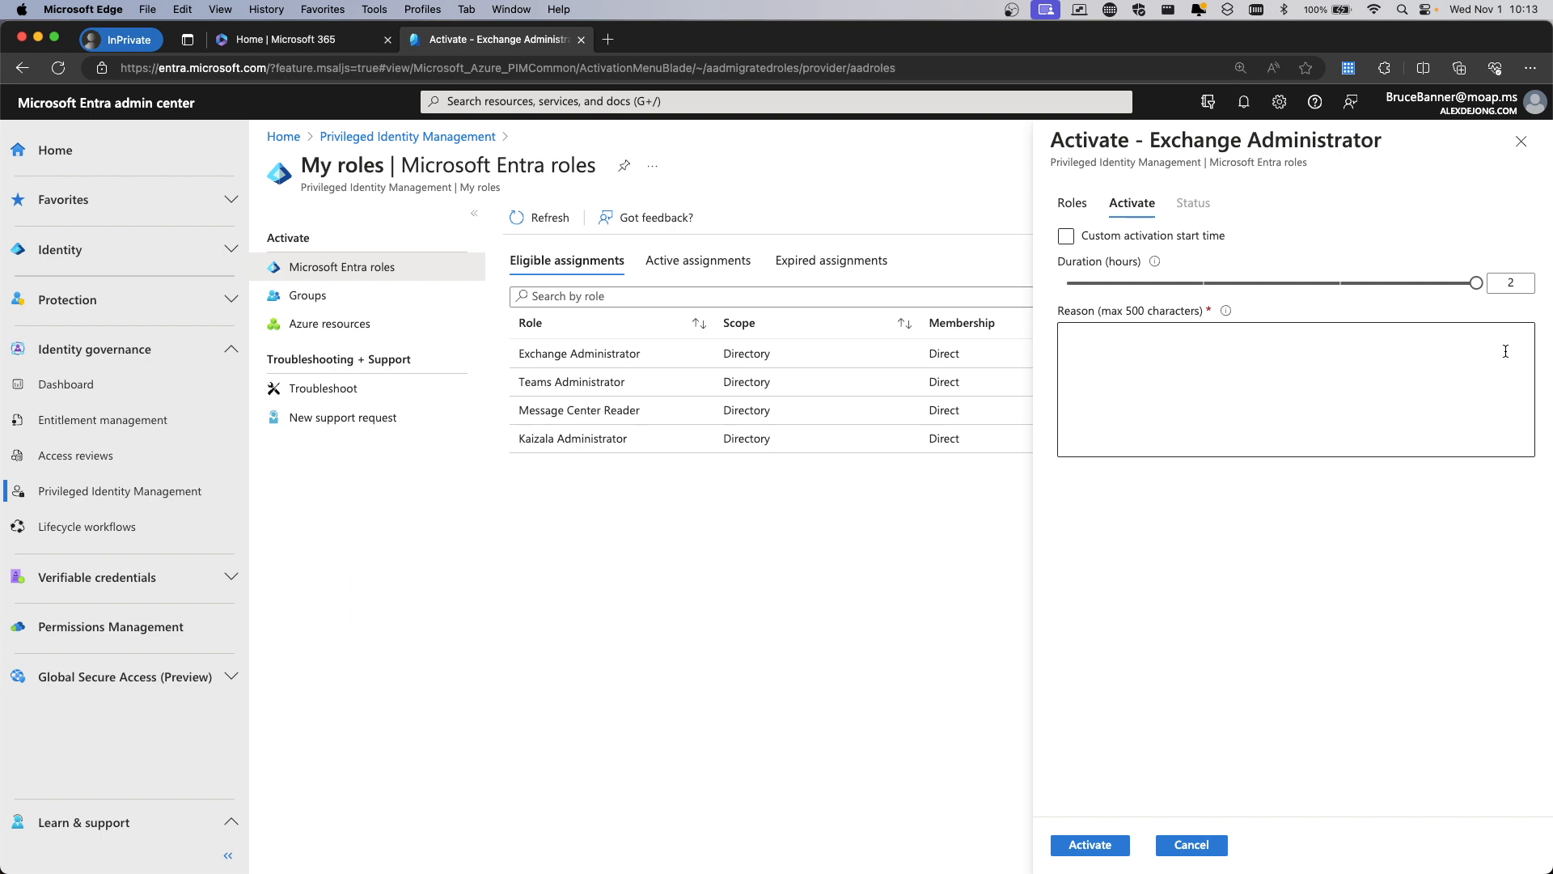
{"action": "left_click", "coordinate": [1093, 364]}
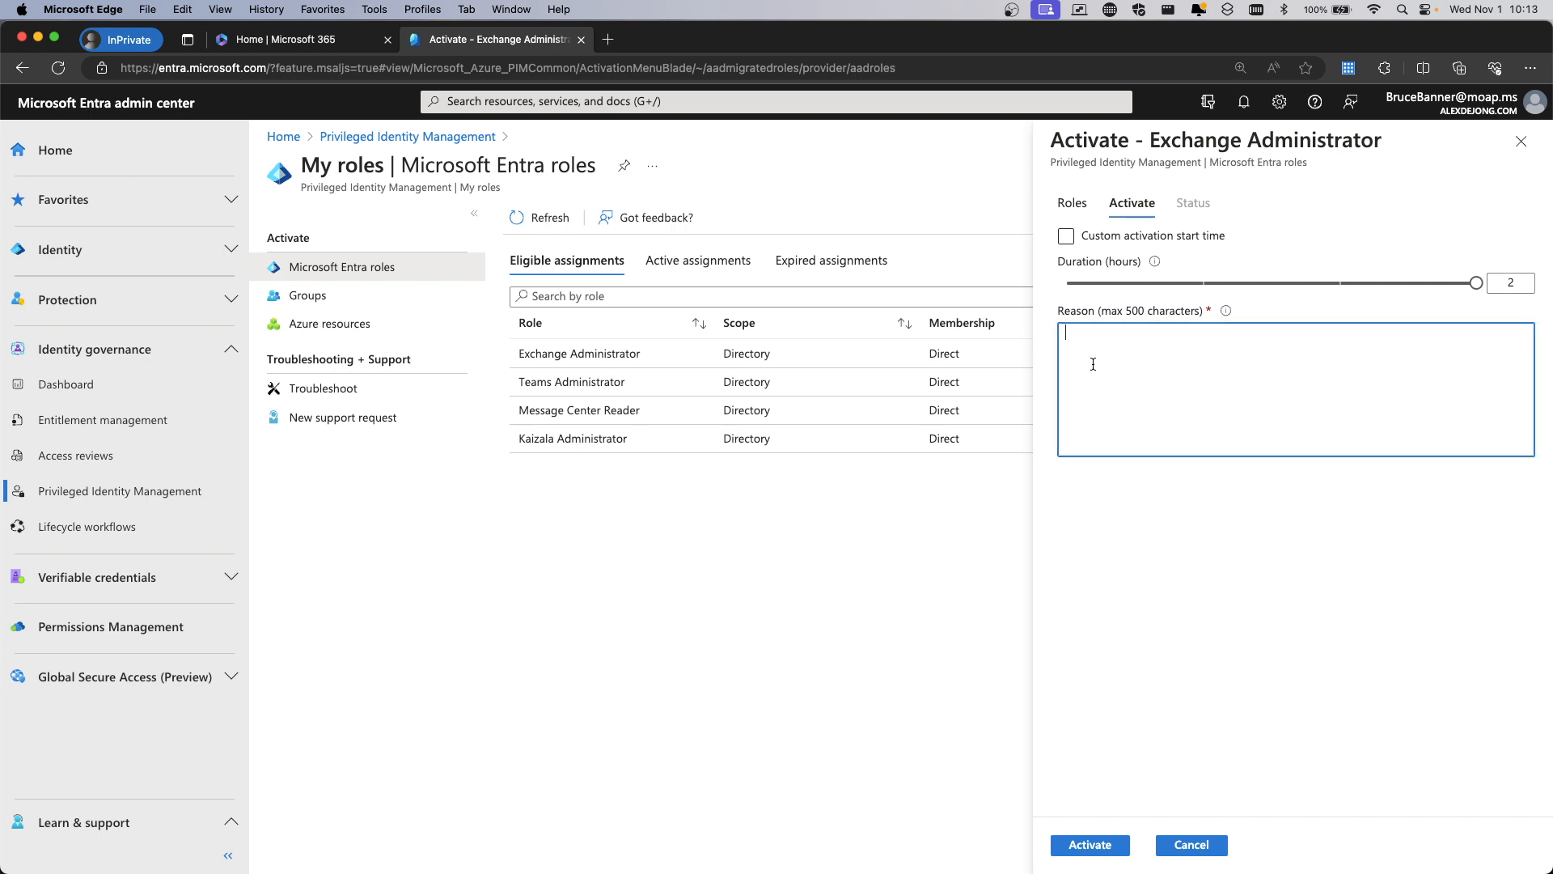
{"action": "type", "text": "huld"}
{"action": "type", "text": " also"}
{"action": "type", "text": " smahs "}
{"action": "type", "text": "h exo"}
{"action": "left_click", "coordinate": [1090, 844]}
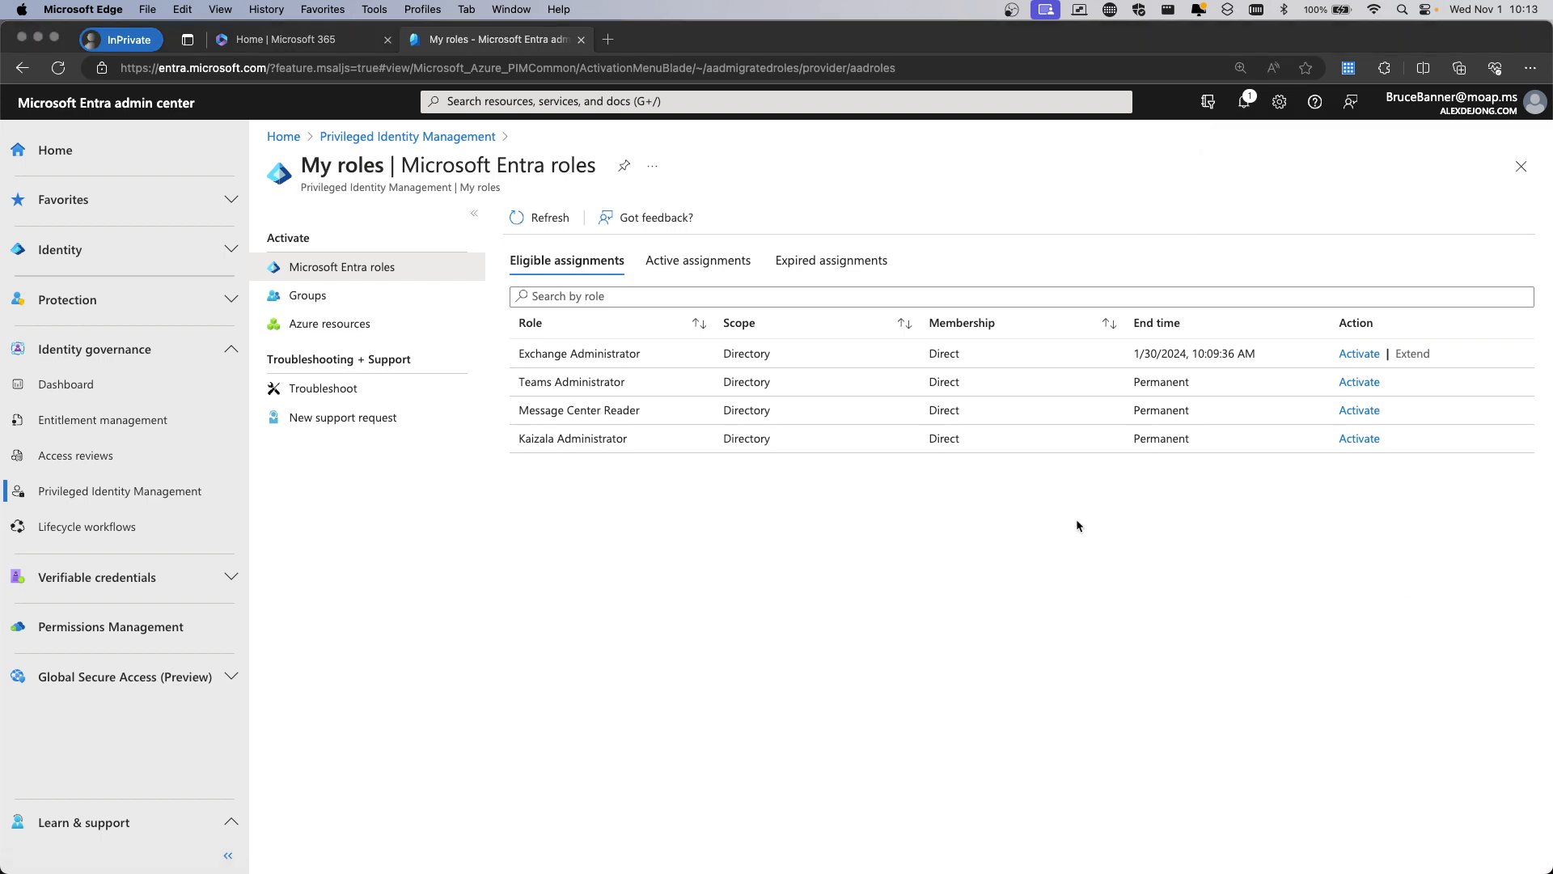
Refresh Active assignments, which still list only Teams Administrator while Exchange awaits approval
{"action": "left_click", "coordinate": [712, 260]}
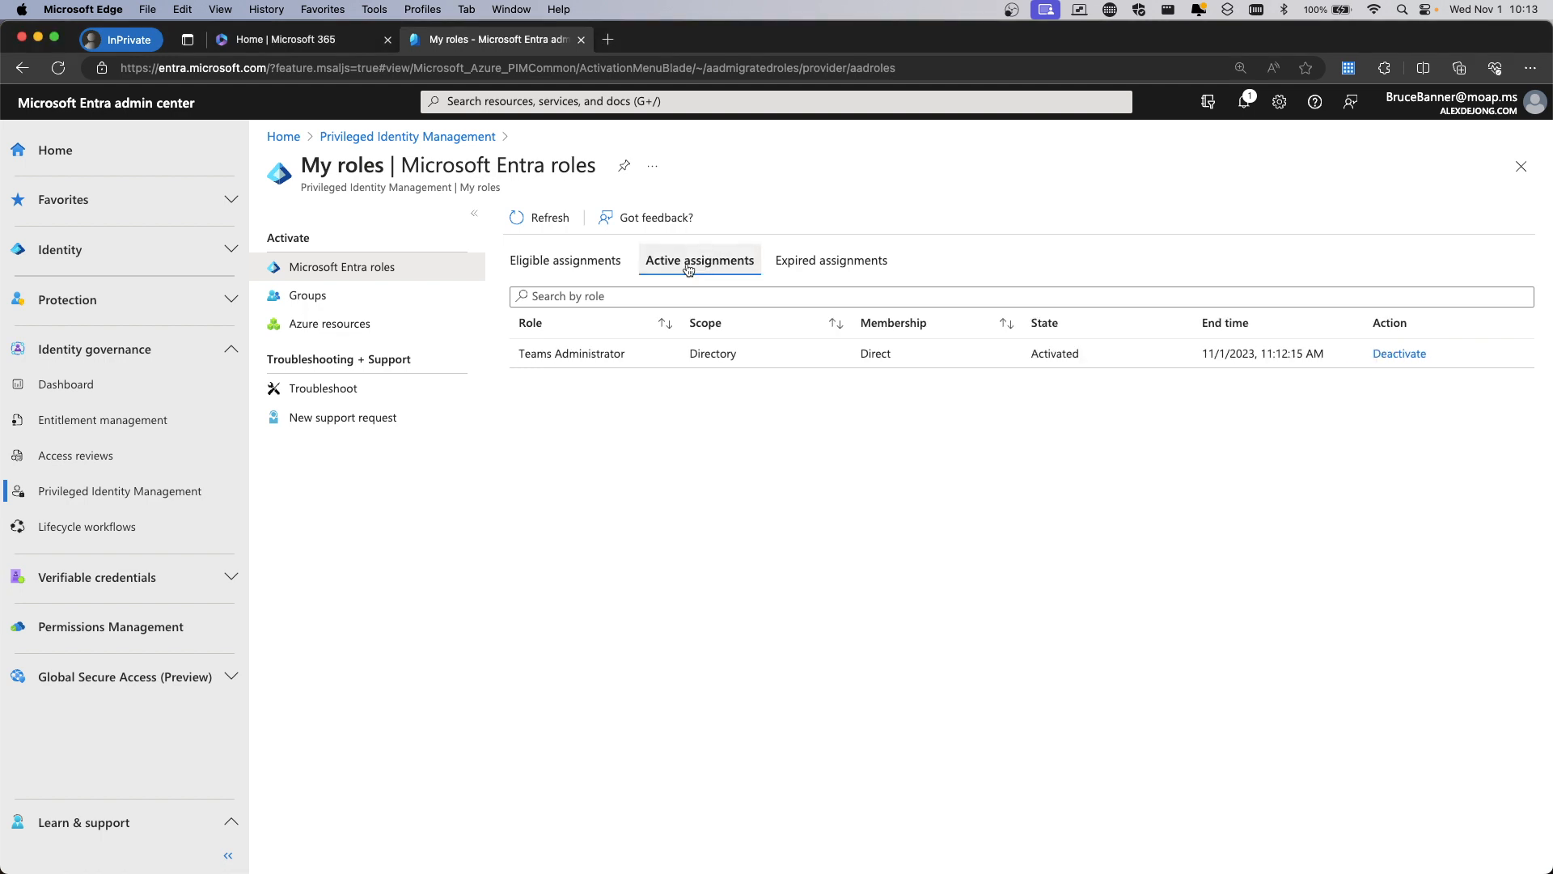
{"action": "left_click", "coordinate": [541, 228]}
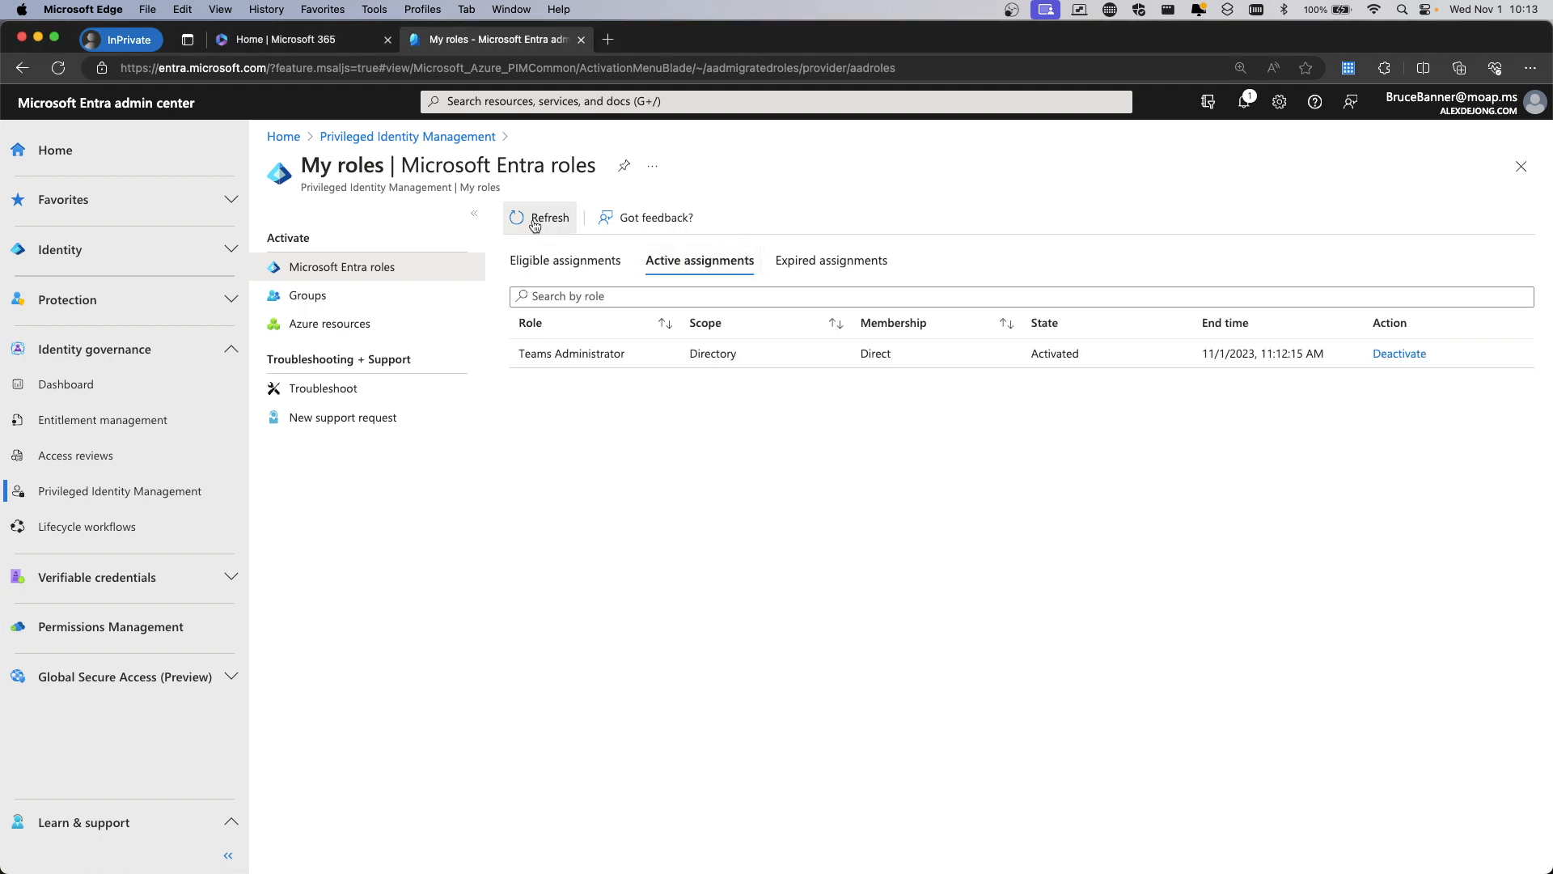
{"action": "left_click", "coordinate": [535, 227]}
{"action": "left_click", "coordinate": [535, 227]}
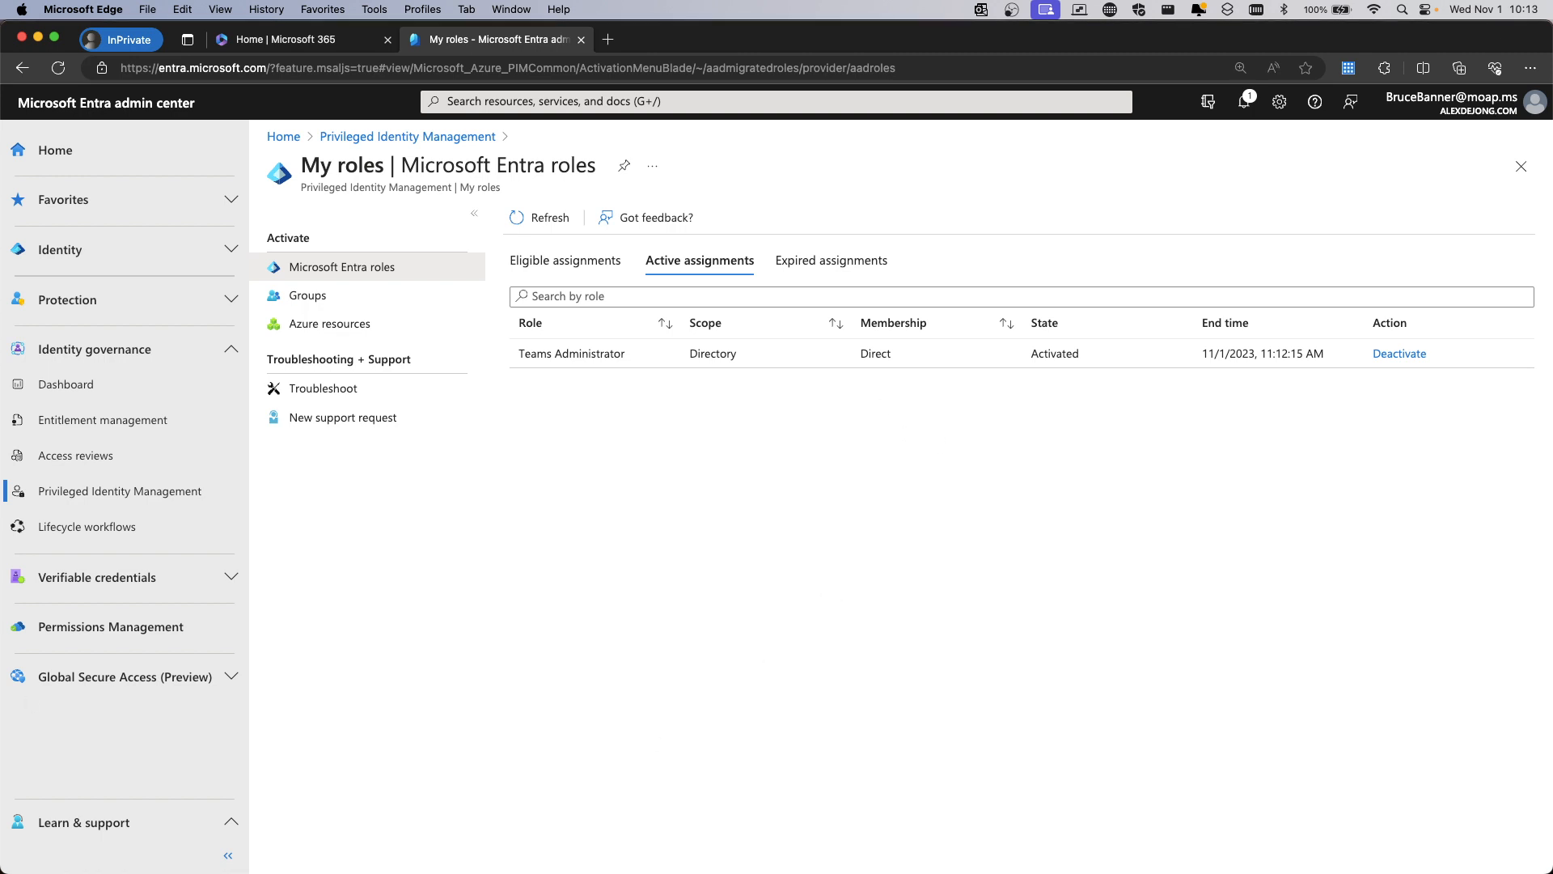
In Outlook, read the PIM email about the Exchange Administrator assignment, then close it
{"action": "key", "text": "super+Tab"}
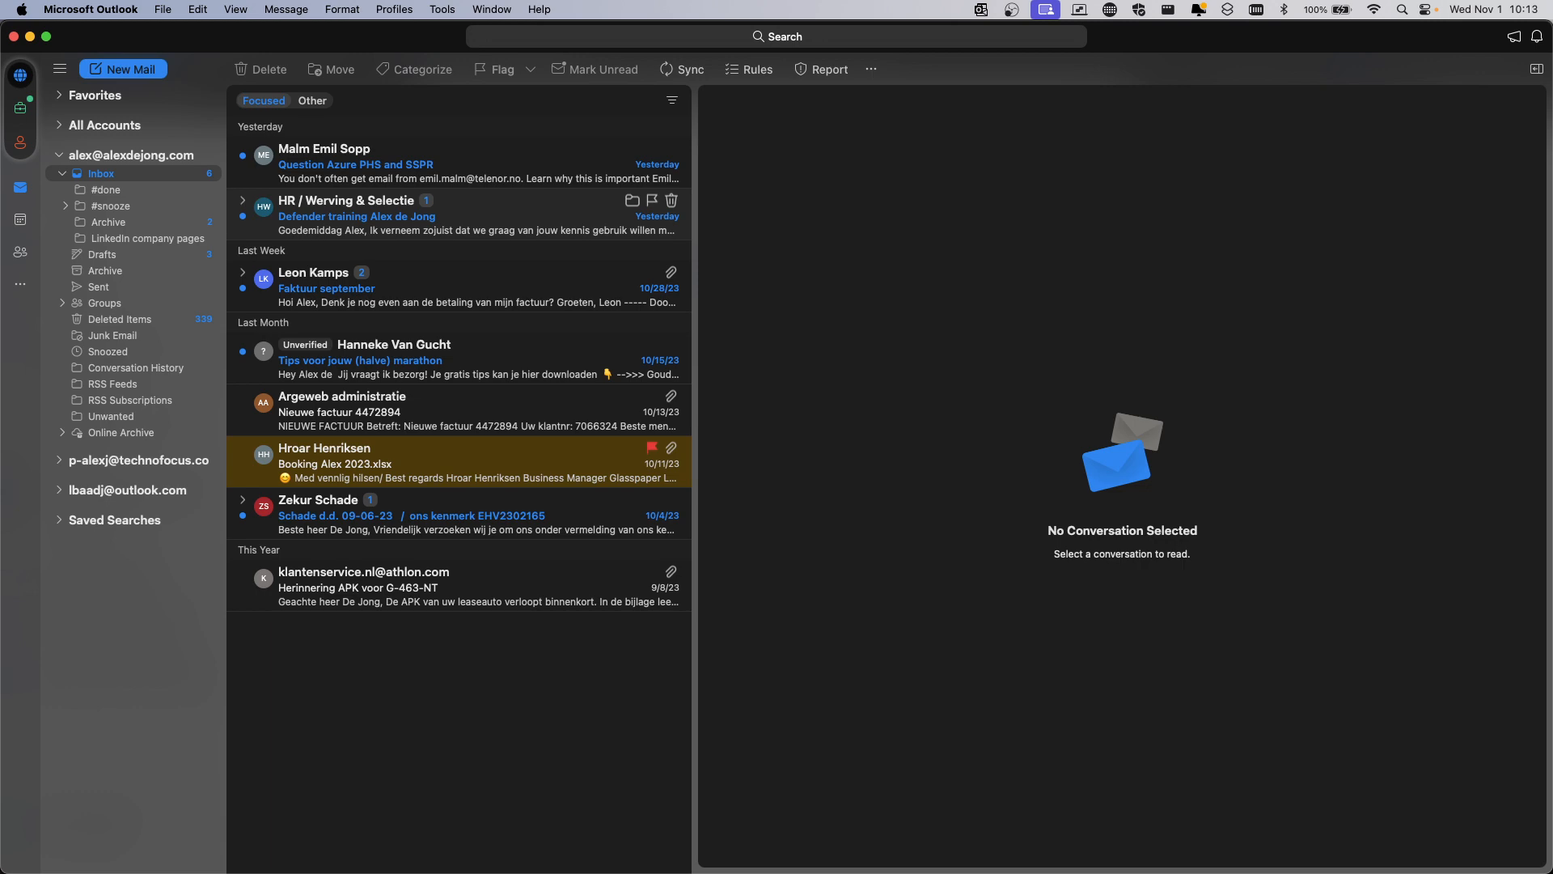
{"action": "double_click", "coordinate": [384, 37]}
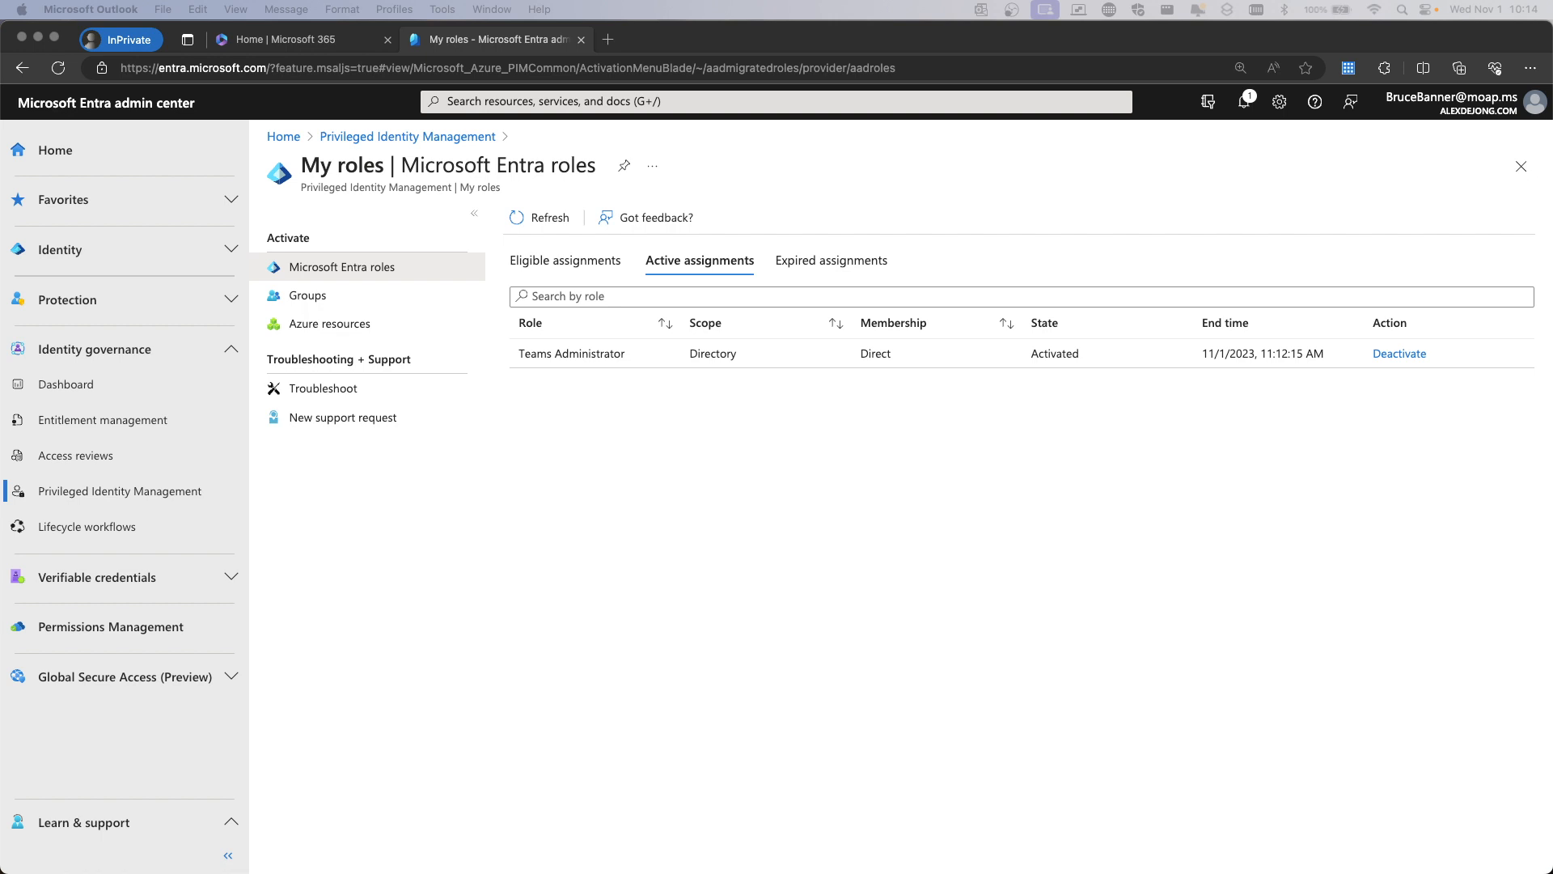
{"action": "left_click_drag", "start_coordinate": [1213, 873], "coordinate": [454, 86]}
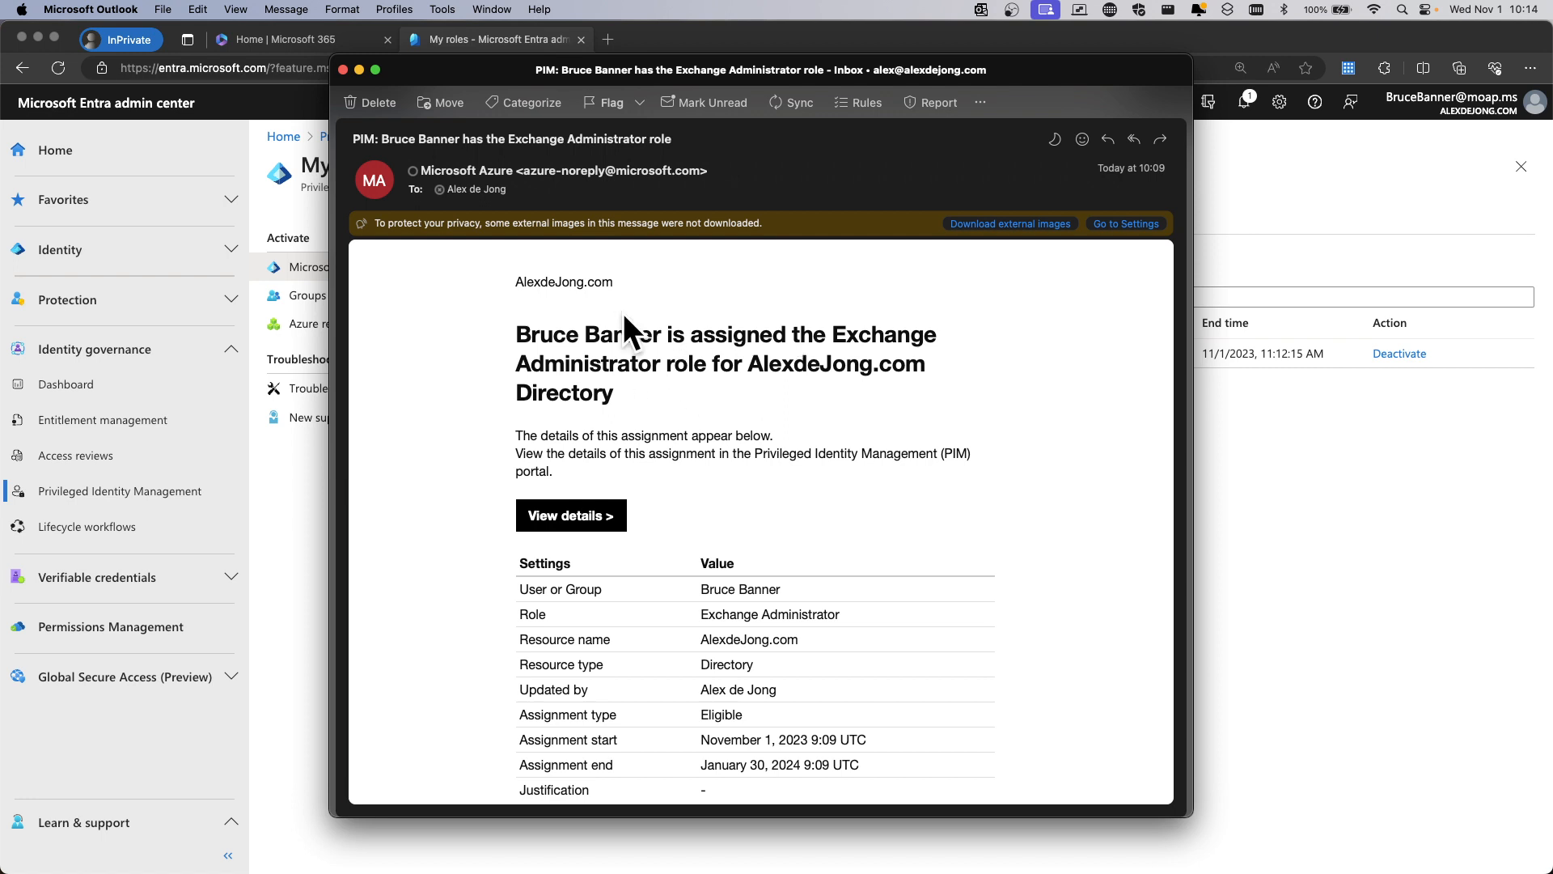
{"action": "left_click", "coordinate": [343, 69]}
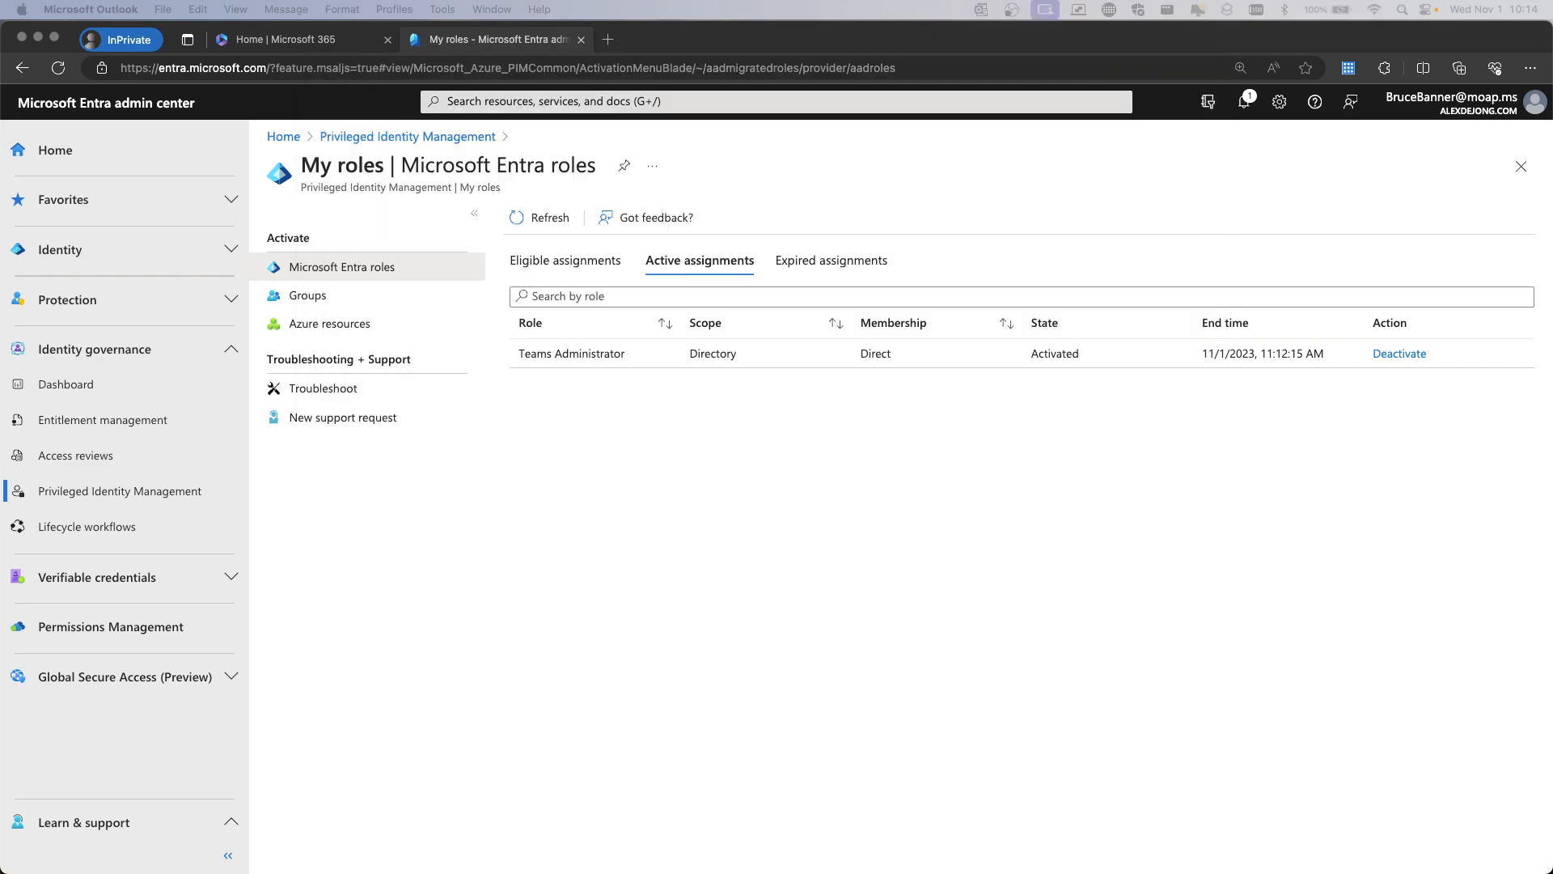
Read the pending Exchange Administrator activation request email, close it, and show all windows
{"action": "left_click_drag", "start_coordinate": [858, 872], "coordinate": [516, 74]}
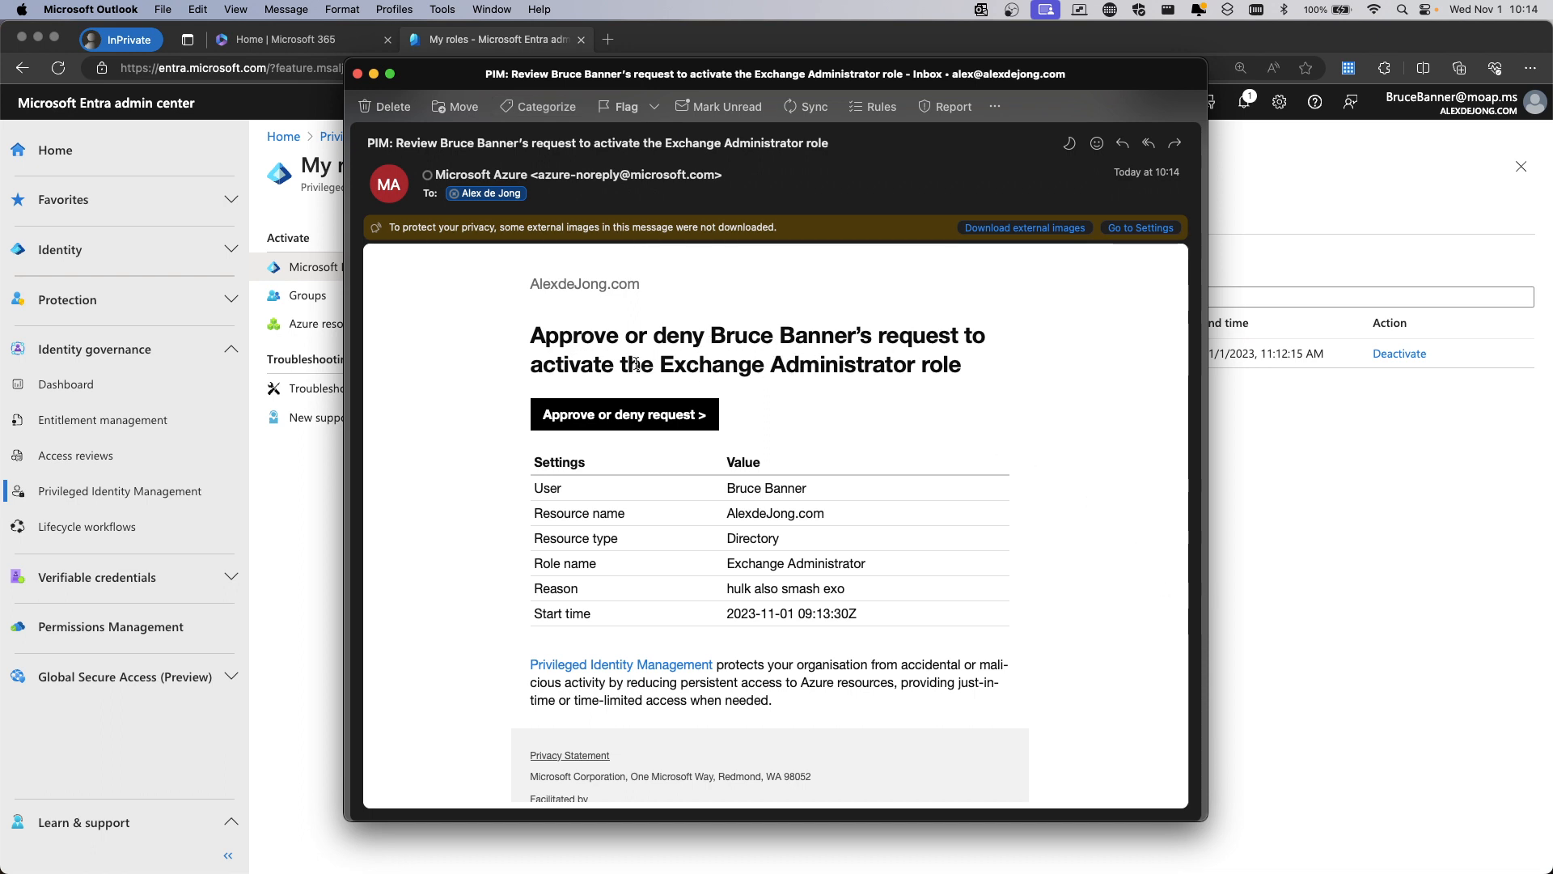
{"action": "scroll", "coordinate": [799, 380], "scroll_direction": "down", "scroll_amount": 2}
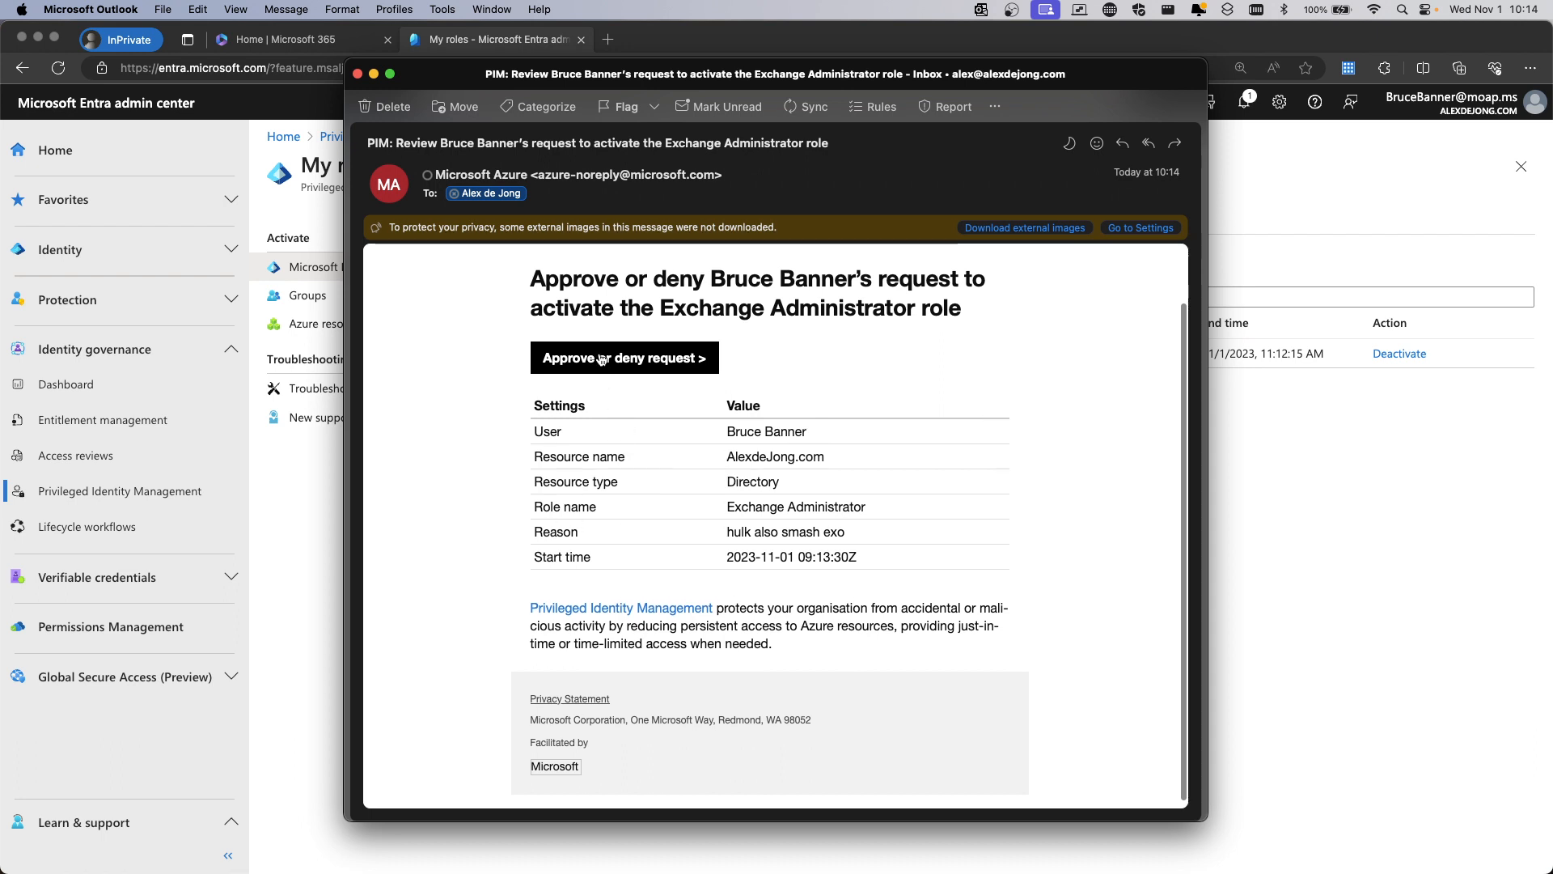
{"action": "left_click", "coordinate": [359, 75]}
{"action": "key", "text": "ctrl+Up"}
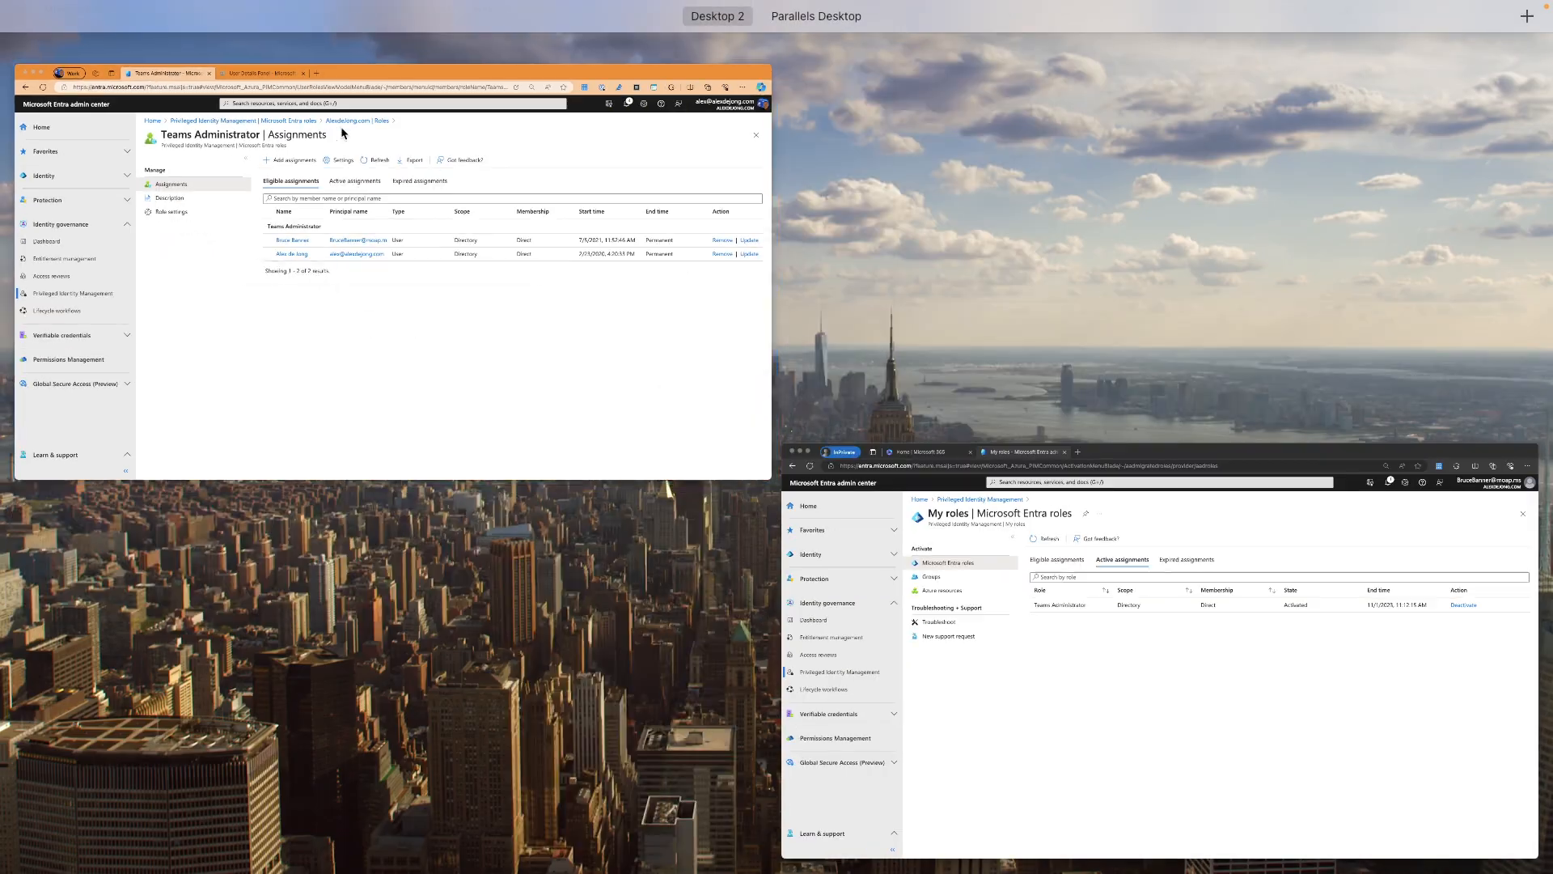
In the admin's Entra window, open the PIM list of requests awaiting approval
{"action": "left_click", "coordinate": [388, 212]}
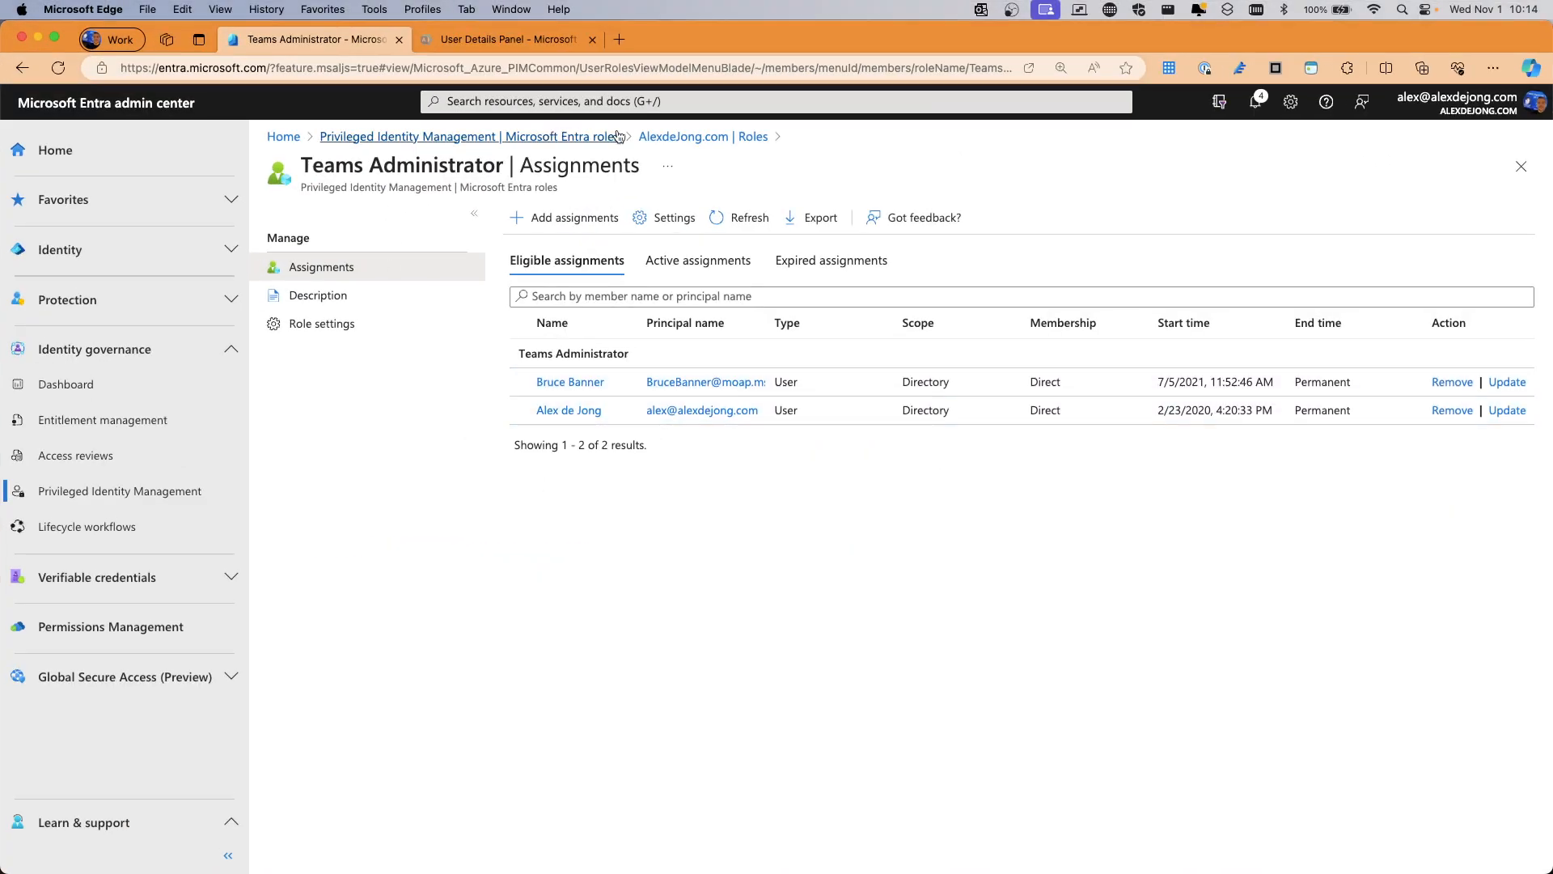
{"action": "left_click", "coordinate": [453, 136]}
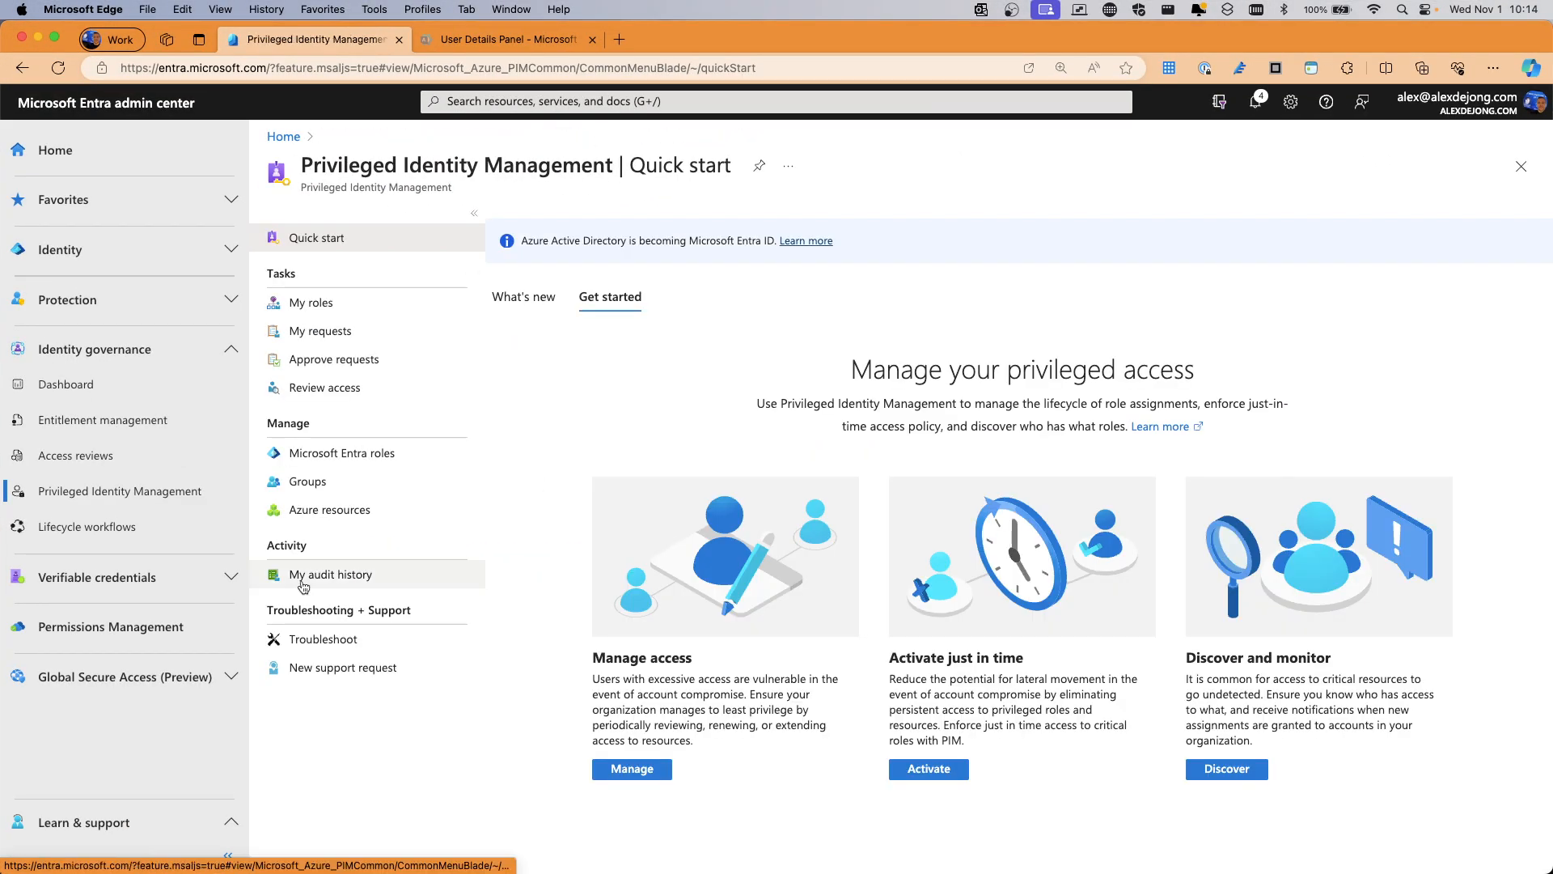
{"action": "left_click", "coordinate": [334, 360]}
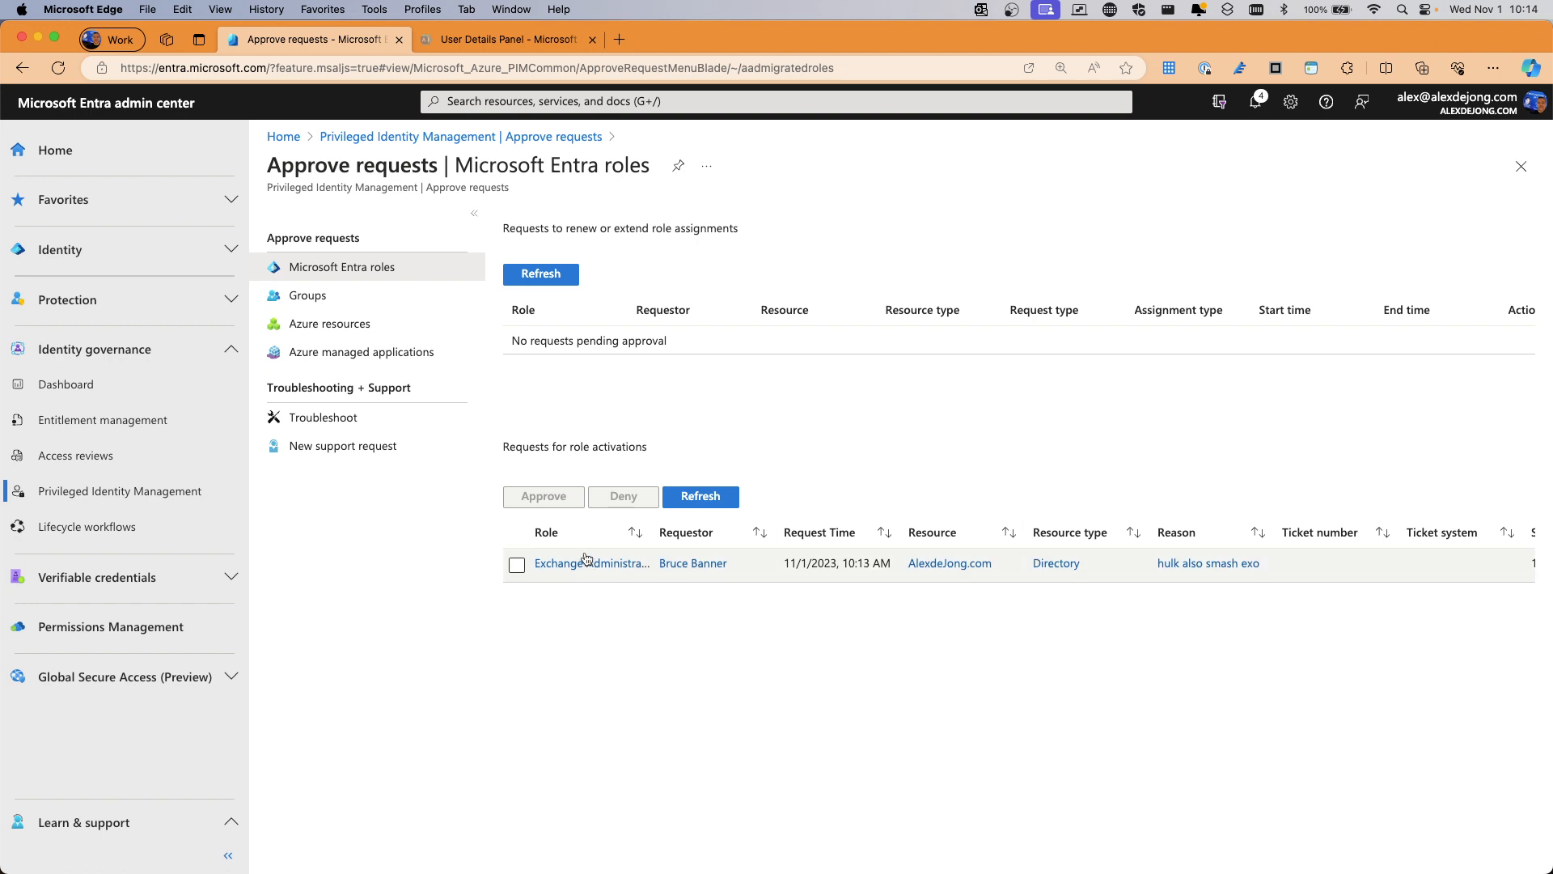
Approve the Exchange Administrator activation request with justification 'alrighty then', then return to My roles
{"action": "left_click", "coordinate": [517, 565]}
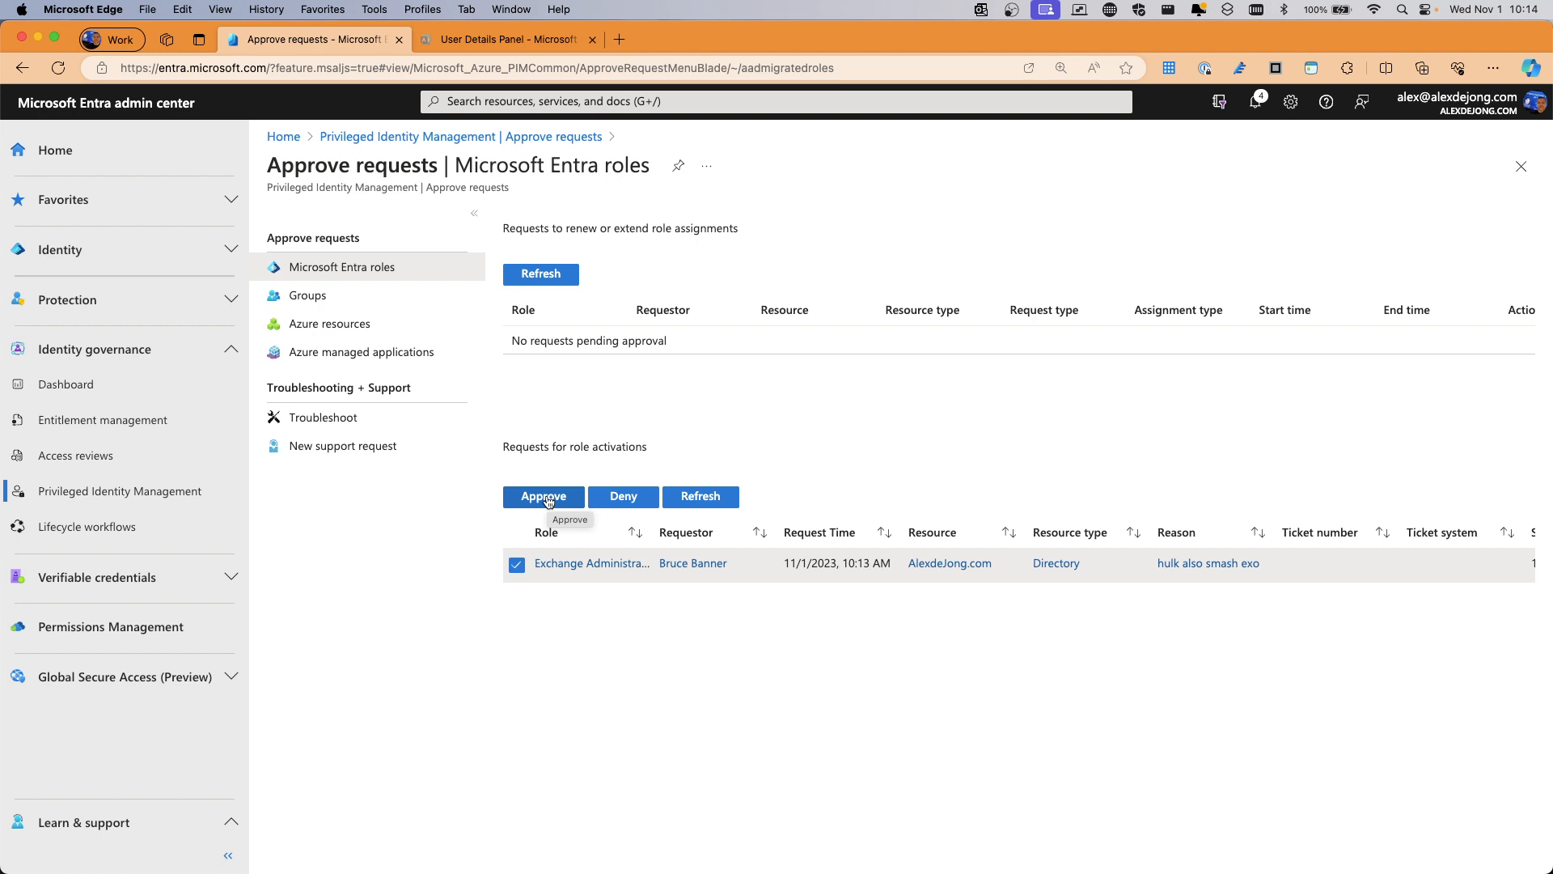
{"action": "left_click", "coordinate": [549, 501]}
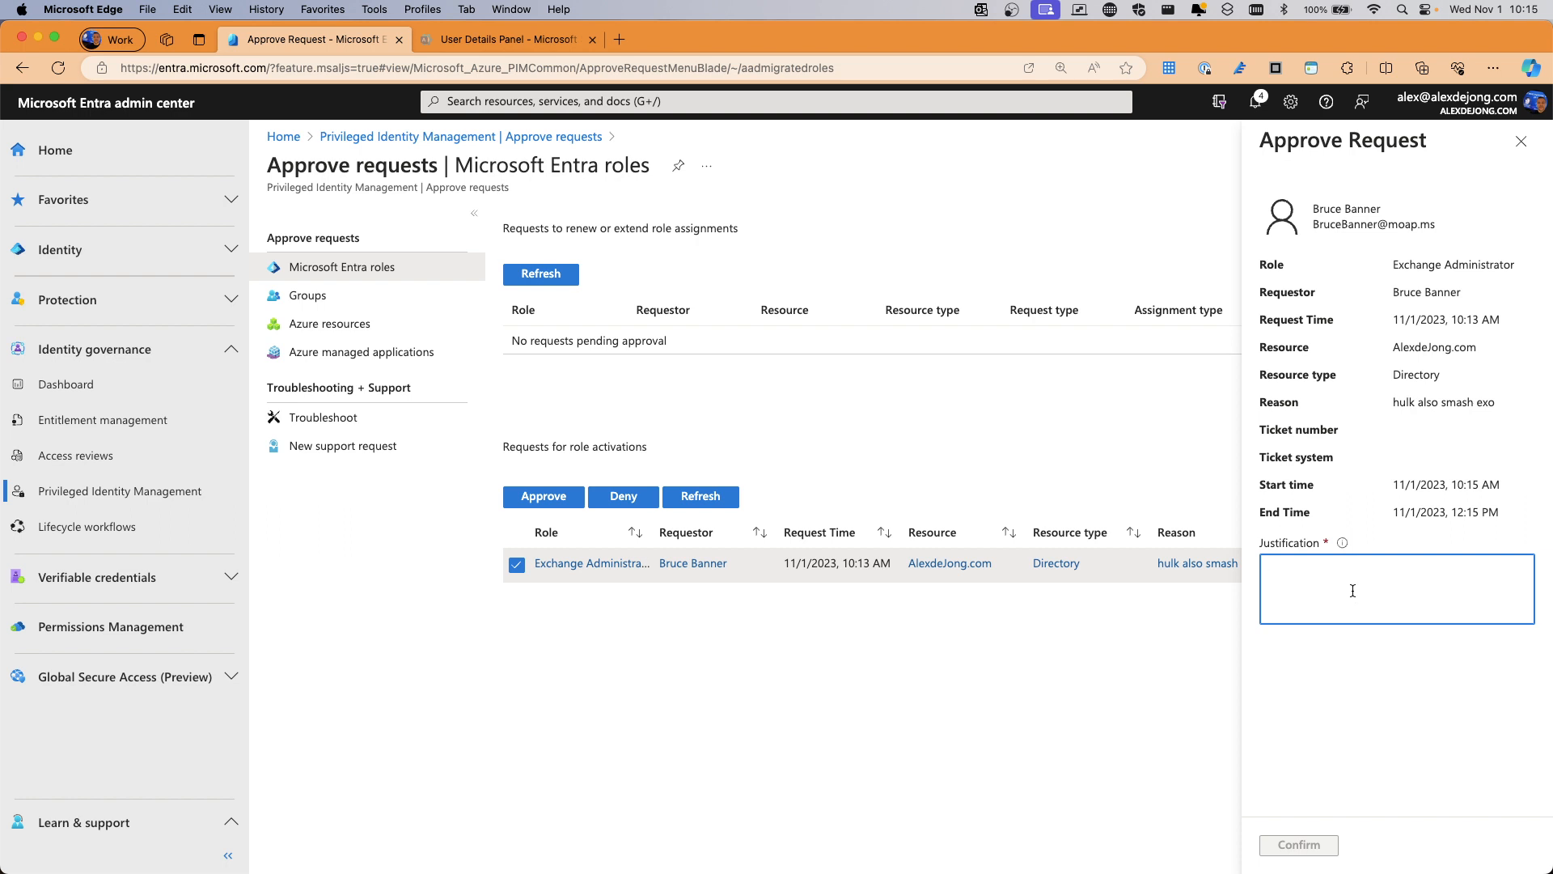
{"action": "type", "text": "alrighty then"}
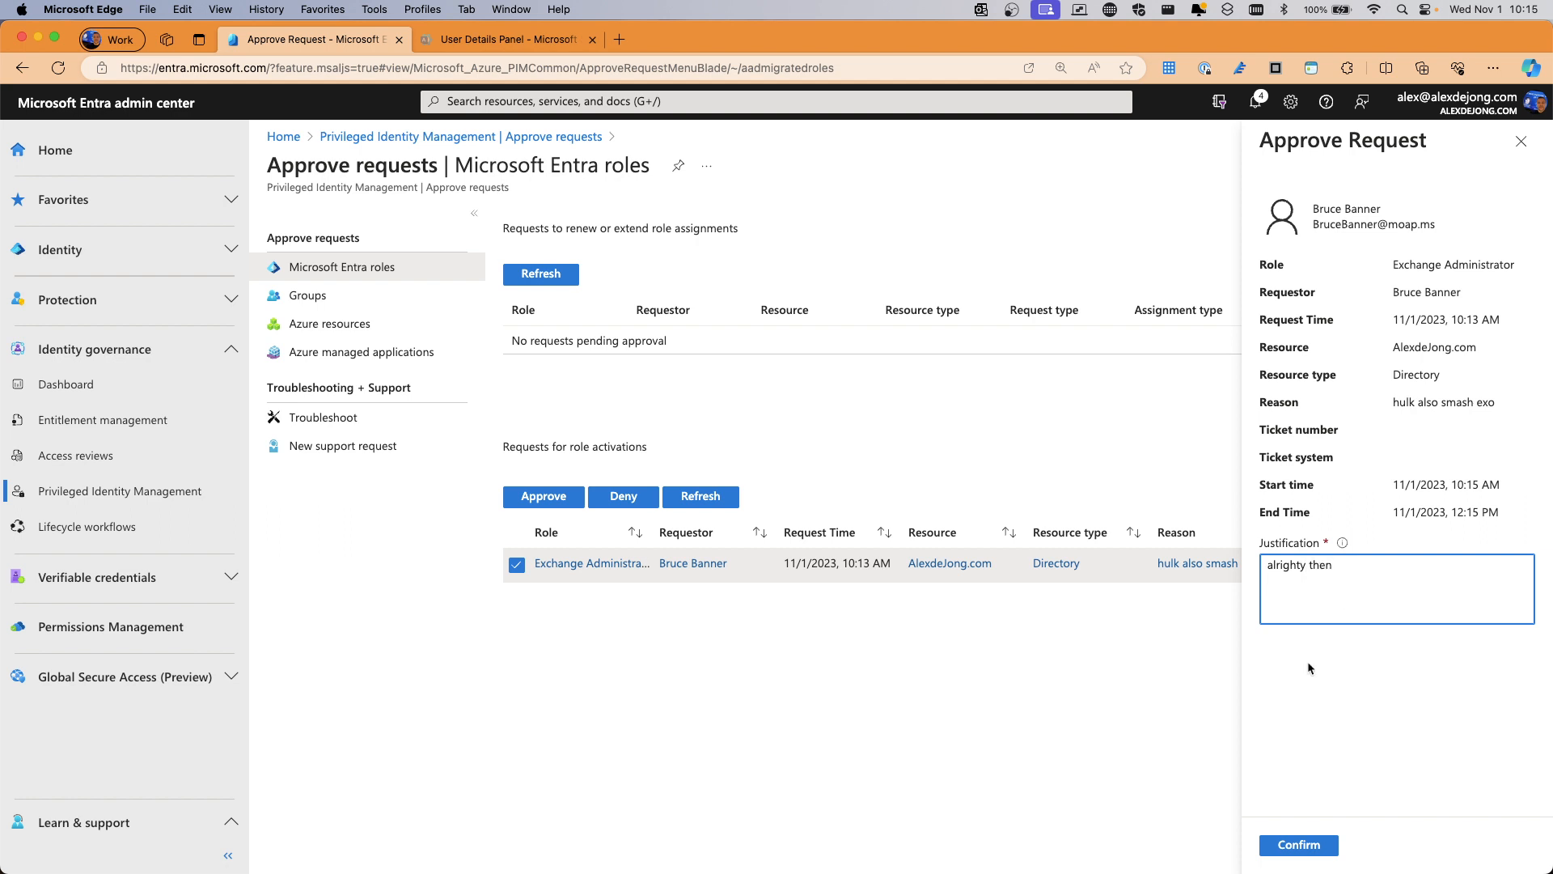
{"action": "left_click", "coordinate": [1297, 847]}
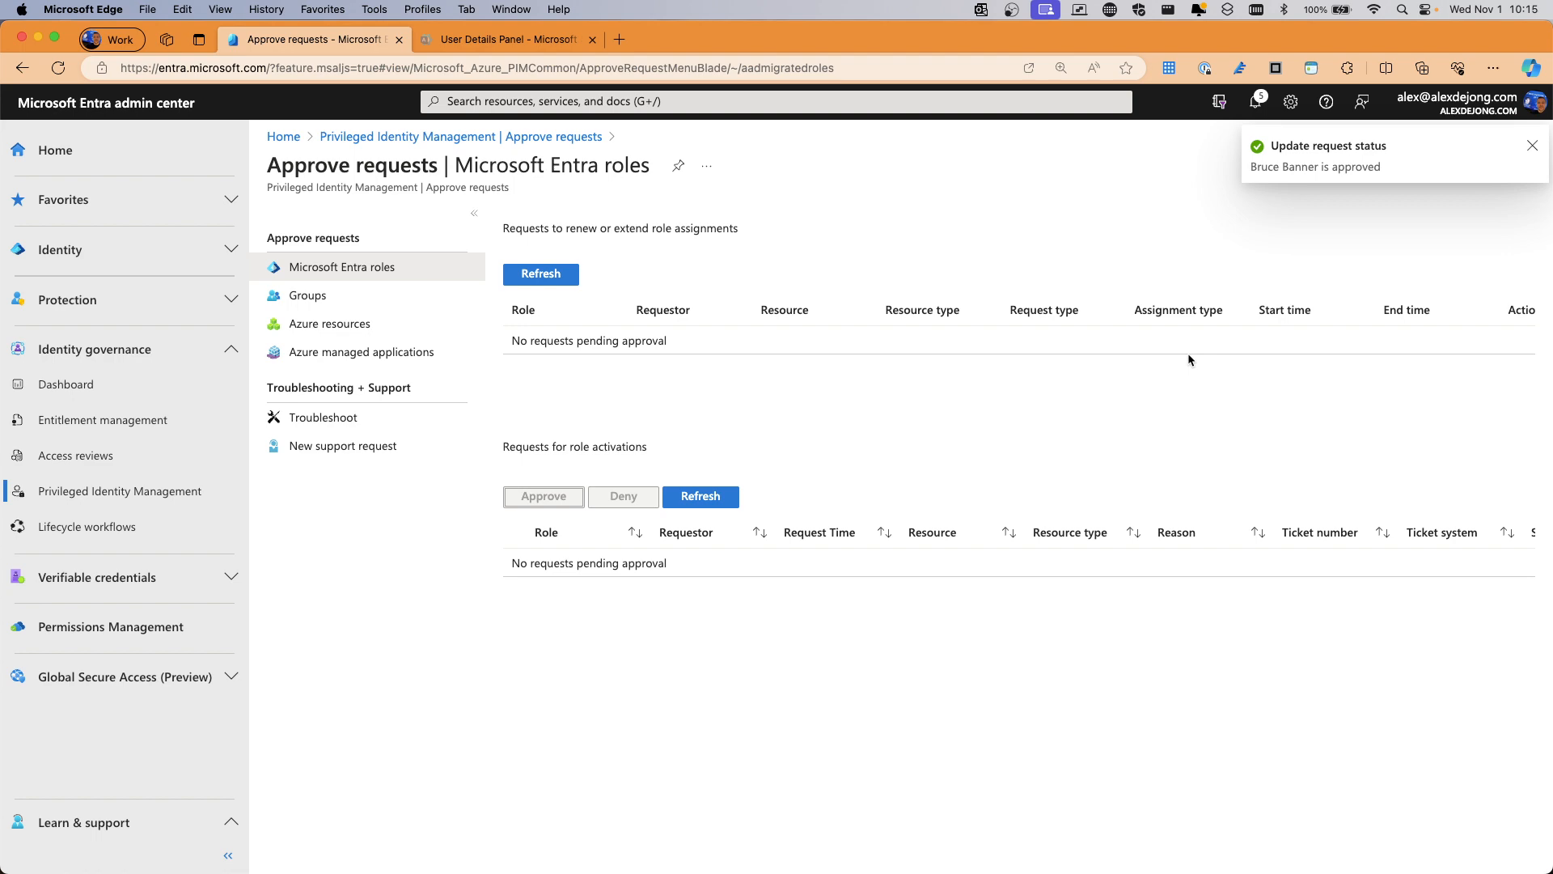
{"action": "key", "text": "ctrl+Up"}
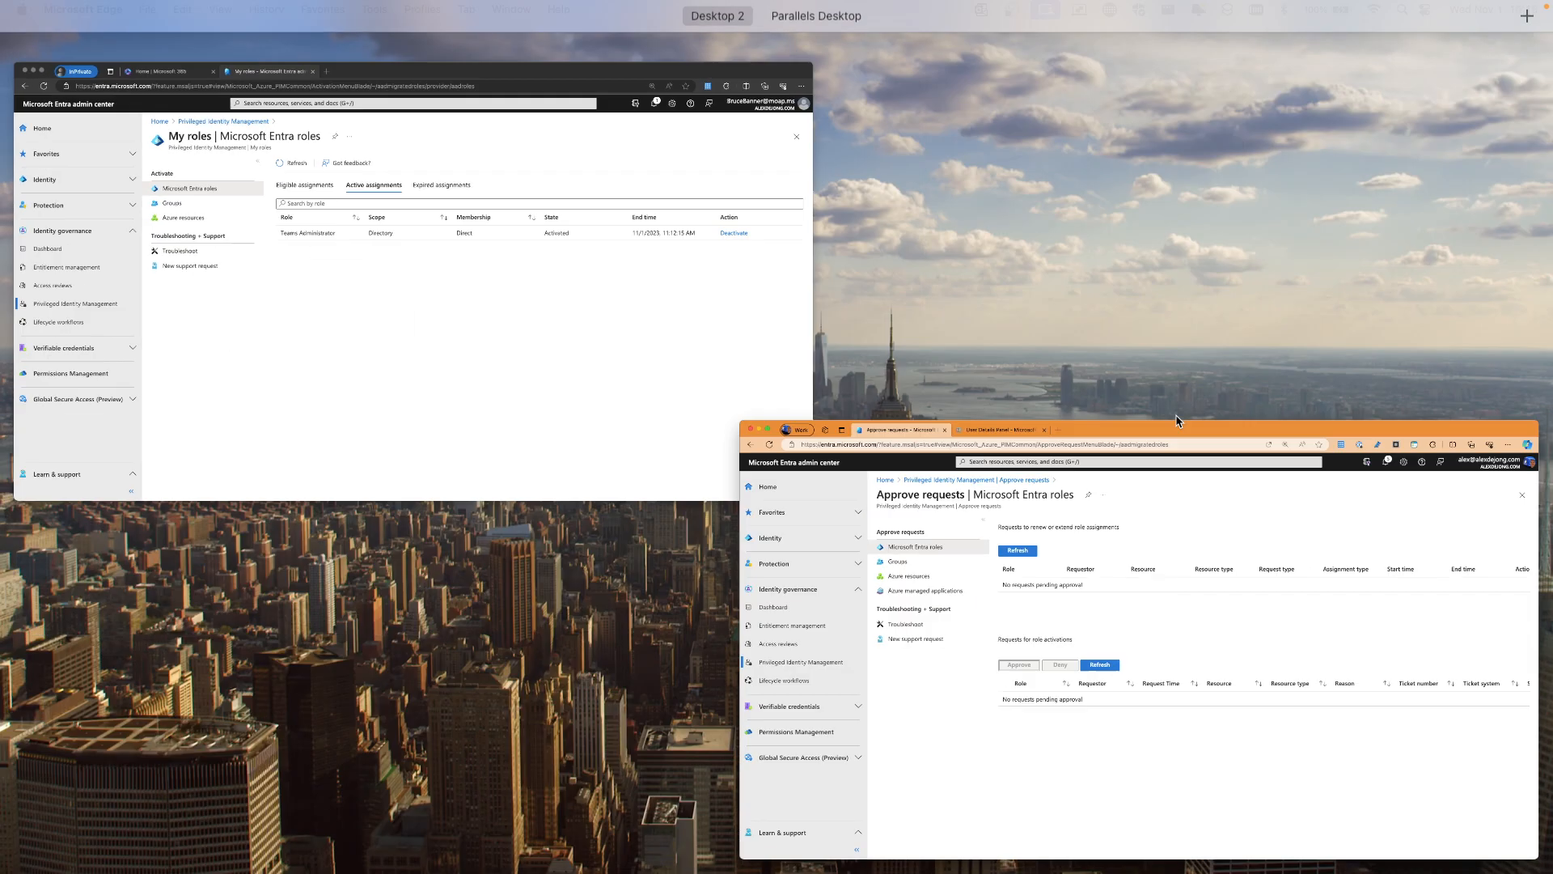
{"action": "left_click", "coordinate": [531, 312]}
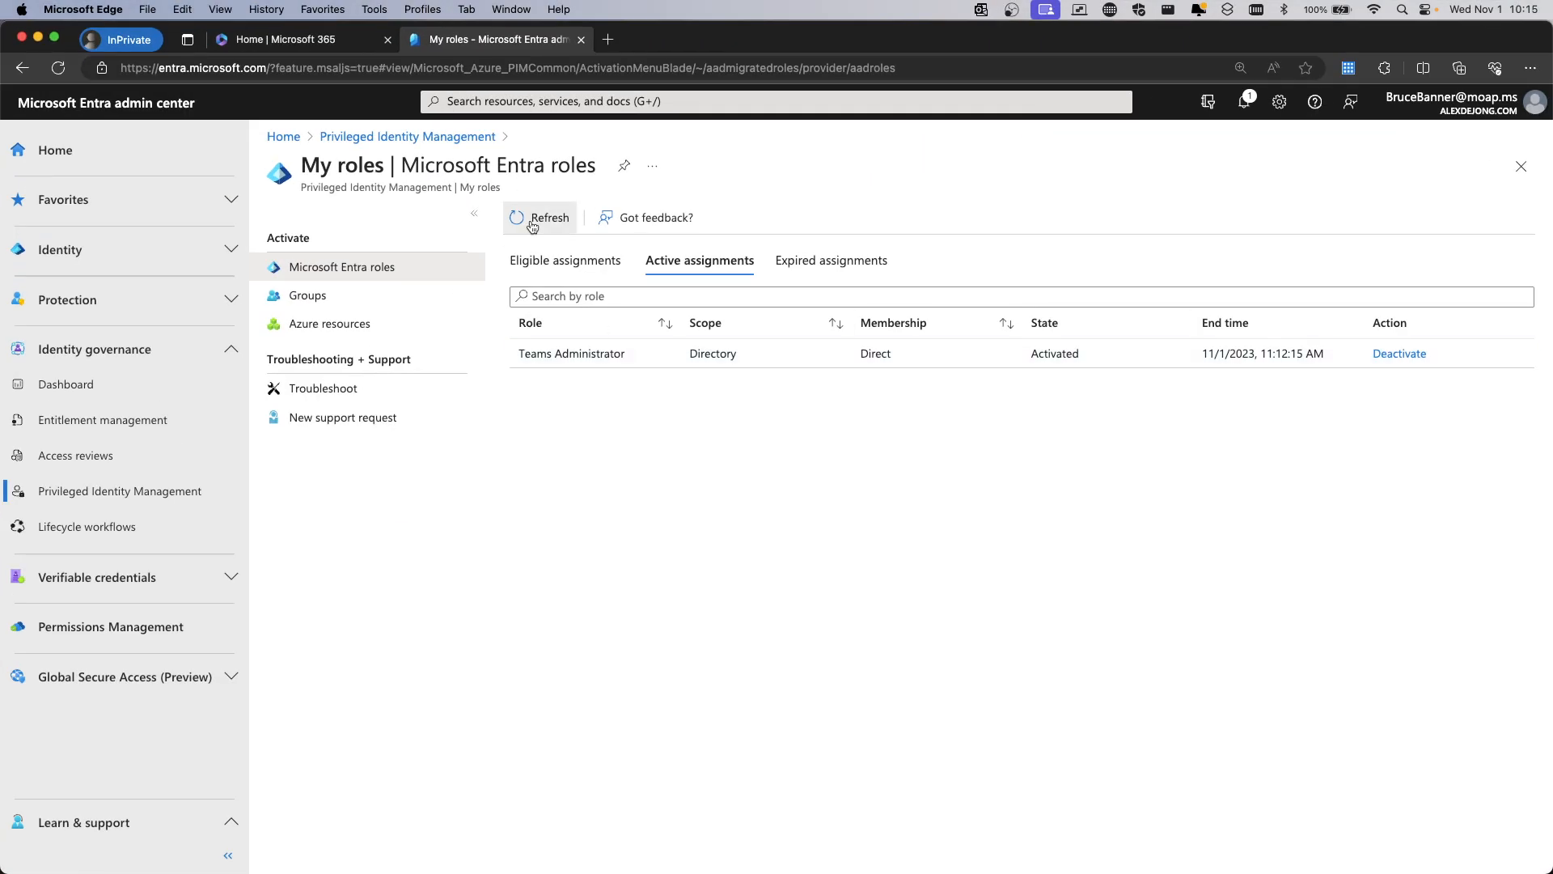
Refresh Active assignments to show Exchange Administrator active until 12:15:11 PM, then open an InPrivate tab
{"action": "left_click", "coordinate": [532, 224]}
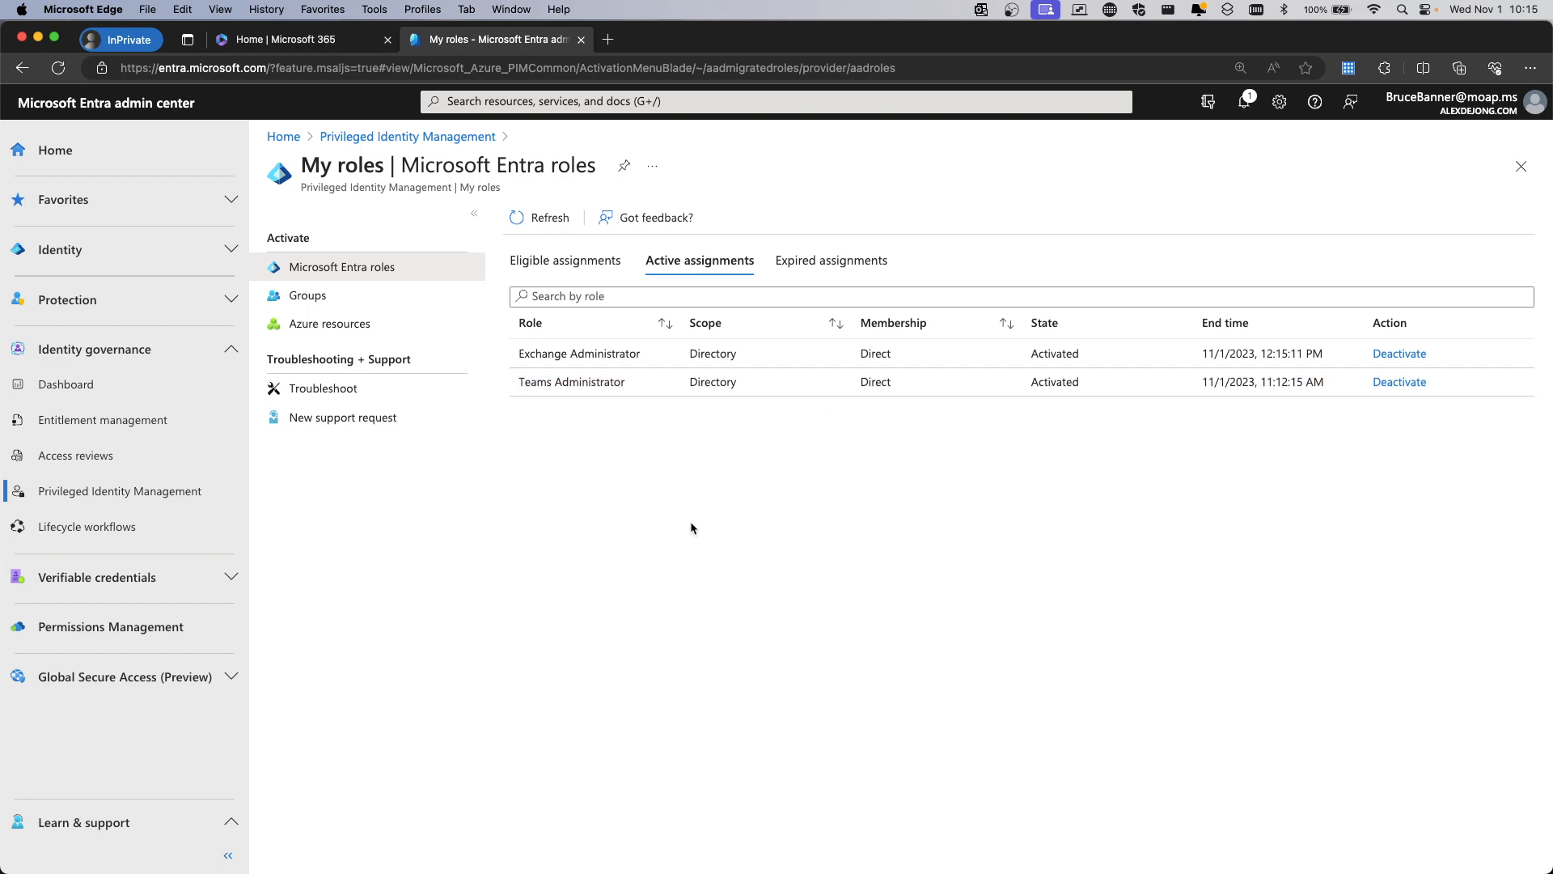
{"action": "left_click", "coordinate": [607, 39]}
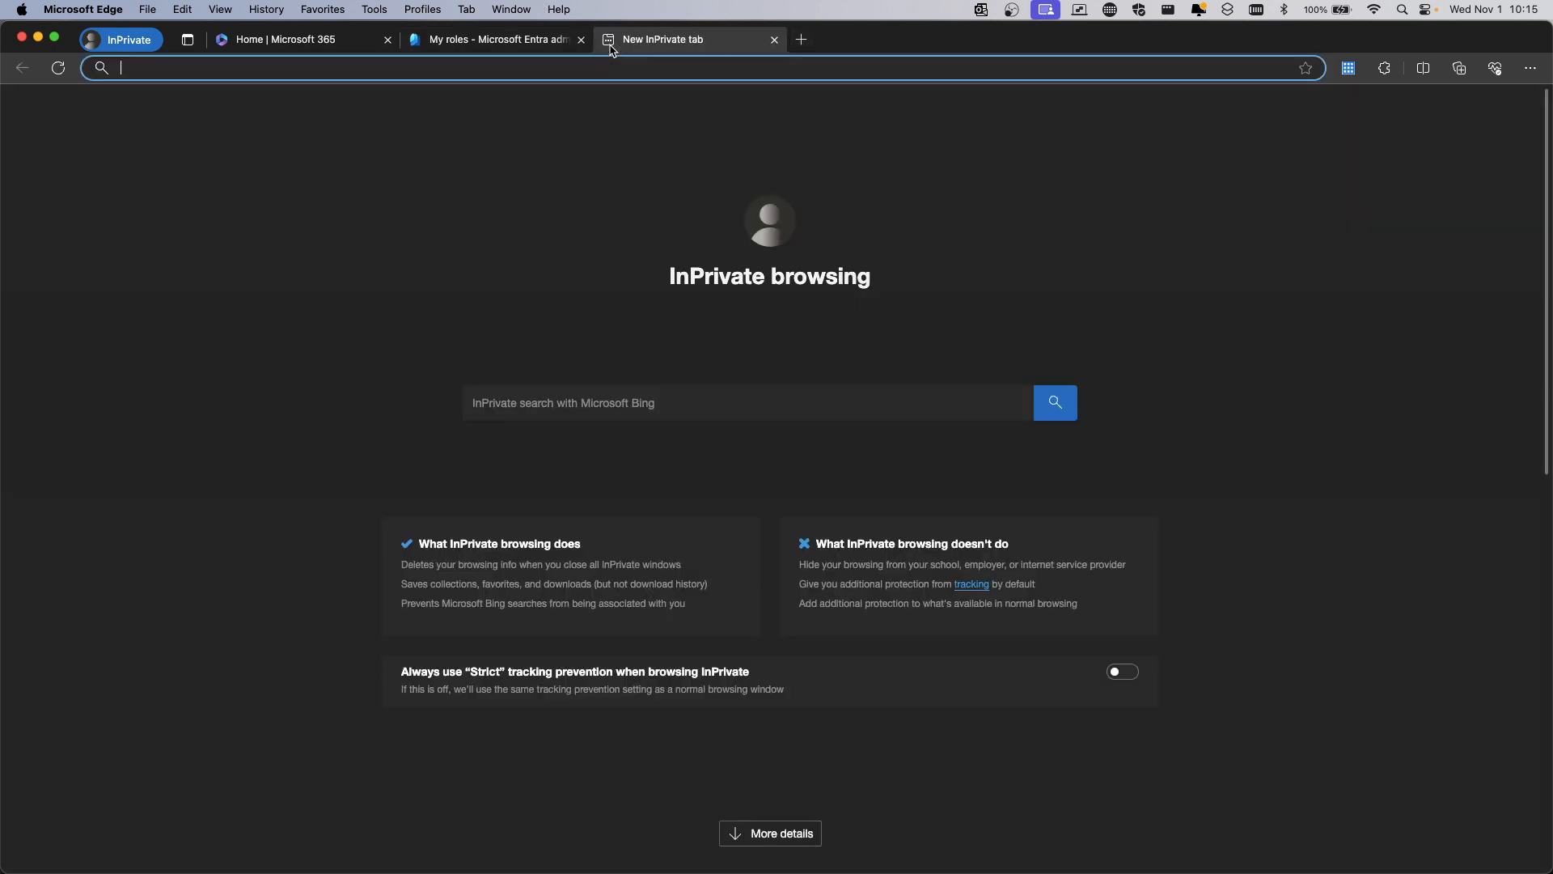
Load admin.teams.microsoft.com, which still shows INVALID_PRIVILEGE, and open another InPrivate tab
{"action": "type", "text": "admin"}
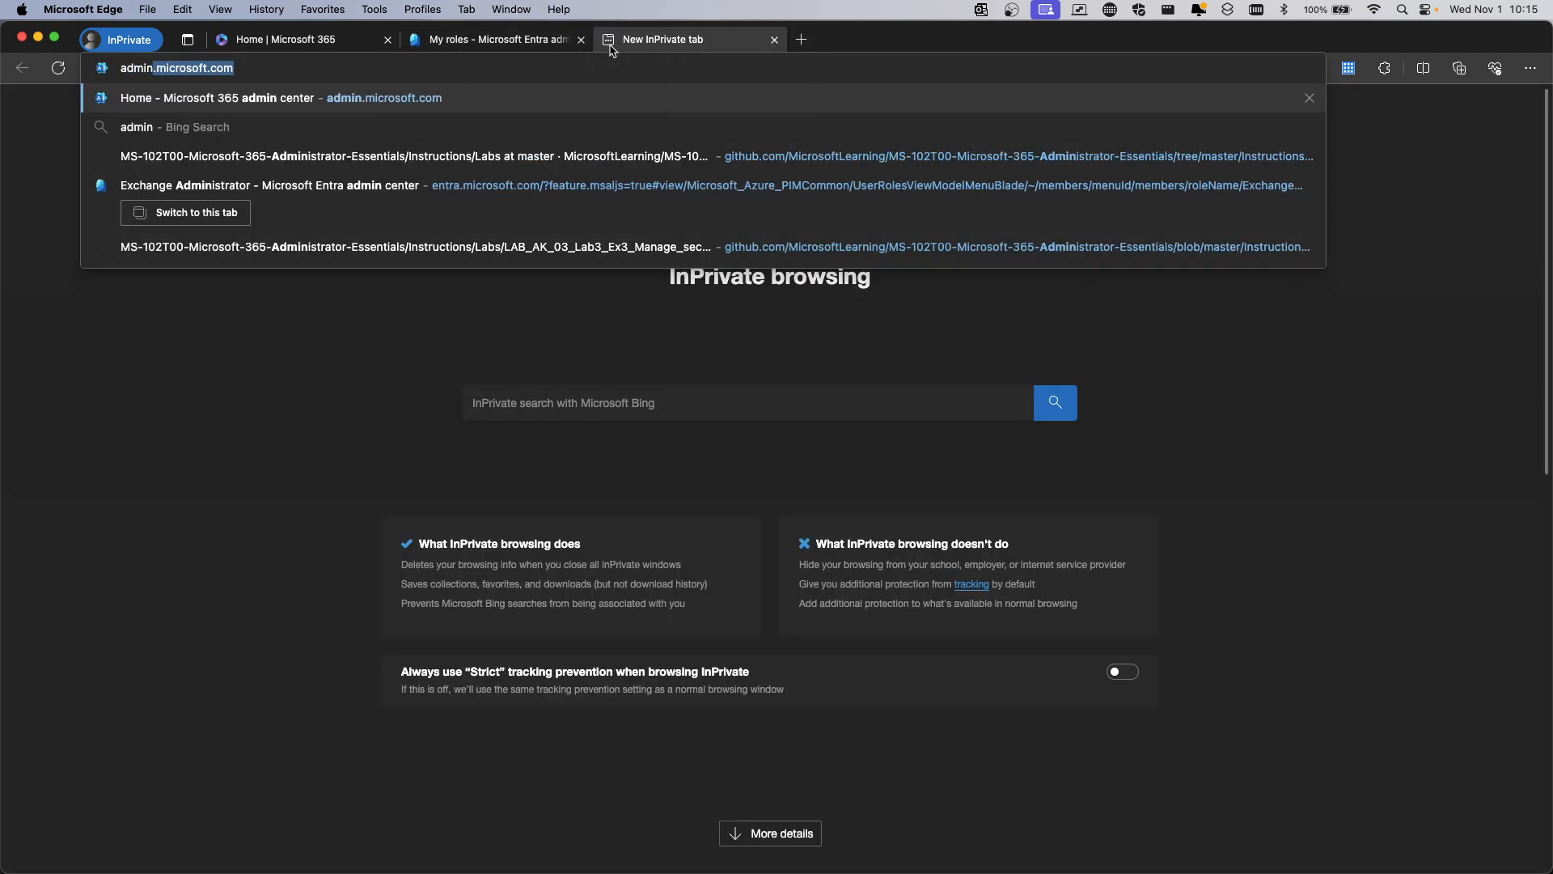
{"action": "type", "text": ".teams.micr"}
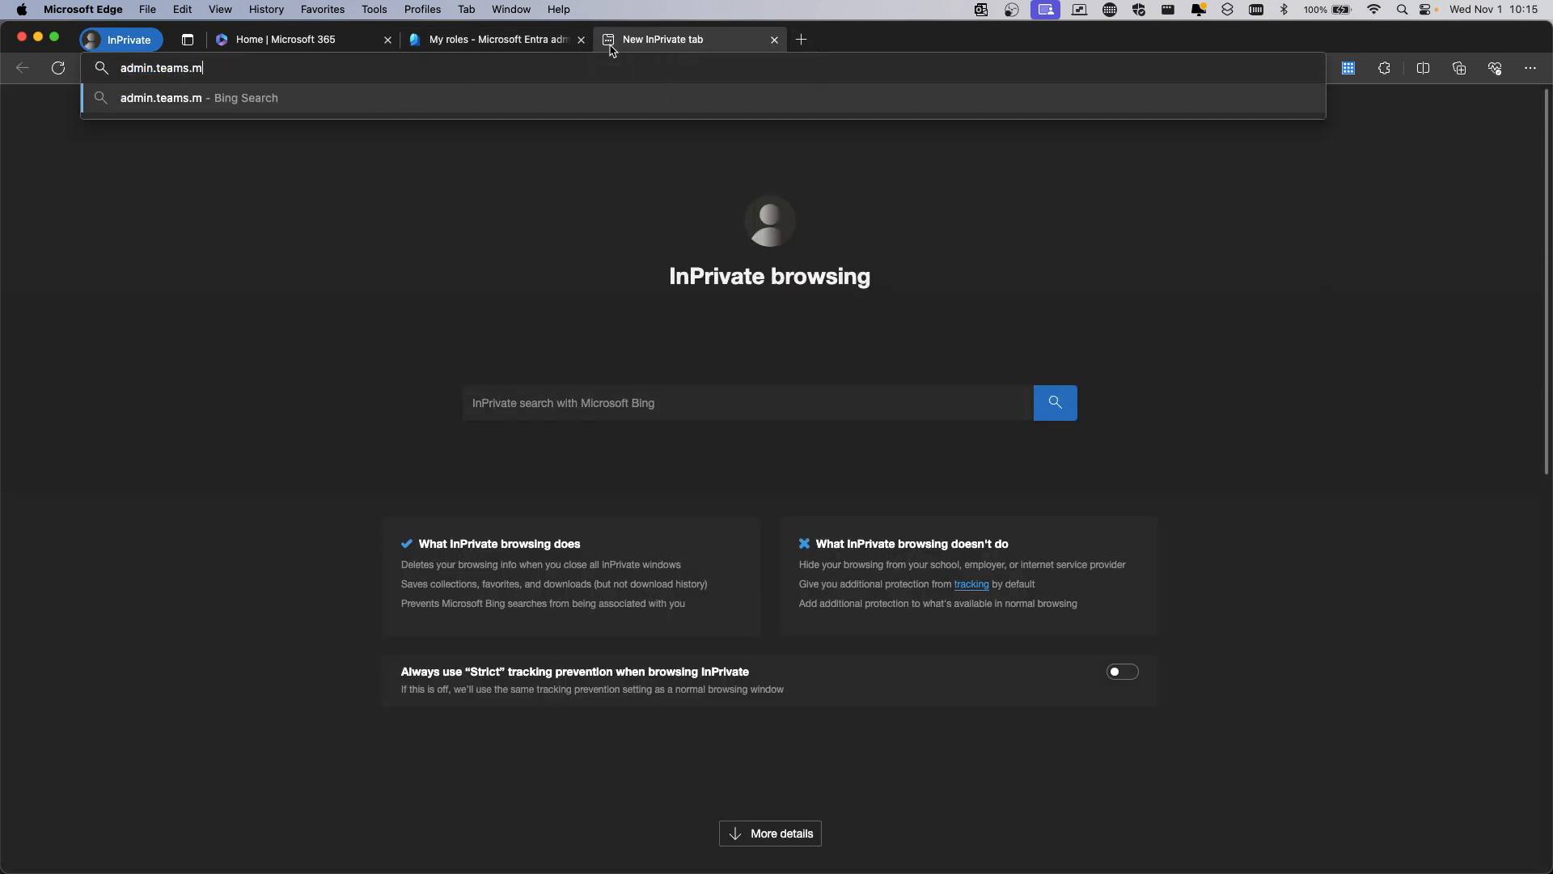
{"action": "type", "text": "osoft.com"}
{"action": "key", "text": "Return"}
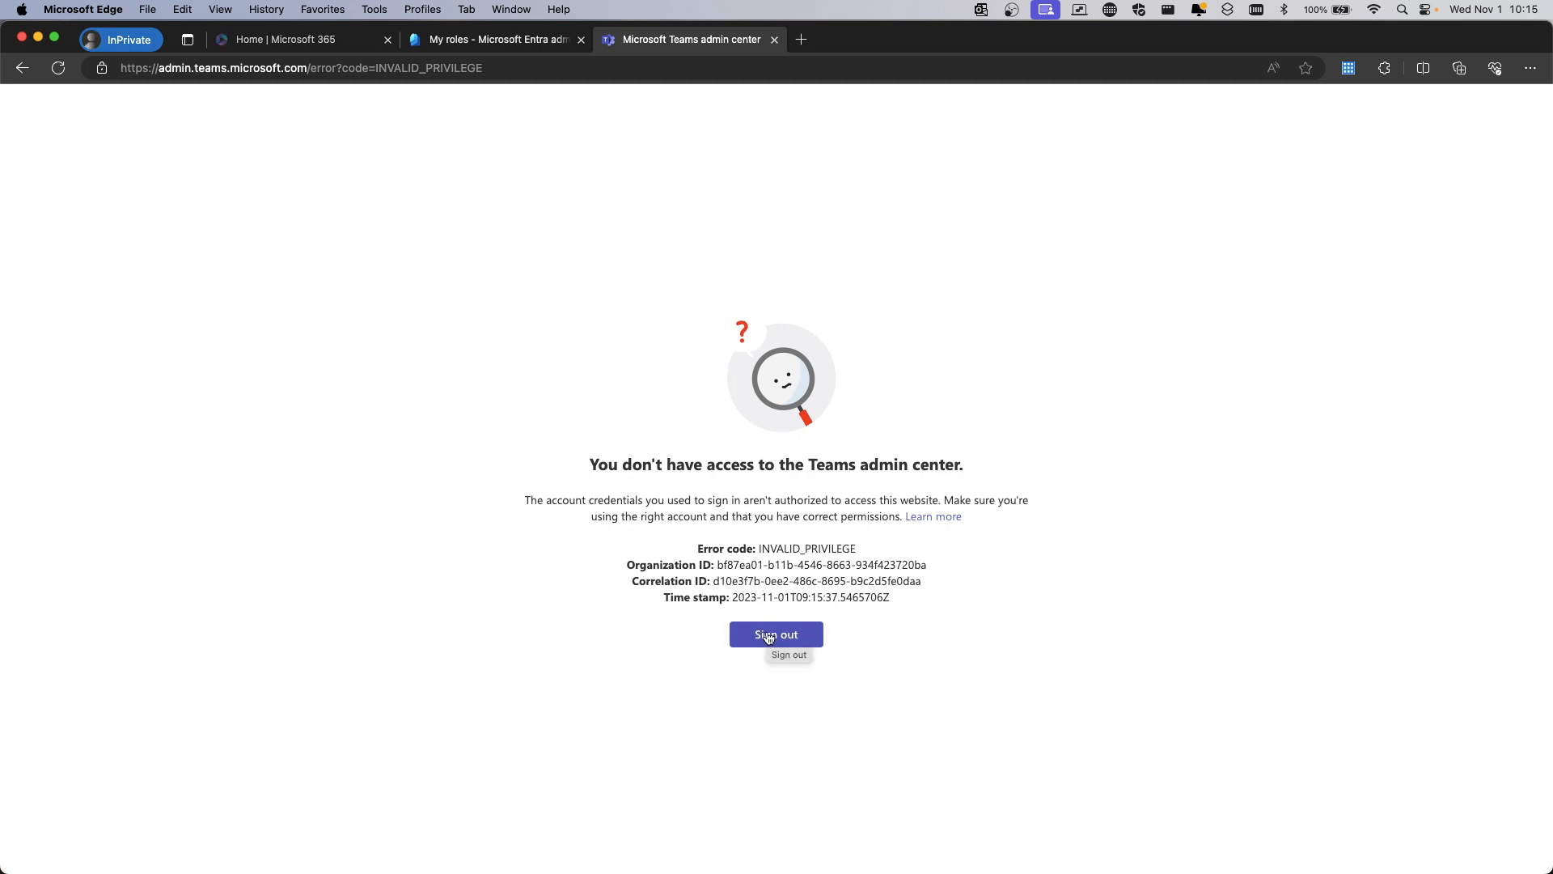
{"action": "left_click", "coordinate": [802, 40]}
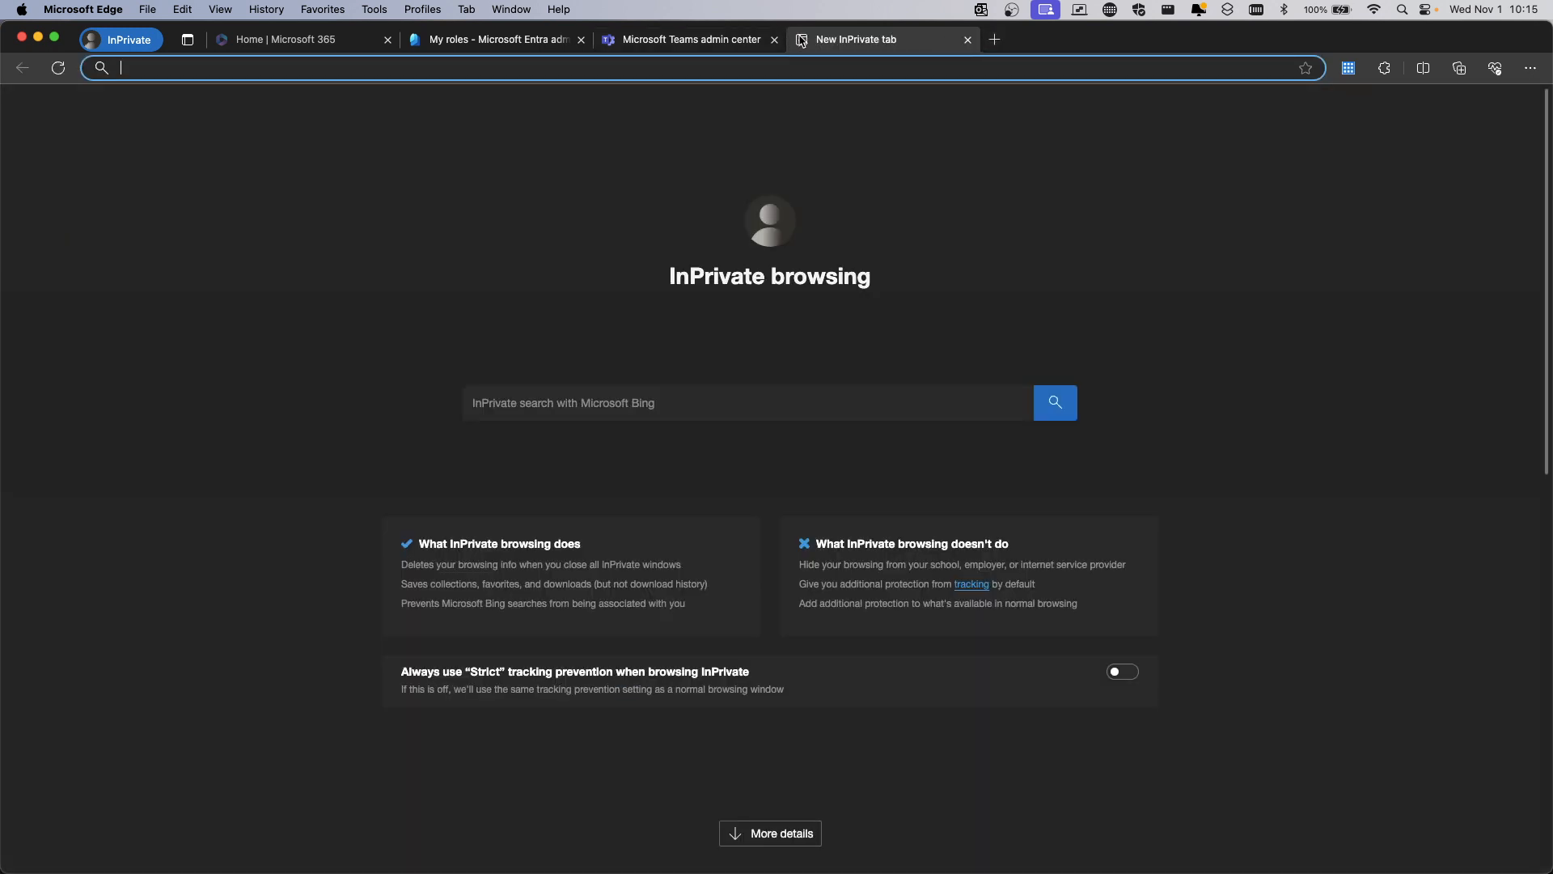
Load admin.exchange.microsoft.com and browse its Groups, Settings, Block or allow pages, ending on My account
{"action": "type", "text": "admin.excha"}
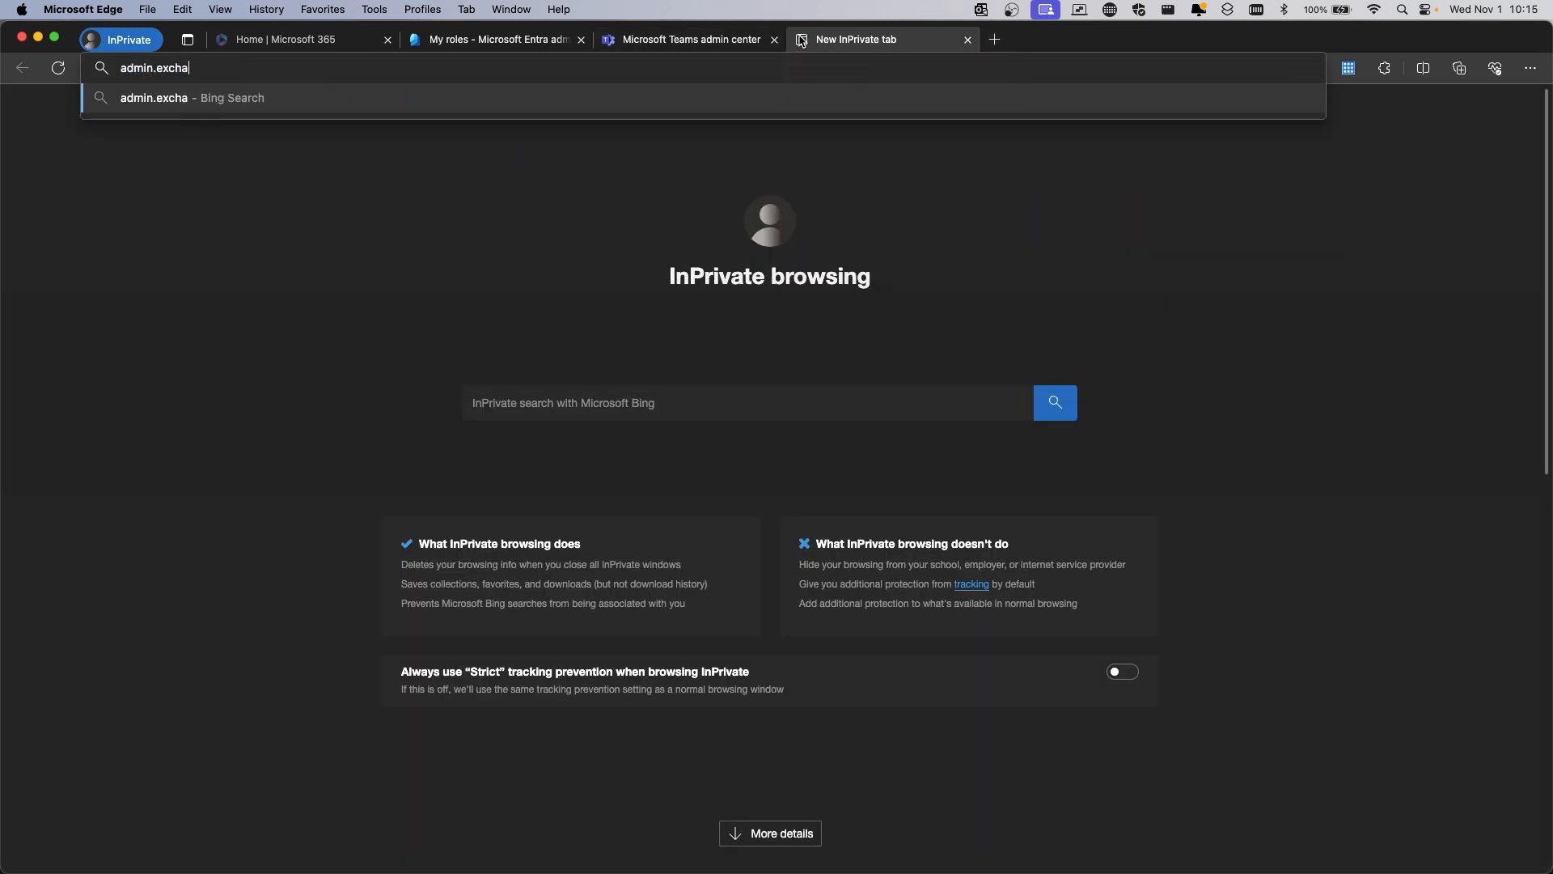
{"action": "type", "text": "nge.microsoft.com"}
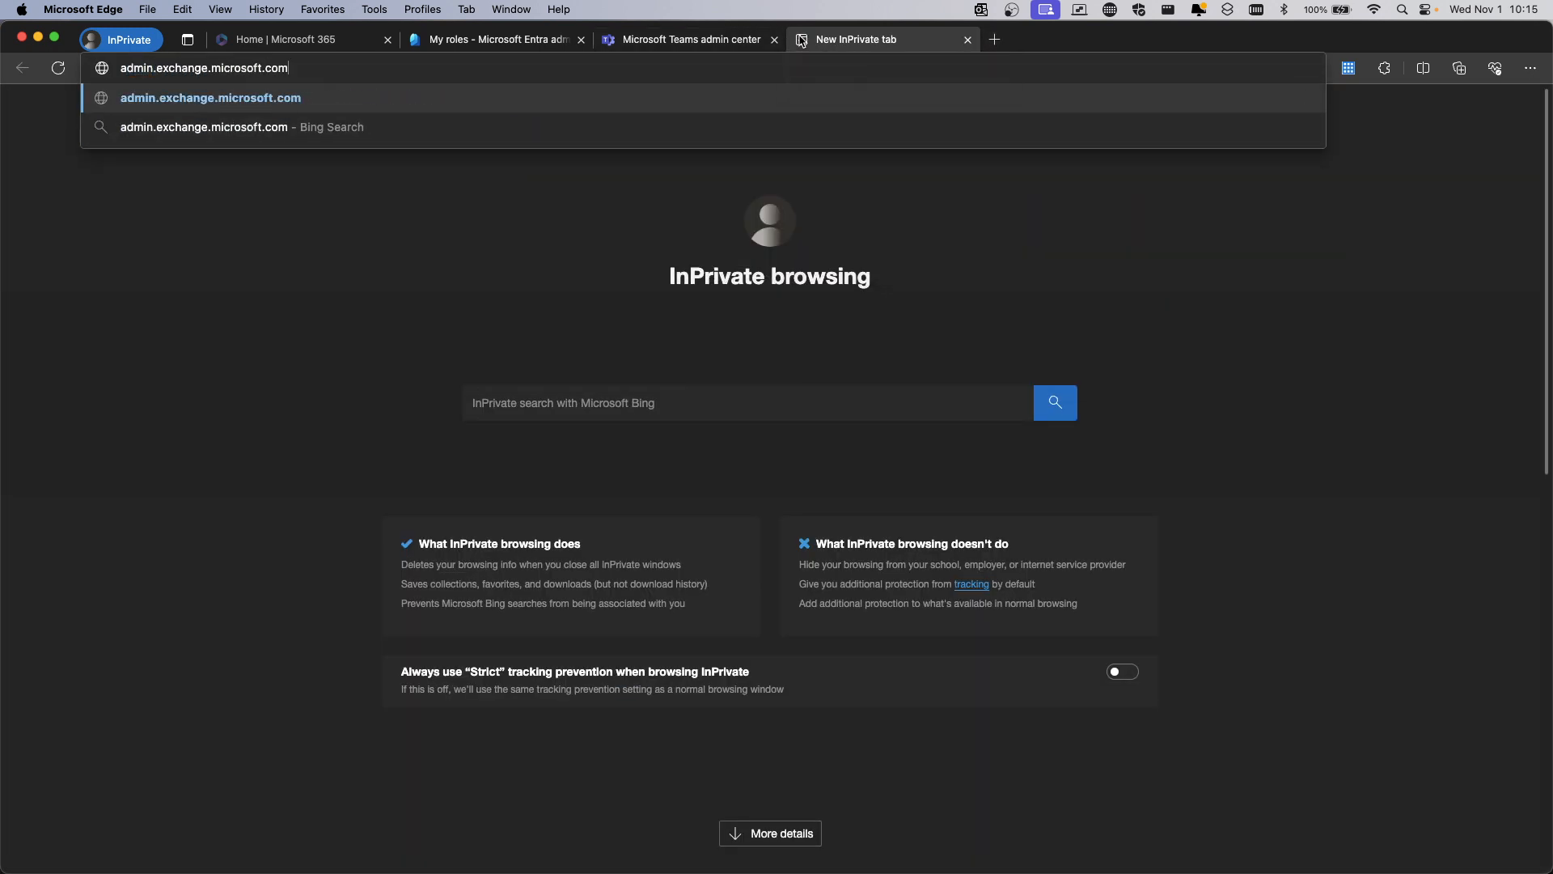
{"action": "key", "text": "Return"}
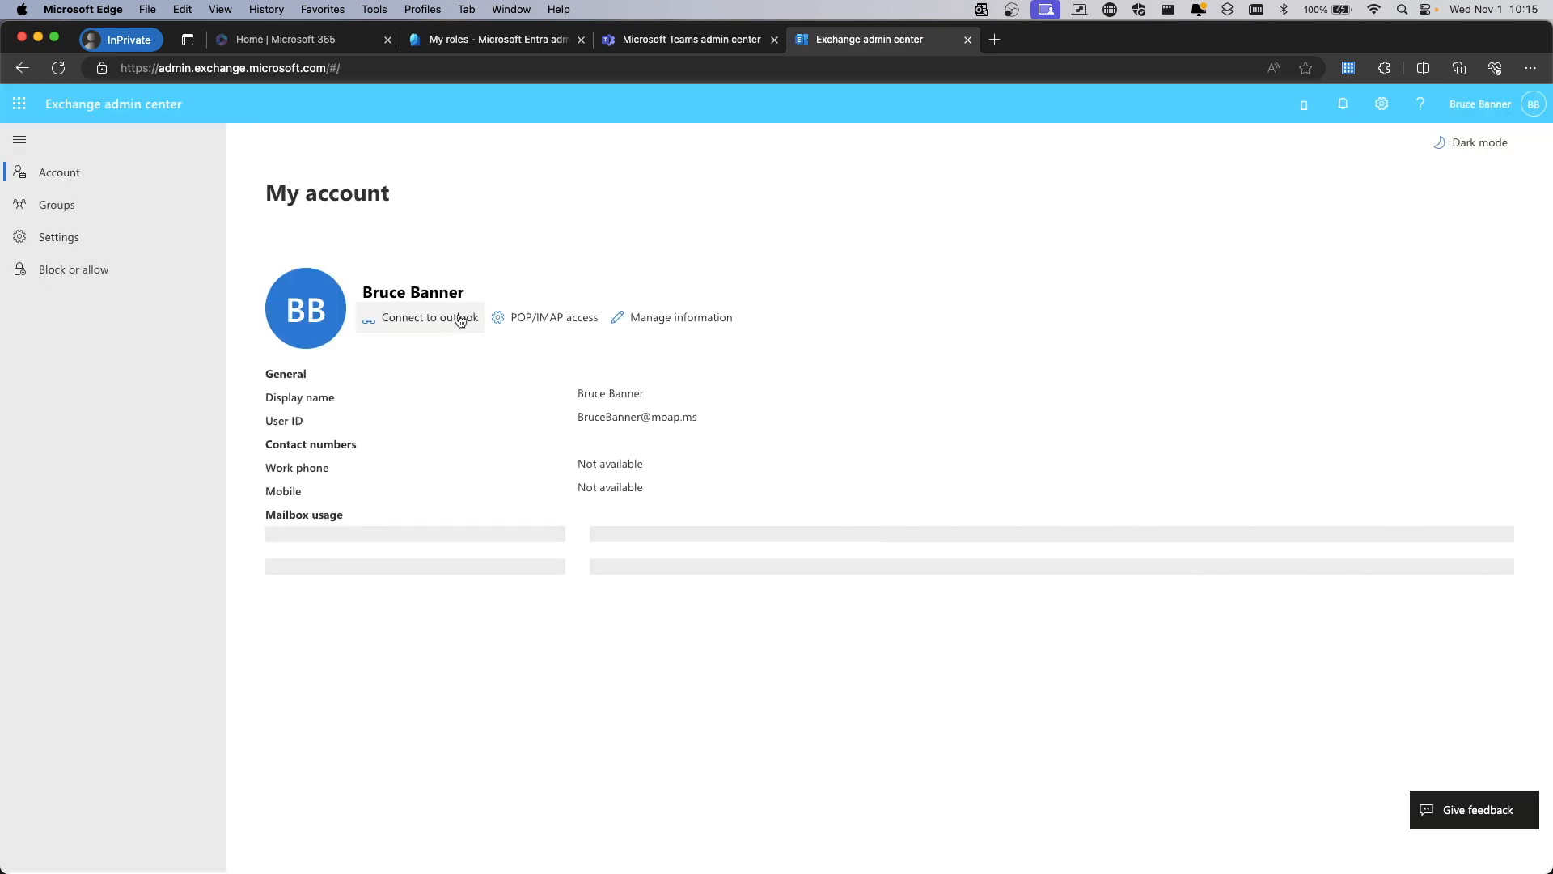
{"action": "left_click", "coordinate": [65, 215]}
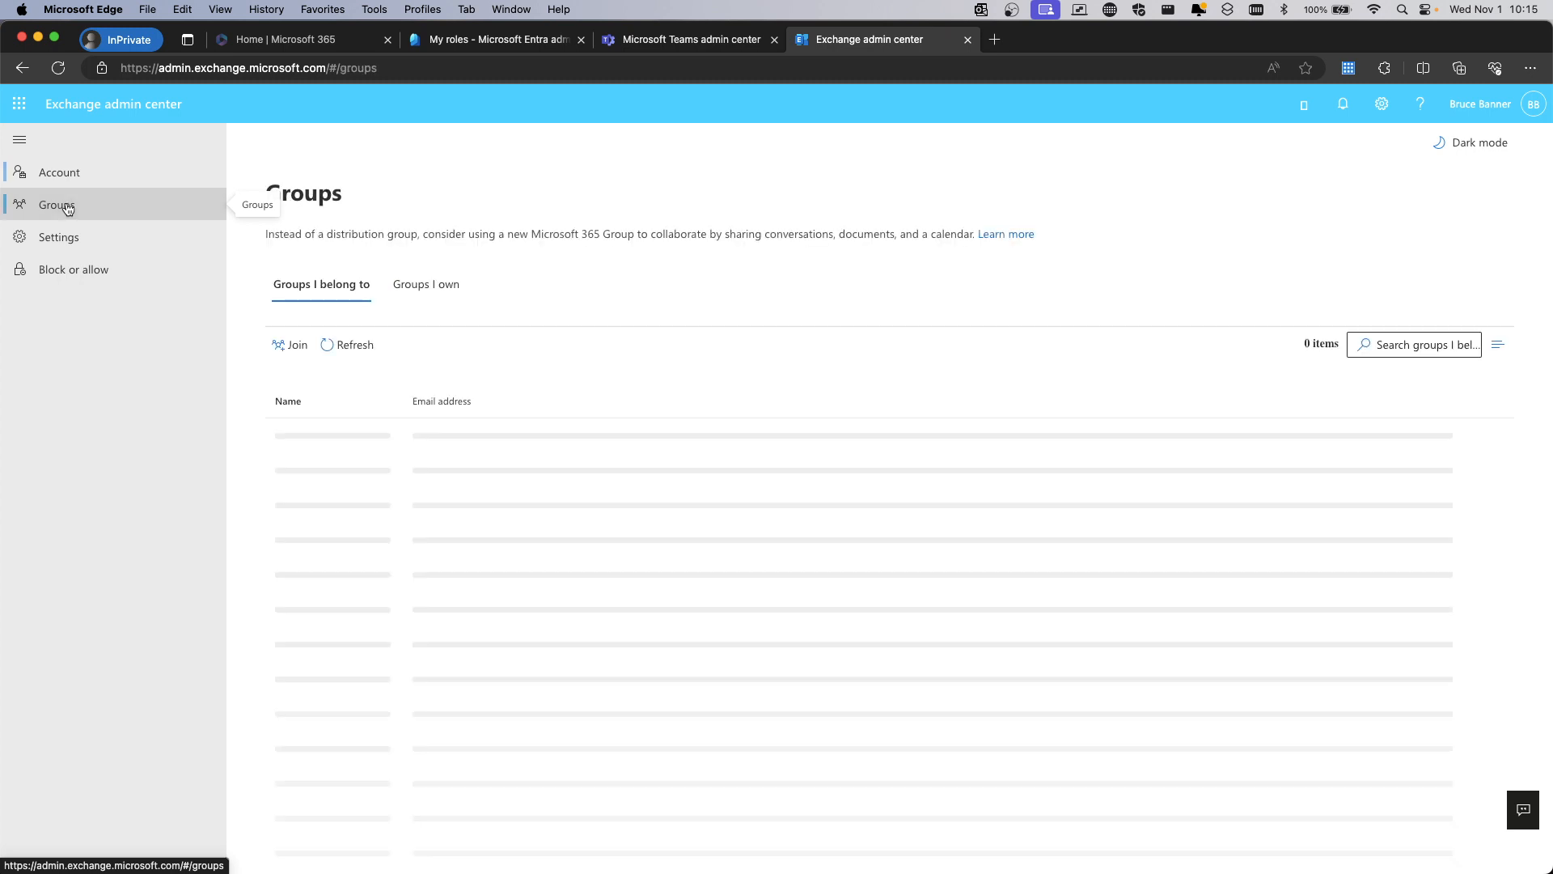
{"action": "left_click", "coordinate": [67, 237]}
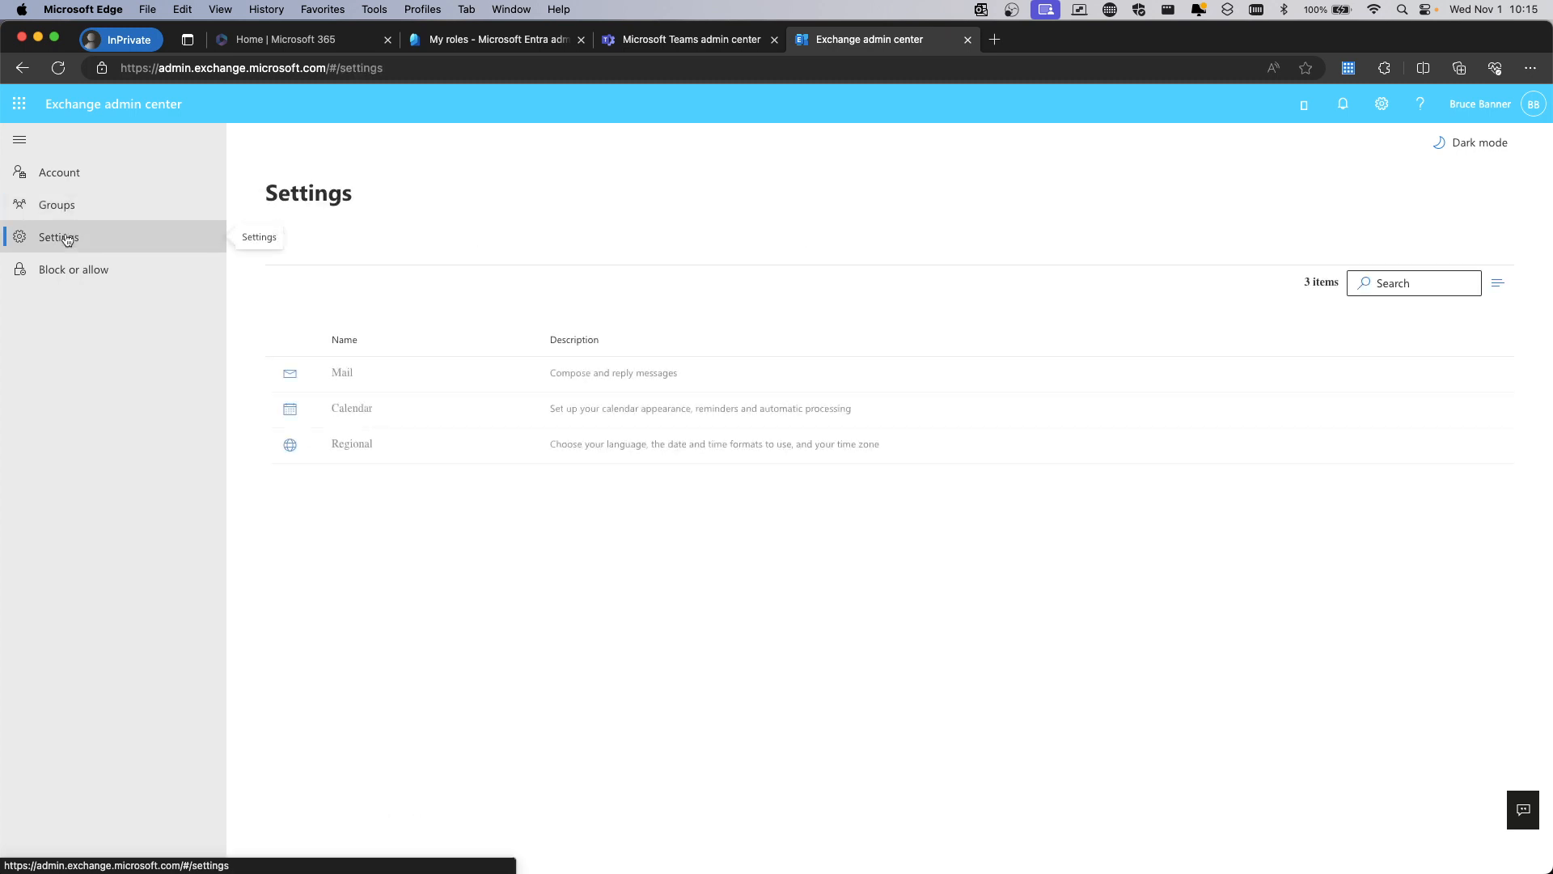
{"action": "left_click", "coordinate": [66, 217]}
{"action": "left_click", "coordinate": [78, 176]}
{"action": "left_click", "coordinate": [59, 237]}
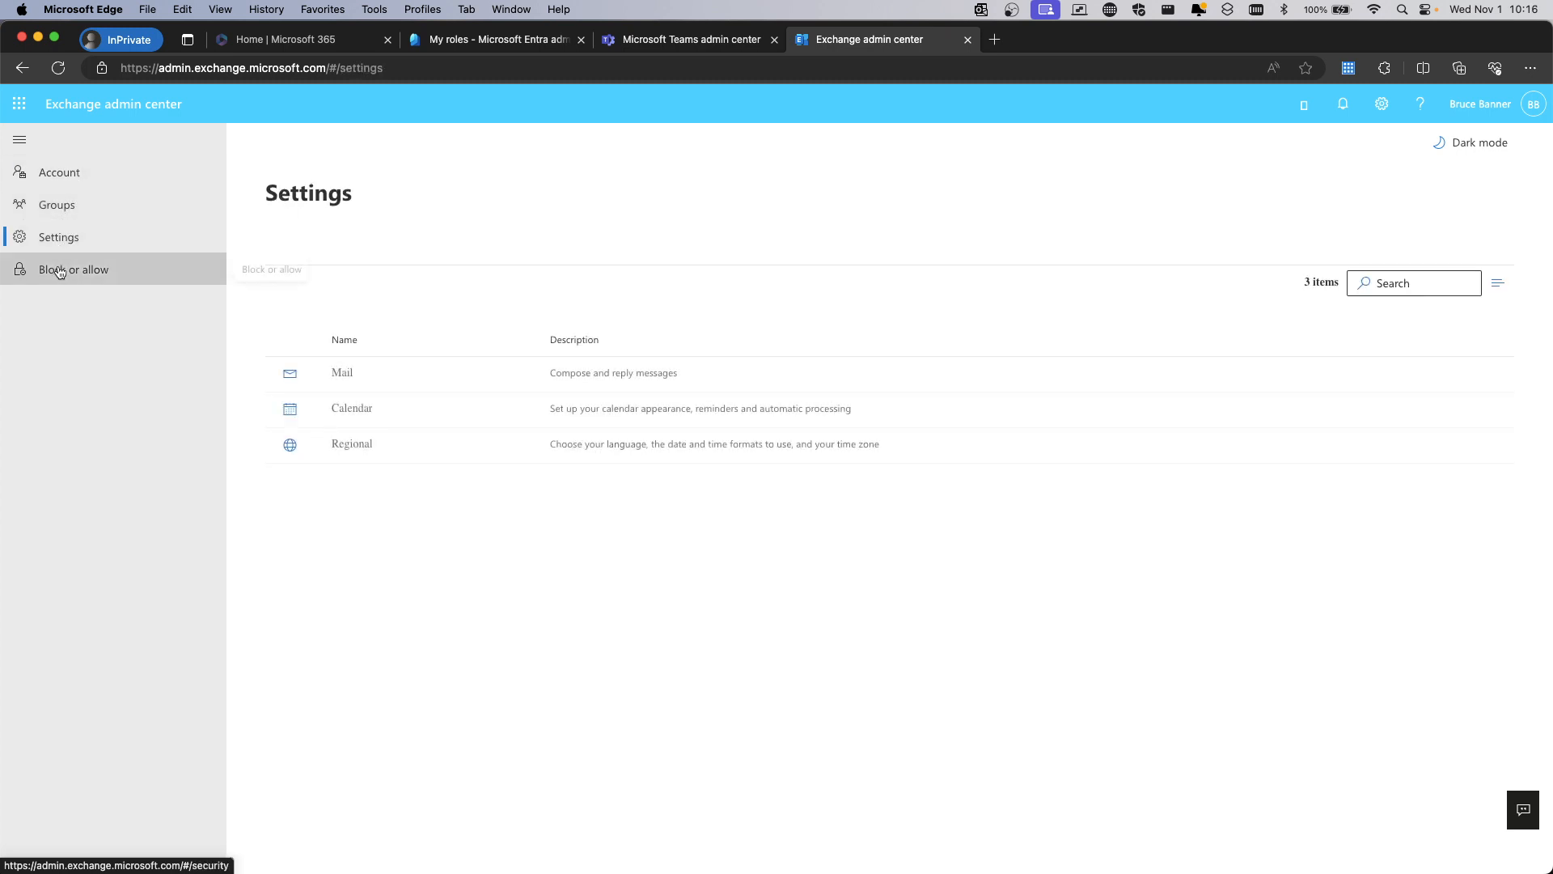
{"action": "left_click", "coordinate": [61, 269]}
{"action": "left_click", "coordinate": [62, 243]}
{"action": "left_click", "coordinate": [57, 207]}
{"action": "left_click", "coordinate": [57, 173]}
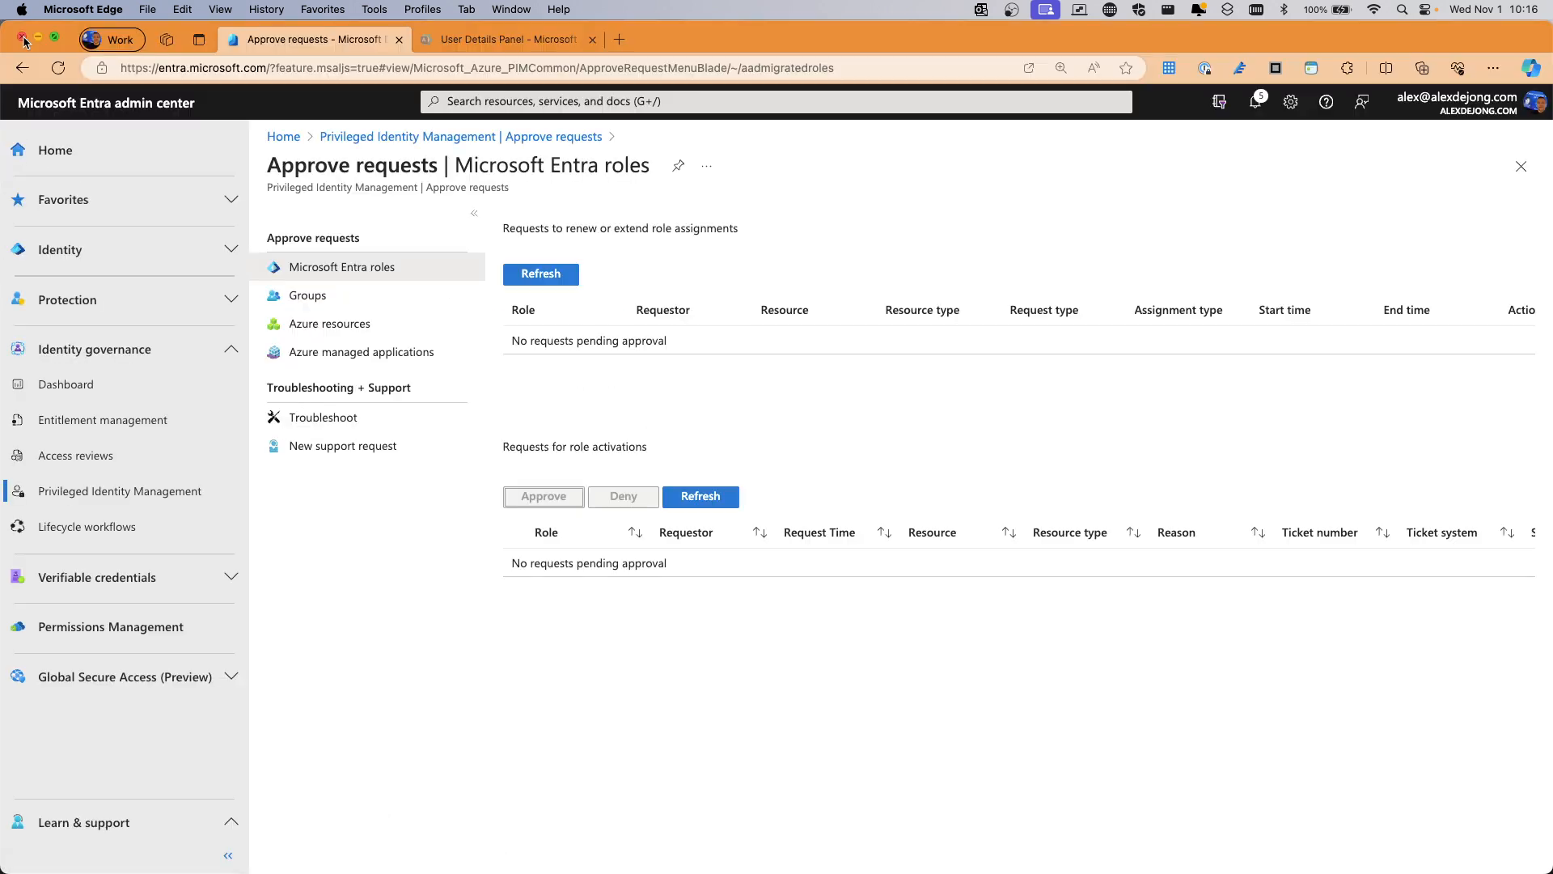
Replace the private window with a fresh one and go to office.com
{"action": "left_click", "coordinate": [22, 37]}
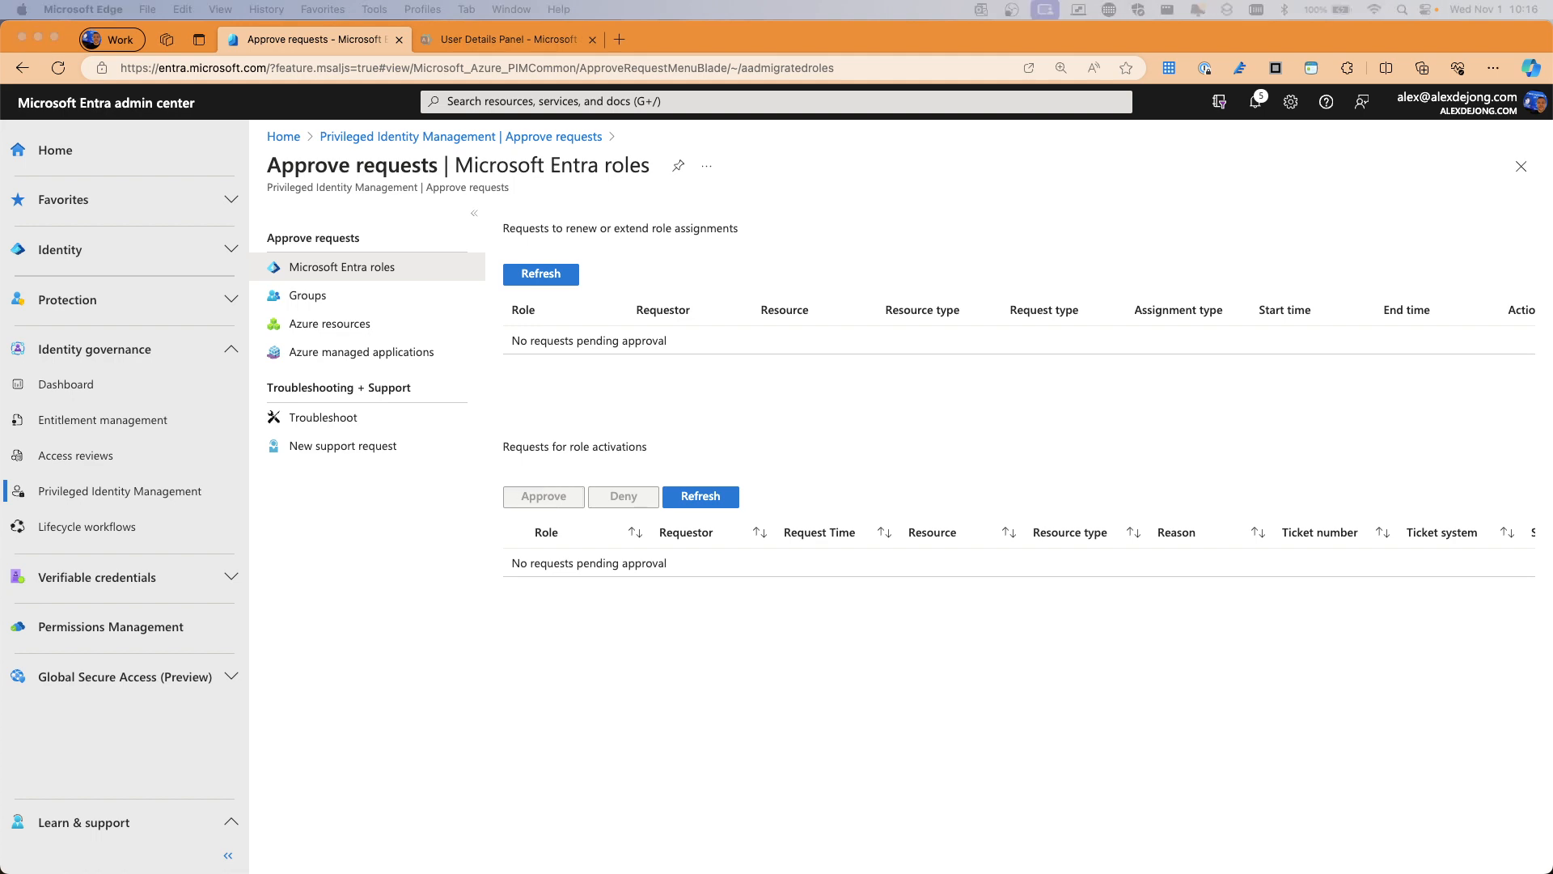
{"action": "key", "text": "super+shift+n"}
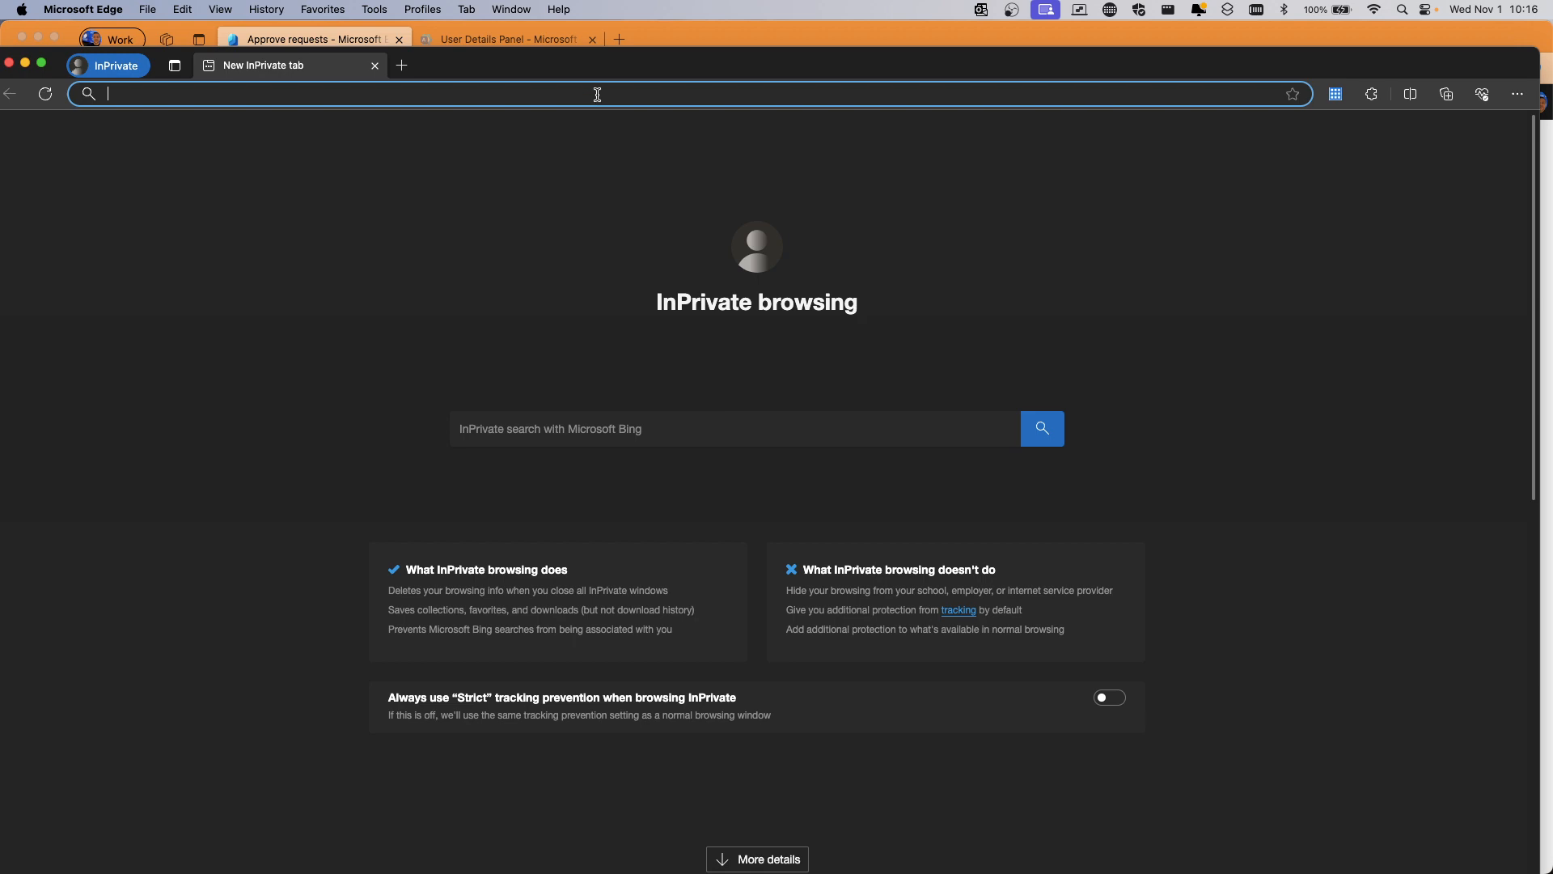
{"action": "type", "text": "office.com"}
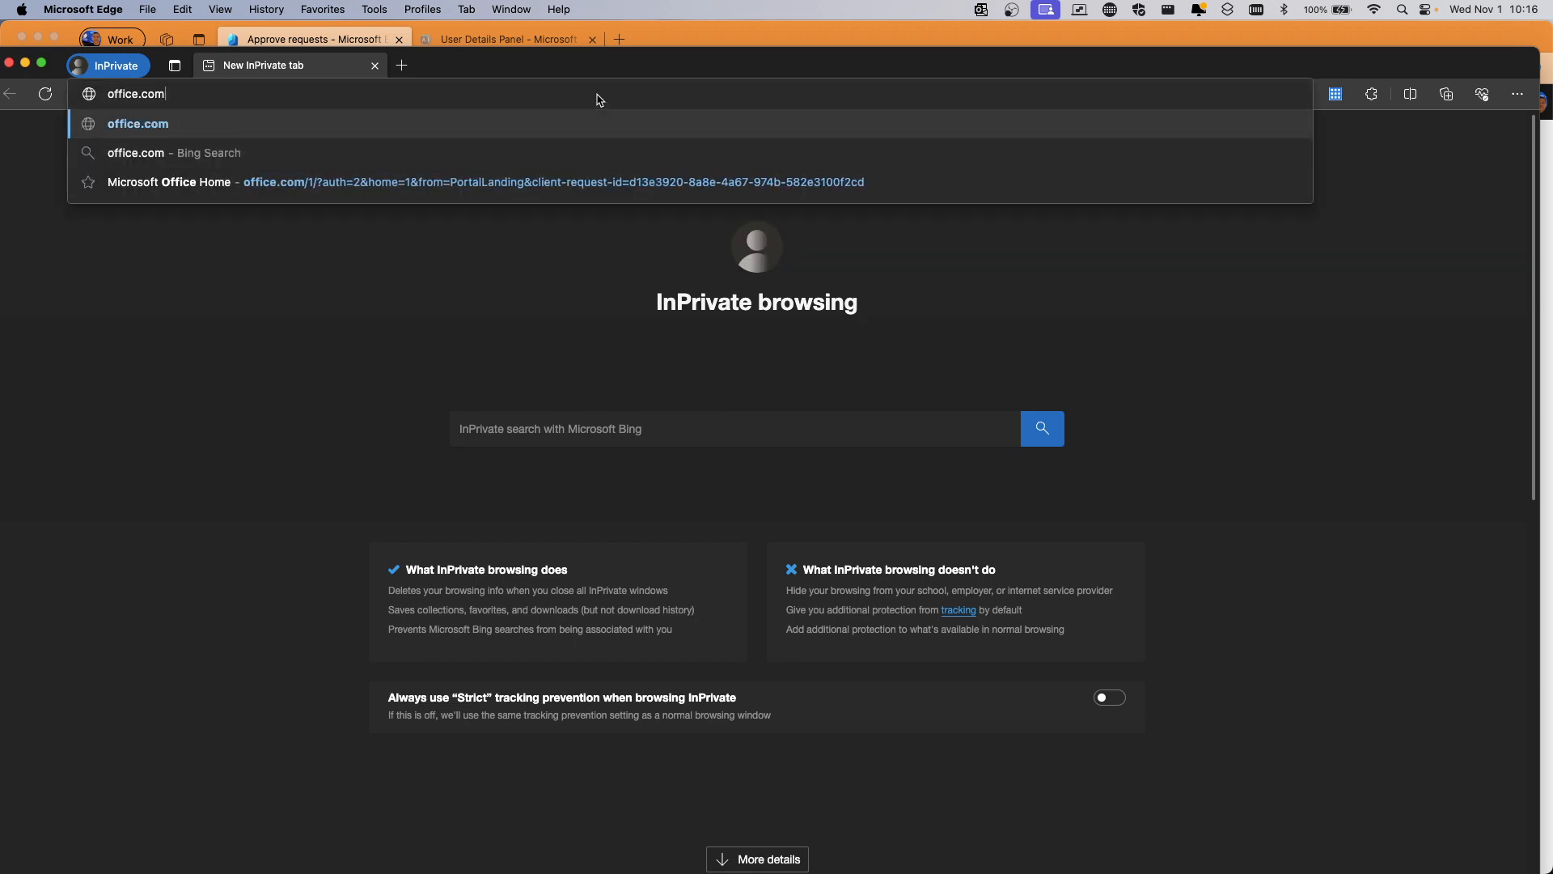
{"action": "key", "text": "Return"}
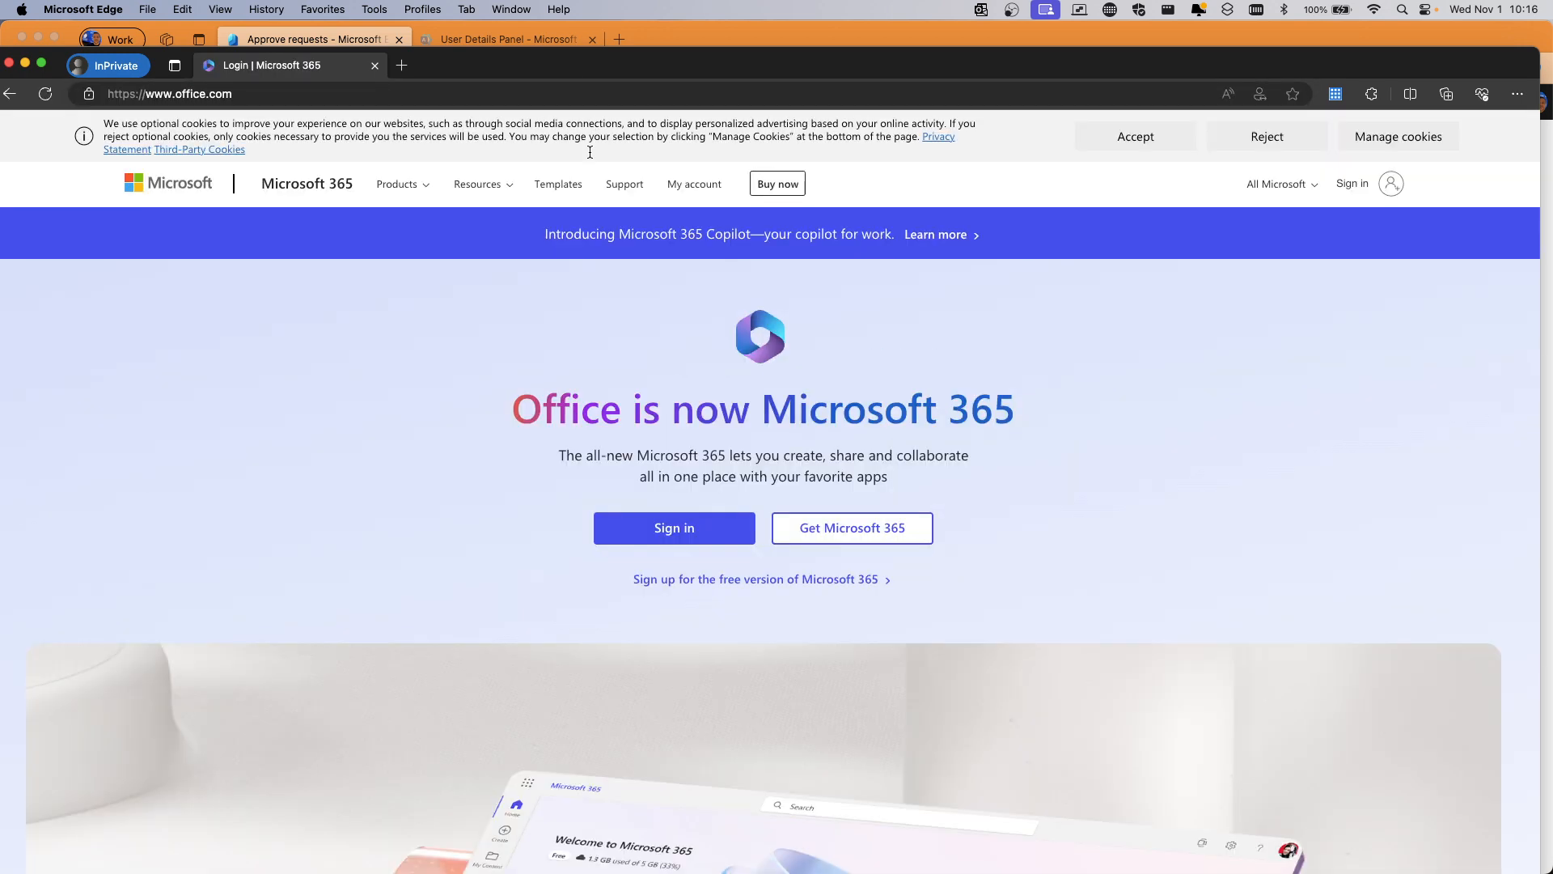
Sign in with the test user's email, password and device certificate, choosing to stay signed in
{"action": "left_click", "coordinate": [674, 528]}
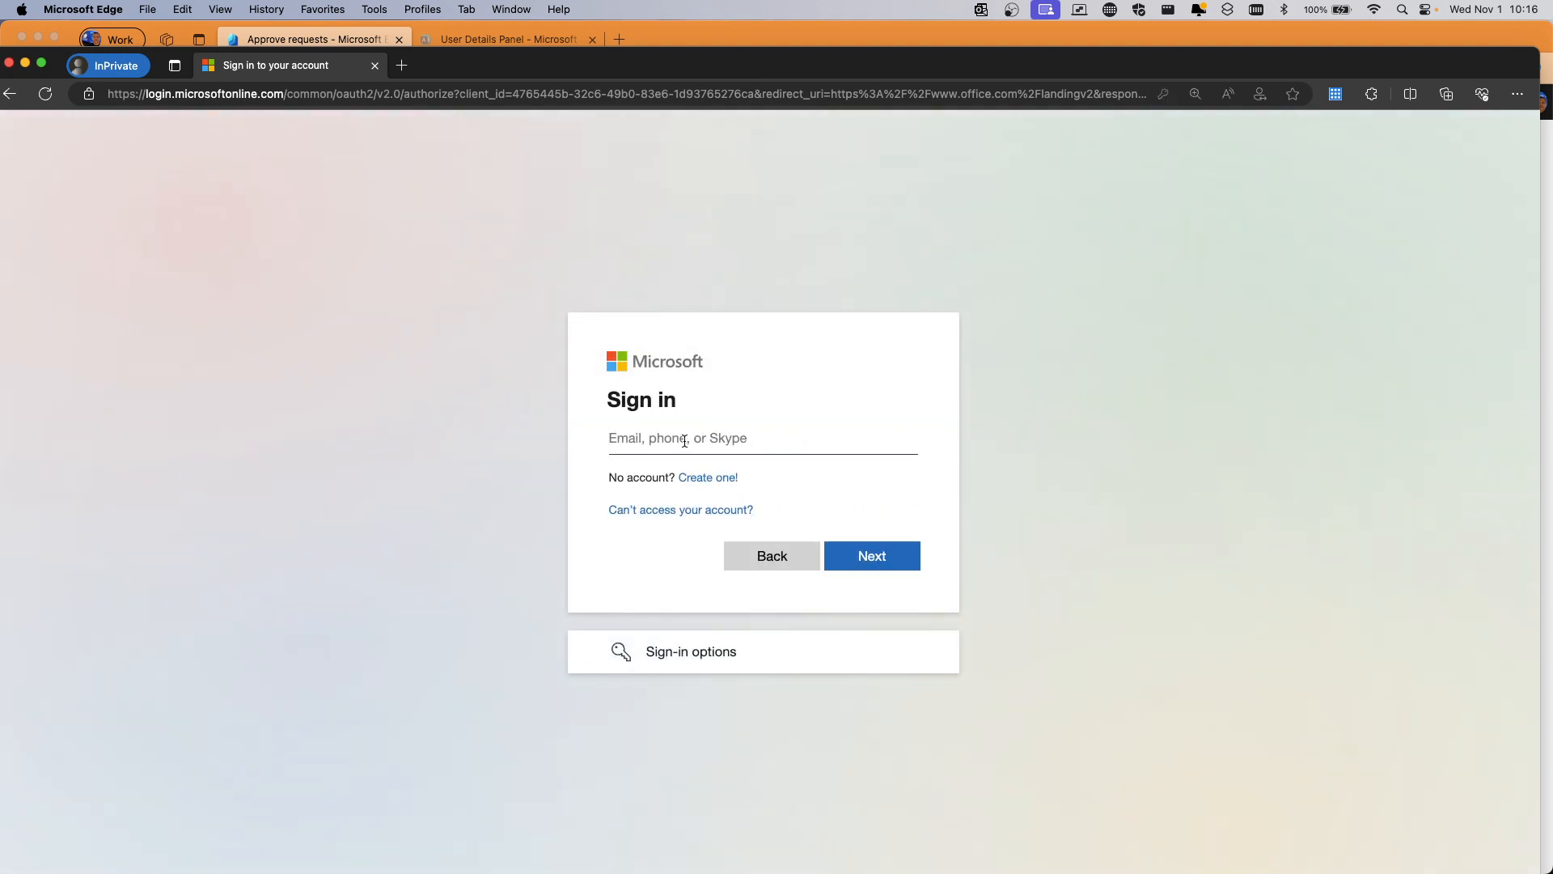
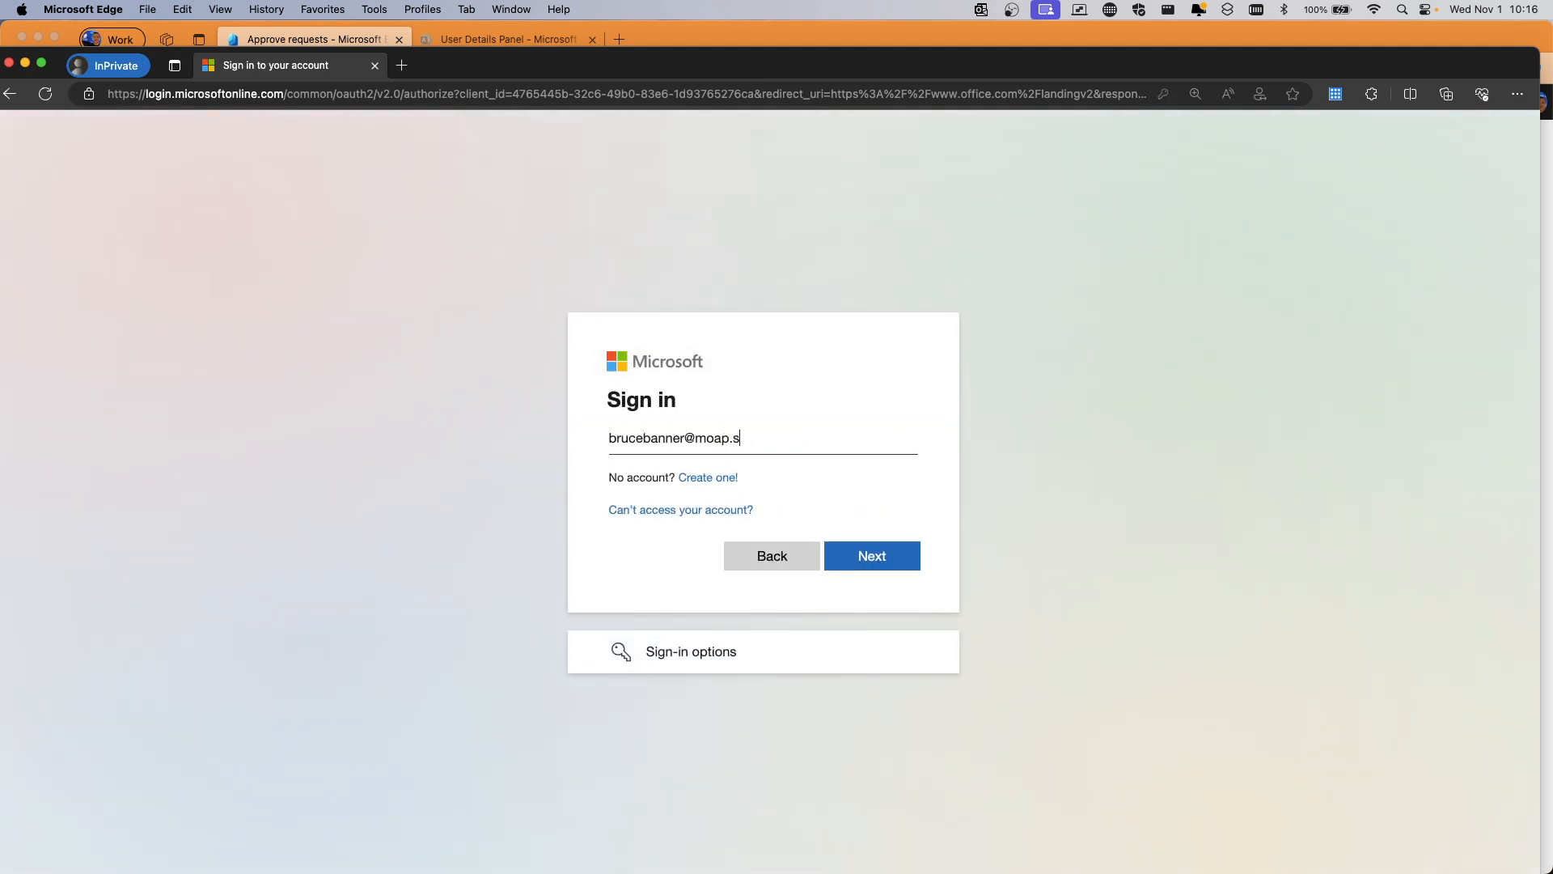
{"action": "key", "text": "Return"}
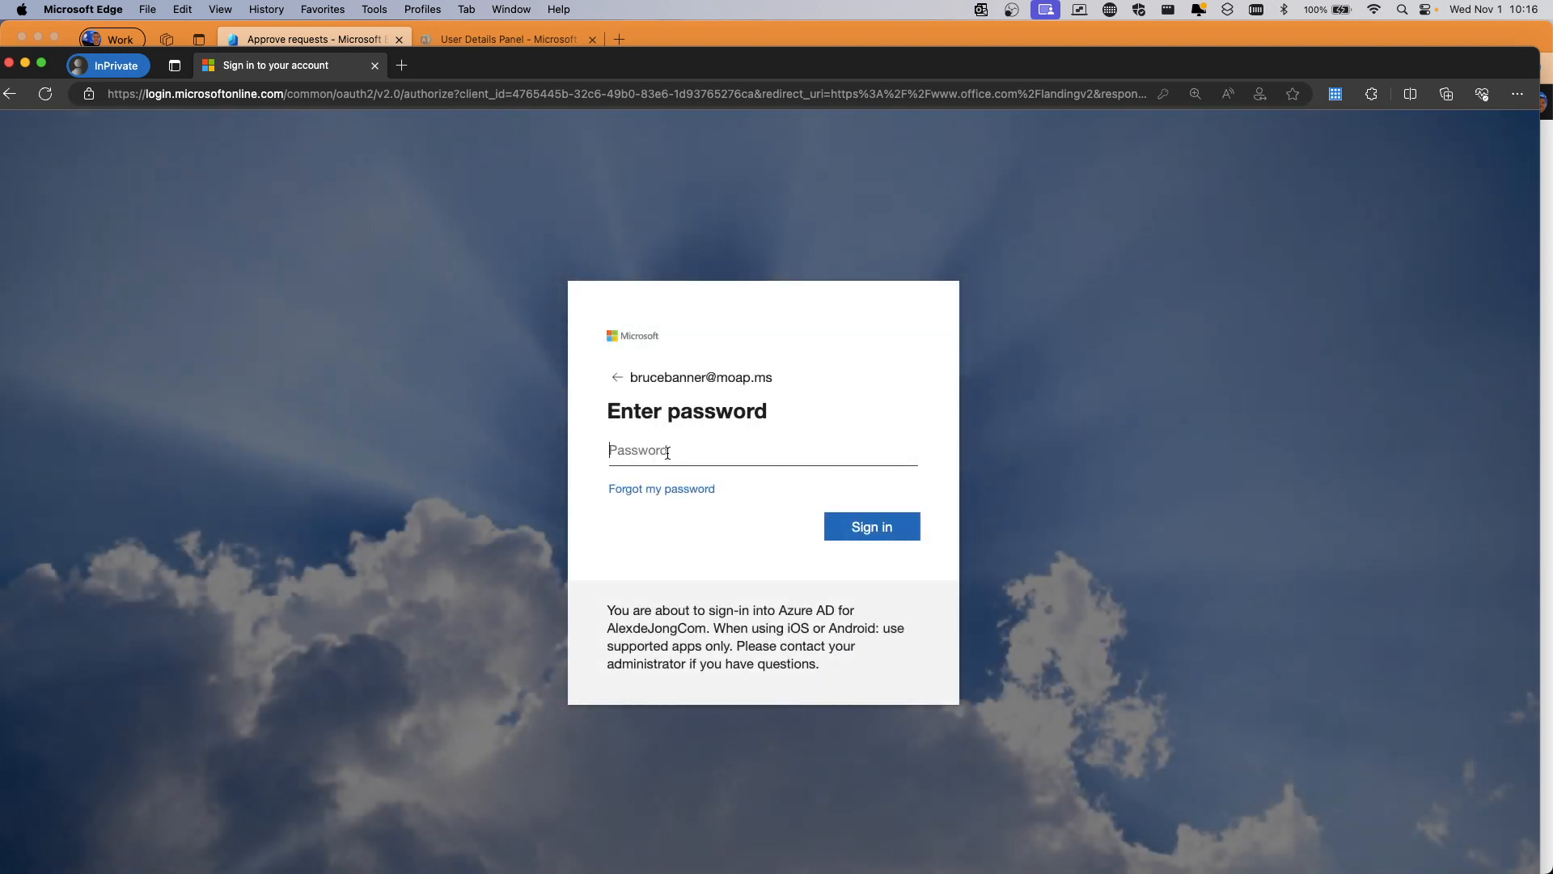
{"action": "type", "text": "•••••••••••••"}
{"action": "left_click", "coordinate": [860, 524]}
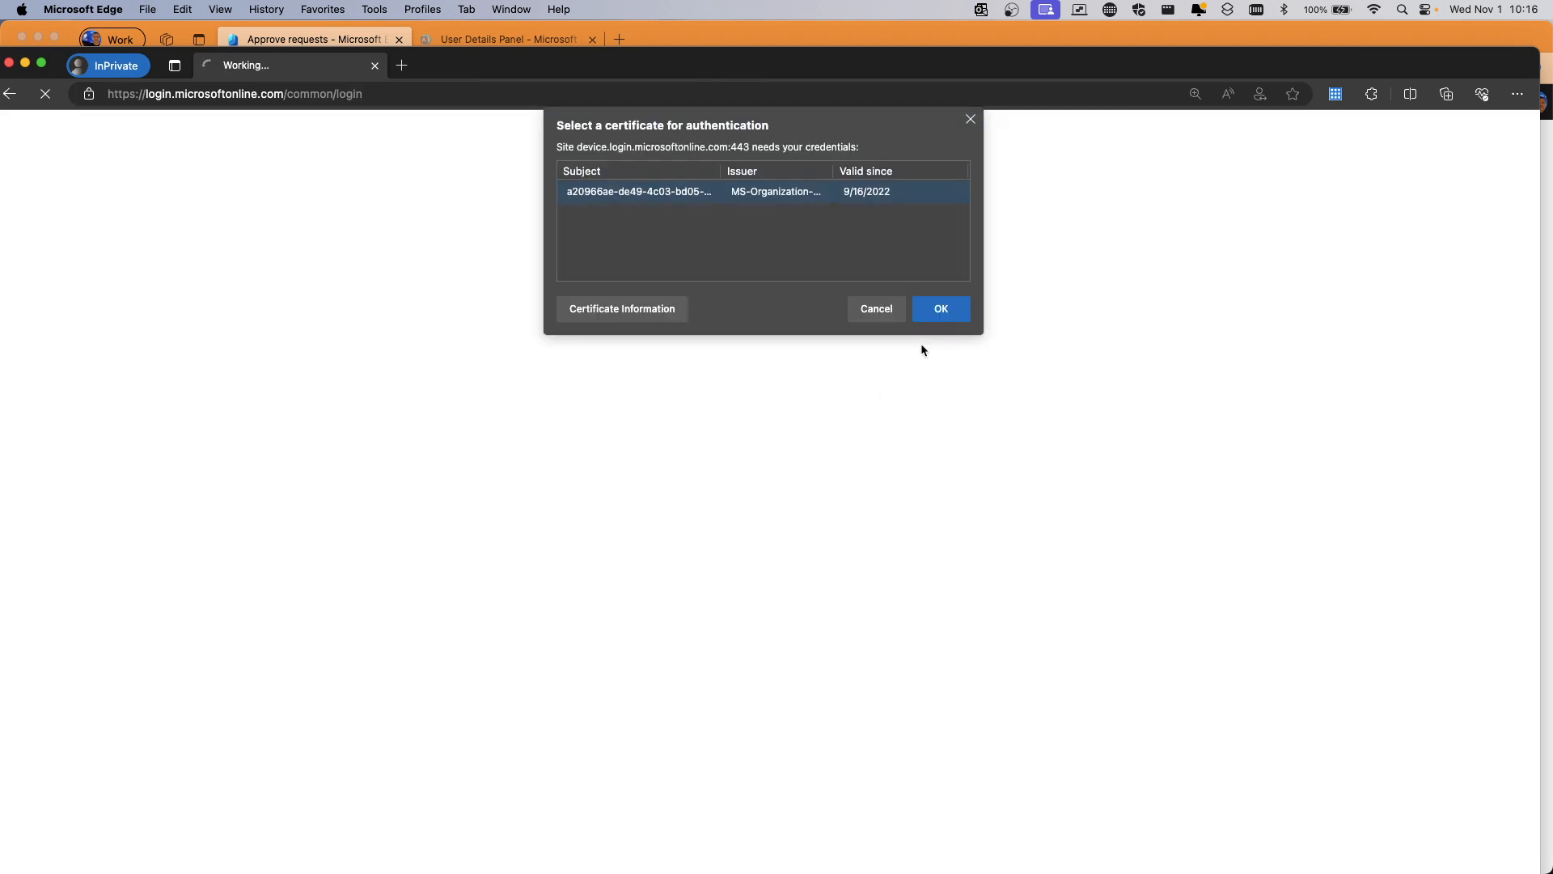
{"action": "left_click", "coordinate": [931, 311]}
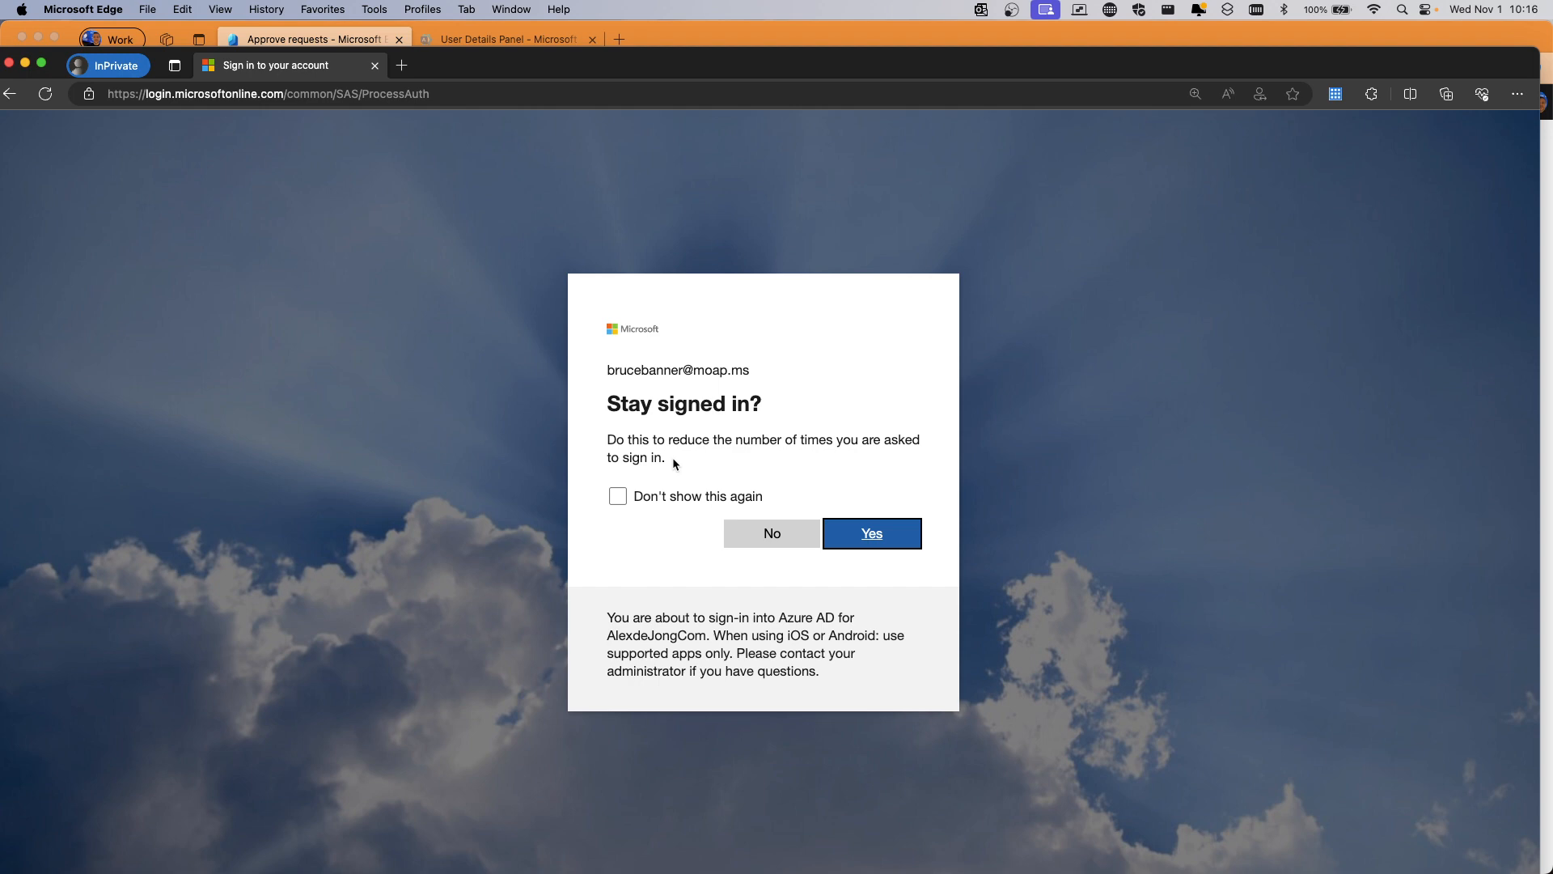
{"action": "left_click", "coordinate": [864, 530]}
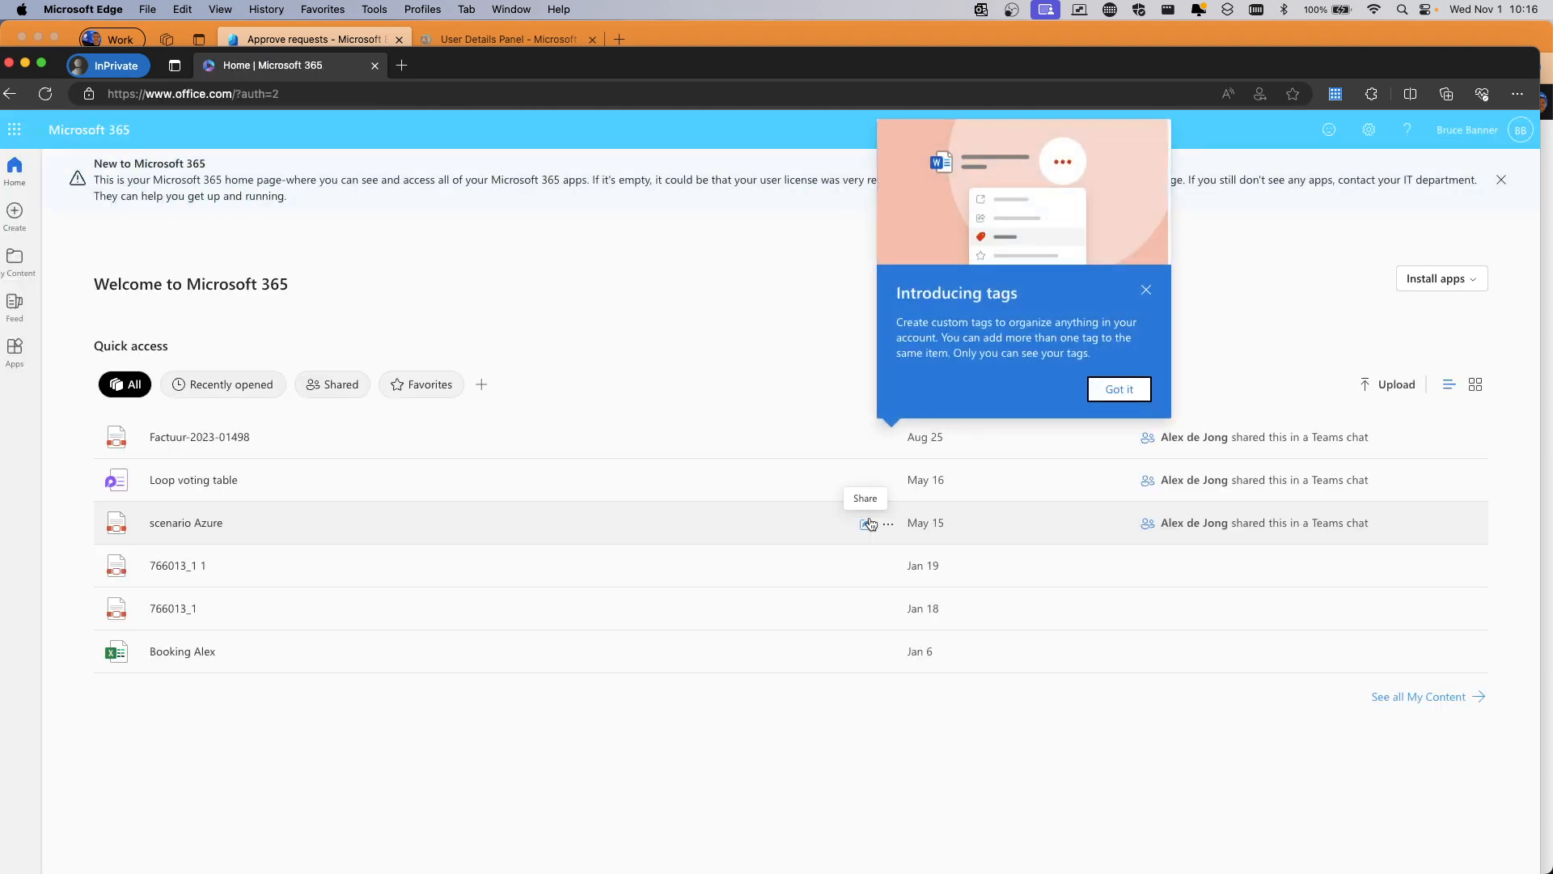
Dismiss the Introducing tags popup and bring up the Exchange Administrator approval email
{"action": "left_click", "coordinate": [1121, 392]}
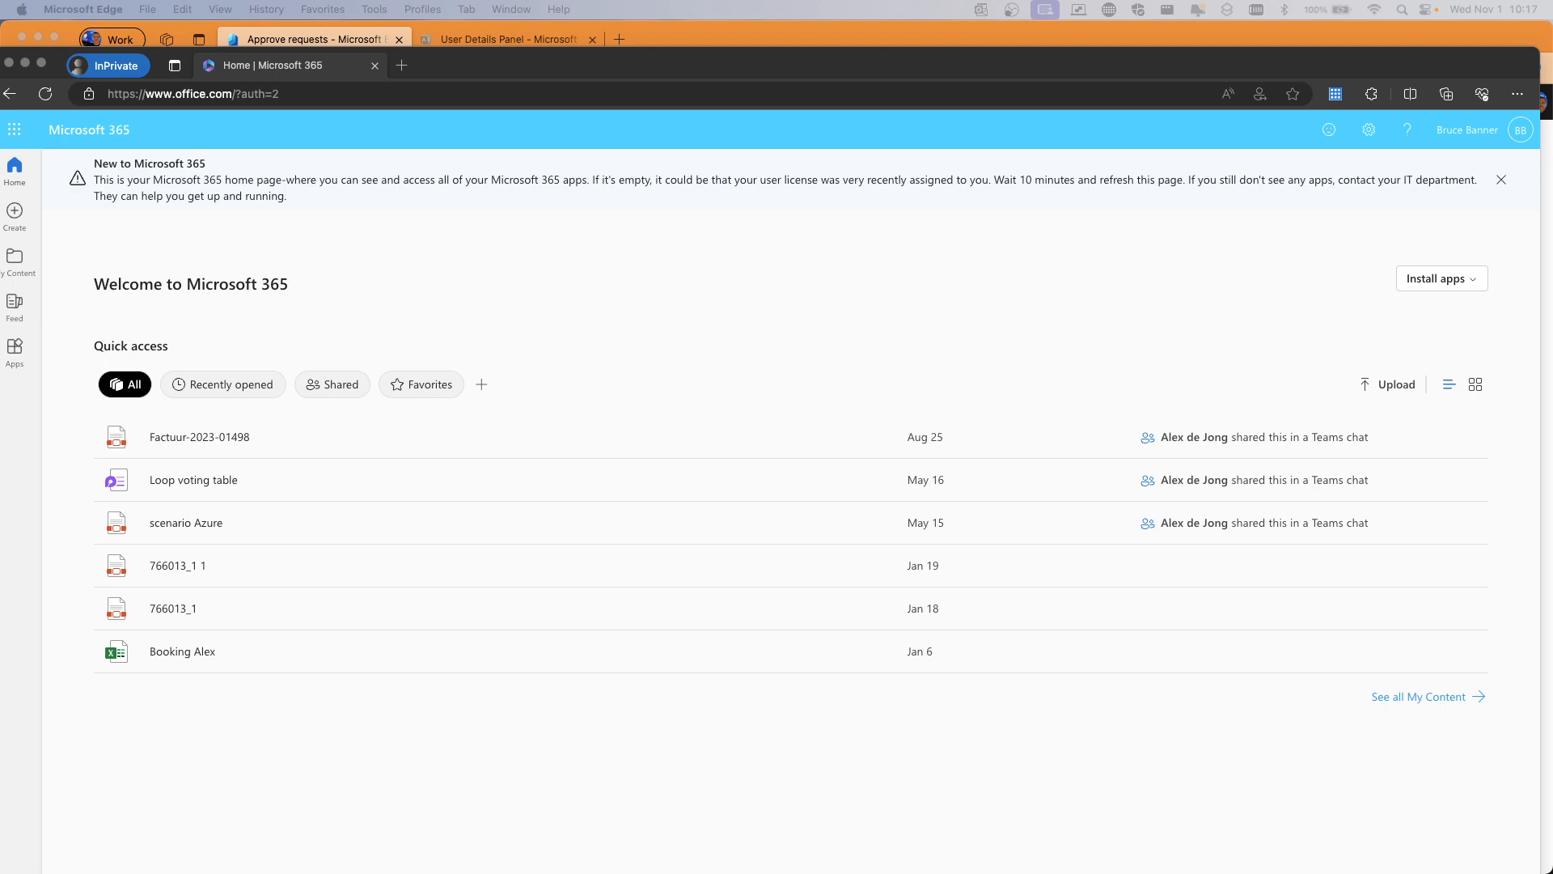
{"action": "left_click_drag", "start_coordinate": [983, 873], "coordinate": [907, 70]}
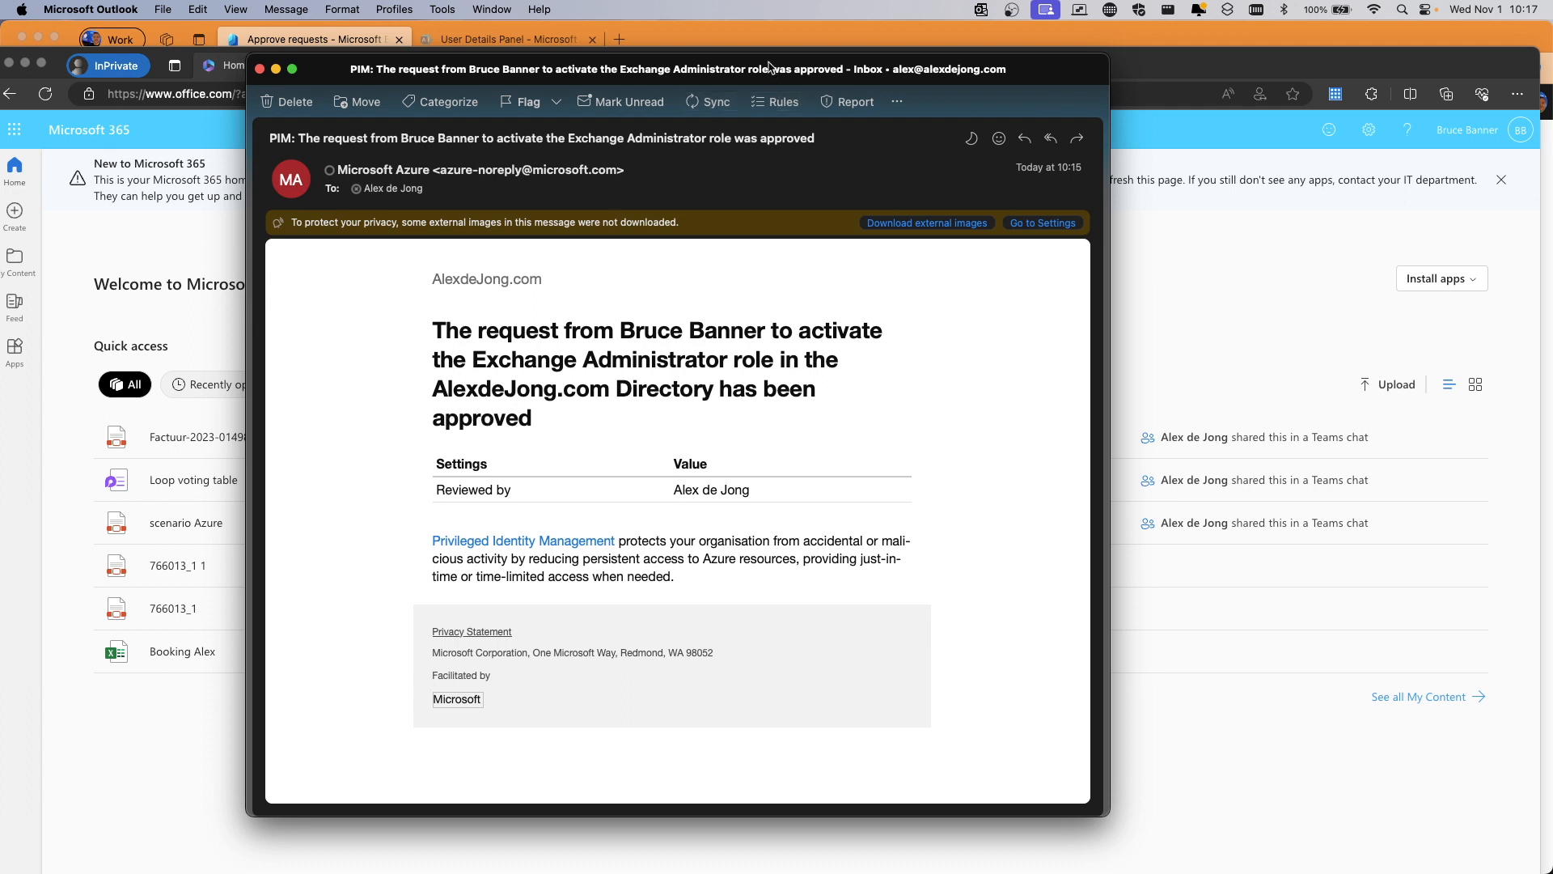
Close the PIM approval email and bring the private Microsoft 365 window to the front
{"action": "left_click_drag", "start_coordinate": [771, 67], "coordinate": [765, 69]}
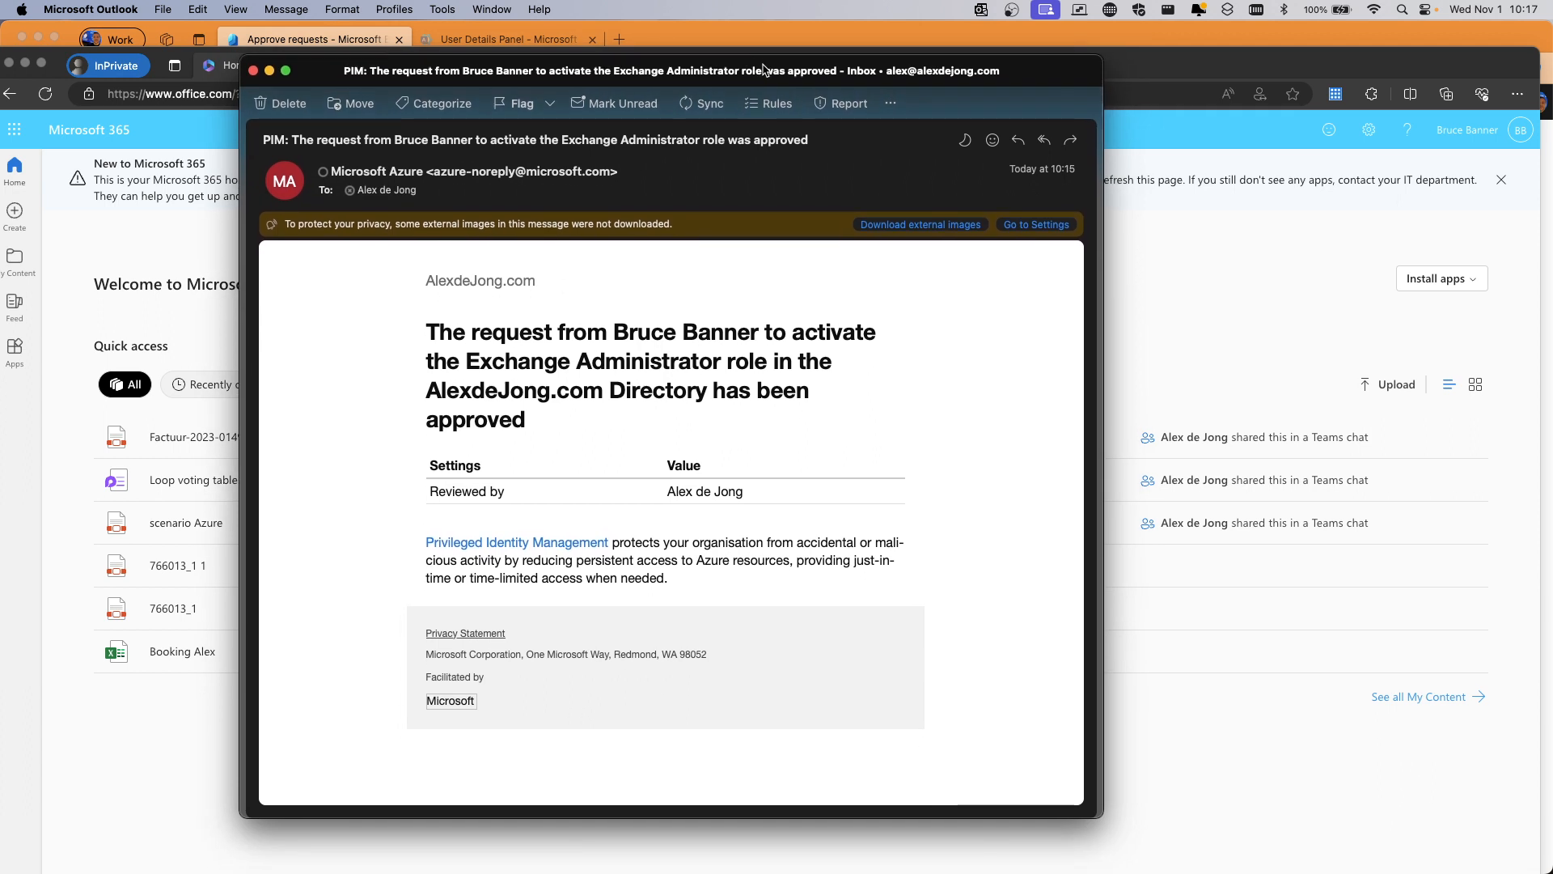
{"action": "left_click", "coordinate": [254, 71]}
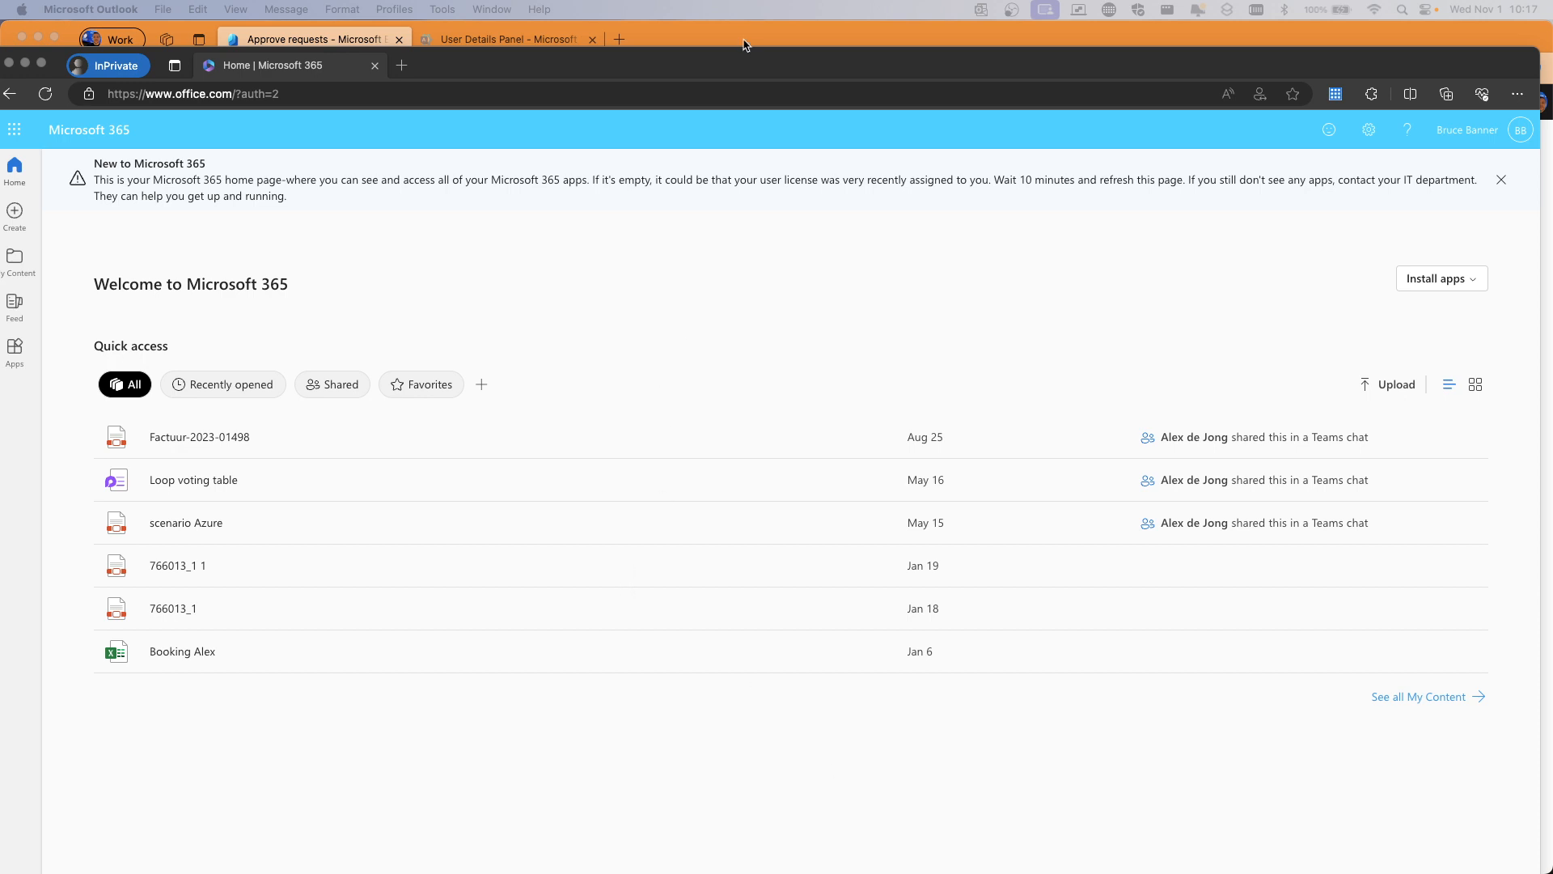
{"action": "left_click_drag", "start_coordinate": [740, 46], "coordinate": [749, 27]}
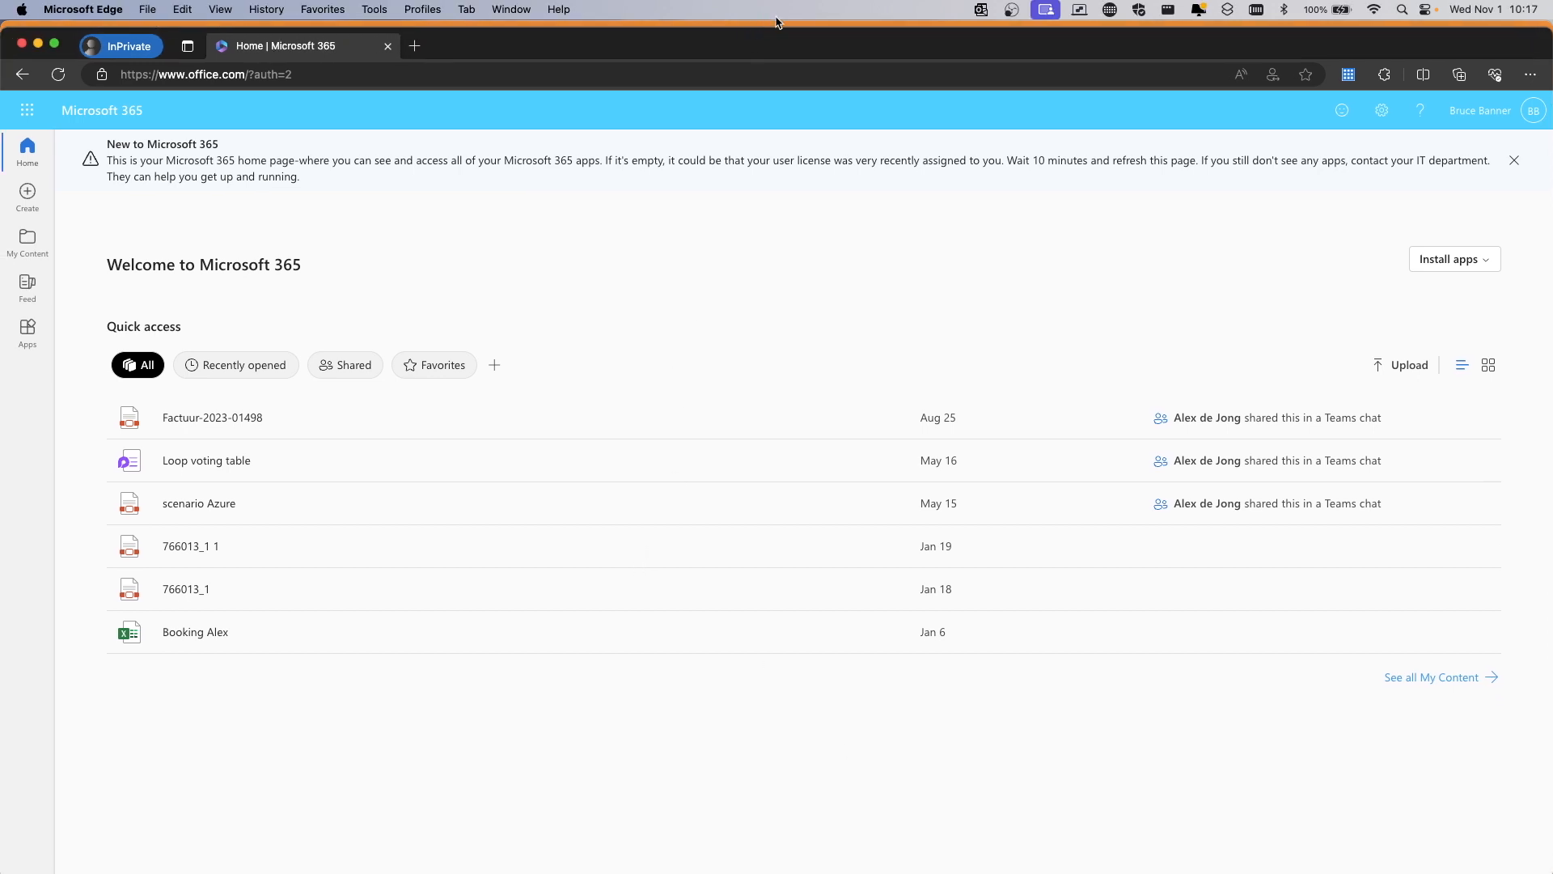
Maximize the private window and load admin.teams.microsoft.com in a new tab, now reaching the Dashboard
{"action": "double_click", "coordinate": [765, 40]}
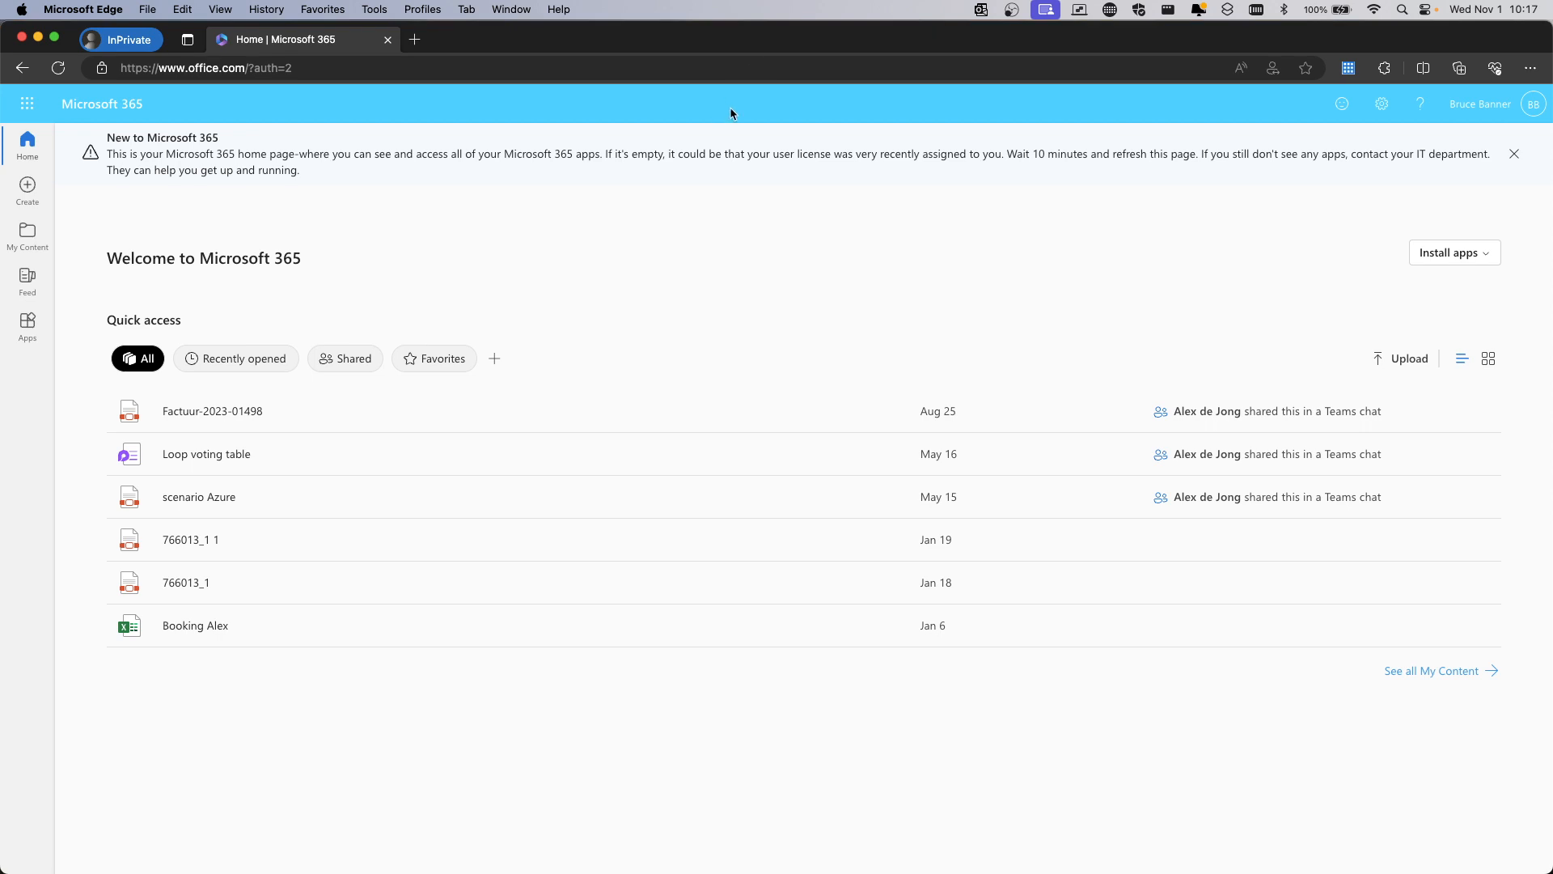
{"action": "left_click", "coordinate": [28, 104]}
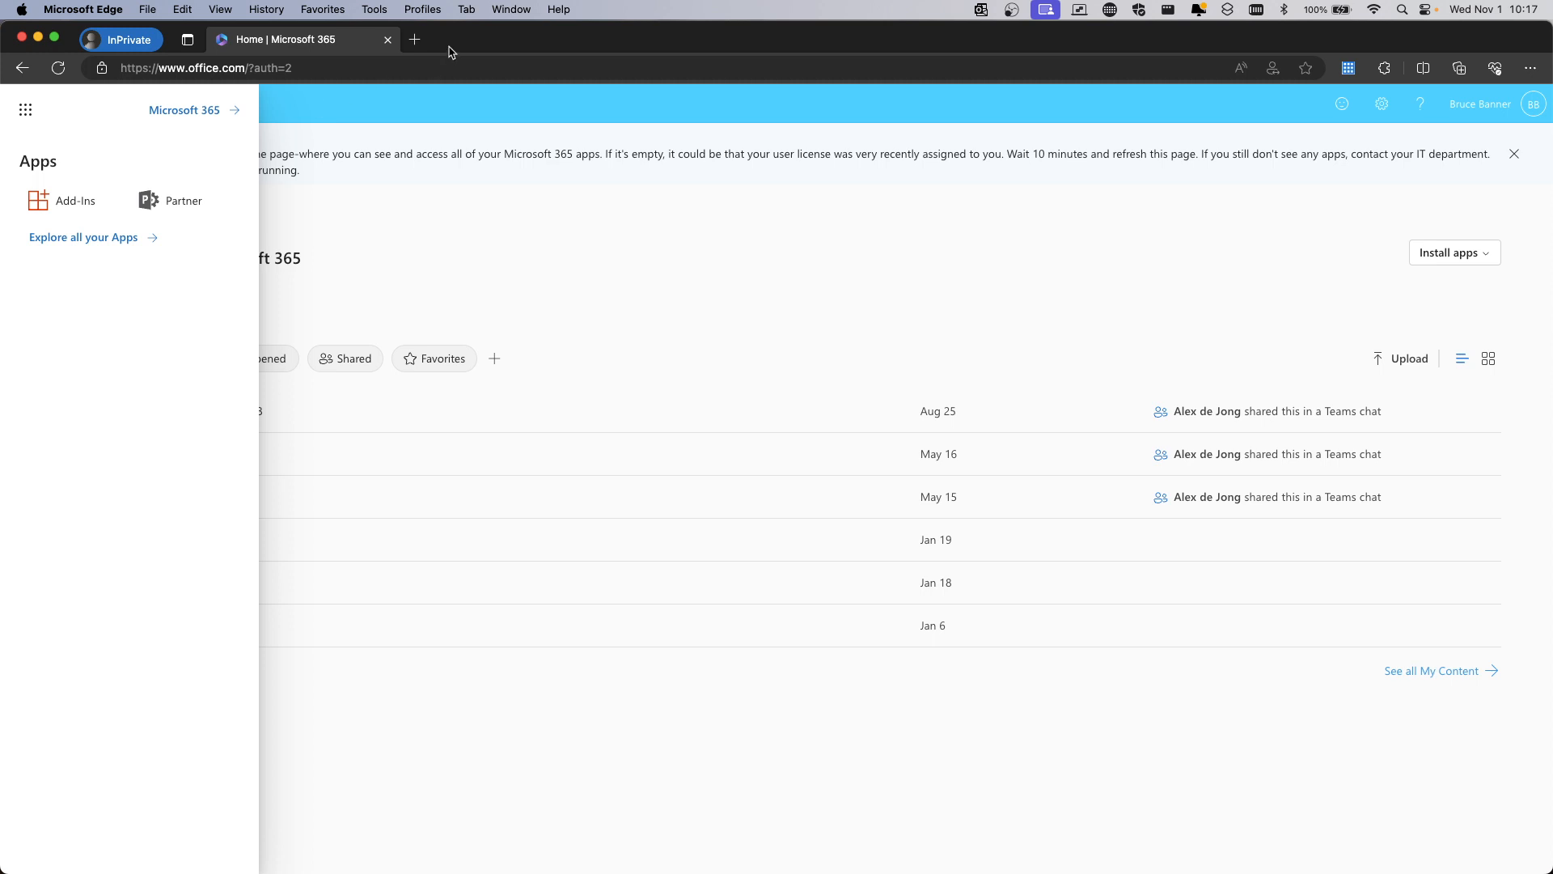
{"action": "left_click", "coordinate": [415, 40]}
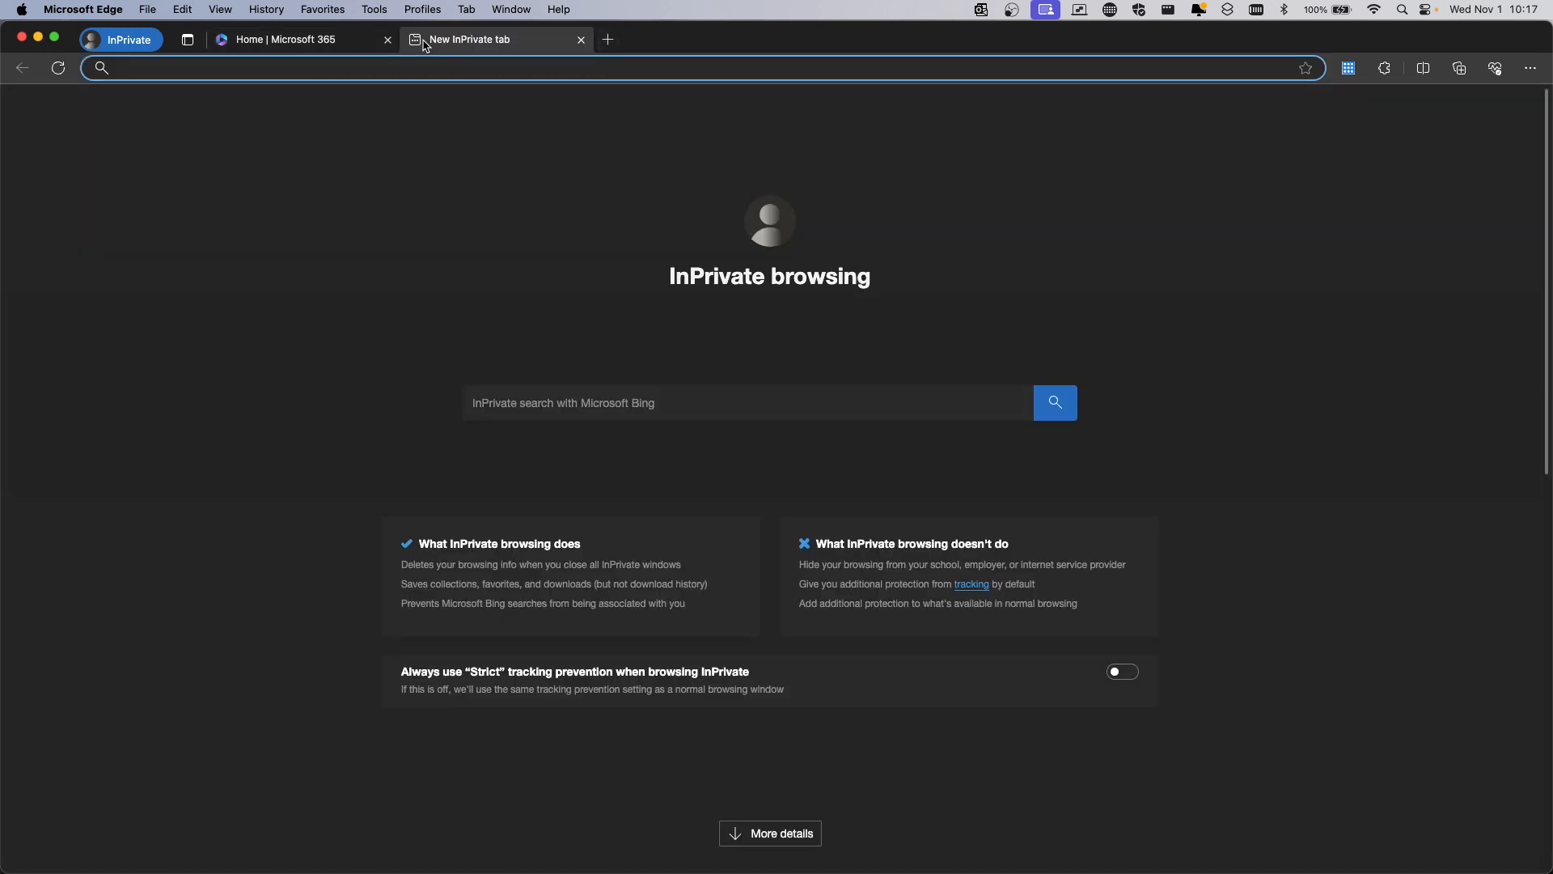
{"action": "type", "text": "admin."}
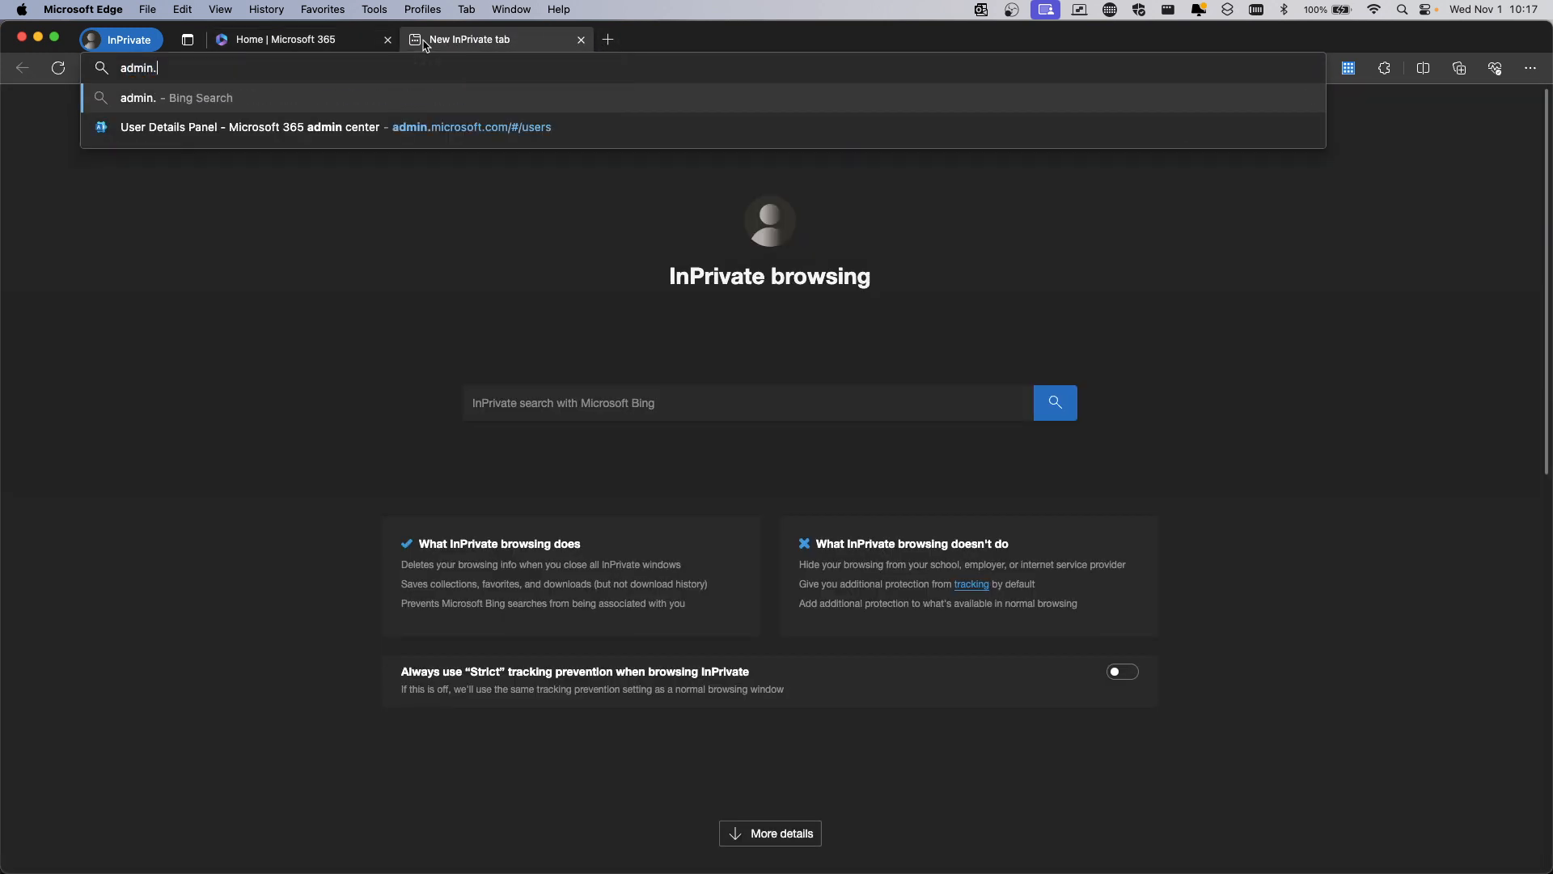
{"action": "type", "text": "teams.micr"}
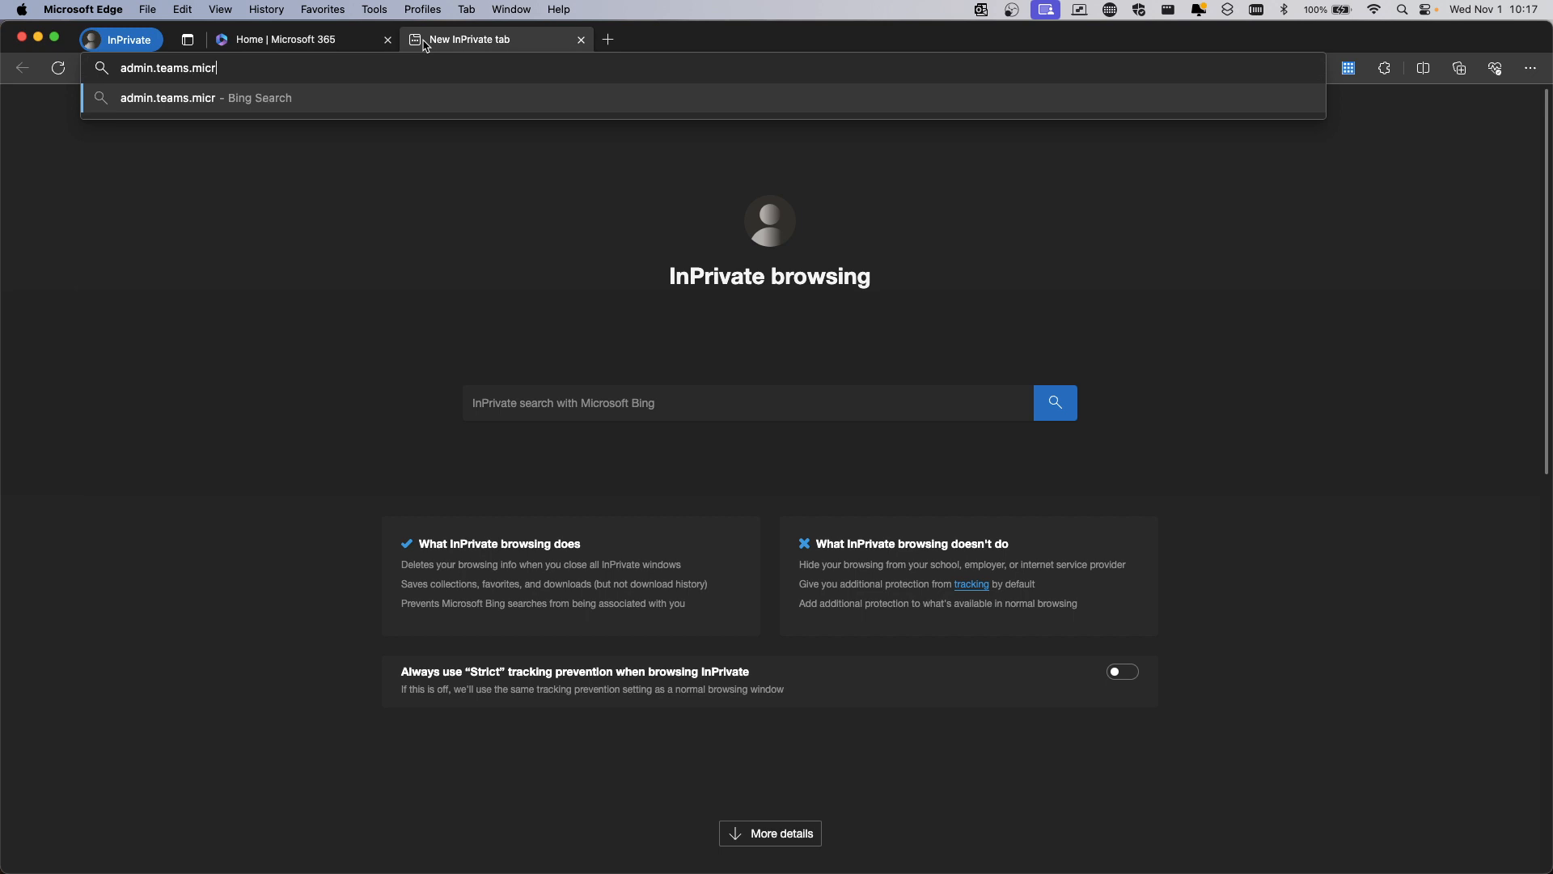
{"action": "type", "text": "osoft.com"}
{"action": "key", "text": "Return"}
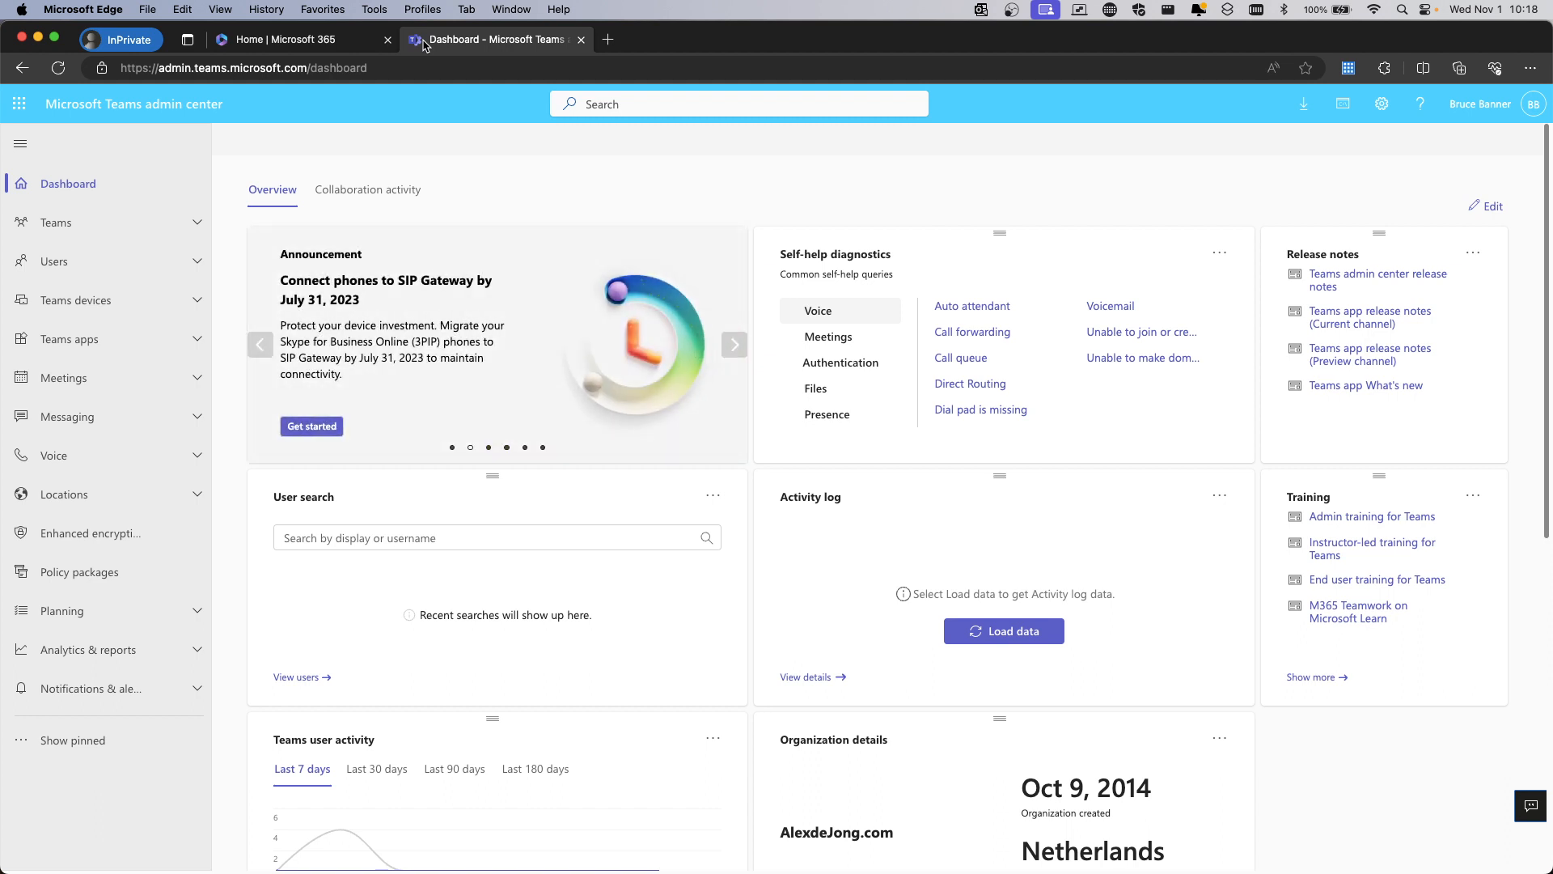
{"action": "left_click", "coordinate": [607, 40]}
Load admin.exchange.microsoft.com, then switch back to Entra's Approve requests window
{"action": "type", "text": "admin."}
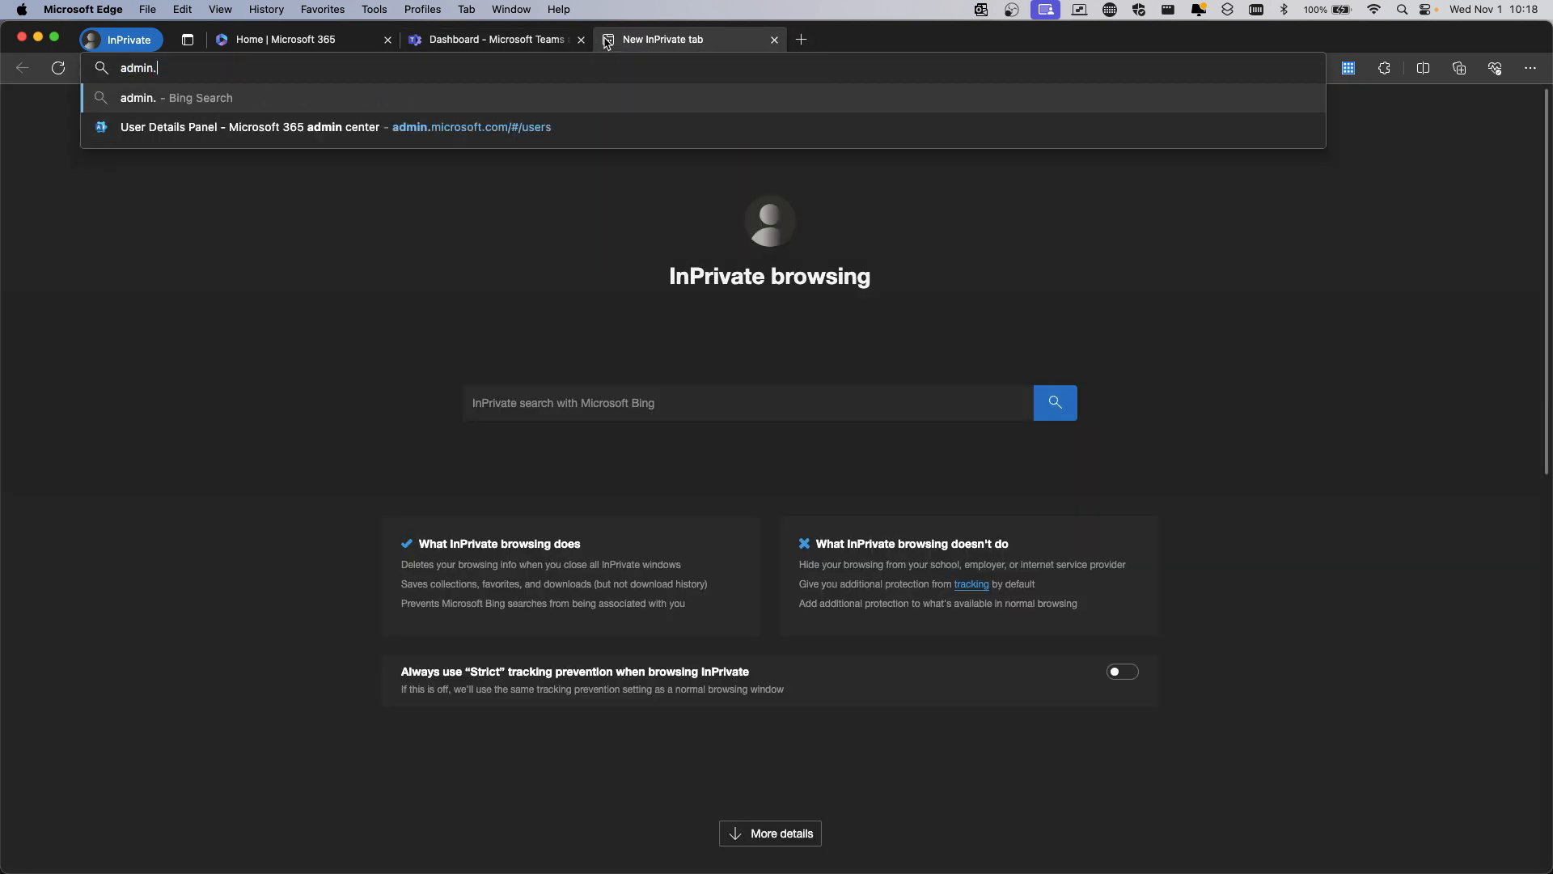
{"action": "type", "text": "exchange.microsoft.com"}
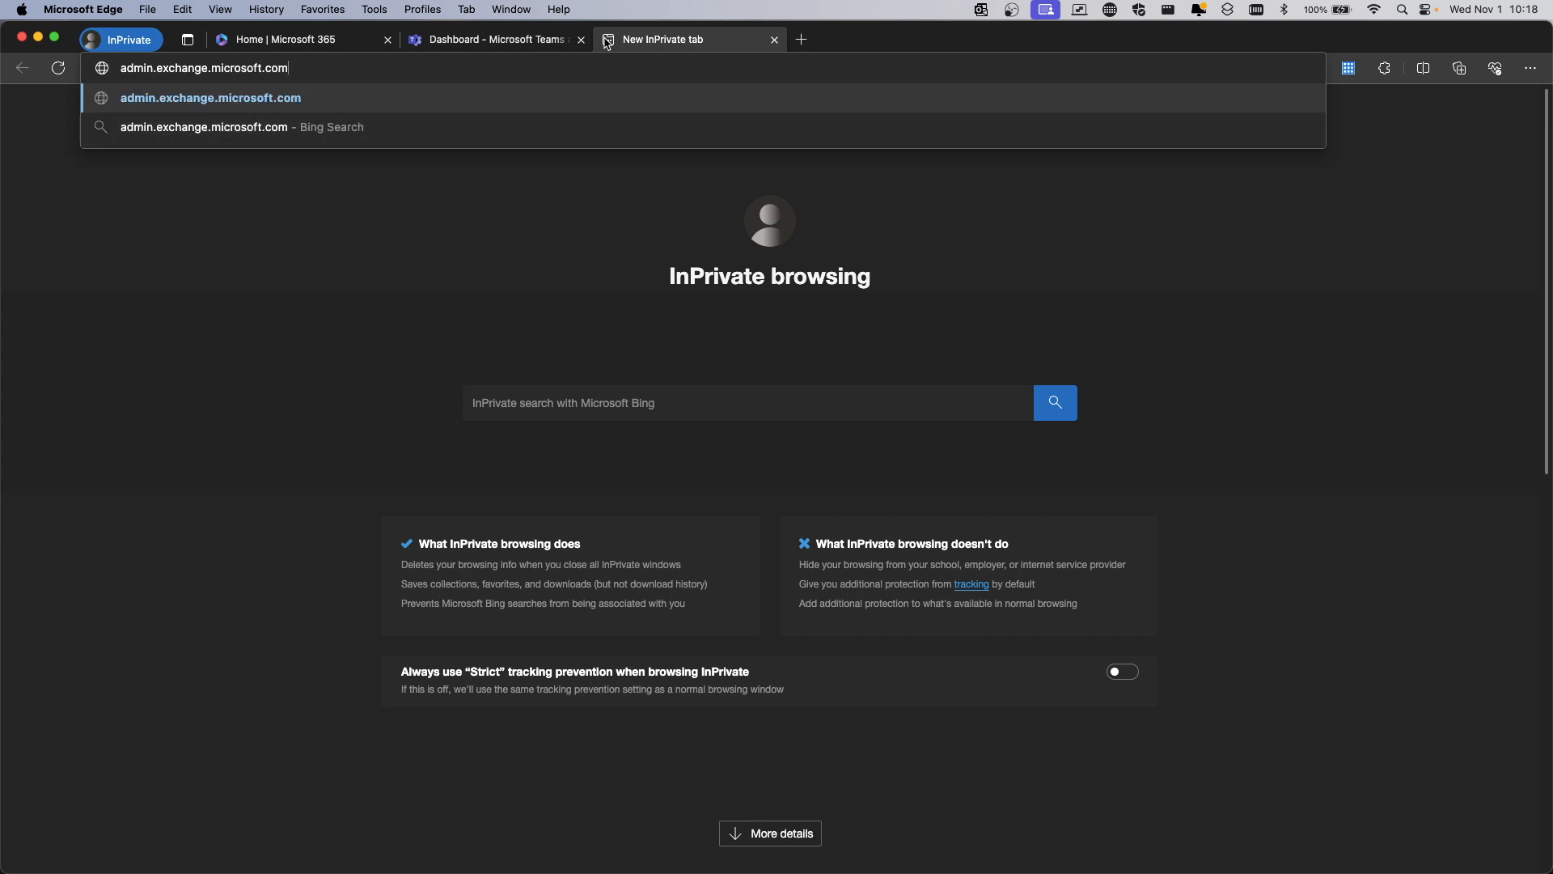
{"action": "key", "text": "Return"}
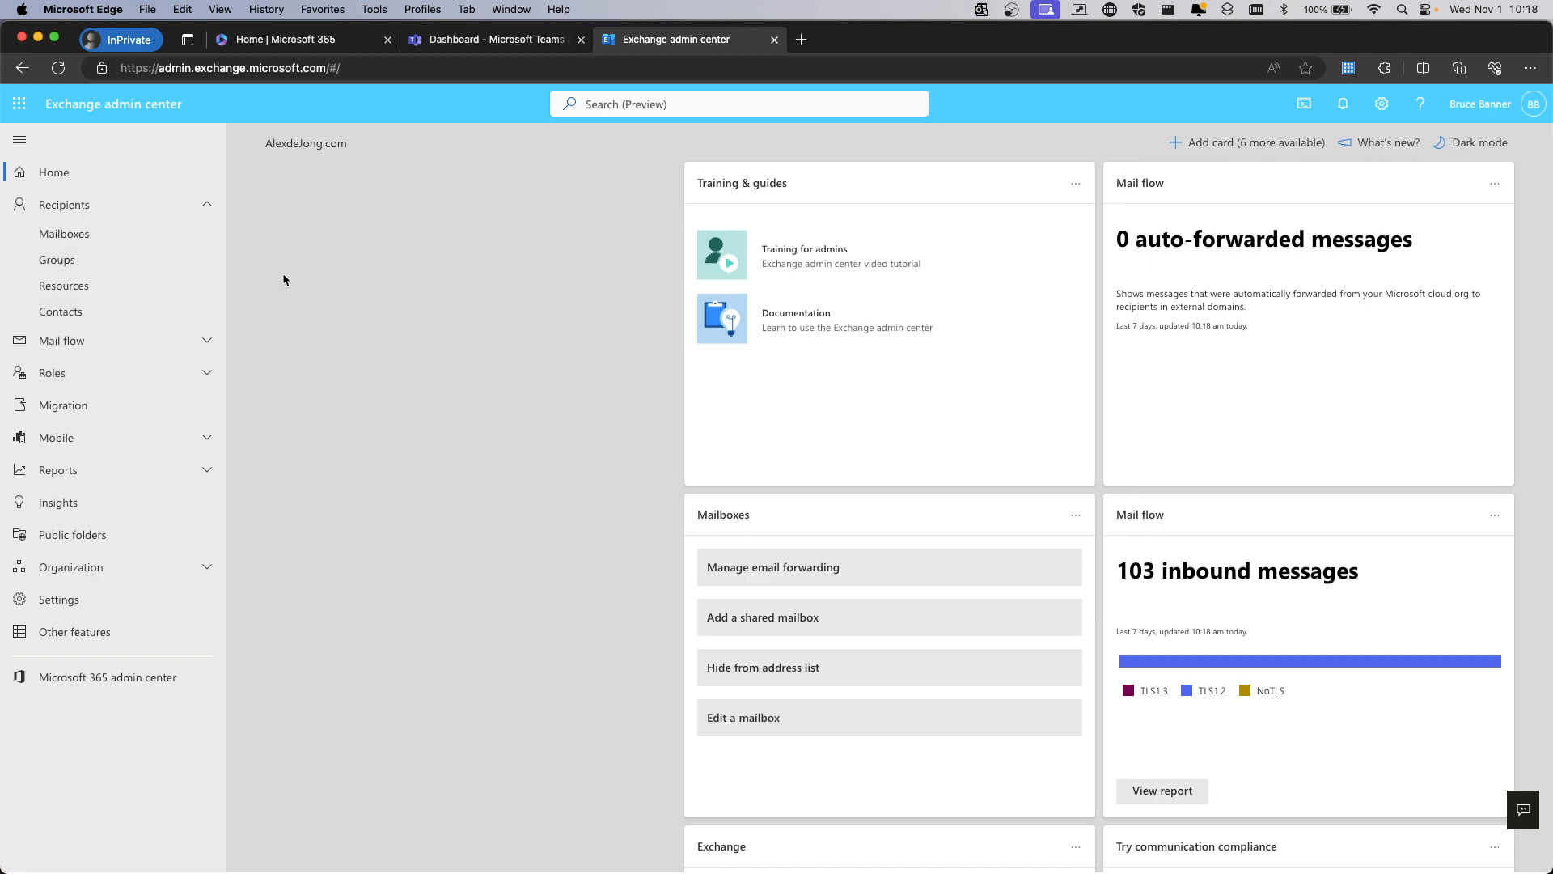
{"action": "key", "text": "ctrl+Up"}
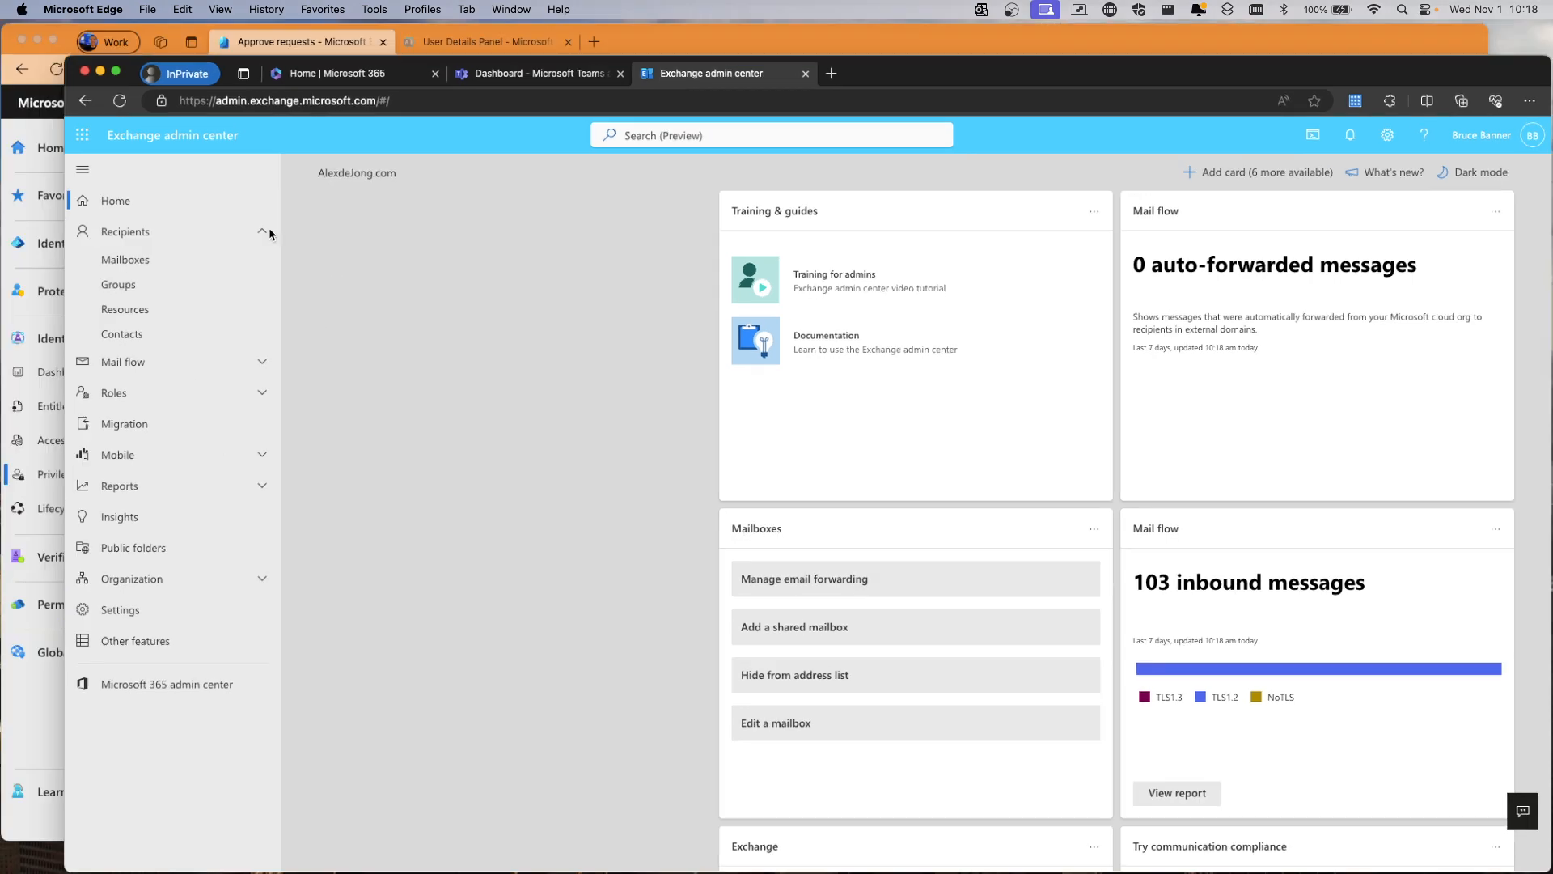
{"action": "left_click", "coordinate": [330, 348]}
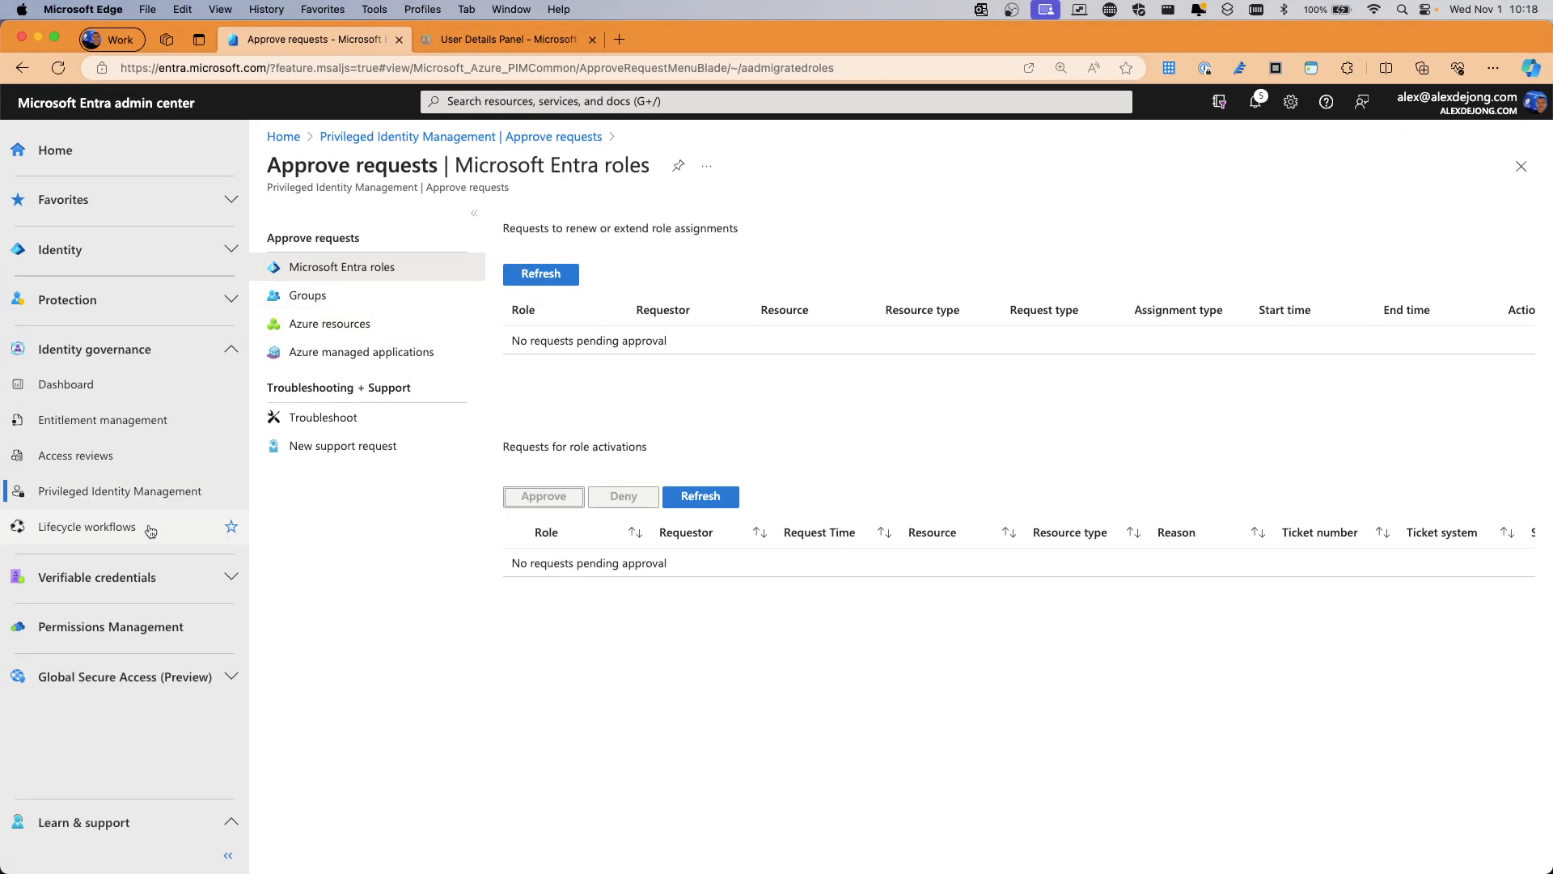
Open the PIM Quick start page, then switch to the whiteboard identity architecture diagram
{"action": "left_click", "coordinate": [118, 494]}
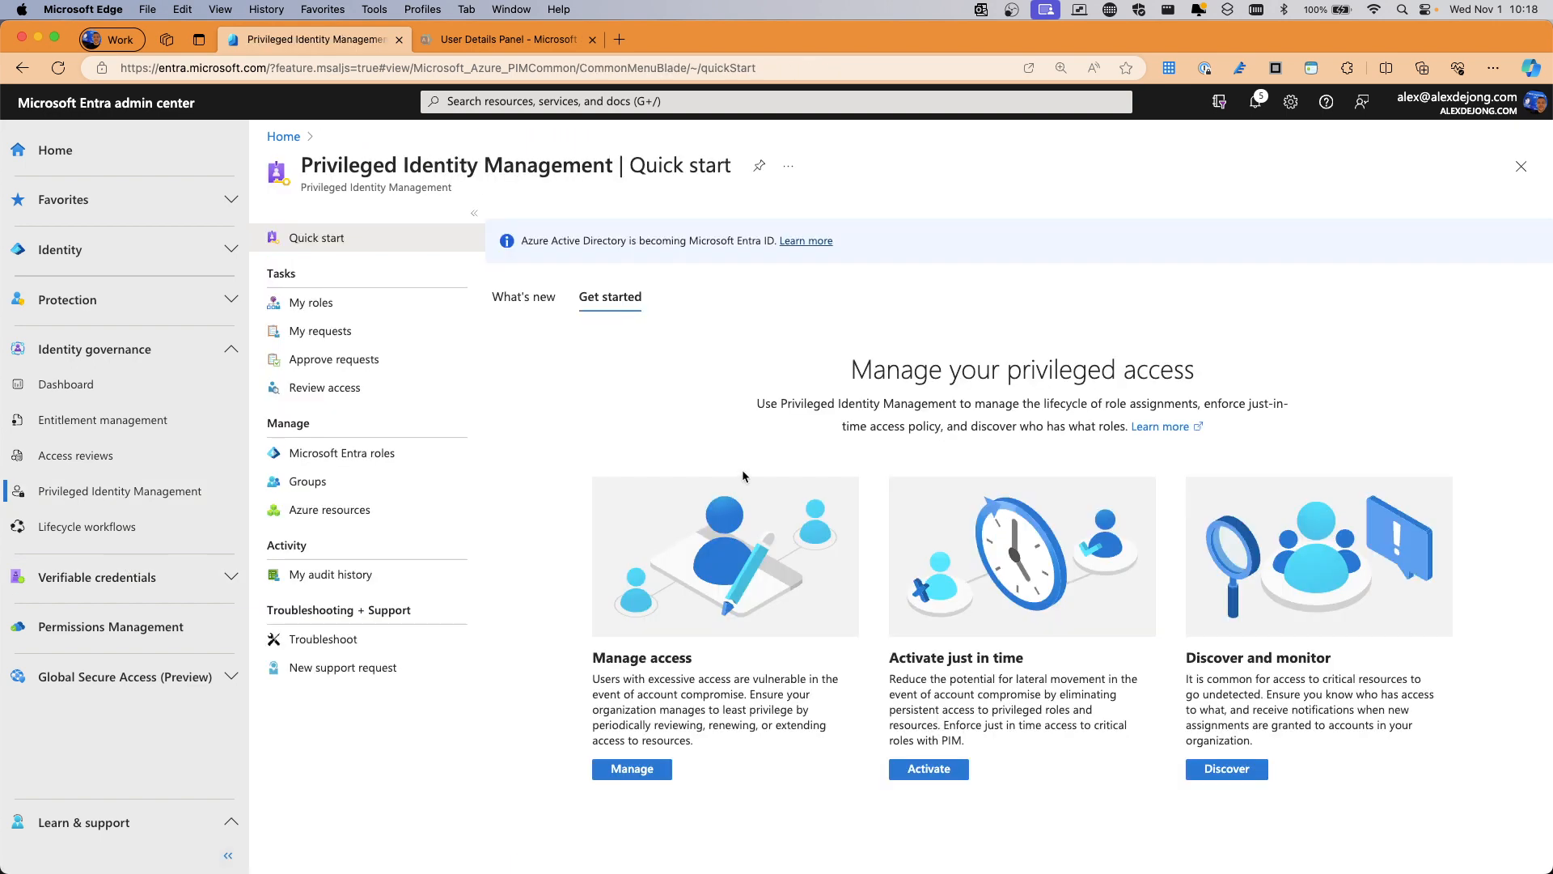
{"action": "key", "text": "ctrl+Right"}
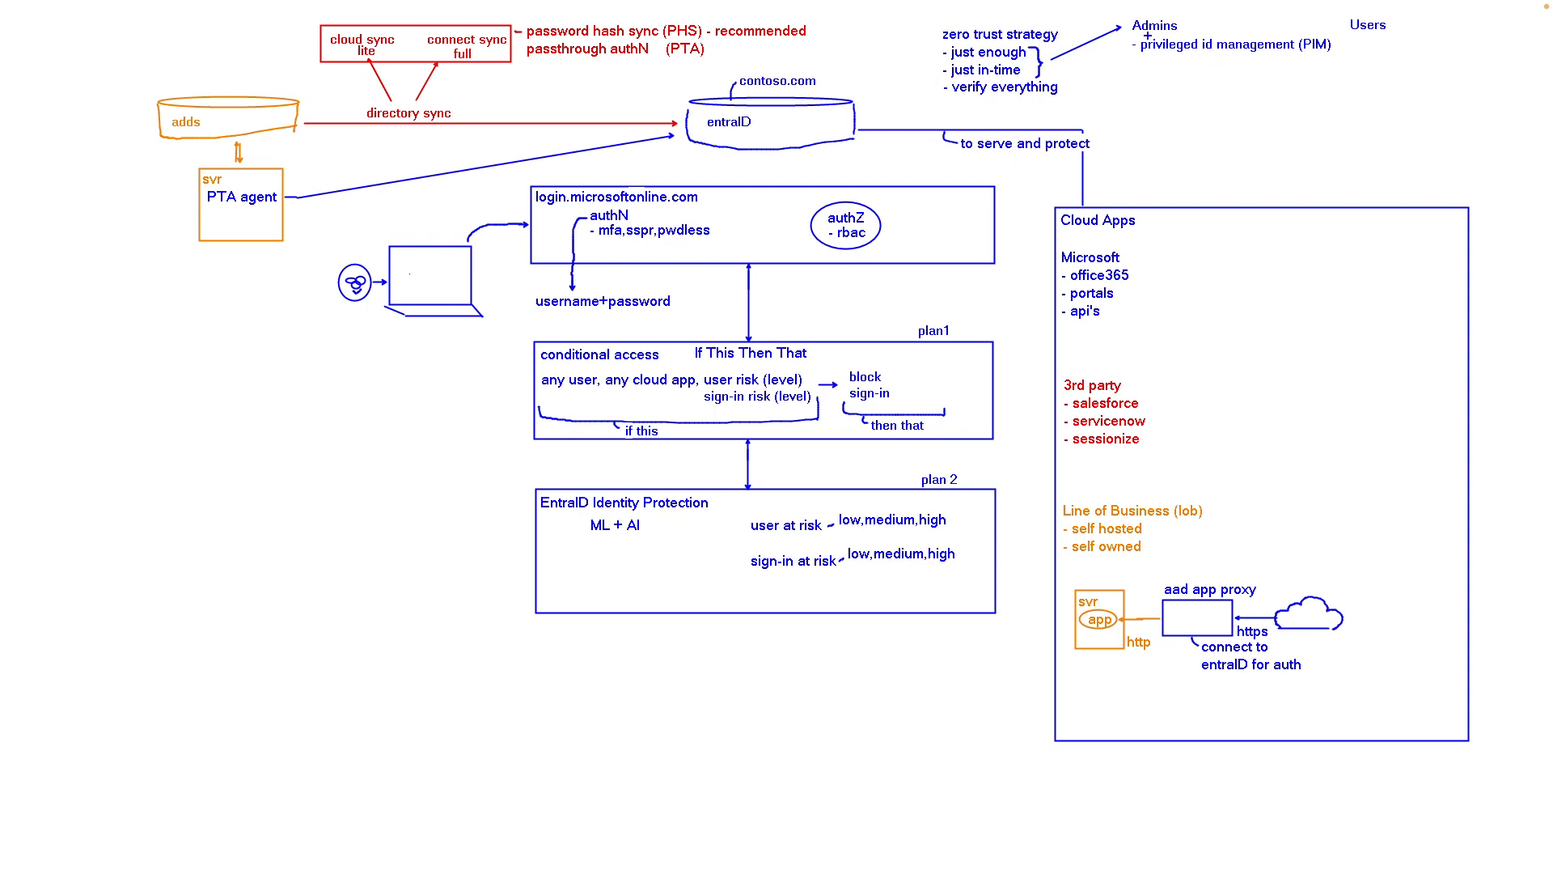
Switch from the whiteboard back to the browser showing the PIM start page
{"action": "key", "text": "ctrl+Left"}
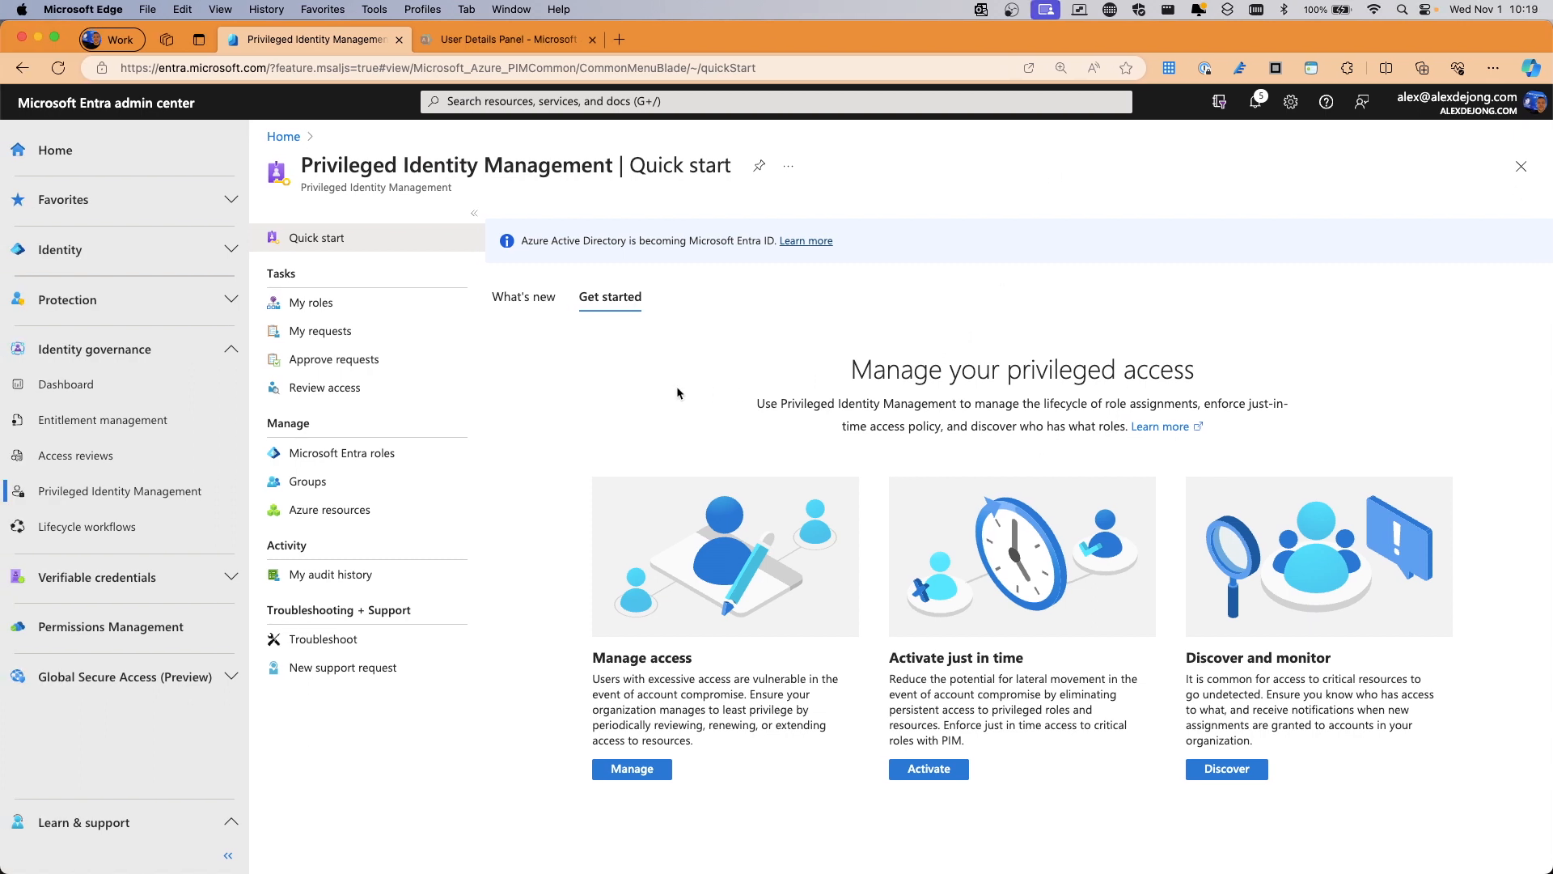
Open the B2C IEF Keyset Administrator role from the PIM Microsoft Entra roles list
{"action": "left_click", "coordinate": [340, 452]}
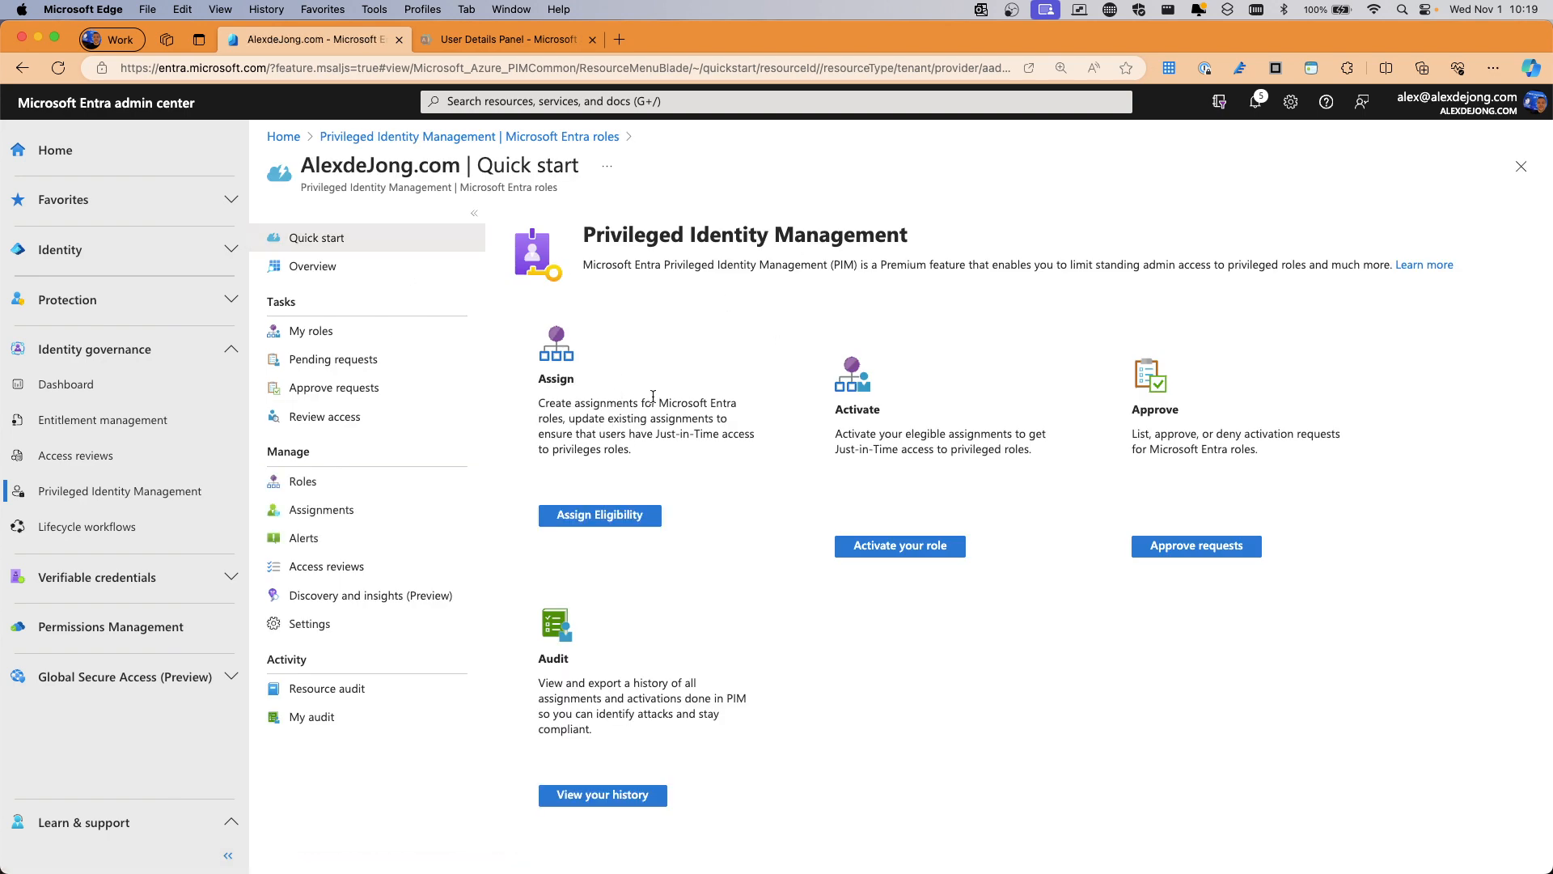
{"action": "left_click", "coordinate": [305, 483]}
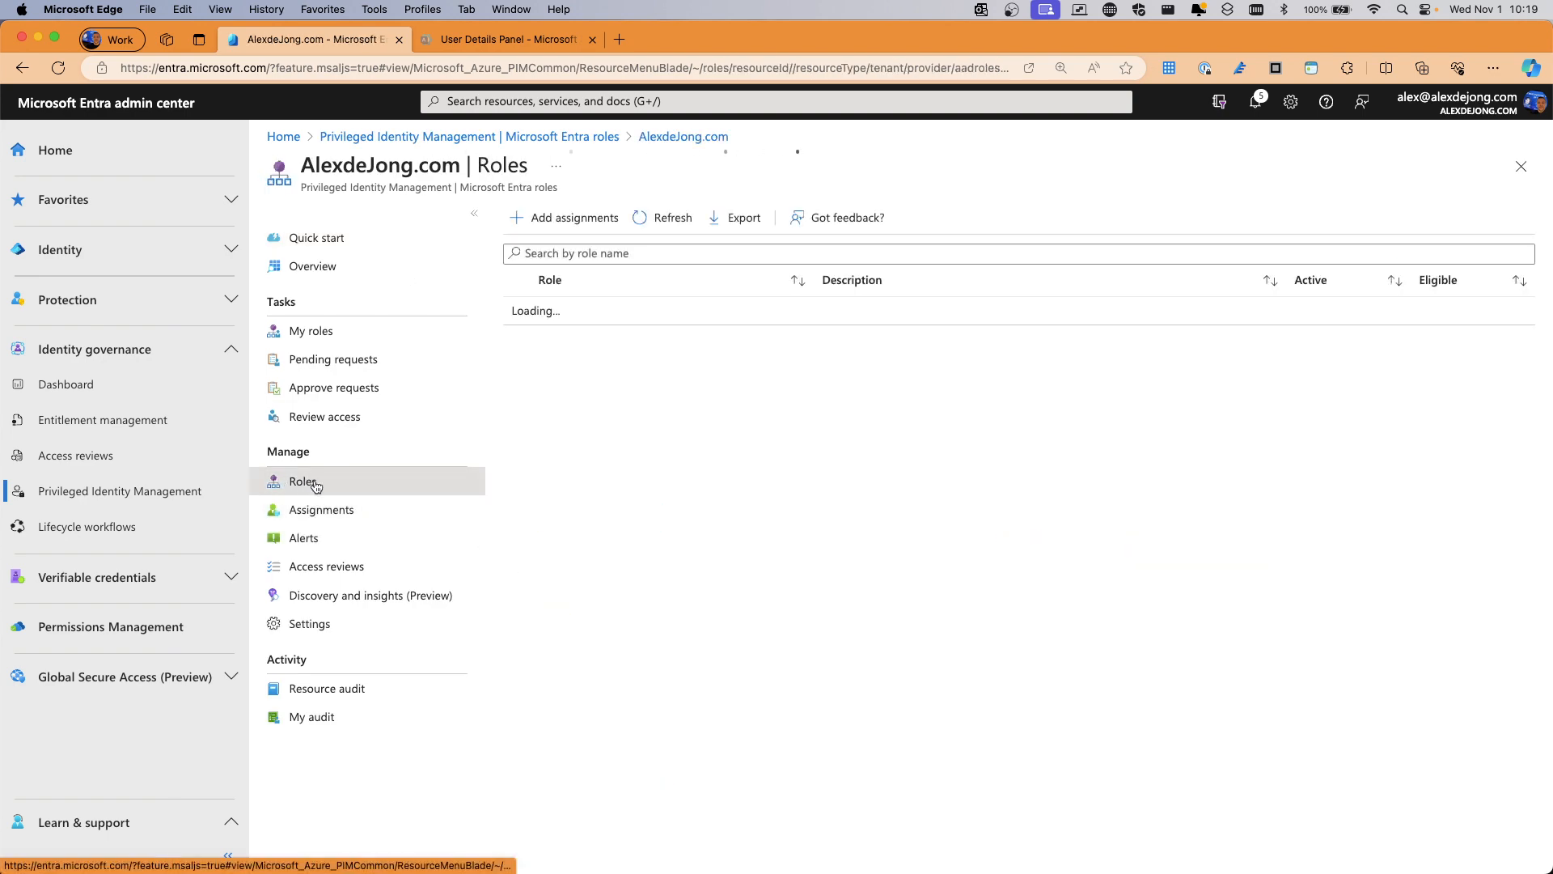
{"action": "scroll", "coordinate": [630, 506], "scroll_direction": "down", "scroll_amount": 5}
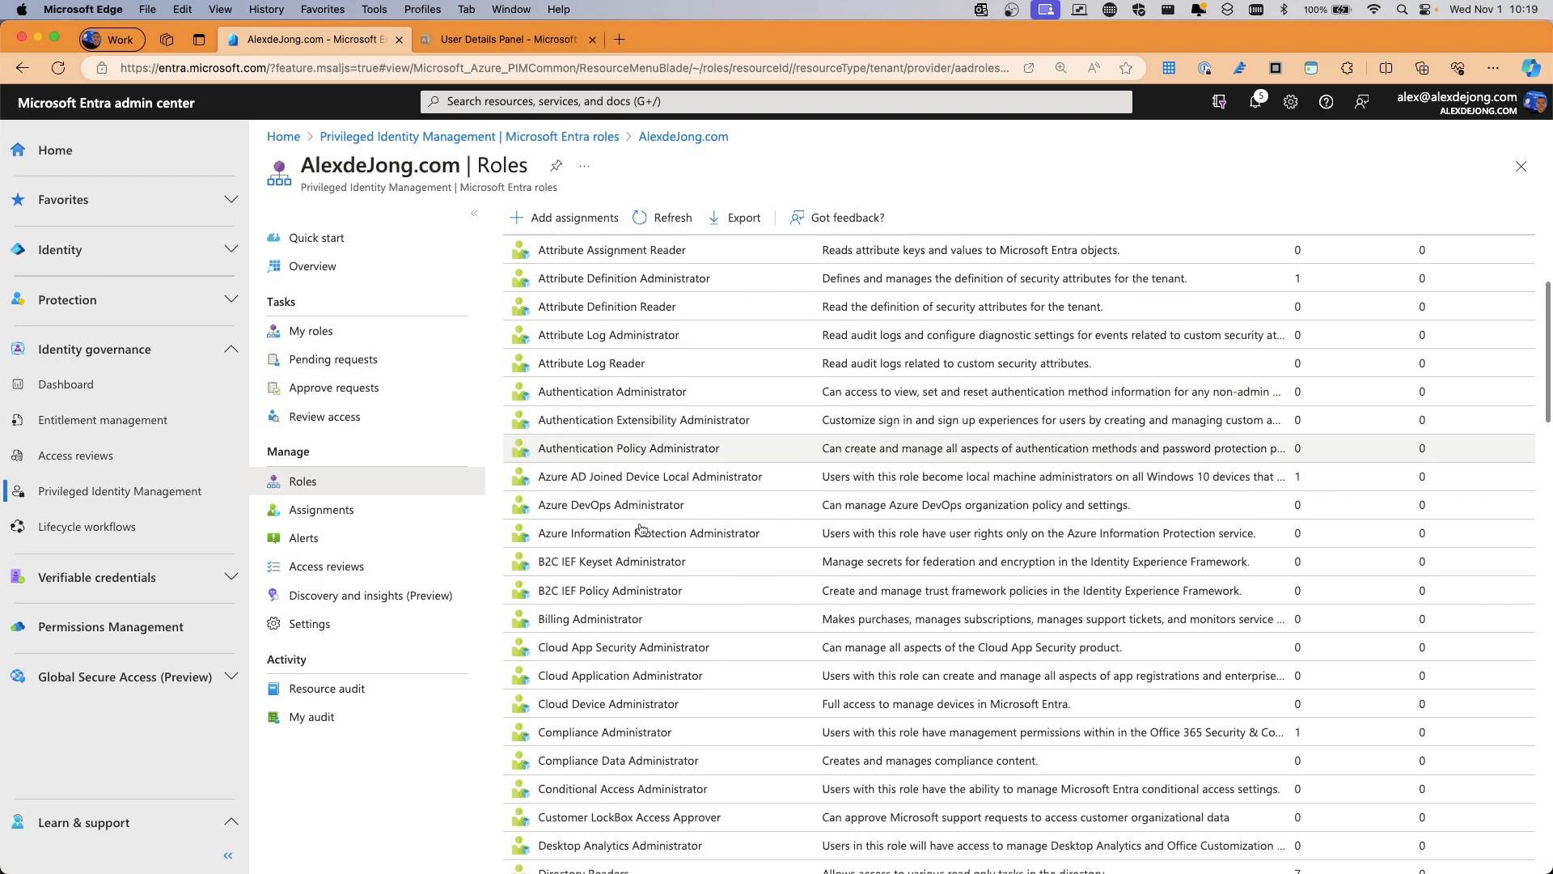
{"action": "left_click", "coordinate": [623, 489]}
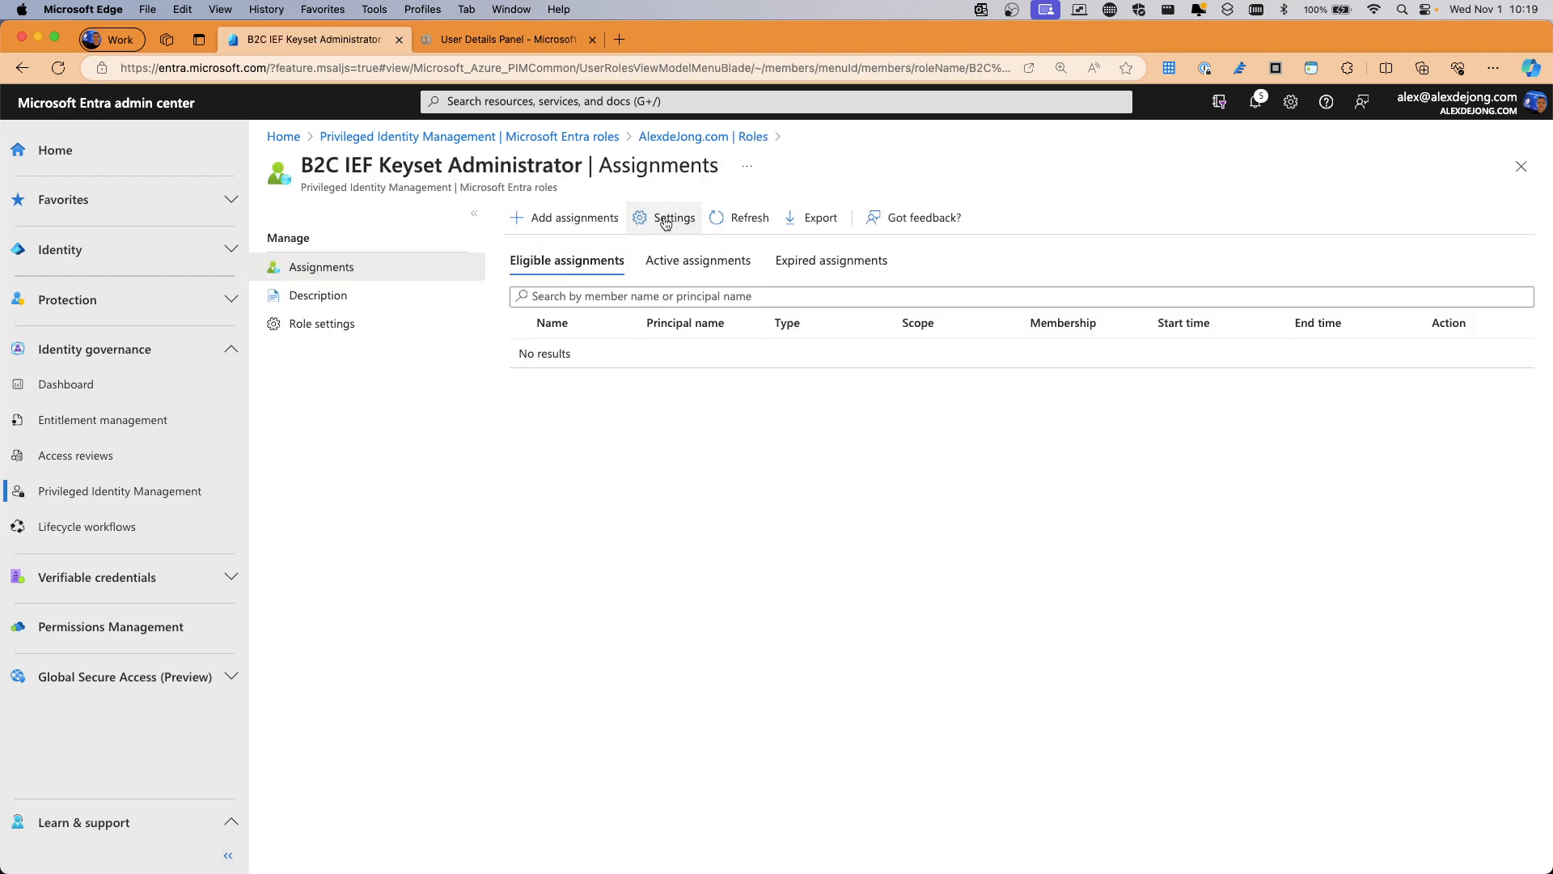
Review this role's activation, assignment and notification settings, then return to the Roles list
{"action": "left_click", "coordinate": [663, 220]}
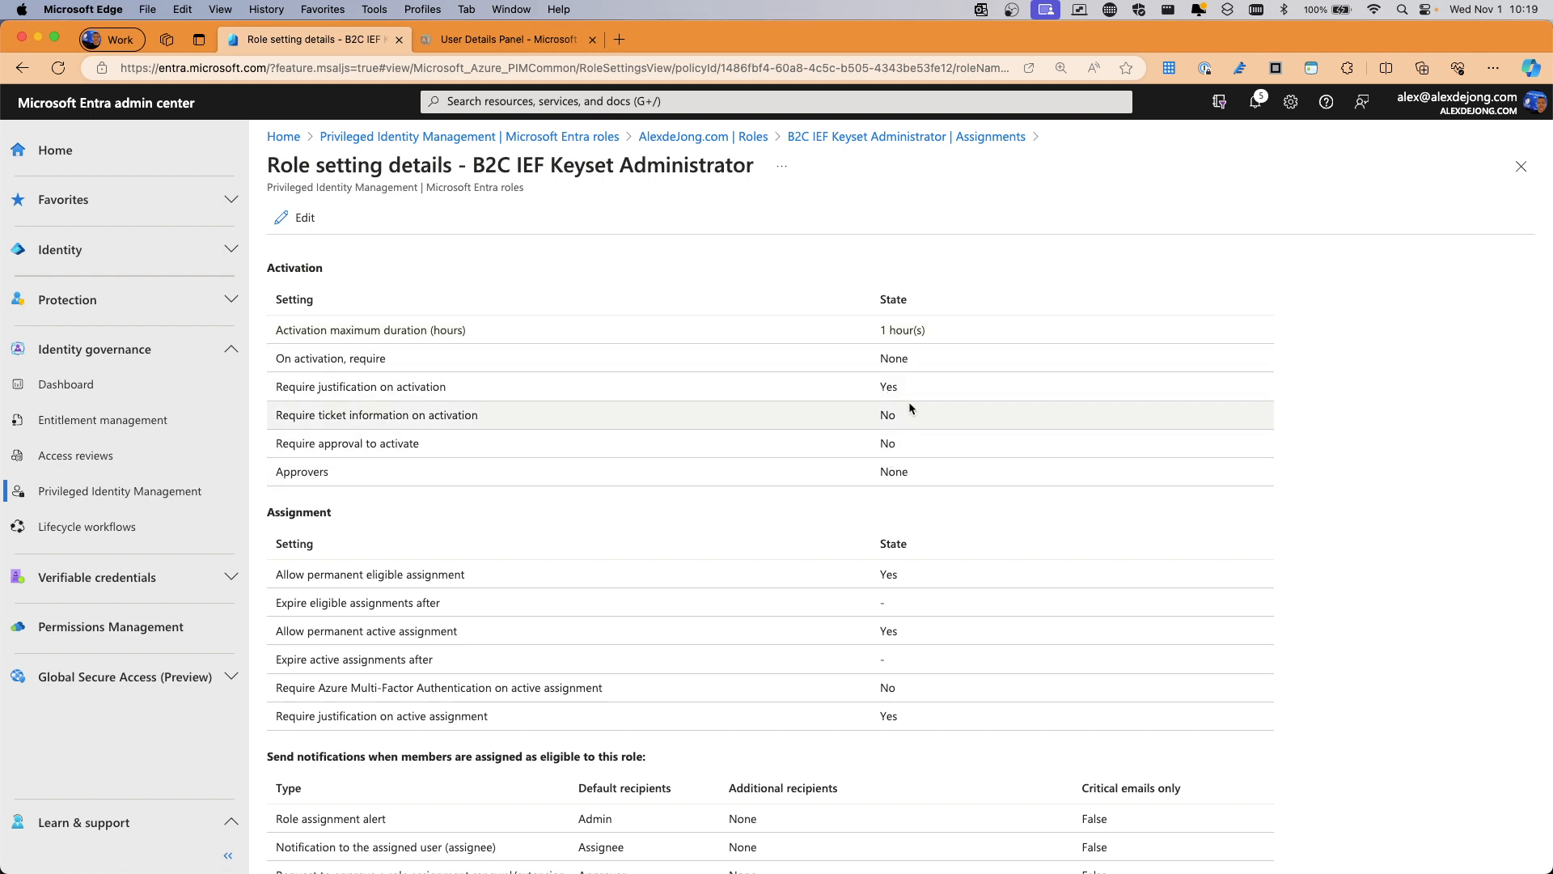
{"action": "scroll", "coordinate": [930, 425], "scroll_direction": "down", "scroll_amount": 5}
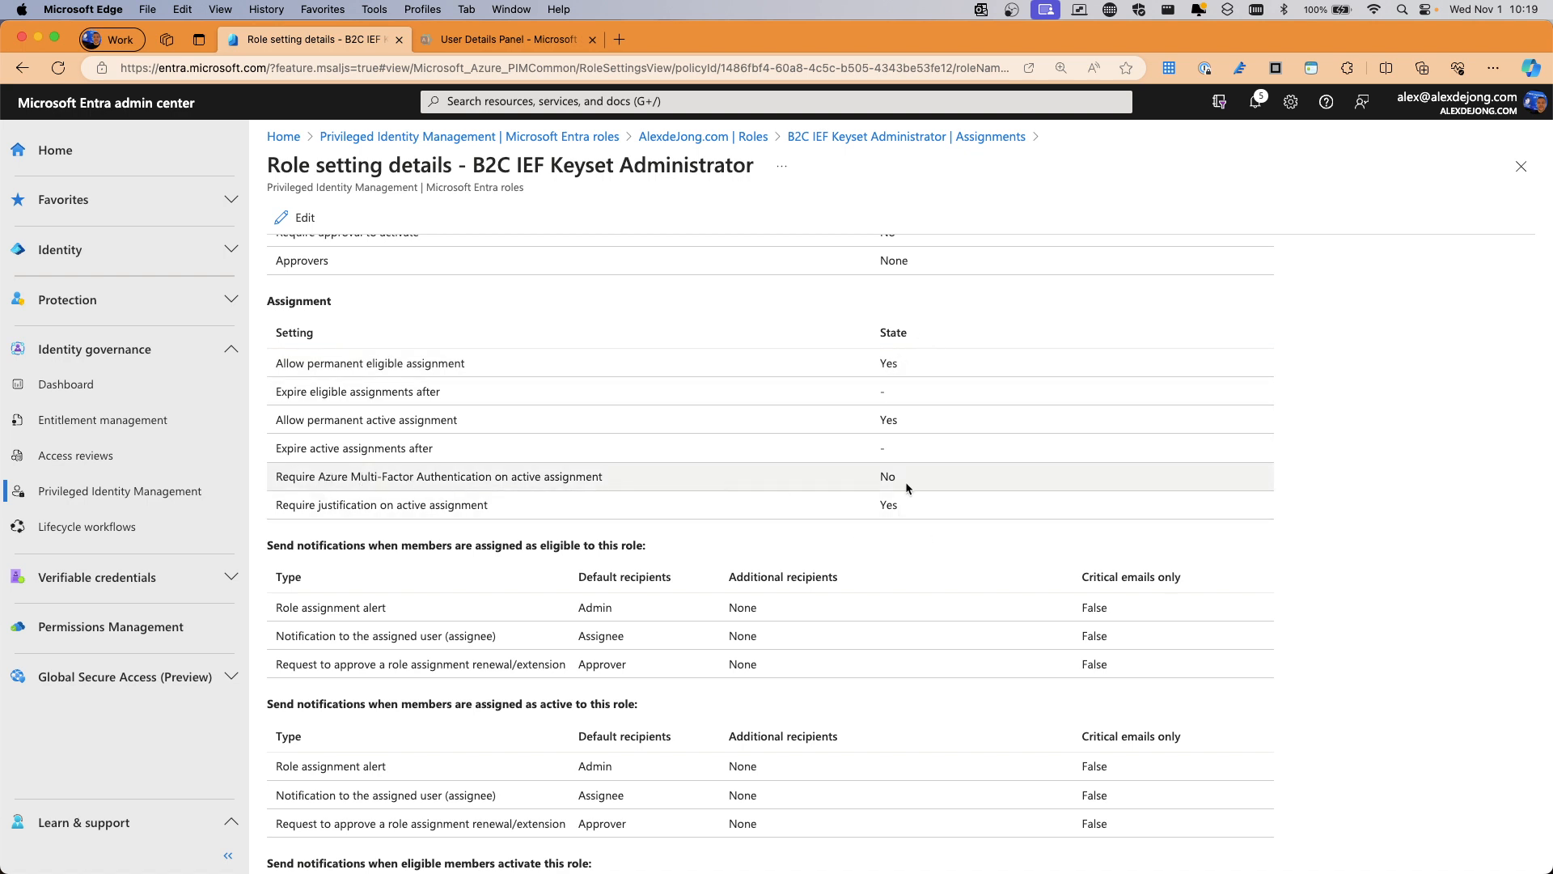
{"action": "scroll", "coordinate": [904, 483], "scroll_direction": "down", "scroll_amount": 3}
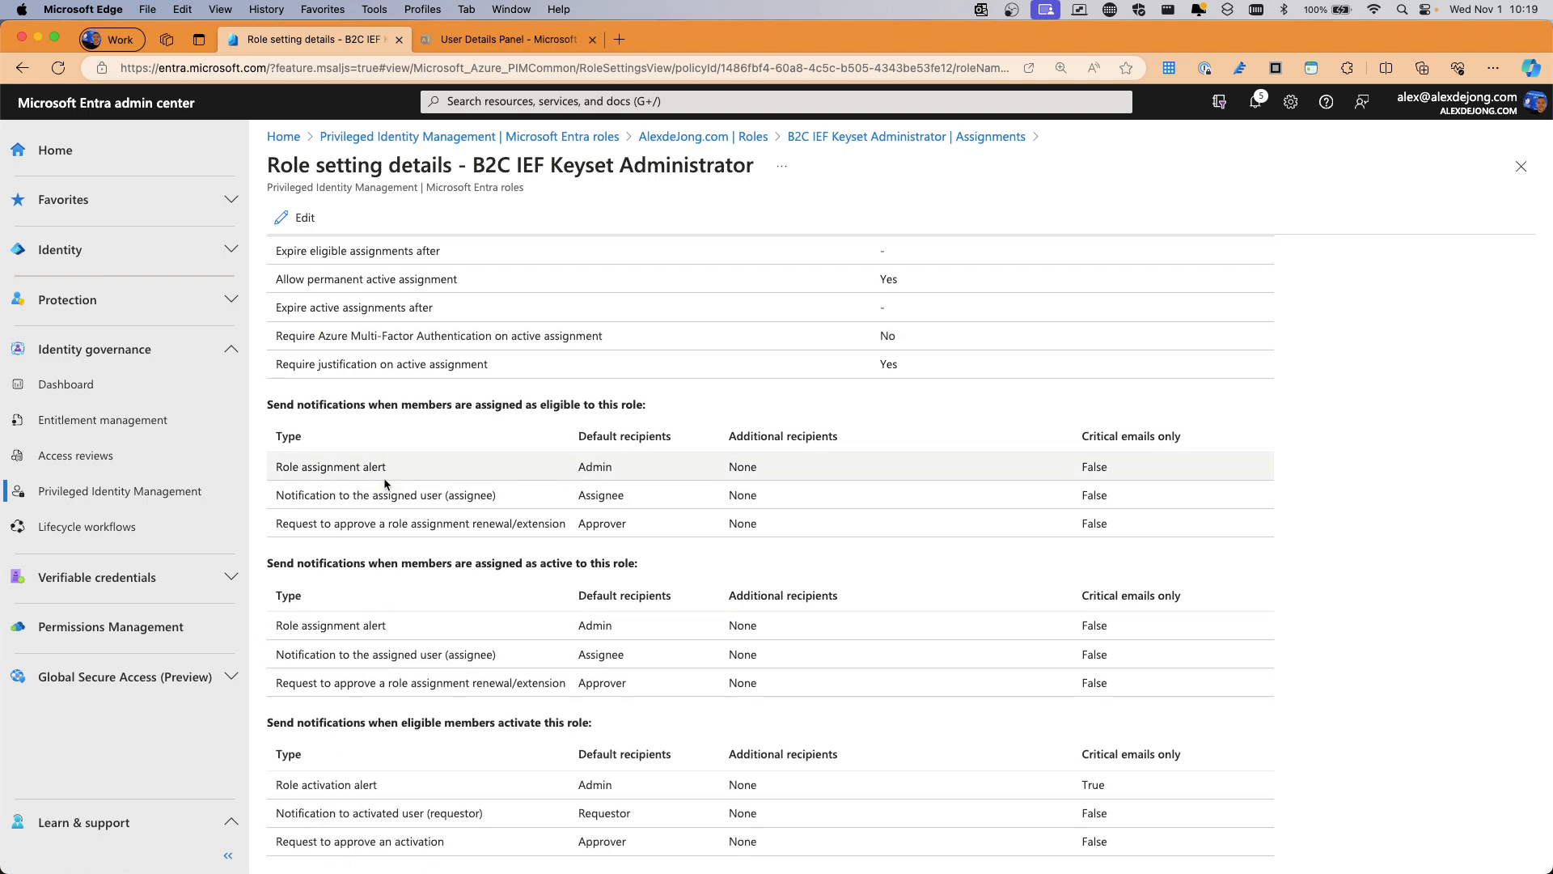
{"action": "scroll", "coordinate": [385, 482], "scroll_direction": "up", "scroll_amount": 7}
{"action": "left_click", "coordinate": [717, 139]}
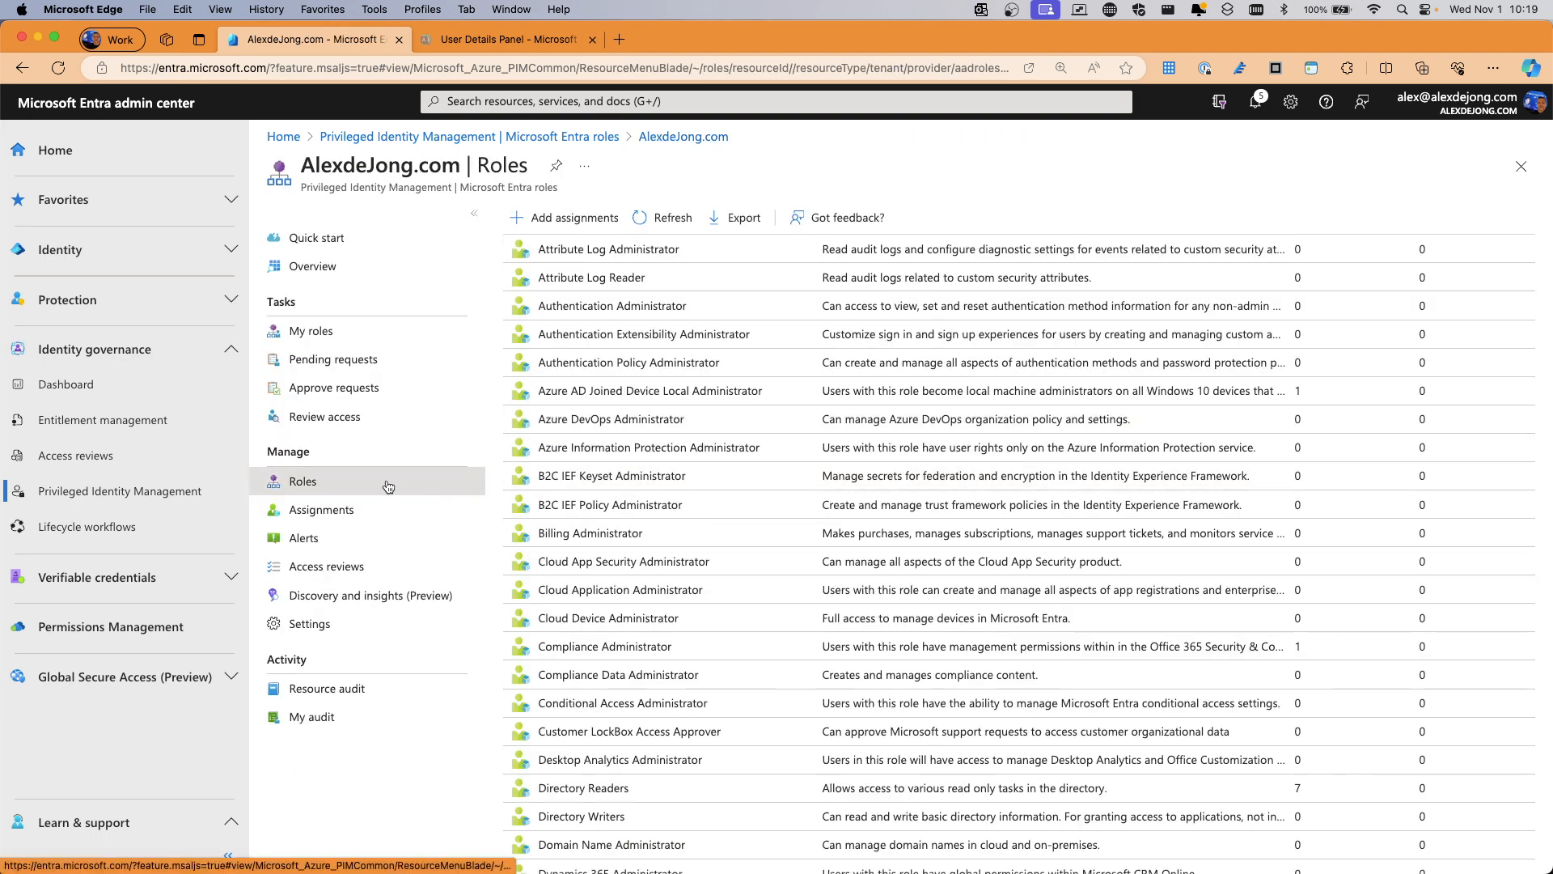
Look through the tenant's eligible, active and expired role assignments
{"action": "left_click", "coordinate": [340, 511]}
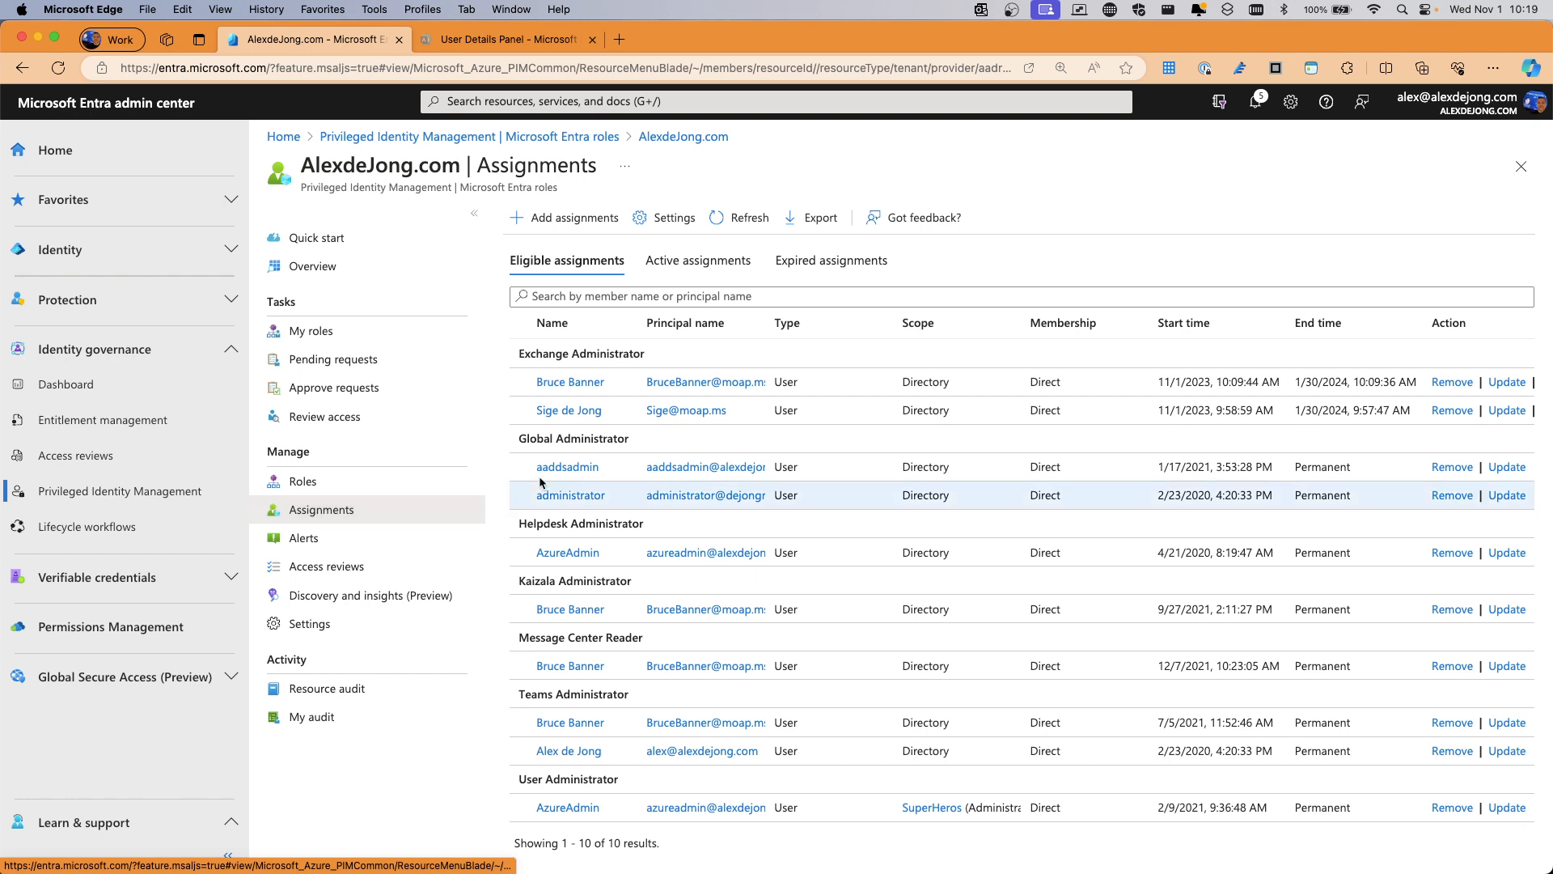
{"action": "scroll", "coordinate": [1040, 412], "scroll_direction": "down", "scroll_amount": 1}
{"action": "scroll", "coordinate": [1041, 414], "scroll_direction": "up", "scroll_amount": 1}
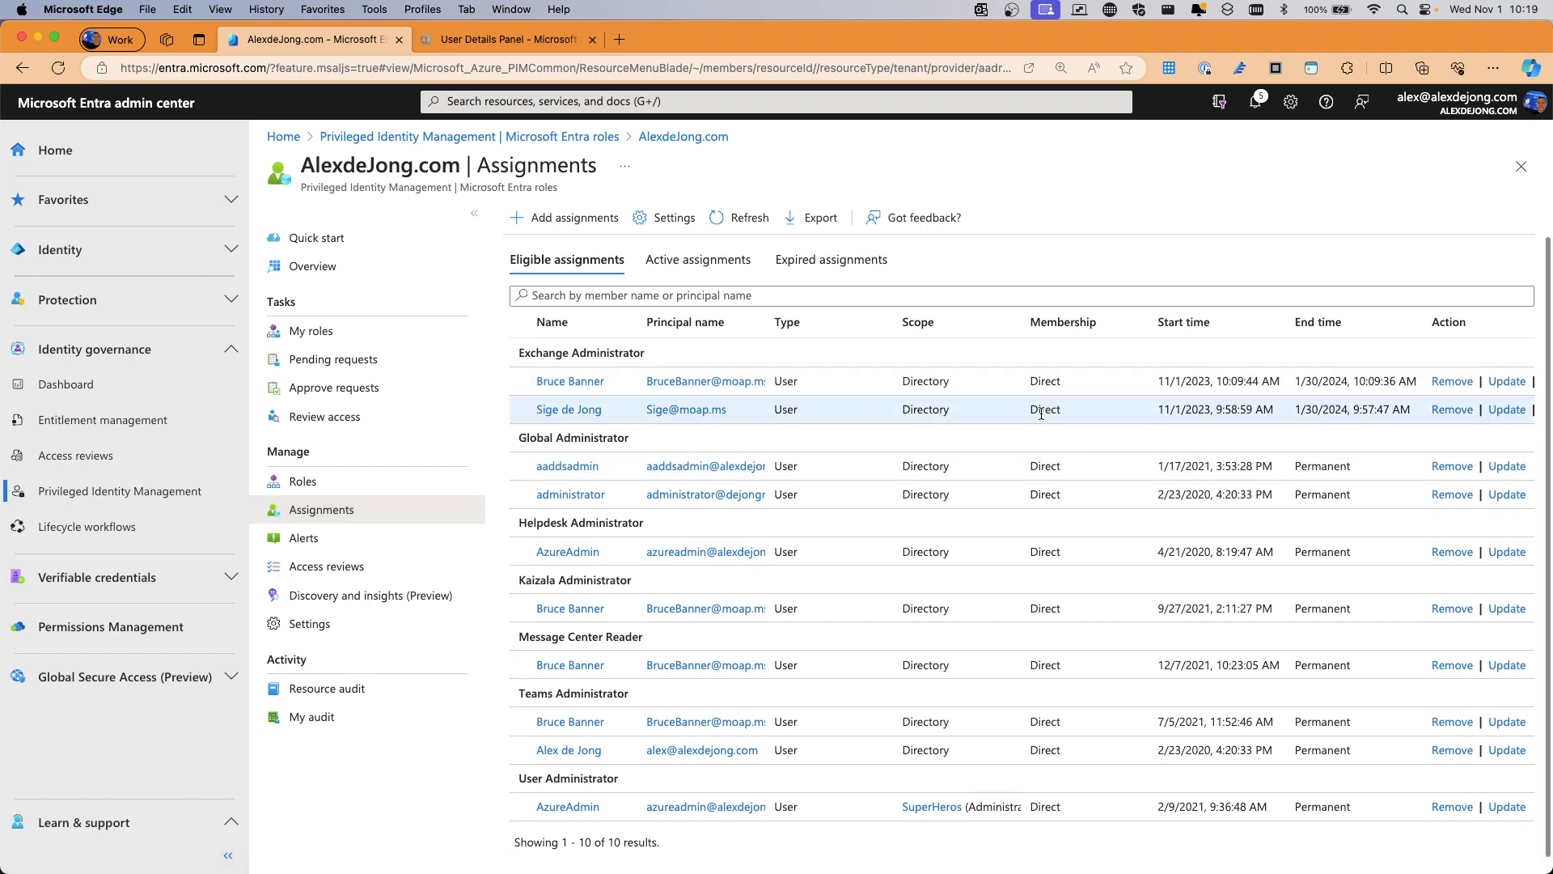
{"action": "scroll", "coordinate": [1041, 413], "scroll_direction": "down", "scroll_amount": 1}
{"action": "scroll", "coordinate": [1038, 411], "scroll_direction": "up", "scroll_amount": 1}
{"action": "left_click", "coordinate": [544, 261]}
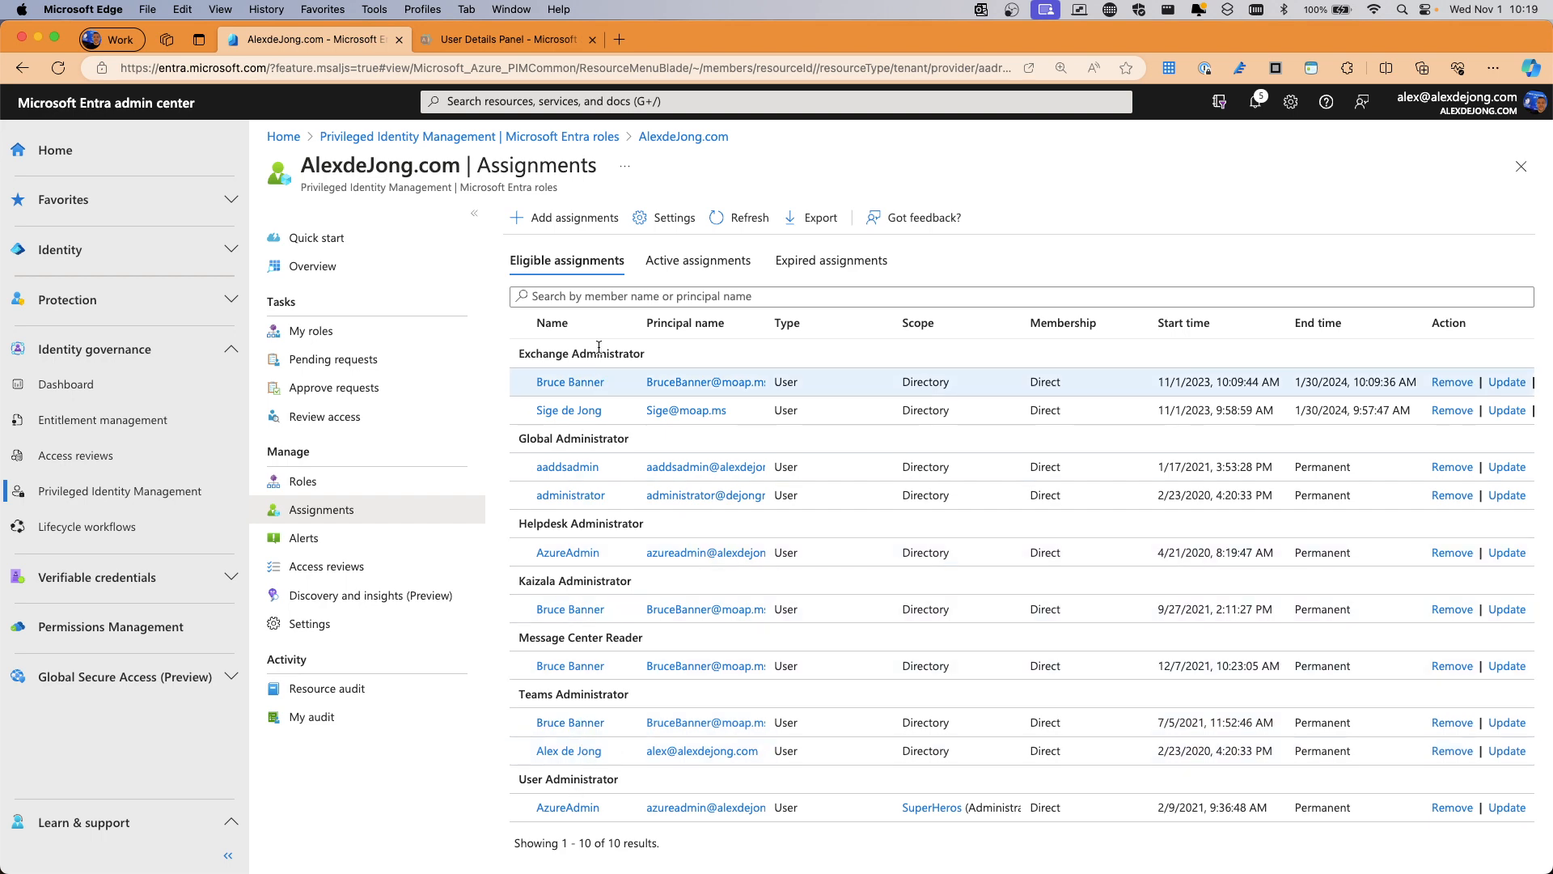
{"action": "left_click", "coordinate": [717, 264]}
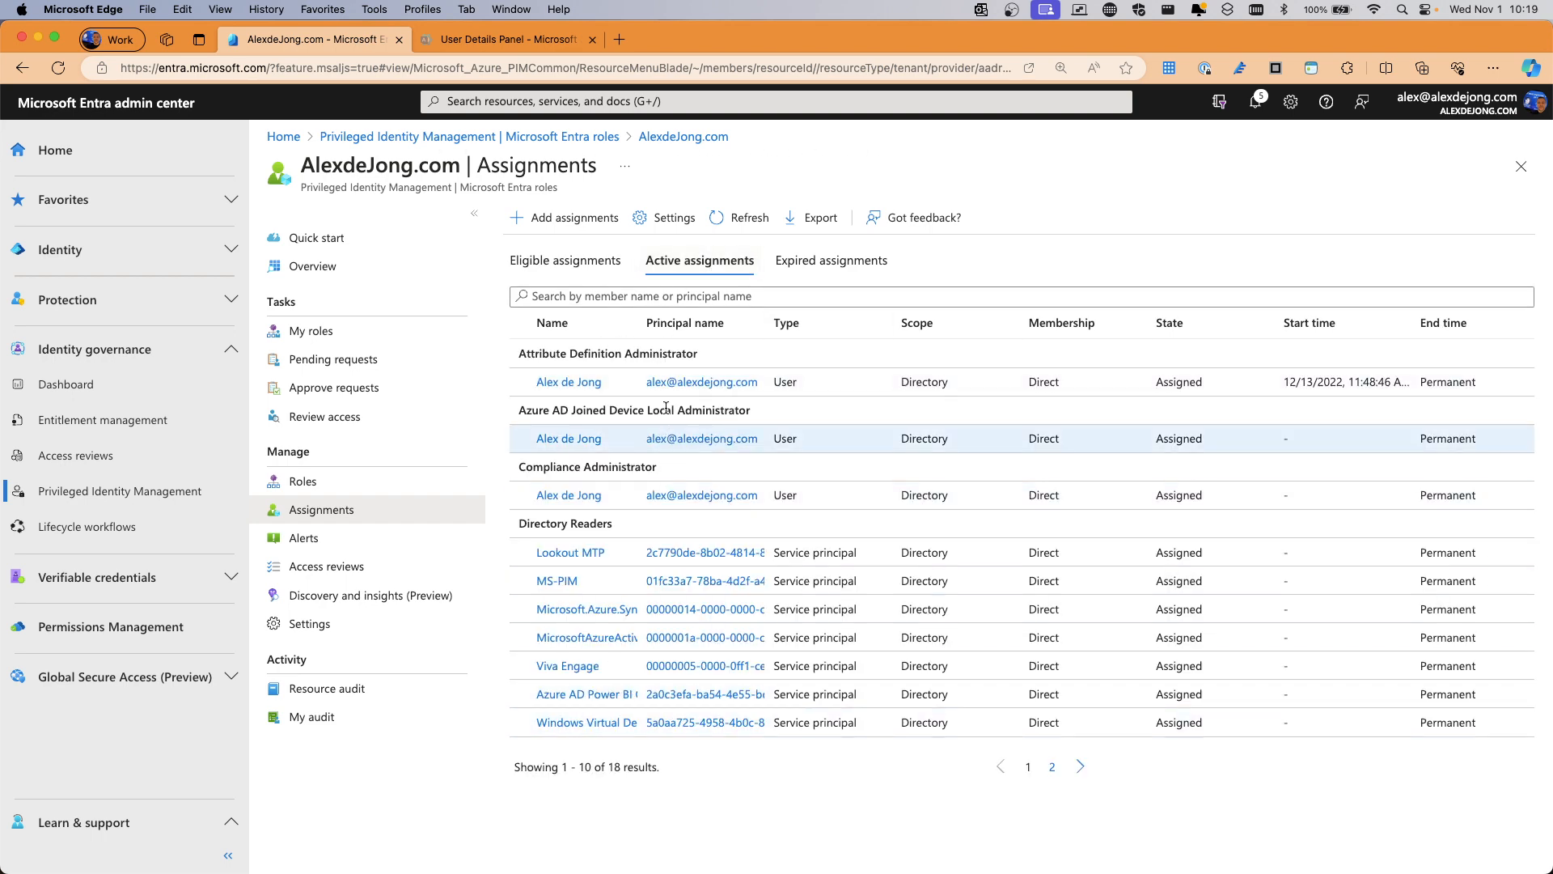
{"action": "left_click", "coordinate": [833, 263]}
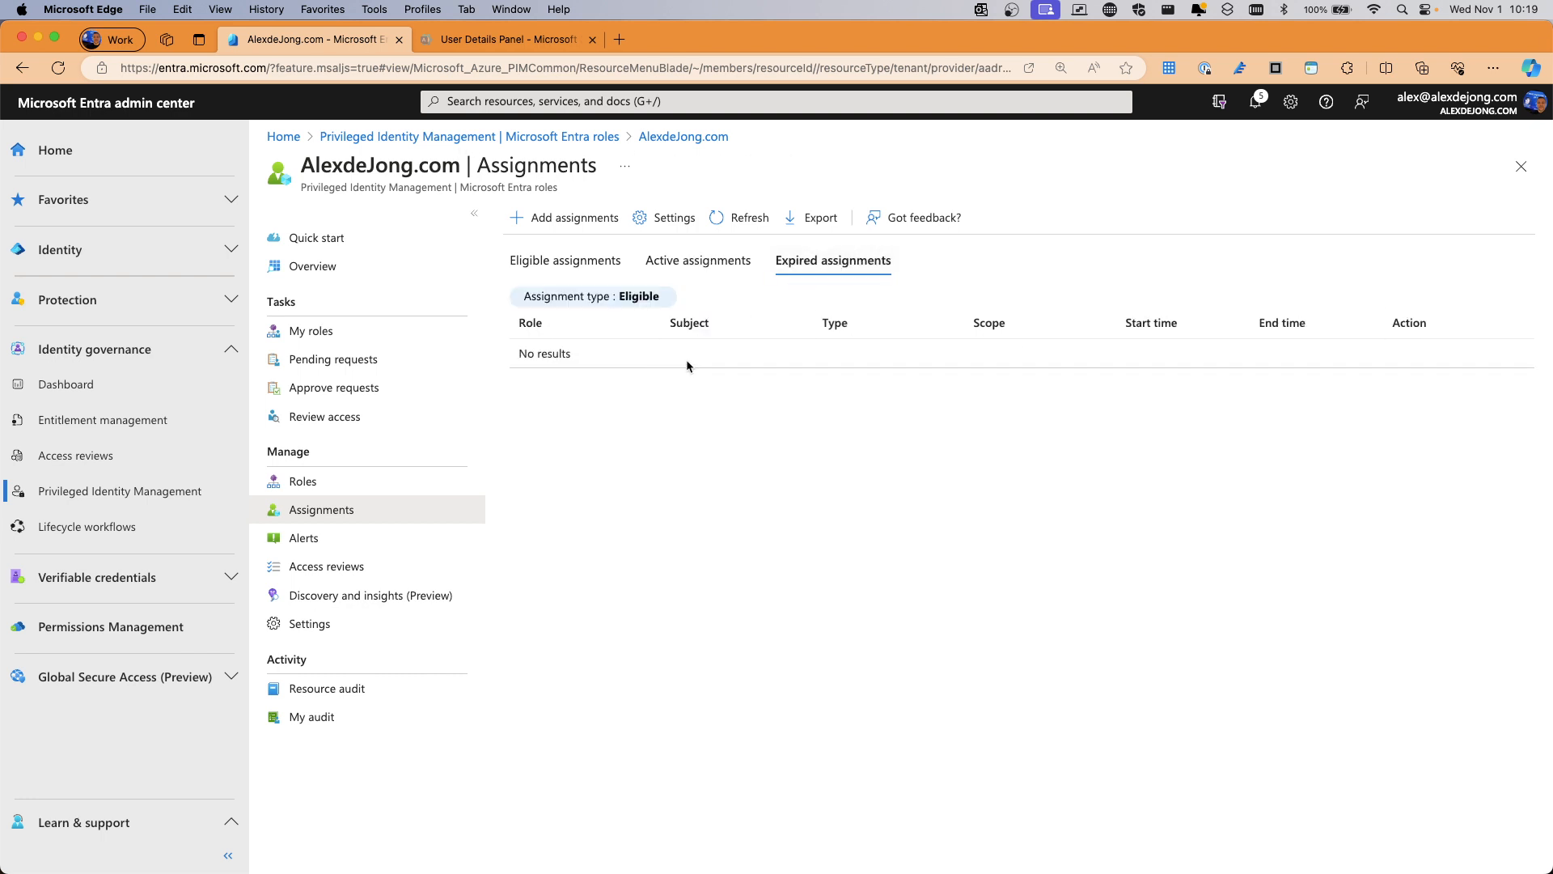
Browse the settings list for every role, then go back to Assignments
{"action": "left_click", "coordinate": [671, 216]}
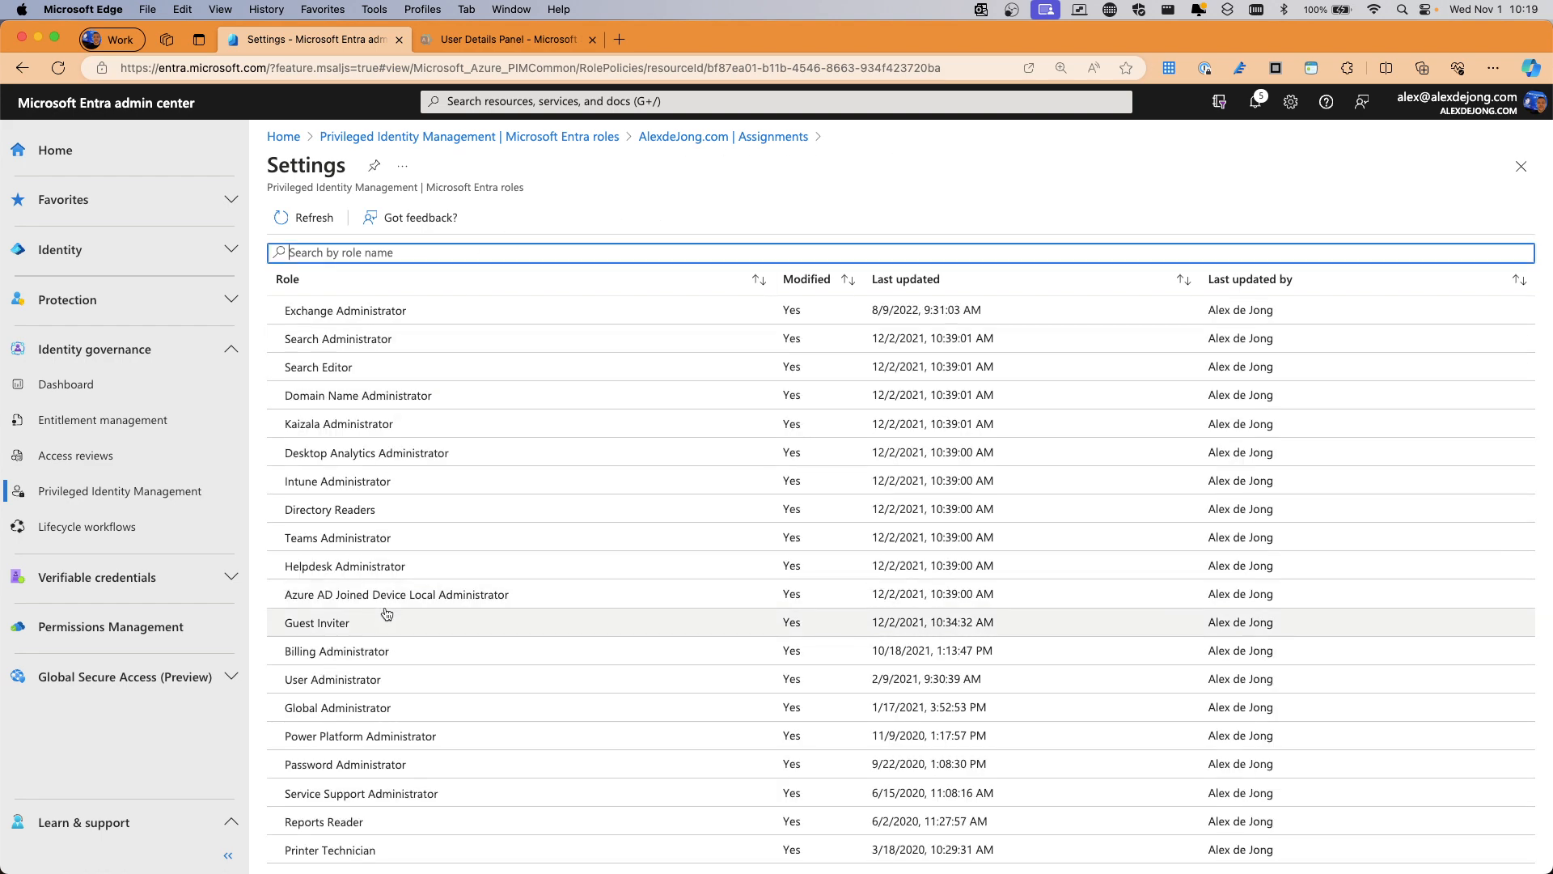
{"action": "scroll", "coordinate": [387, 614], "scroll_direction": "down", "scroll_amount": 15}
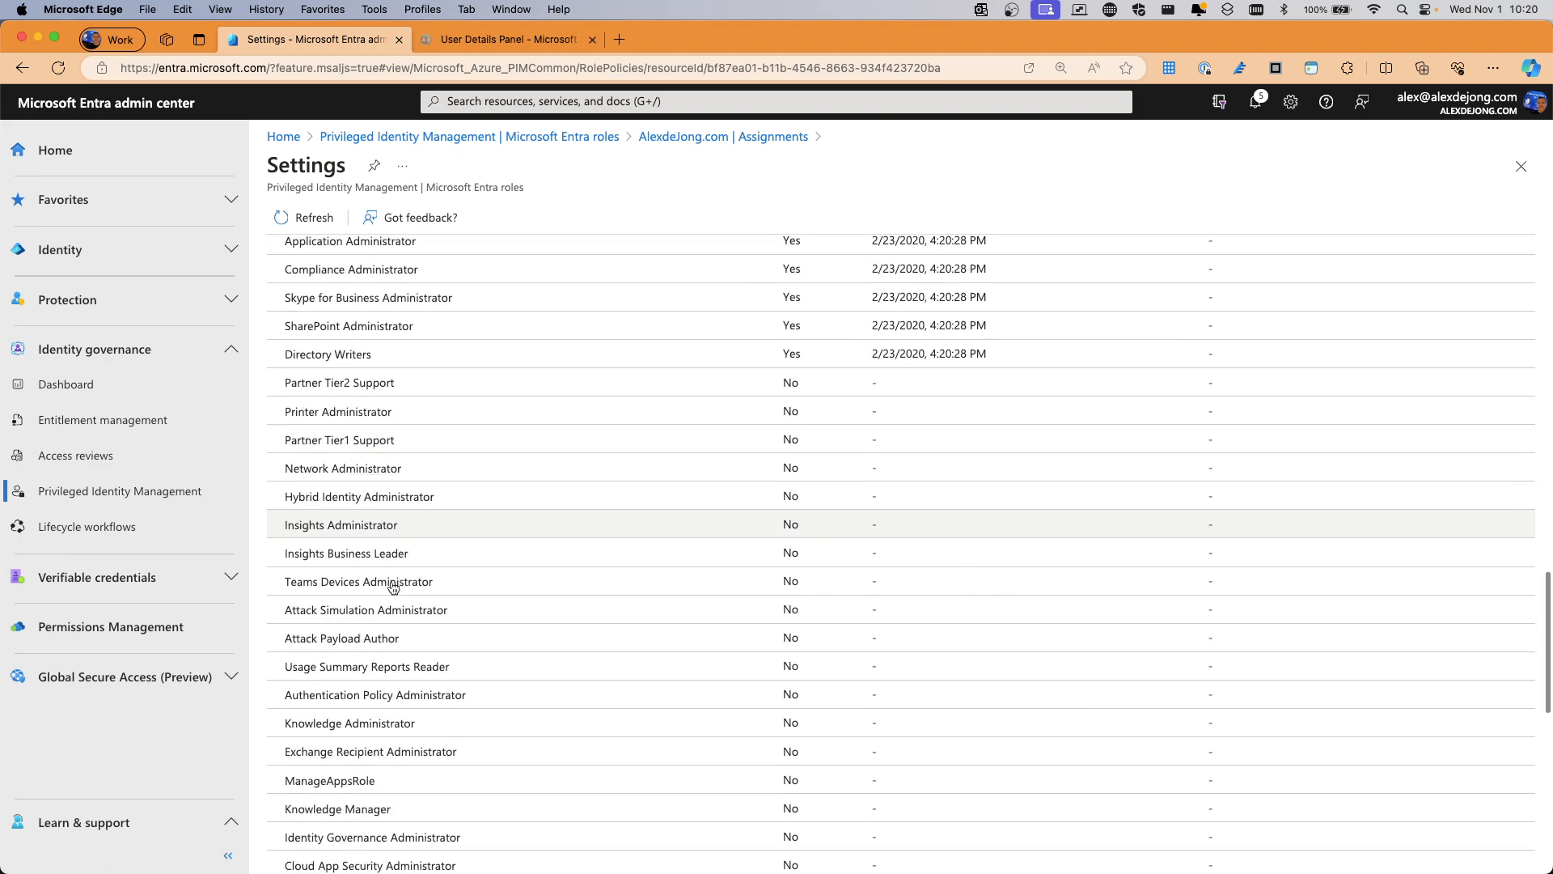
{"action": "scroll", "coordinate": [393, 587], "scroll_direction": "down", "scroll_amount": 10}
{"action": "scroll", "coordinate": [395, 587], "scroll_direction": "up", "scroll_amount": 20}
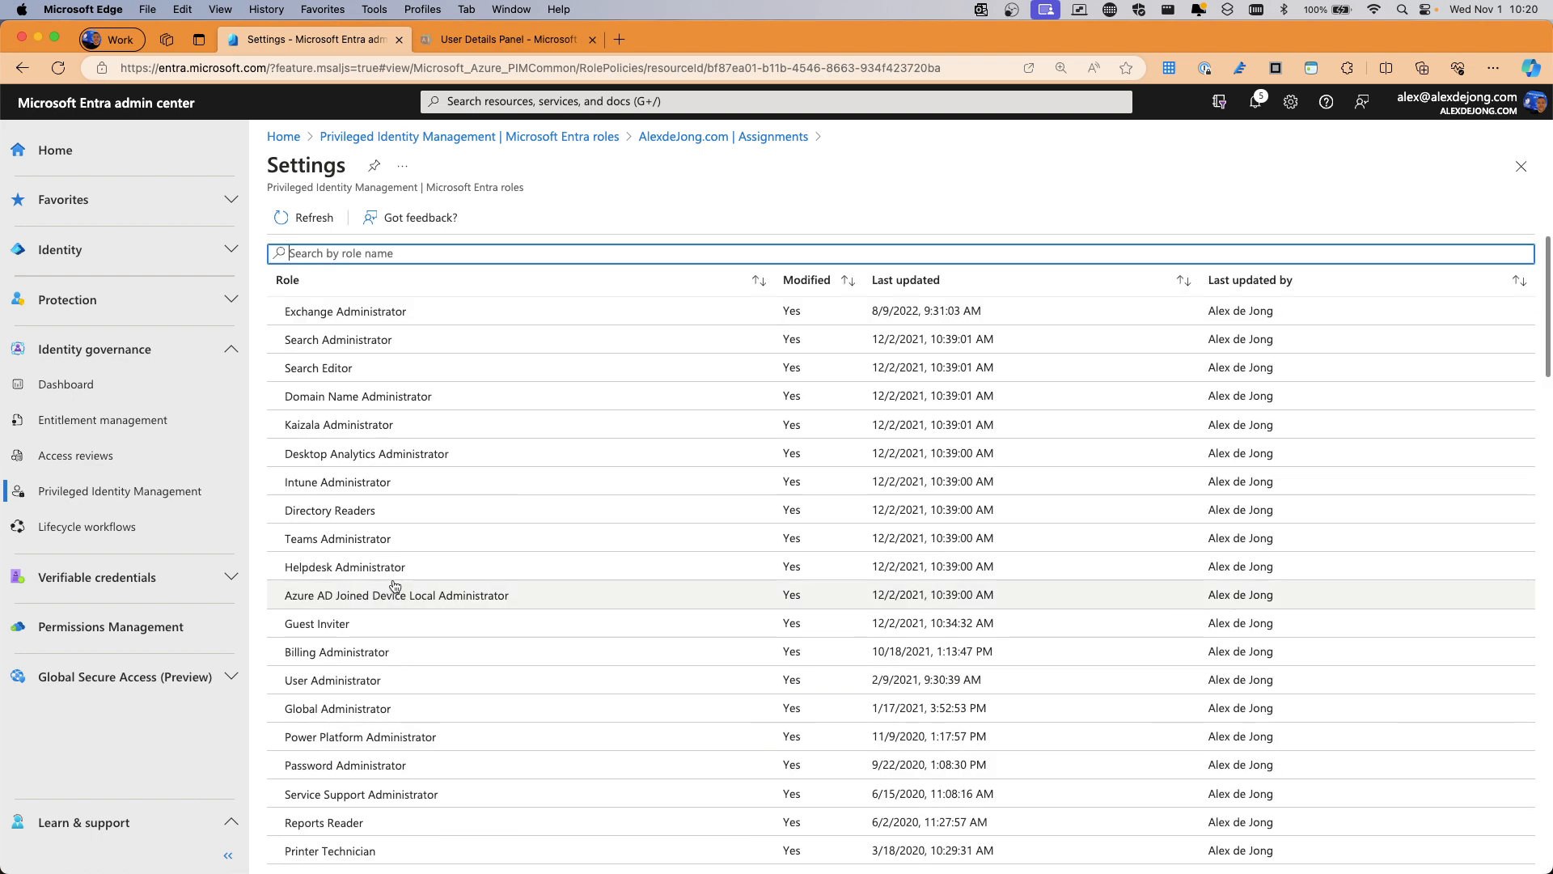
{"action": "left_click", "coordinate": [697, 137]}
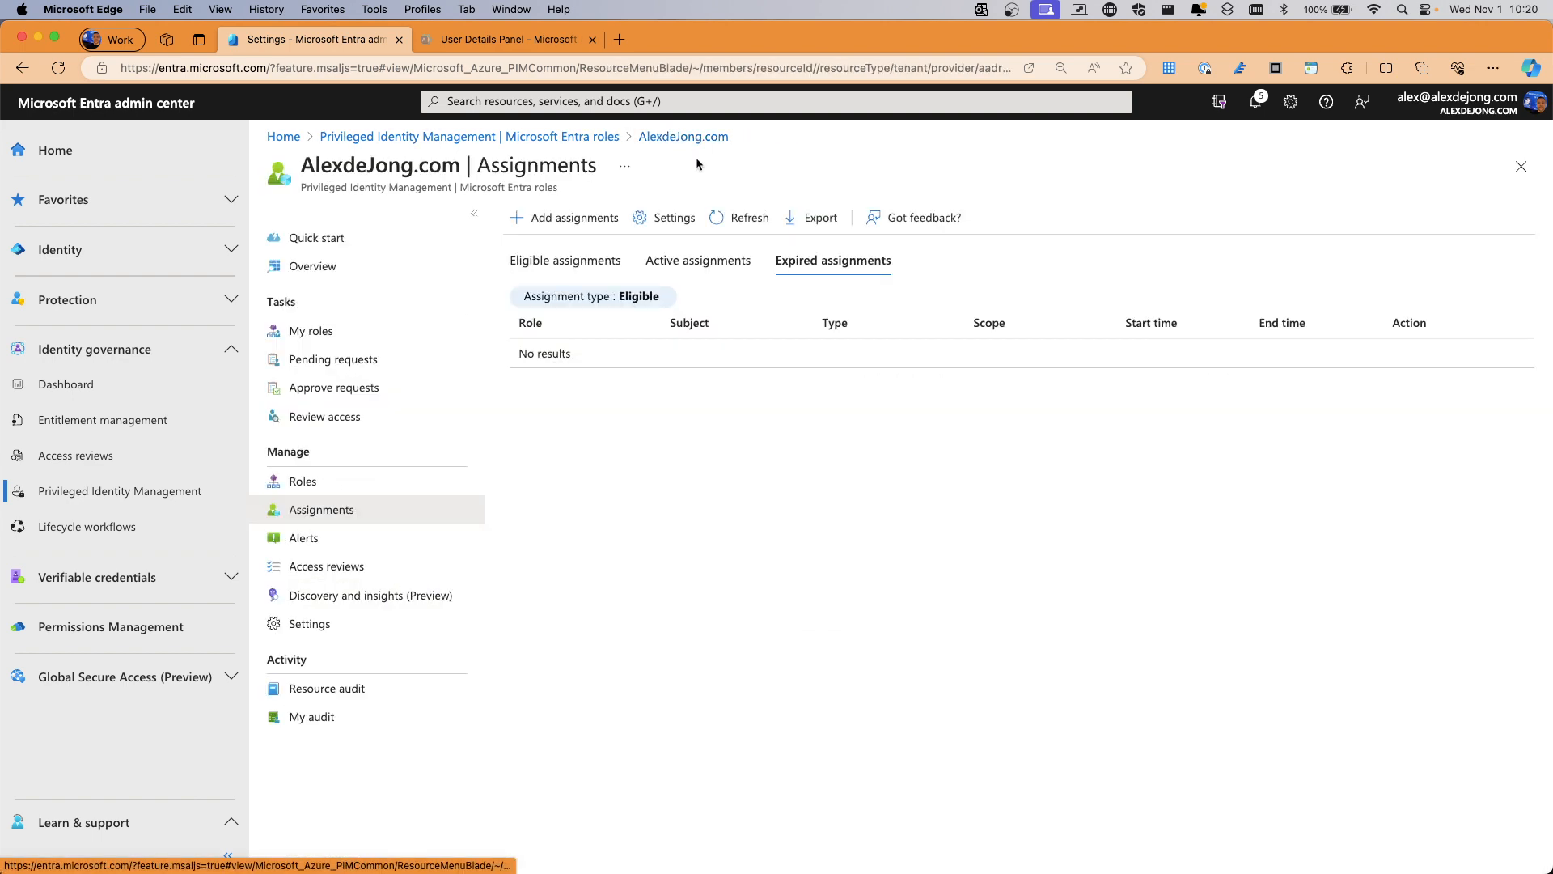
Open the MFA-not-required alert and select Attribute Definition Administrator and Message Center Reader roles
{"action": "left_click", "coordinate": [299, 538]}
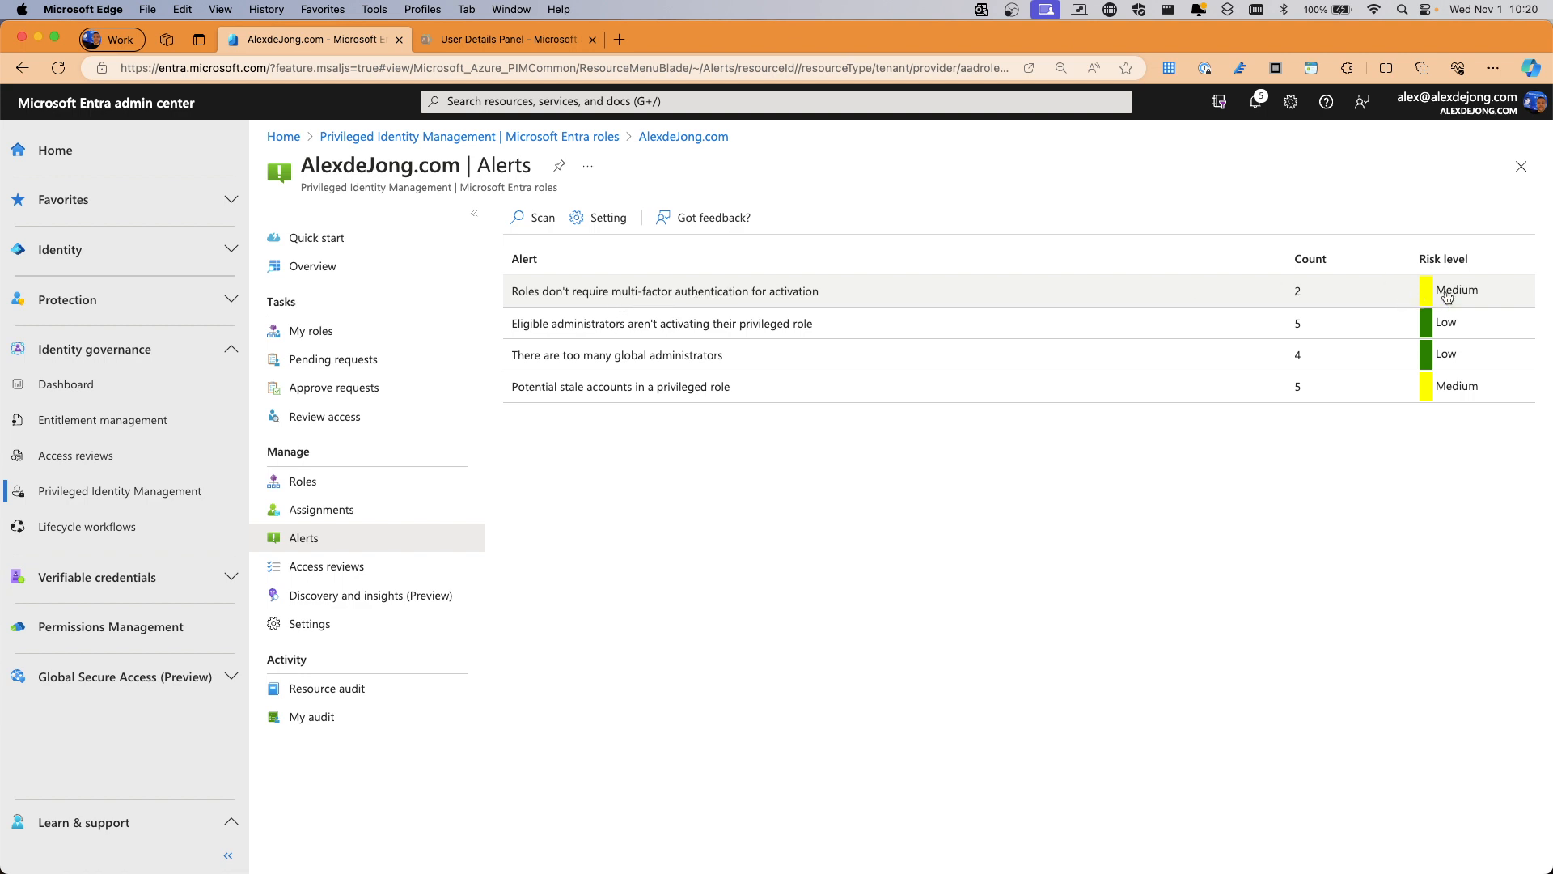
{"action": "left_click", "coordinate": [739, 297]}
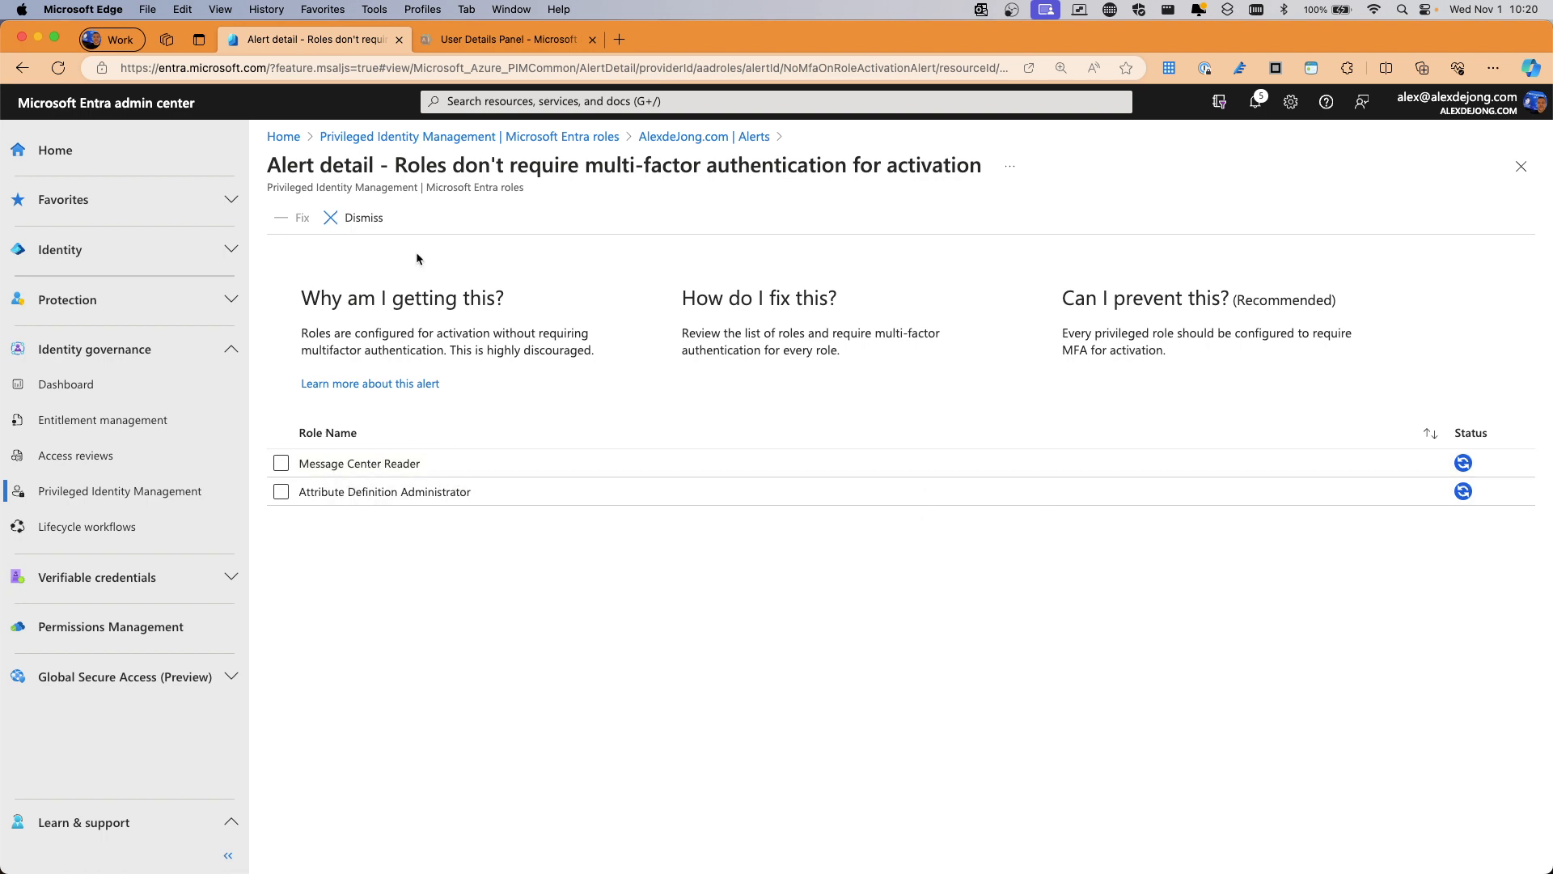
{"action": "left_click", "coordinate": [280, 463]}
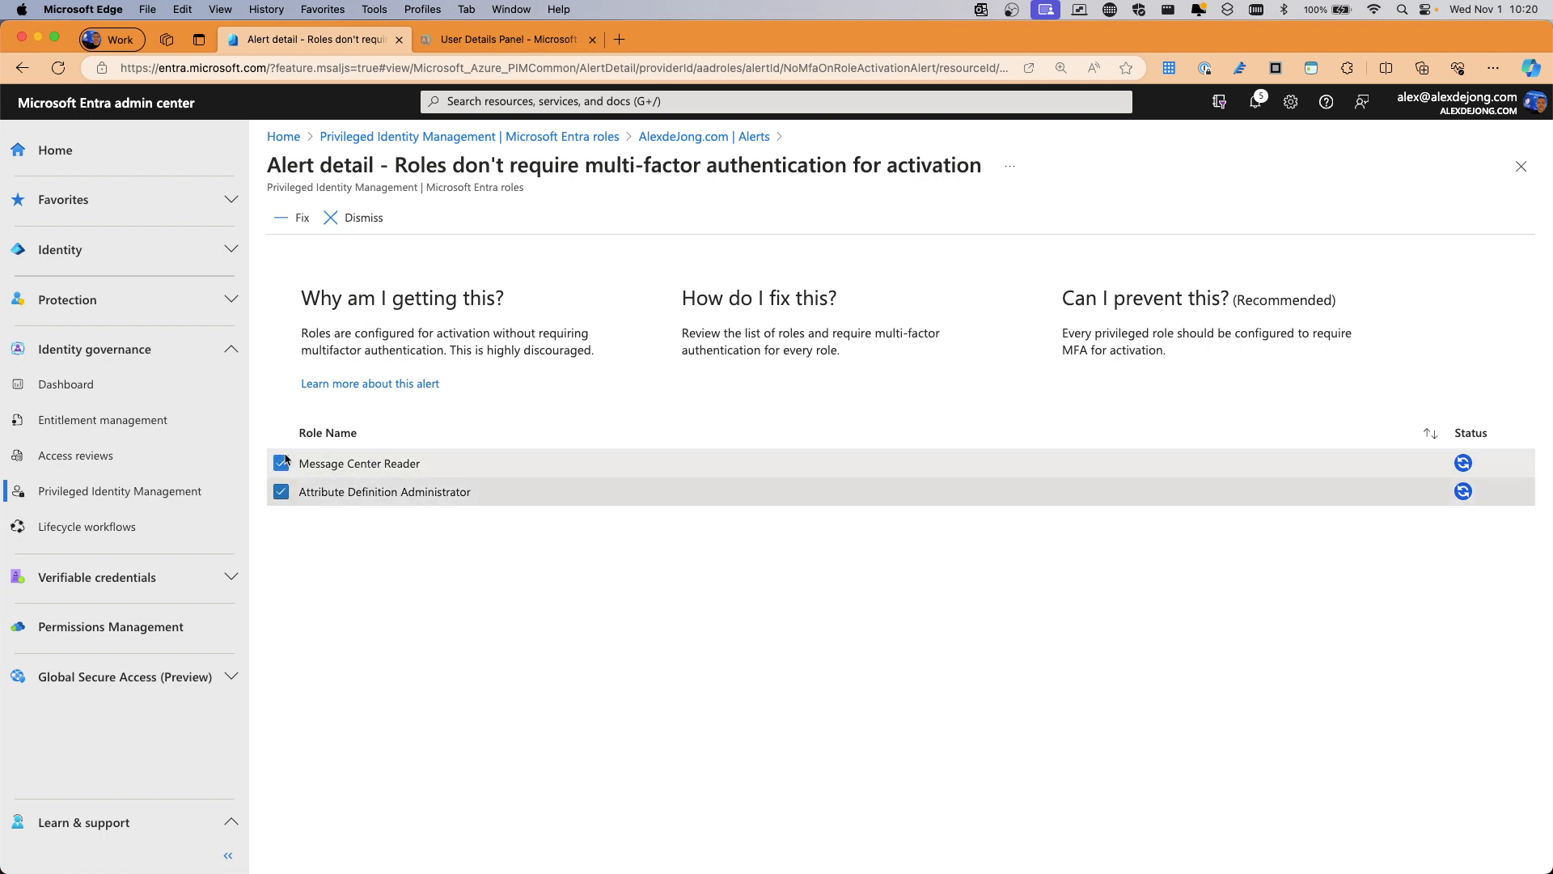
{"action": "left_click", "coordinate": [280, 491]}
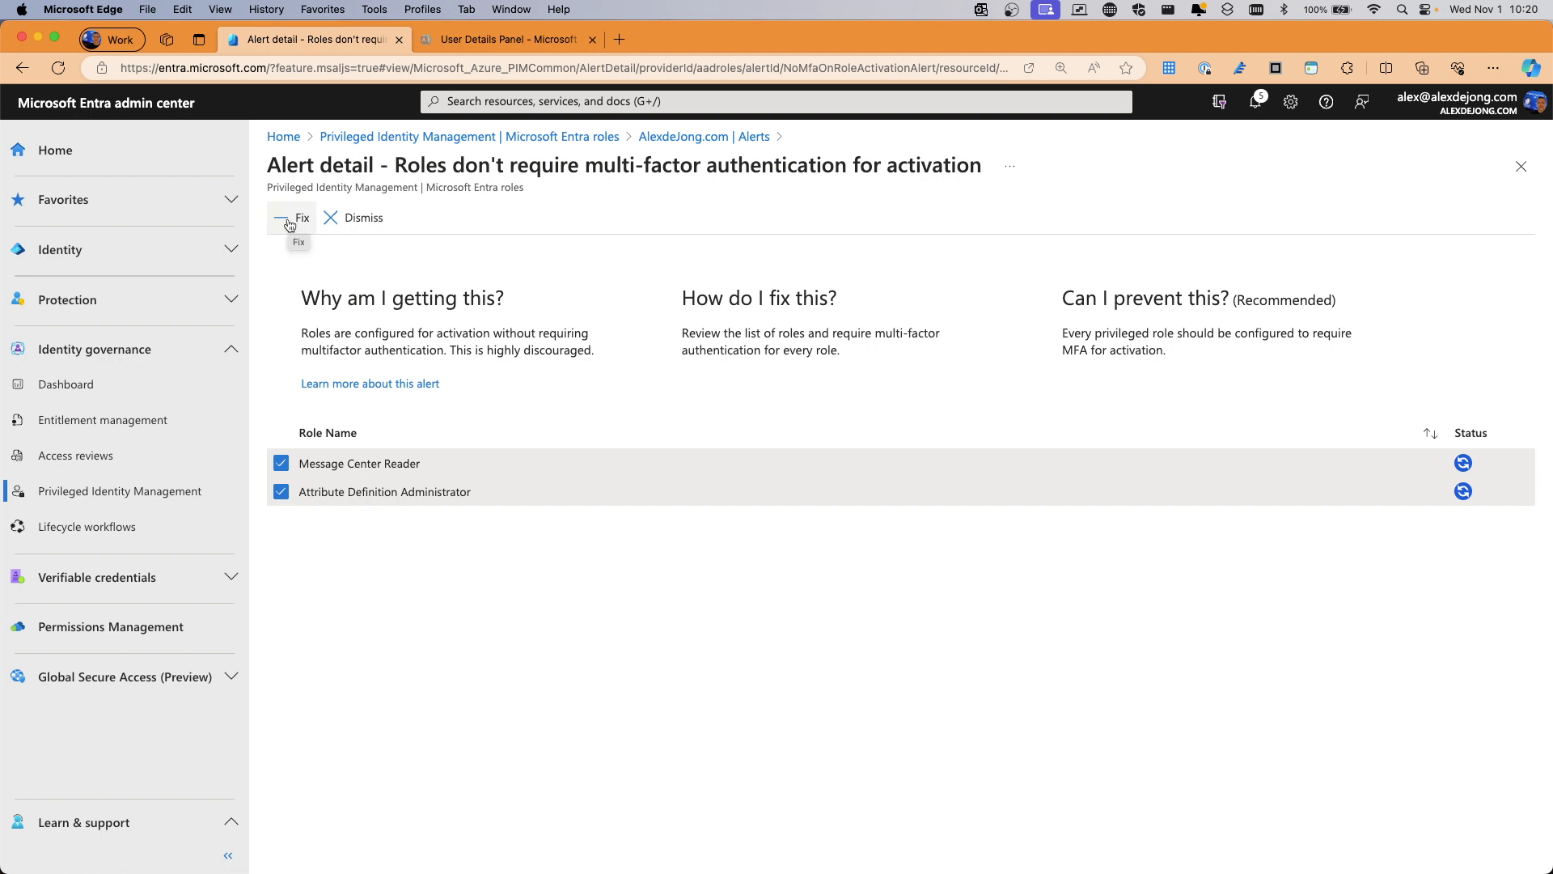
Inspect the potential stale accounts alert, then return to the Alerts list
{"action": "left_click", "coordinate": [703, 137]}
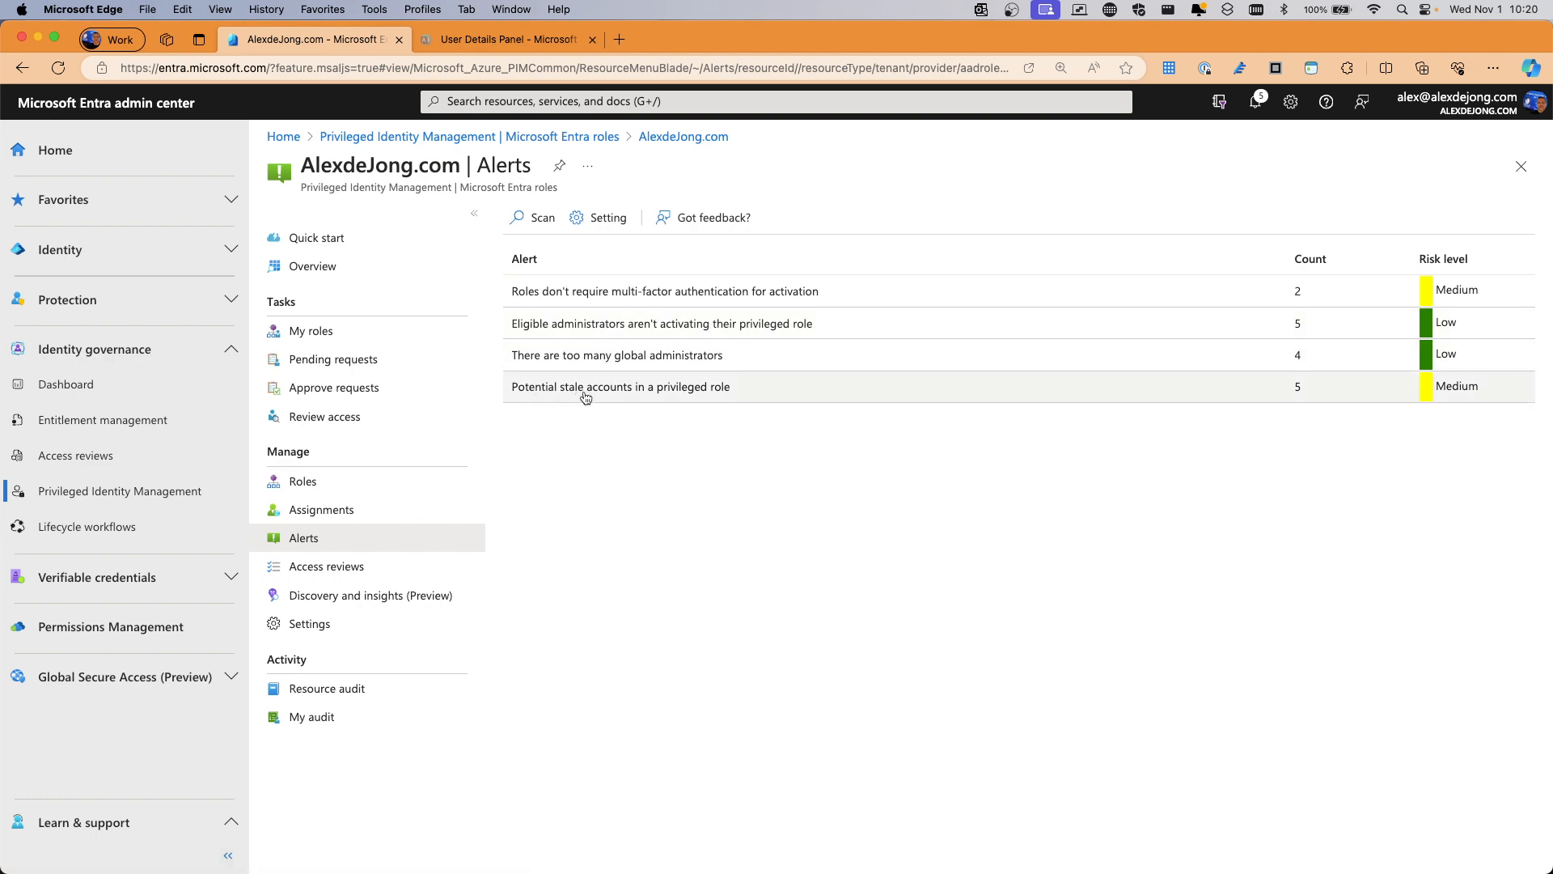
{"action": "left_click", "coordinate": [656, 397]}
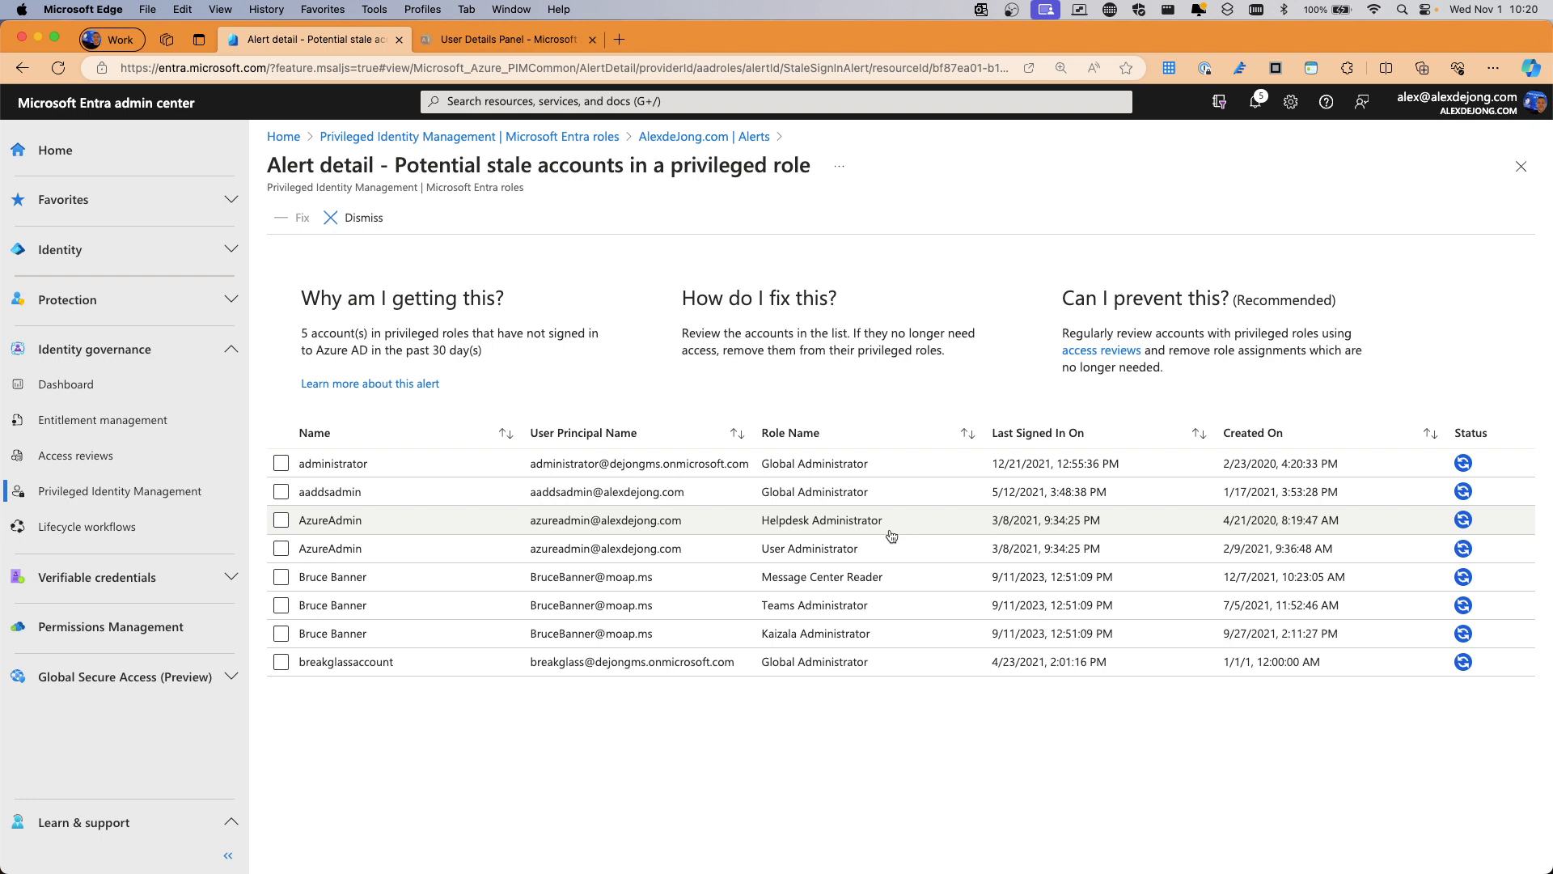
{"action": "left_click", "coordinate": [688, 138]}
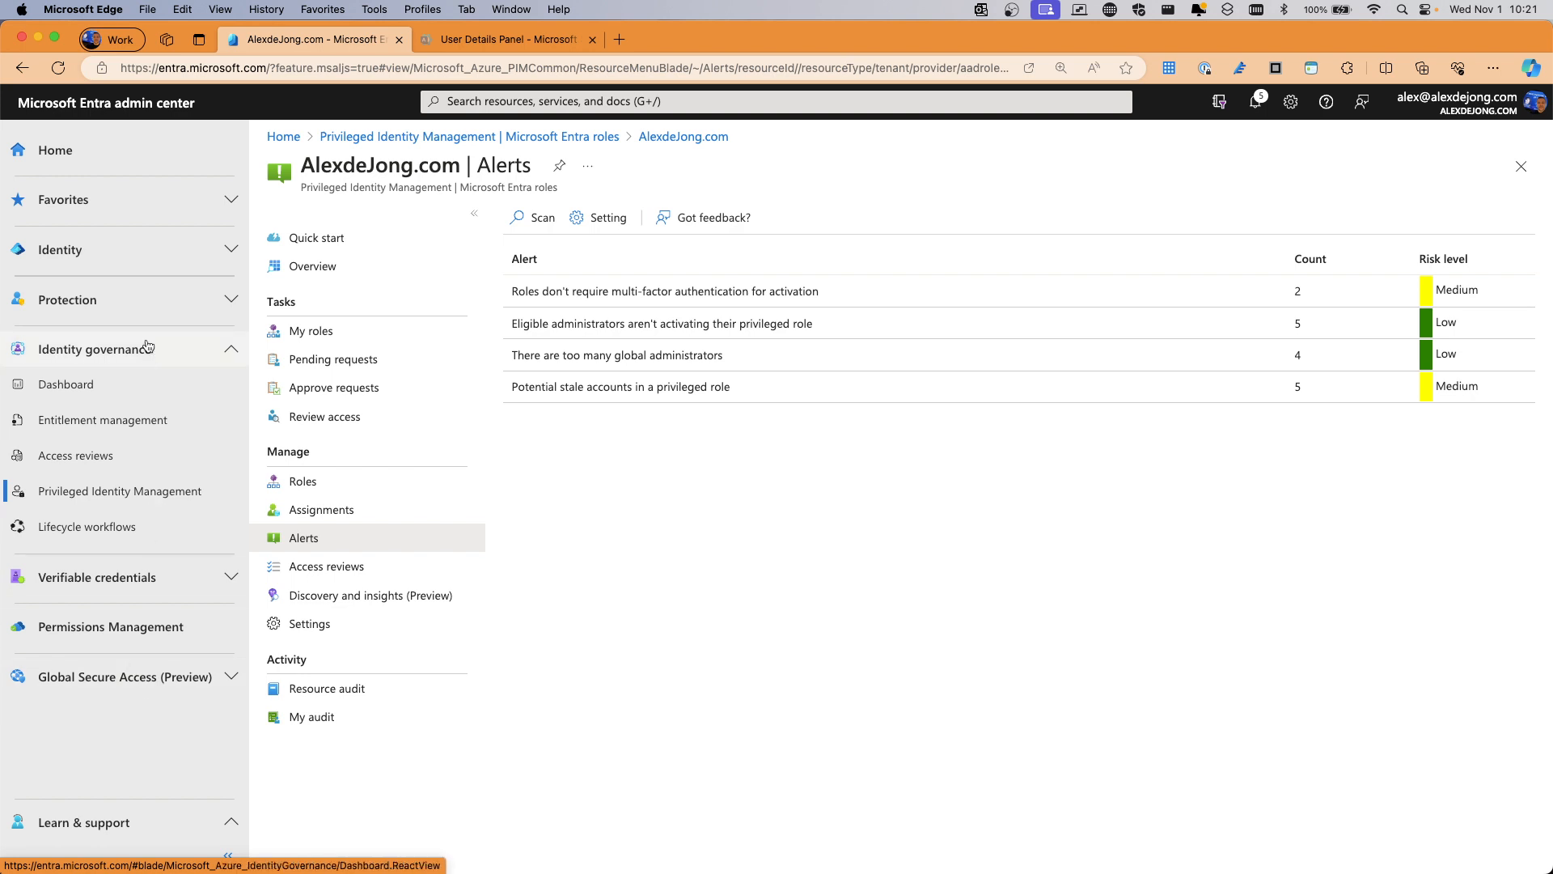
Open Identity Protection and review 2 attacks blocked, 2 users protected, 44 high-risk users
{"action": "left_click", "coordinate": [194, 250]}
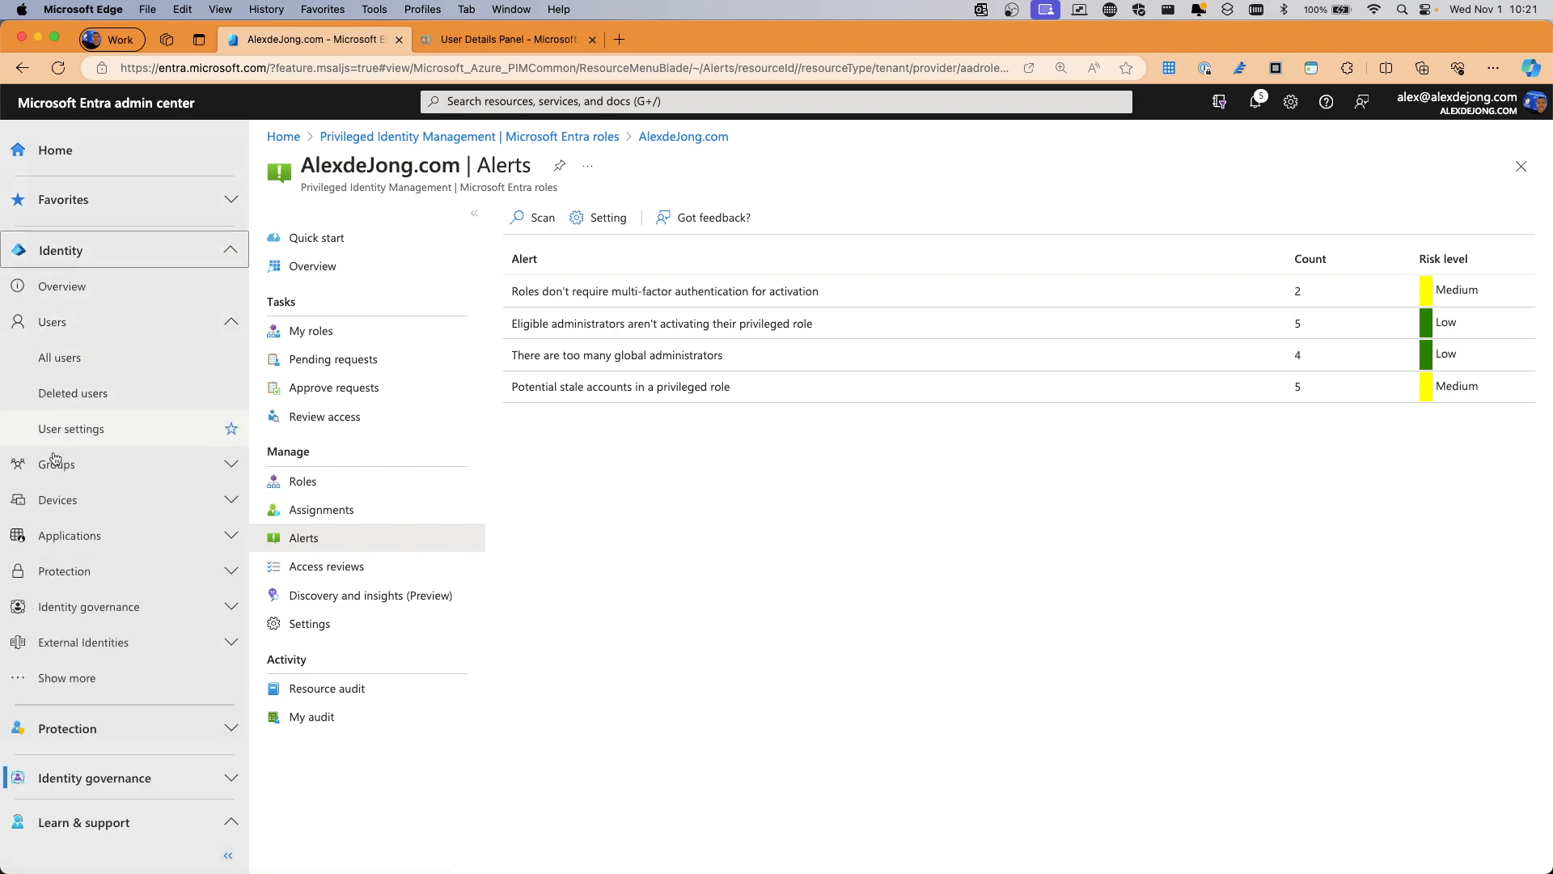
{"action": "scroll", "coordinate": [97, 566], "scroll_direction": "down", "scroll_amount": 3}
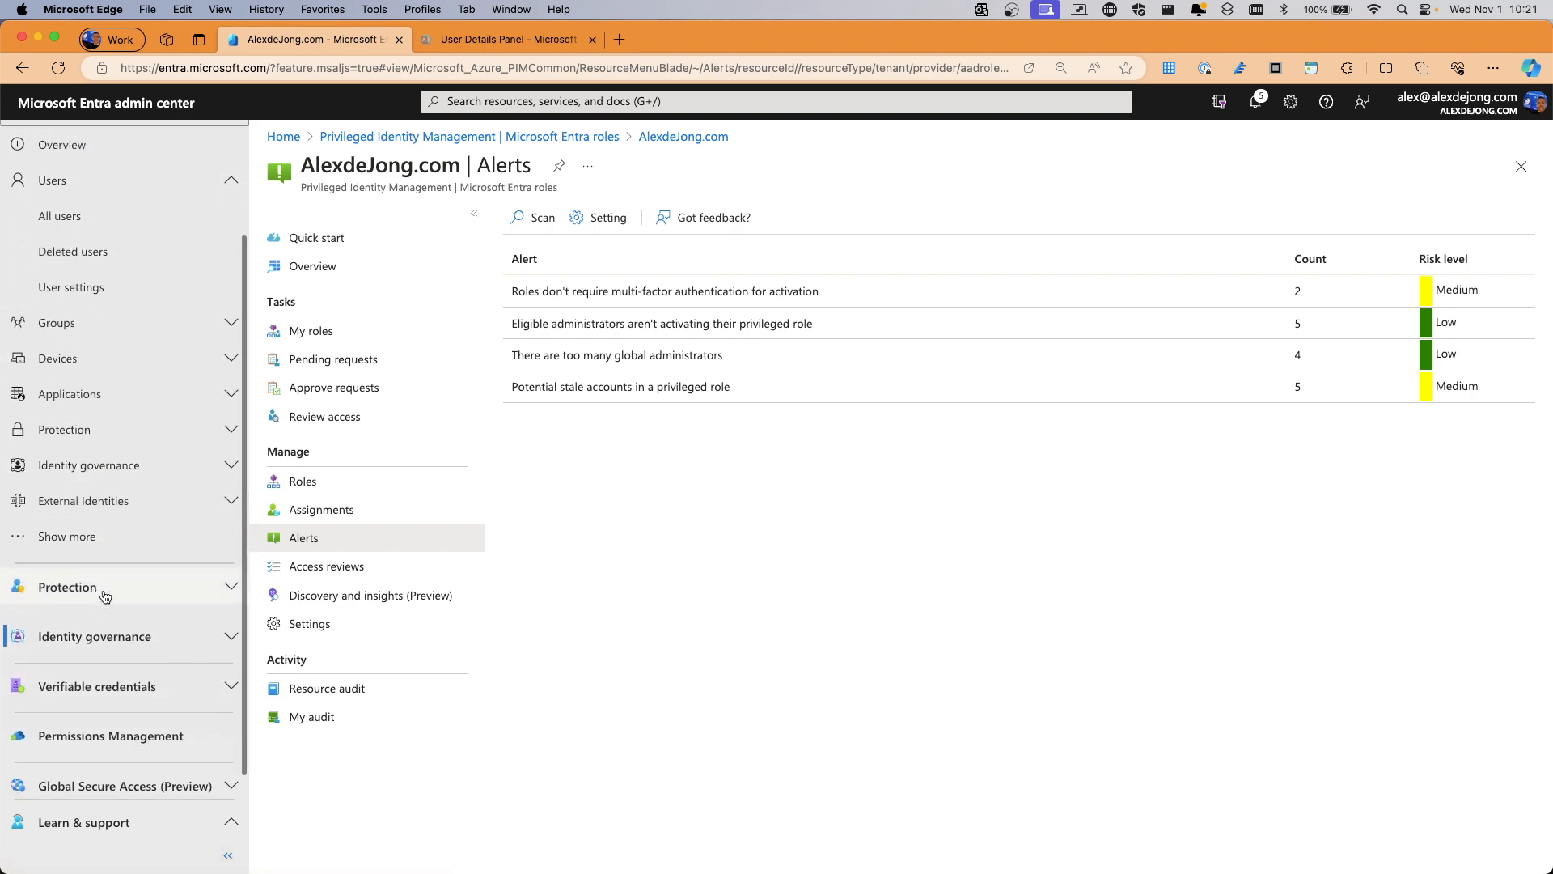
{"action": "left_click", "coordinate": [102, 593]}
{"action": "left_click", "coordinate": [118, 339]}
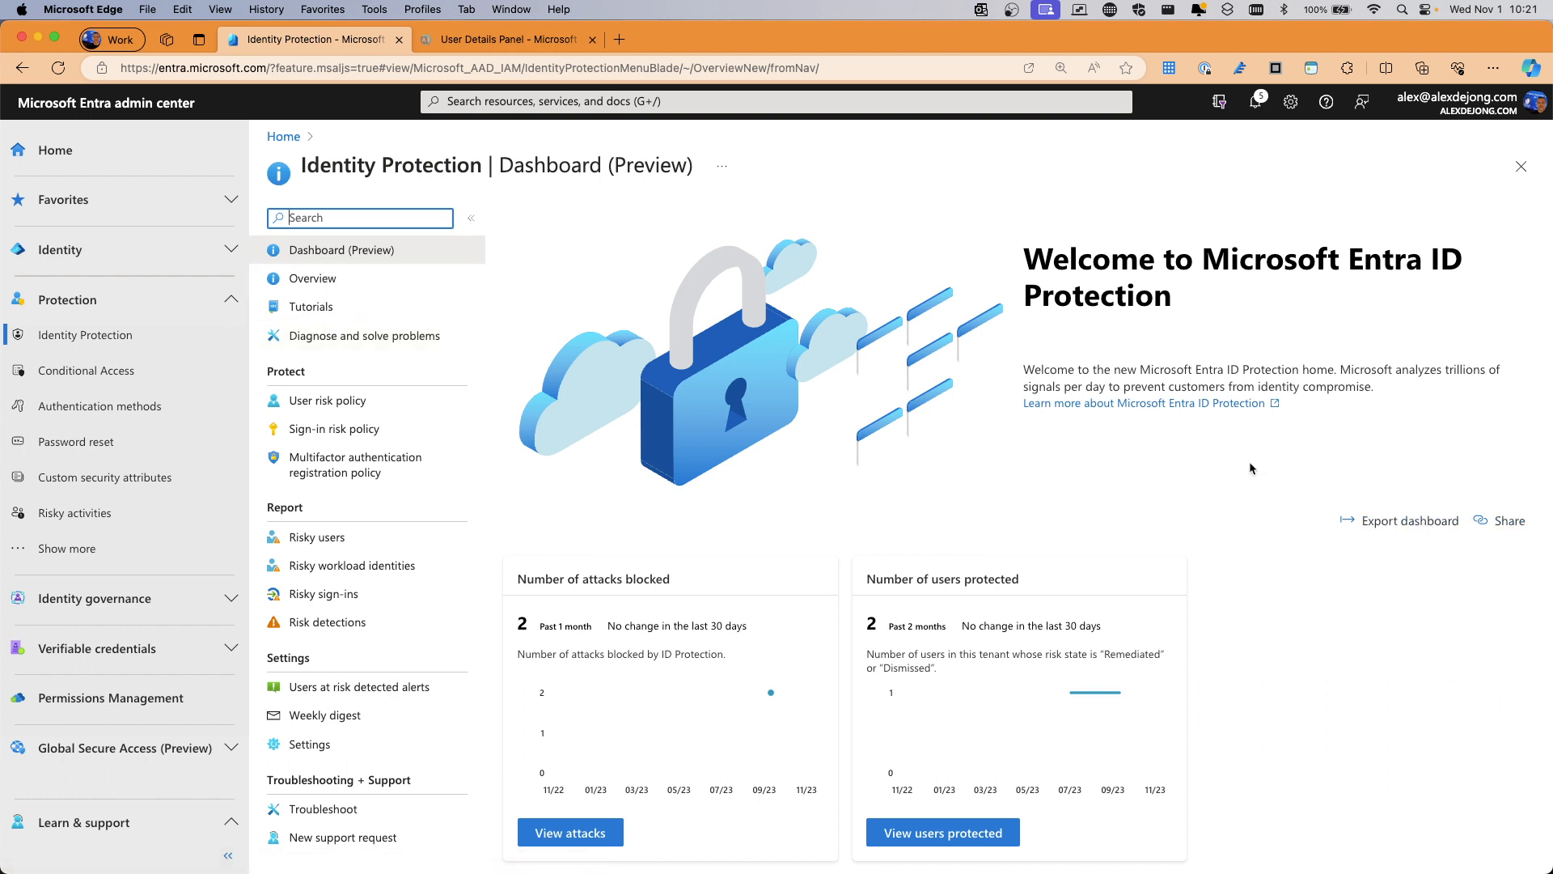
{"action": "scroll", "coordinate": [1198, 362], "scroll_direction": "down", "scroll_amount": 7}
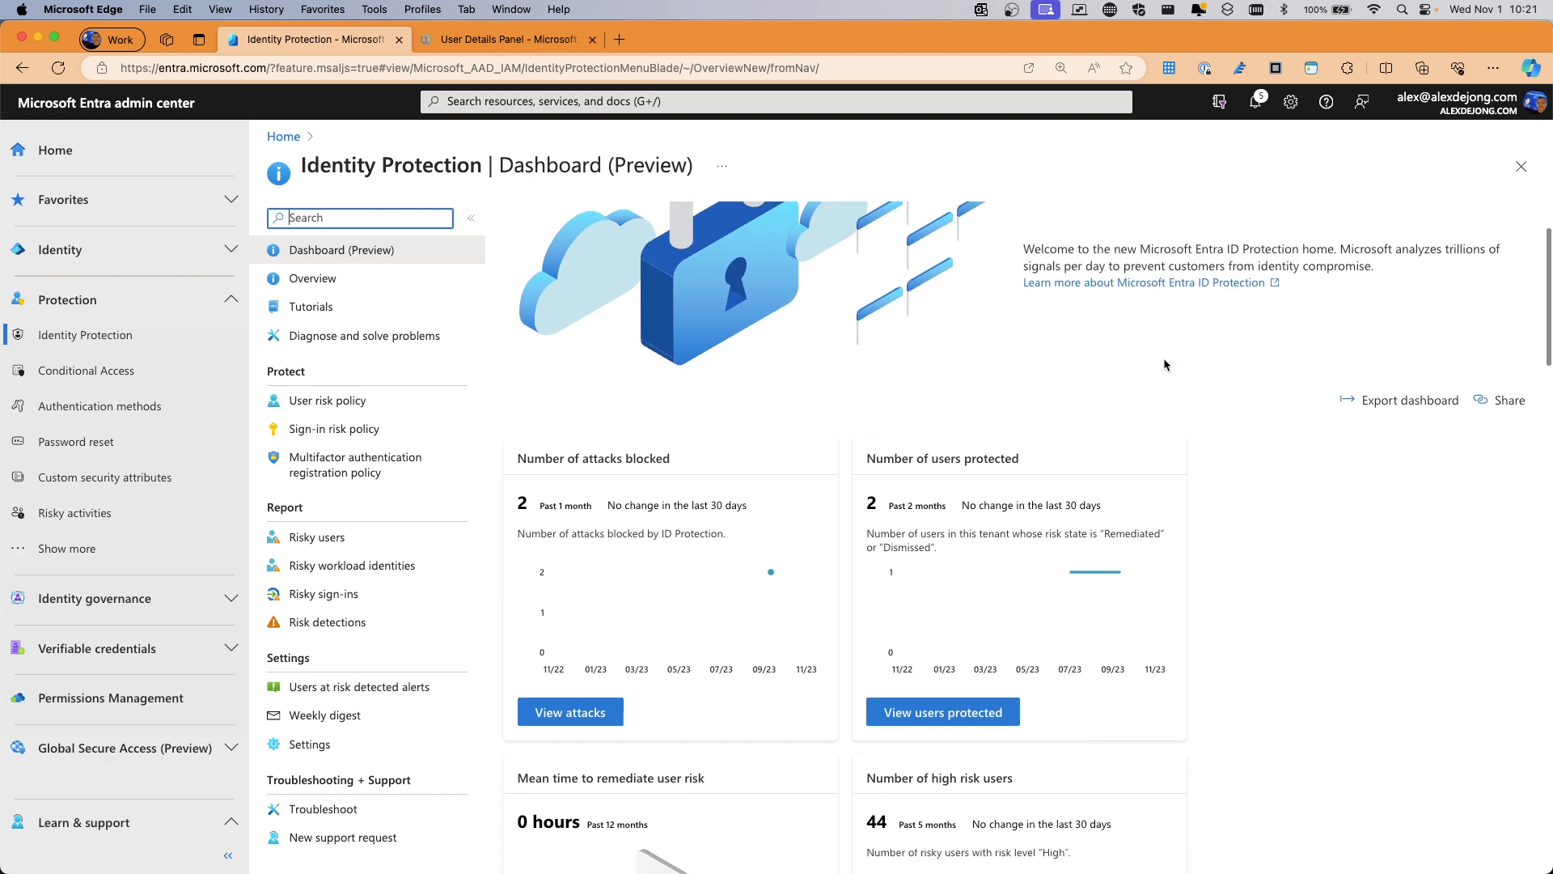
{"action": "scroll", "coordinate": [1108, 387], "scroll_direction": "down", "scroll_amount": 6}
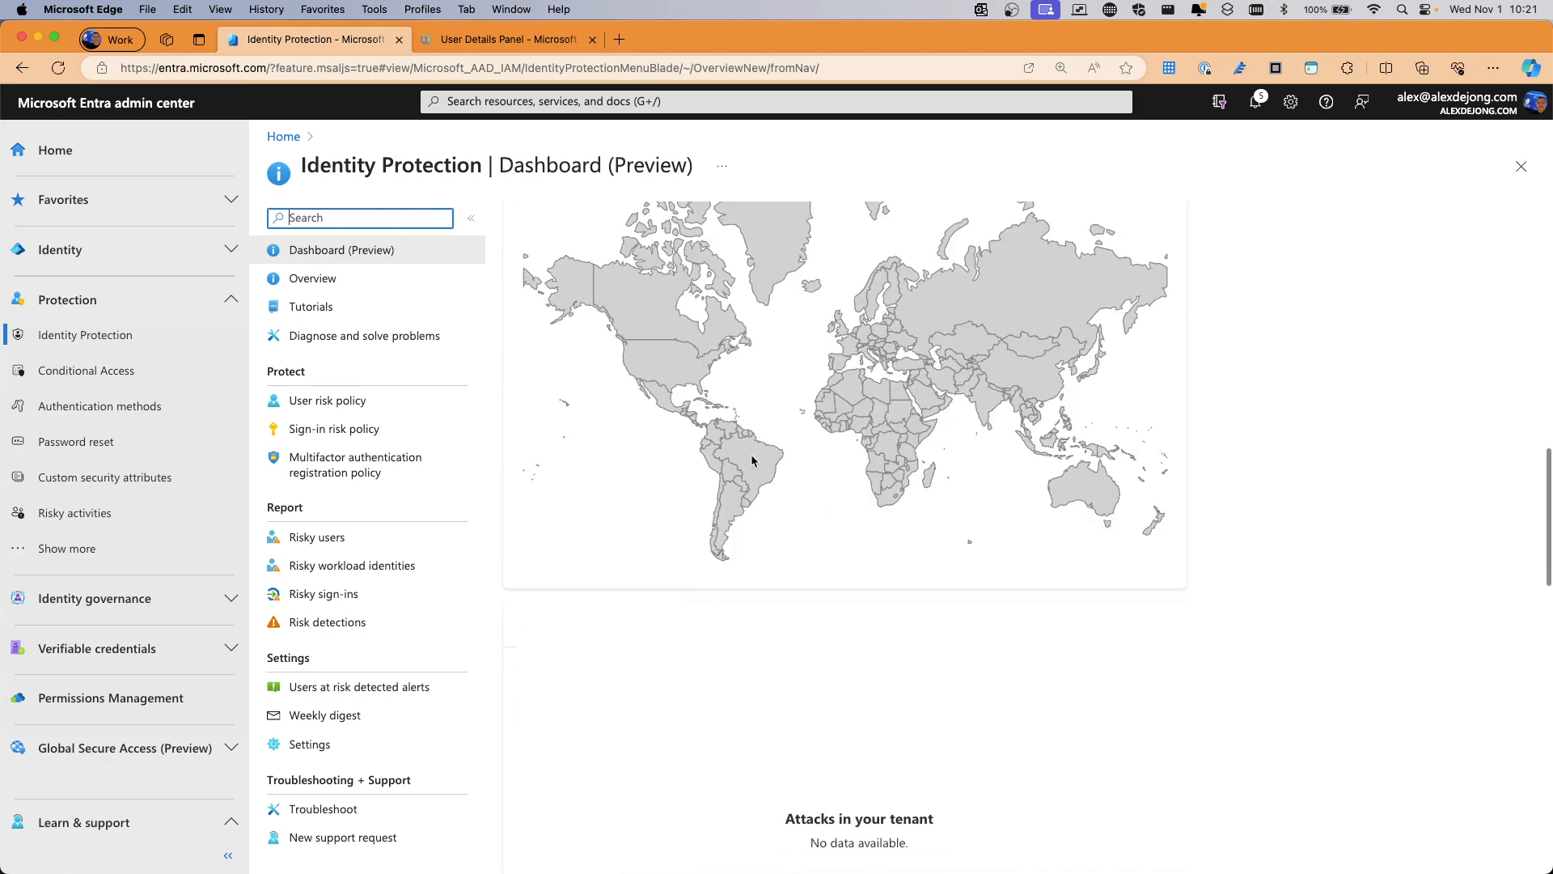
{"action": "scroll", "coordinate": [1285, 449], "scroll_direction": "up", "scroll_amount": 10}
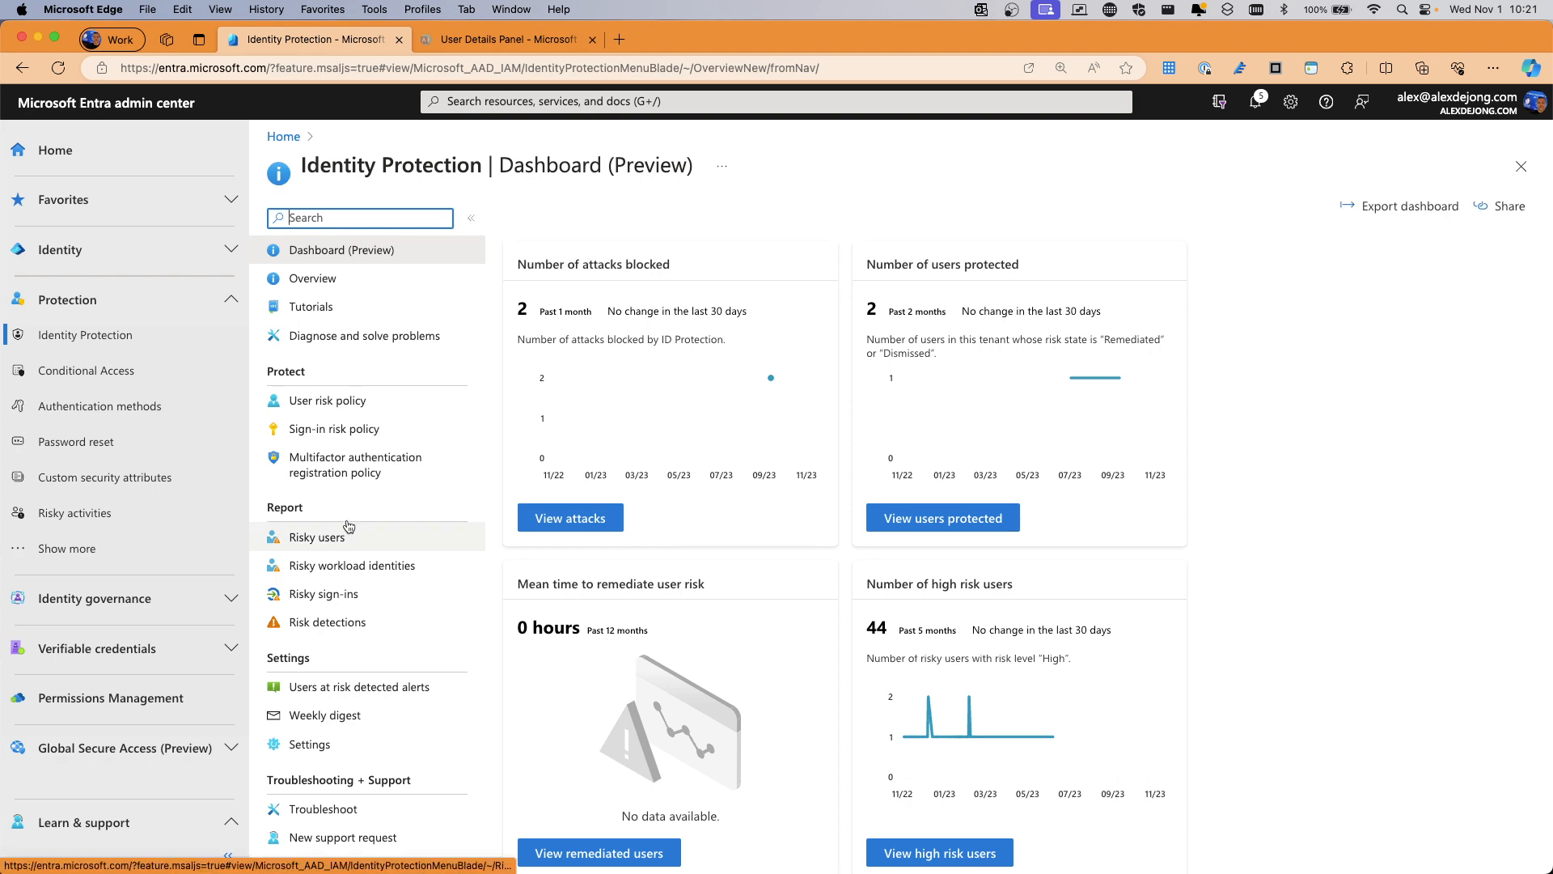
Go to security.microsoft.com in a new browser tab
{"action": "left_click", "coordinate": [621, 40]}
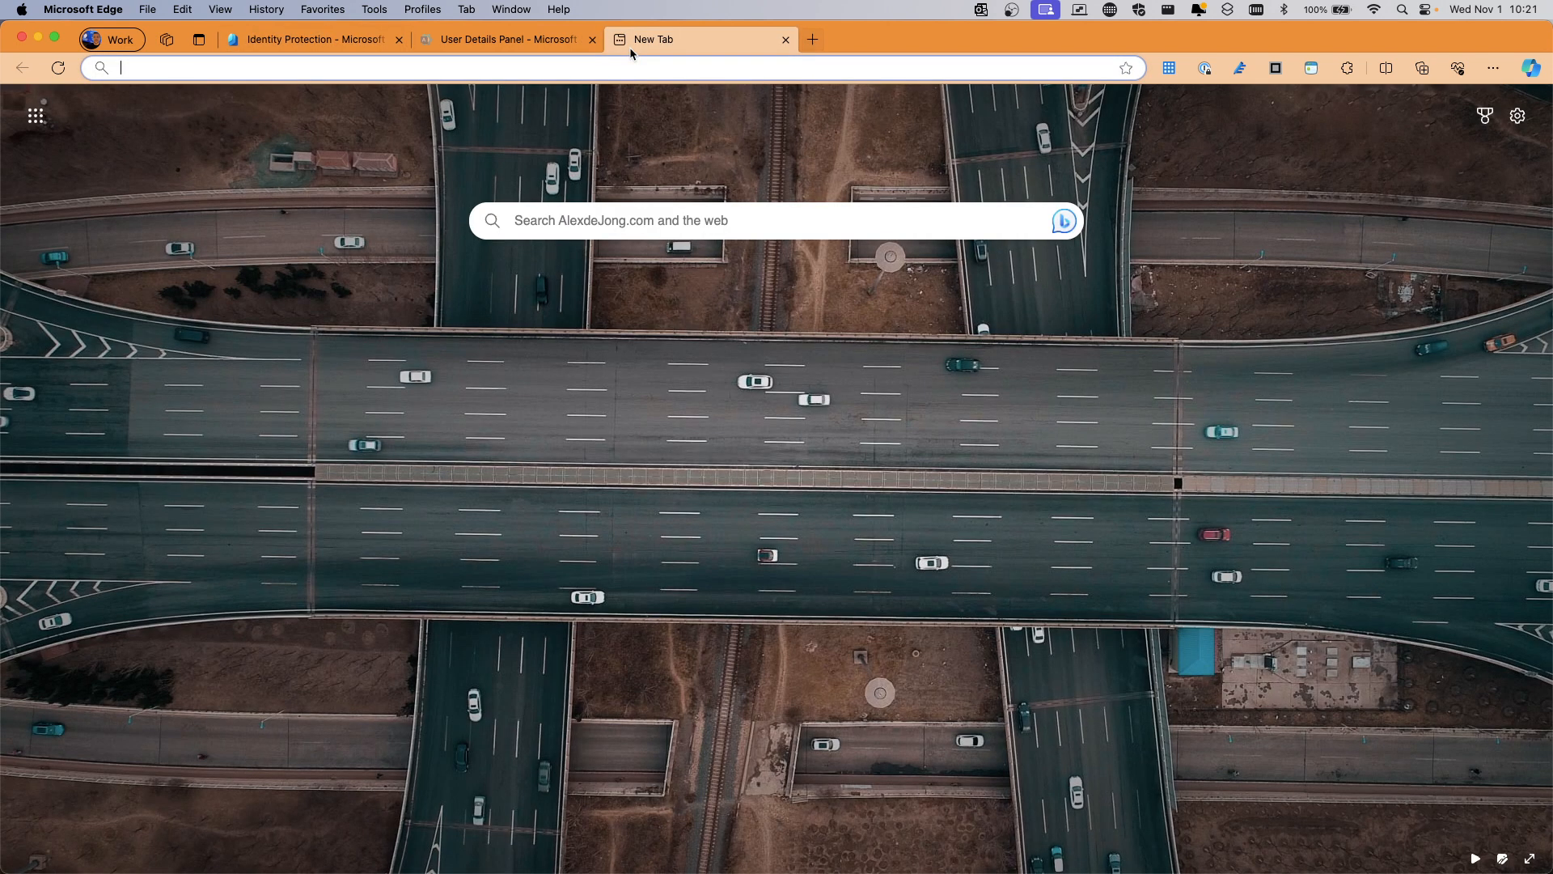
{"action": "type", "text": "securi"}
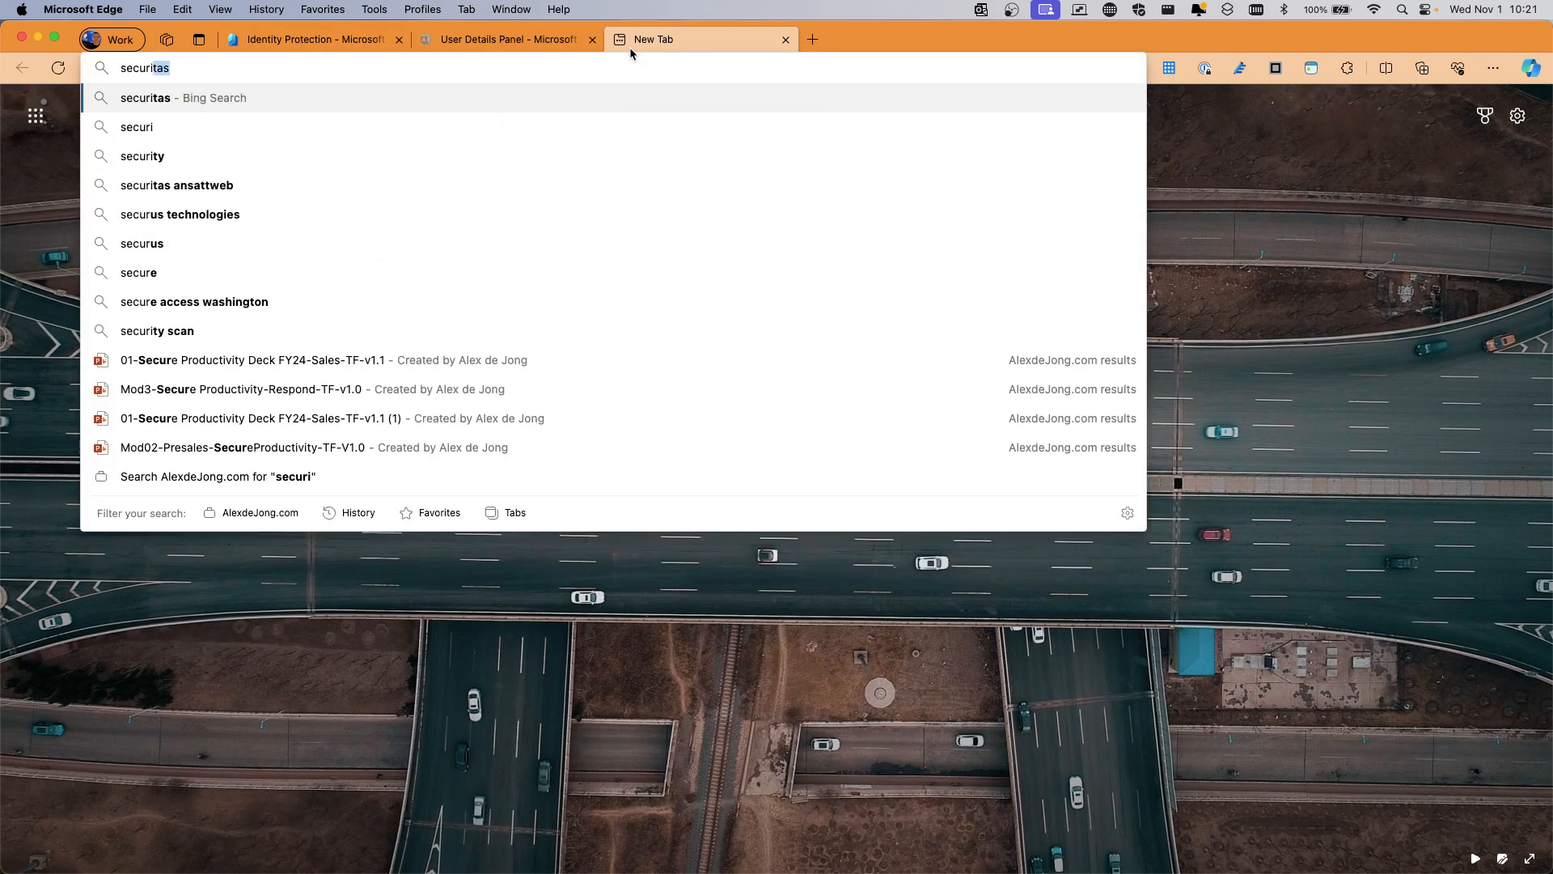
{"action": "type", "text": "ty.microsoft."}
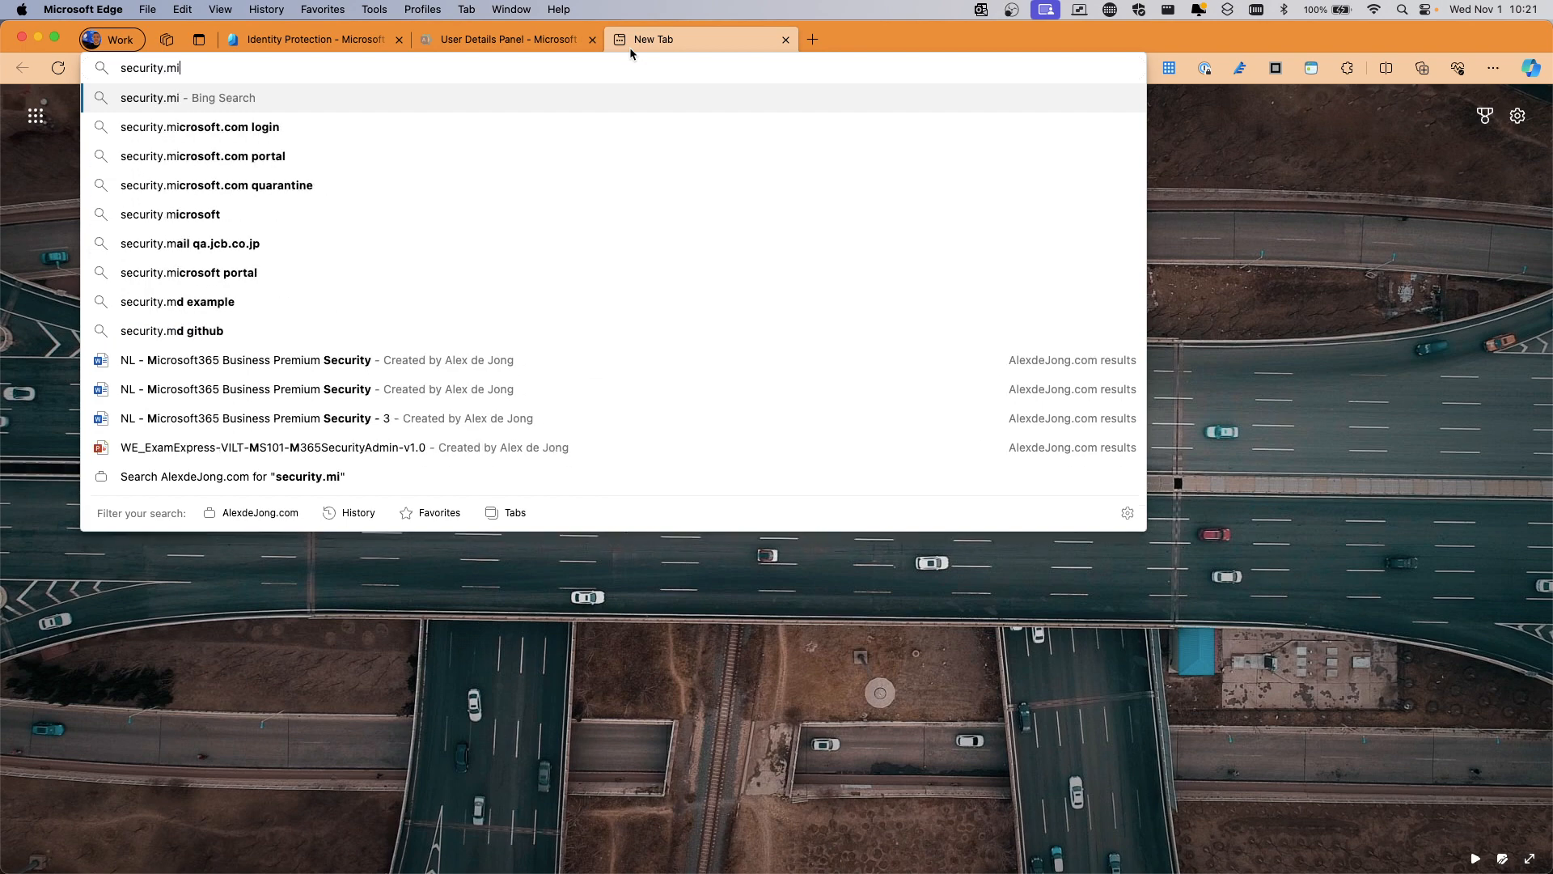
{"action": "type", "text": "com"}
{"action": "key", "text": "Return"}
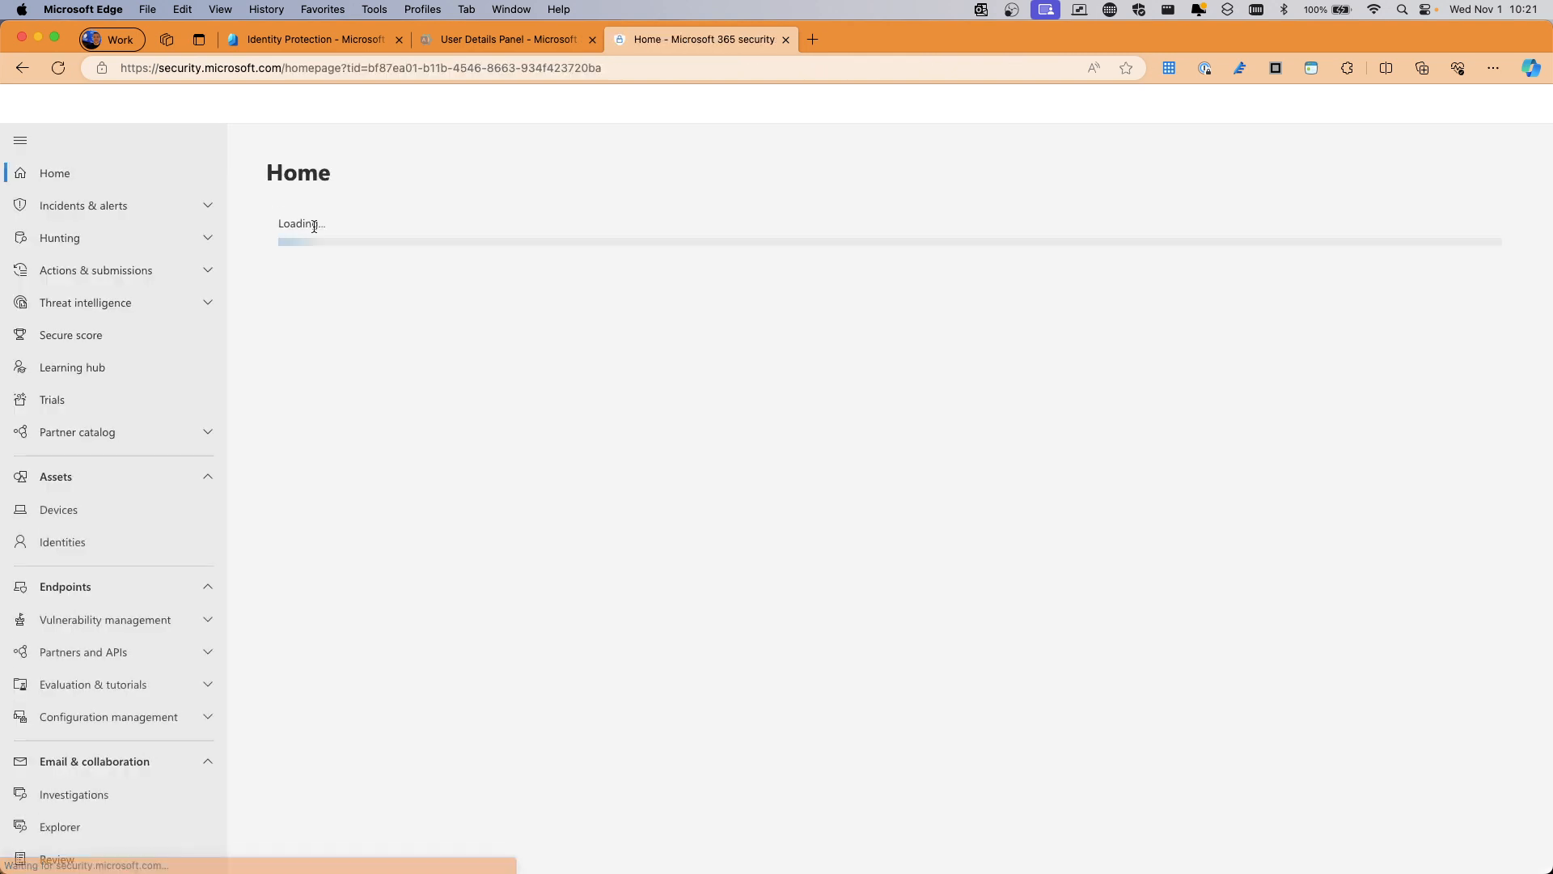
Review the 69.64% Secure Score breakdown, then return to the Identity Protection tab
{"action": "left_click", "coordinate": [72, 337]}
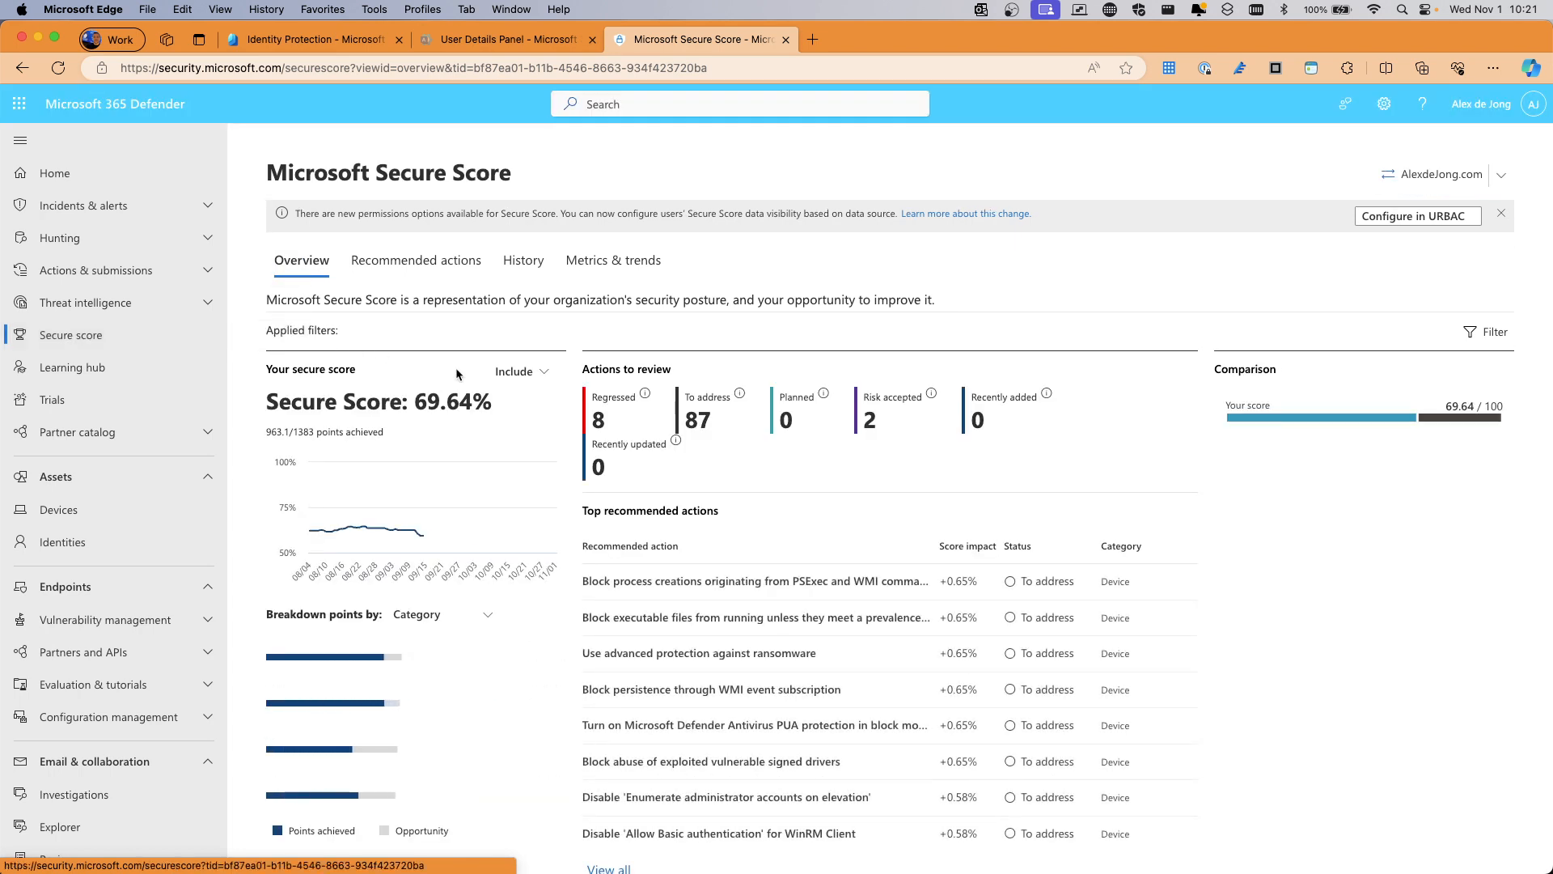
{"action": "scroll", "coordinate": [484, 402], "scroll_direction": "down", "scroll_amount": 3}
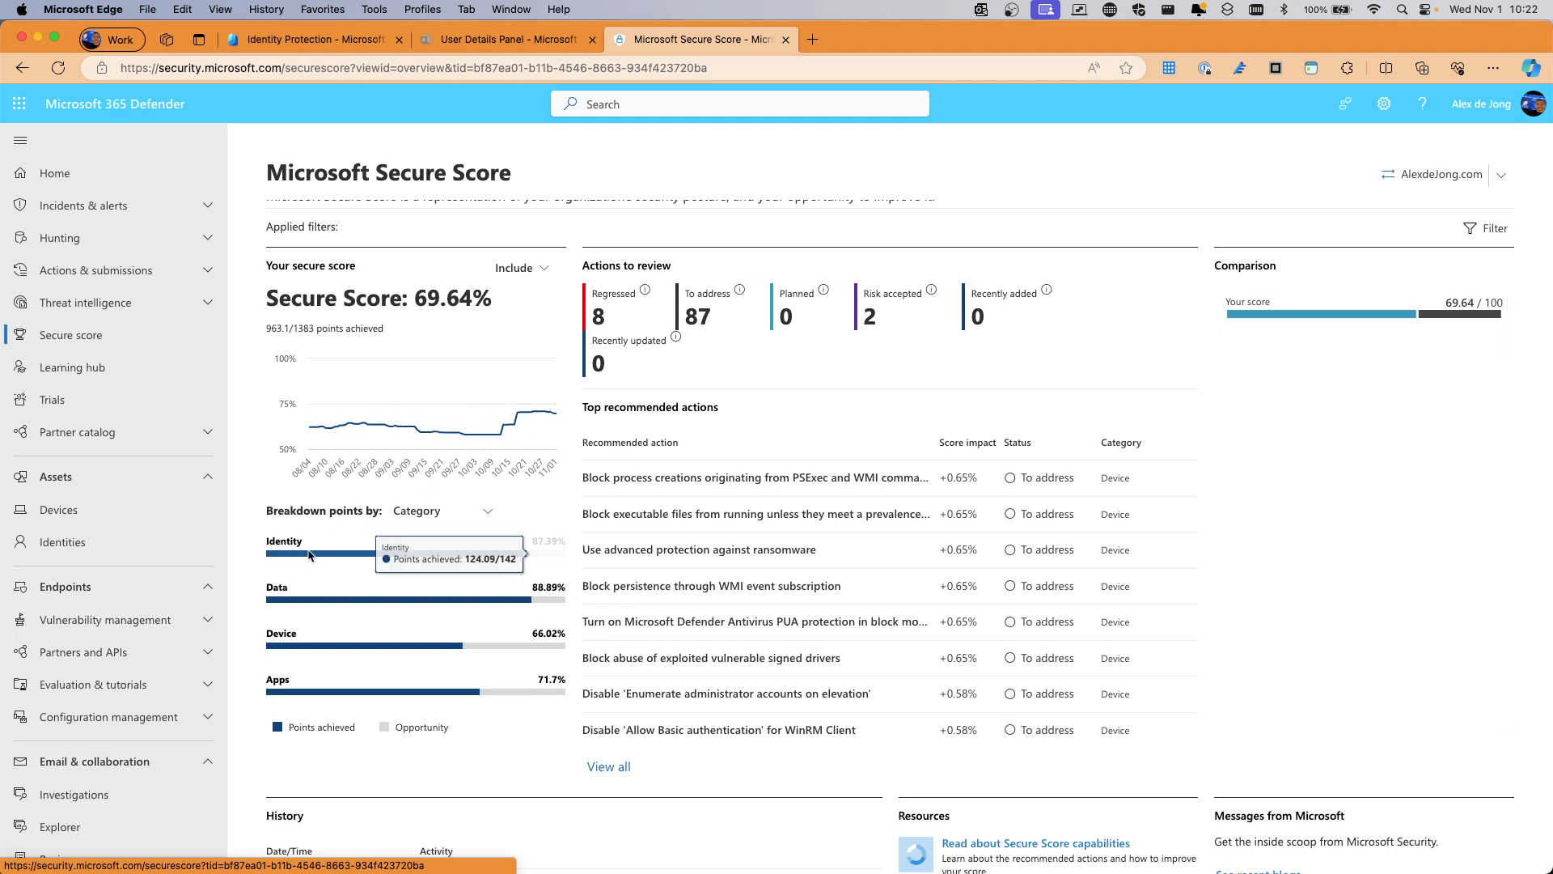
{"action": "scroll", "coordinate": [534, 566], "scroll_direction": "up", "scroll_amount": 1}
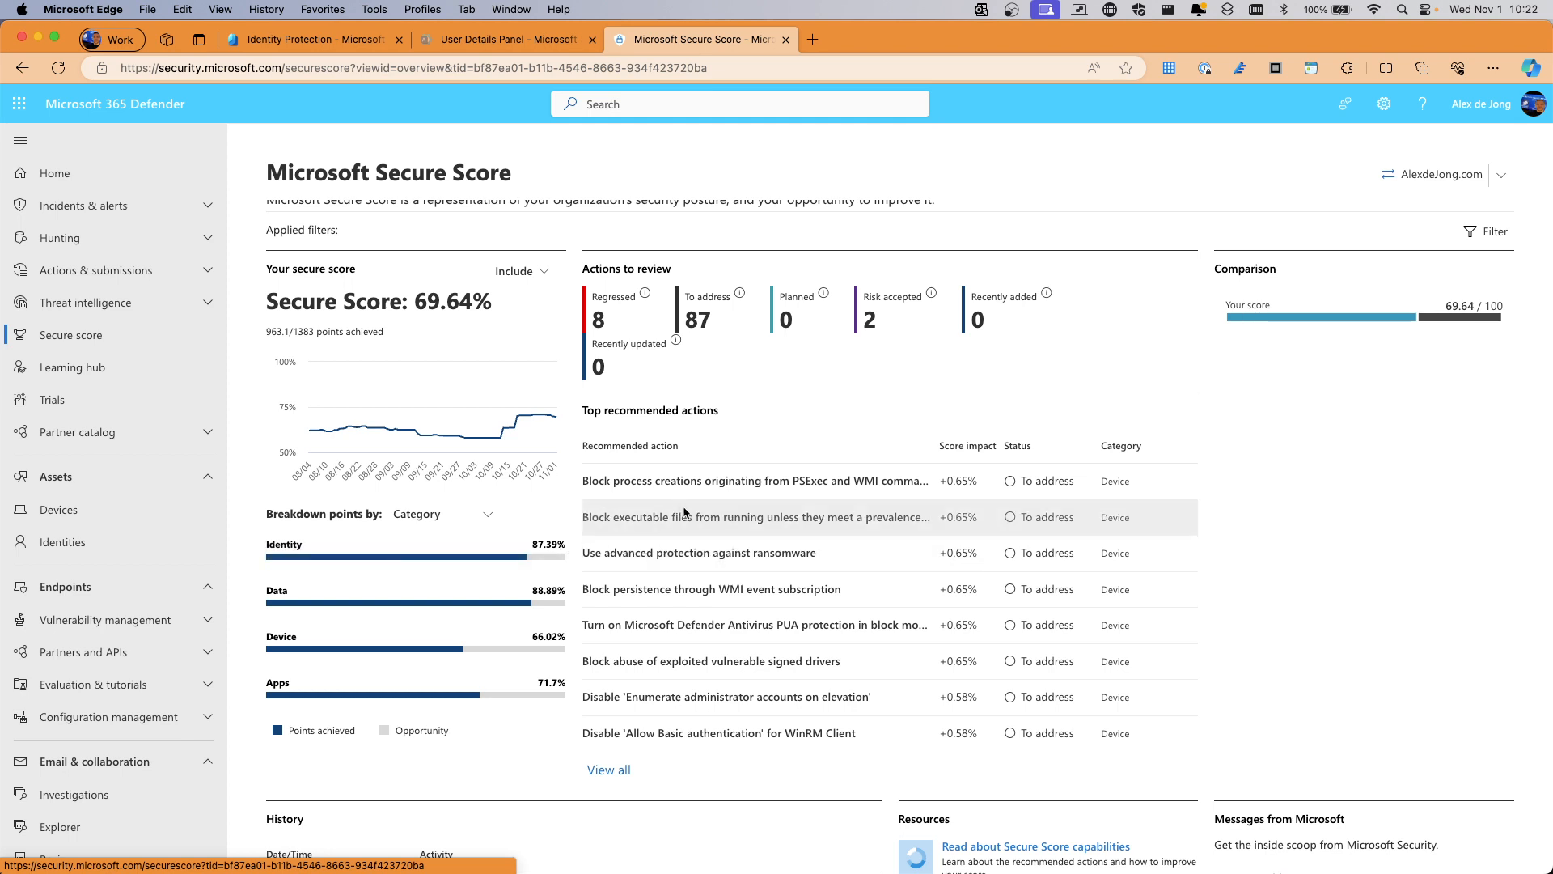
{"action": "scroll", "coordinate": [679, 582], "scroll_direction": "down", "scroll_amount": 1}
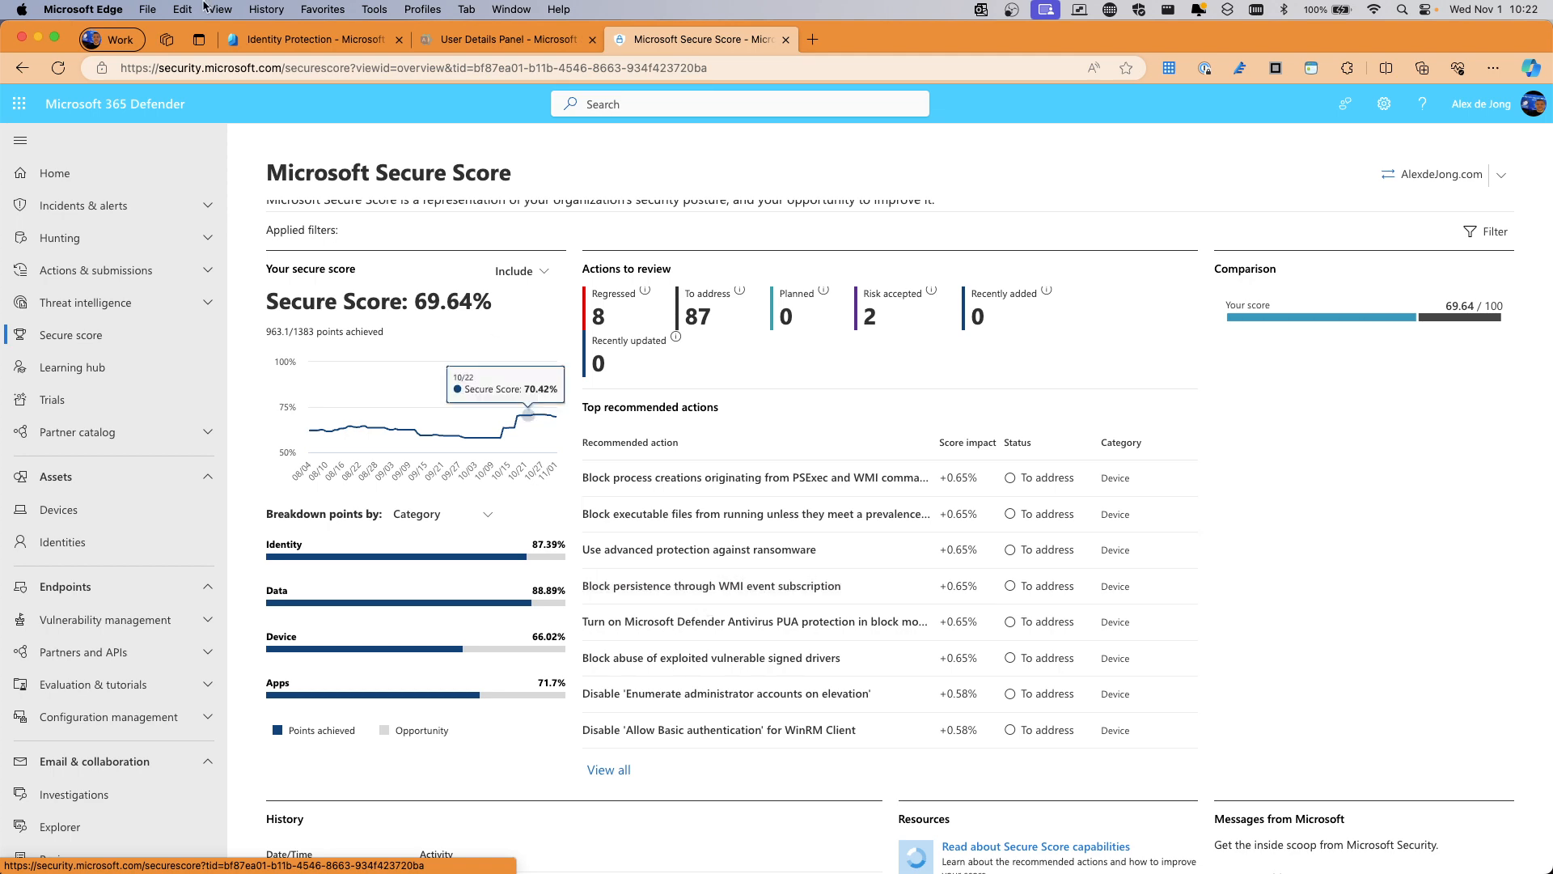
{"action": "left_click", "coordinate": [315, 39]}
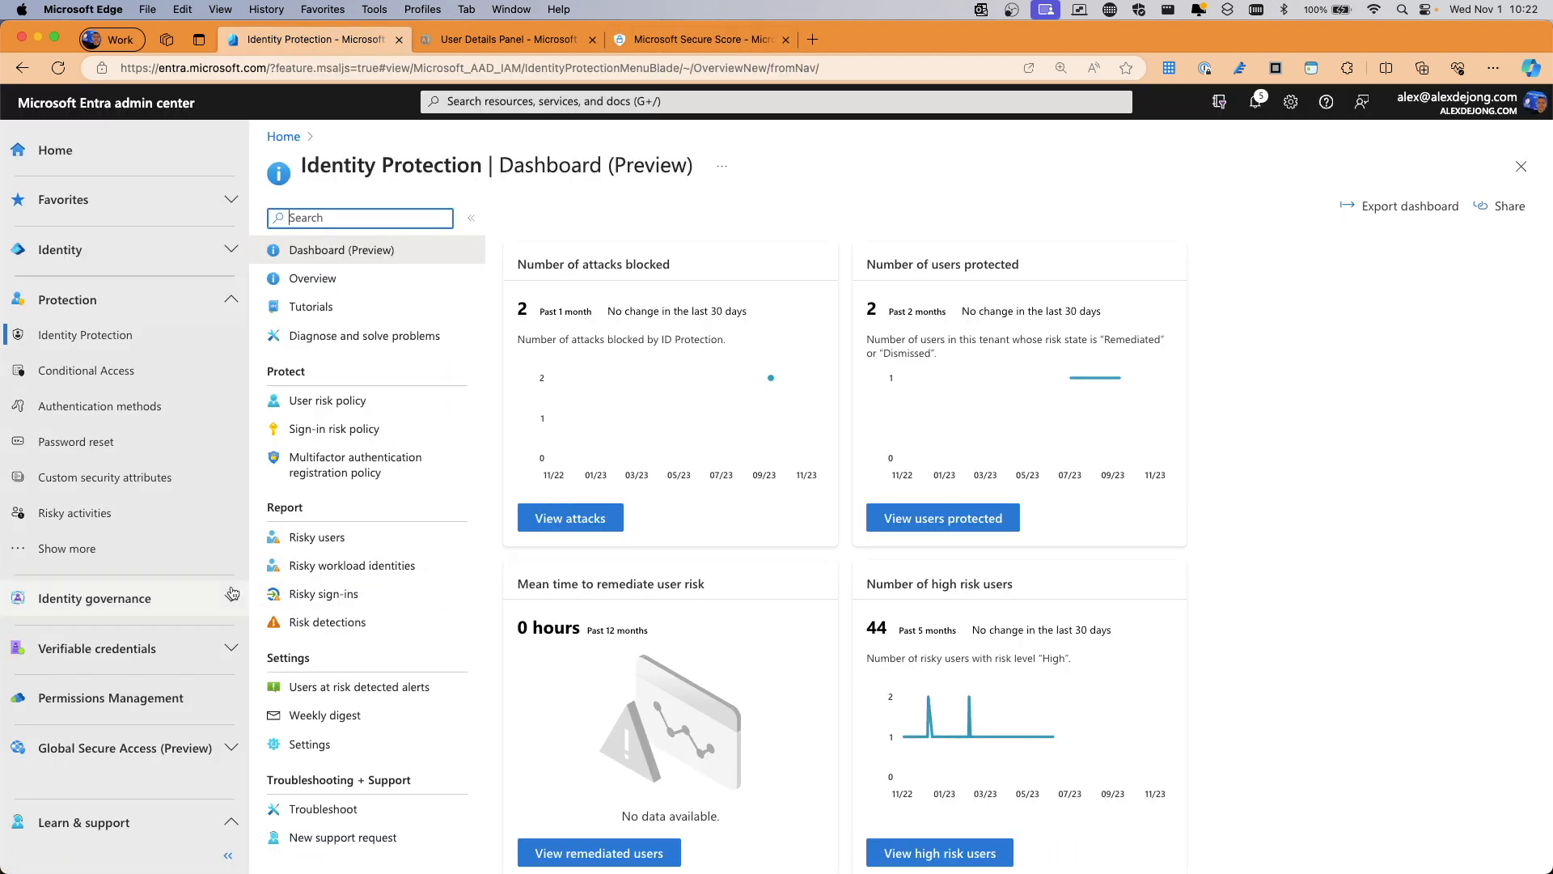
Navigate via Identity governance to PIM for Microsoft Entra roles and show its four alerts
{"action": "left_click", "coordinate": [119, 590]}
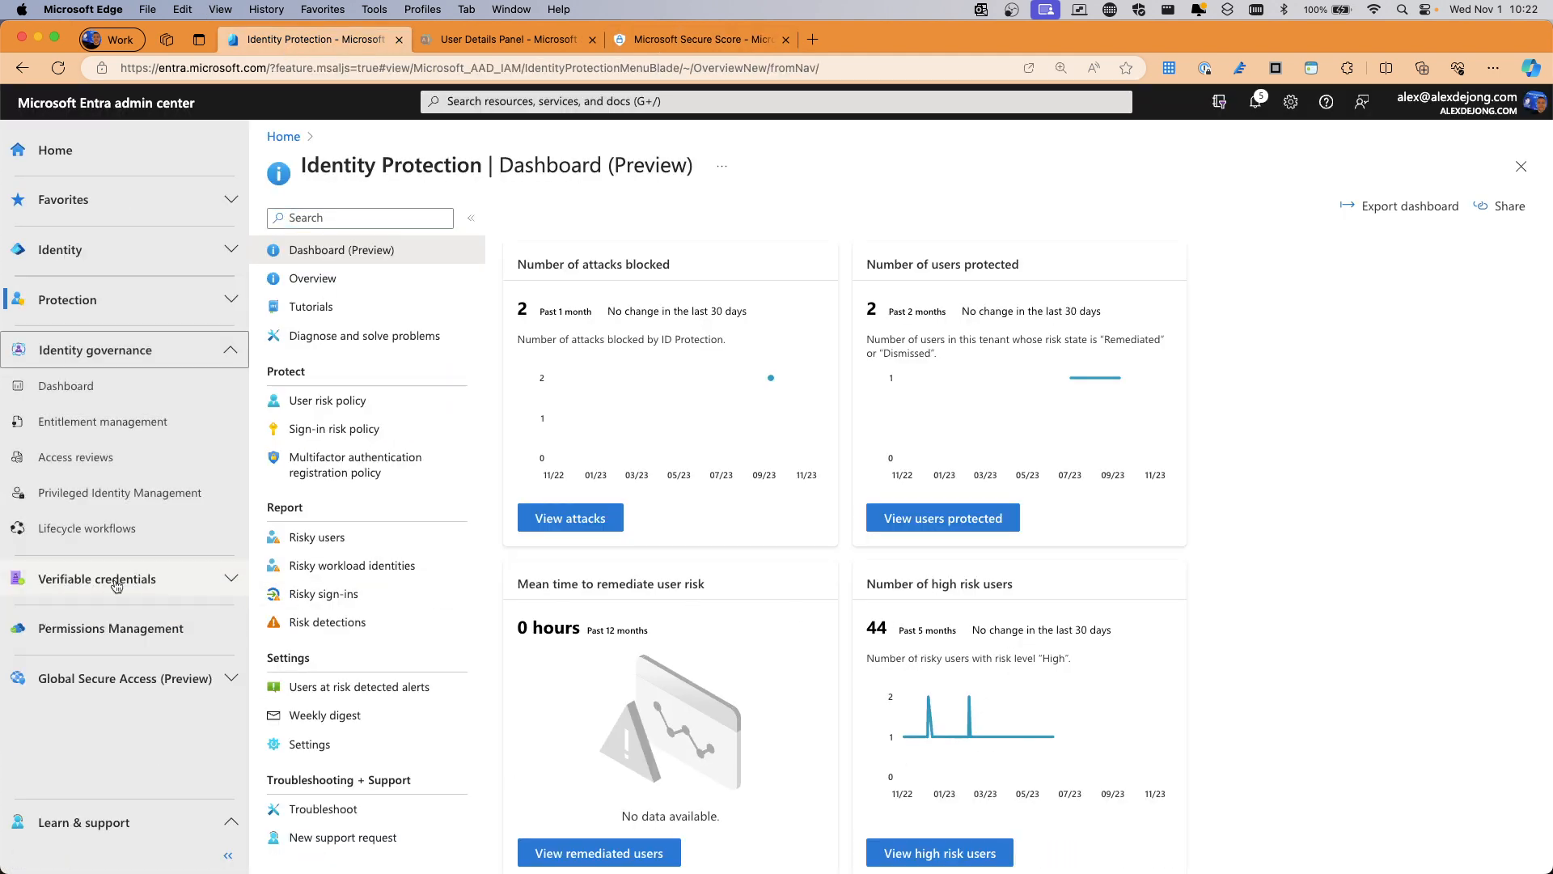
{"action": "left_click", "coordinate": [89, 491]}
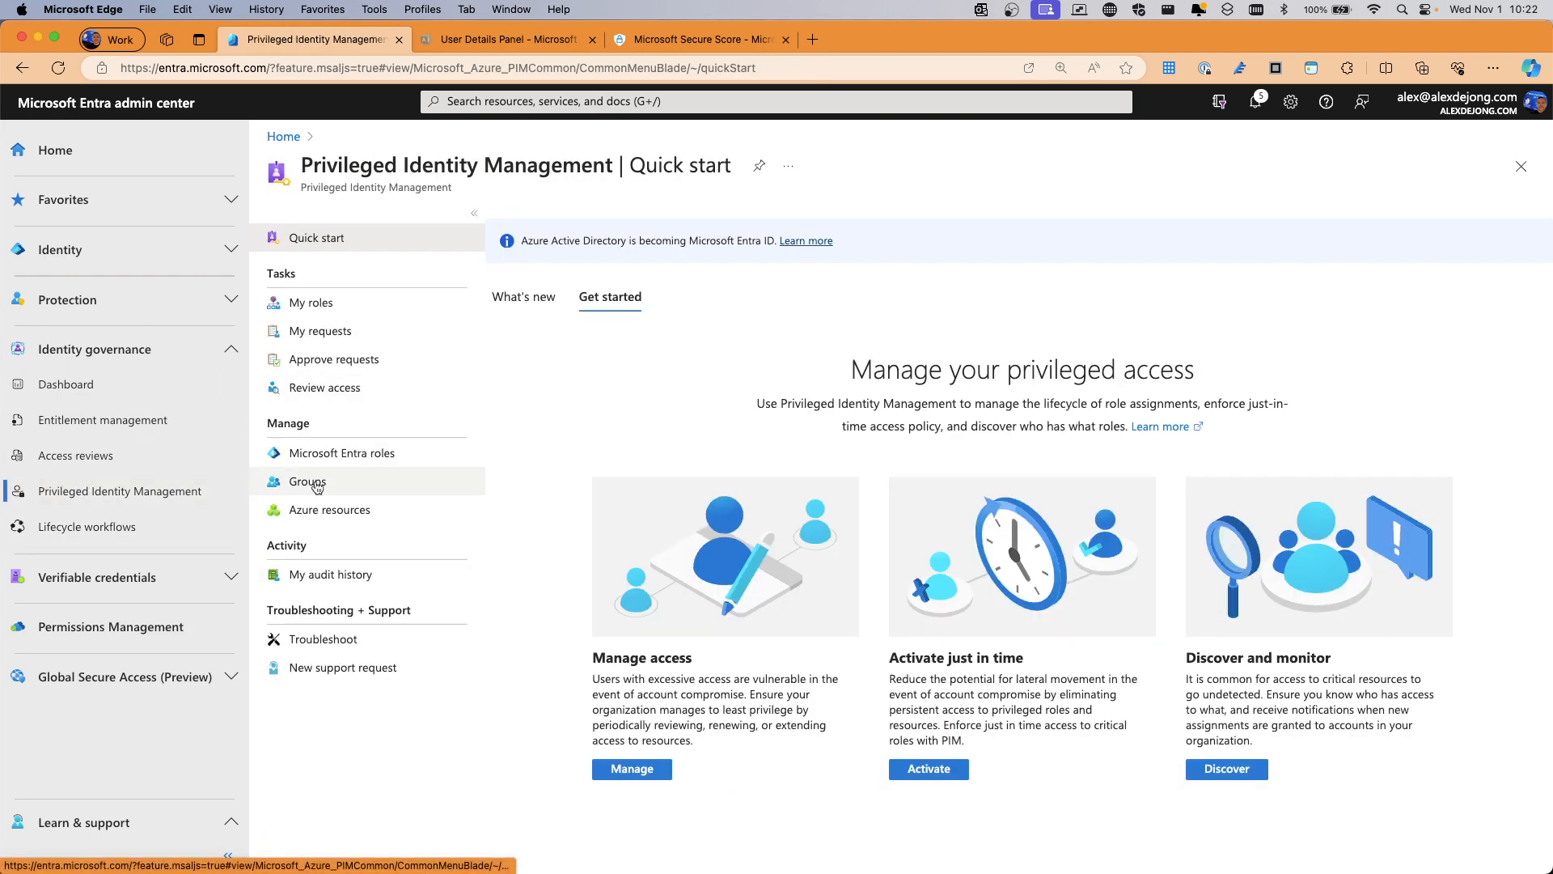
{"action": "left_click", "coordinate": [315, 453]}
{"action": "left_click", "coordinate": [356, 539]}
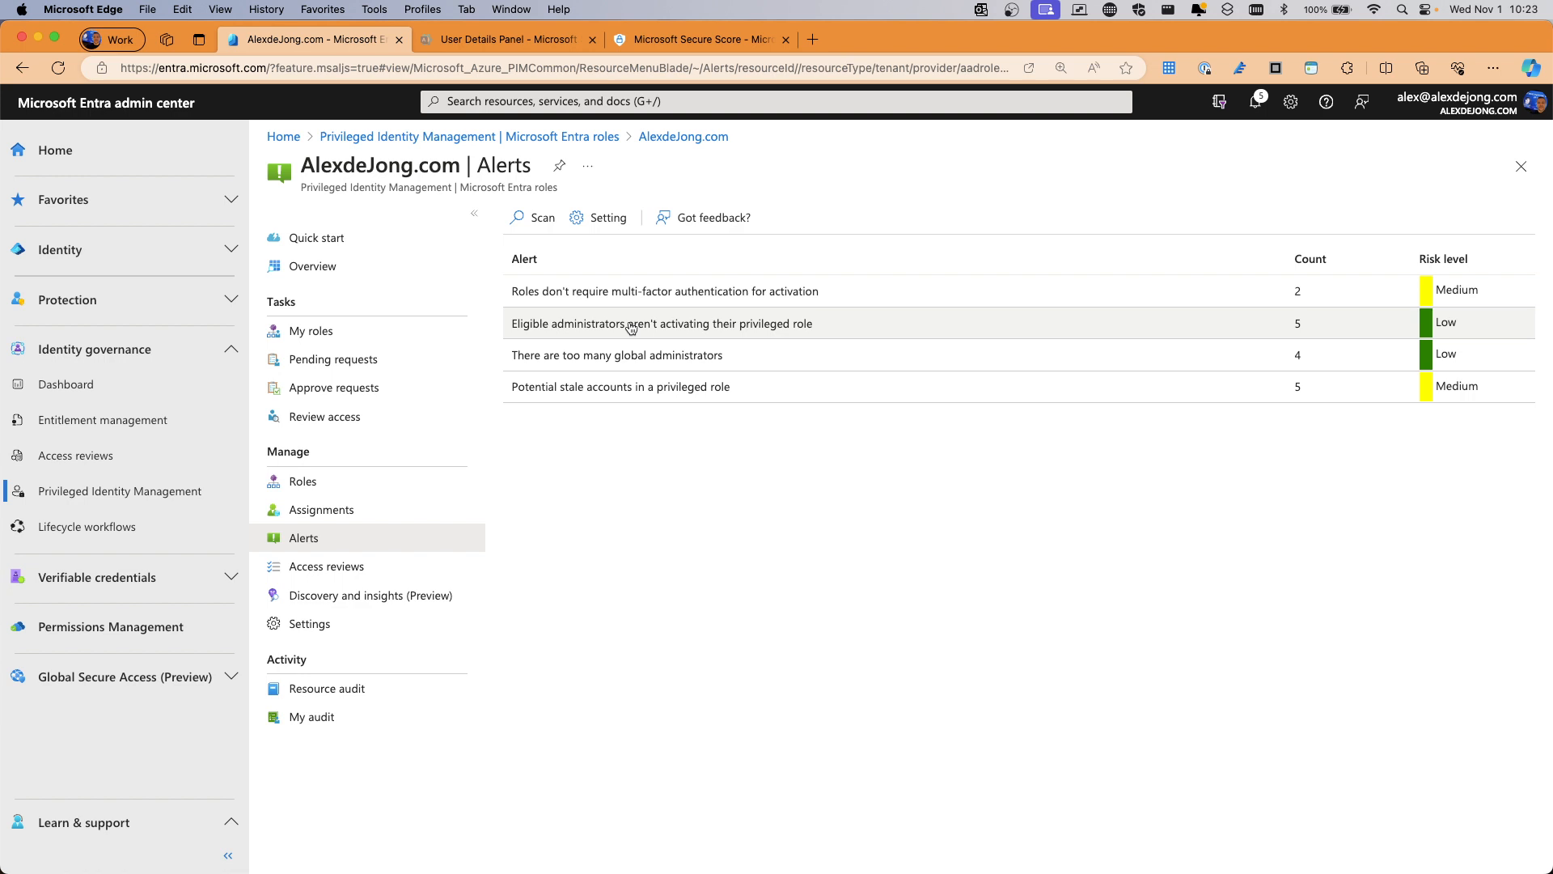
Fix the too-many-global-administrators alert for the first admin account and reload the alerts
{"action": "left_click", "coordinate": [564, 357]}
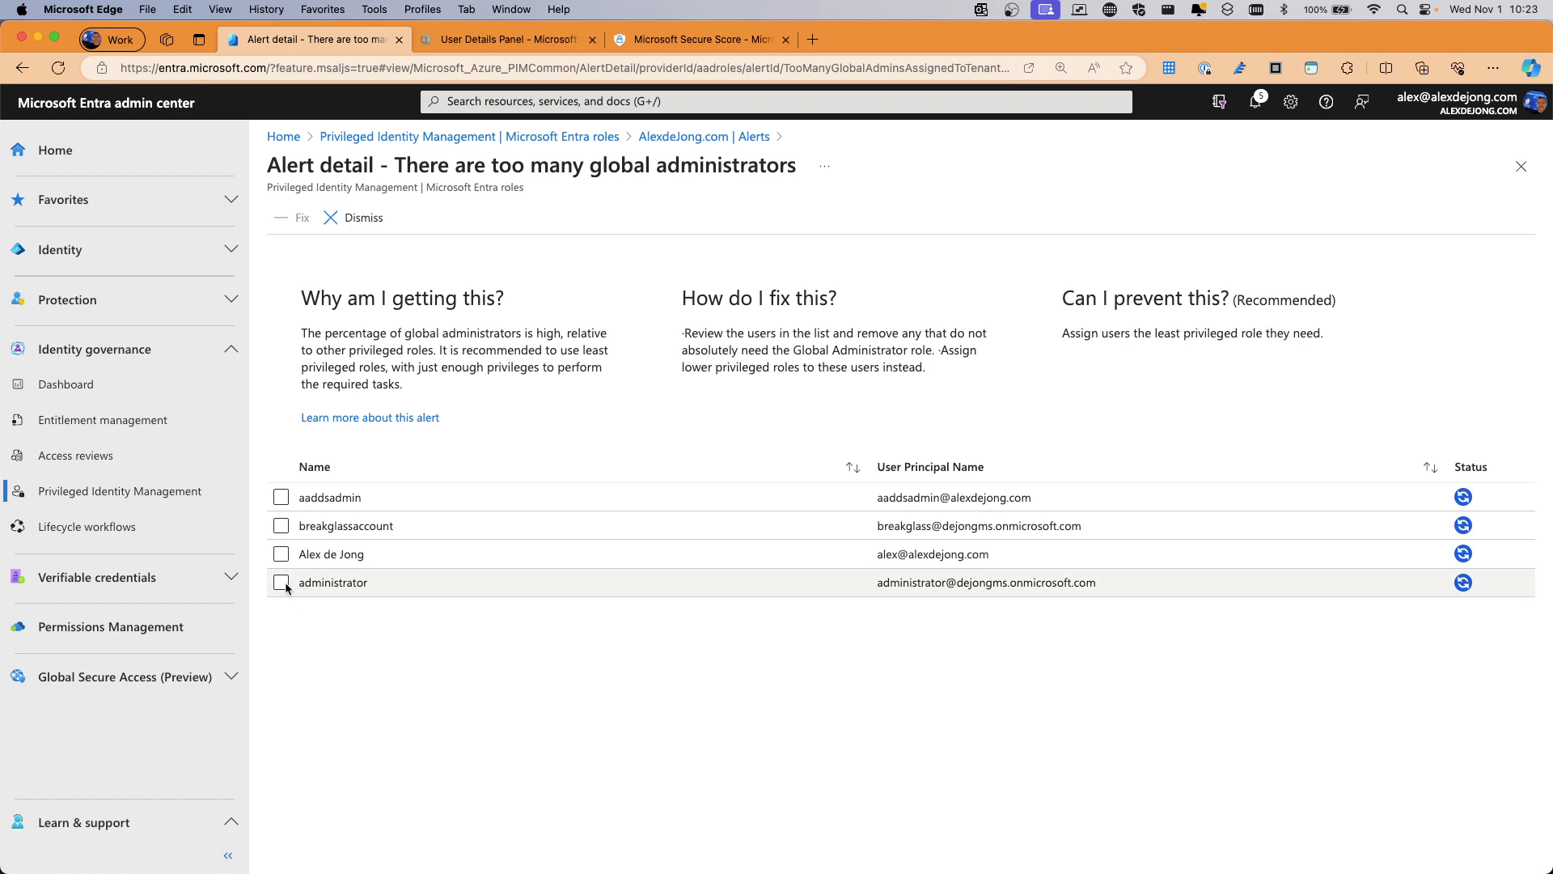
{"action": "left_click", "coordinate": [281, 497]}
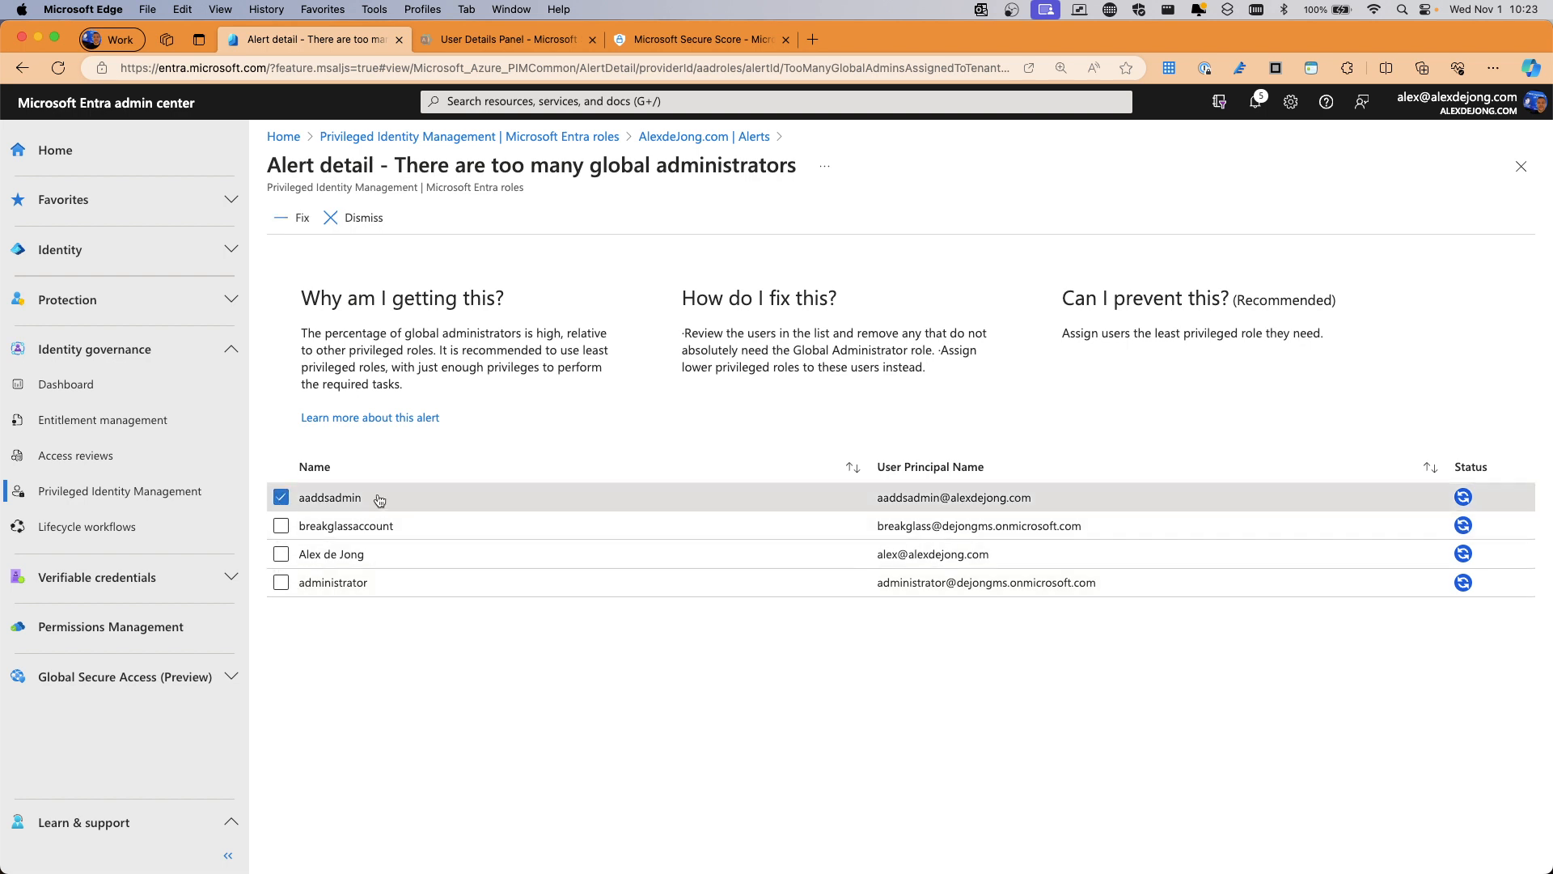
{"action": "left_click", "coordinate": [285, 219]}
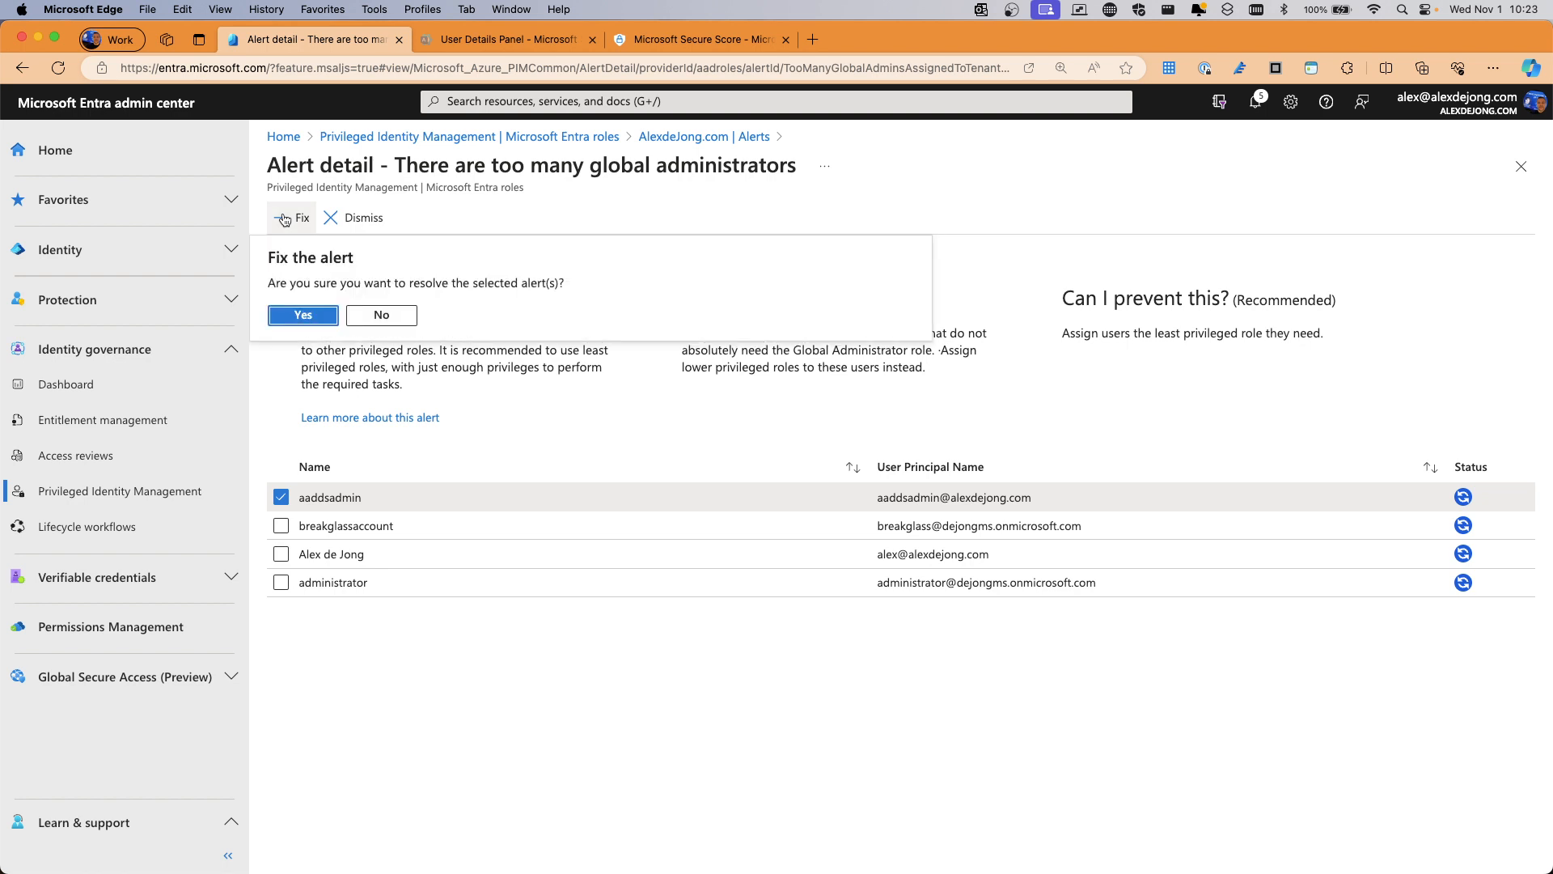
{"action": "left_click", "coordinate": [304, 316]}
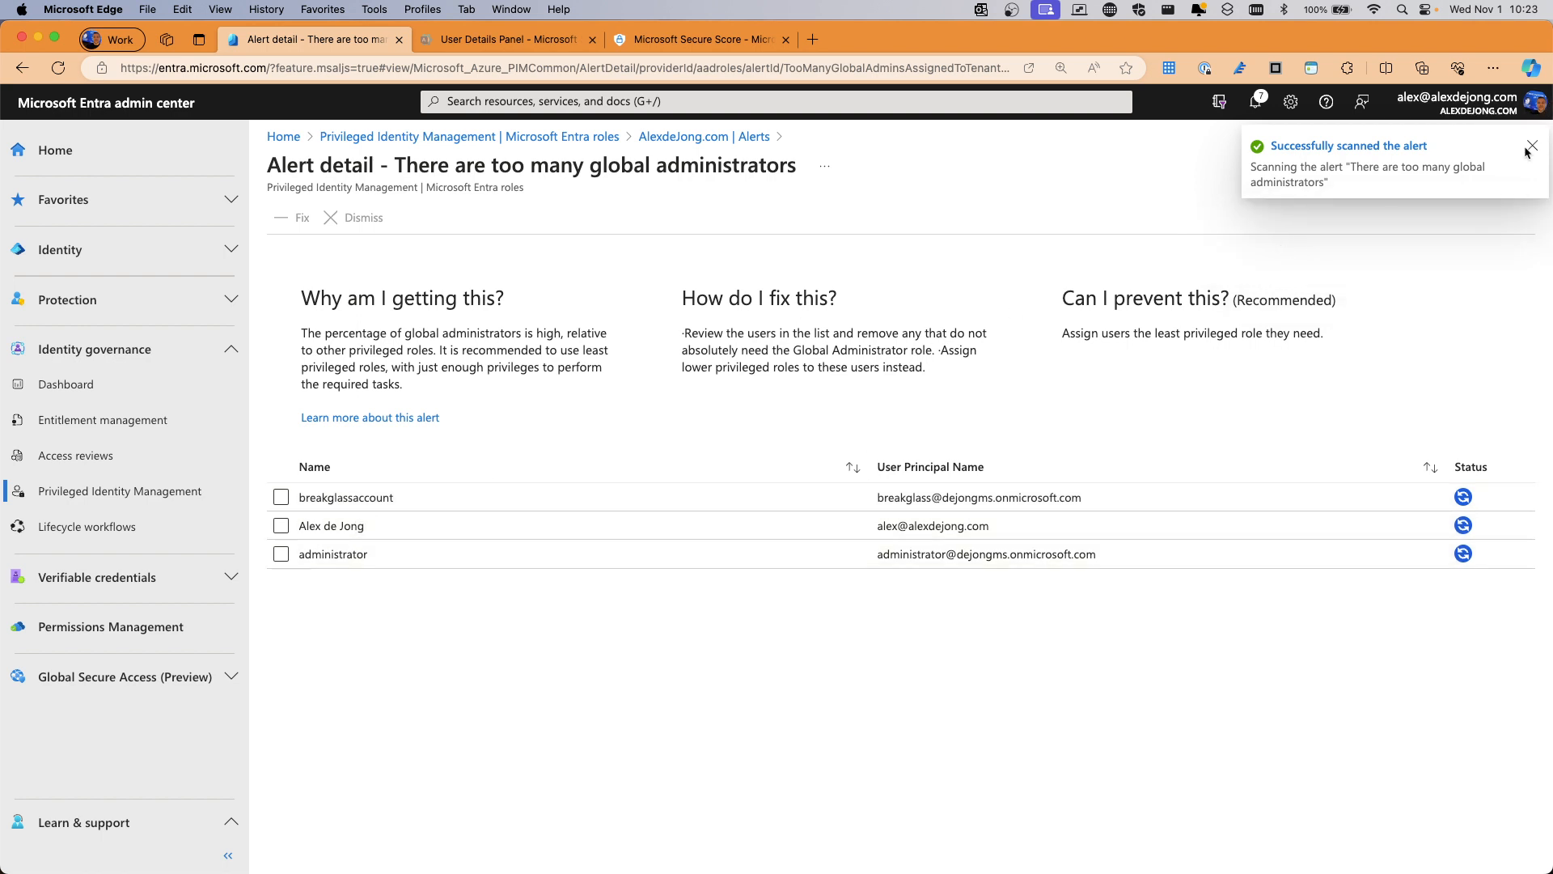
{"action": "left_click", "coordinate": [712, 137]}
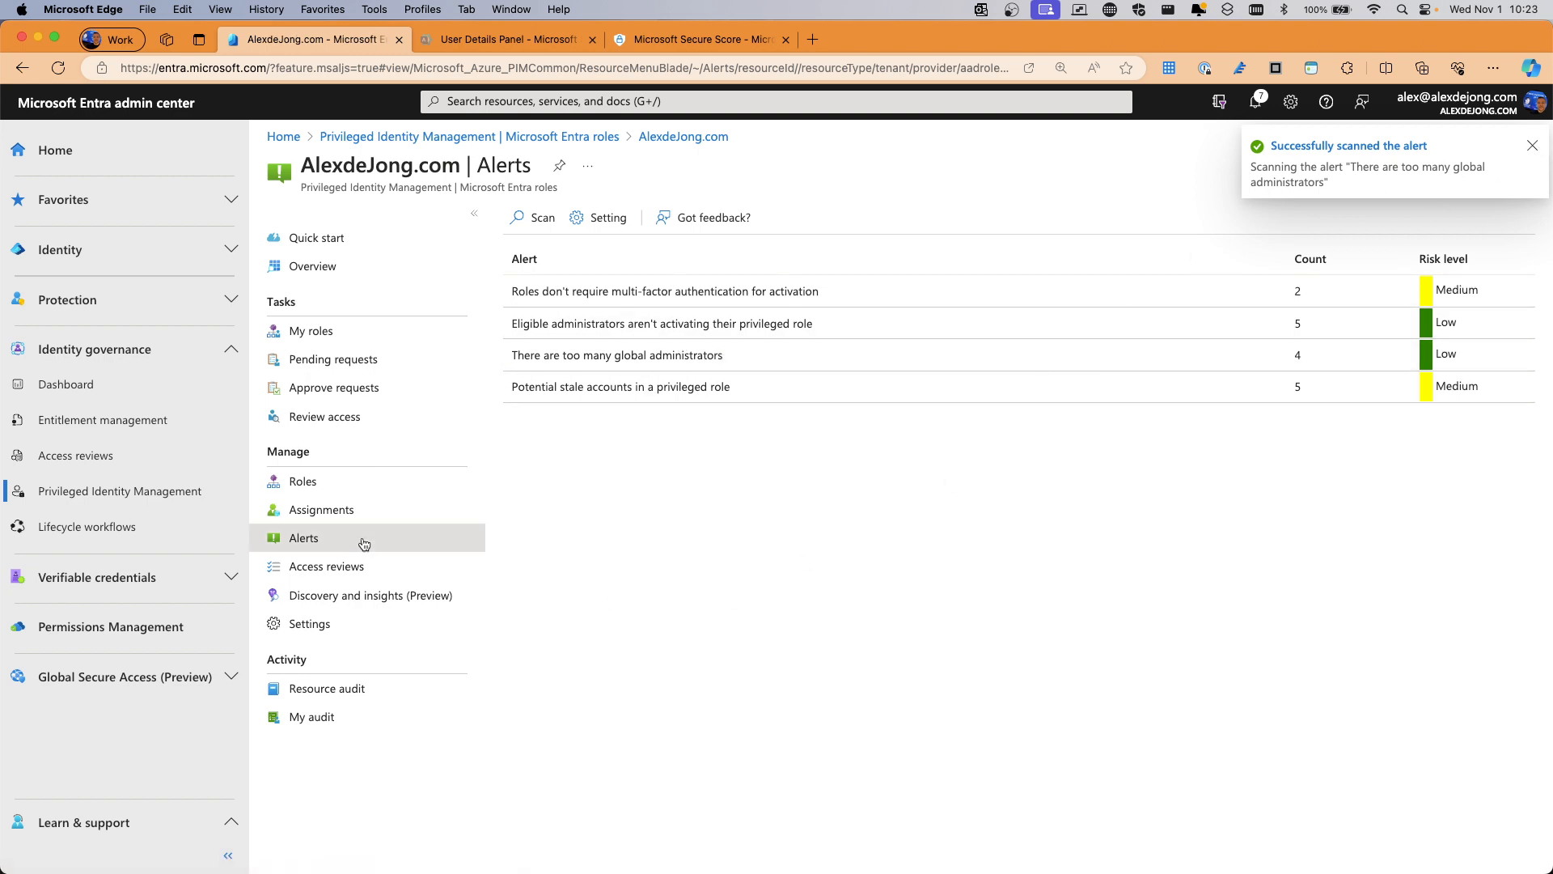
{"action": "left_click", "coordinate": [327, 566]}
Reload PIM Alerts to show the three remaining alerts: MFA, inactive admins, stale accounts
{"action": "left_click", "coordinate": [311, 538]}
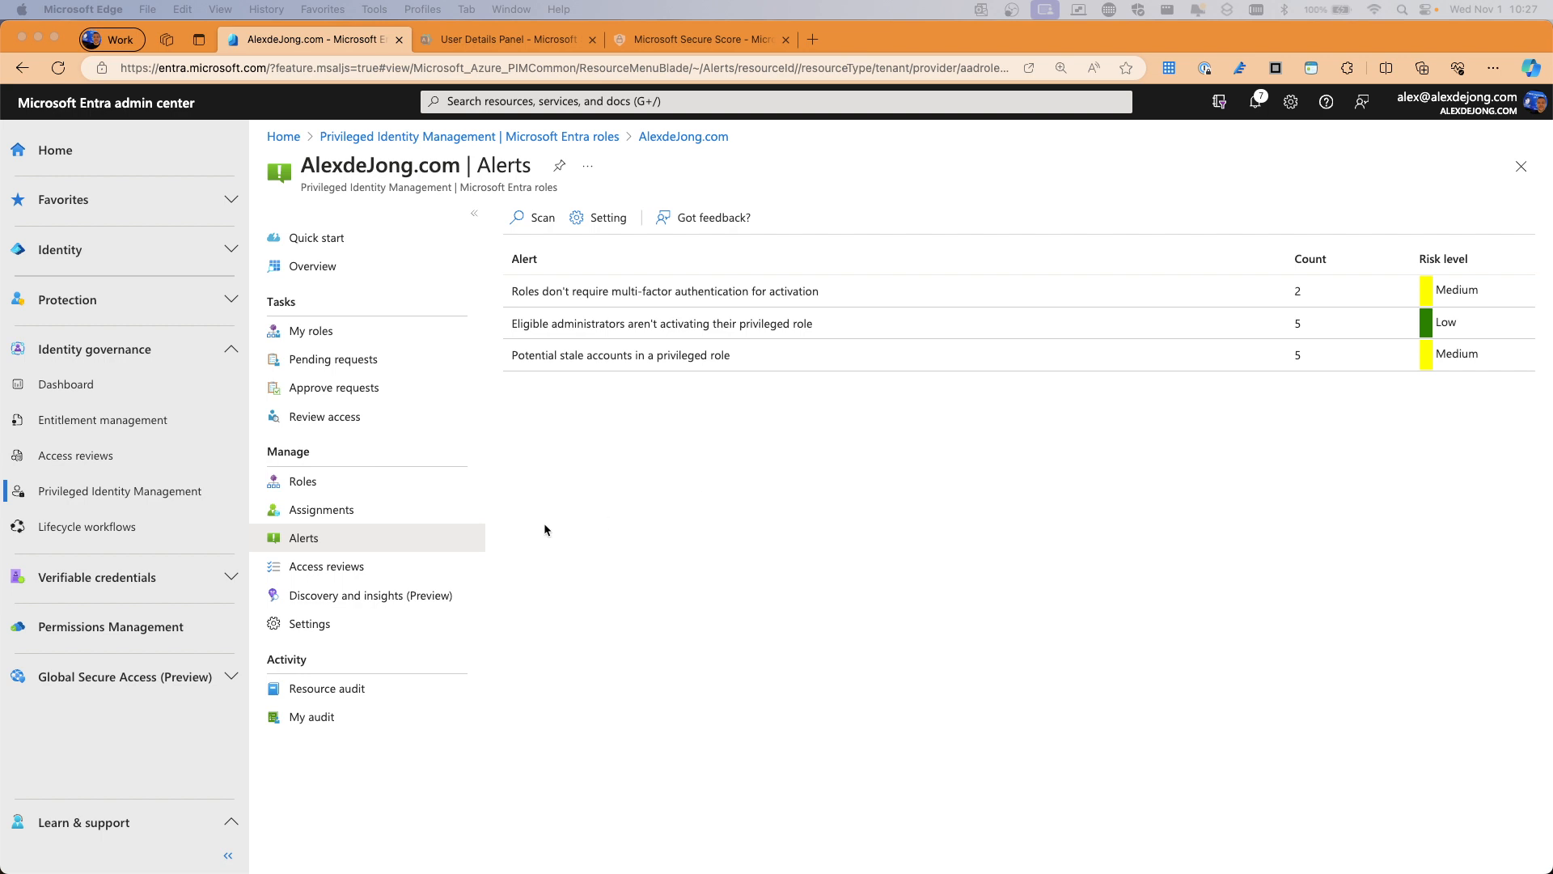
Open the Exchange Administrator access review, check its reviewers and settings, then view its review history
{"action": "left_click", "coordinate": [323, 574]}
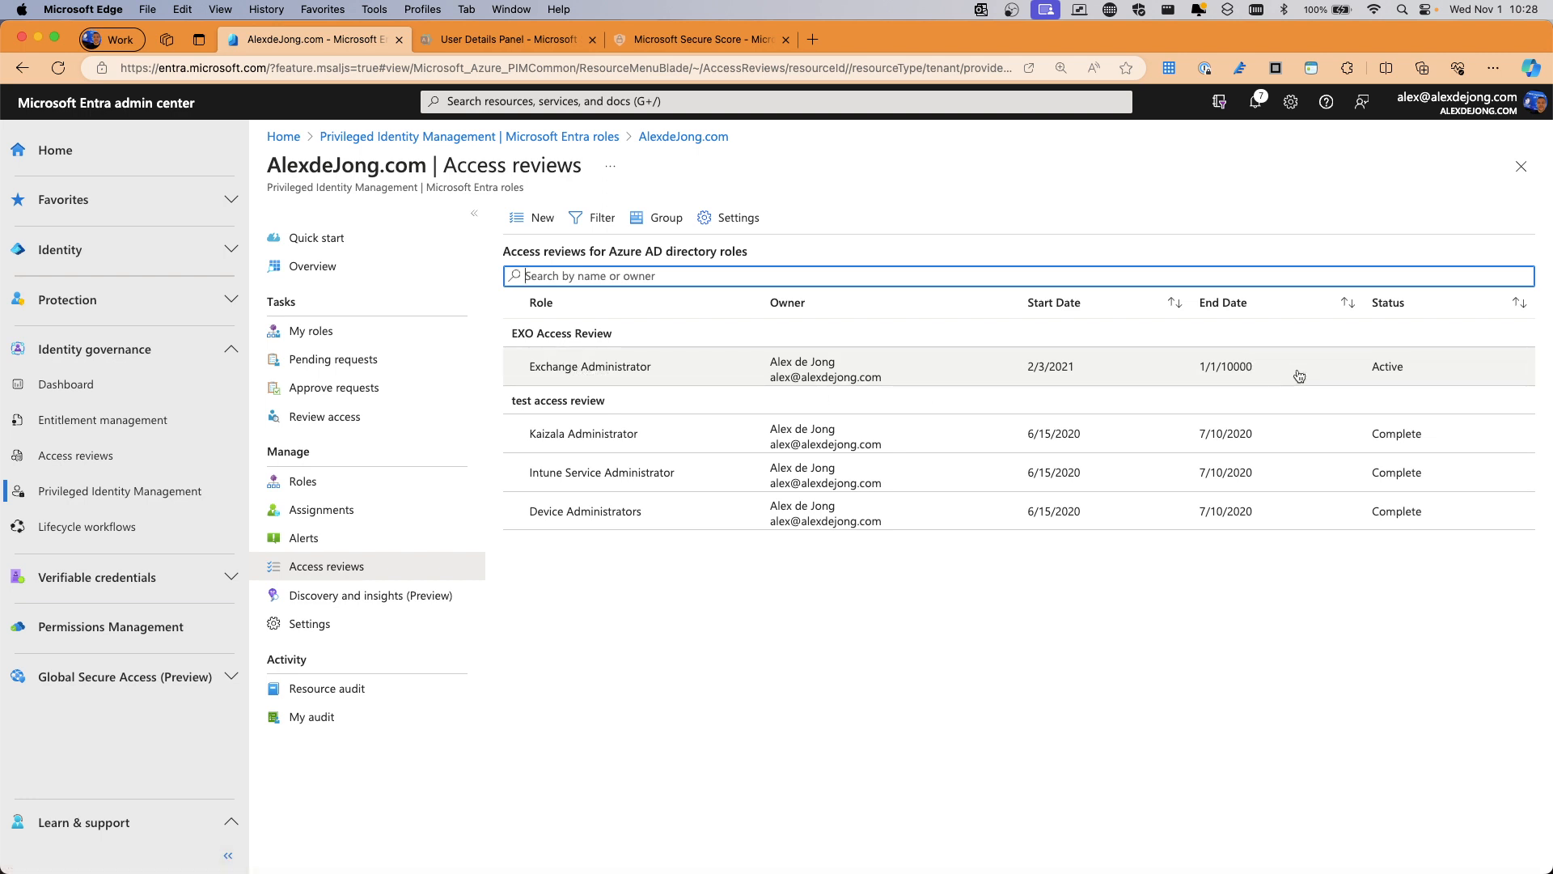
{"action": "left_click", "coordinate": [627, 368]}
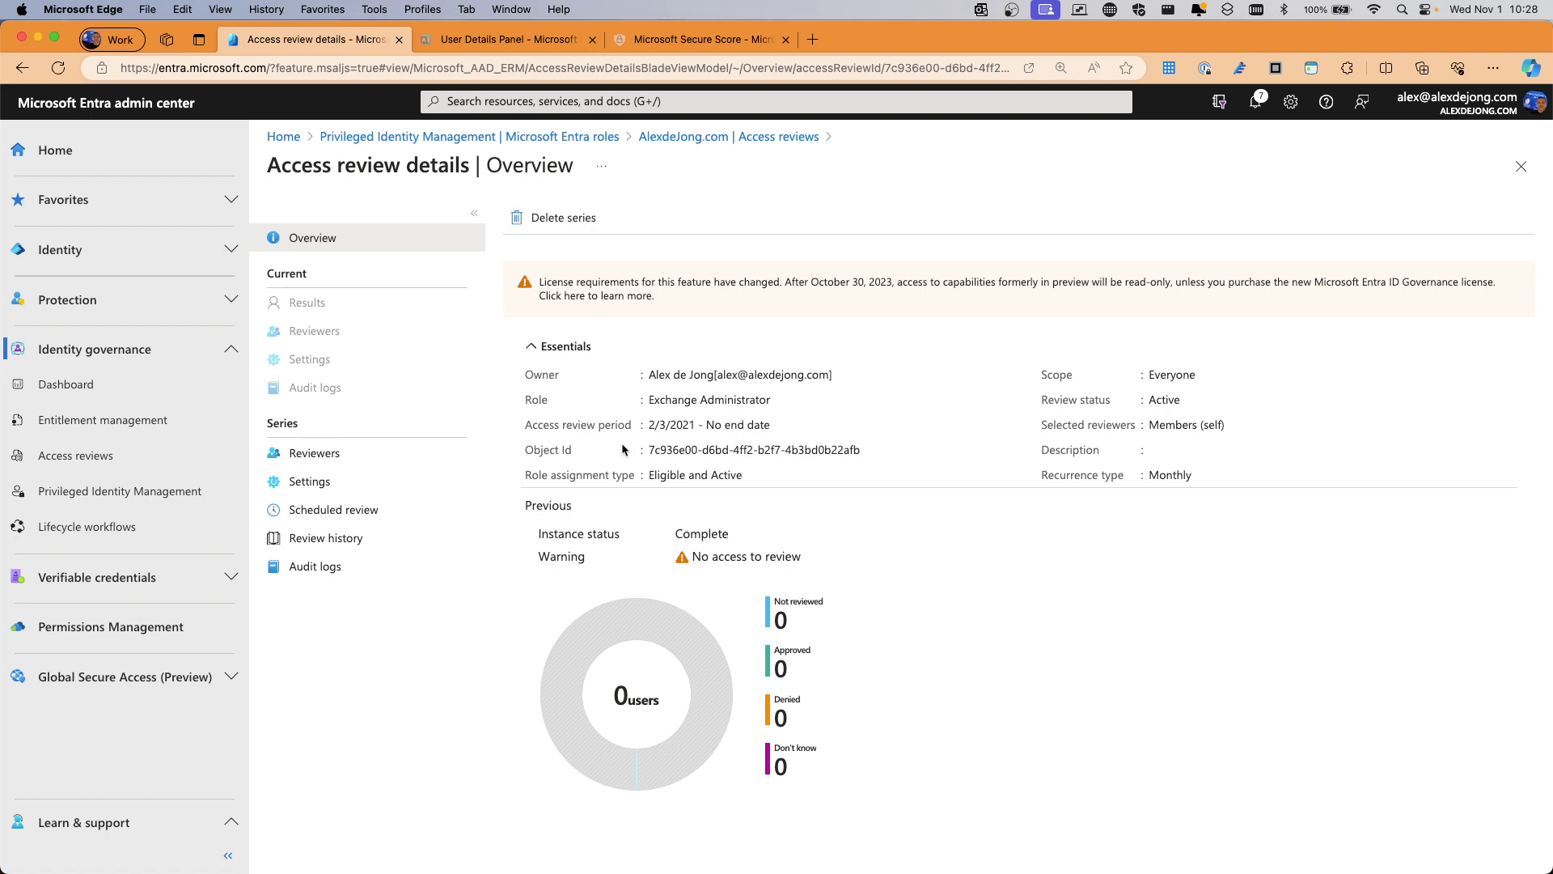
{"action": "left_click", "coordinate": [312, 457]}
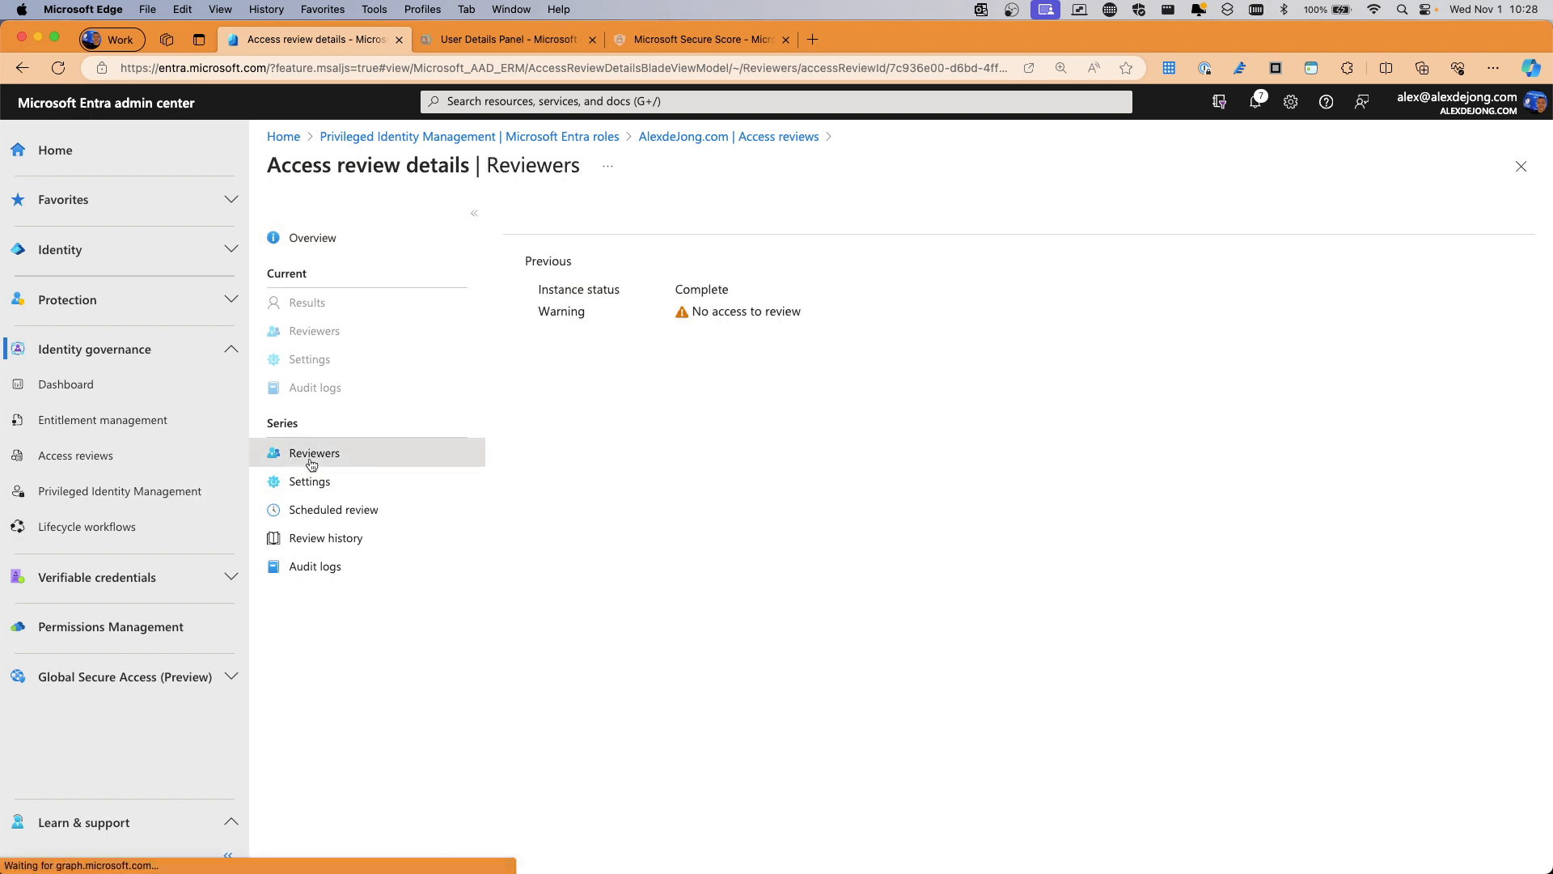
{"action": "left_click", "coordinate": [312, 481]}
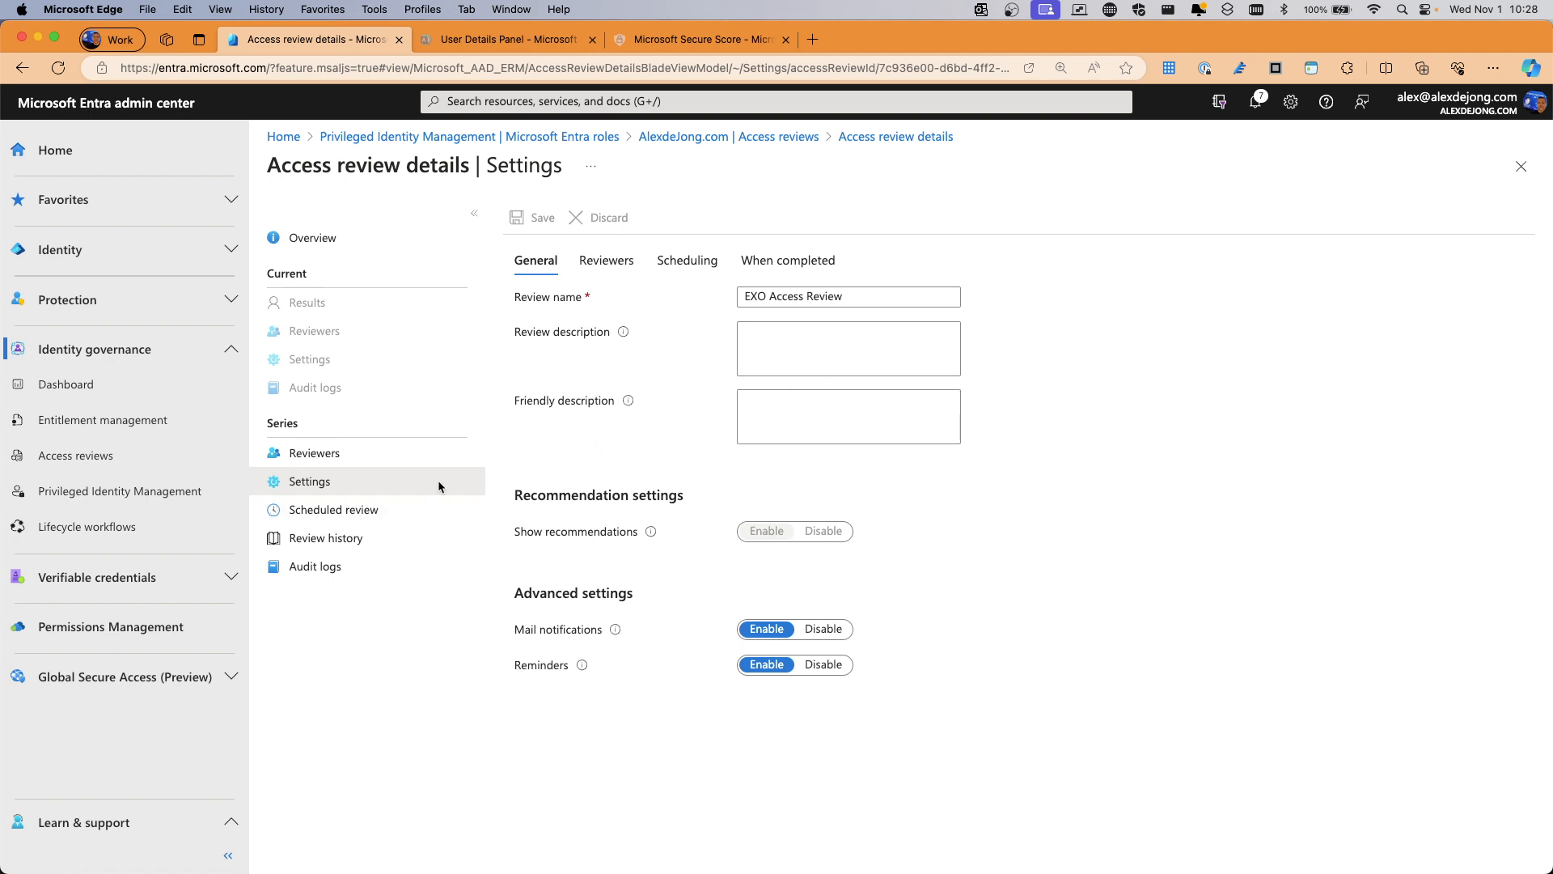
{"action": "left_click", "coordinate": [336, 537]}
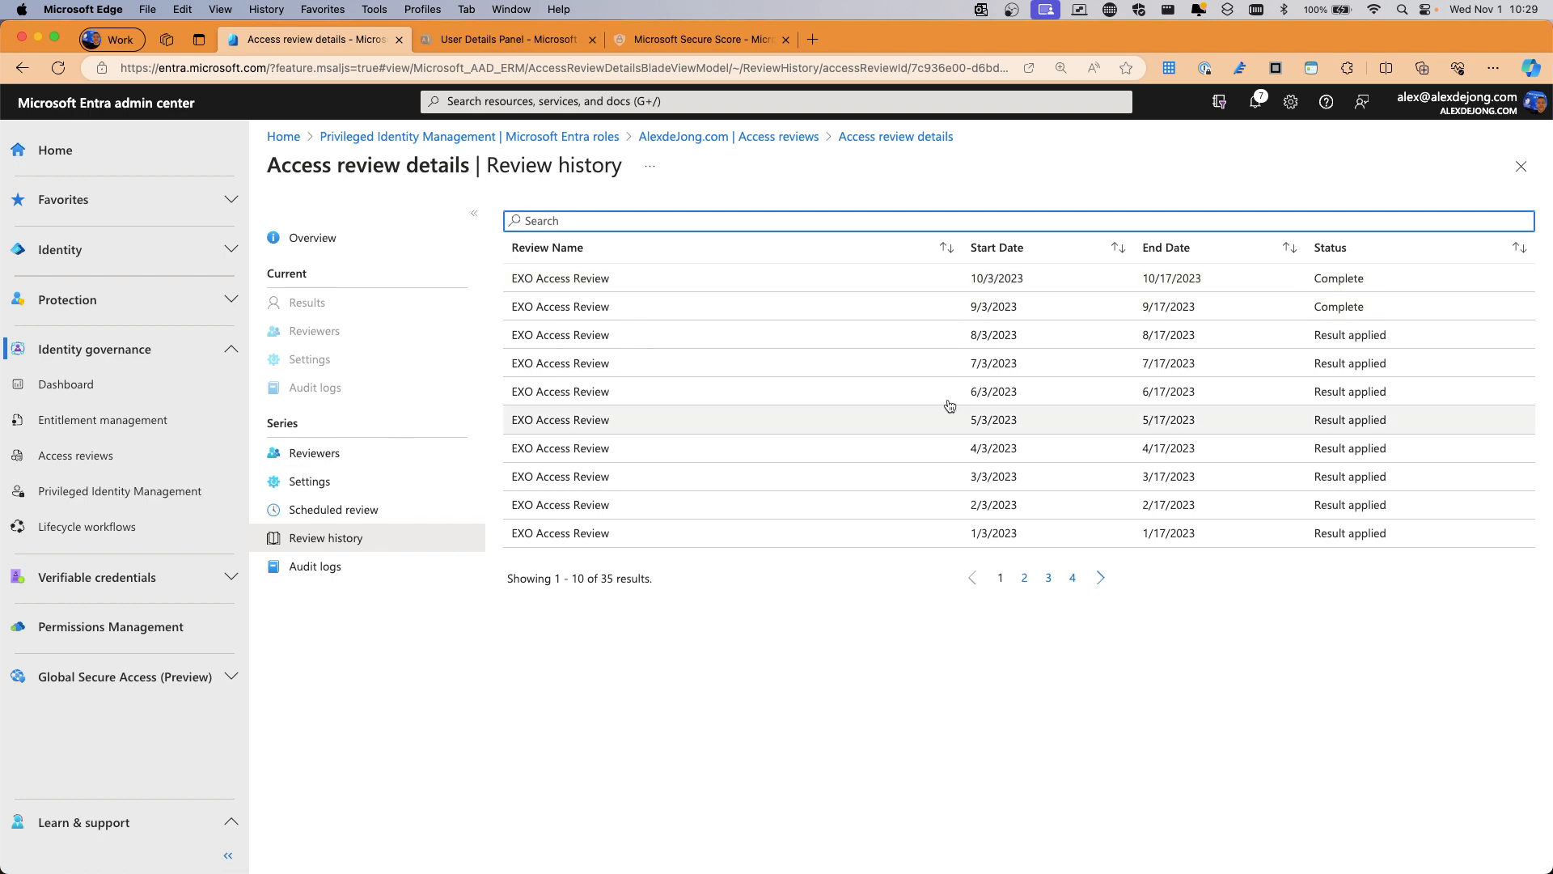
Open the 10/3/2023 review instance and check its results, reviewers and settings
{"action": "left_click", "coordinate": [550, 280]}
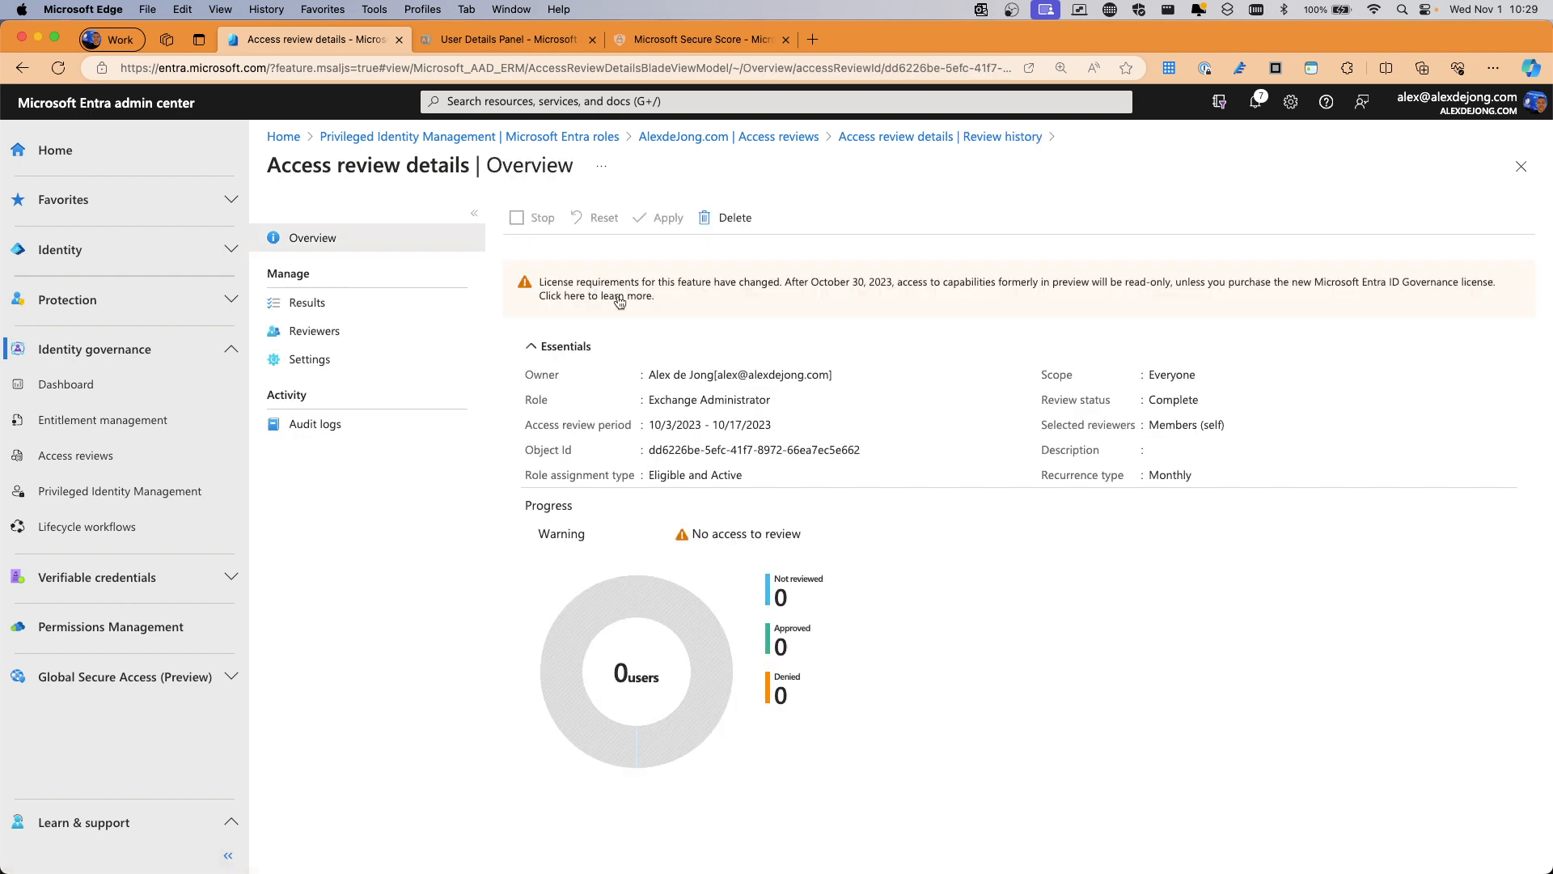
{"action": "left_click", "coordinate": [312, 305]}
{"action": "left_click", "coordinate": [347, 347]}
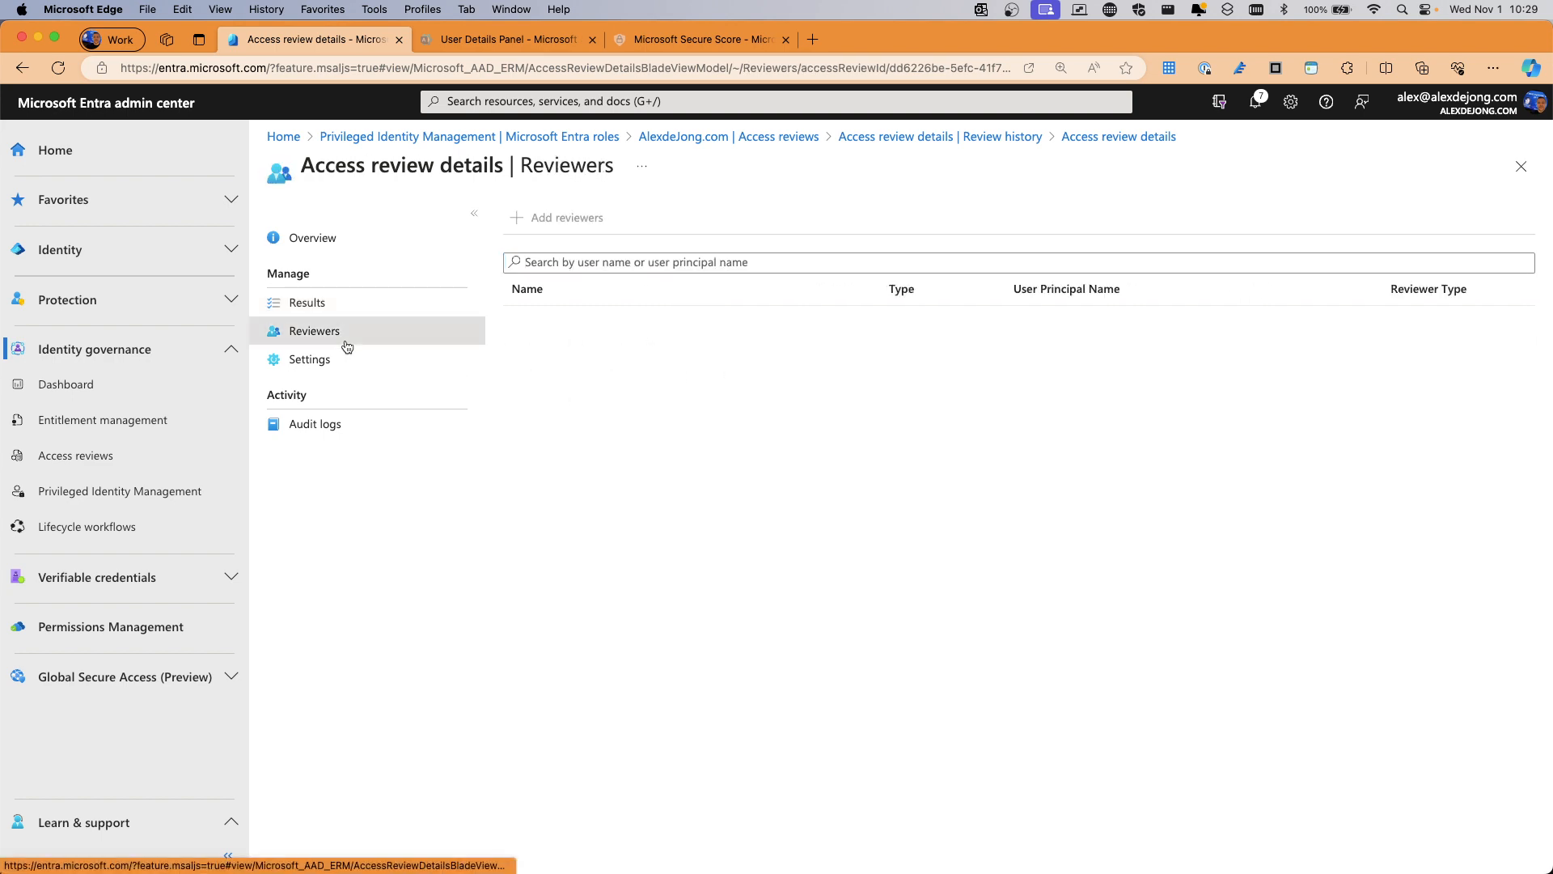
{"action": "left_click", "coordinate": [325, 360]}
Return to the instance overview and scroll across its No access to review licensing warning
{"action": "left_click", "coordinate": [304, 253]}
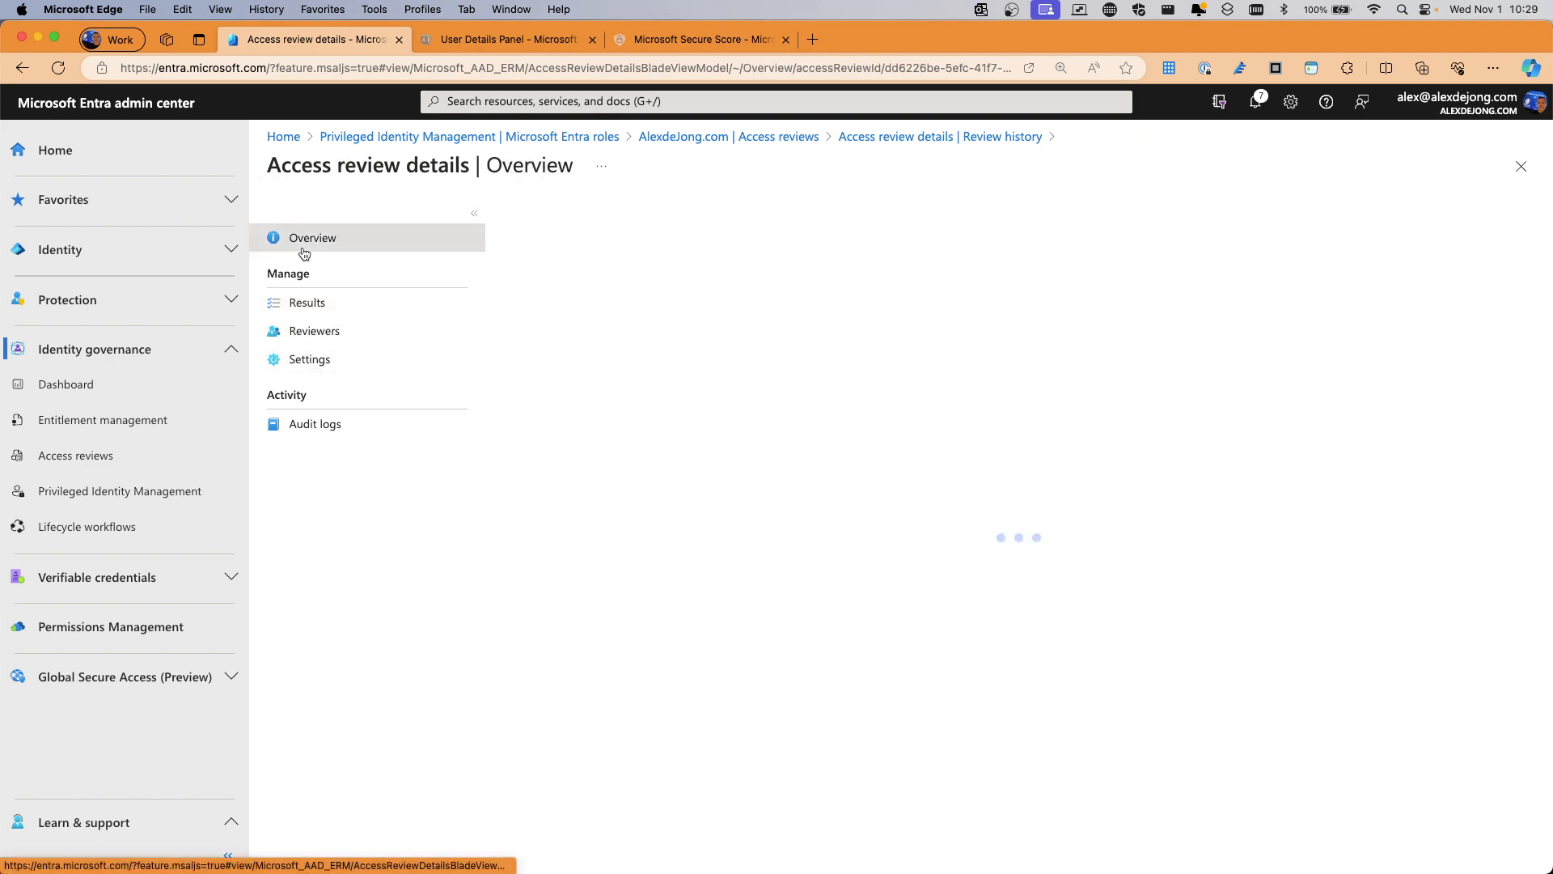
{"action": "scroll", "coordinate": [643, 296], "scroll_direction": "up", "scroll_amount": 5}
{"action": "scroll", "coordinate": [89, 400], "scroll_direction": "left", "scroll_amount": 1}
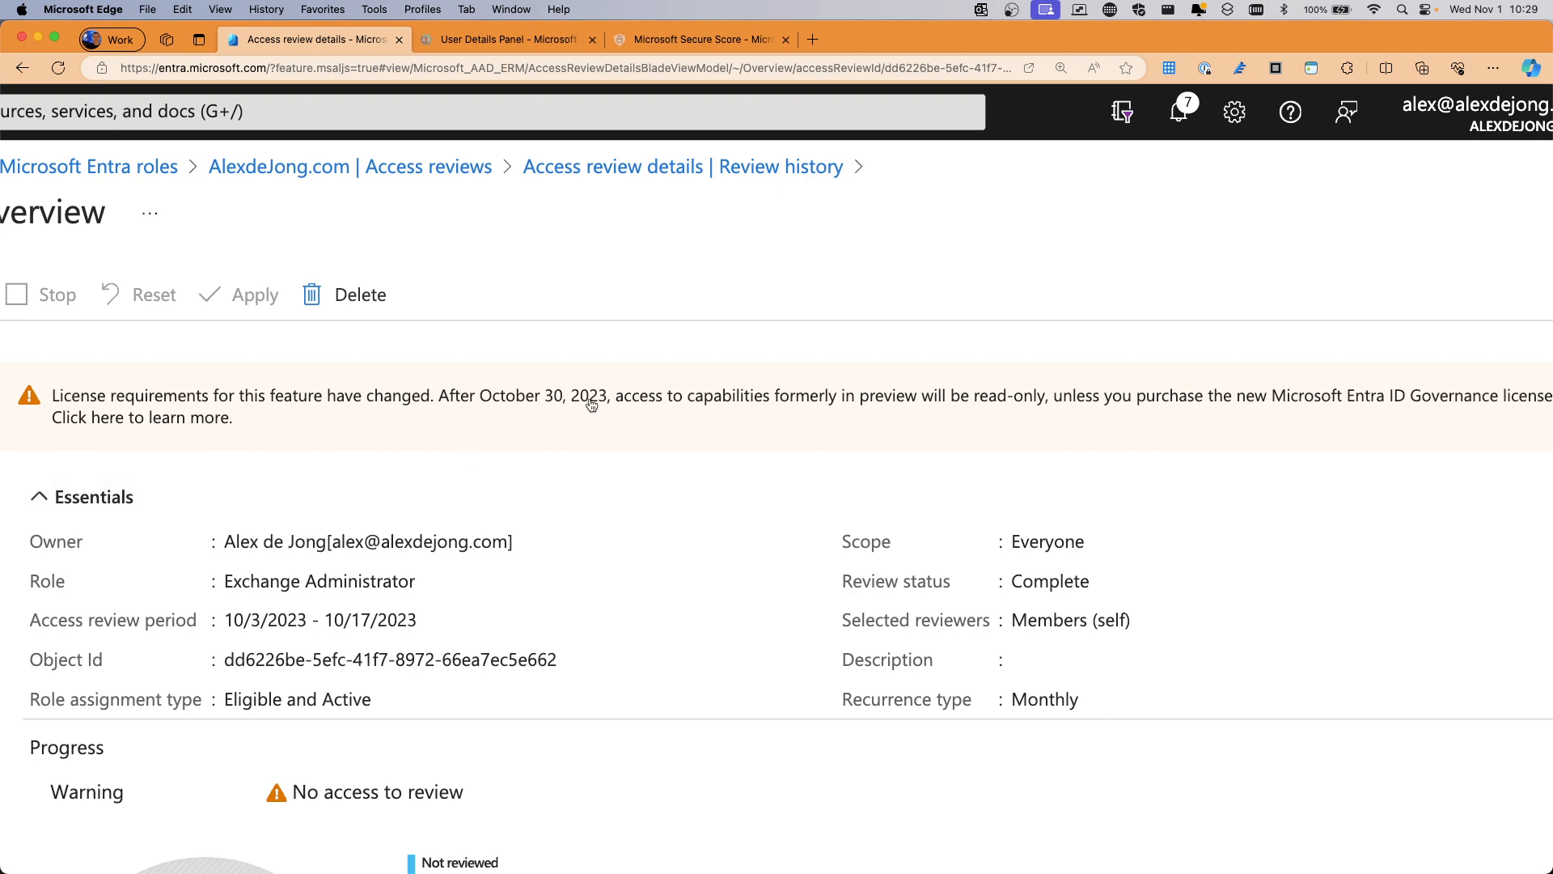
{"action": "scroll", "coordinate": [617, 408], "scroll_direction": "left", "scroll_amount": 1}
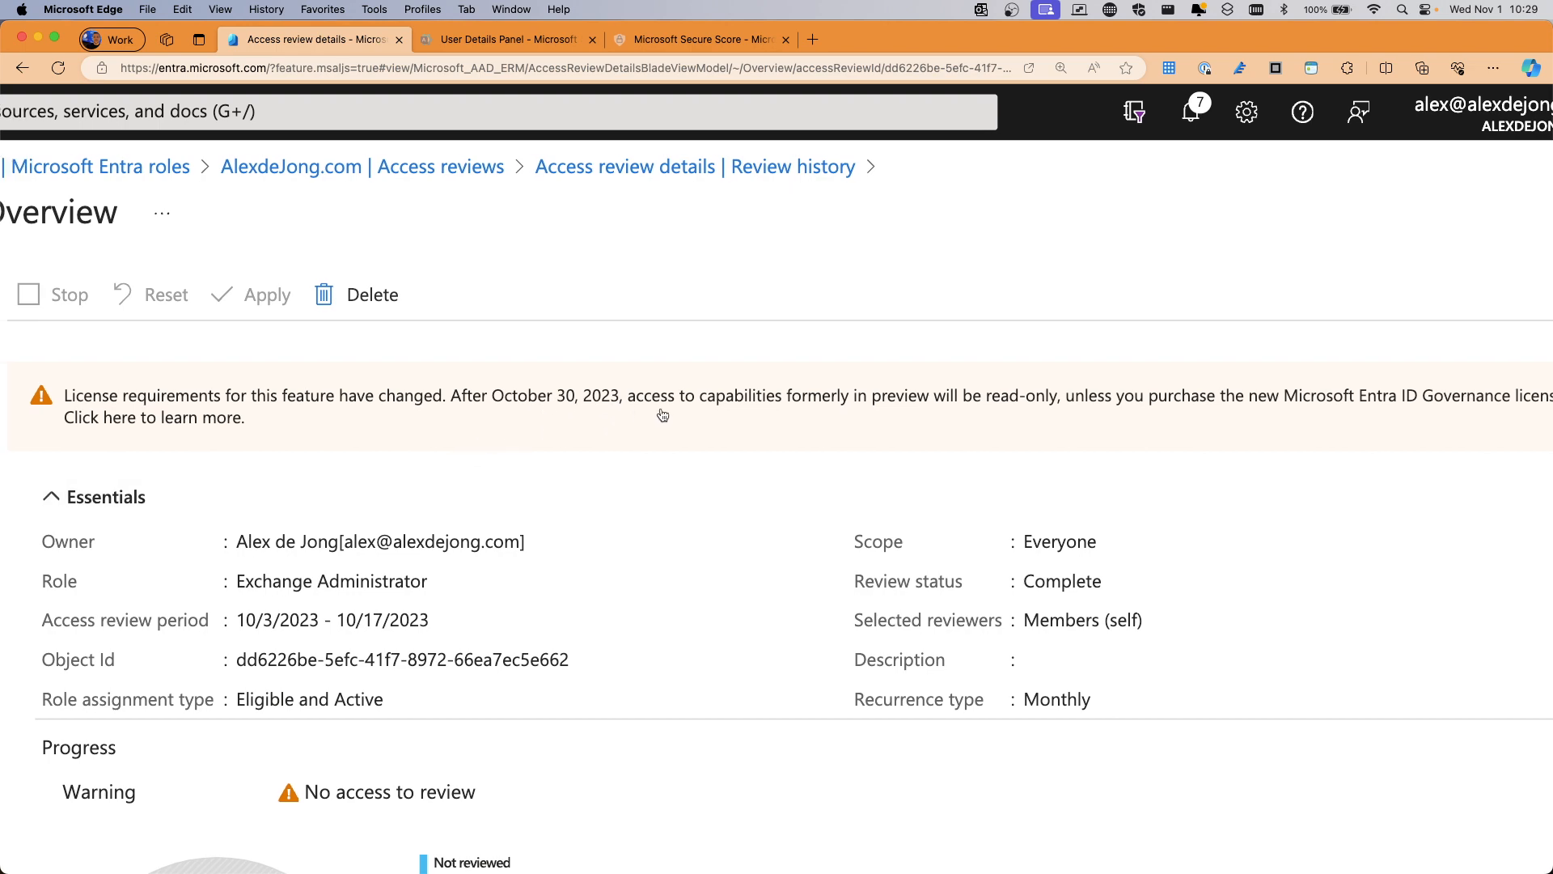
{"action": "scroll", "coordinate": [824, 418], "scroll_direction": "right", "scroll_amount": 2}
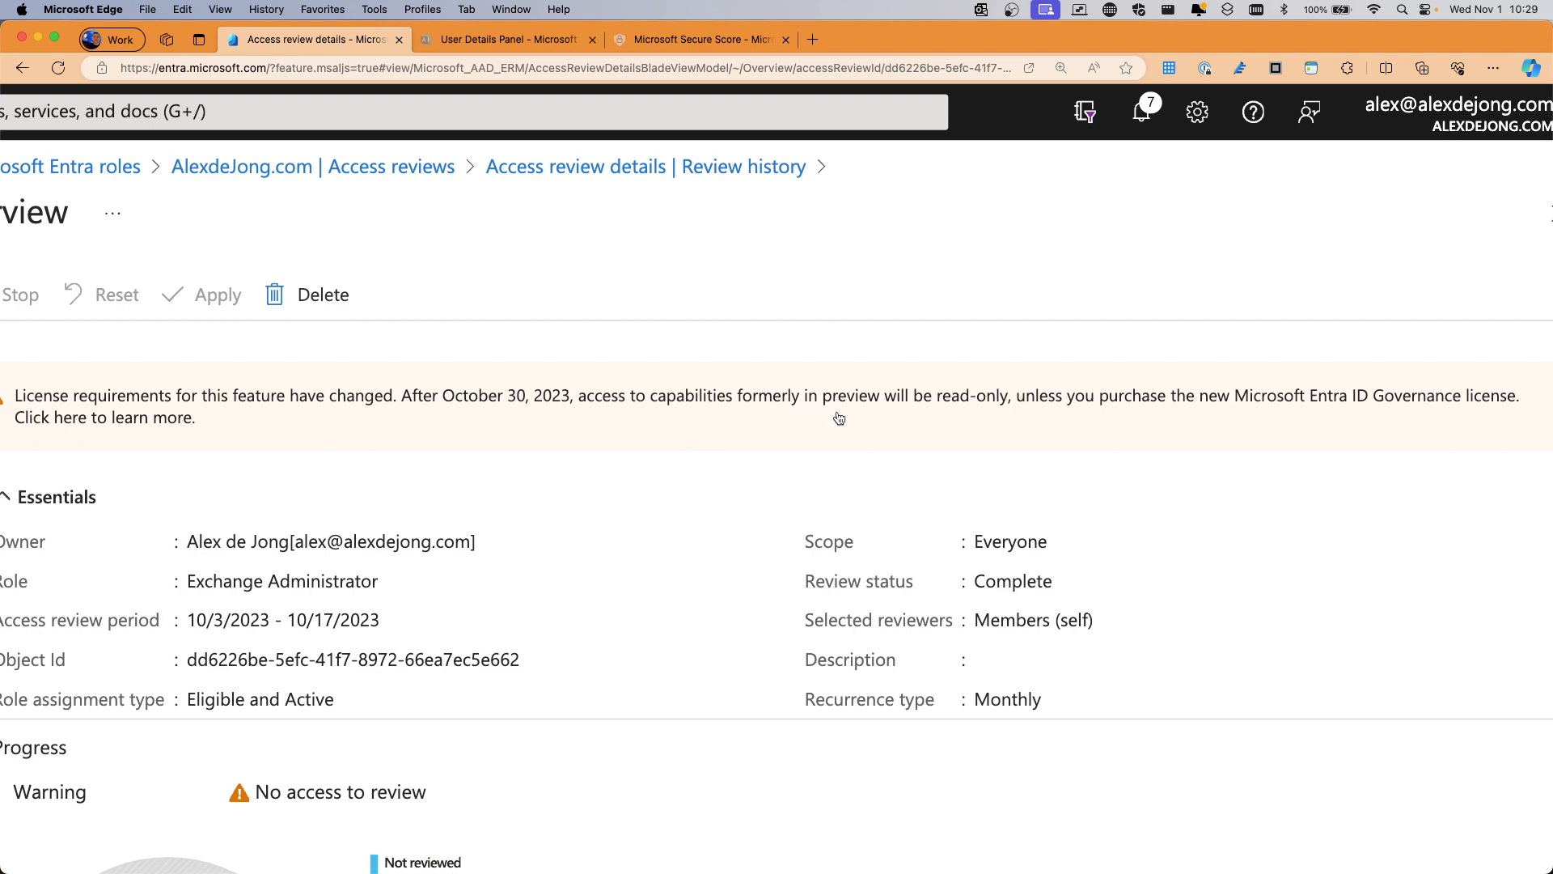
{"action": "scroll", "coordinate": [928, 415], "scroll_direction": "right", "scroll_amount": 1}
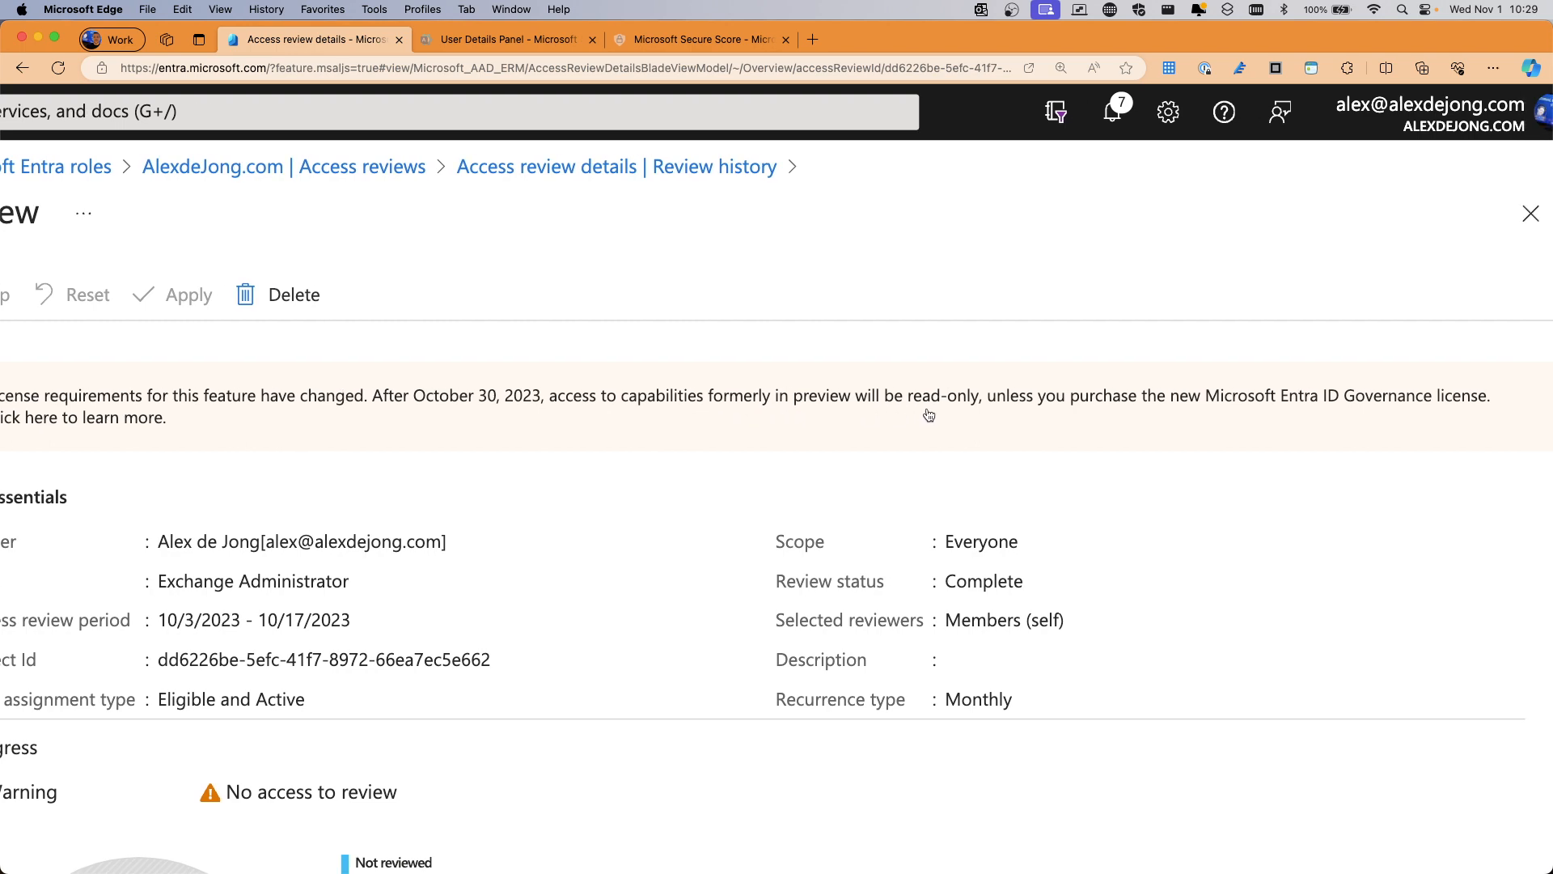
{"action": "scroll", "coordinate": [929, 415], "scroll_direction": "right", "scroll_amount": 1}
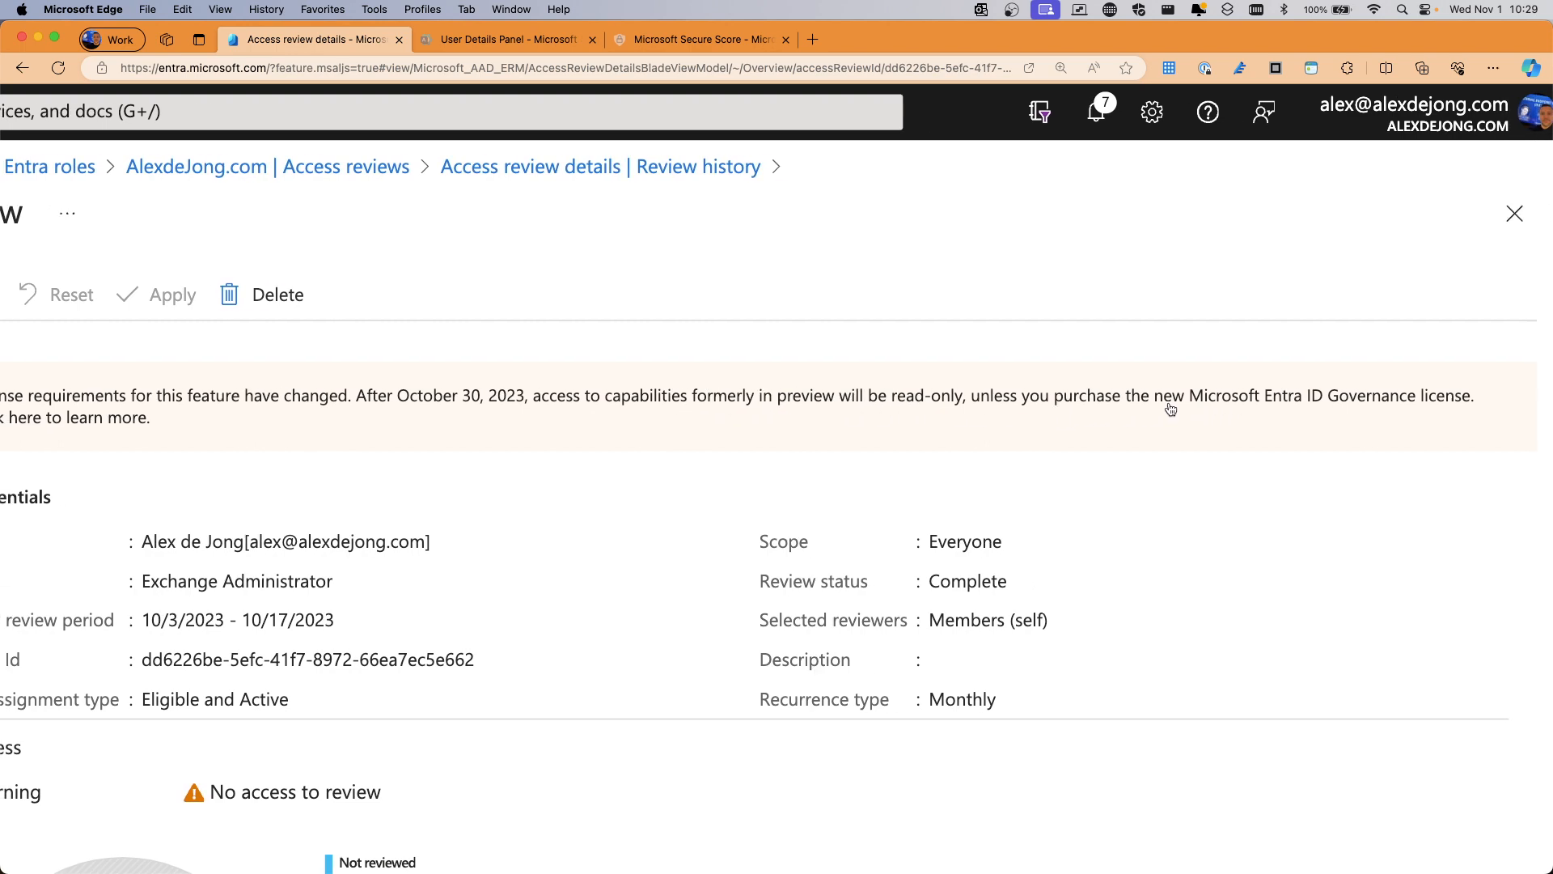
{"action": "scroll", "coordinate": [1171, 408], "scroll_direction": "left", "scroll_amount": 5}
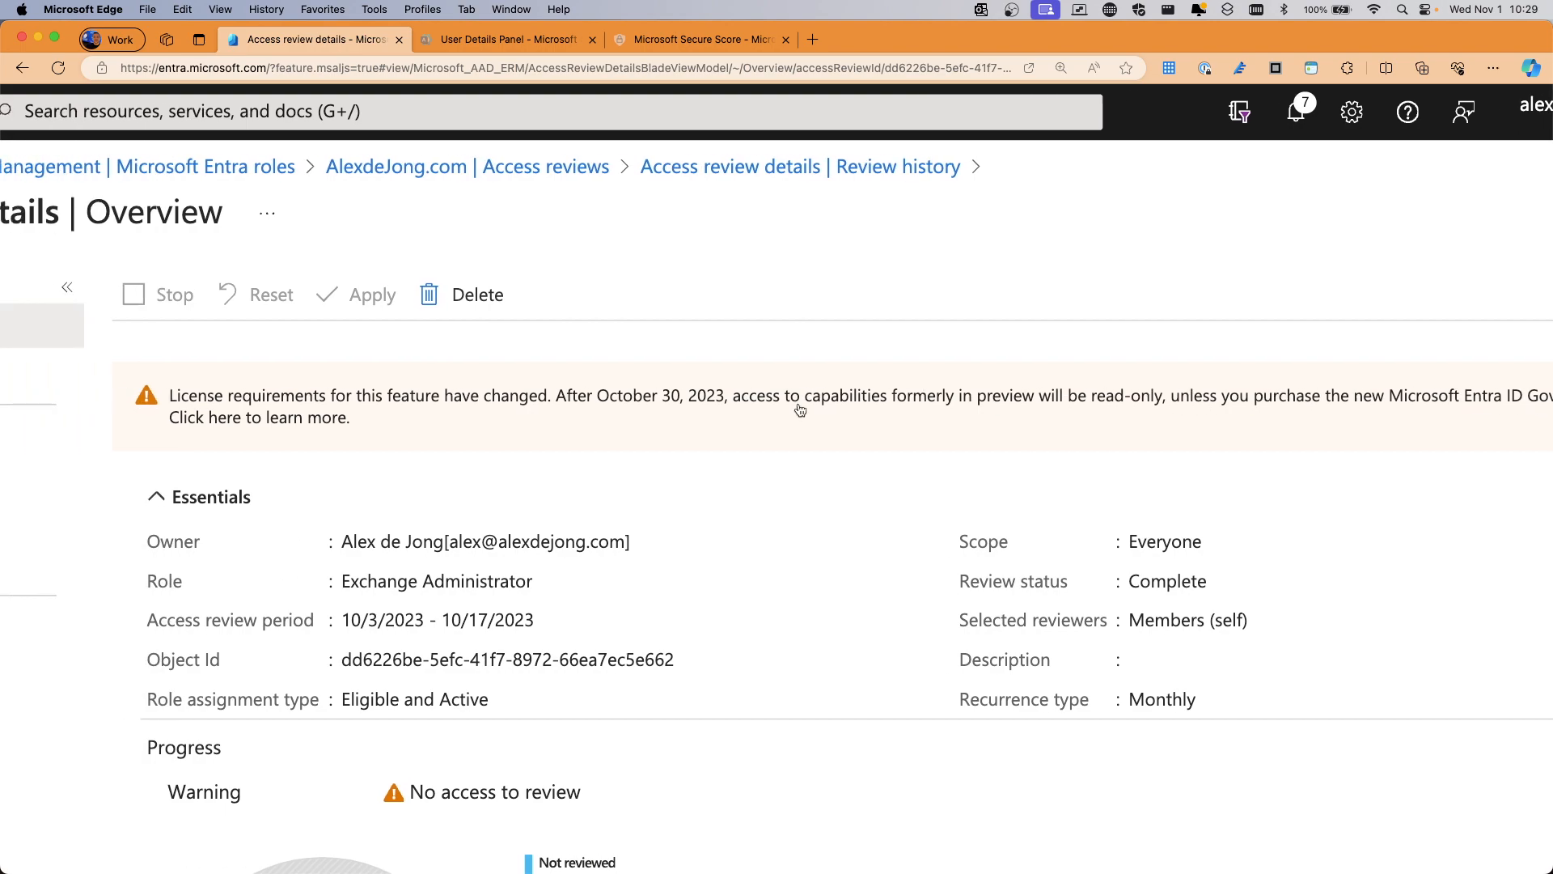
{"action": "scroll", "coordinate": [800, 410], "scroll_direction": "left", "scroll_amount": 2}
Follow the warning's learn-more link and scroll through the Entra ID Governance licensing fundamentals article
{"action": "left_click", "coordinate": [311, 420]}
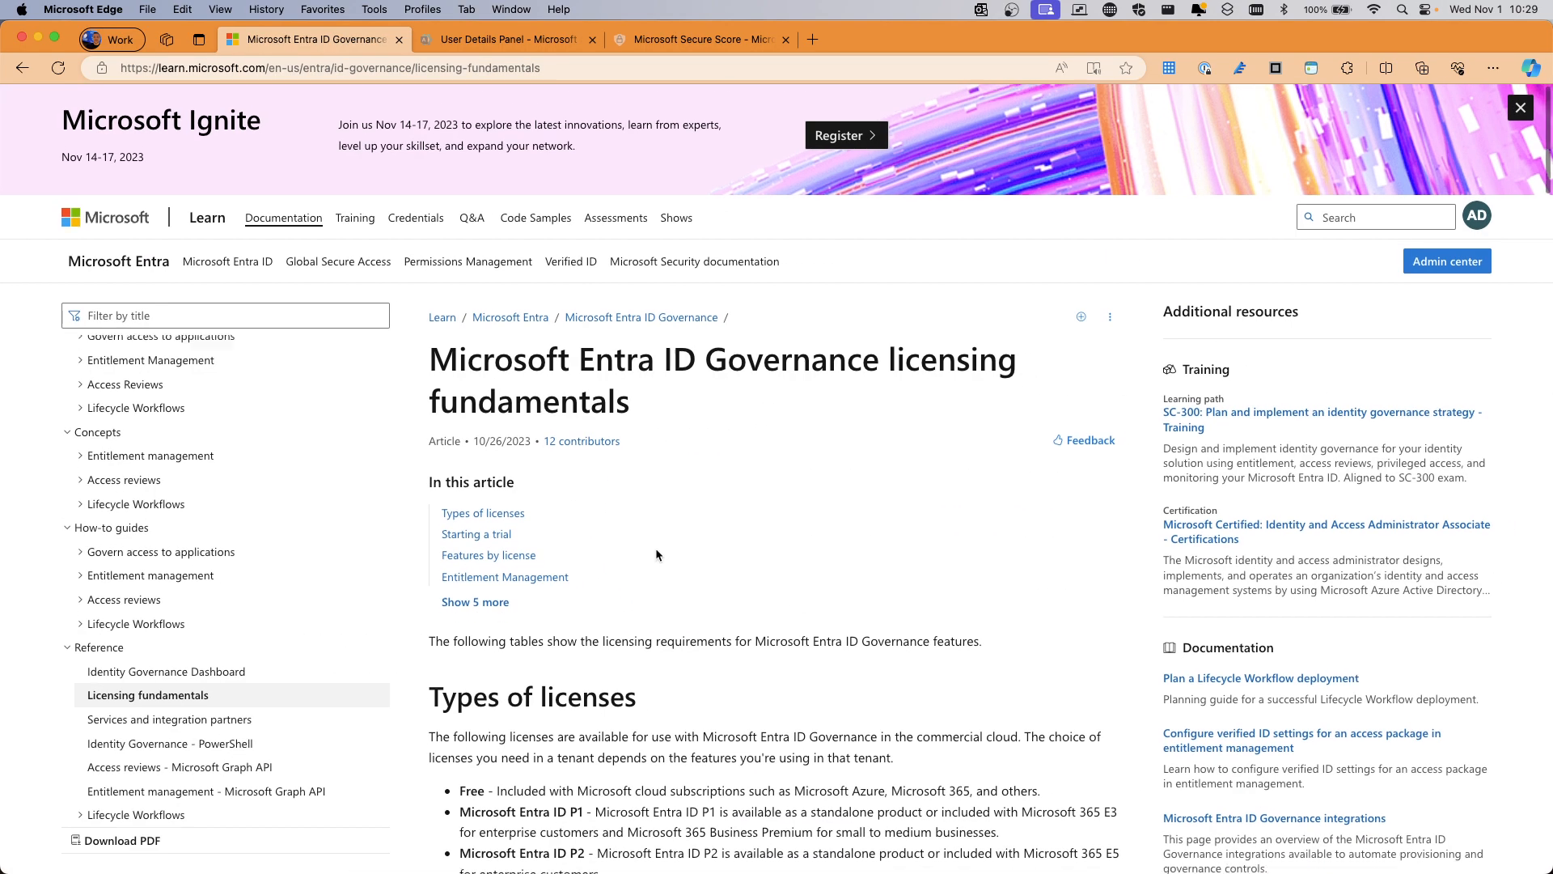
{"action": "scroll", "coordinate": [655, 550], "scroll_direction": "down", "scroll_amount": 5}
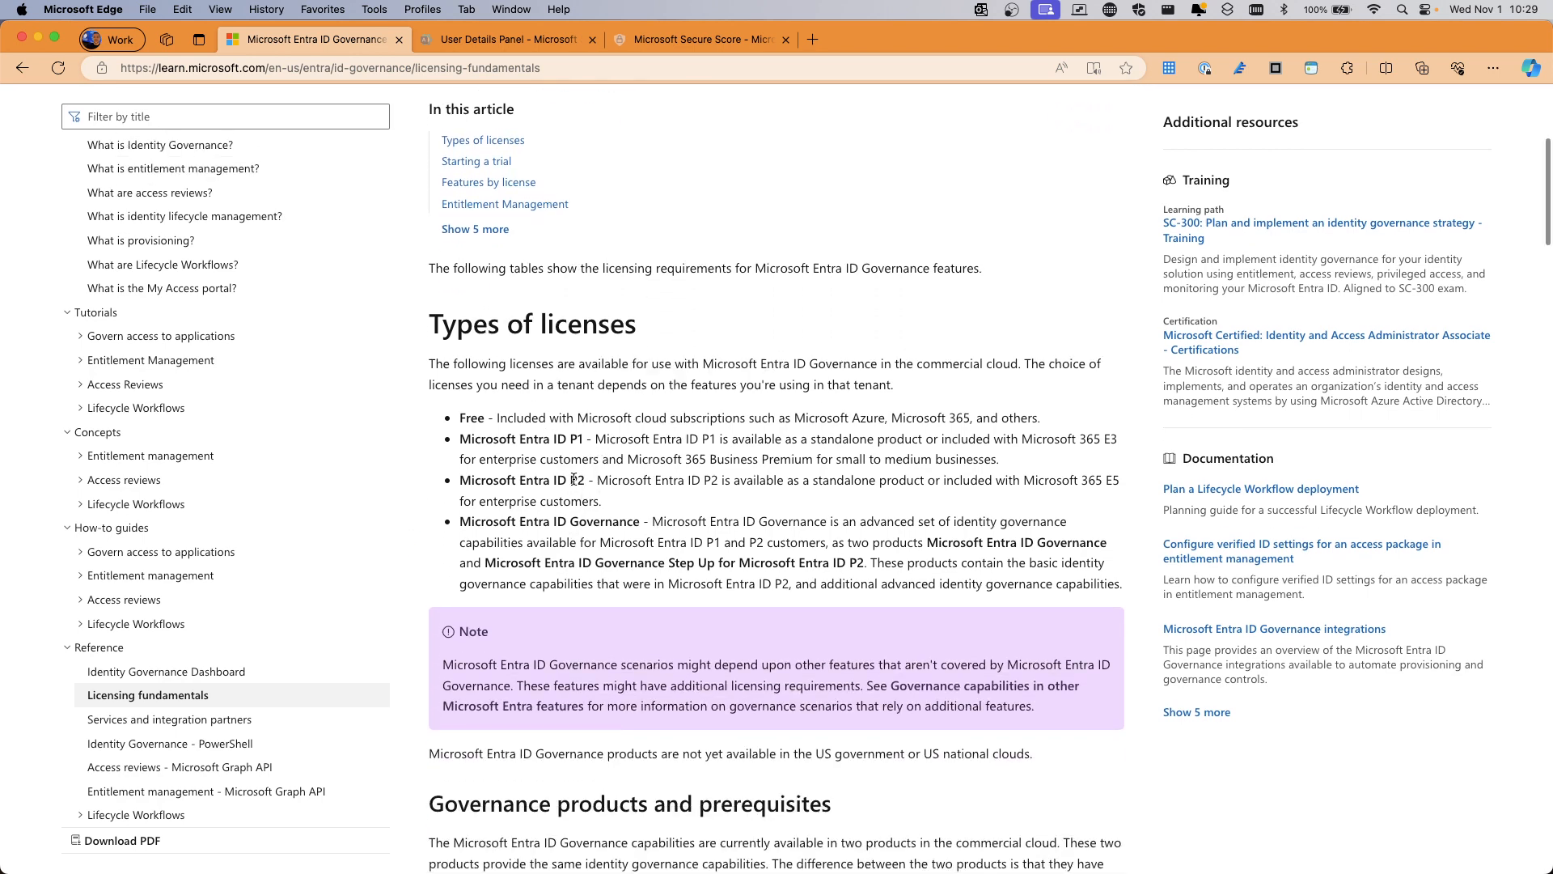
{"action": "scroll", "coordinate": [603, 522], "scroll_direction": "down", "scroll_amount": 3}
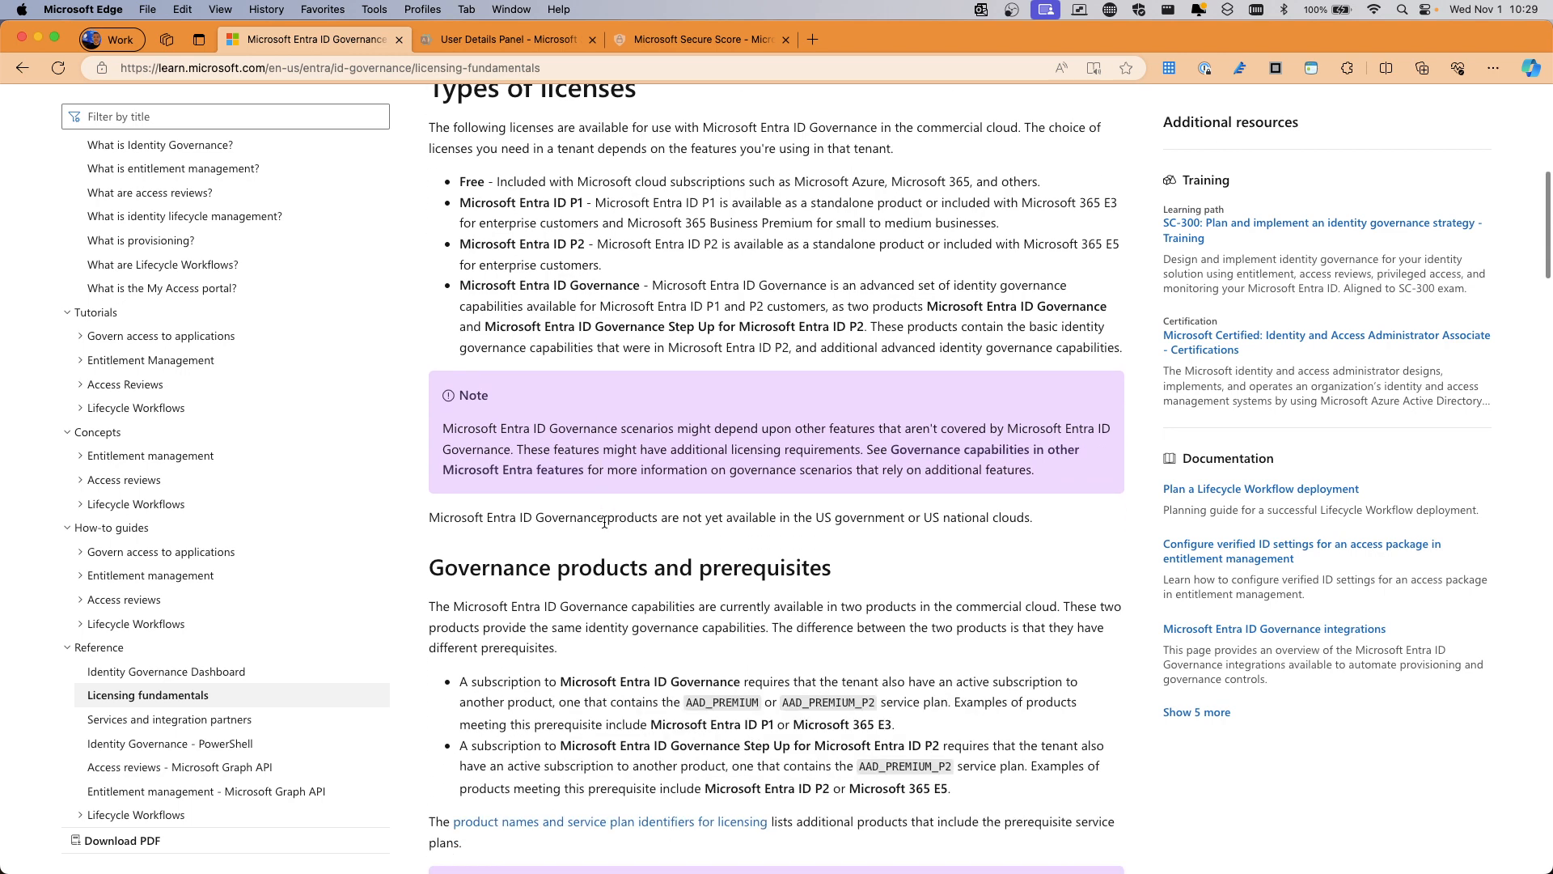
{"action": "scroll", "coordinate": [604, 522], "scroll_direction": "down", "scroll_amount": 2}
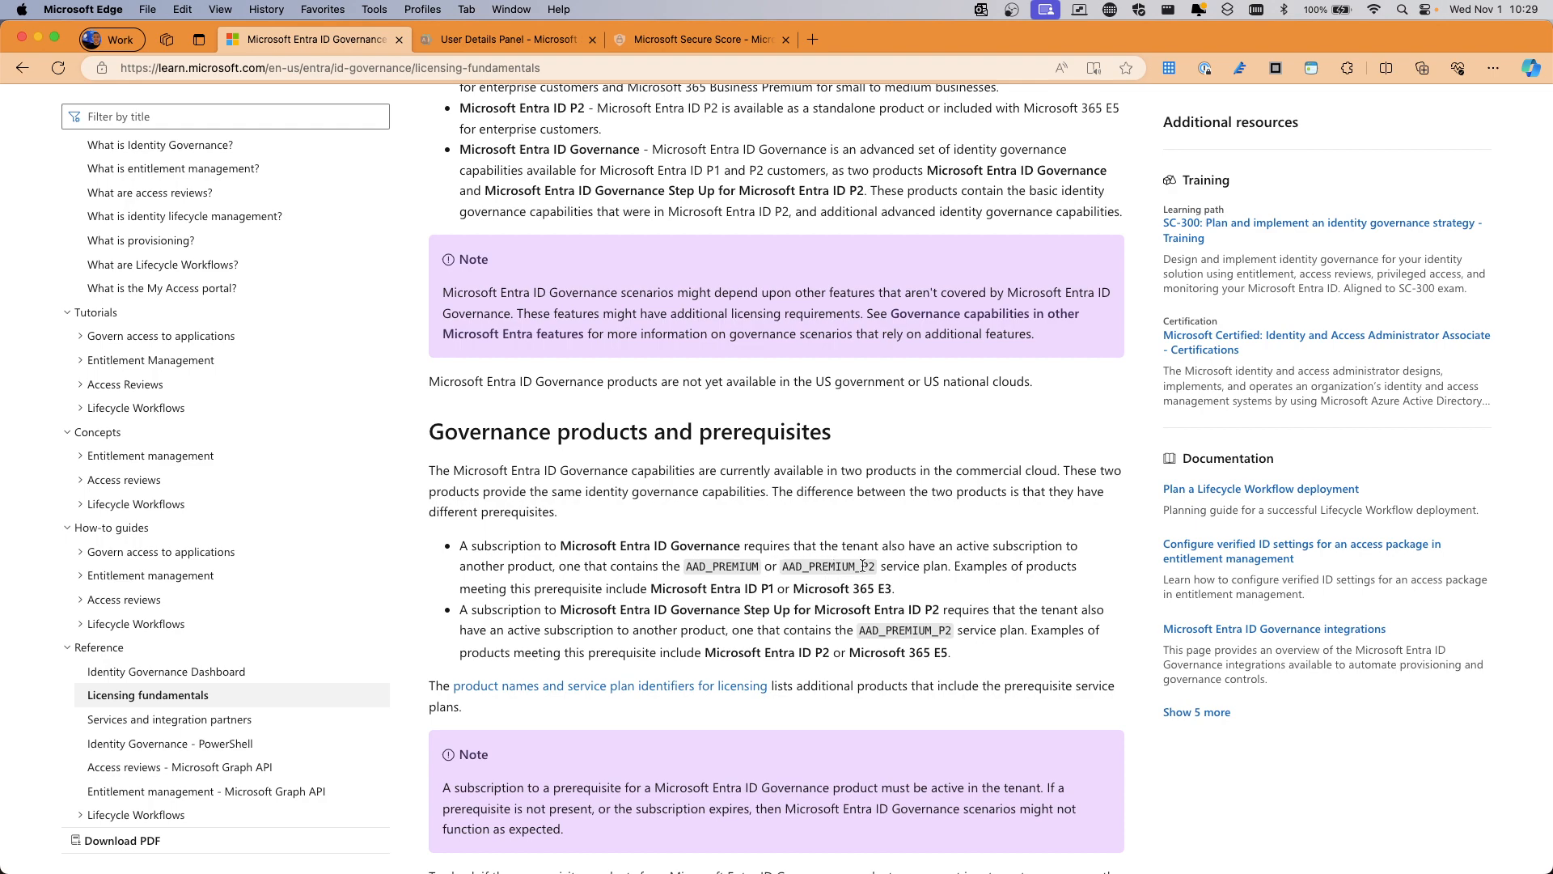
{"action": "scroll", "coordinate": [864, 565], "scroll_direction": "down", "scroll_amount": 7}
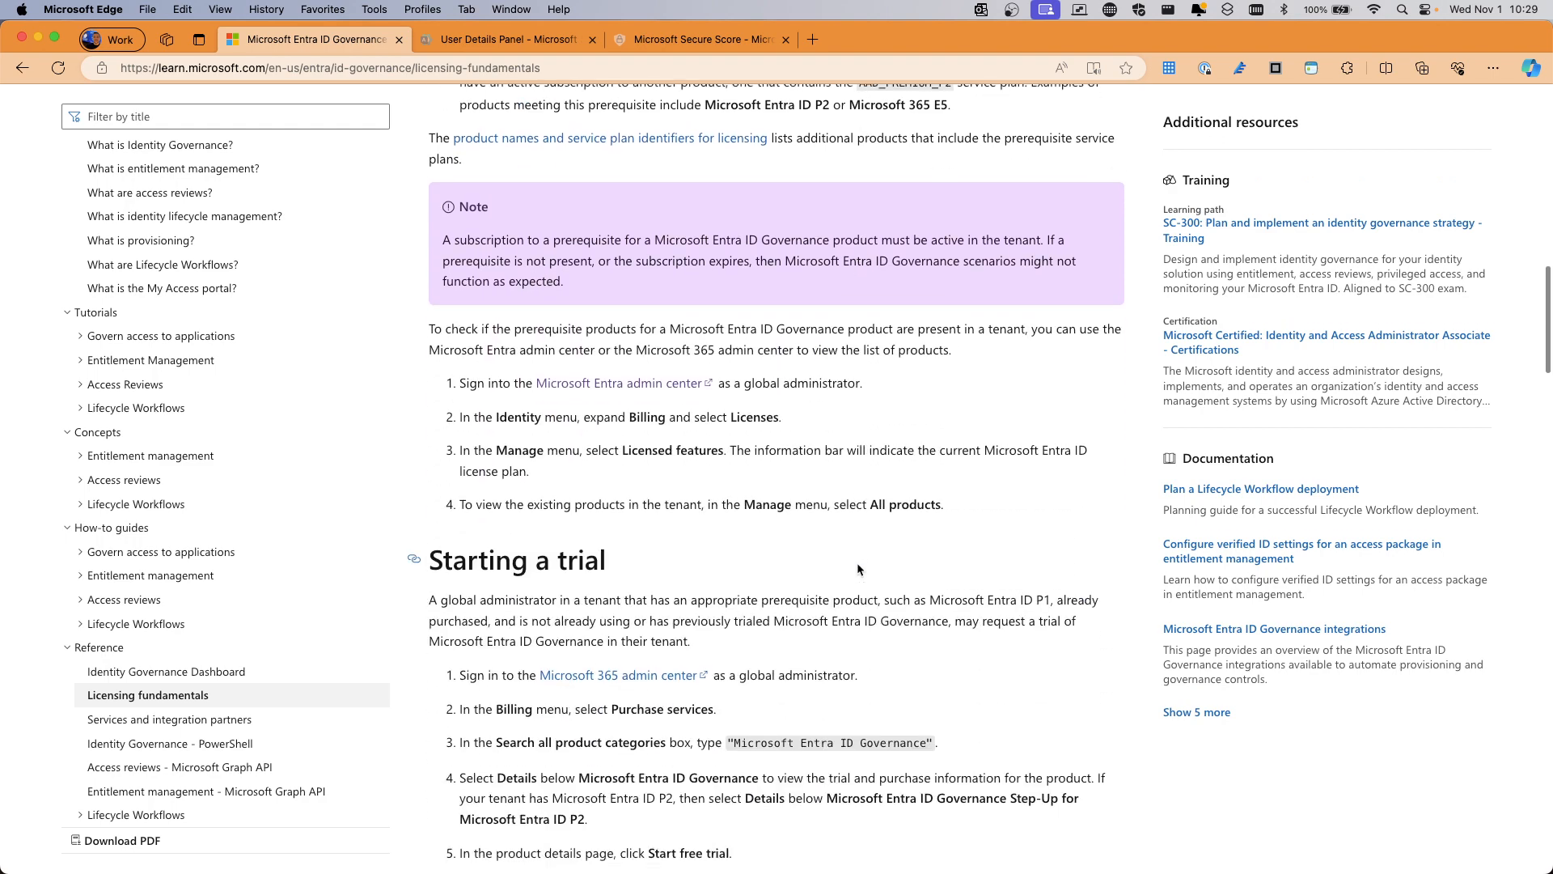
{"action": "scroll", "coordinate": [858, 569], "scroll_direction": "up", "scroll_amount": 9}
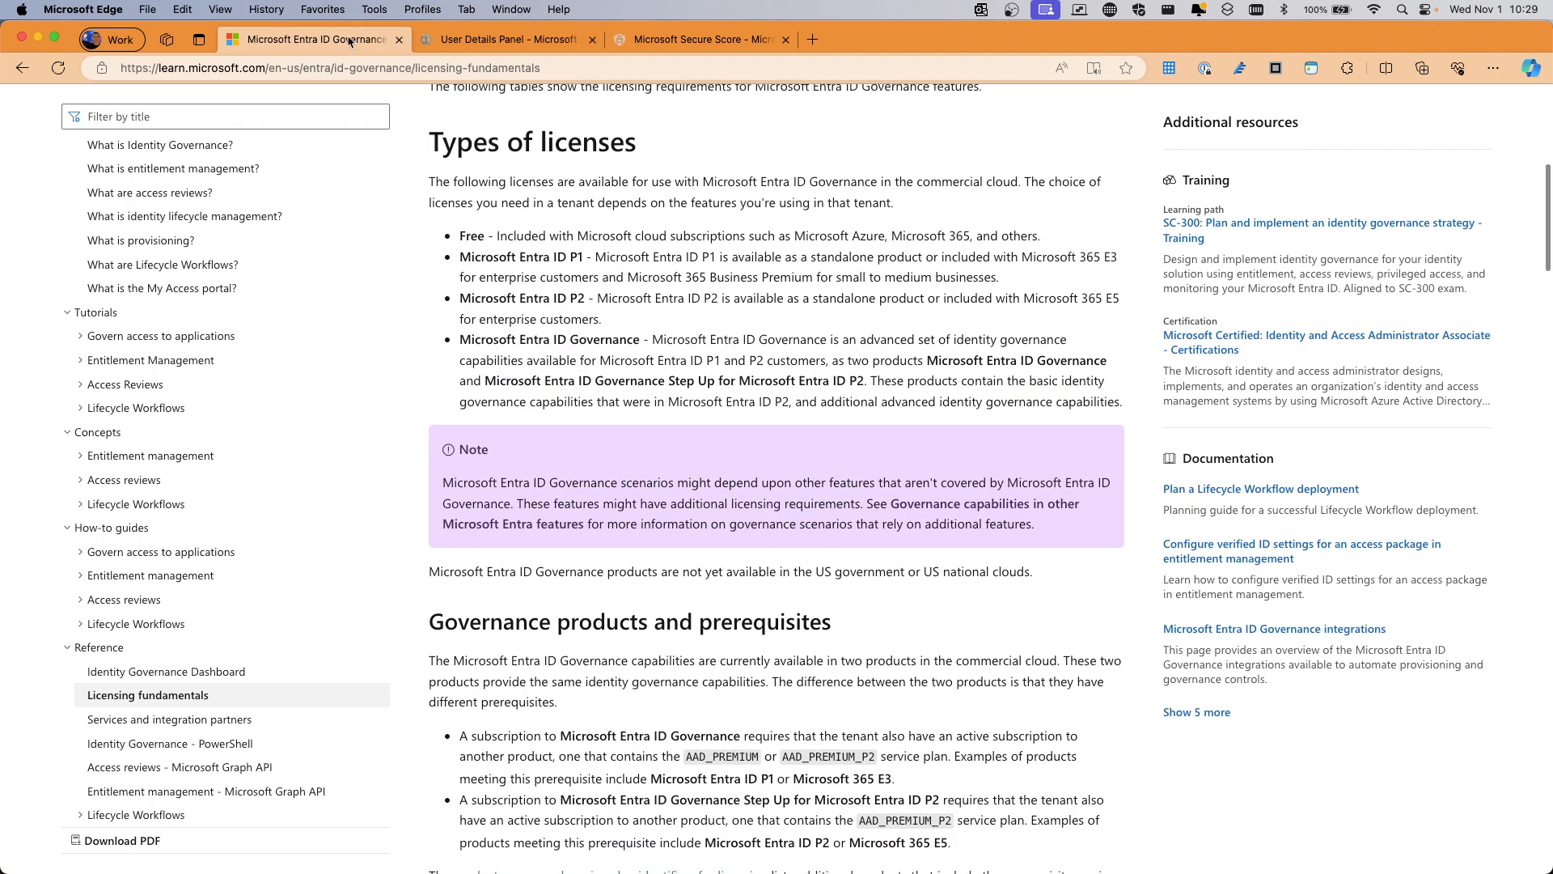
Go back twice, then open Privileged Identity Management for Microsoft Entra roles under Identity governance
{"action": "left_click", "coordinate": [29, 72]}
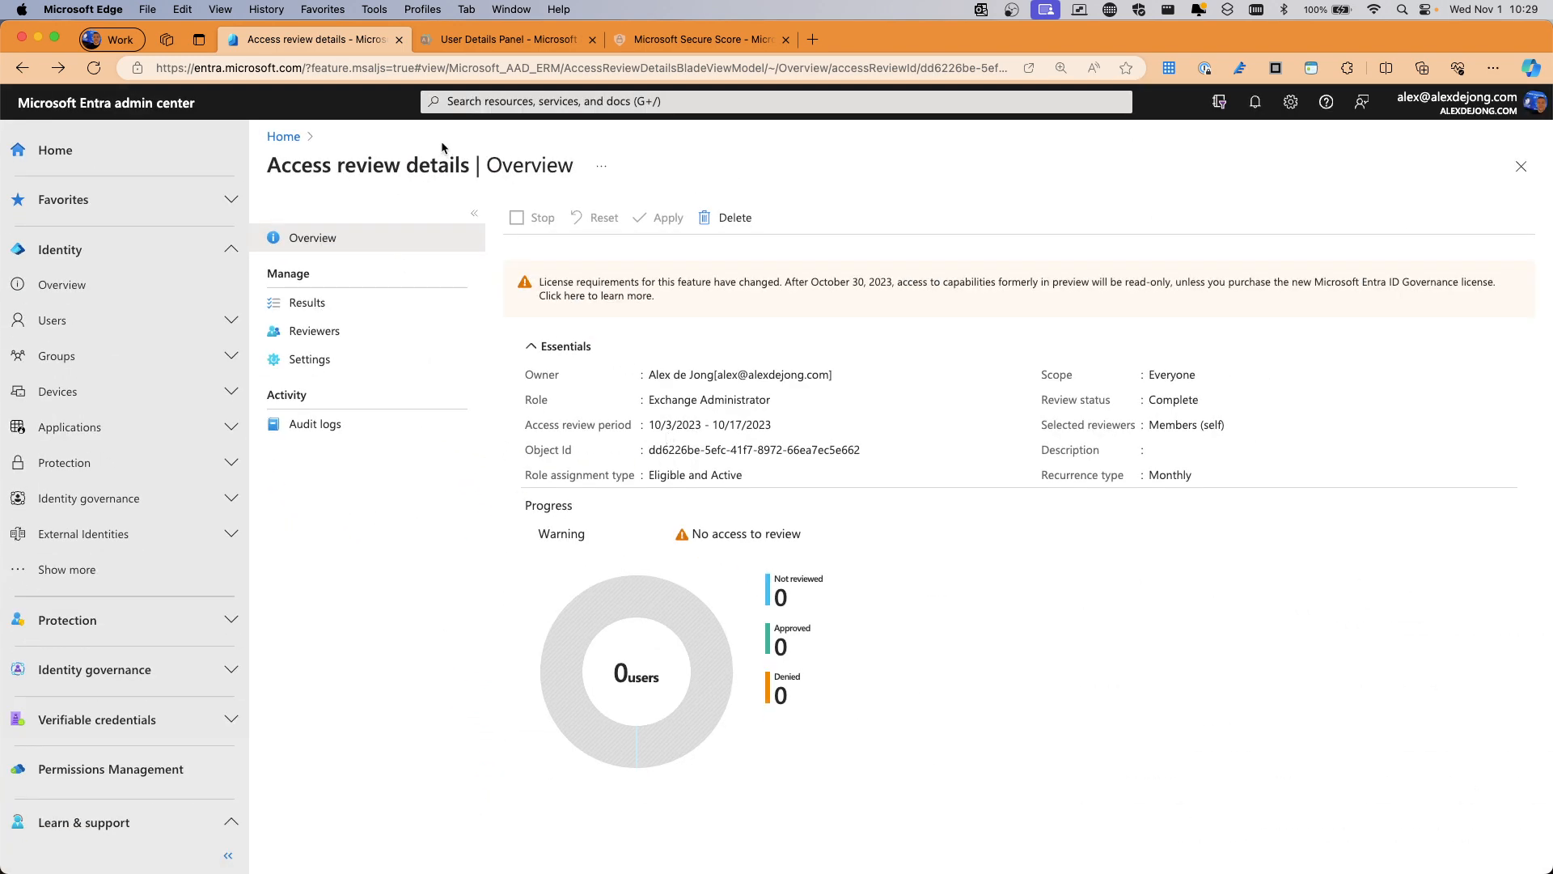
{"action": "left_click", "coordinate": [25, 71]}
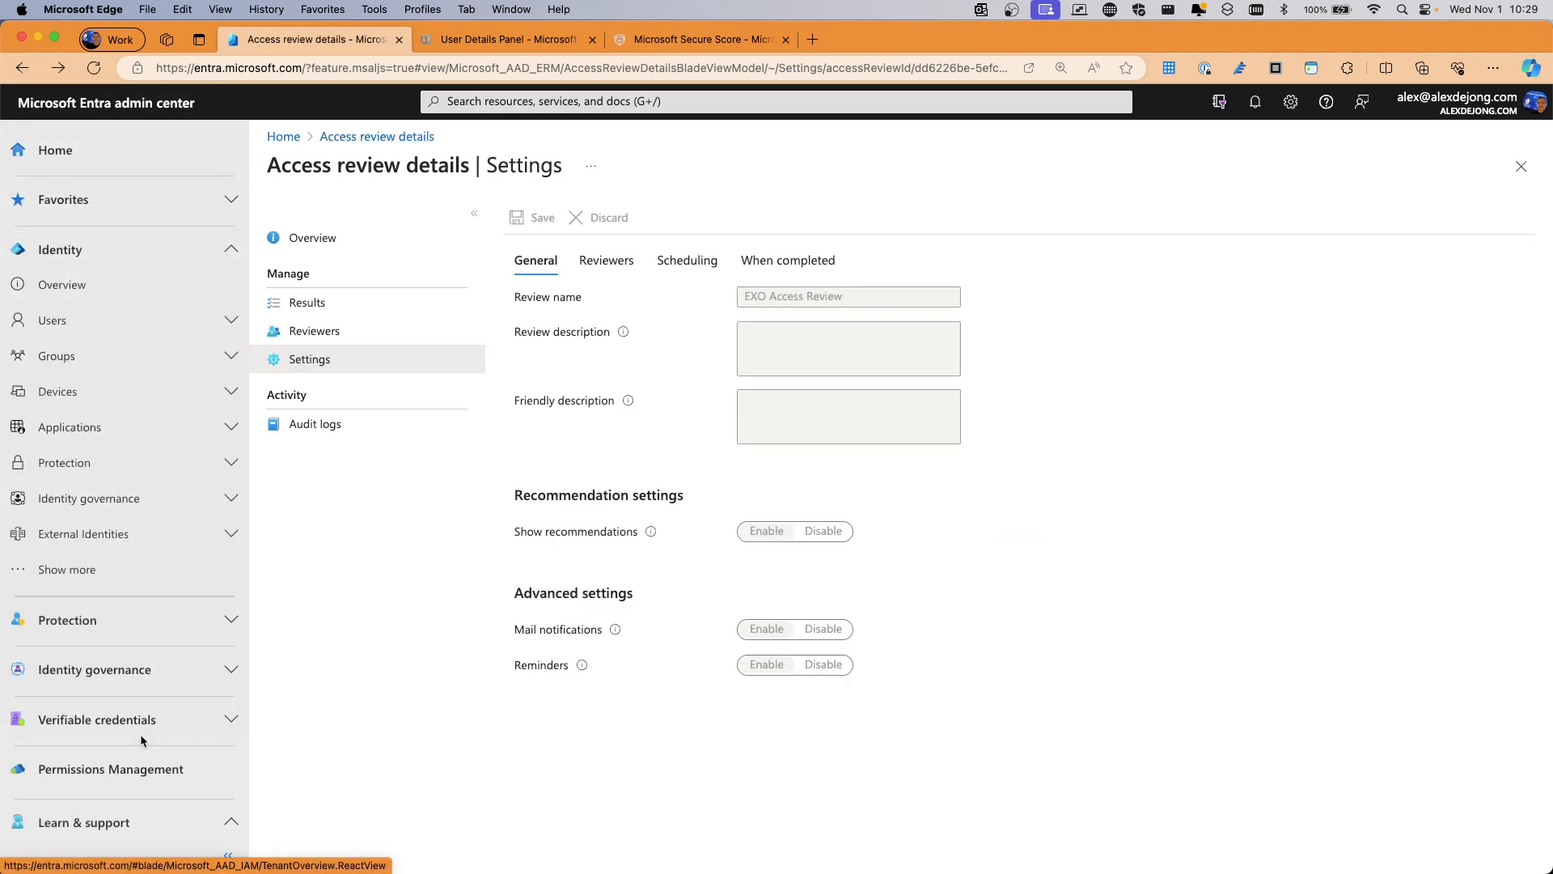
{"action": "scroll", "coordinate": [139, 735], "scroll_direction": "down", "scroll_amount": 2}
{"action": "left_click", "coordinate": [97, 614]}
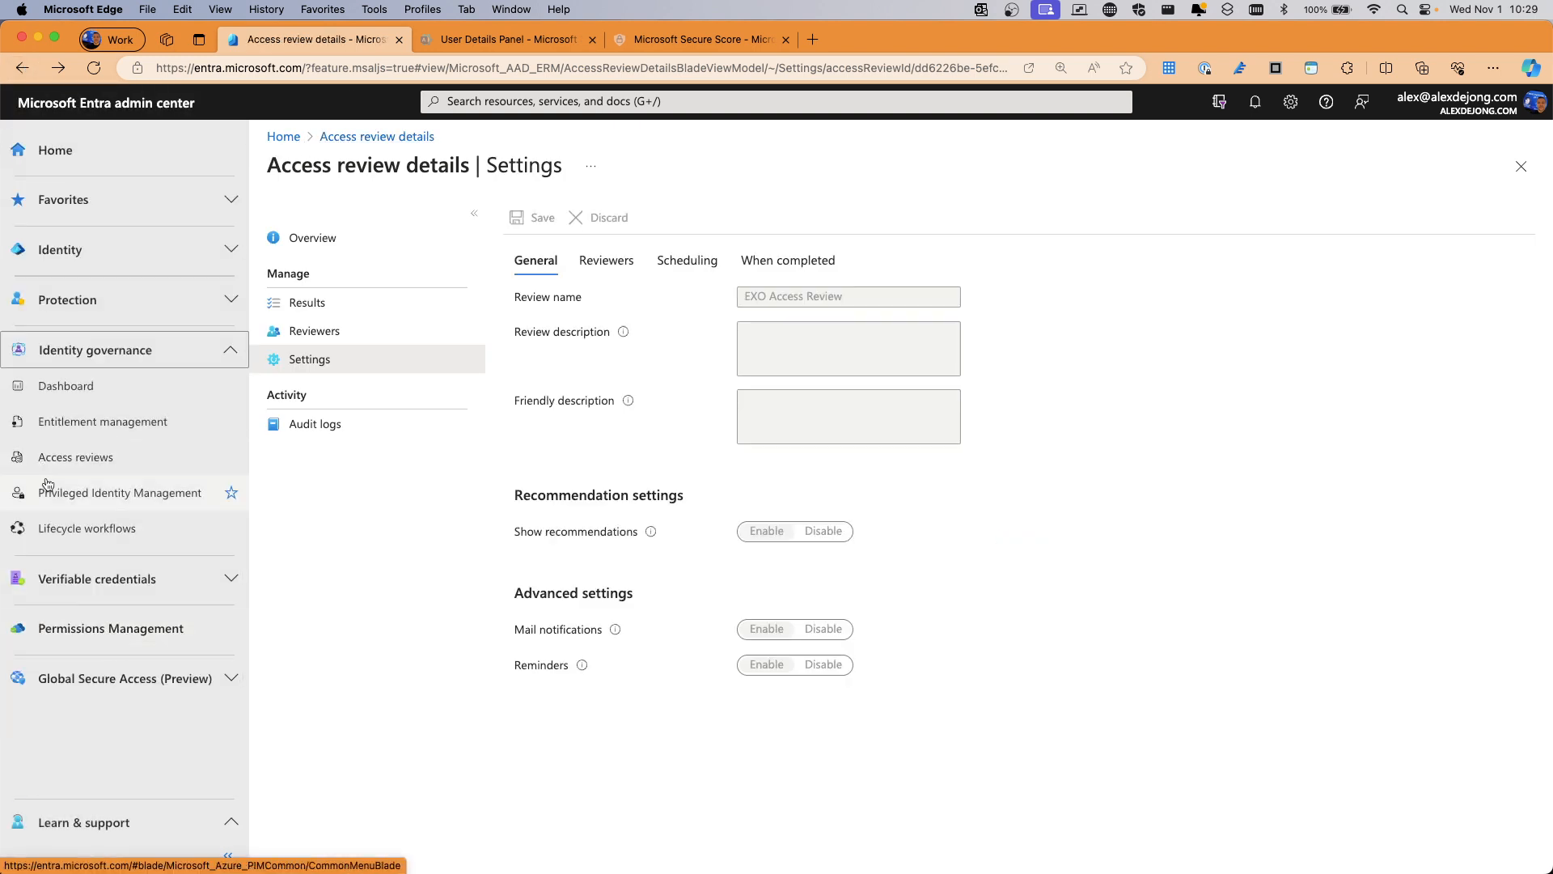
{"action": "left_click", "coordinate": [47, 485]}
{"action": "left_click", "coordinate": [339, 450]}
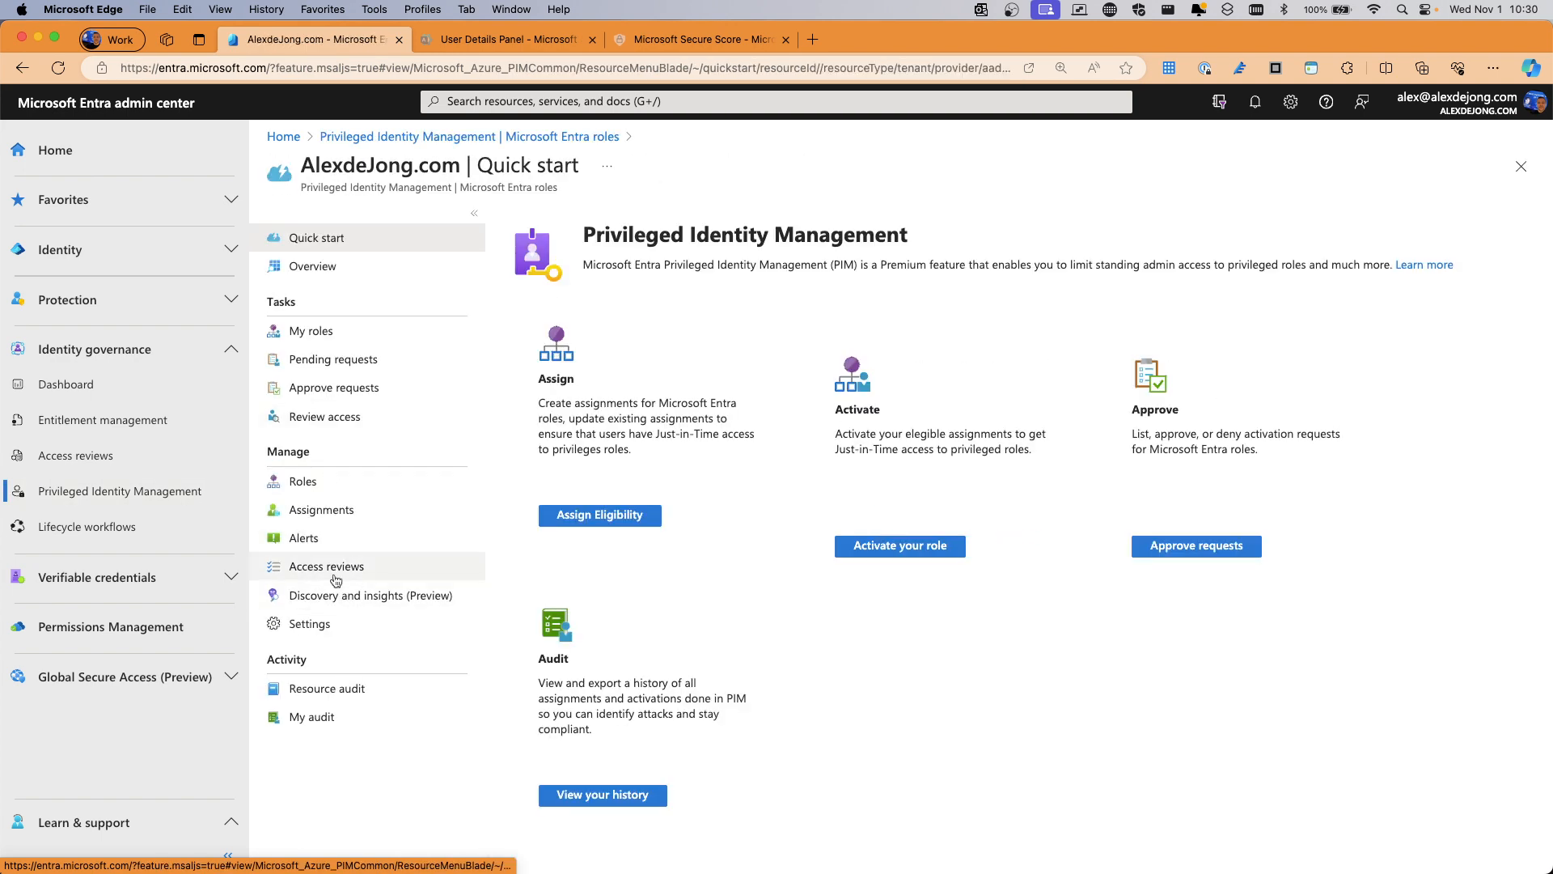
Review PIM Discovery and insights and Alerts, then open the Settings list of Entra role settings
{"action": "left_click", "coordinate": [344, 599]}
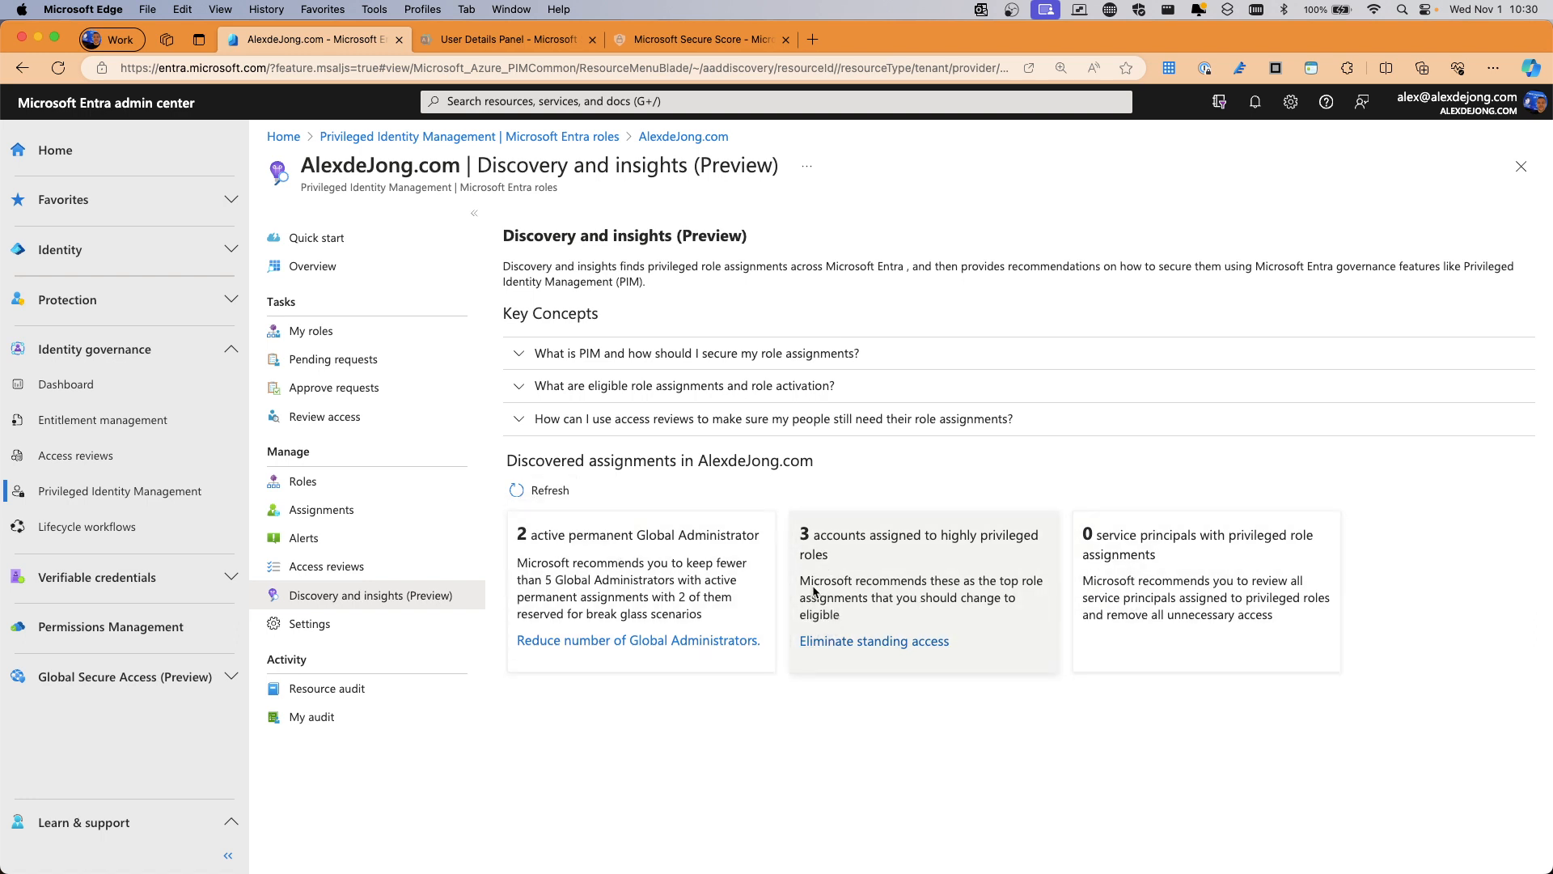
{"action": "left_click", "coordinate": [331, 538]}
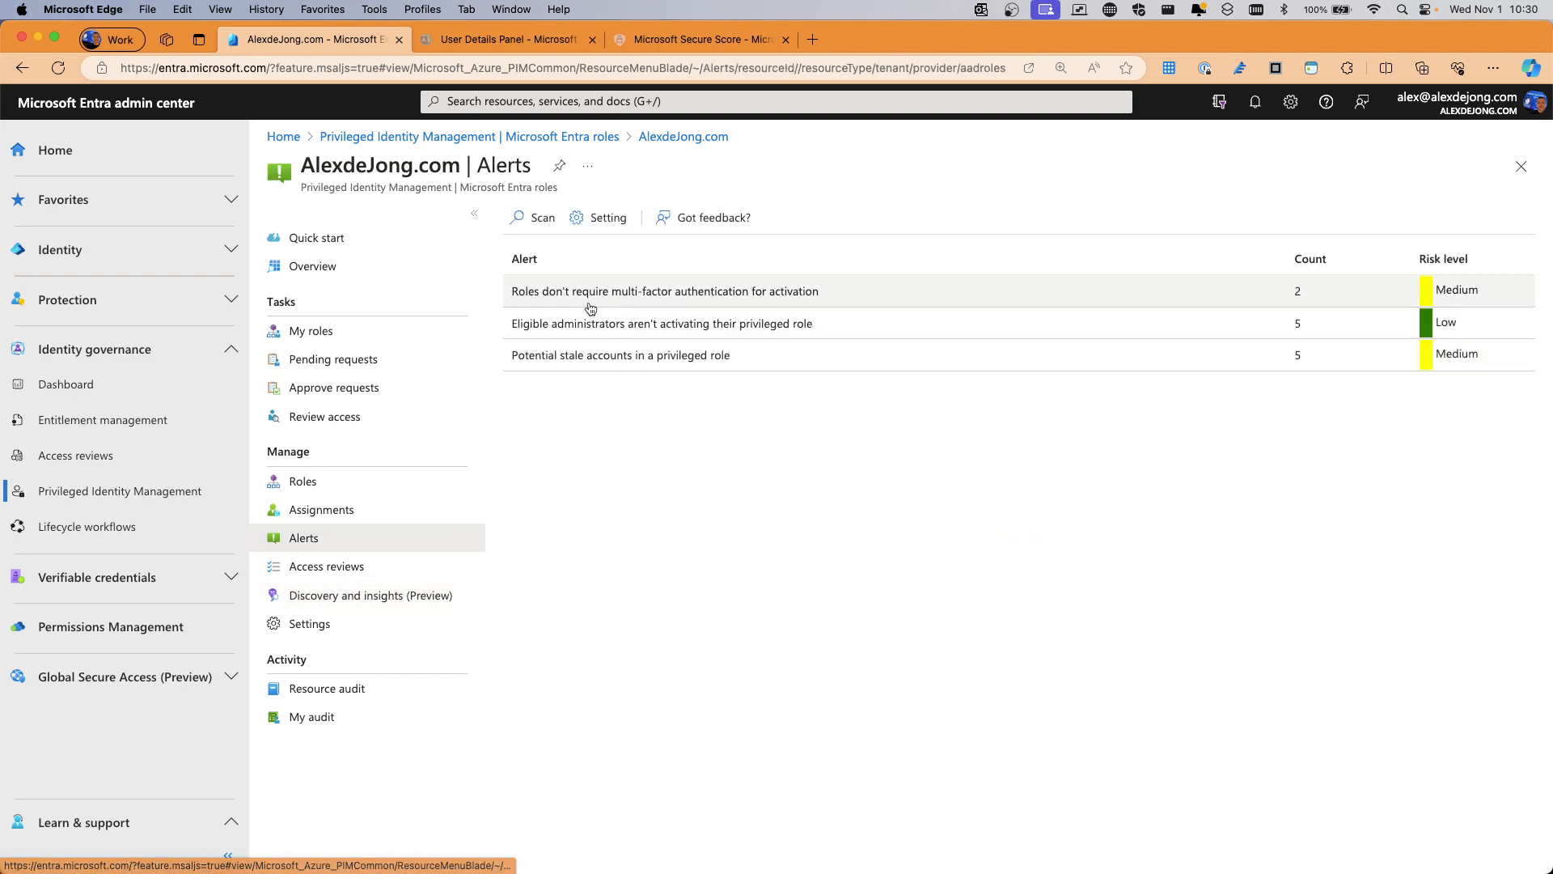
{"action": "left_click", "coordinate": [368, 595]}
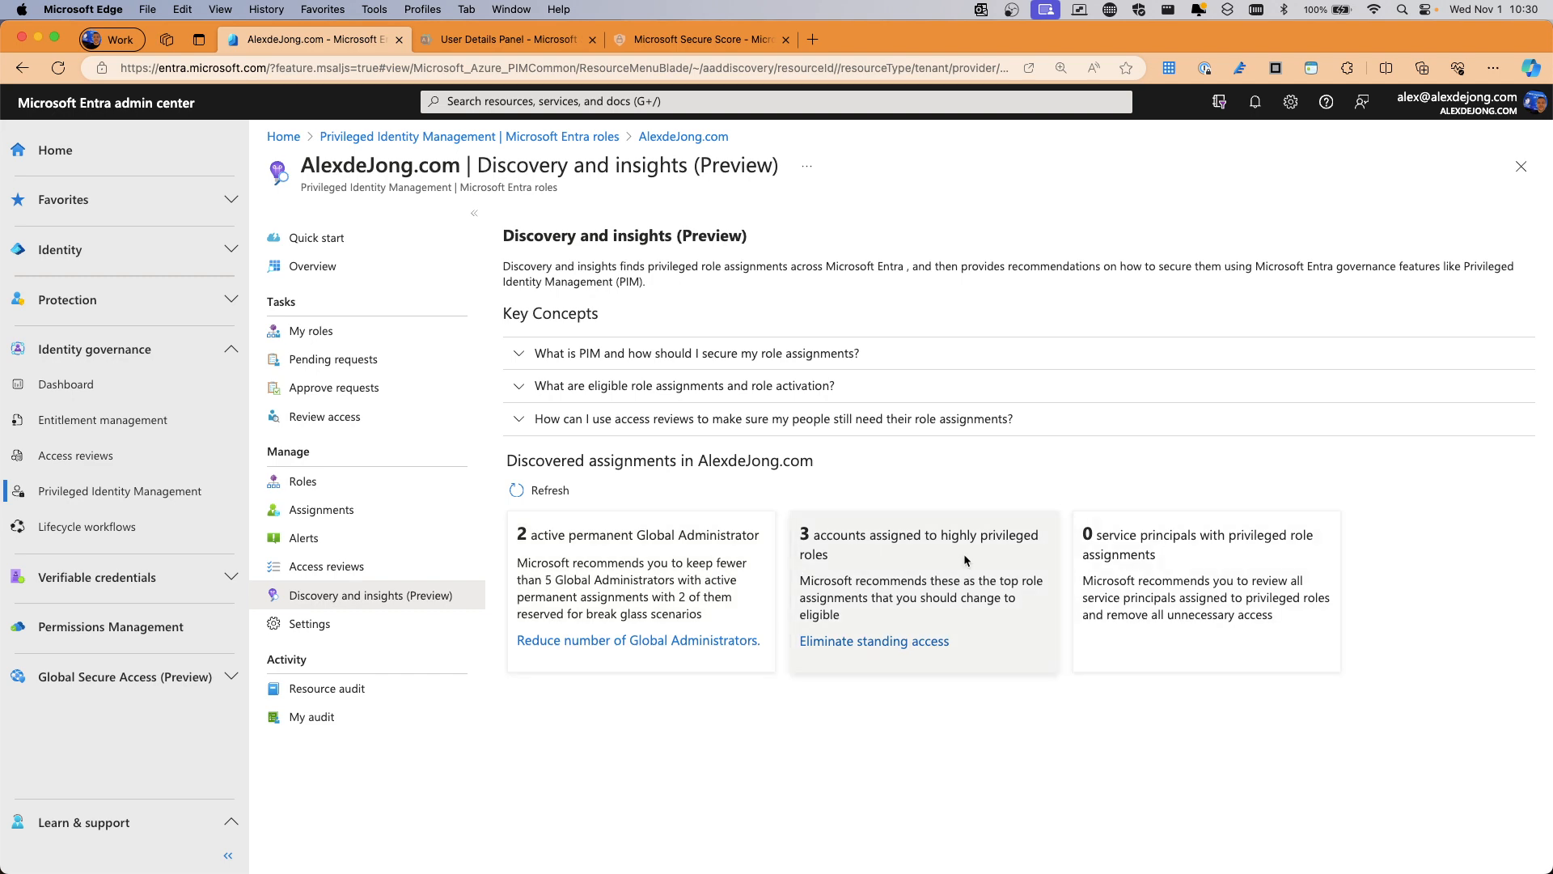
{"action": "left_click", "coordinate": [305, 629]}
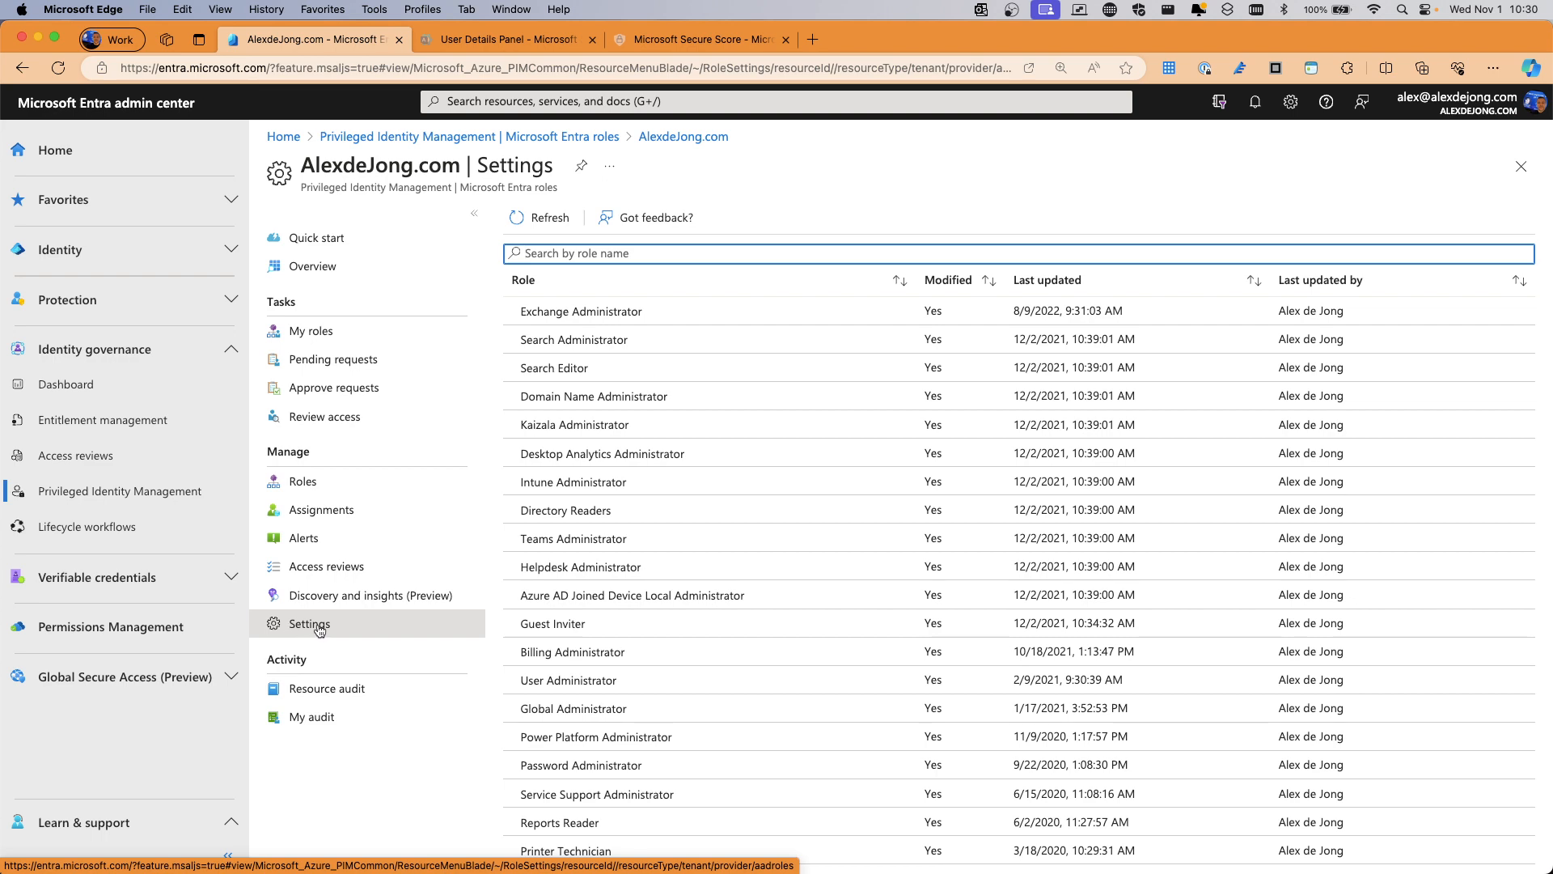
{"action": "scroll", "coordinate": [635, 400], "scroll_direction": "down", "scroll_amount": 10}
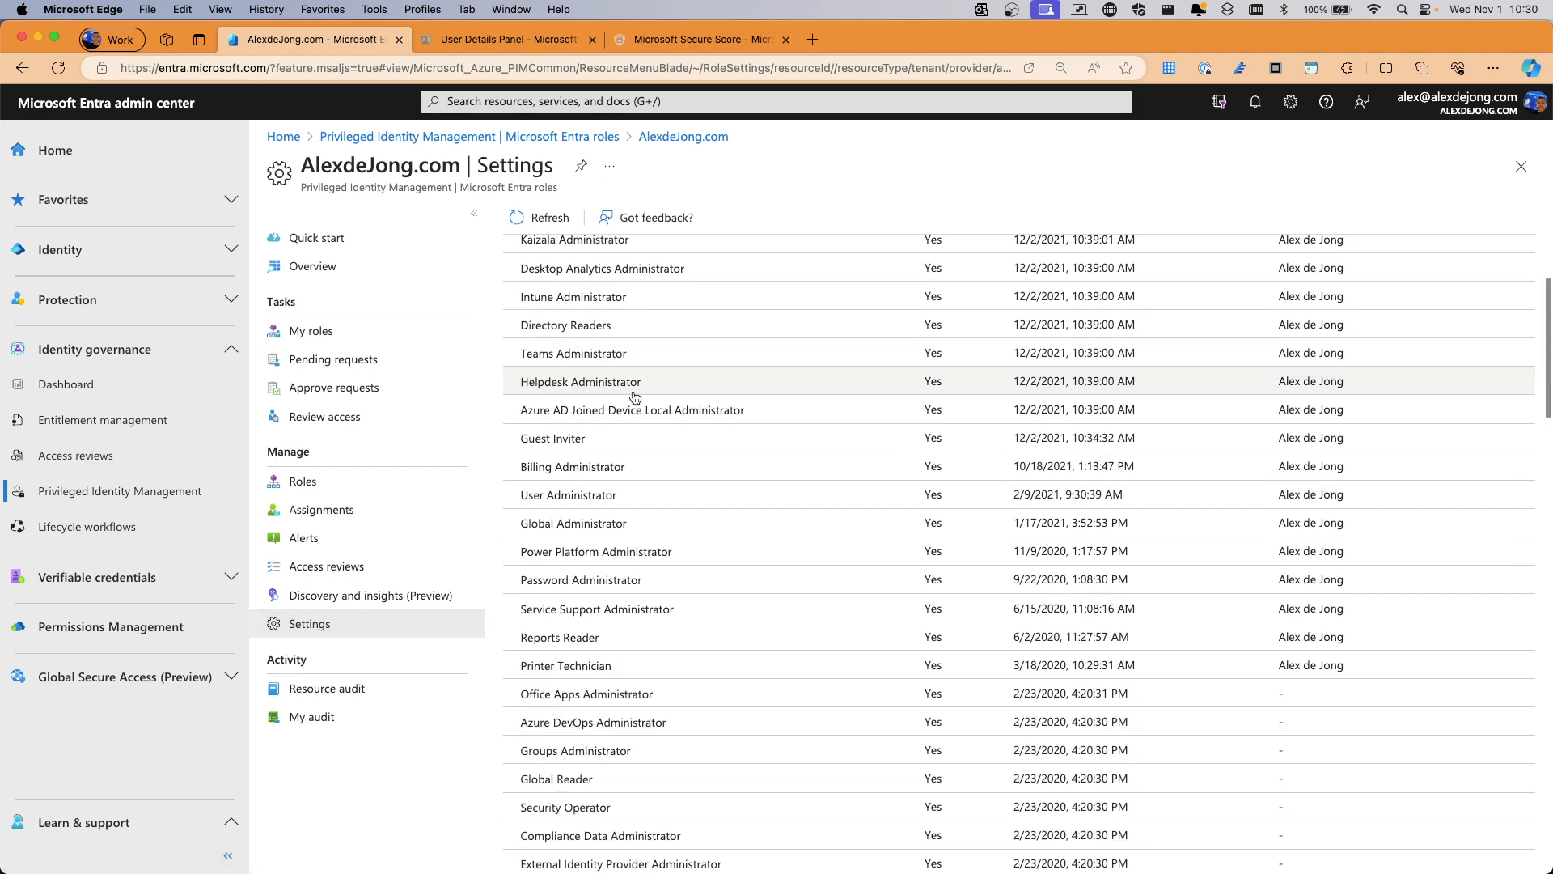
{"action": "scroll", "coordinate": [635, 399], "scroll_direction": "down", "scroll_amount": 2}
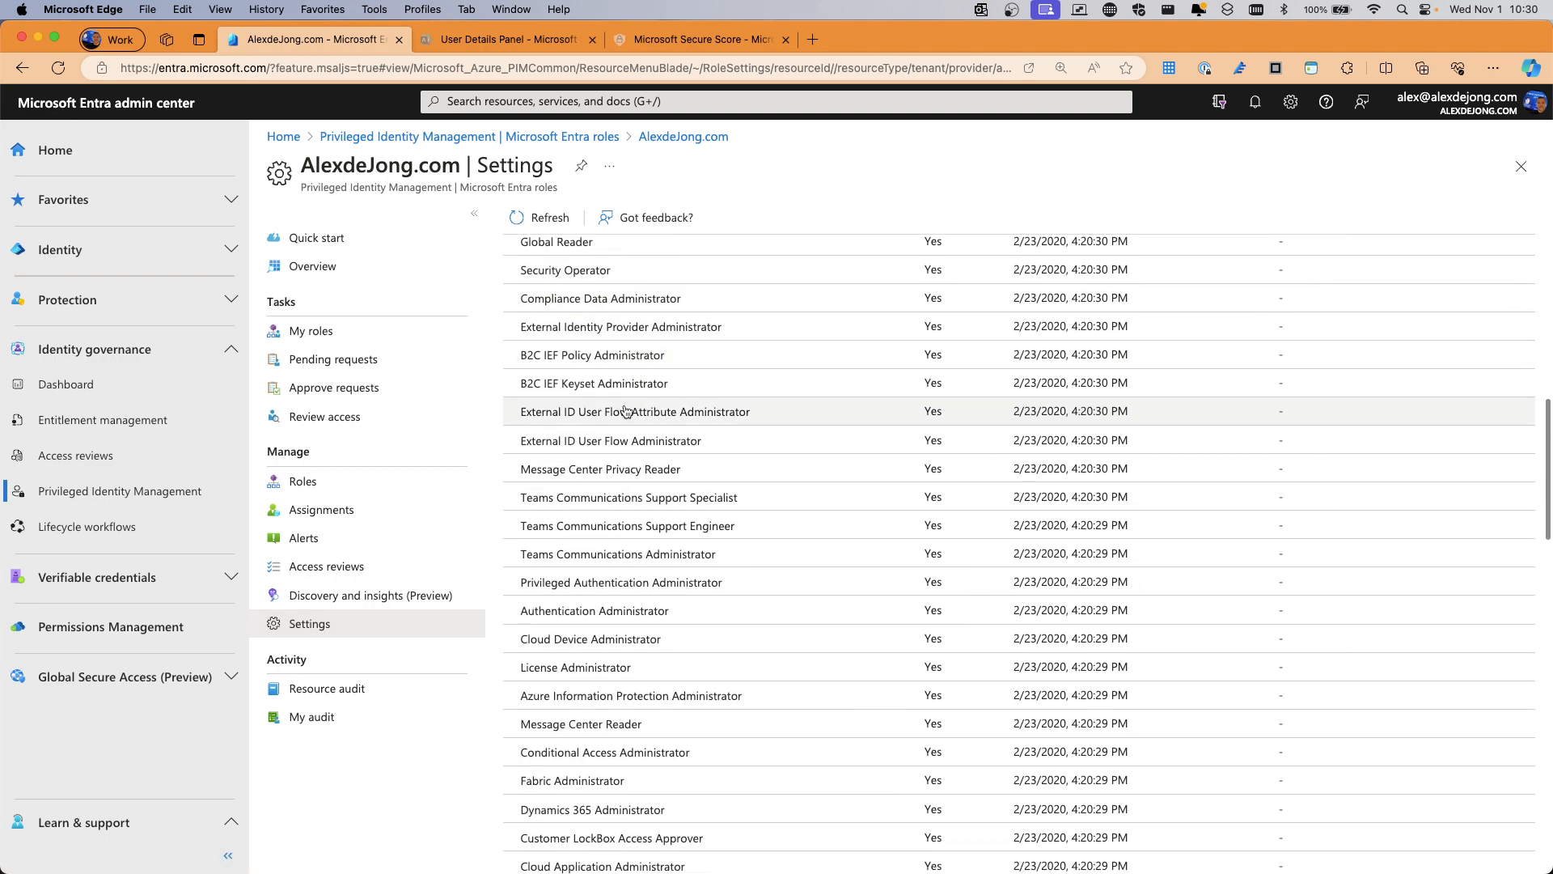
{"action": "left_click", "coordinate": [564, 494]}
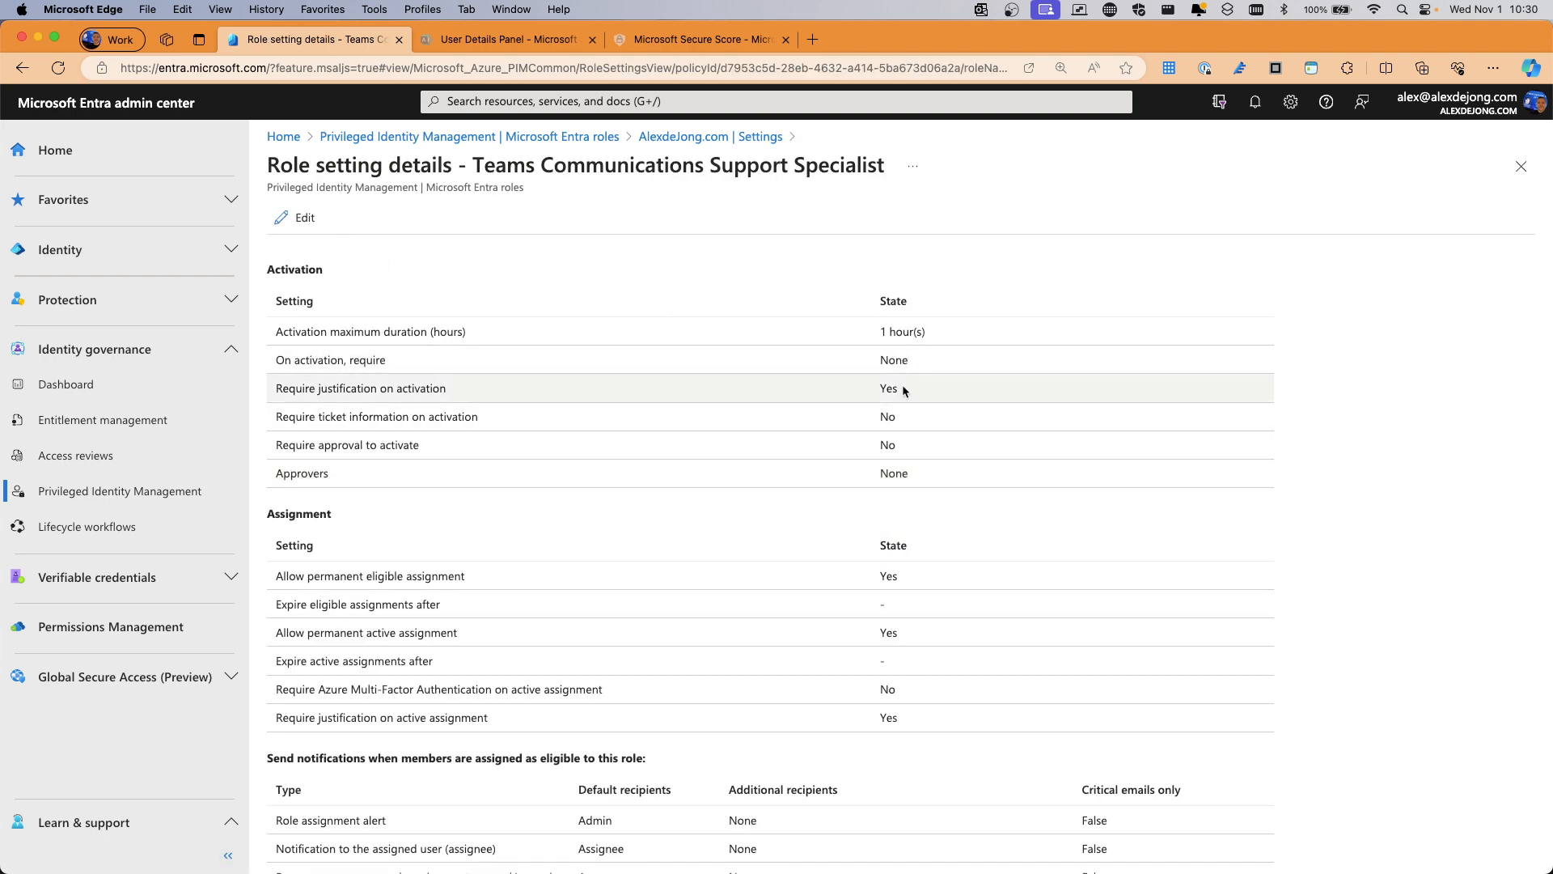
{"action": "left_click", "coordinate": [1521, 166]}
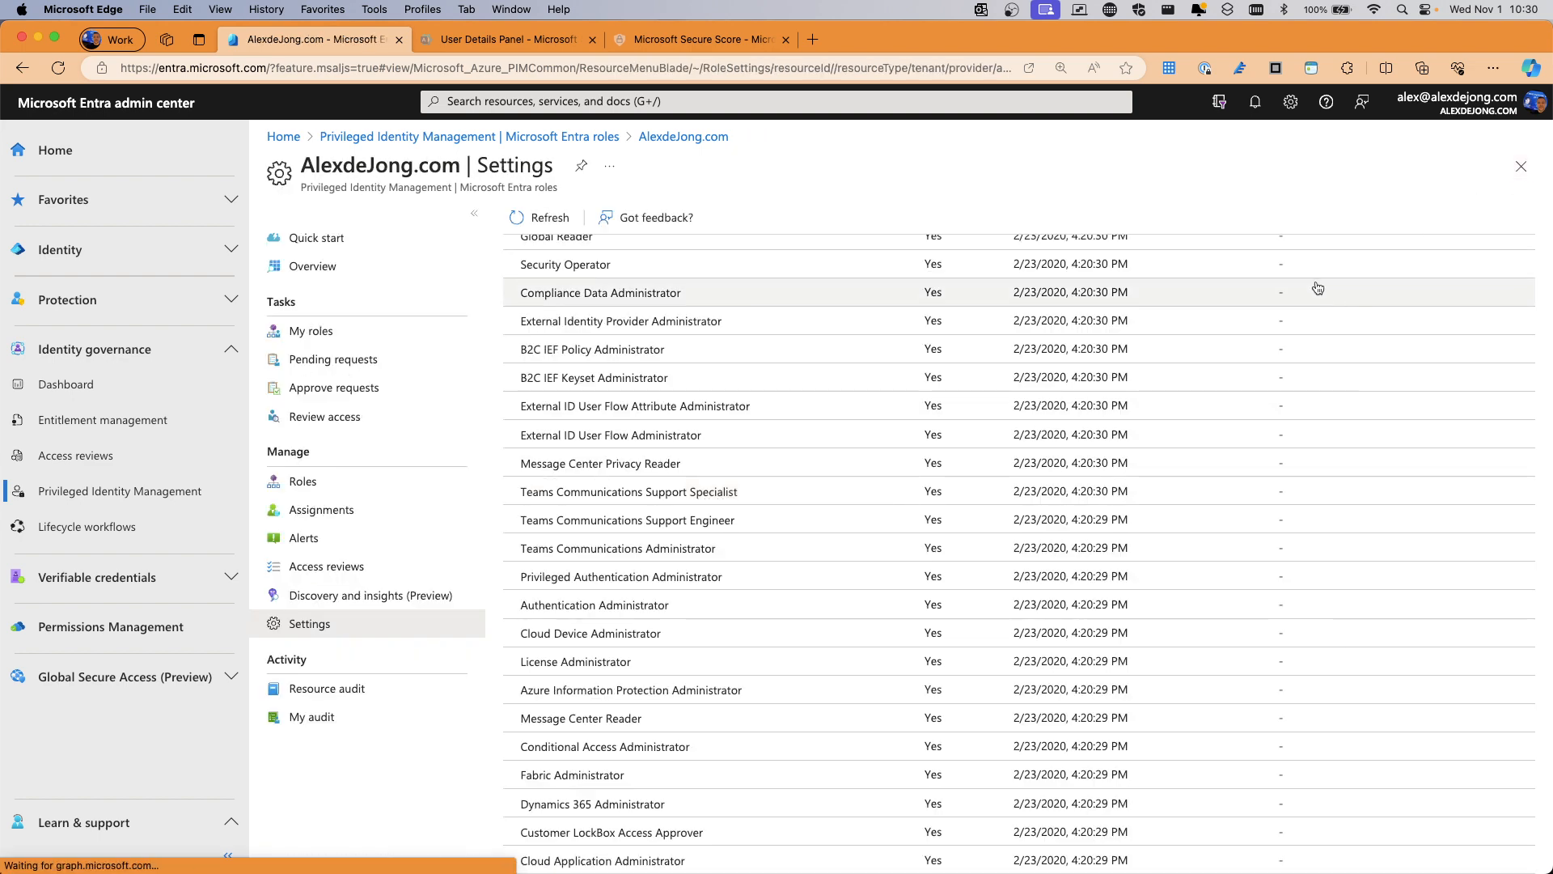